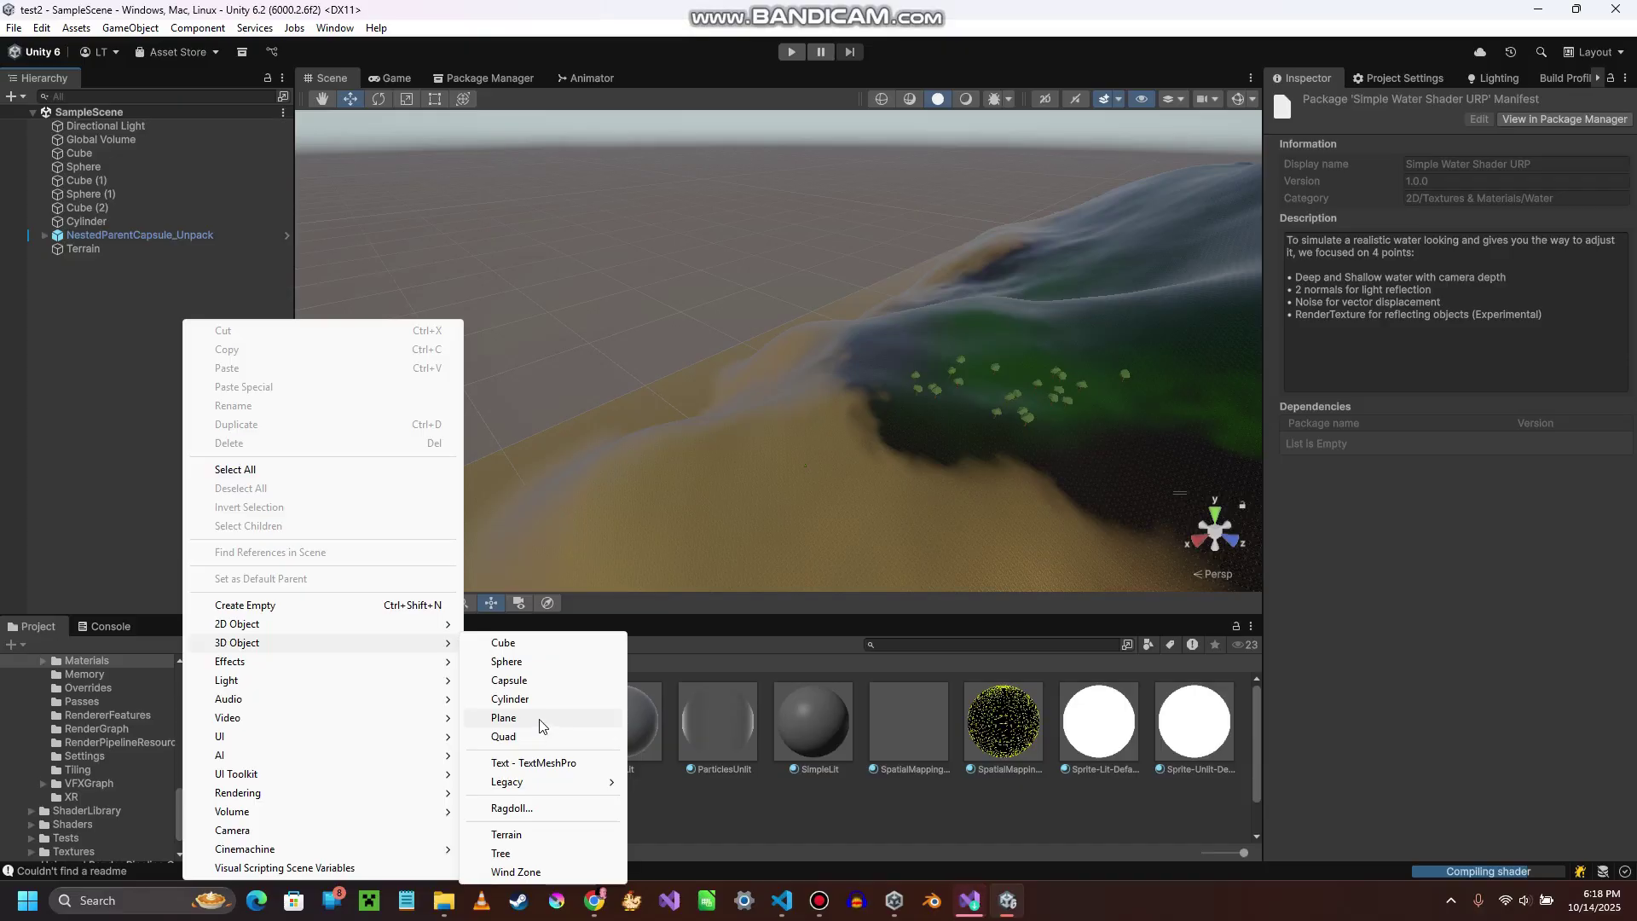
# - Create a 3D plane in the scene and set its position to 0, 0, 0
pyautogui.click(541, 719)
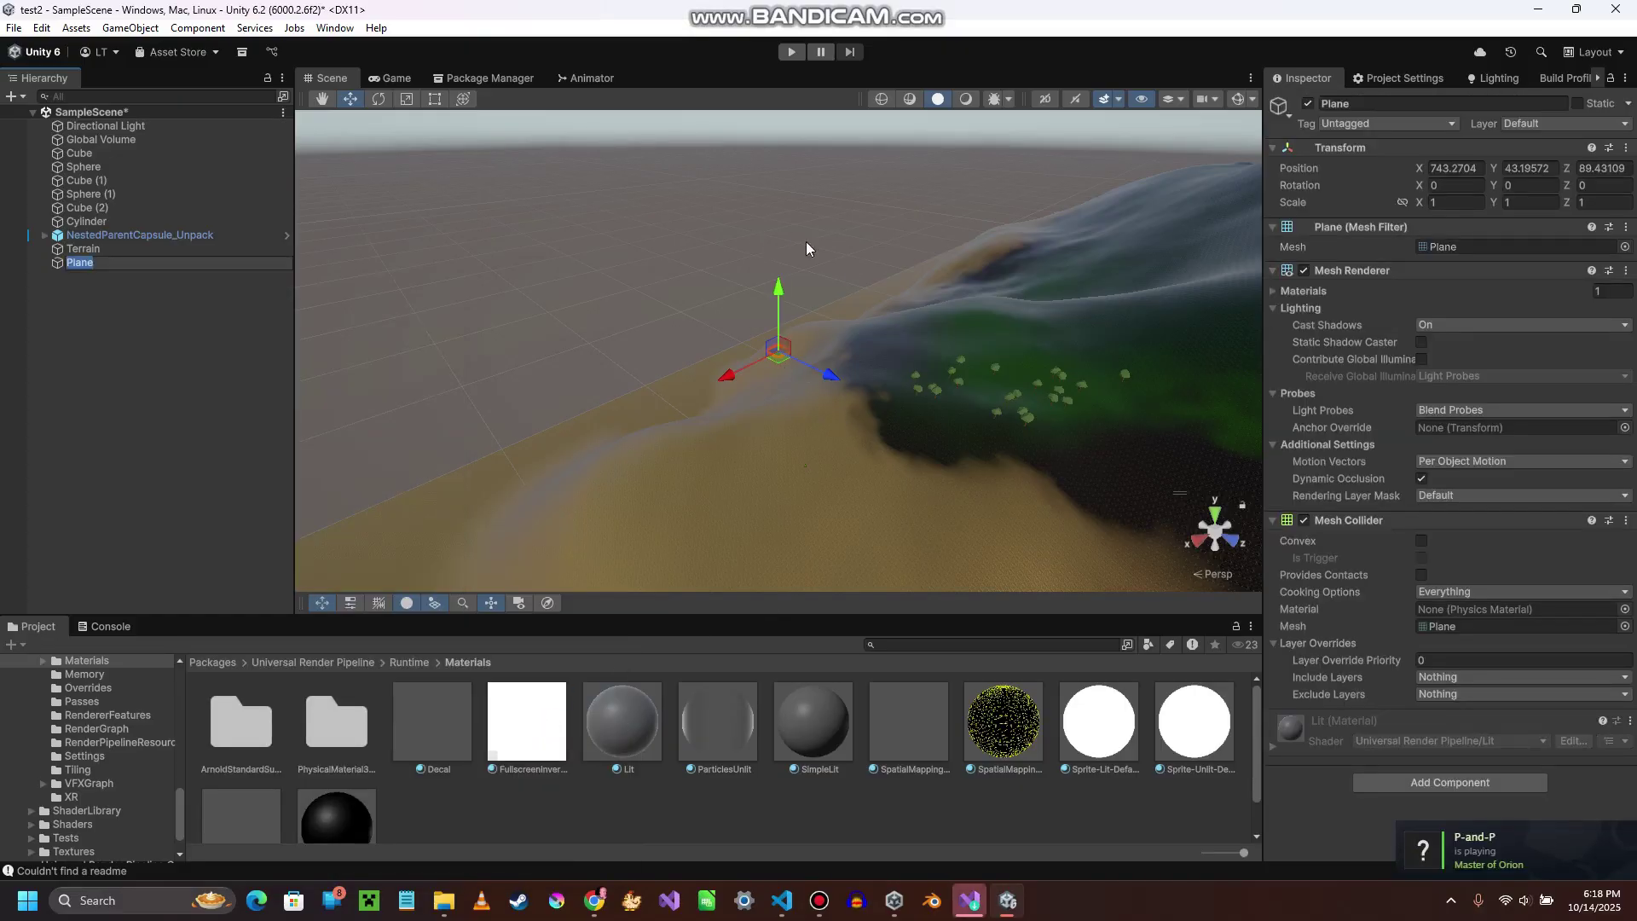
pyautogui.click(1459, 170)
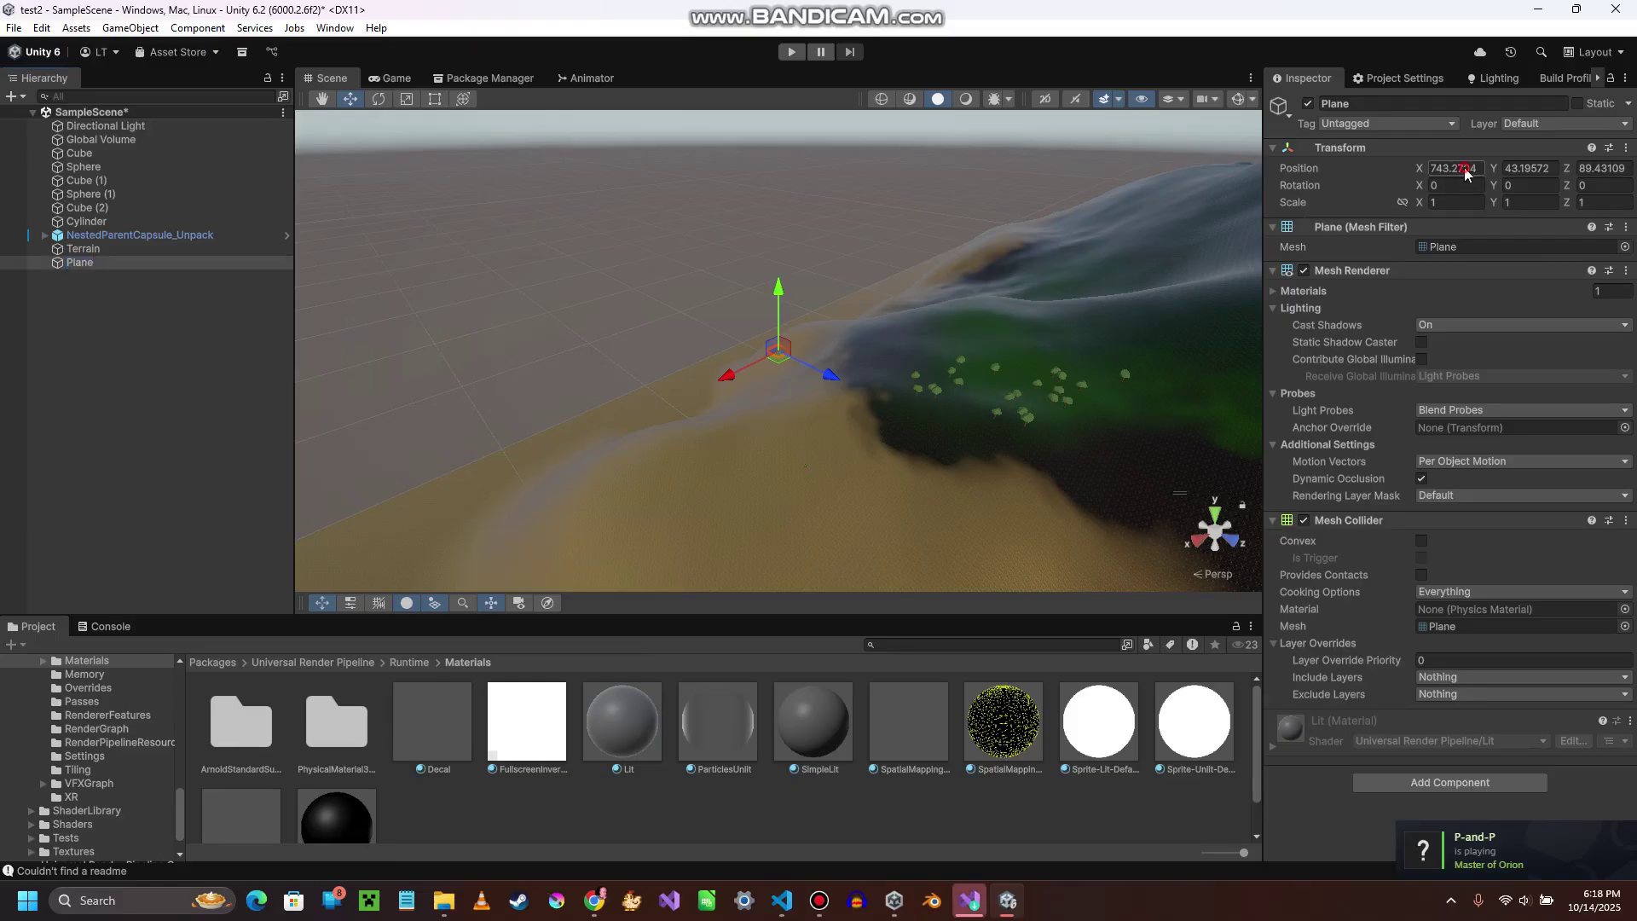
pyautogui.write('0')
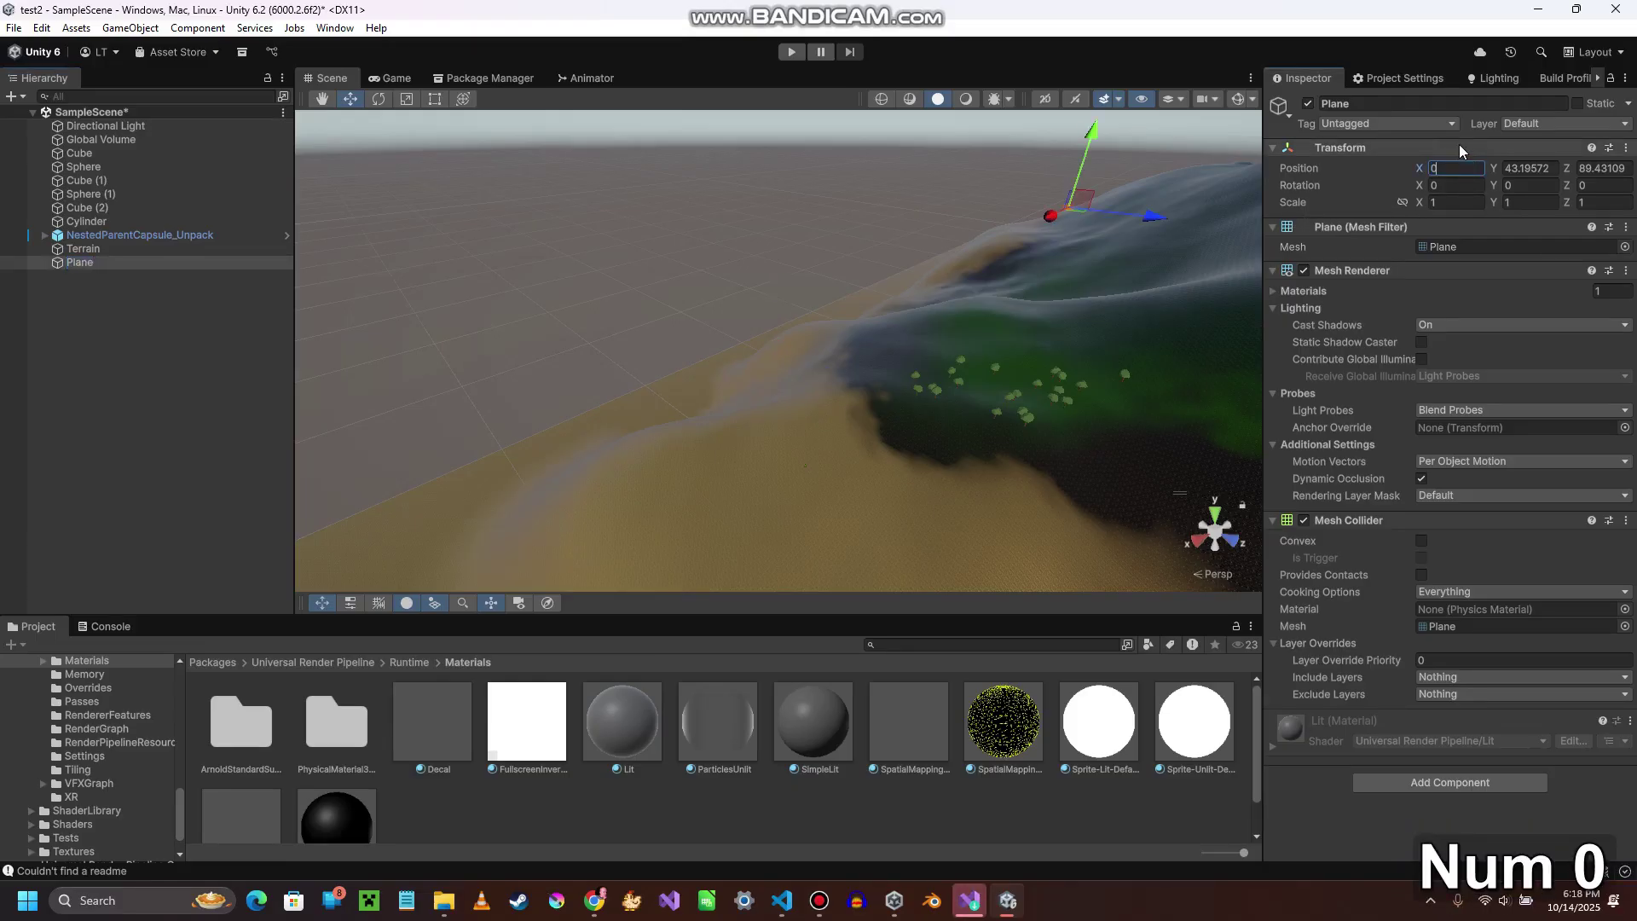
pyautogui.press('capslock')
pyautogui.press('capslock')
pyautogui.press('Tab')
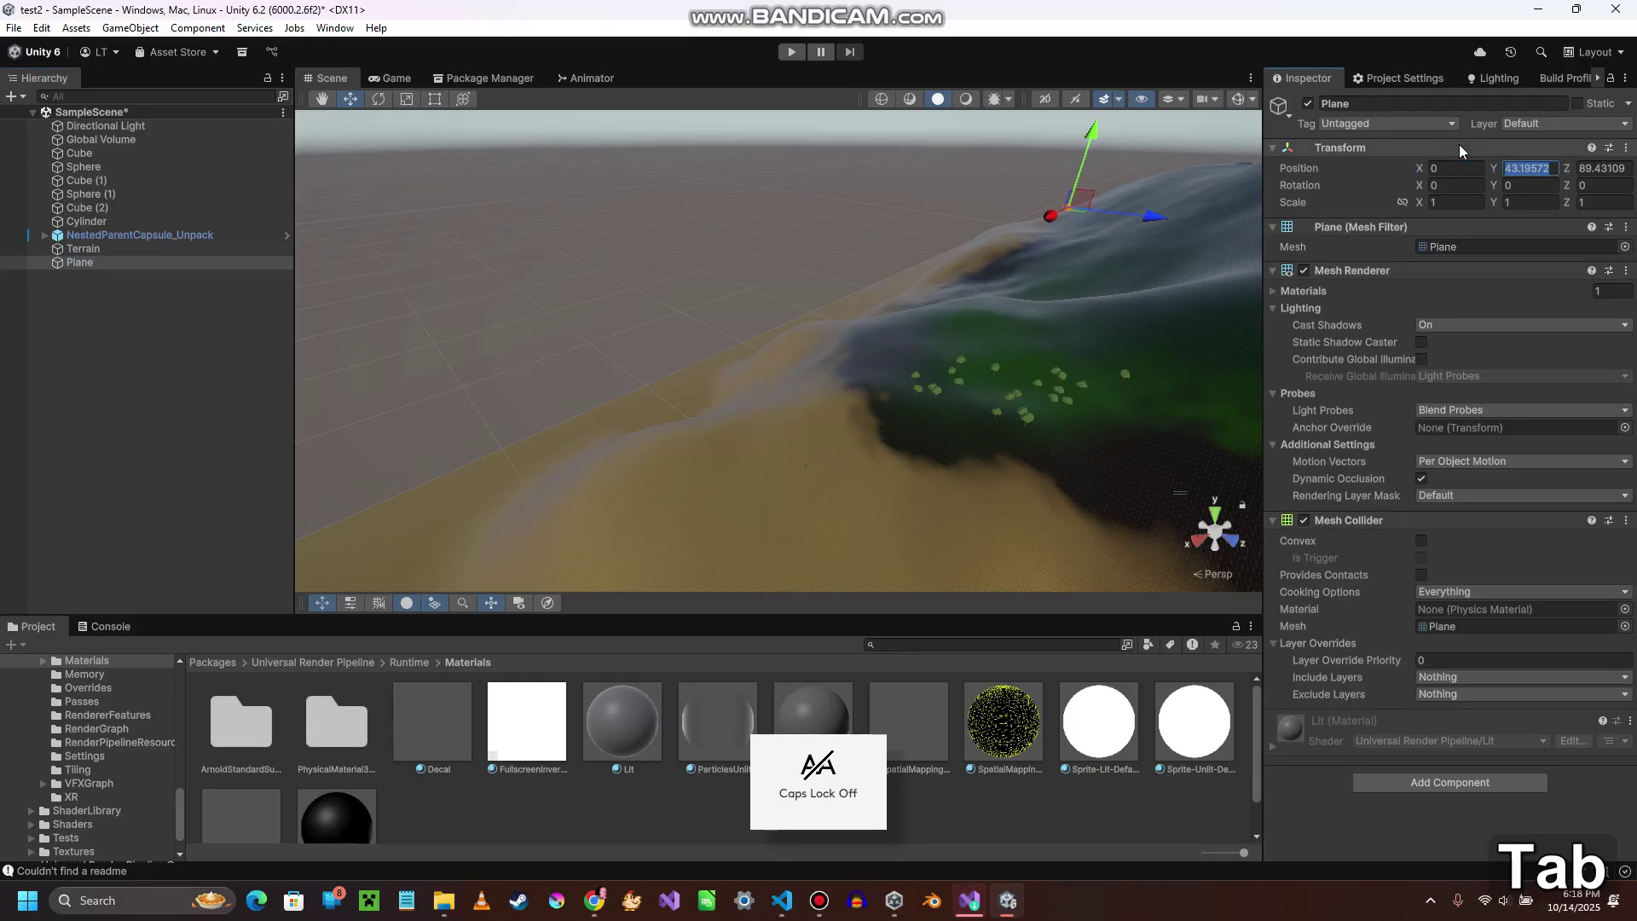
pyautogui.write('0')
pyautogui.press('Tab')
pyautogui.write('0')
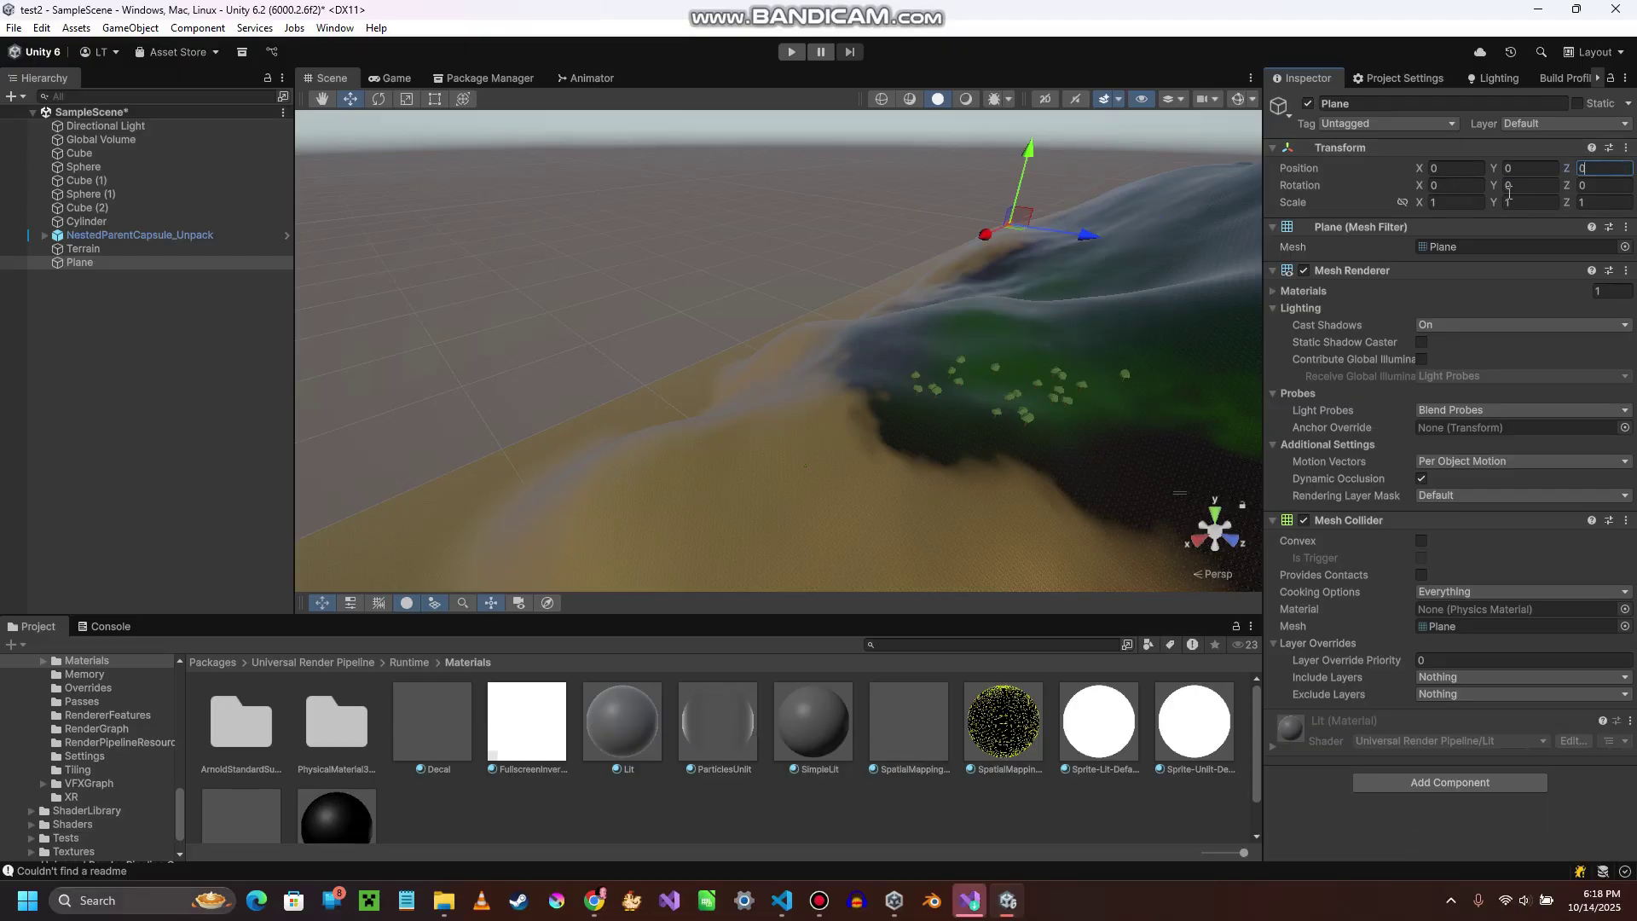
# - Link the plane's scale axes and set its scale uniformly to 1000
pyautogui.click(1402, 202)
pyautogui.click(1456, 201)
pyautogui.write('100')
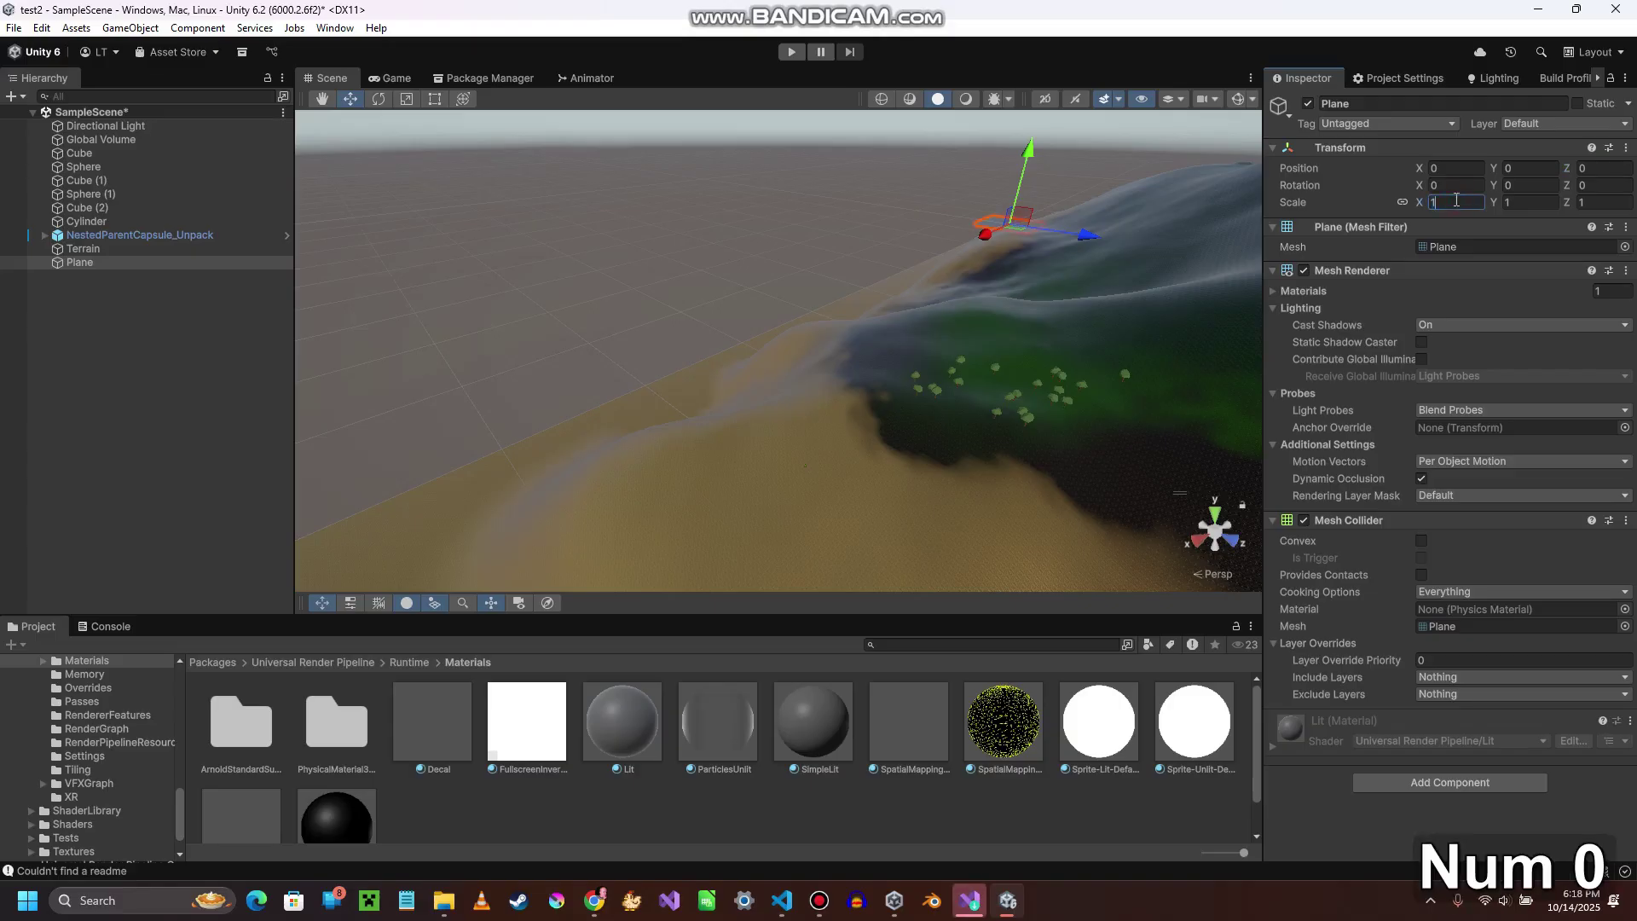
pyautogui.write('00')
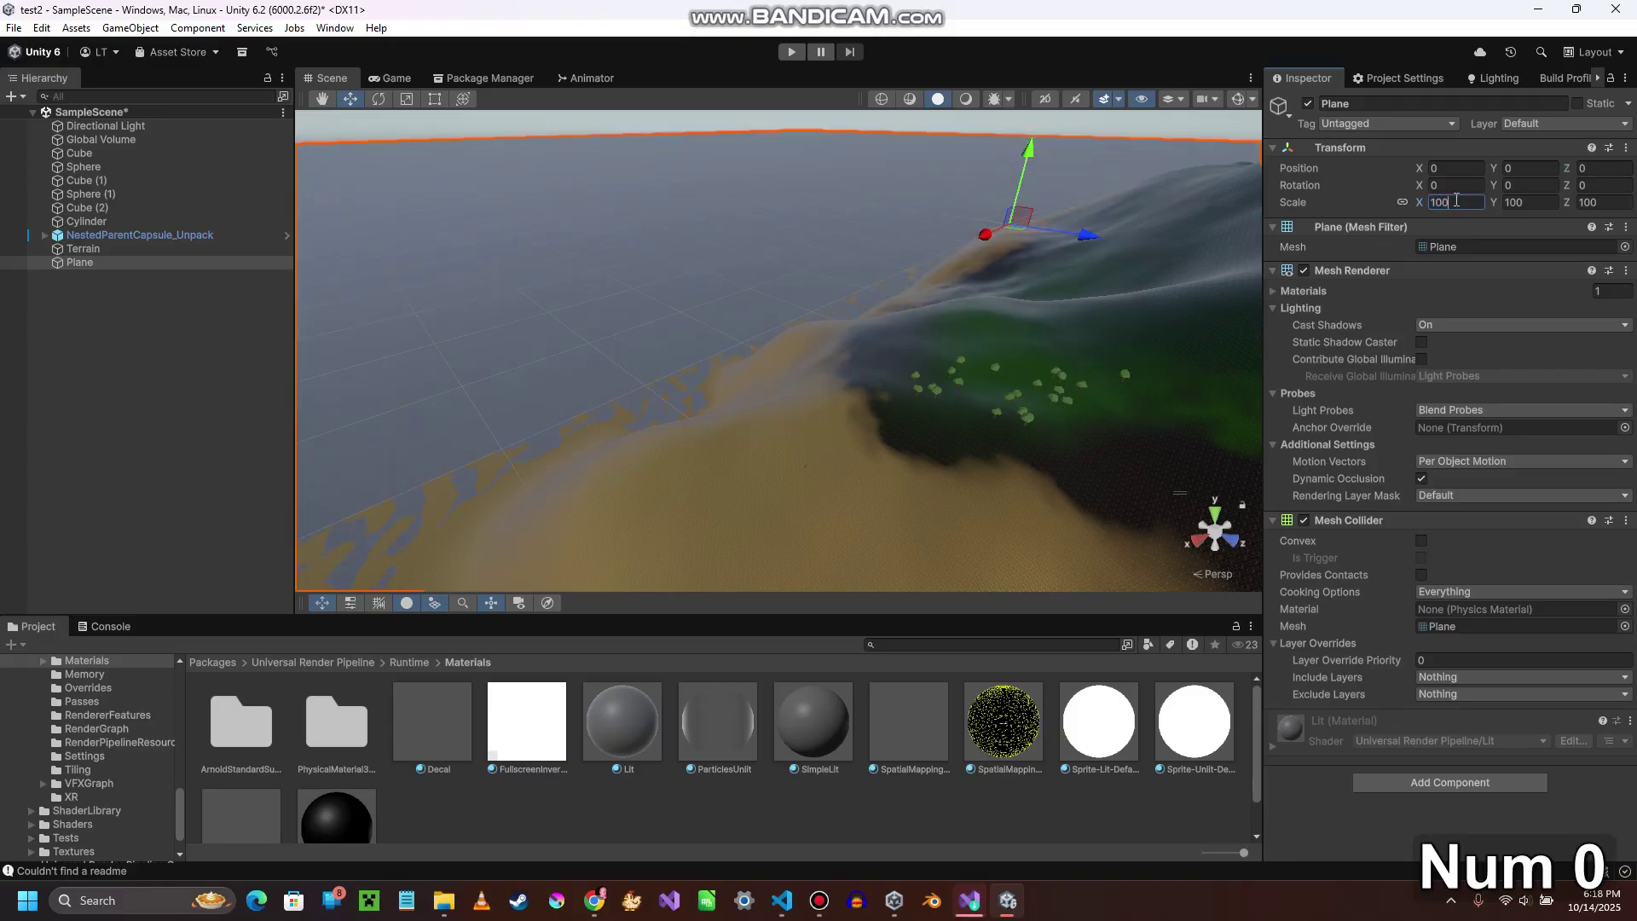
# - Raise the plane along the Y axis to a height of 59 as the water level around the terrain
pyautogui.moveTo(792, 242); pyautogui.dragTo(754, 202, button='right')
pyautogui.press('w')
pyautogui.press('w')
pyautogui.press('shift')
pyautogui.press('w')
pyautogui.press('a')
pyautogui.press('shift')
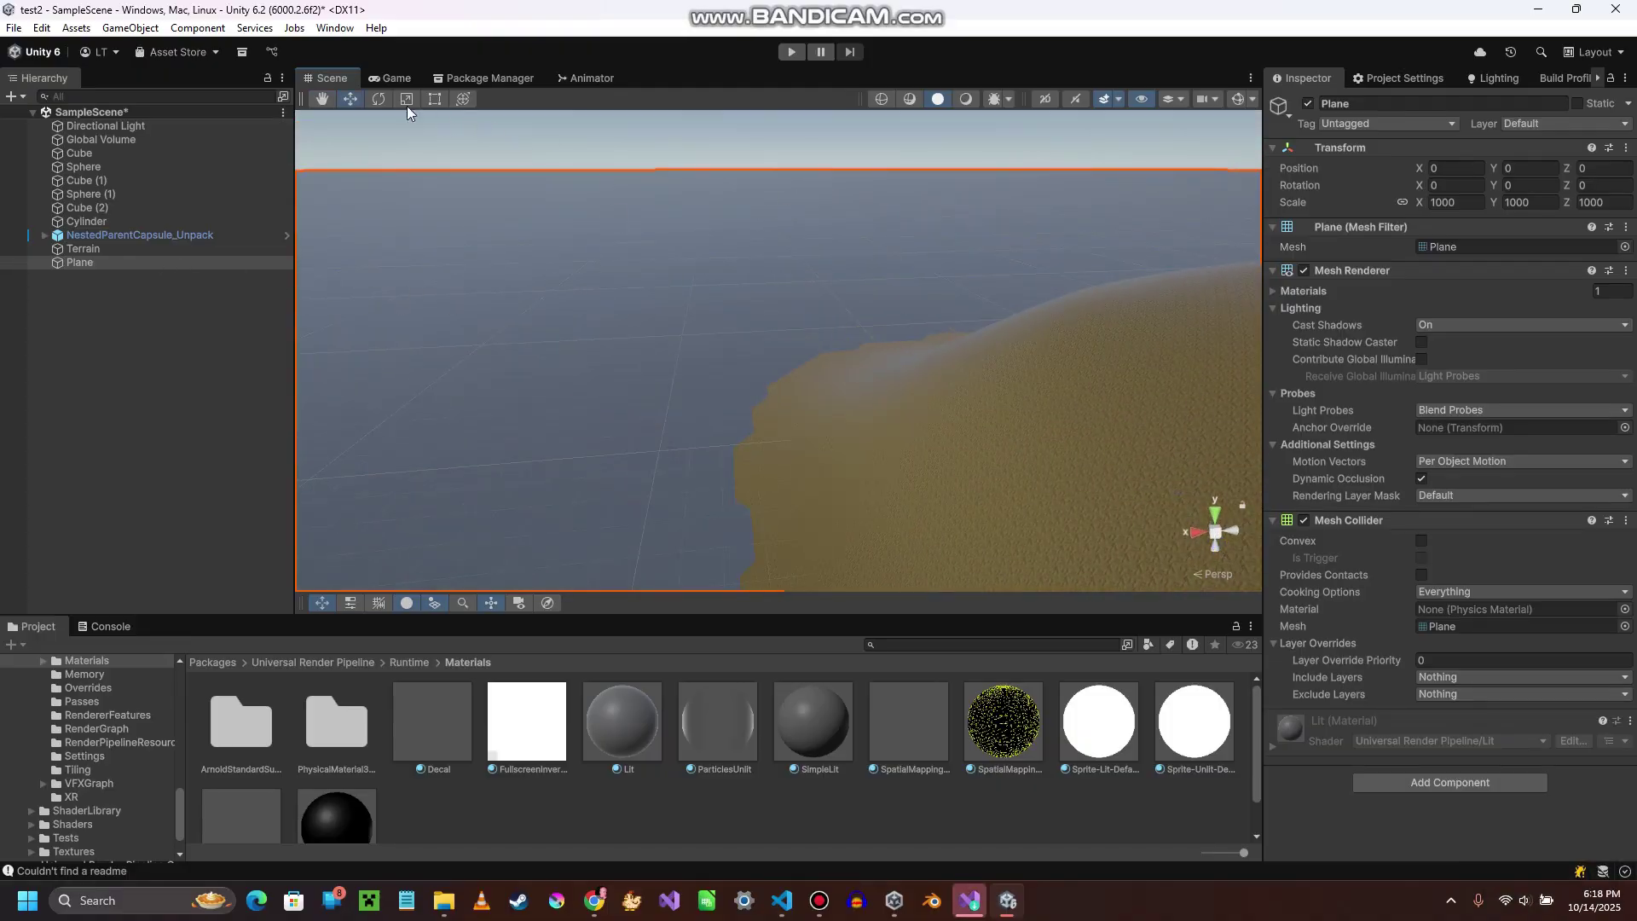
pyautogui.press('f')
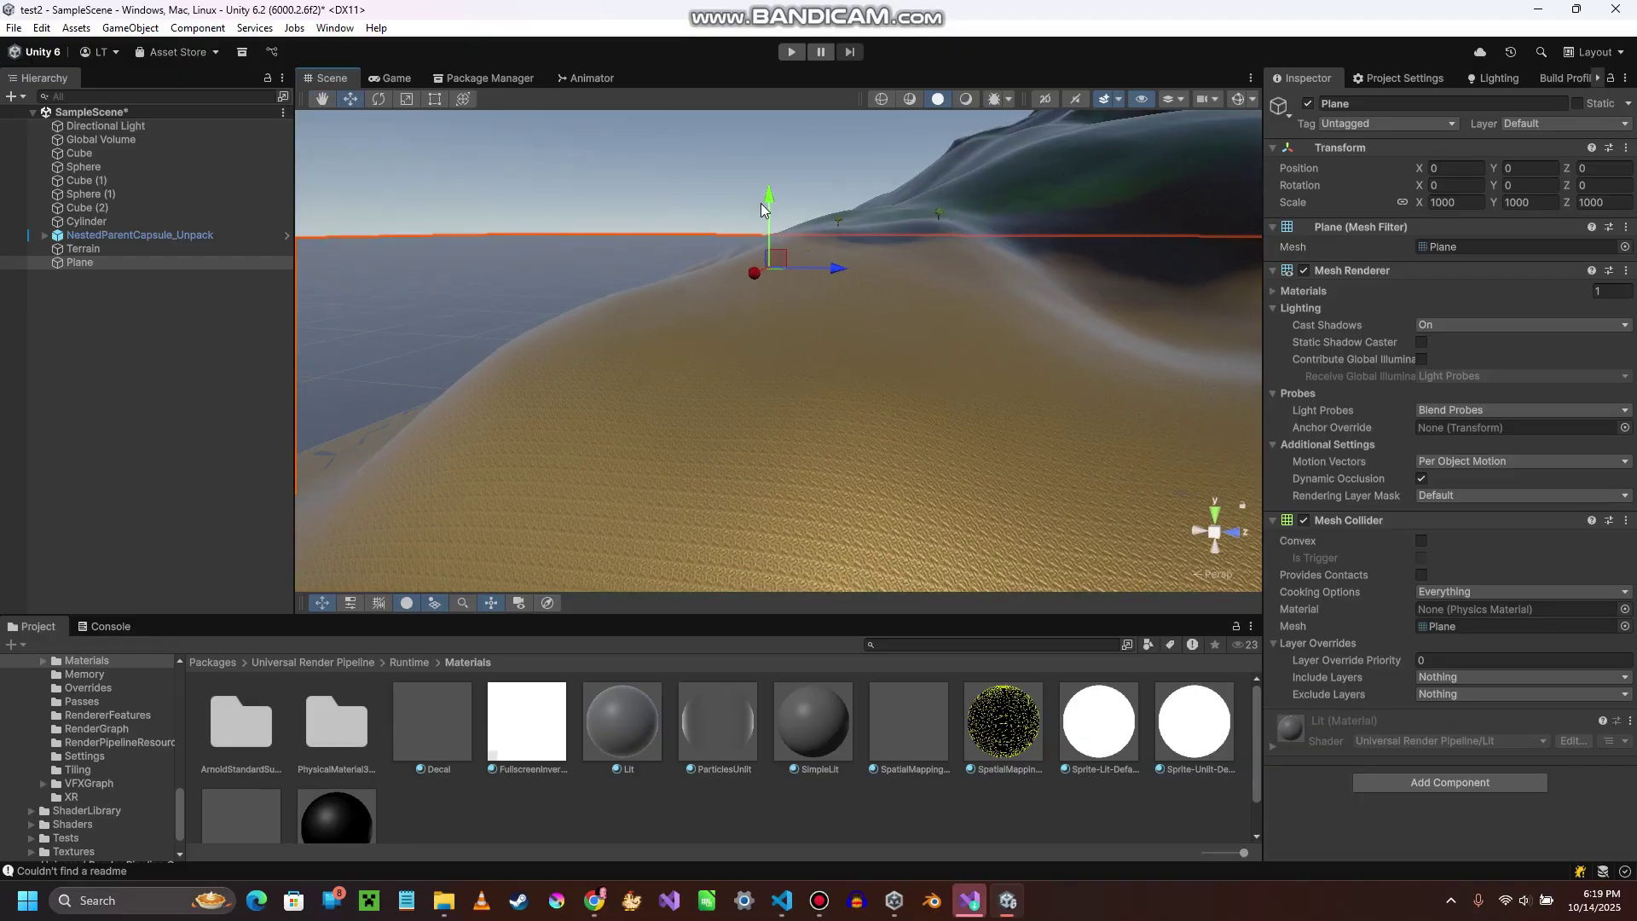
pyautogui.moveTo(764, 208); pyautogui.dragTo(759, 178)
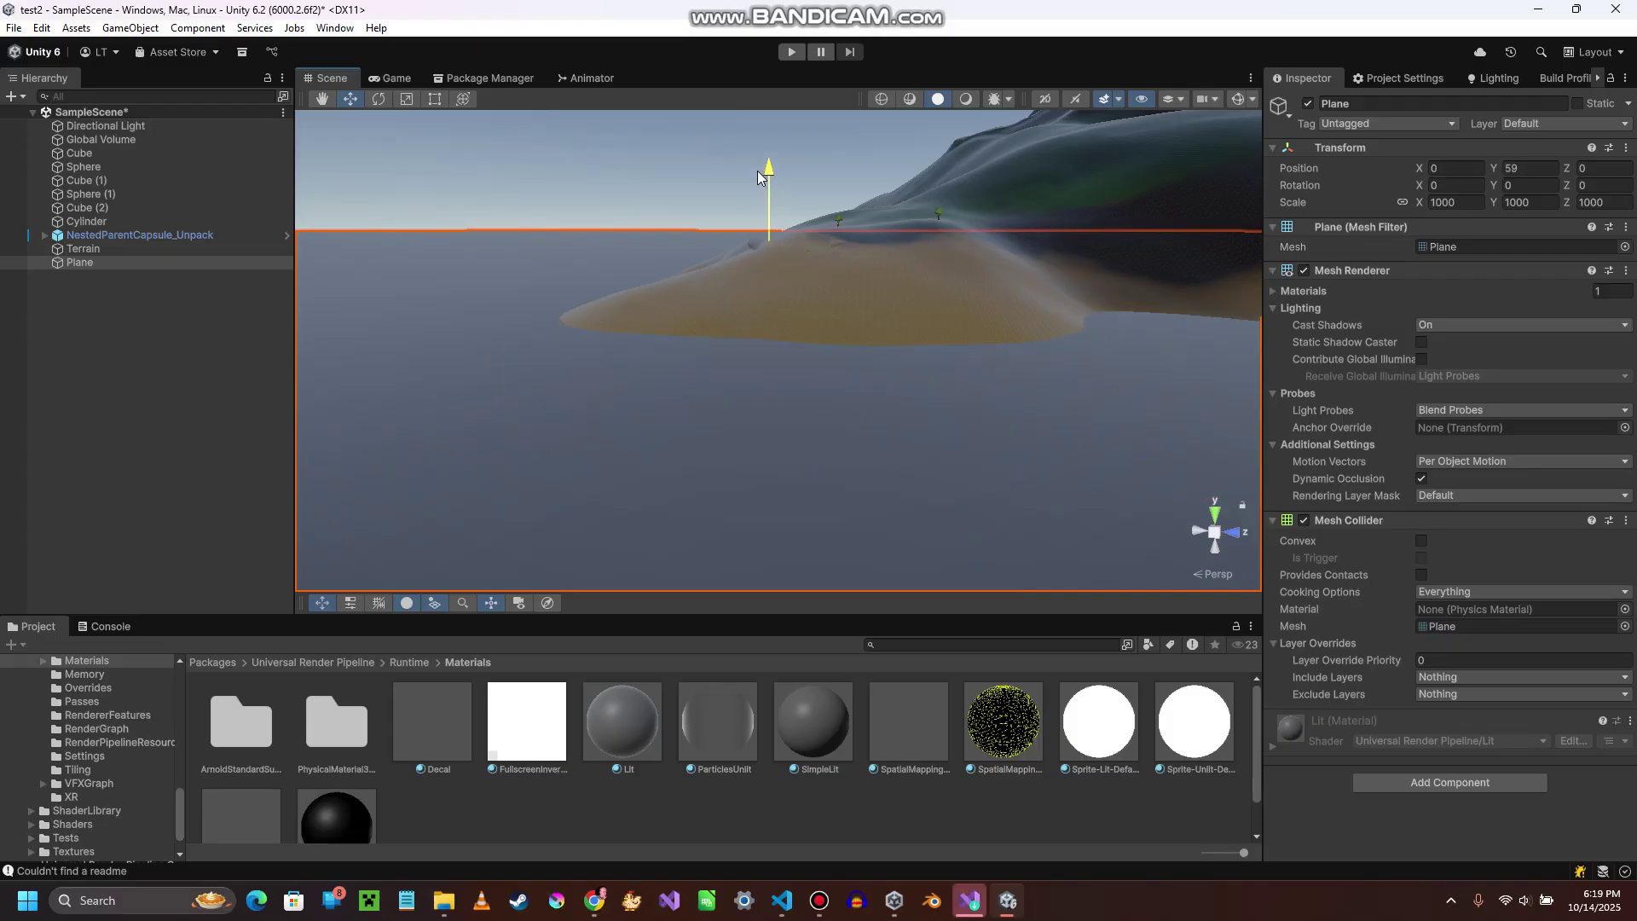
# - Examine the plane's waterline along the terrain's shore and collapse its Mesh Renderer component
pyautogui.moveTo(821, 332); pyautogui.dragTo(846, 372, button='right')
pyautogui.hotkey('shift', 'a')
pyautogui.hotkey('shift', 'w')
pyautogui.hotkey('shift', 'a')
pyautogui.hotkey('shift', 's')
pyautogui.hotkey('shift', 'd')
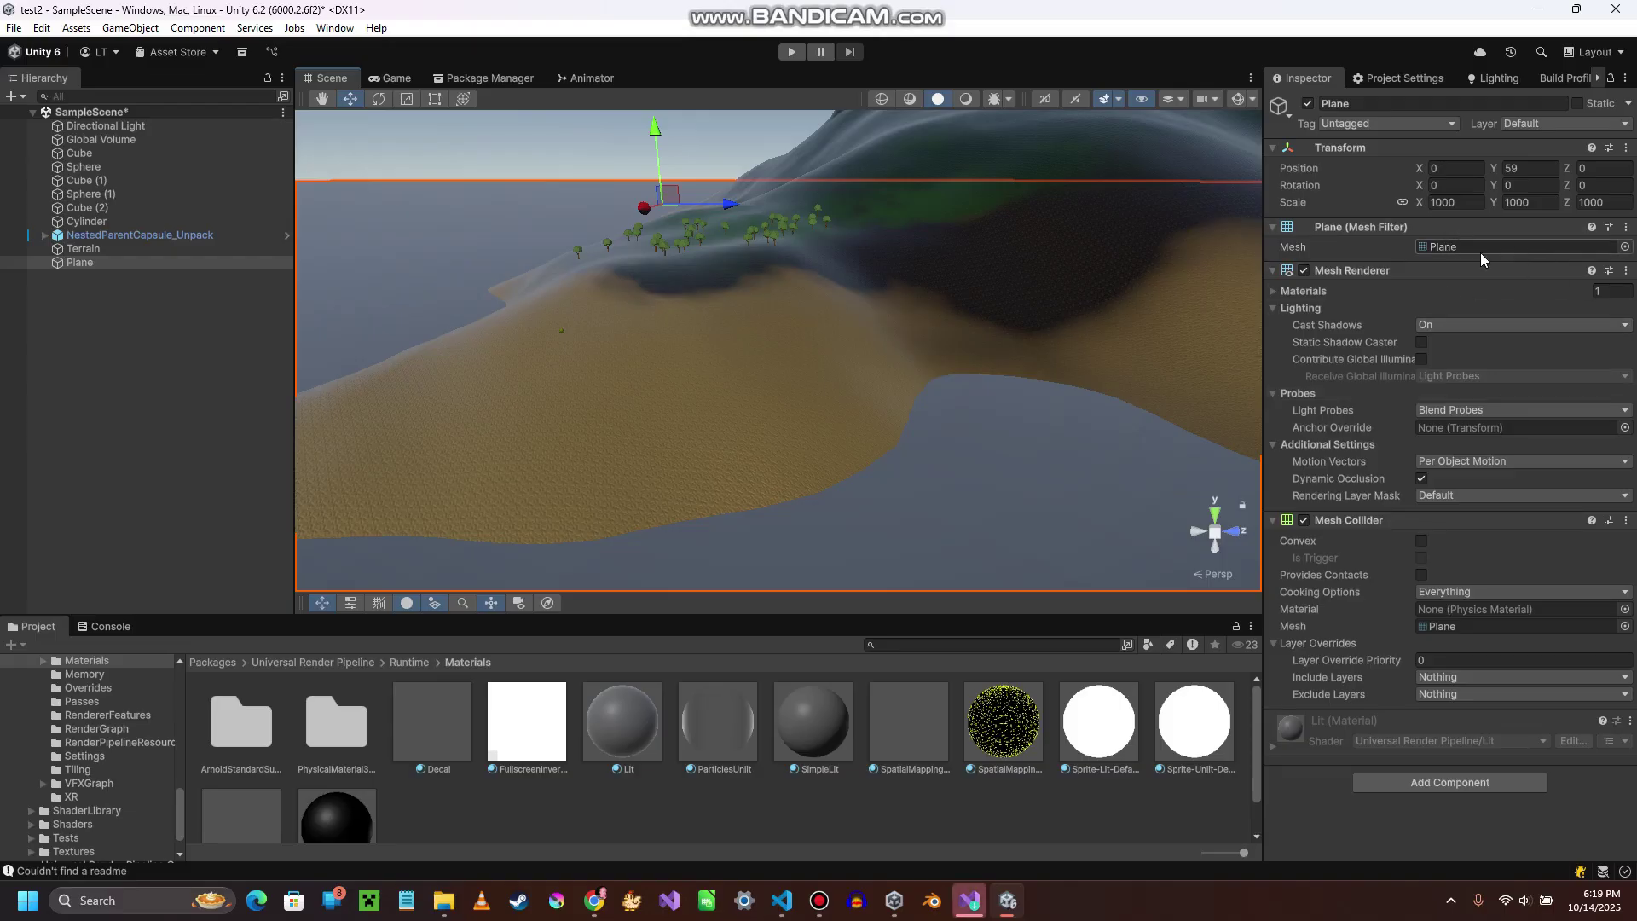
pyautogui.click(1526, 275)
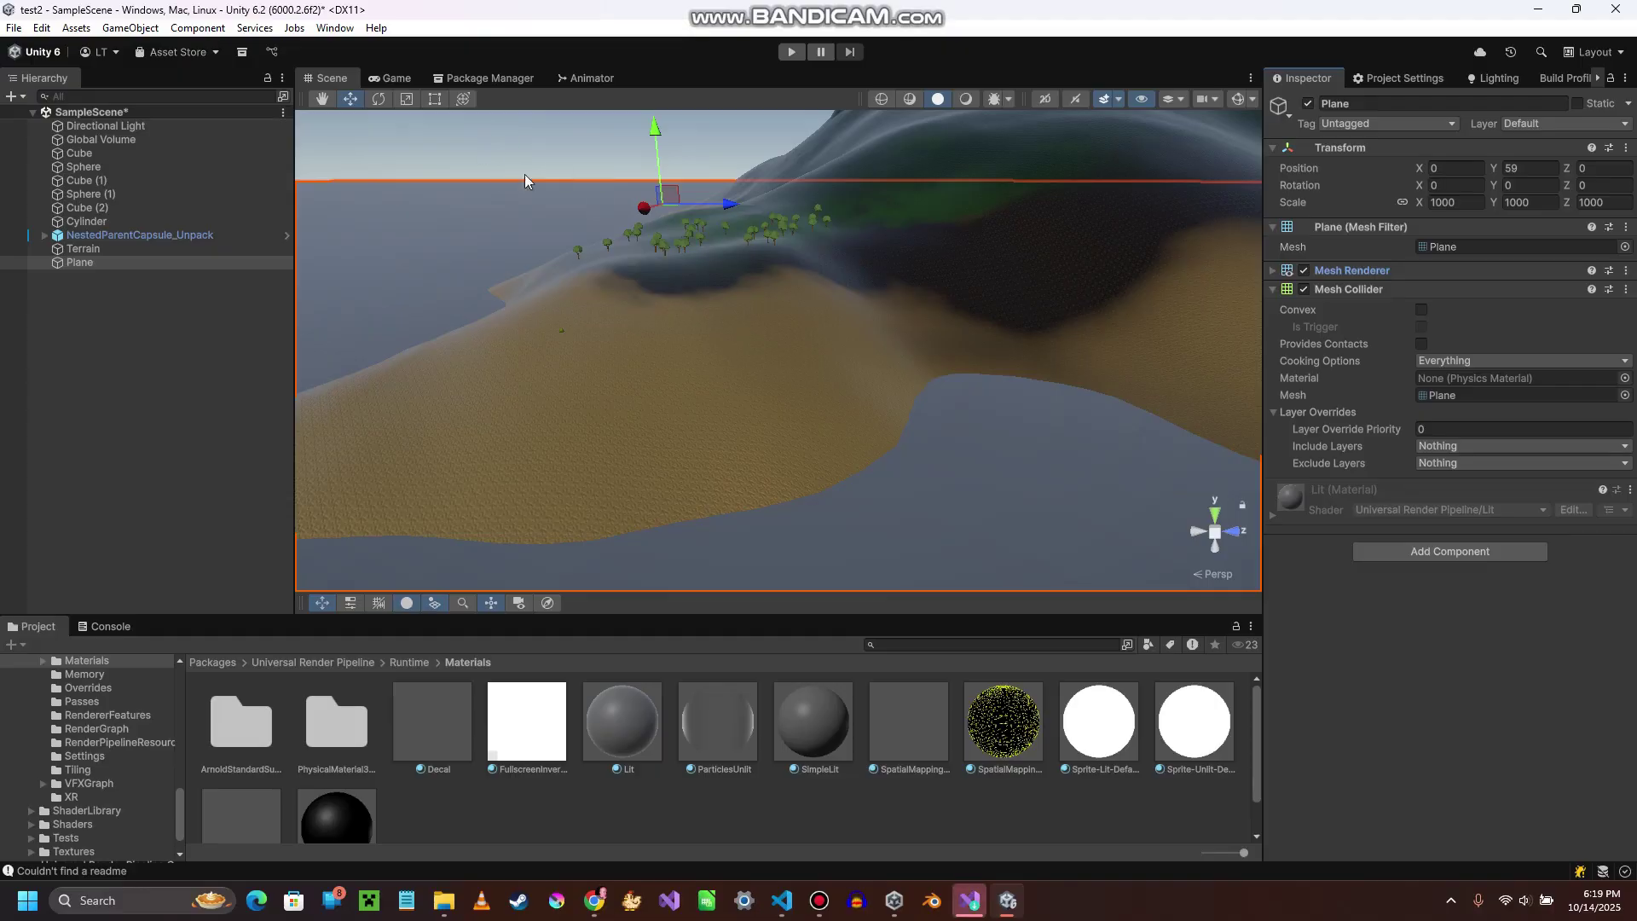
# - Open the Unity Asset Store website and search for "Simple Water Shader URP"
pyautogui.click(173, 55)
pyautogui.click(188, 75)
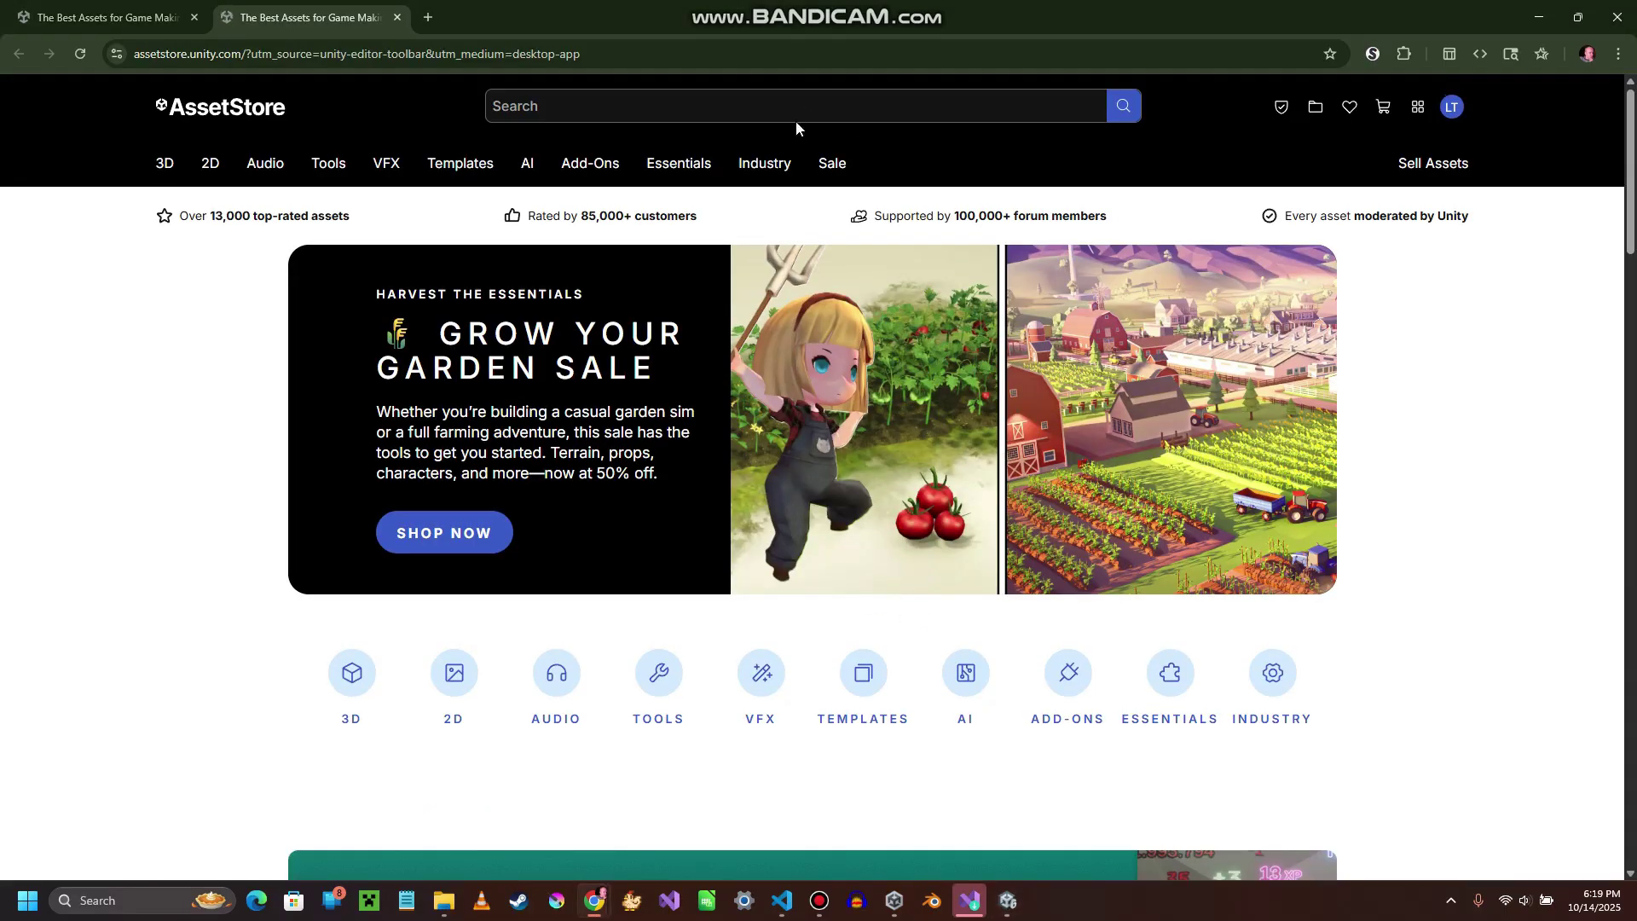
pyautogui.click(734, 111)
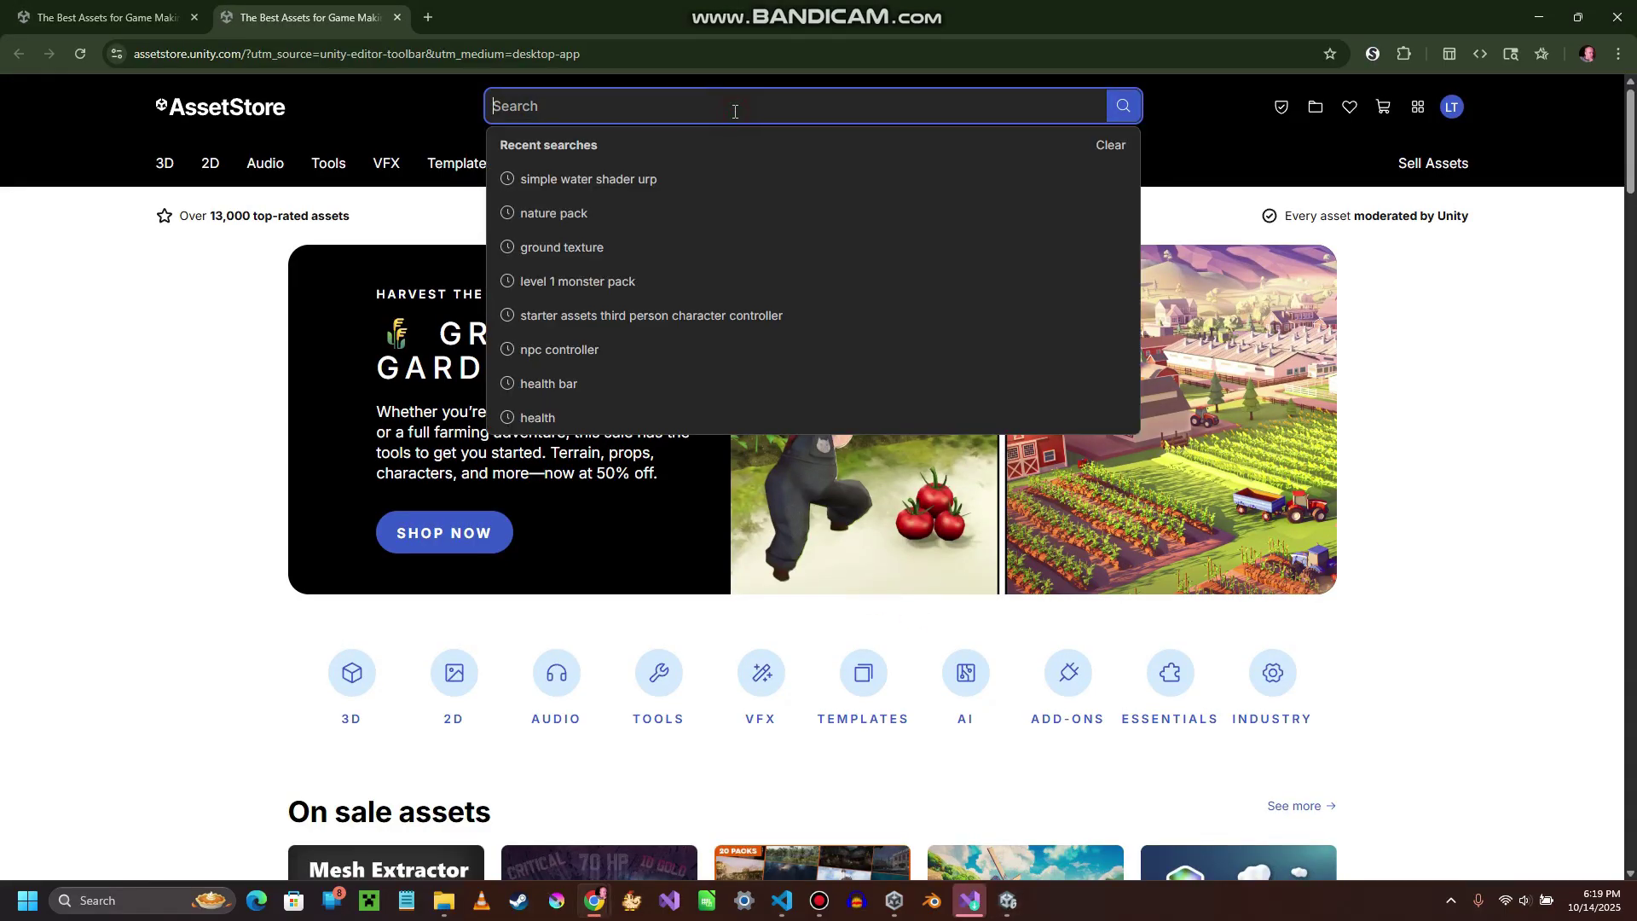
pyautogui.press('ctrl')
pyautogui.write('Simple Water Shader URP')
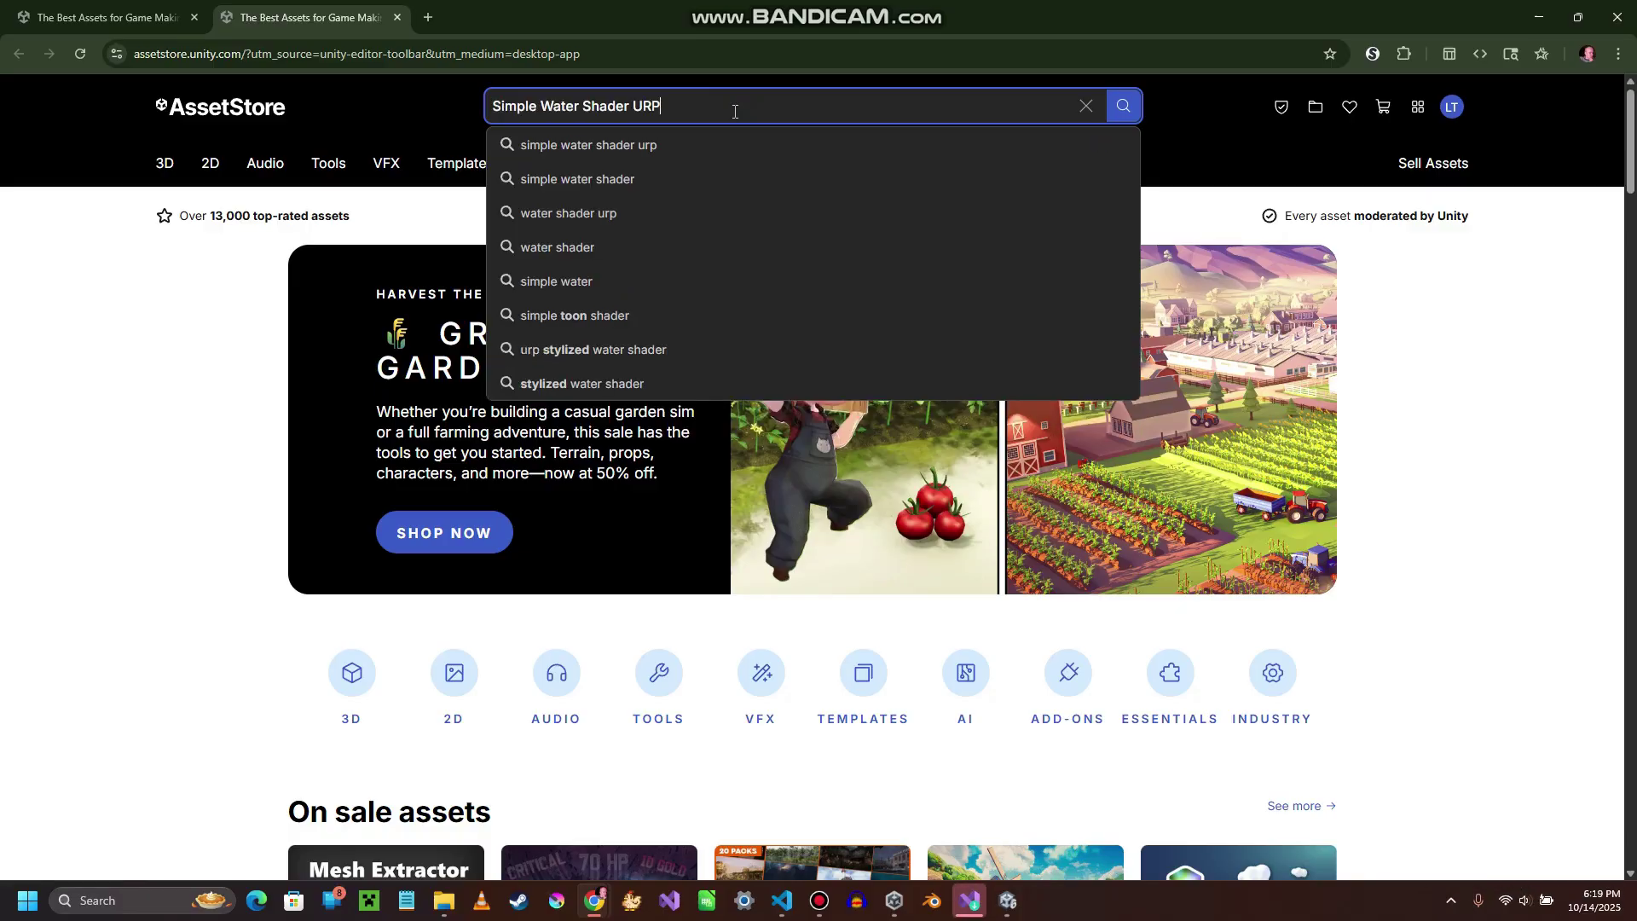
pyautogui.press('Return')
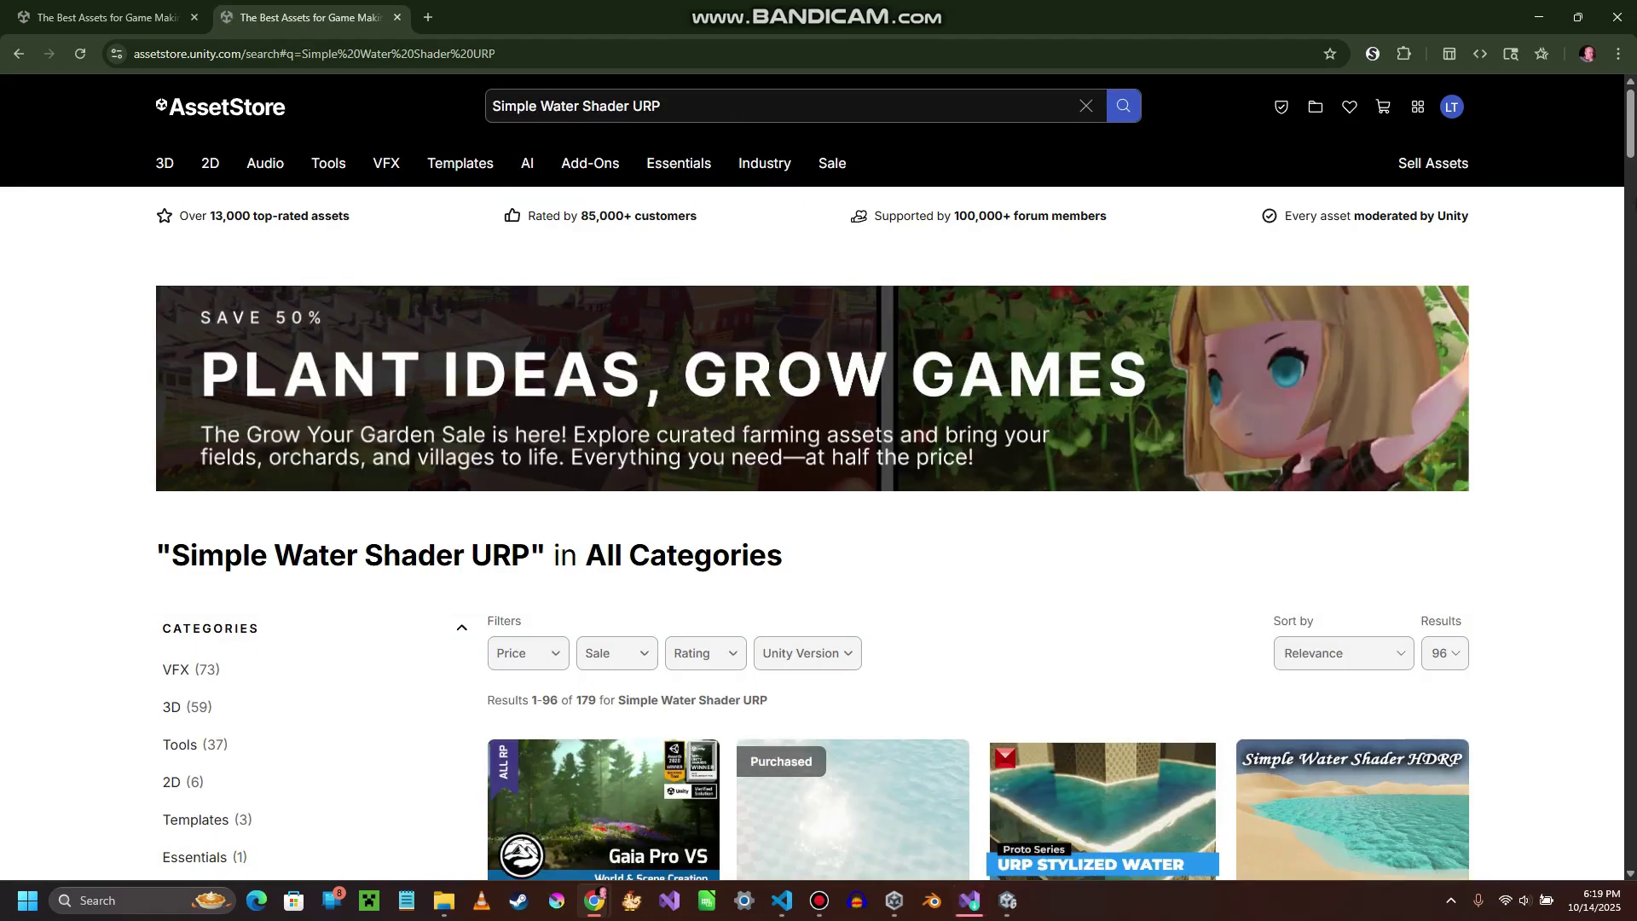
# - Add the free Simple Water Shader URP asset by IgniteCoders to My Assets and open it in Unity
pyautogui.scroll(-3, 1630, 162)
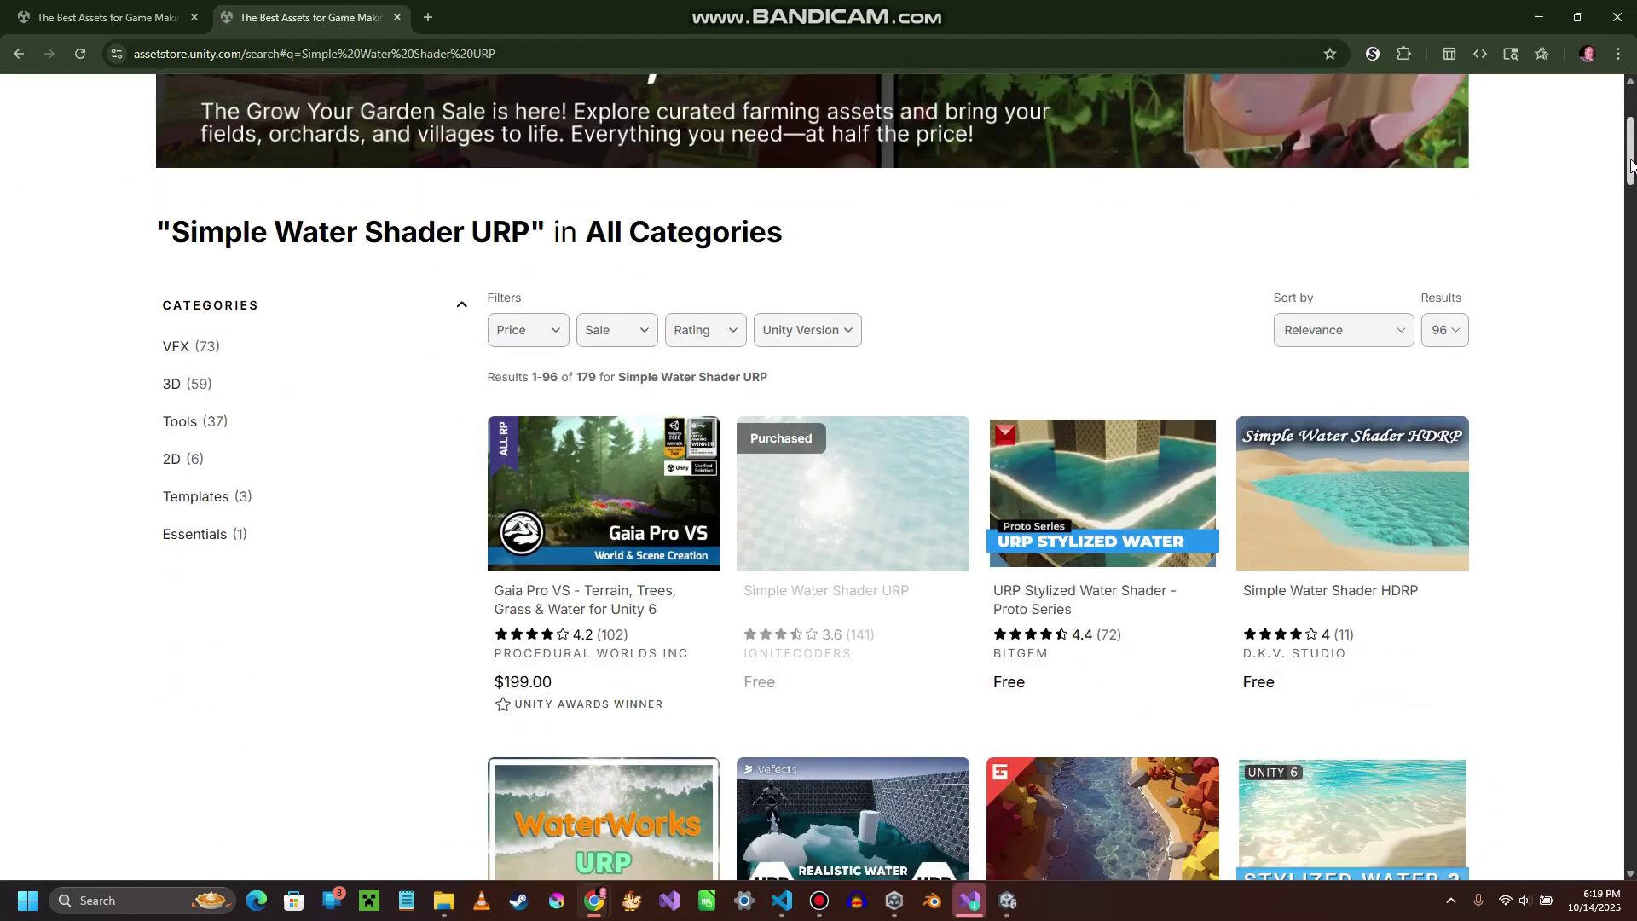
pyautogui.scroll(-2, 1630, 162)
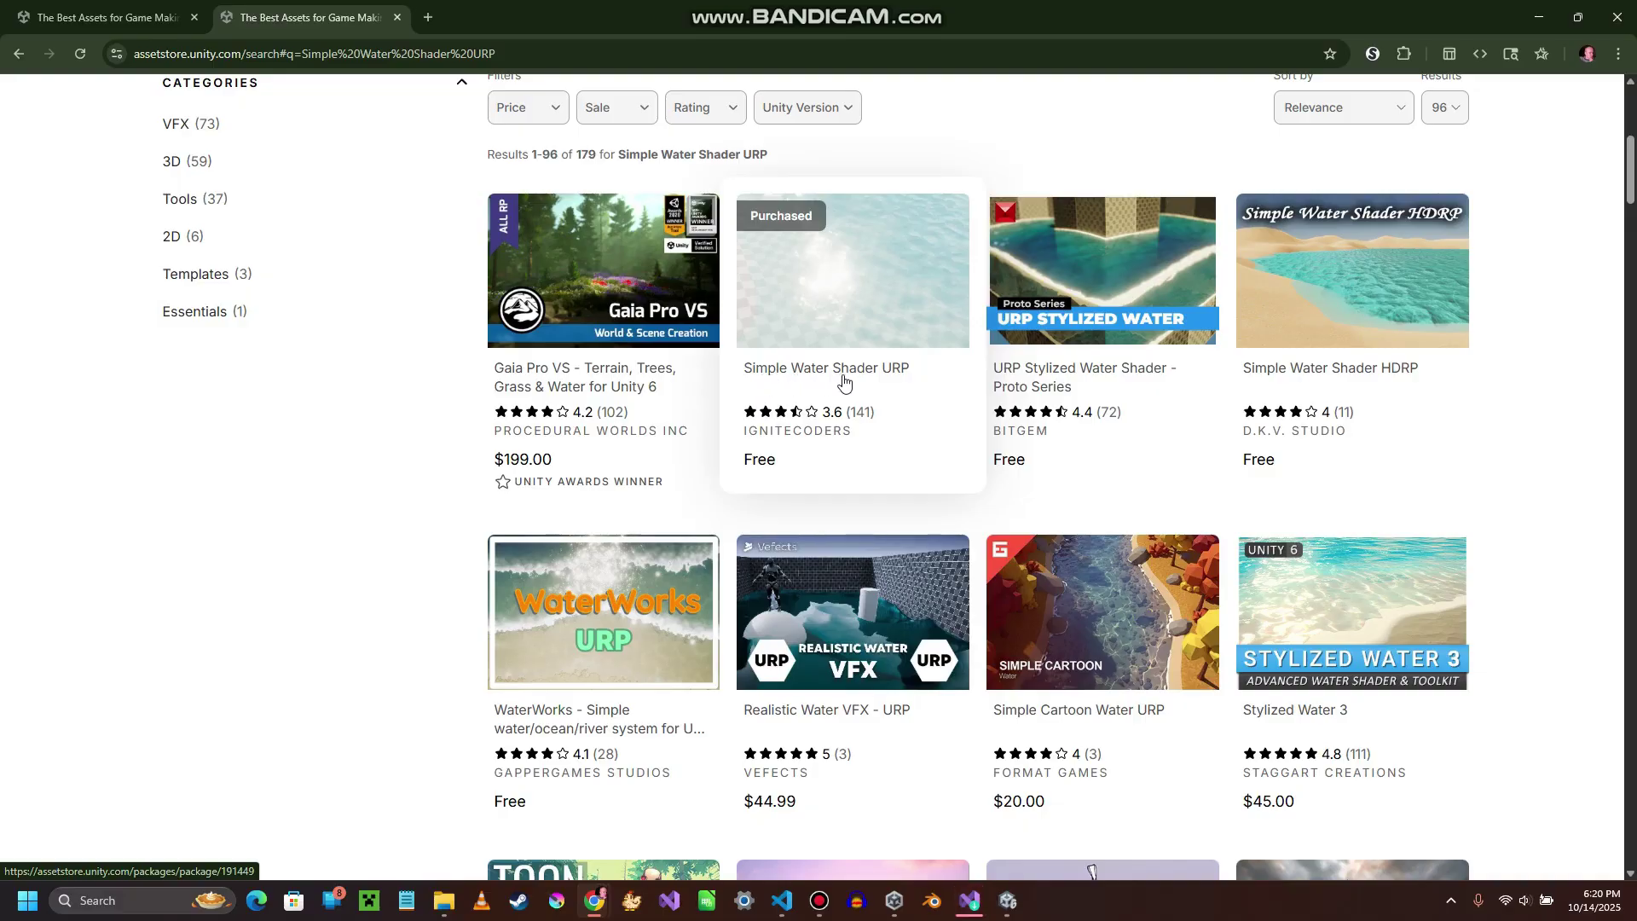
pyautogui.click(860, 300)
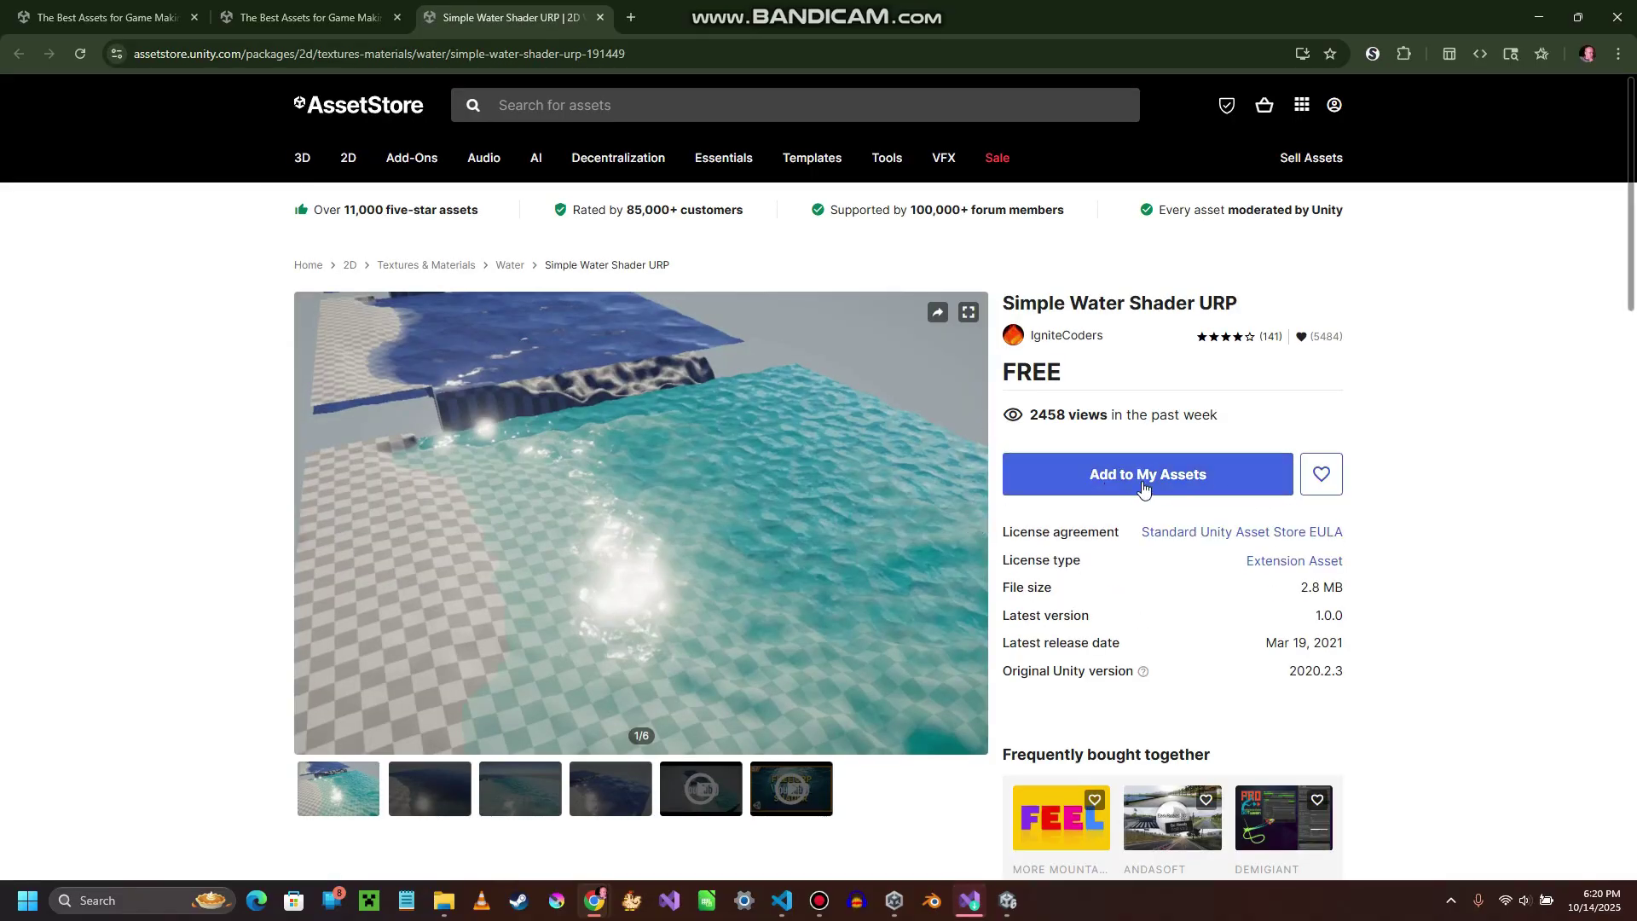
pyautogui.click(1138, 488)
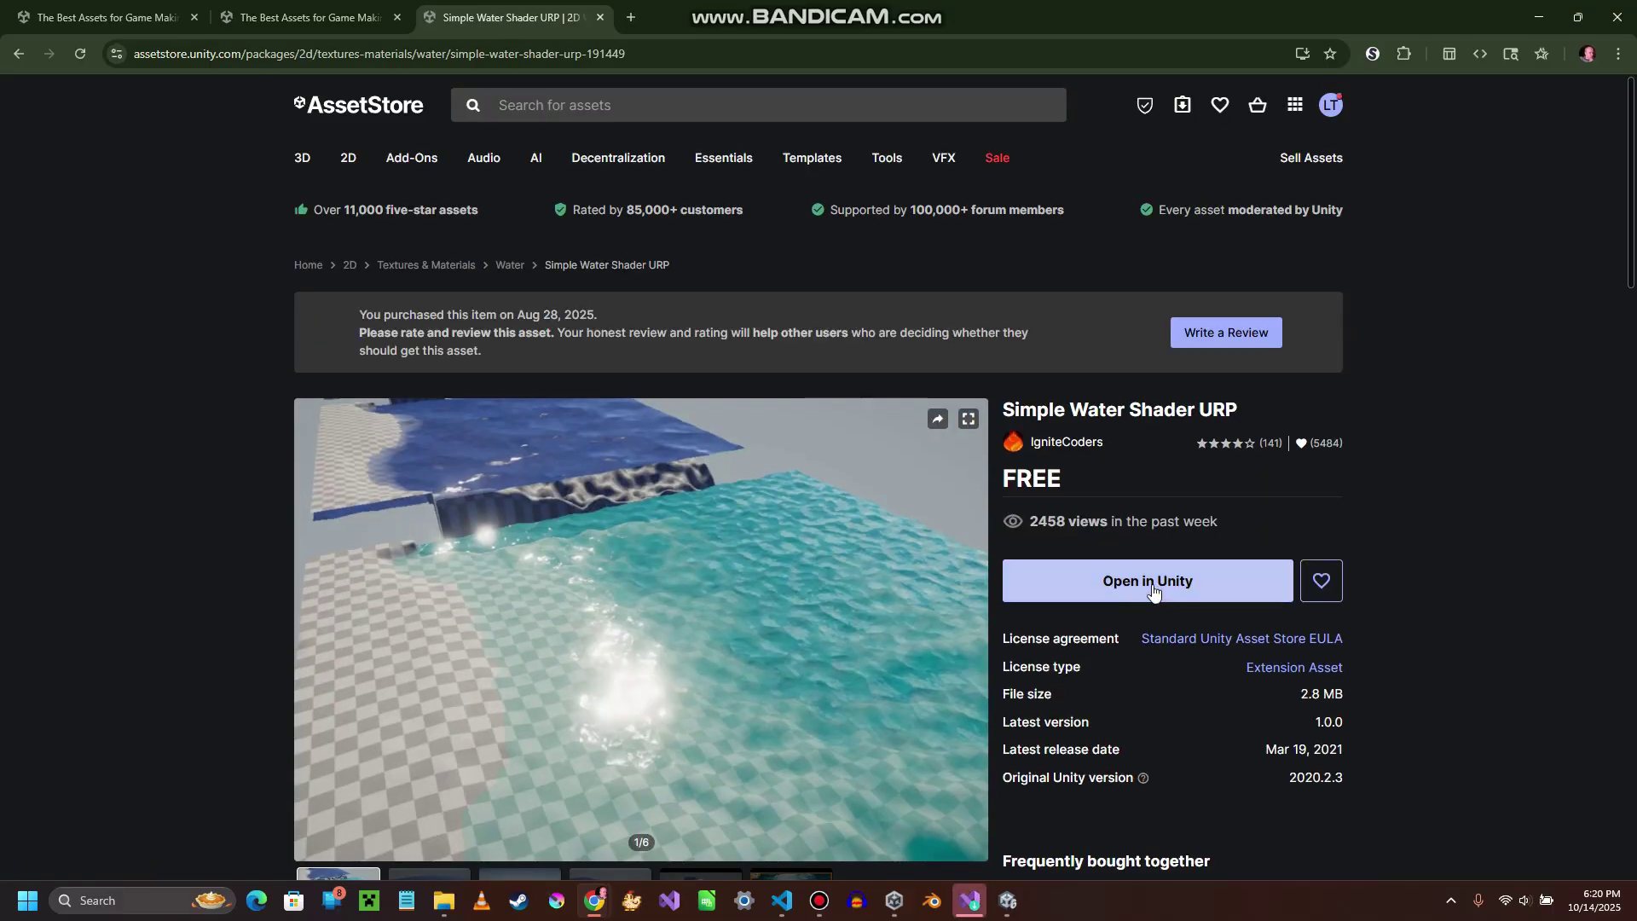
pyautogui.click(1159, 582)
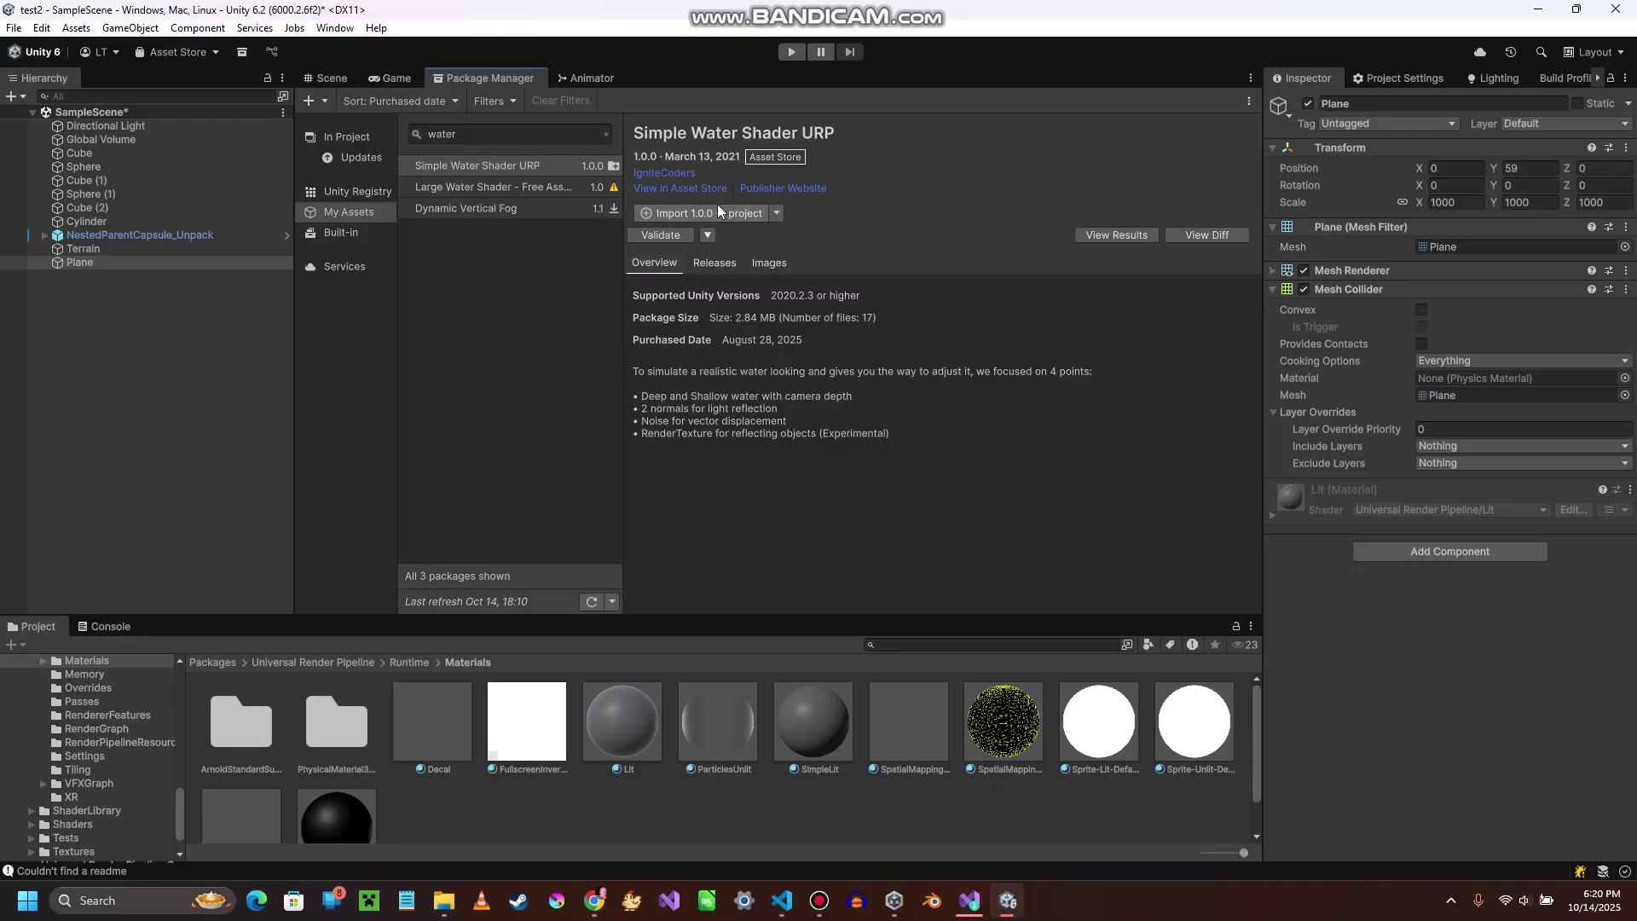
# - Import all files of the Simple Water Shader URP 1.0.0 package into the project
pyautogui.click(743, 215)
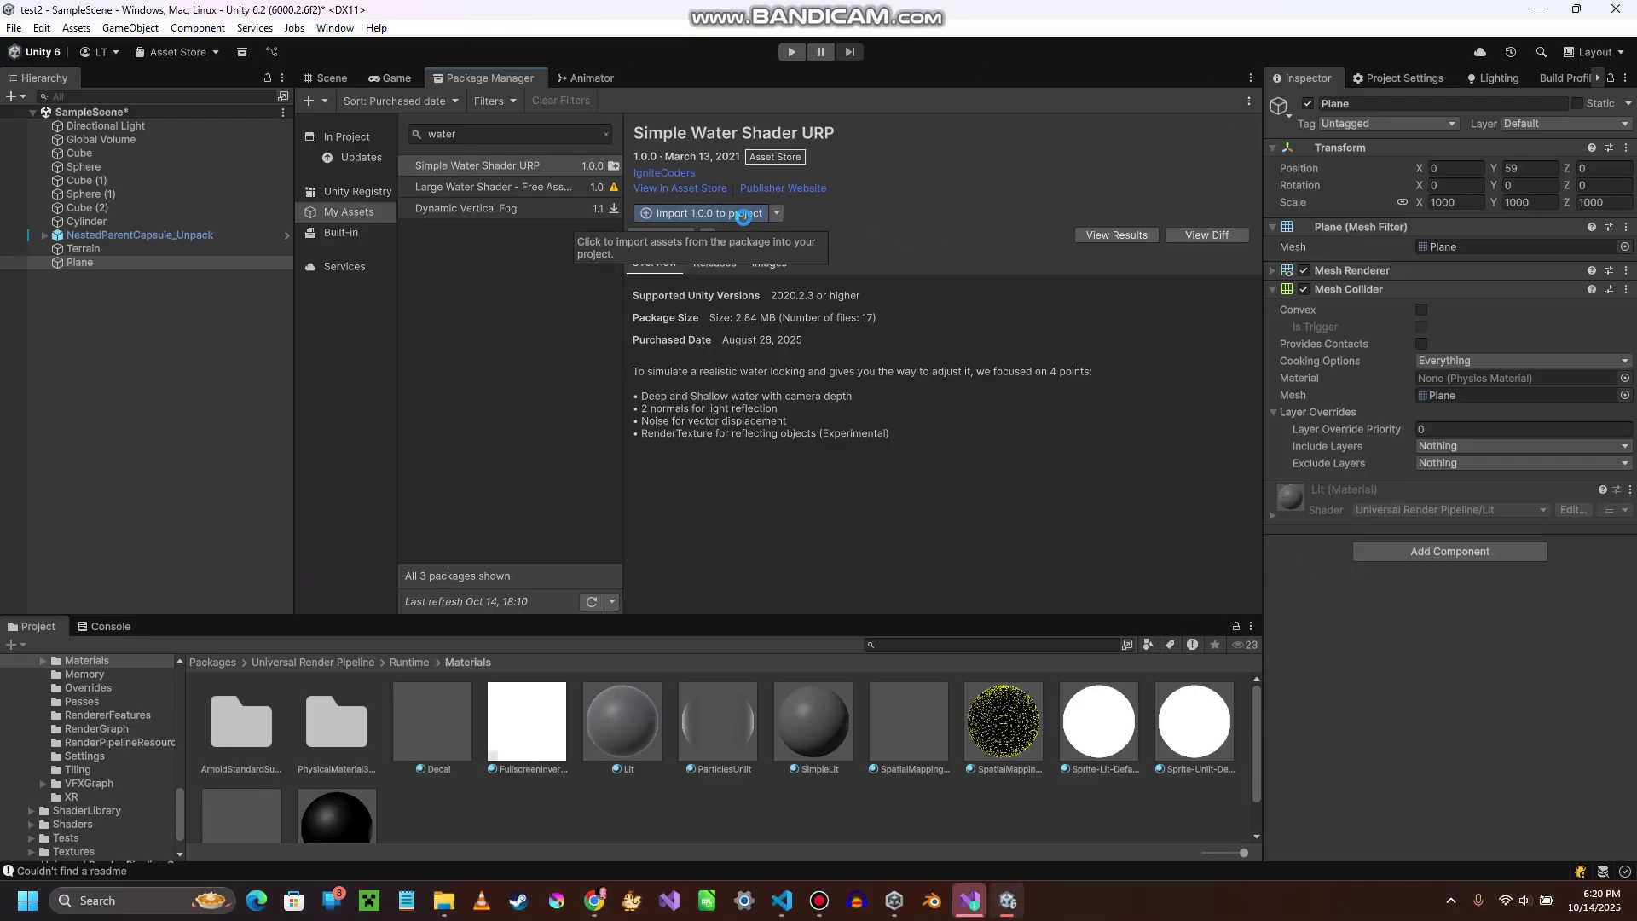
pyautogui.moveTo(778, 91)
pyautogui.mouseDown()
pyautogui.moveTo(943, 166)
pyautogui.moveTo(994, 145)
pyautogui.moveTo(806, 89)
pyautogui.mouseUp()
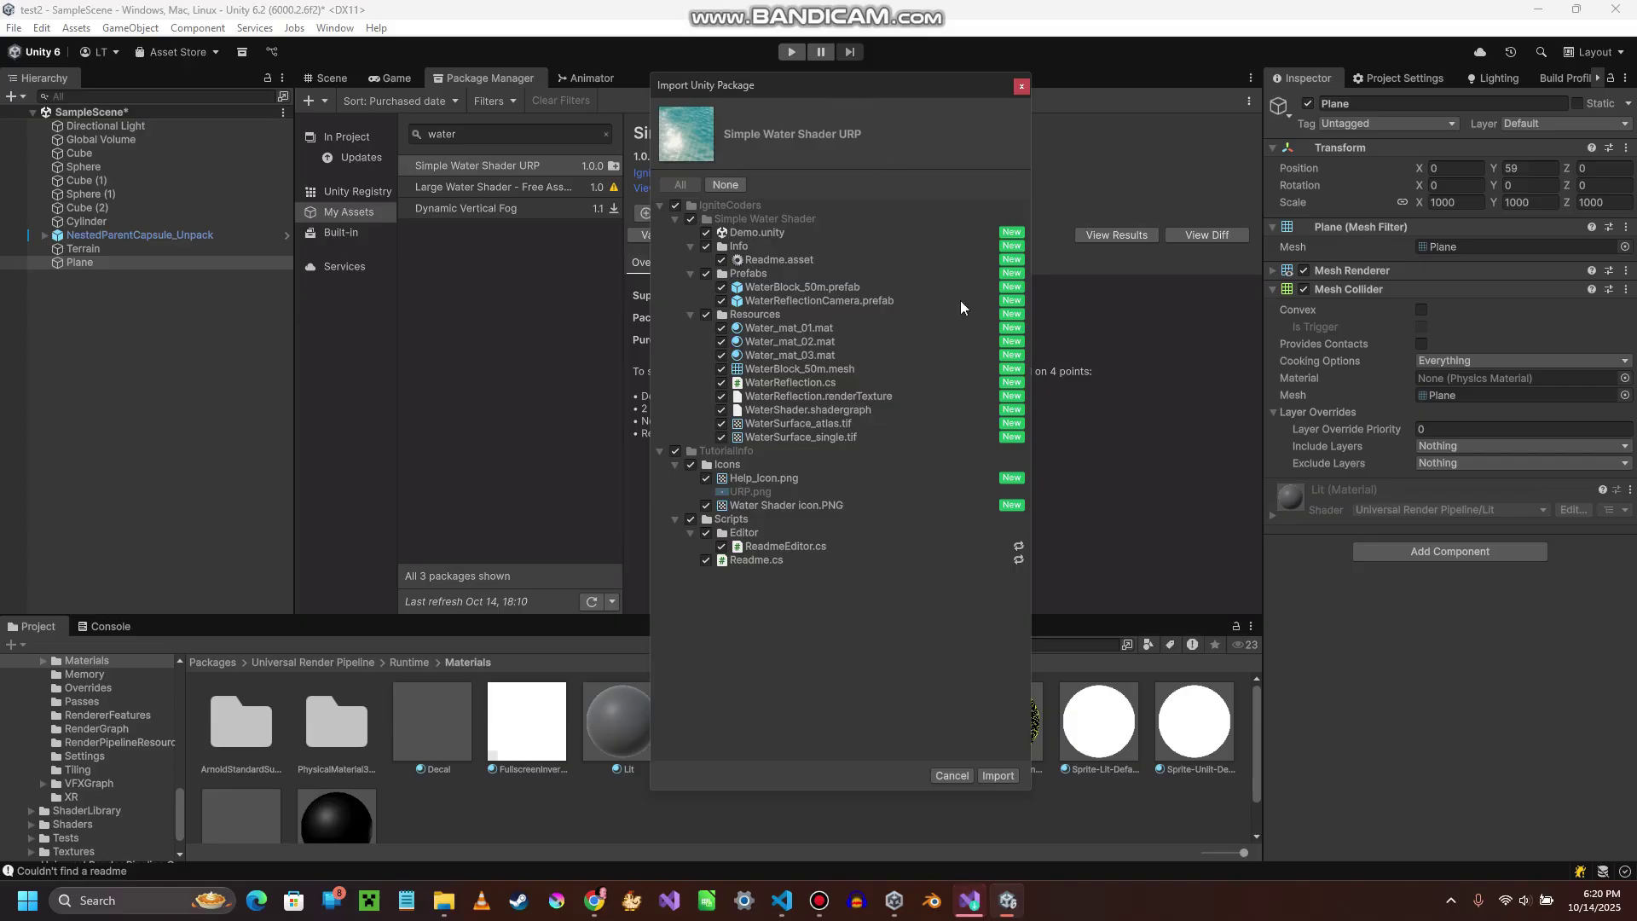
pyautogui.click(999, 775)
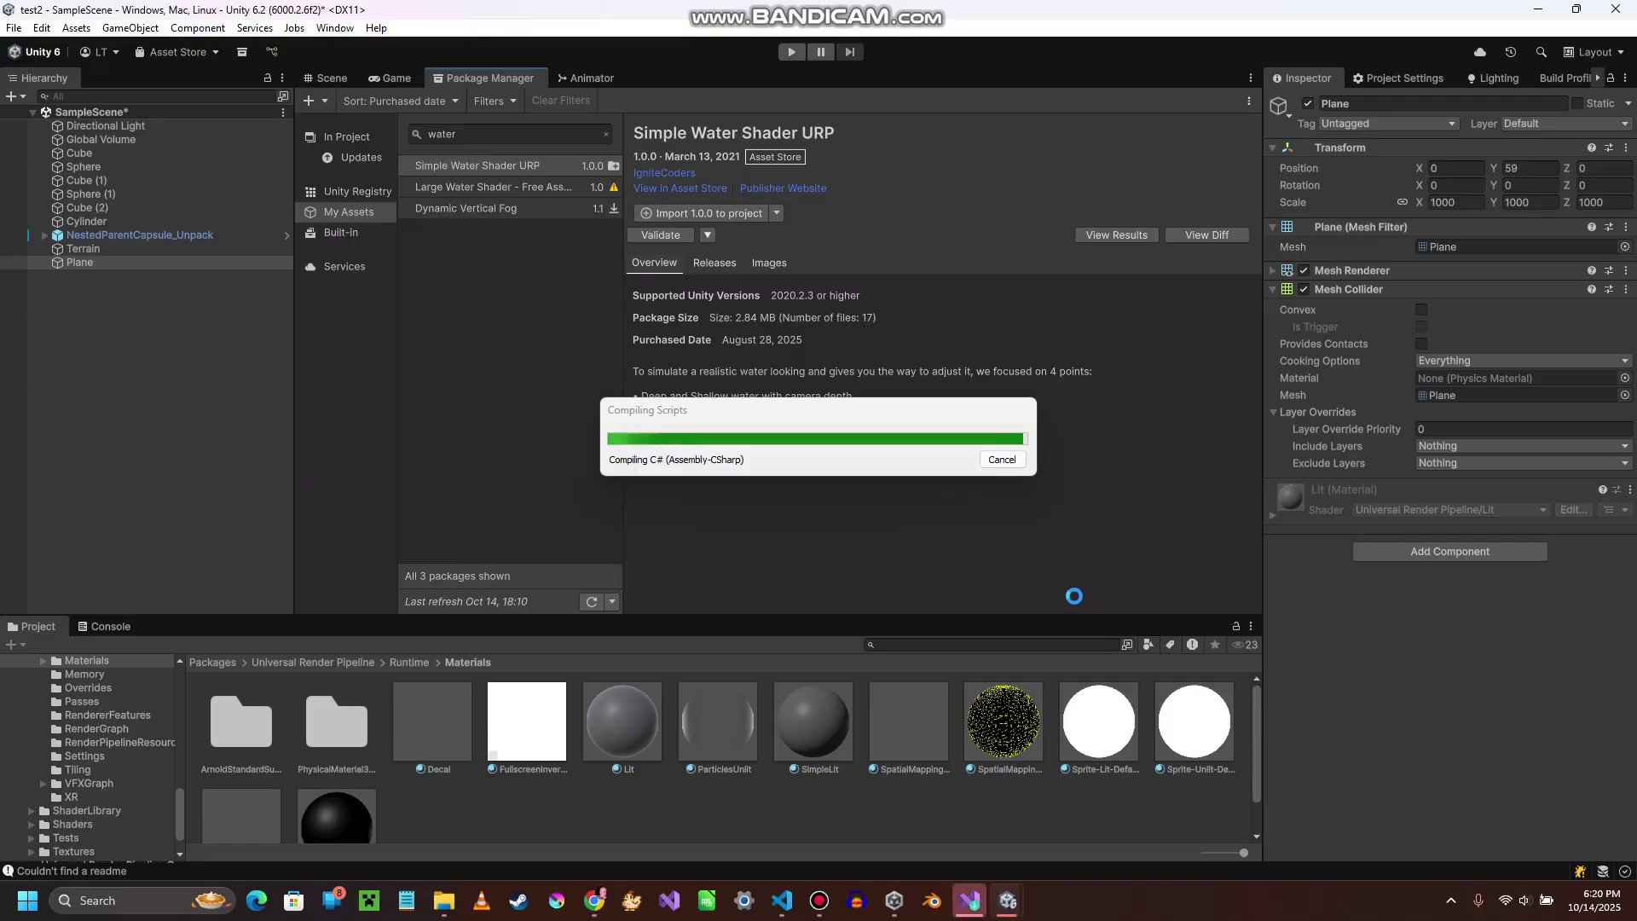
# - Return to the scene view and select the plane to check its material
pyautogui.click(324, 79)
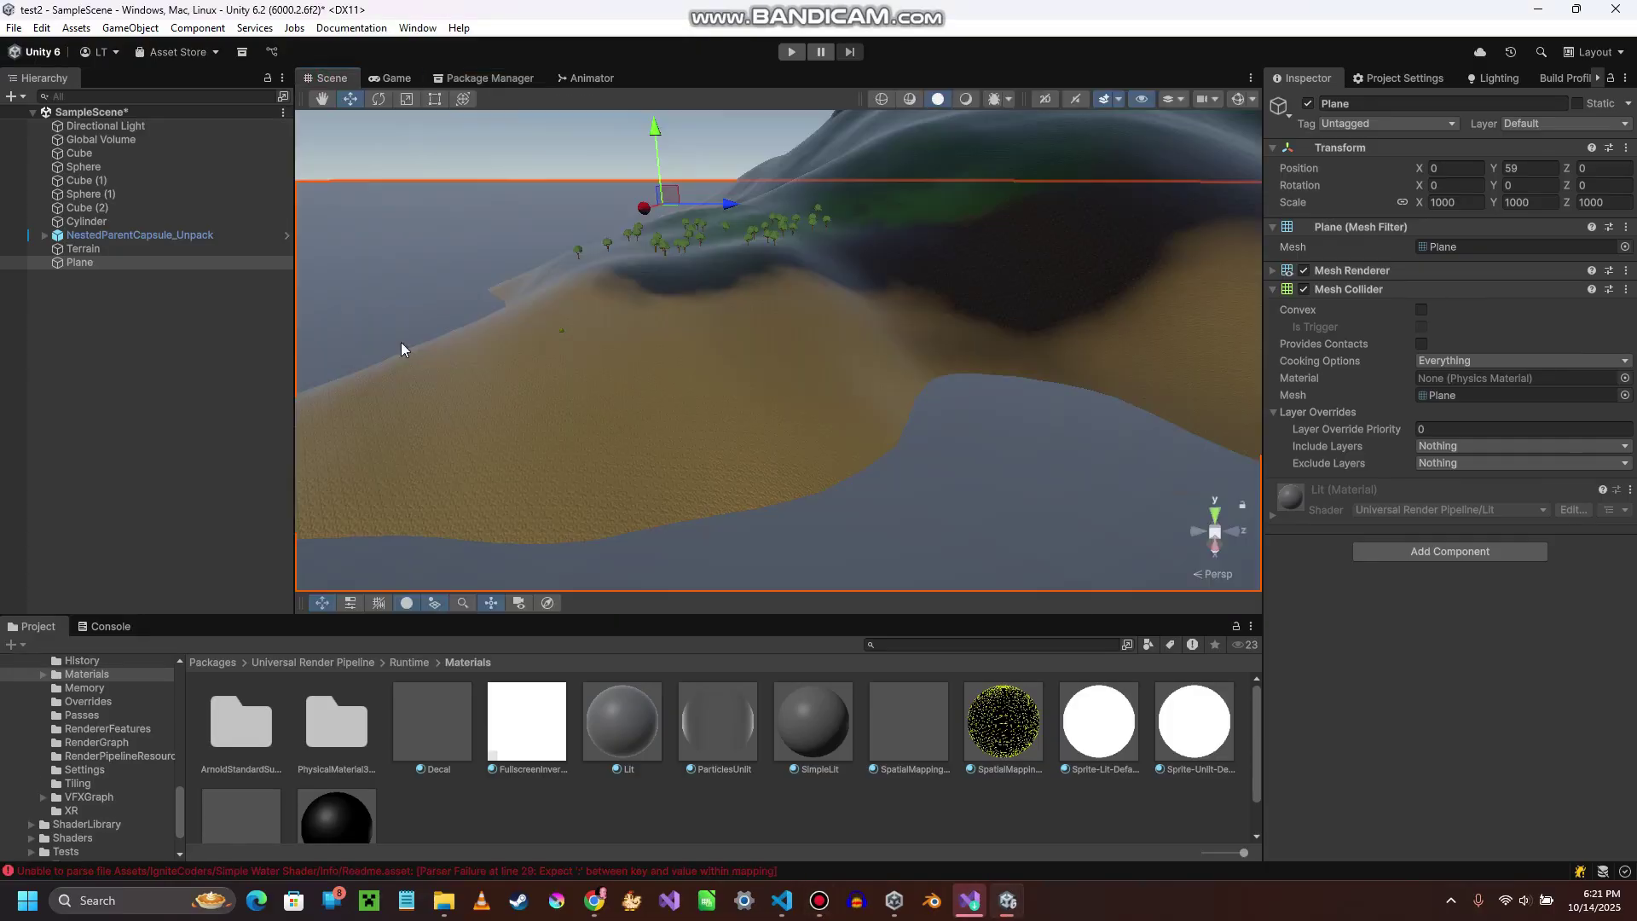
pyautogui.click(79, 263)
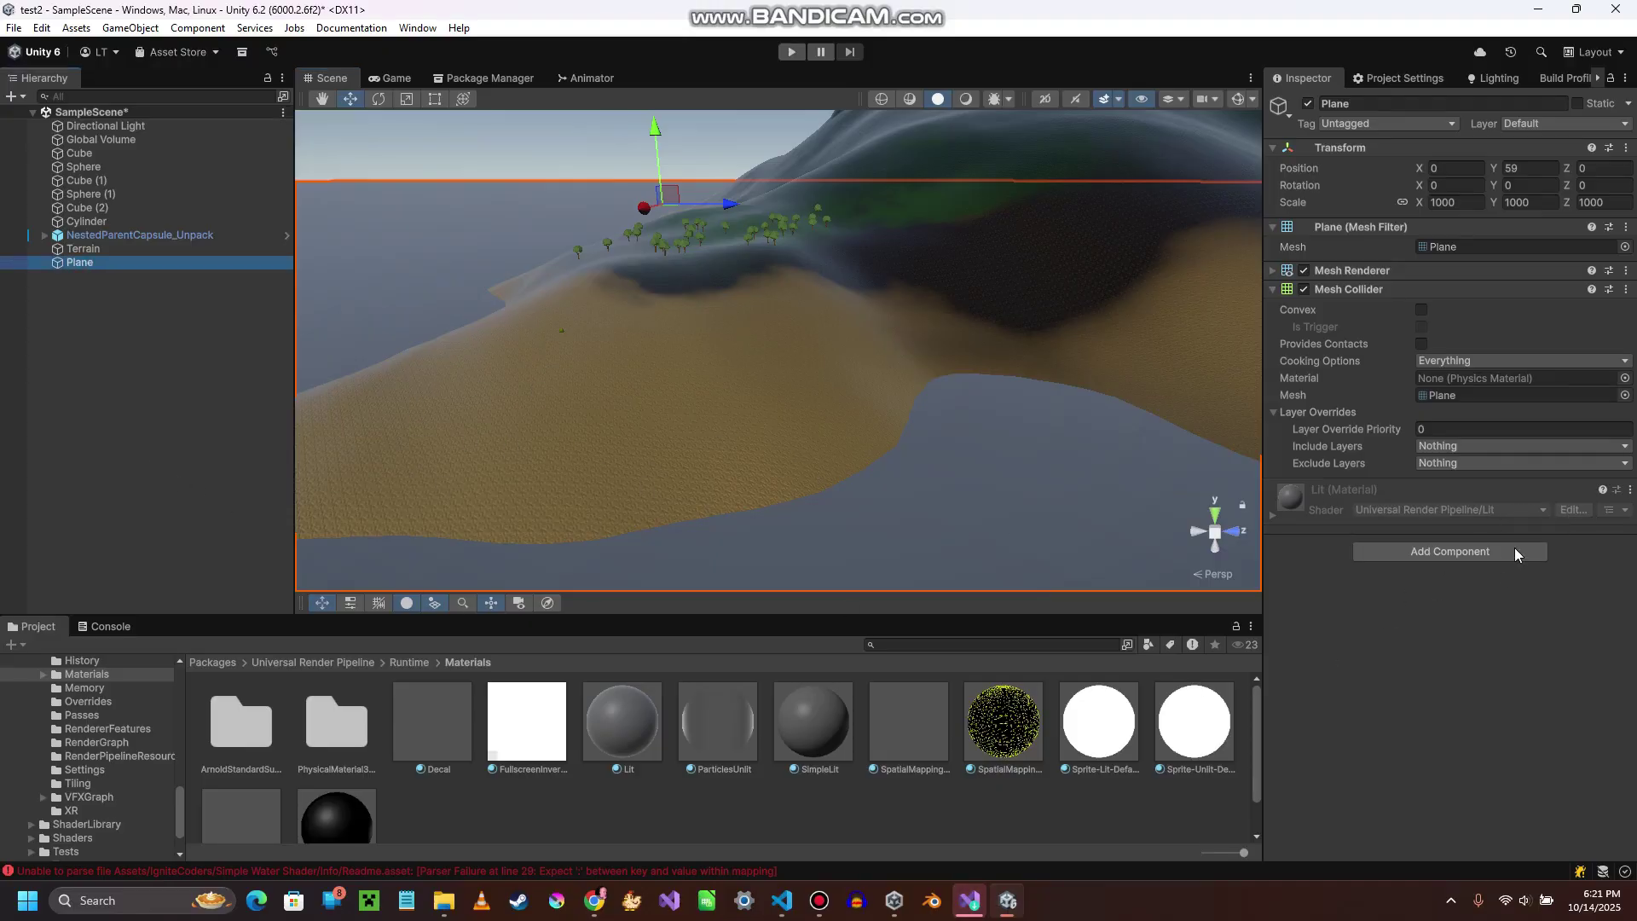
pyautogui.click(1449, 501)
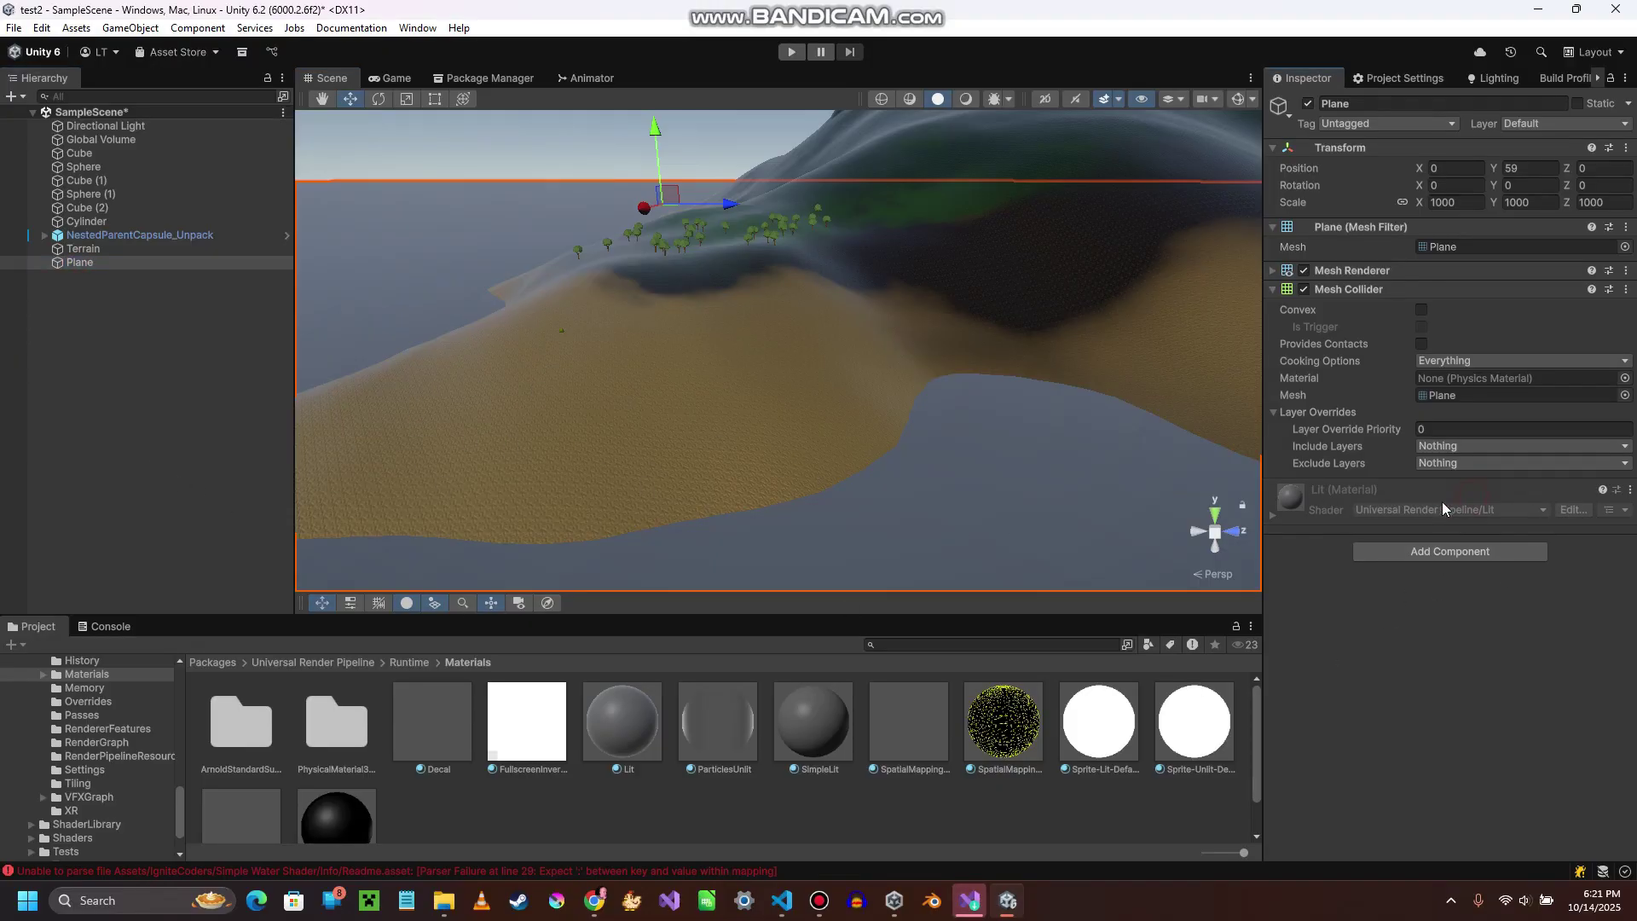
pyautogui.click(1380, 489)
# - Collapse the Universal Render Pipeline package folder and check the water asset's publisher on its Asset Store page in the browser
pyautogui.scroll(5, 47, 733)
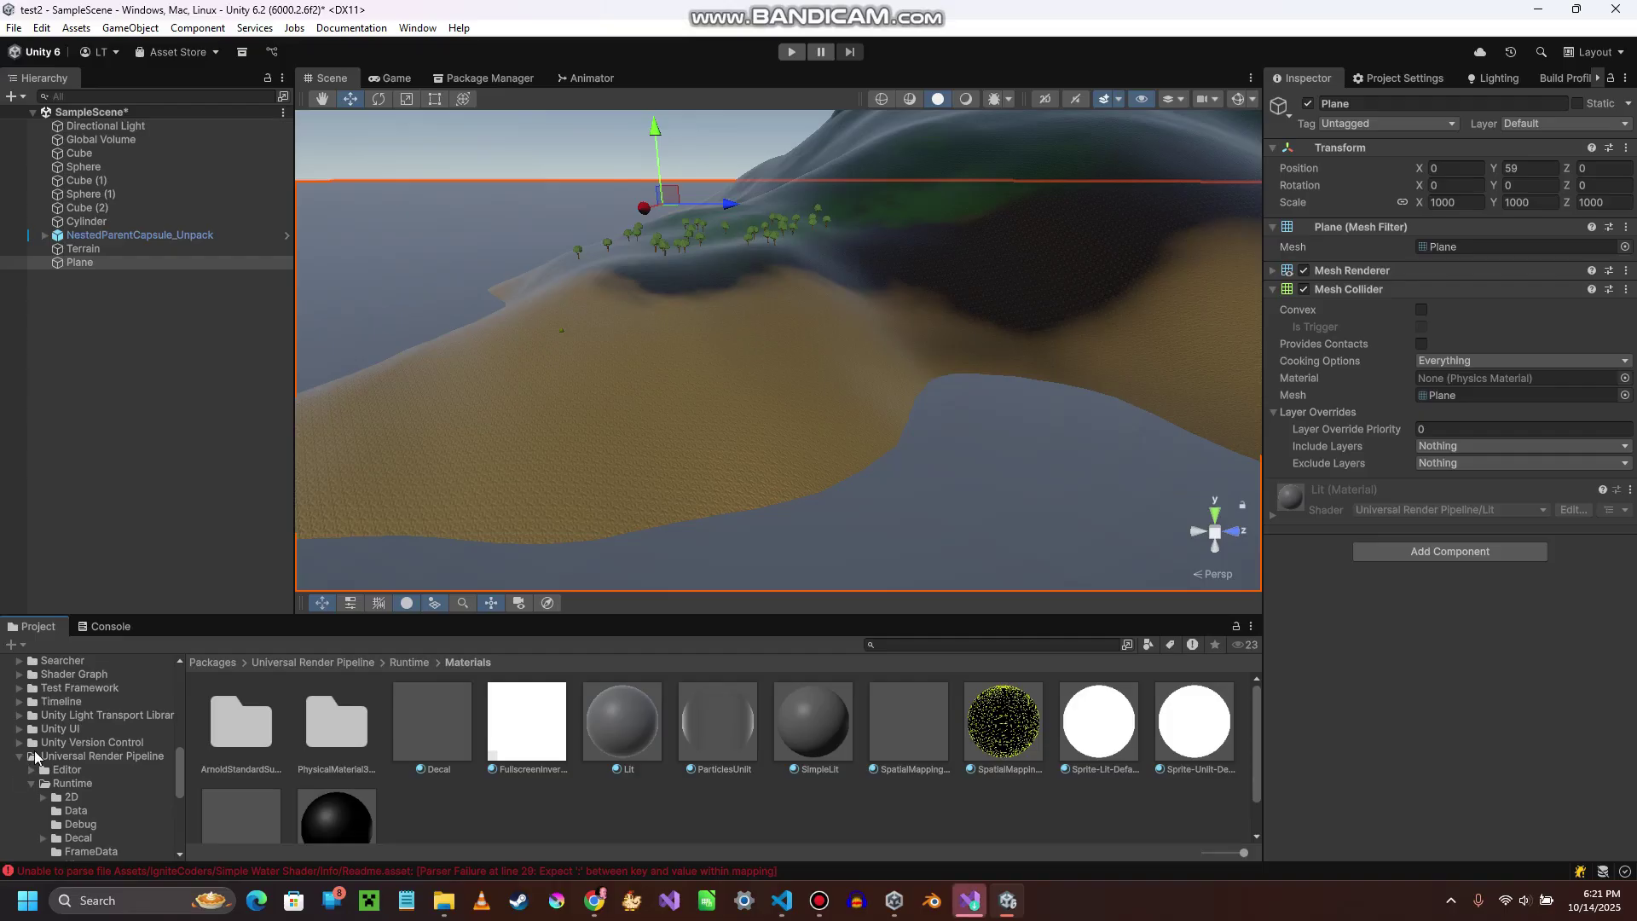
pyautogui.click(21, 756)
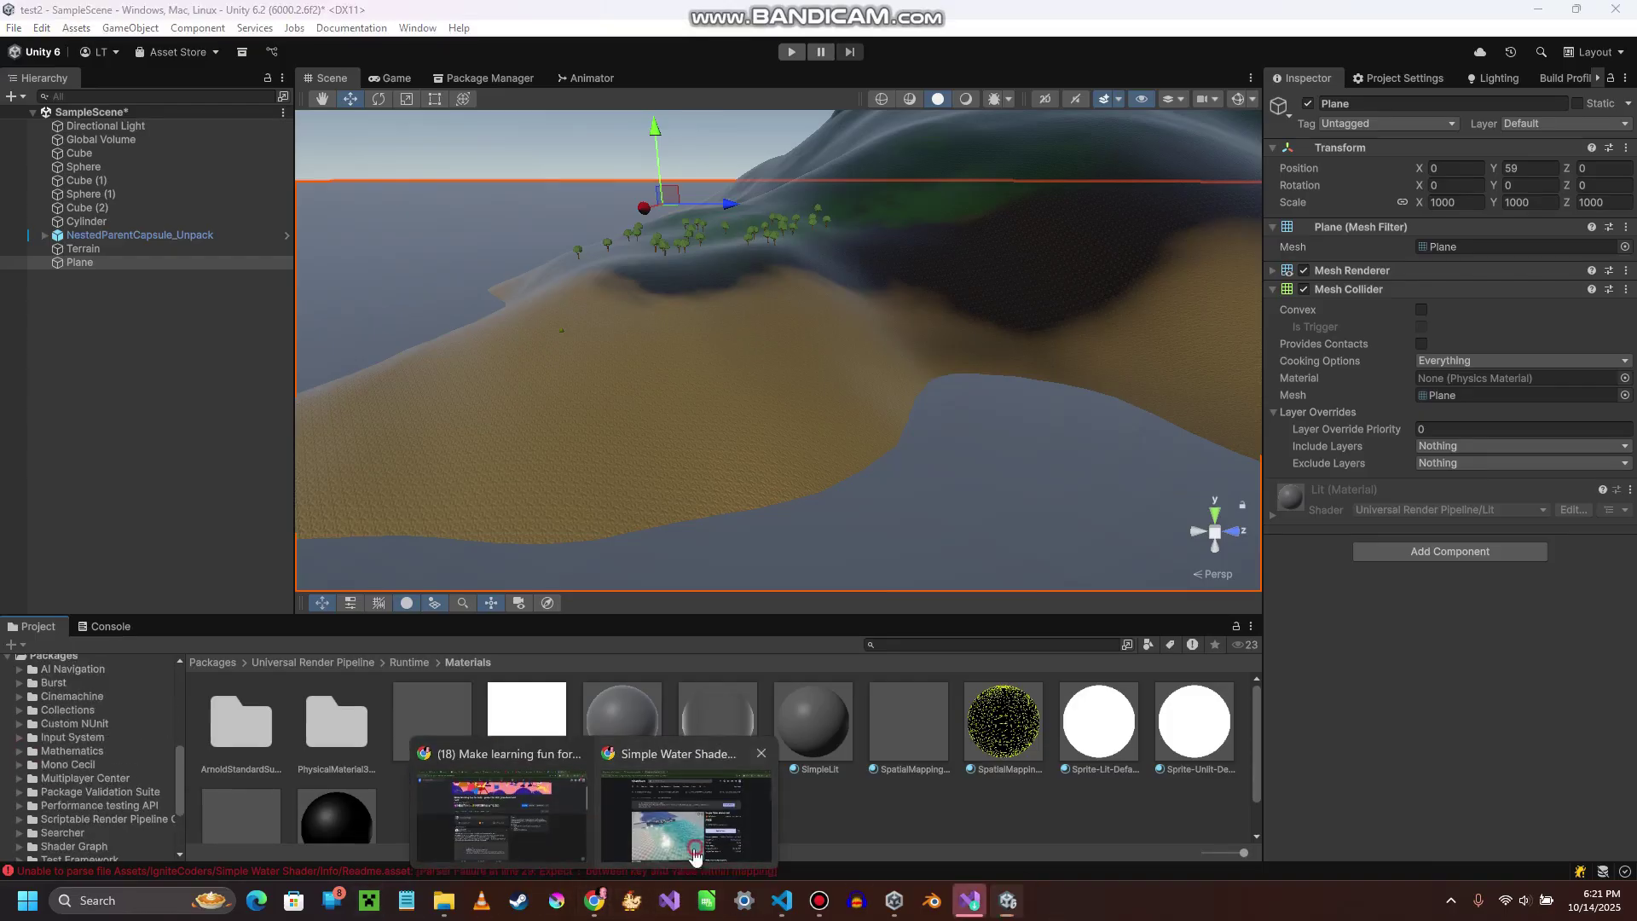
pyautogui.click(699, 818)
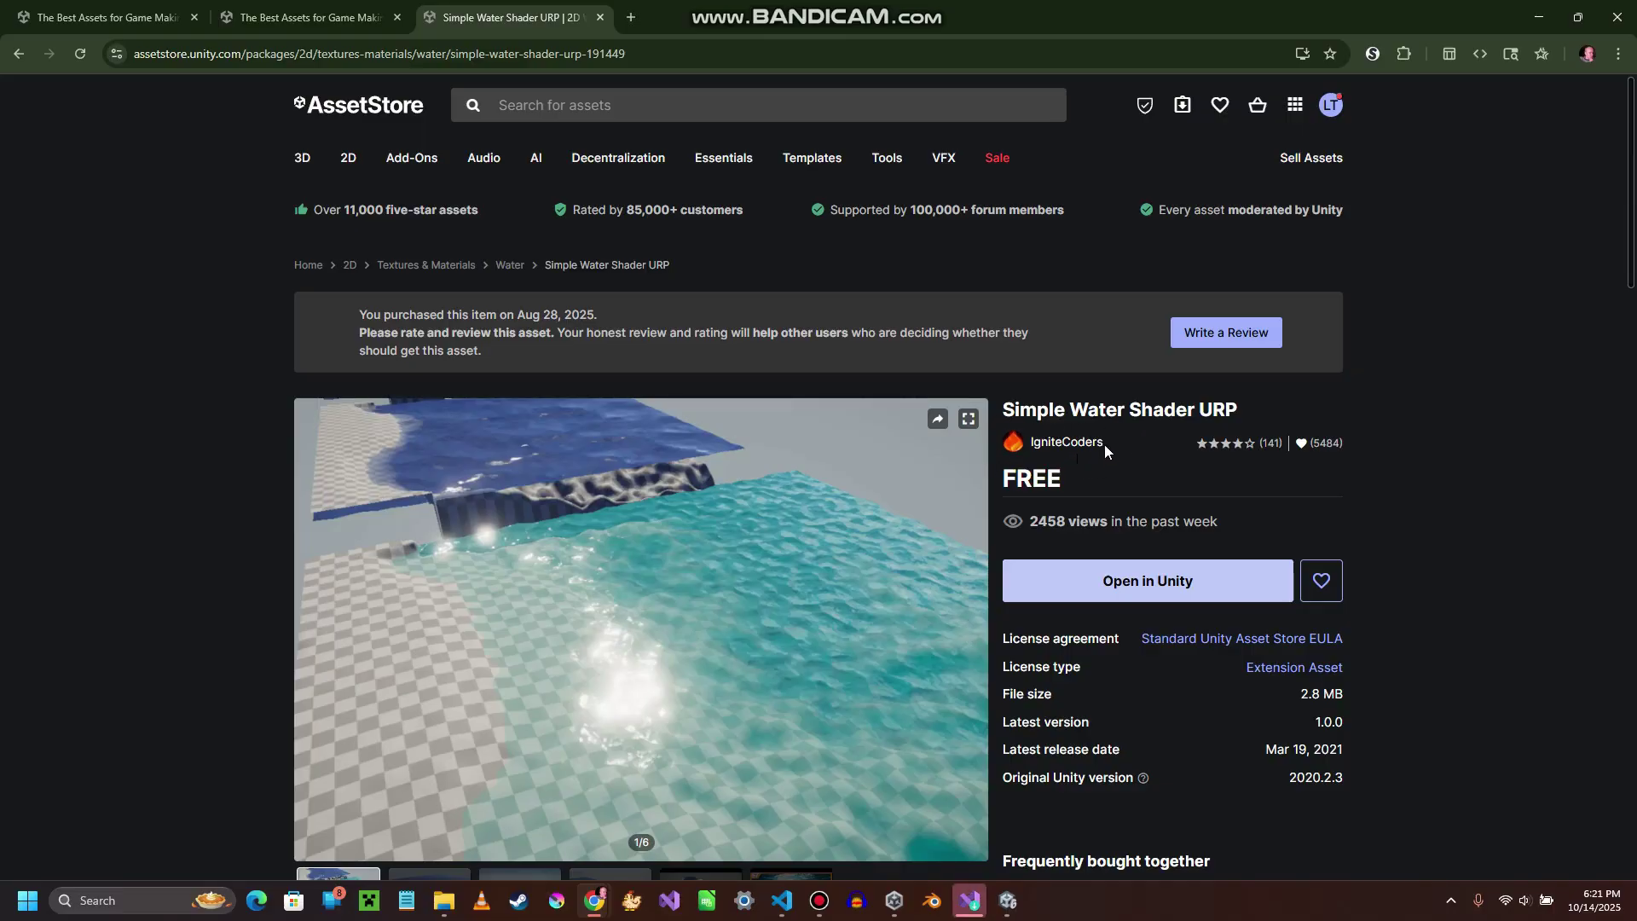
# - Switch back to Unity and open the Prefabs folder under Assets/IgniteCoders/Simple Water Shader
pyautogui.click(1009, 903)
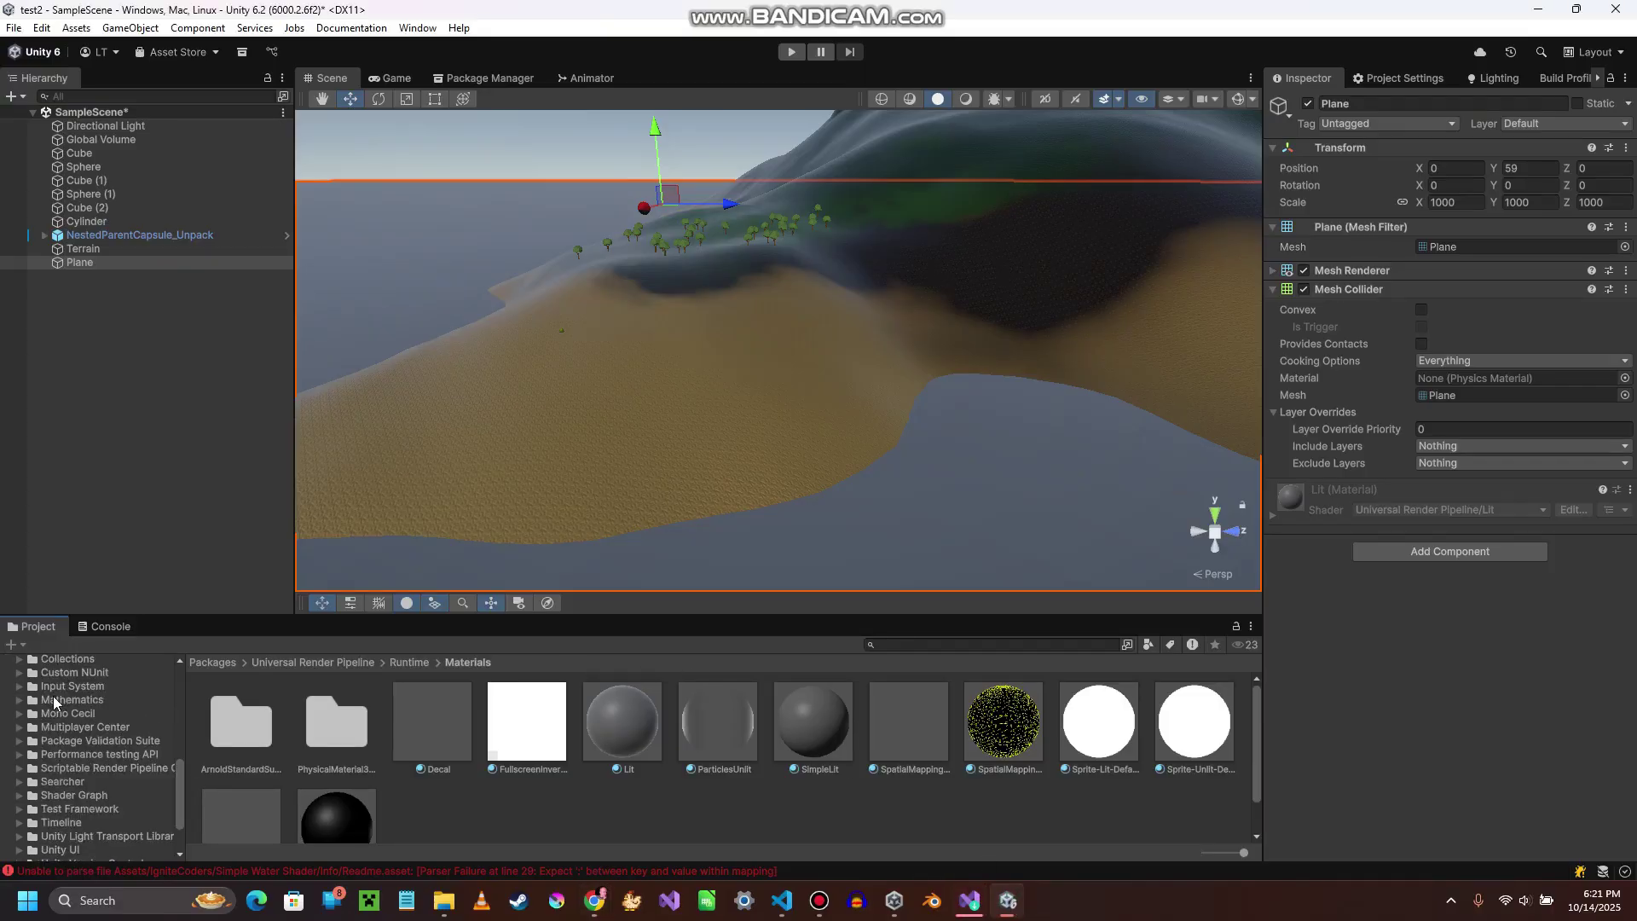
pyautogui.scroll(3, 66, 774)
pyautogui.scroll(7, 17, 755)
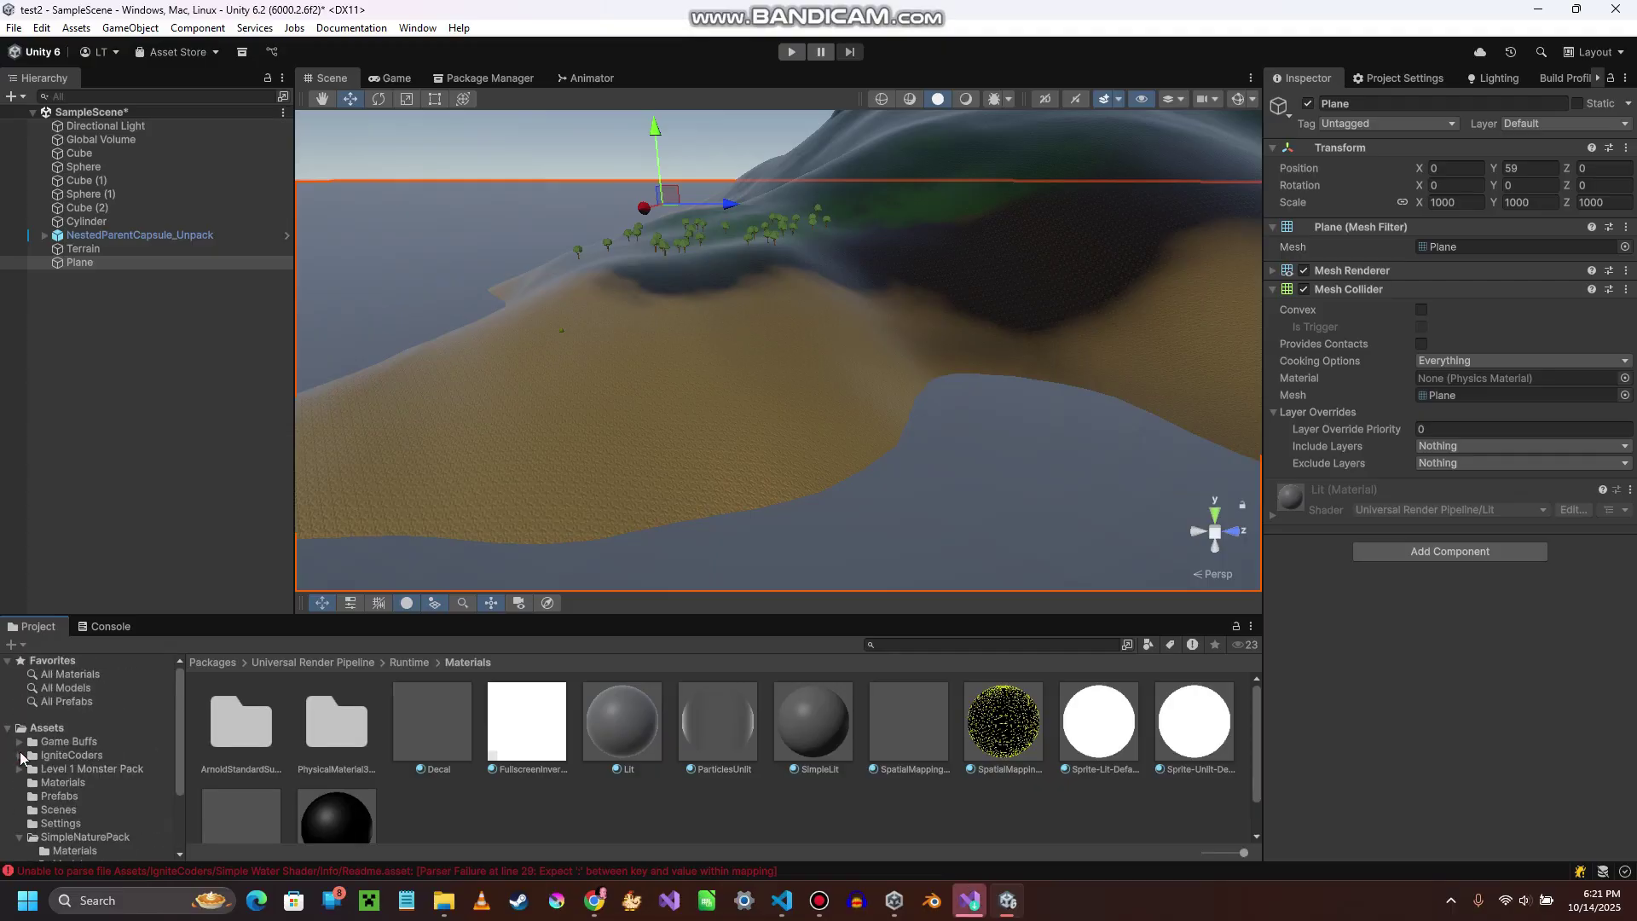
pyautogui.click(56, 755)
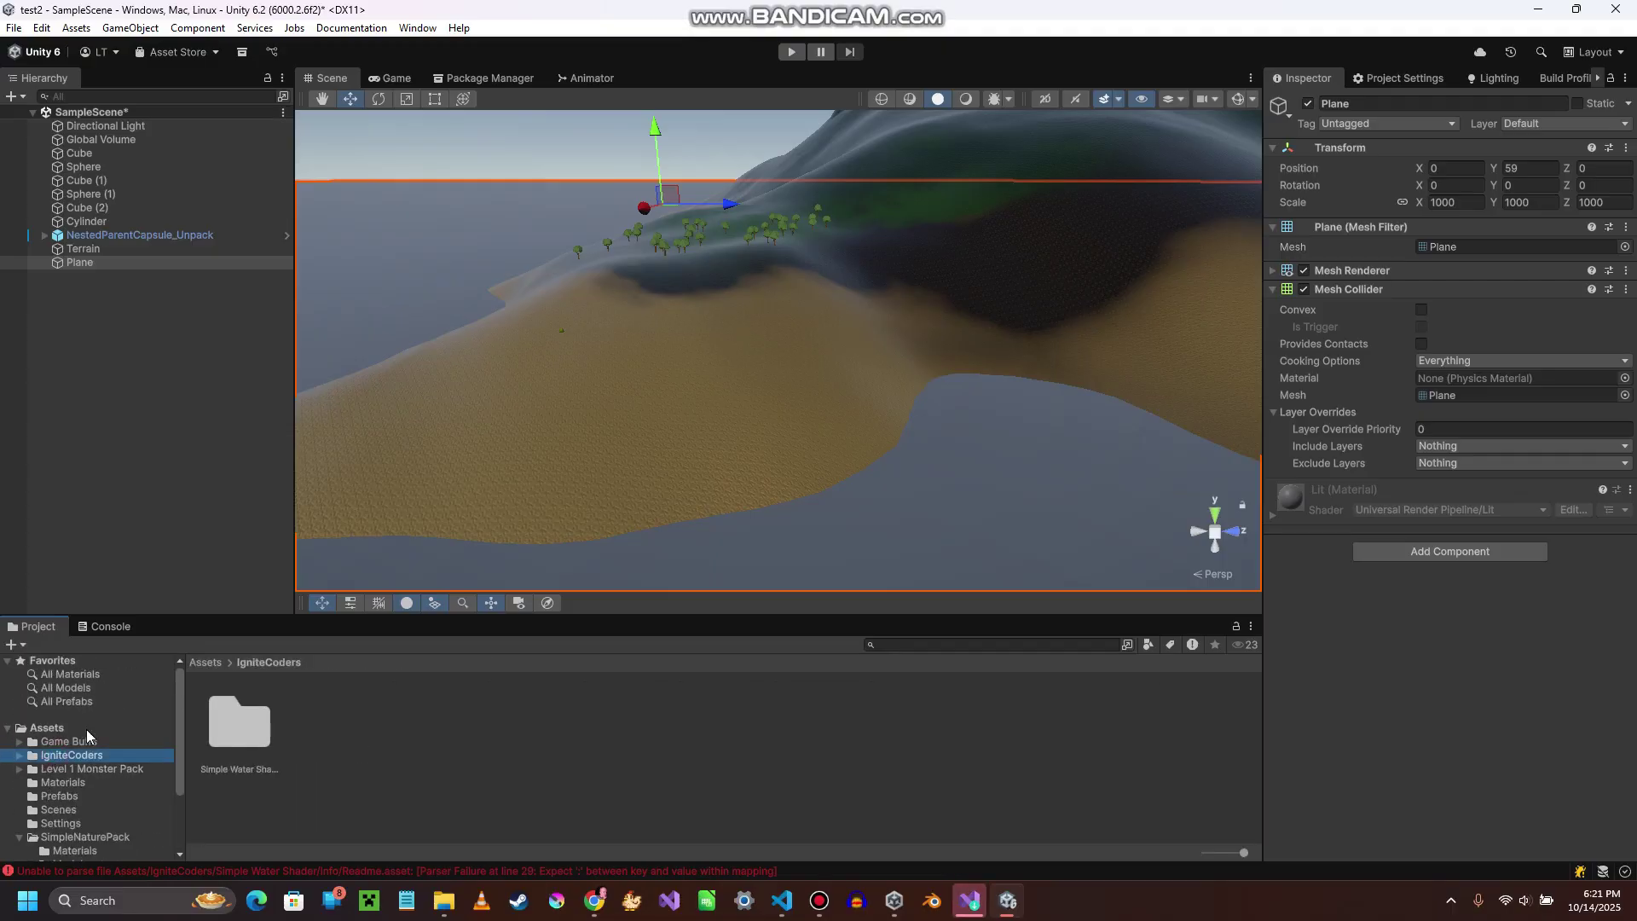
pyautogui.doubleClick(242, 745)
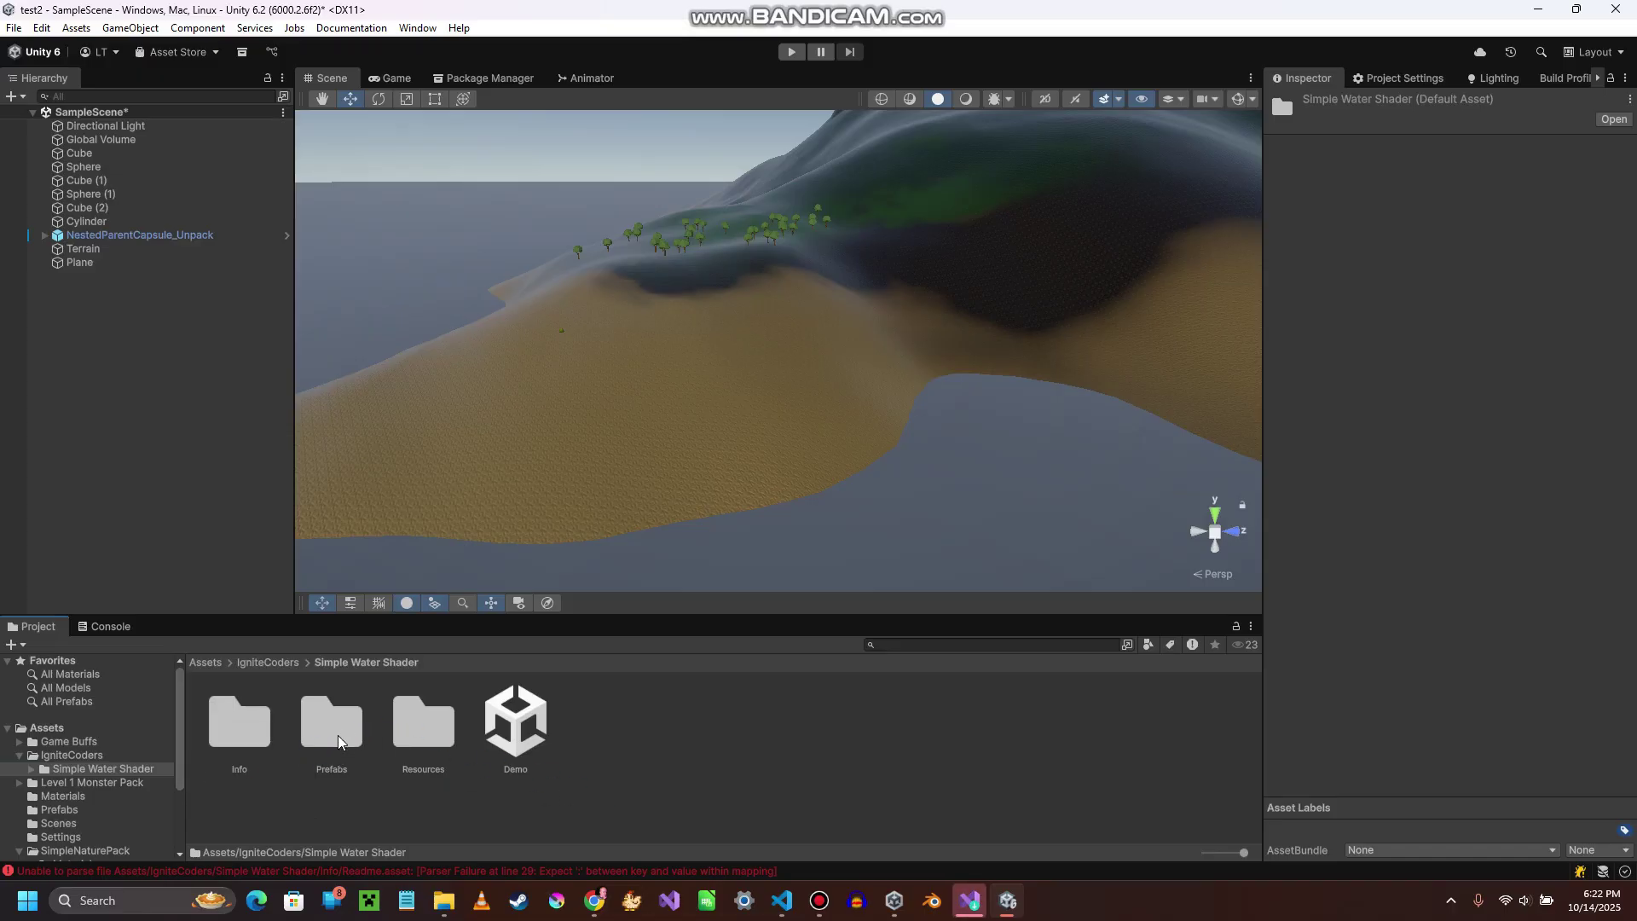
pyautogui.doubleClick(332, 729)
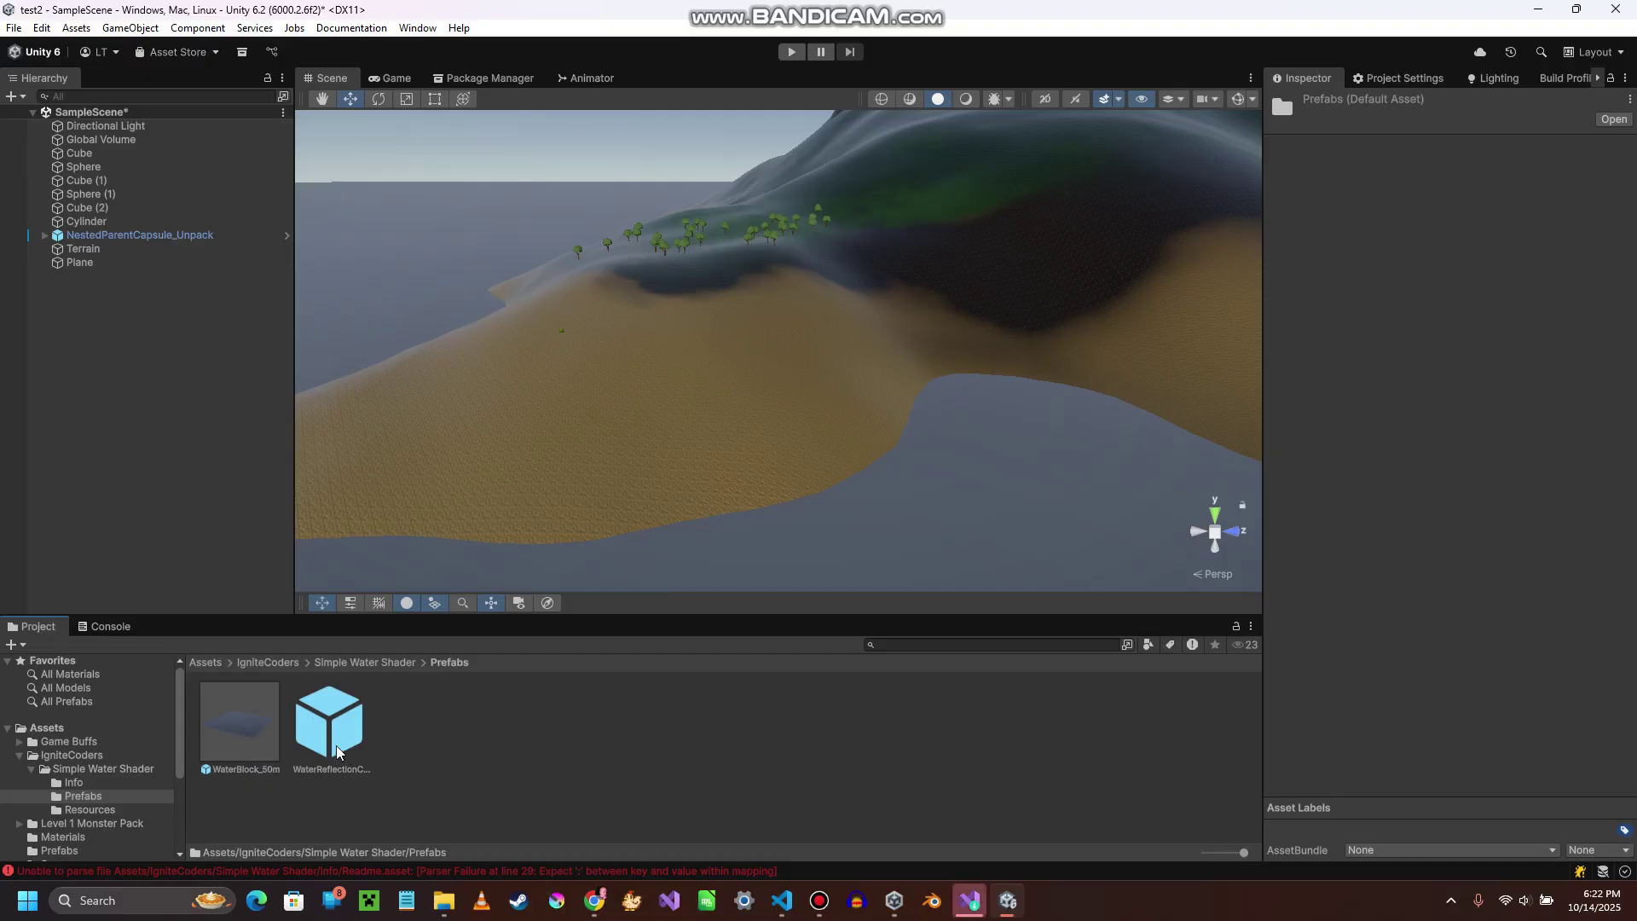
# - Place the WaterBlock_50m prefab in the scene beside the terrain's shore and delete the old Plane object
pyautogui.moveTo(232, 739); pyautogui.dragTo(1062, 494)
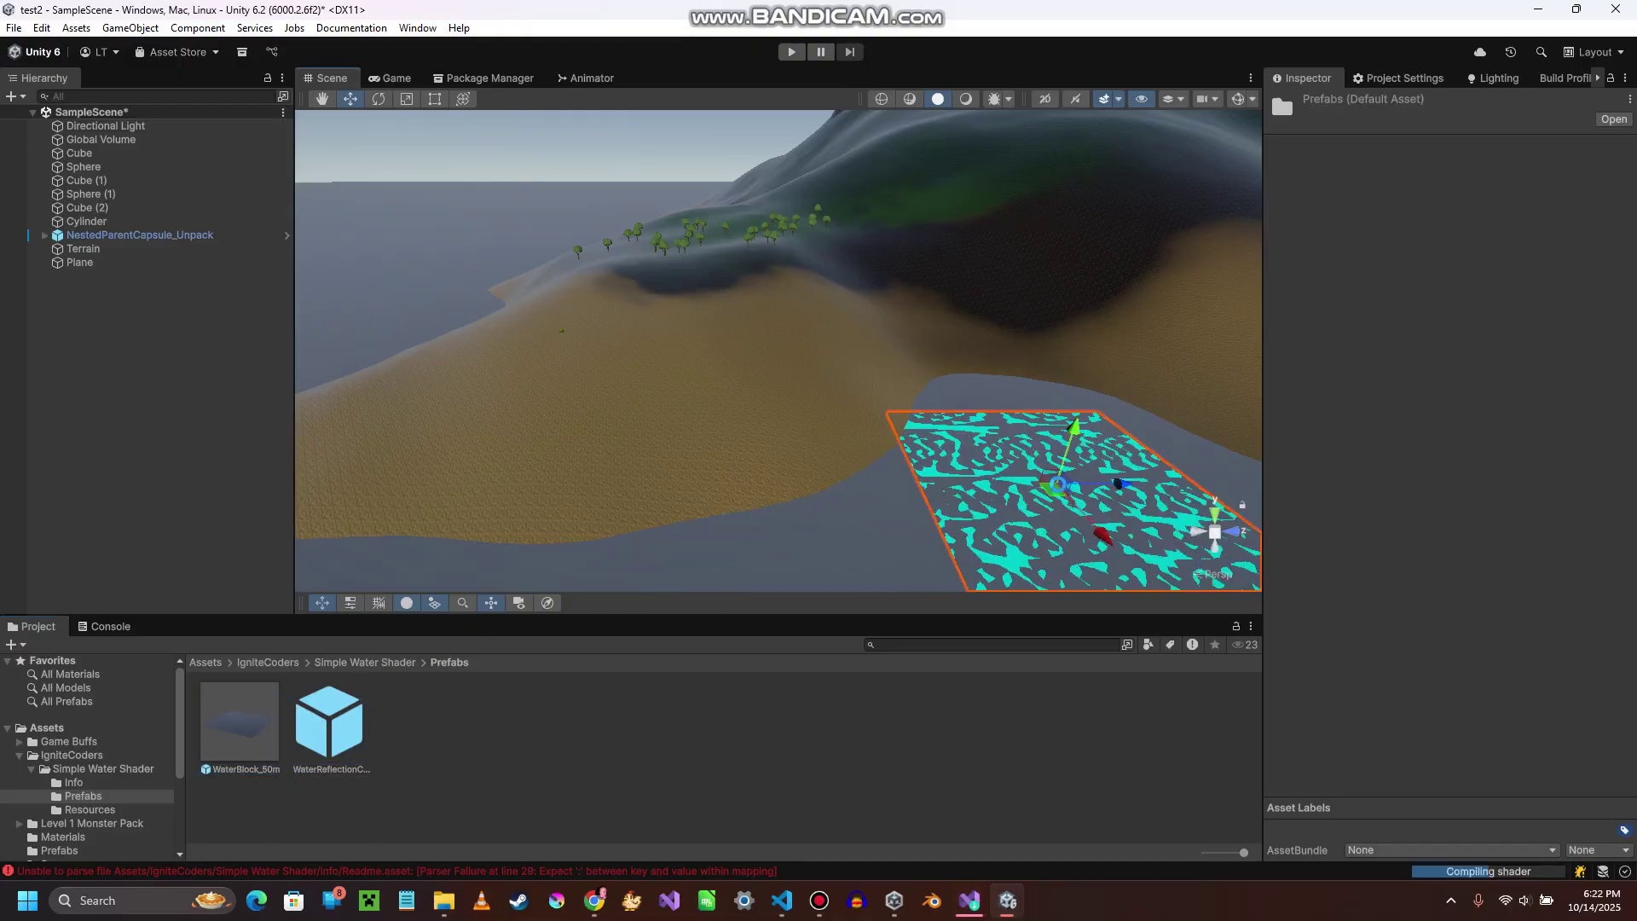
pyautogui.click(77, 262)
pyautogui.press('Delete')
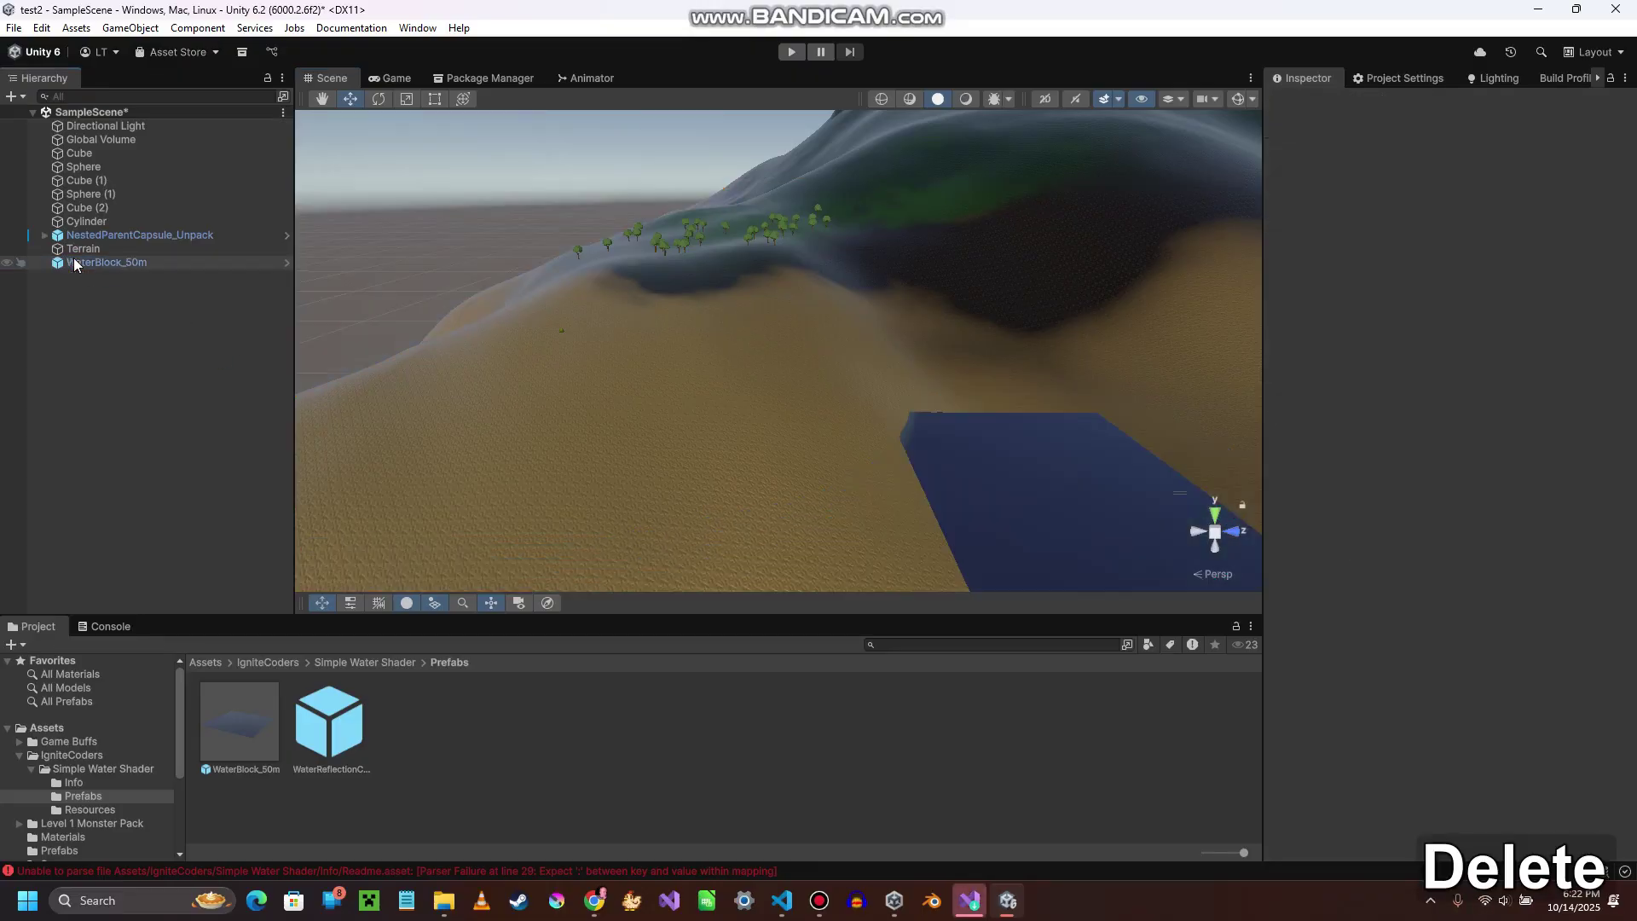
# - Set the WaterBlock_50m object's position to 0 on X, Y and Z
pyautogui.click(1060, 480)
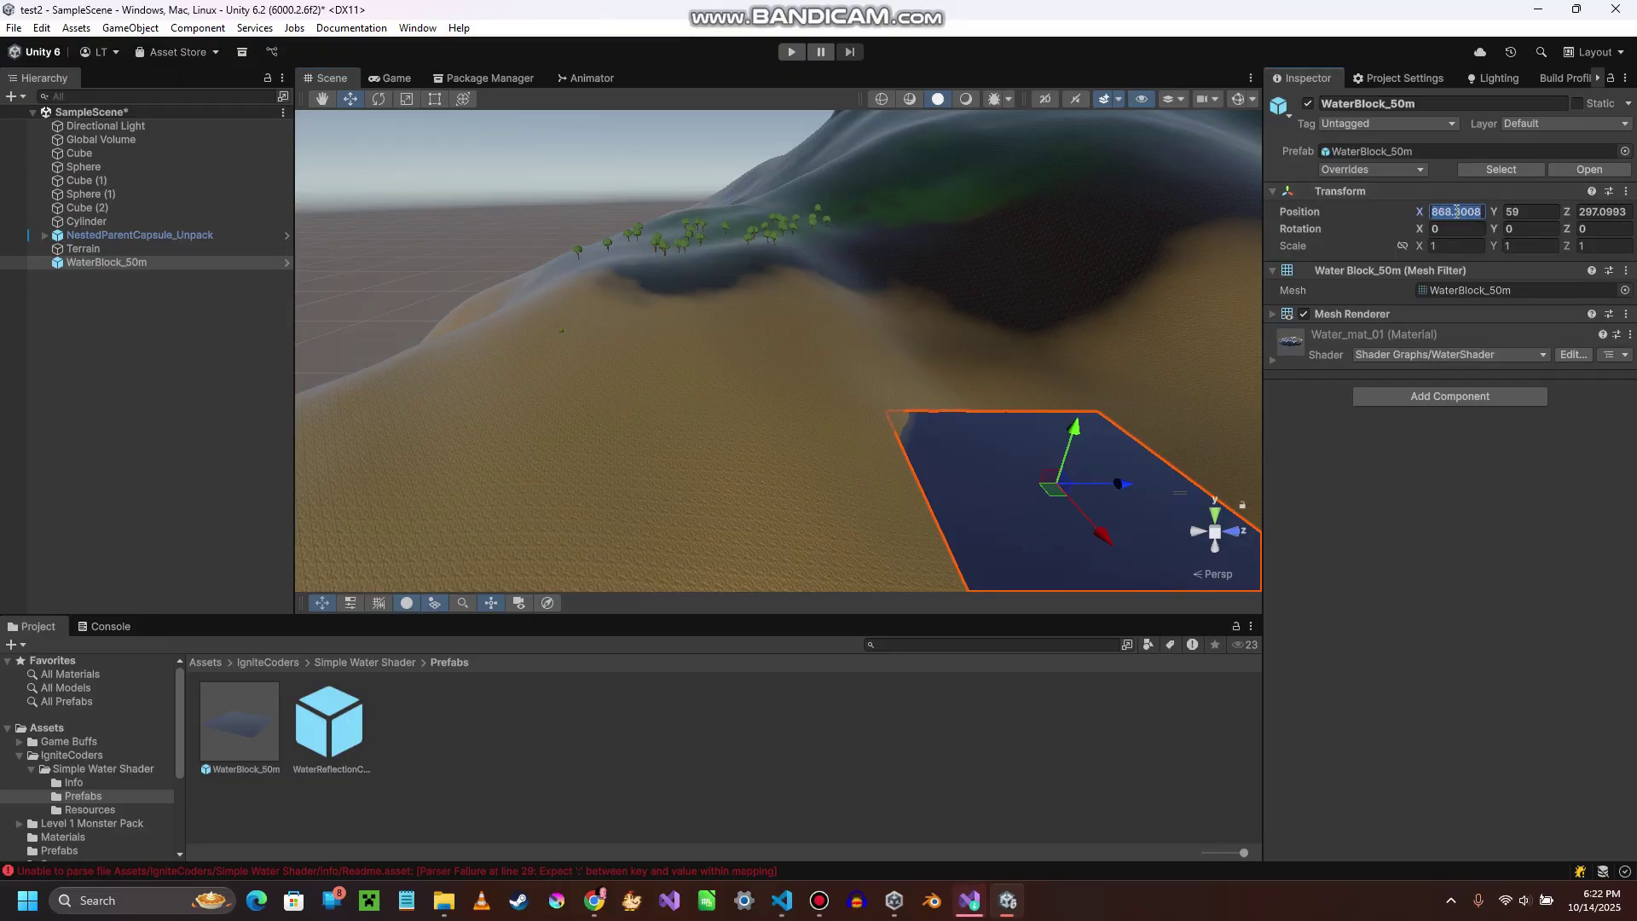
pyautogui.write('0')
pyautogui.press('Tab')
pyautogui.write('0')
pyautogui.press('Tab')
pyautogui.write('0')
pyautogui.press('Tab')
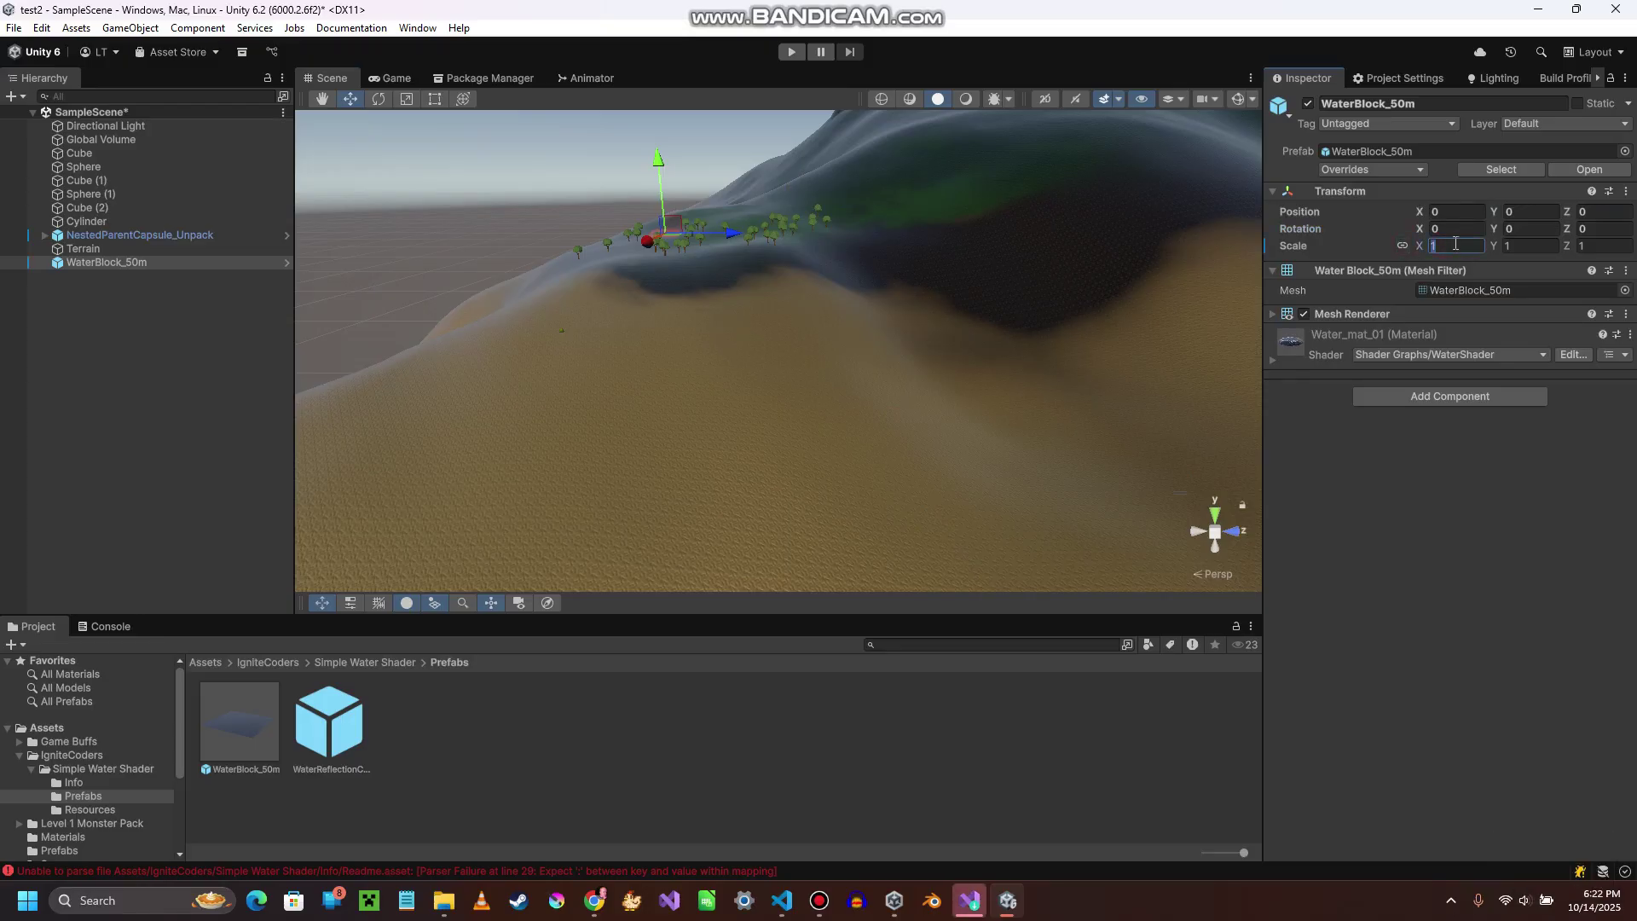
# - Scale the water block uniformly to 1000 and check how it surrounds the terrain
pyautogui.write('1000')
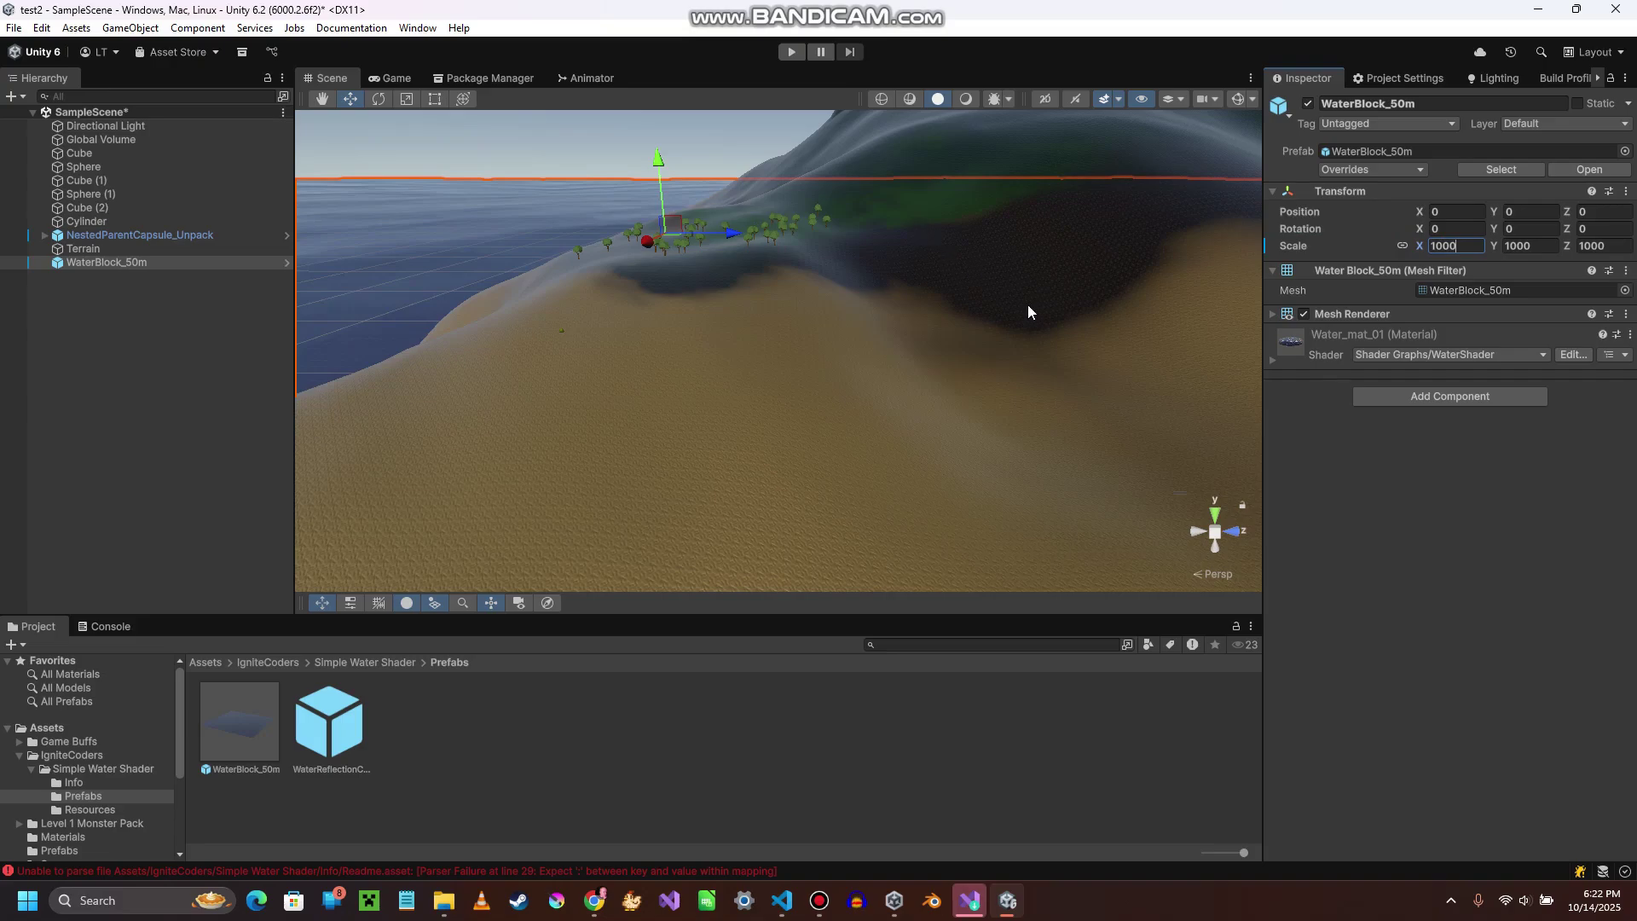
pyautogui.moveTo(596, 352); pyautogui.dragTo(793, 399, button='right')
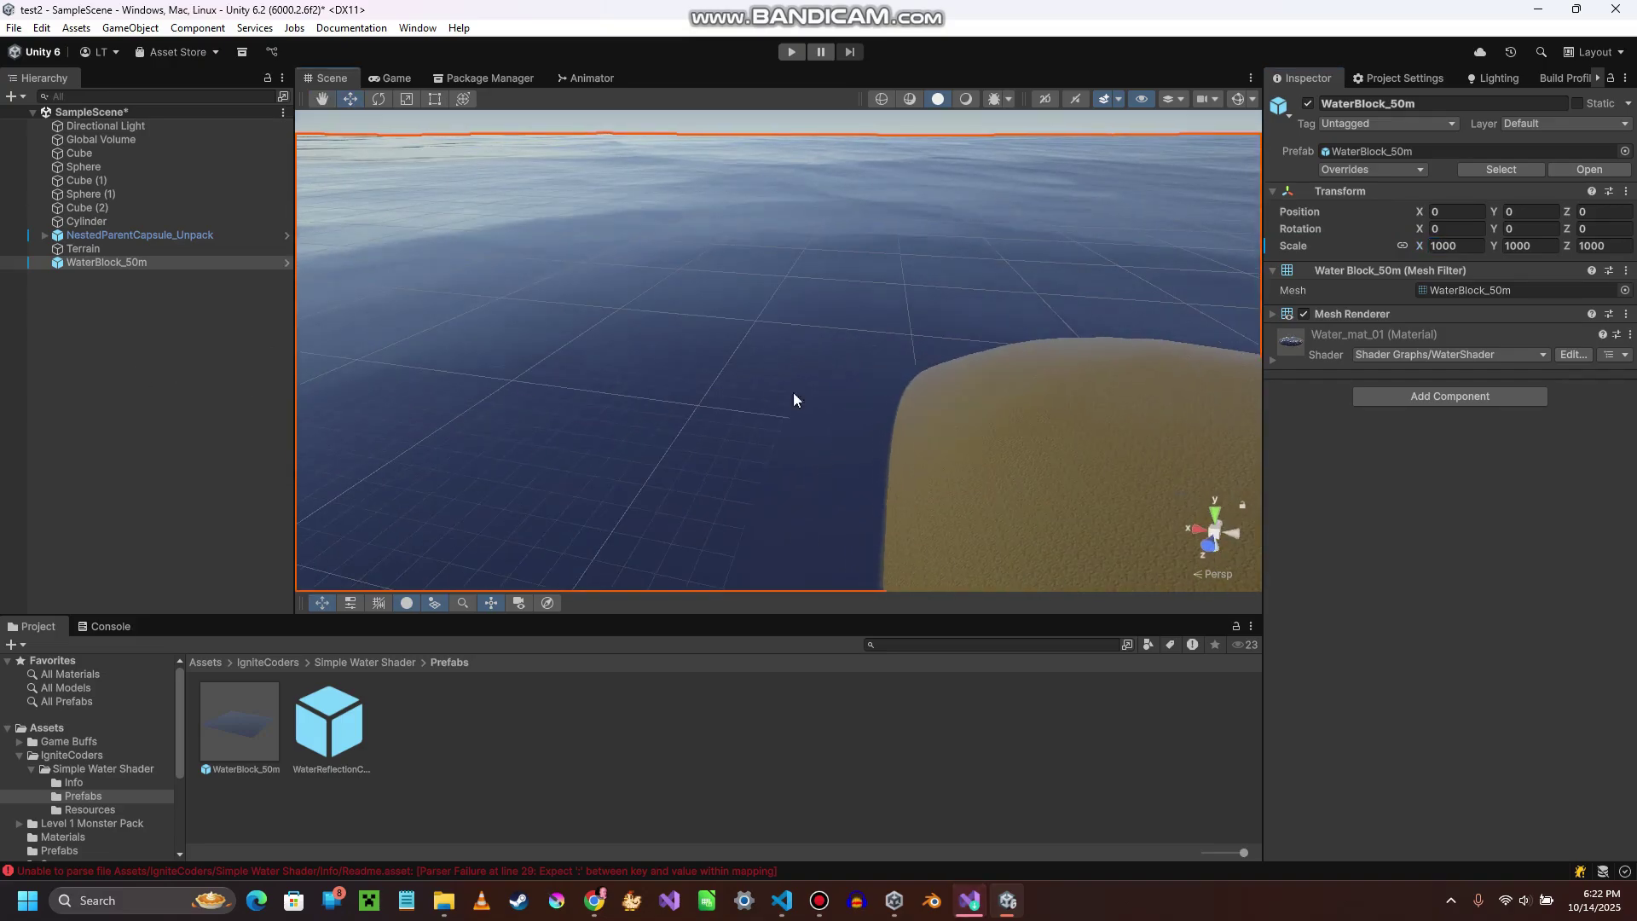
pyautogui.moveTo(1033, 369); pyautogui.dragTo(1628, 324, button='right')
pyautogui.press('d')
pyautogui.press('s')
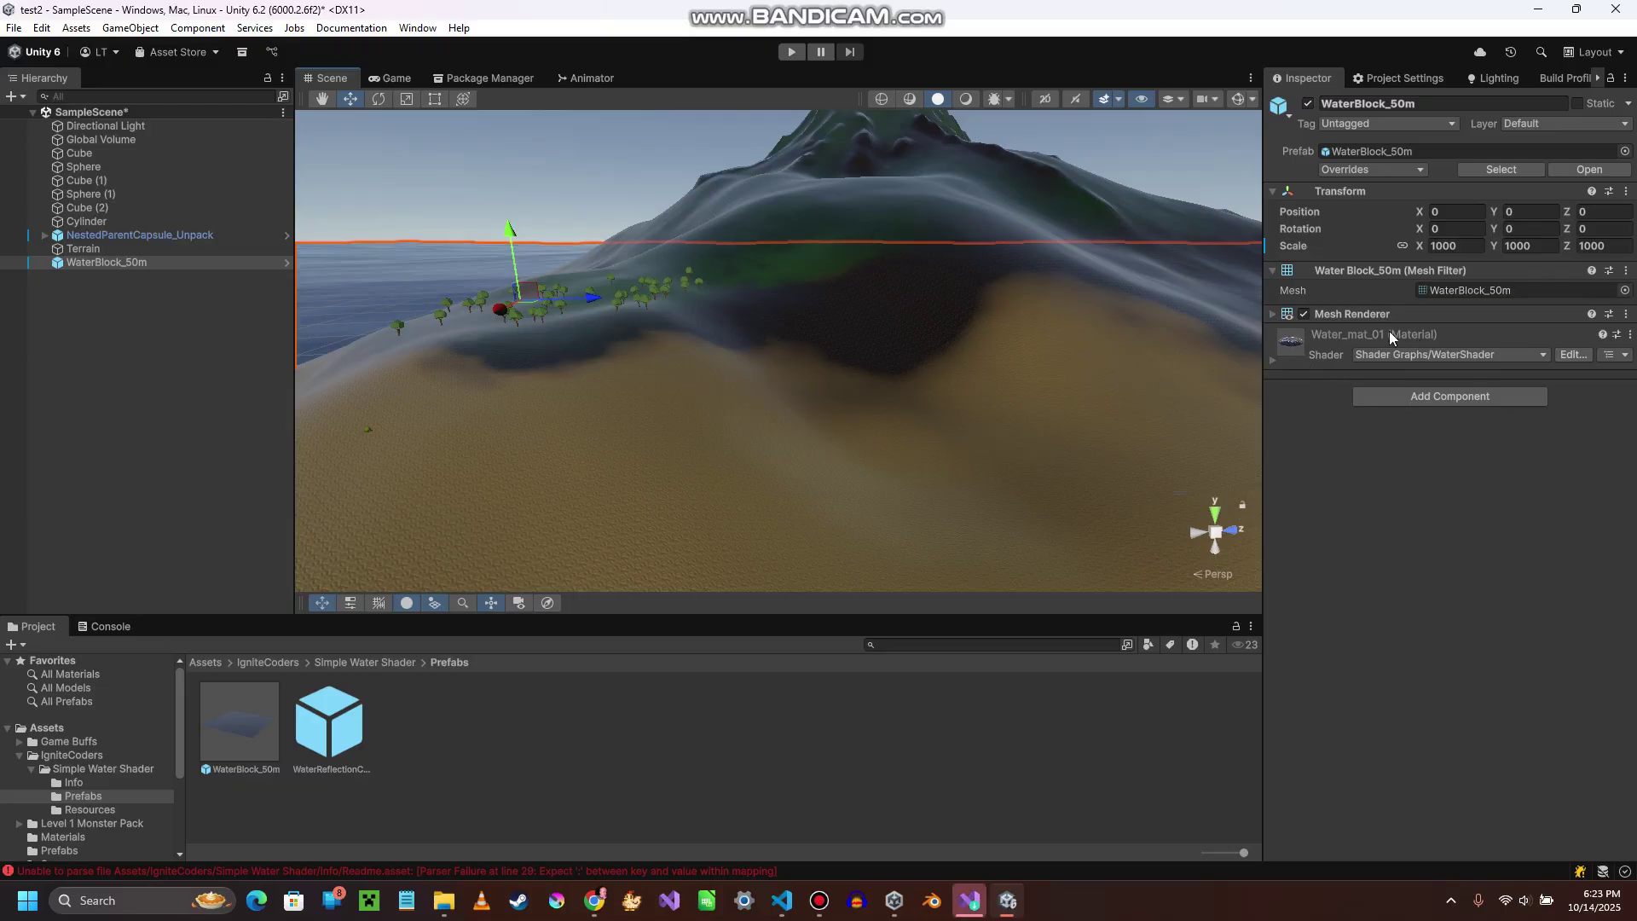
# - Expand the Water_mat_01 material settings and set Normal Tiling to 1000 on both X and Y
pyautogui.click(1272, 361)
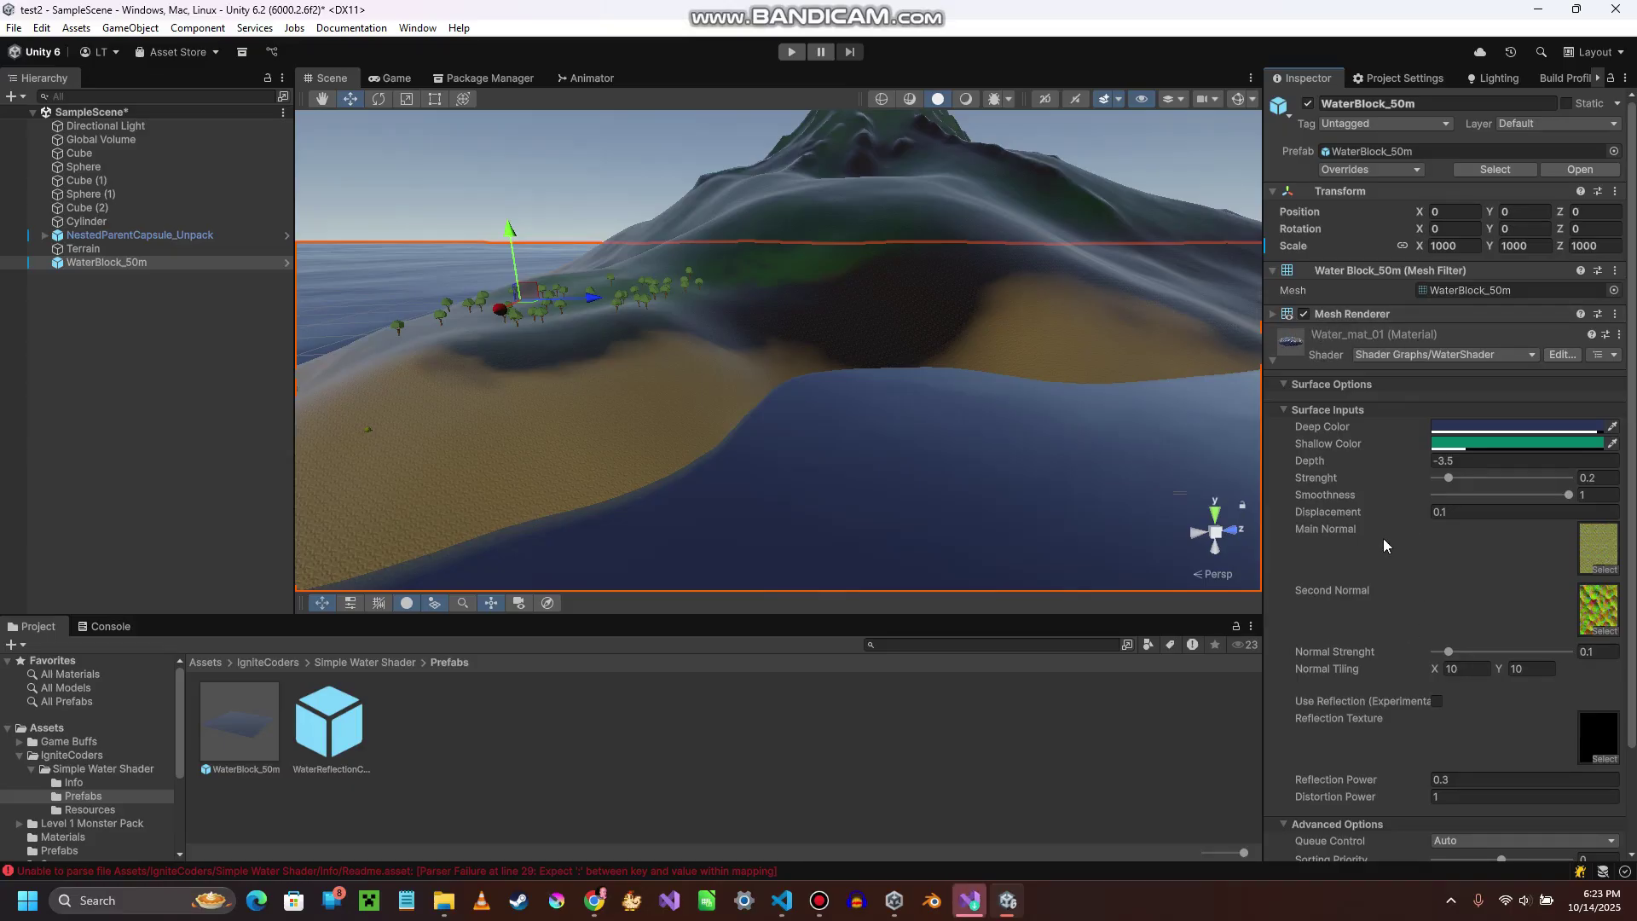
pyautogui.scroll(-3, 1382, 539)
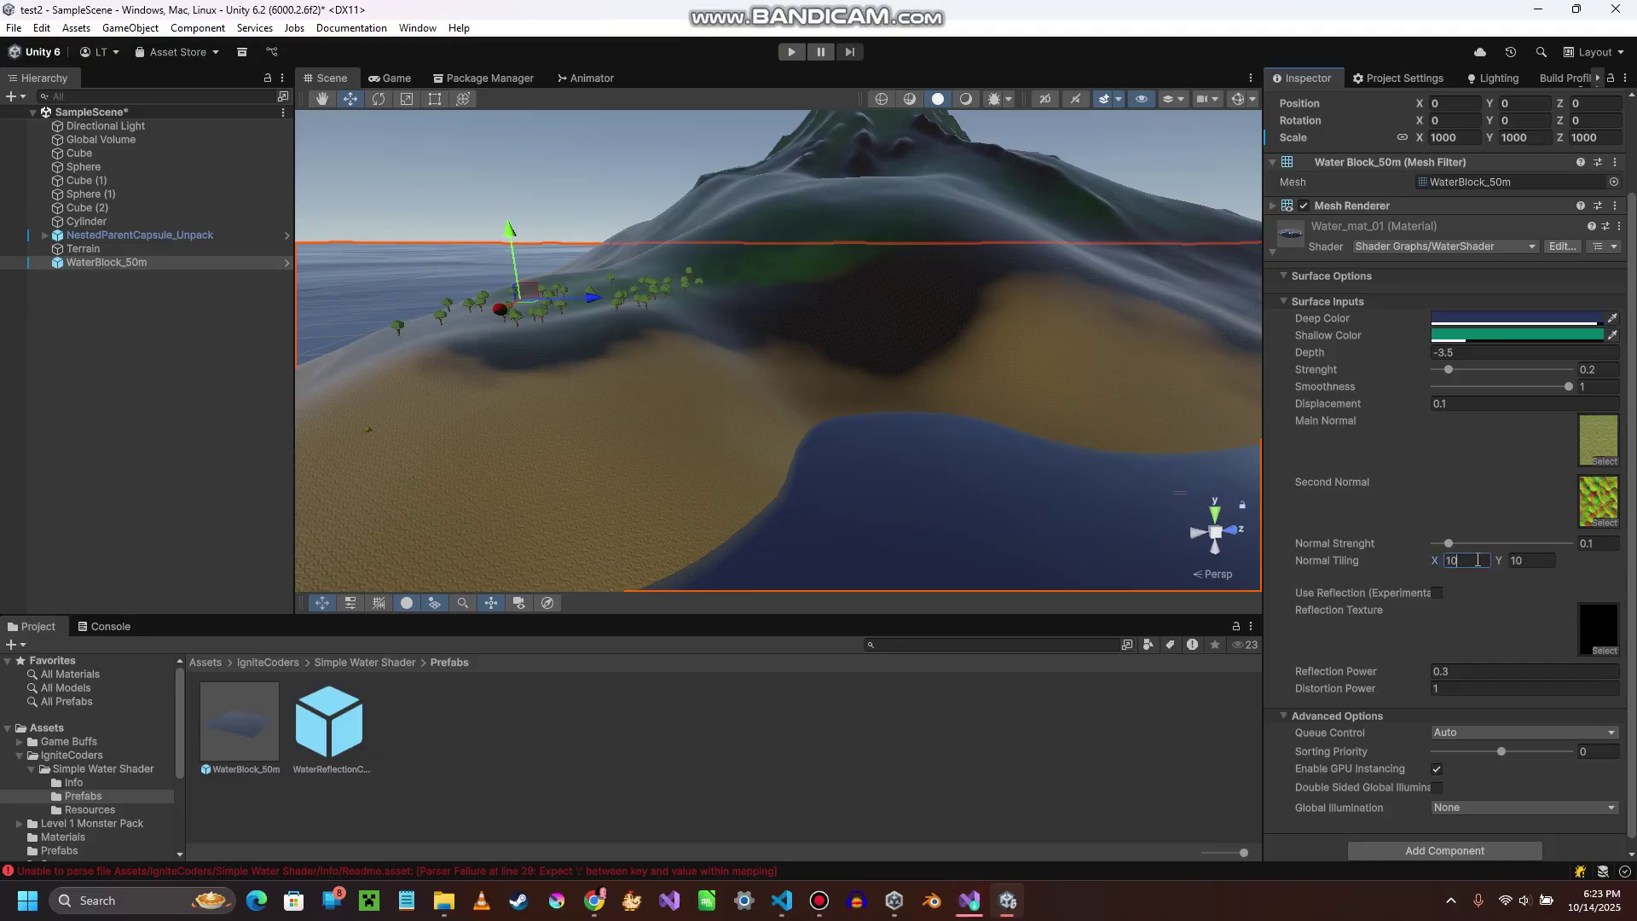
pyautogui.write('0')
pyautogui.click(1470, 560)
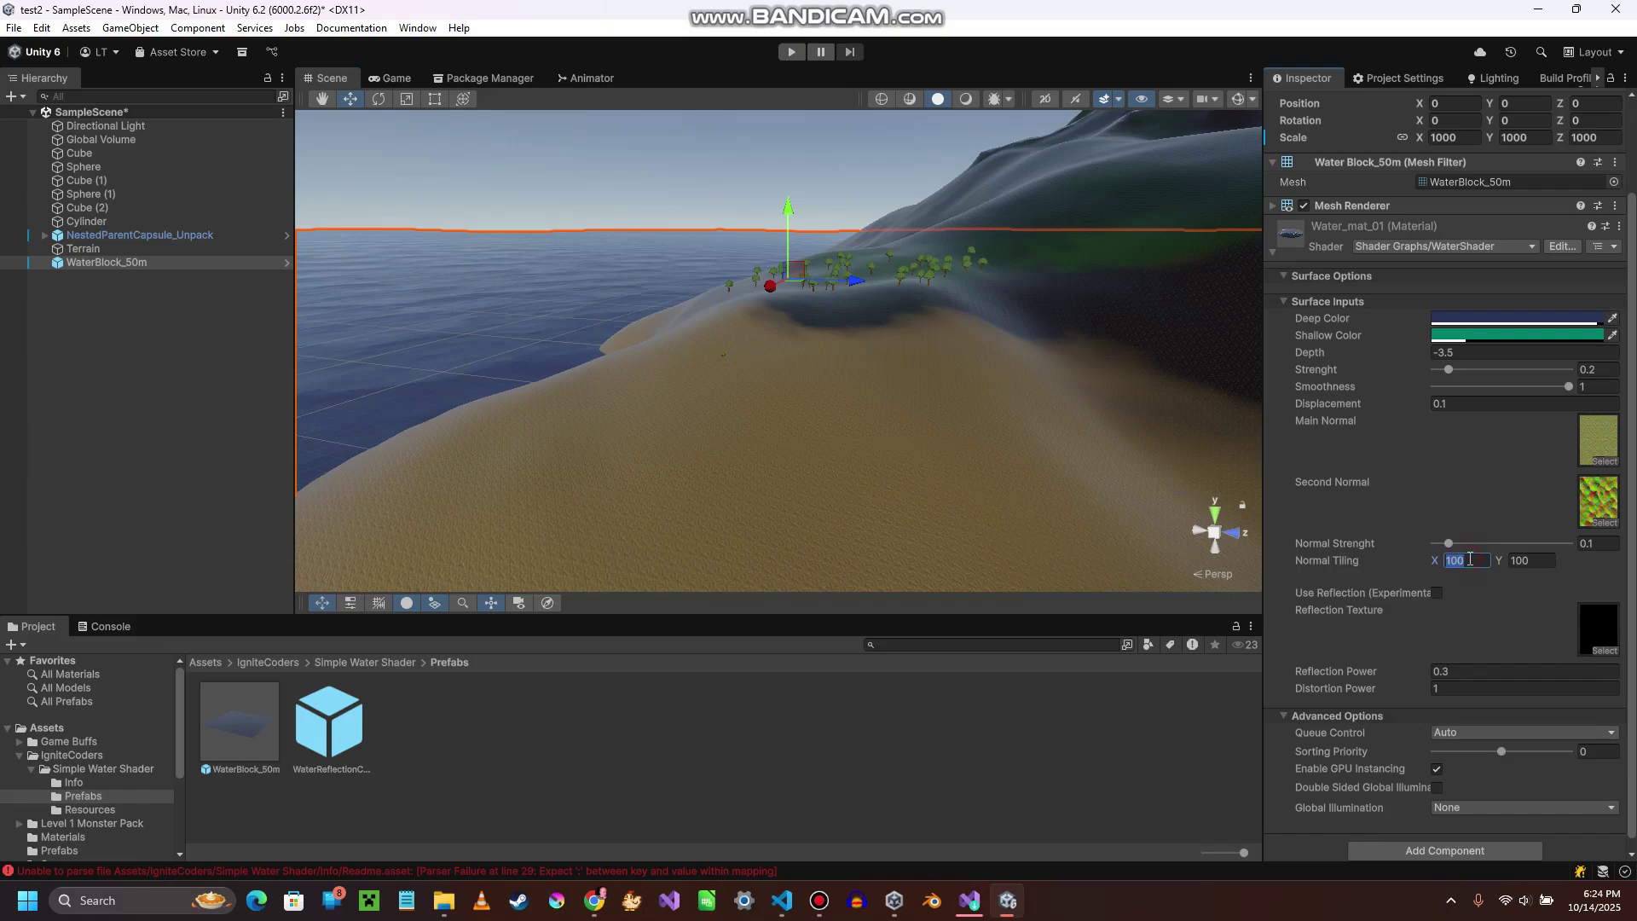
pyautogui.write('0')
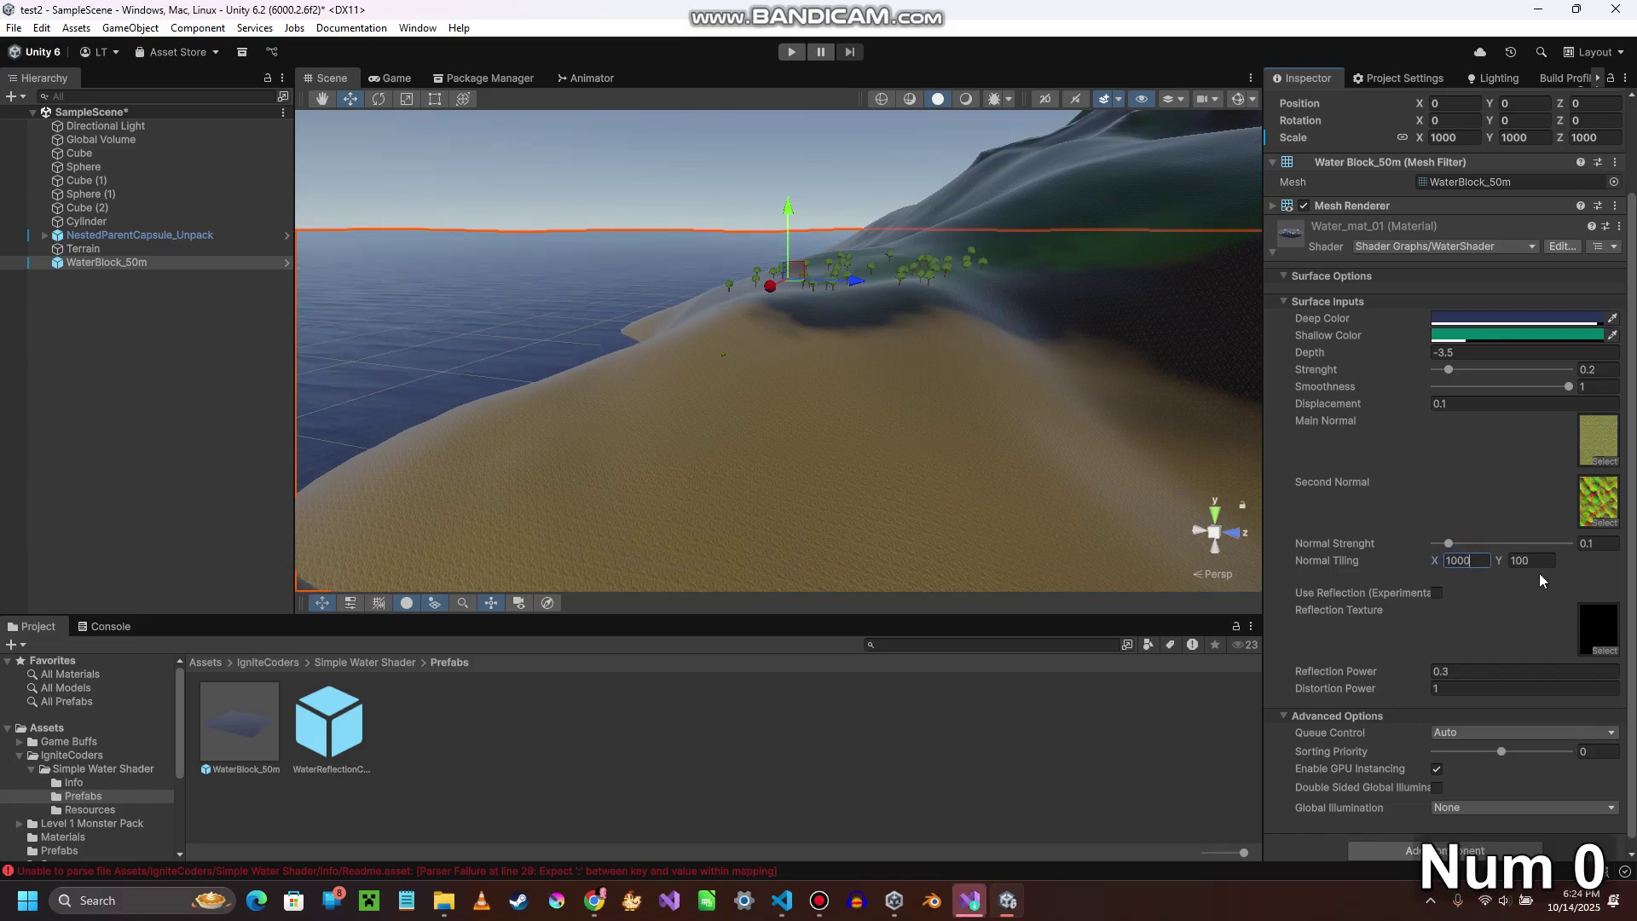
pyautogui.click(1540, 559)
pyautogui.press('Right')
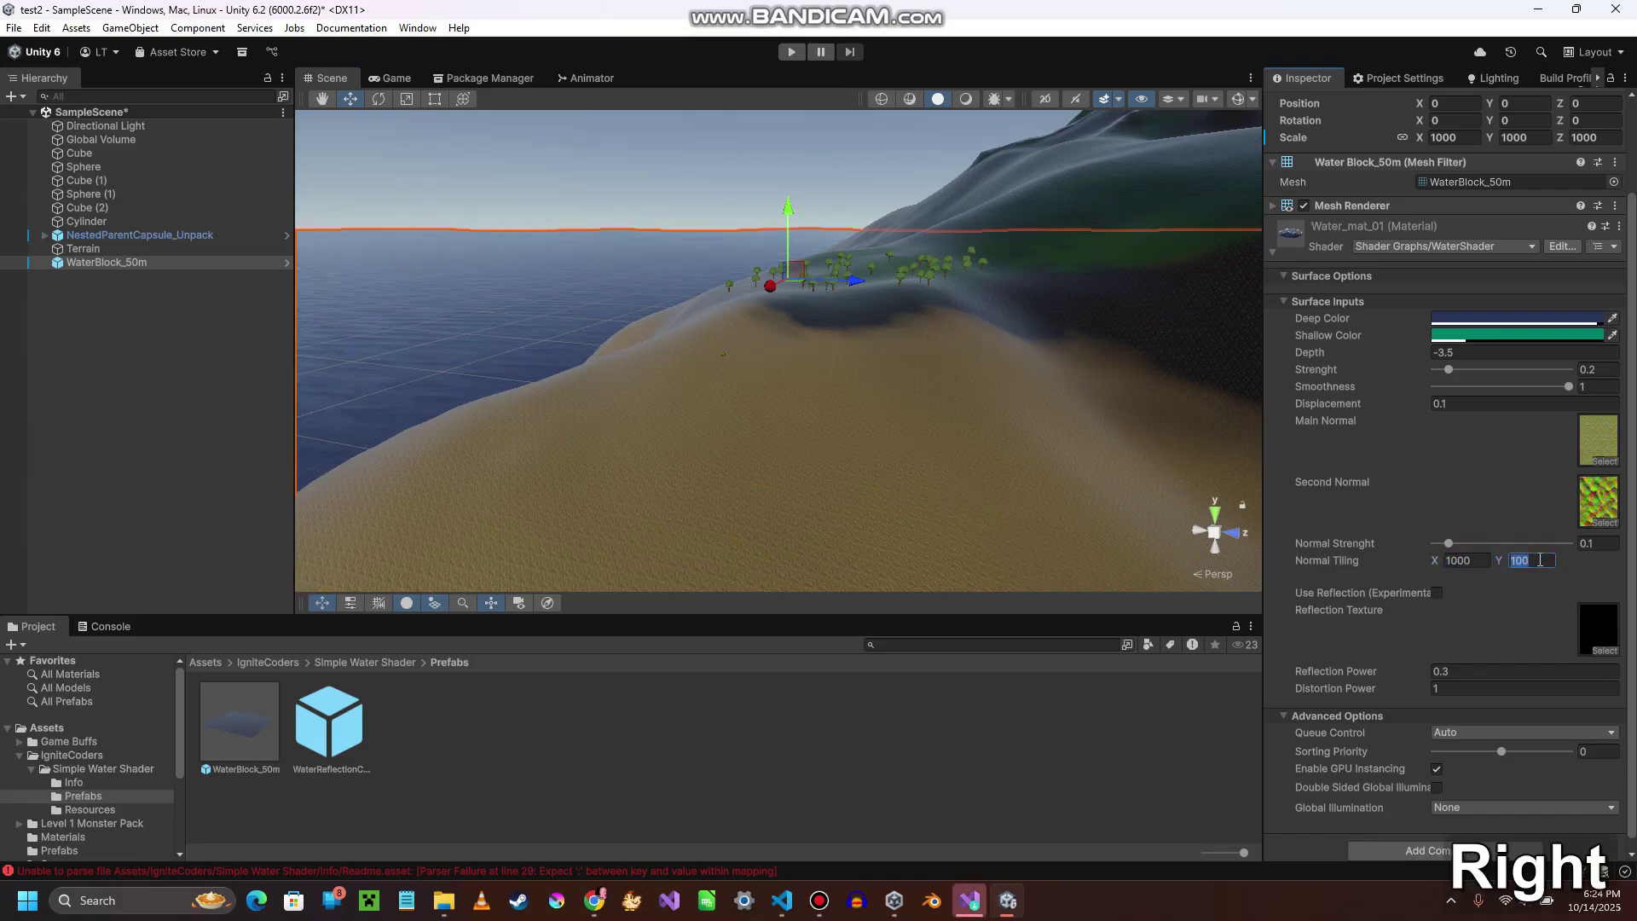
pyautogui.write('0')
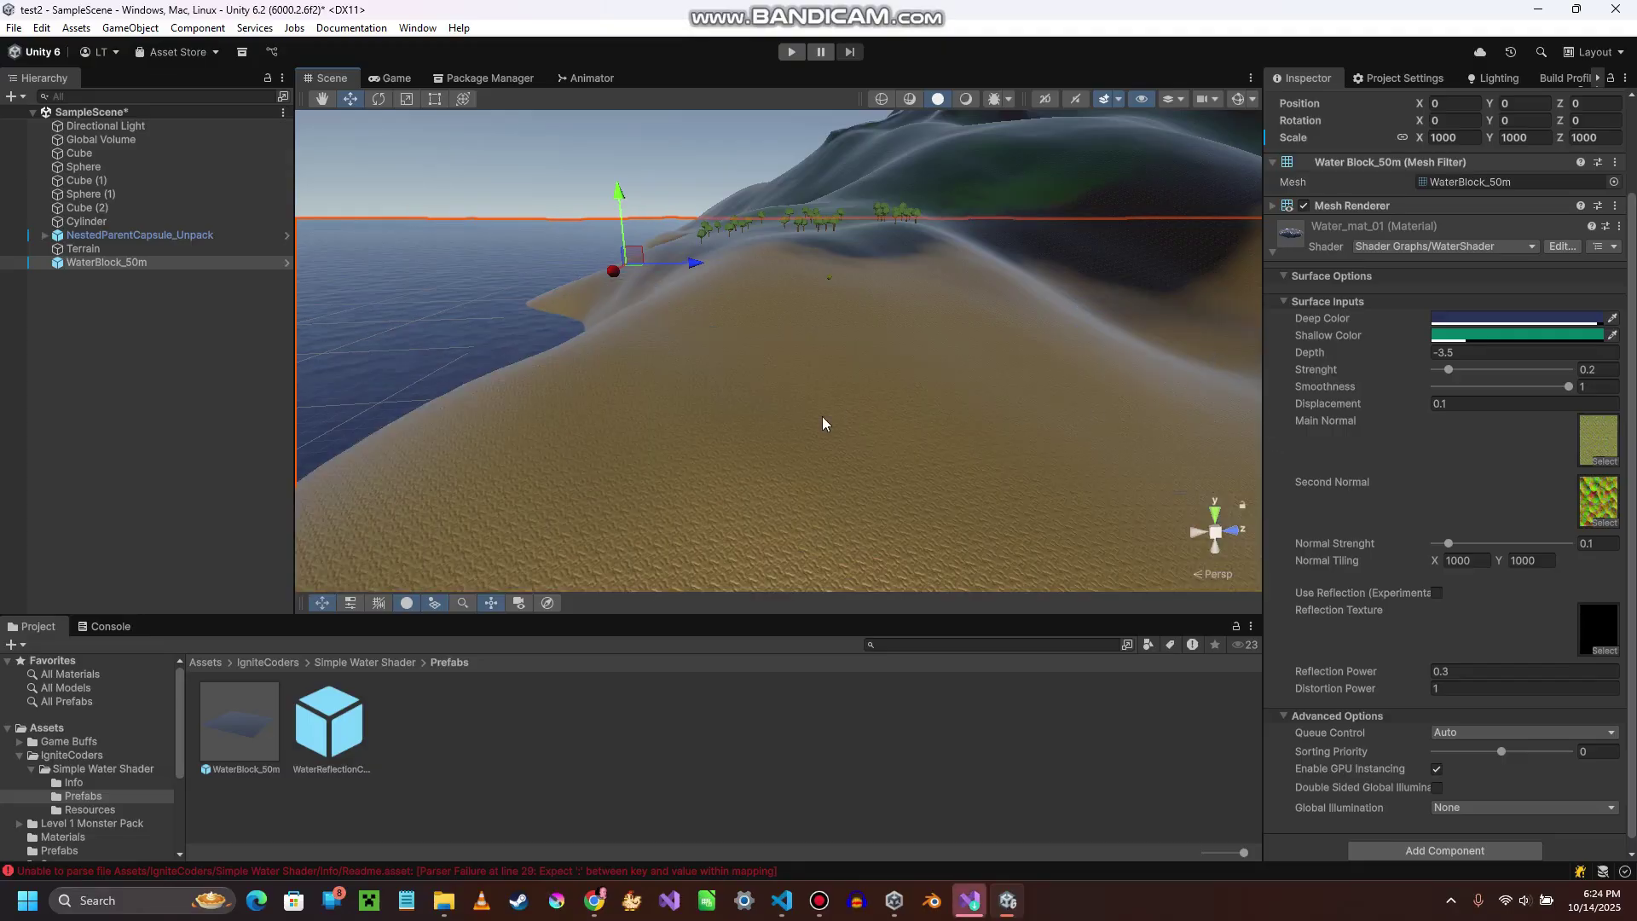
# - Set the water material's Strength to 0.1 and its Displacement to 0.01
pyautogui.moveTo(666, 439); pyautogui.dragTo(759, 438, button='right')
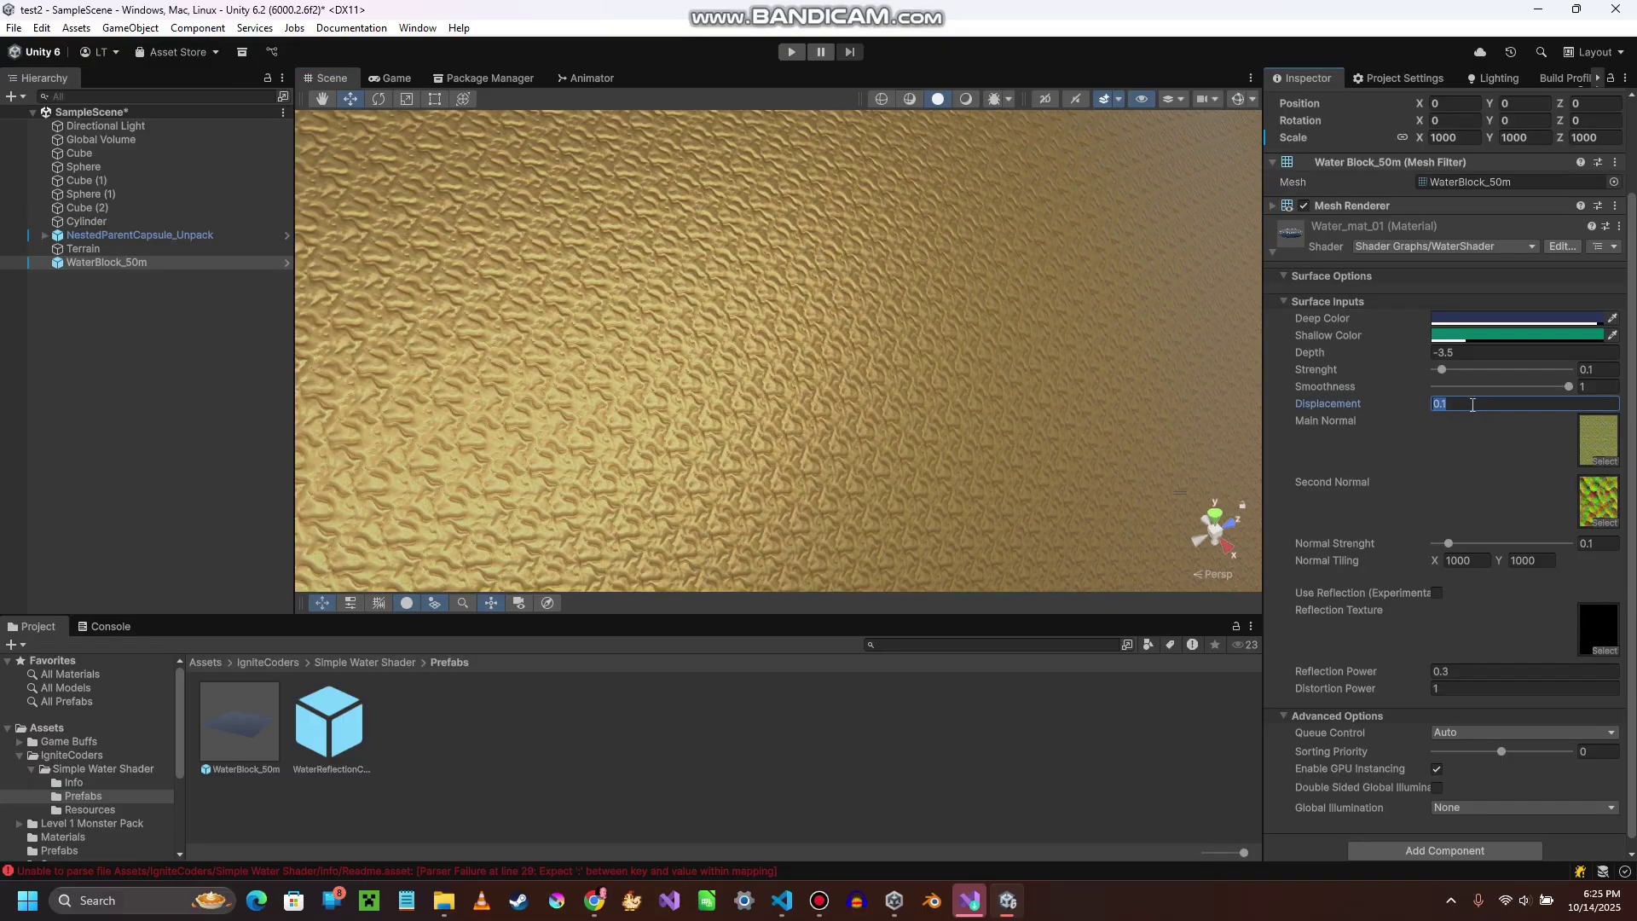
pyautogui.moveTo(1022, 435); pyautogui.dragTo(1261, 365, button='right')
pyautogui.click(1473, 404)
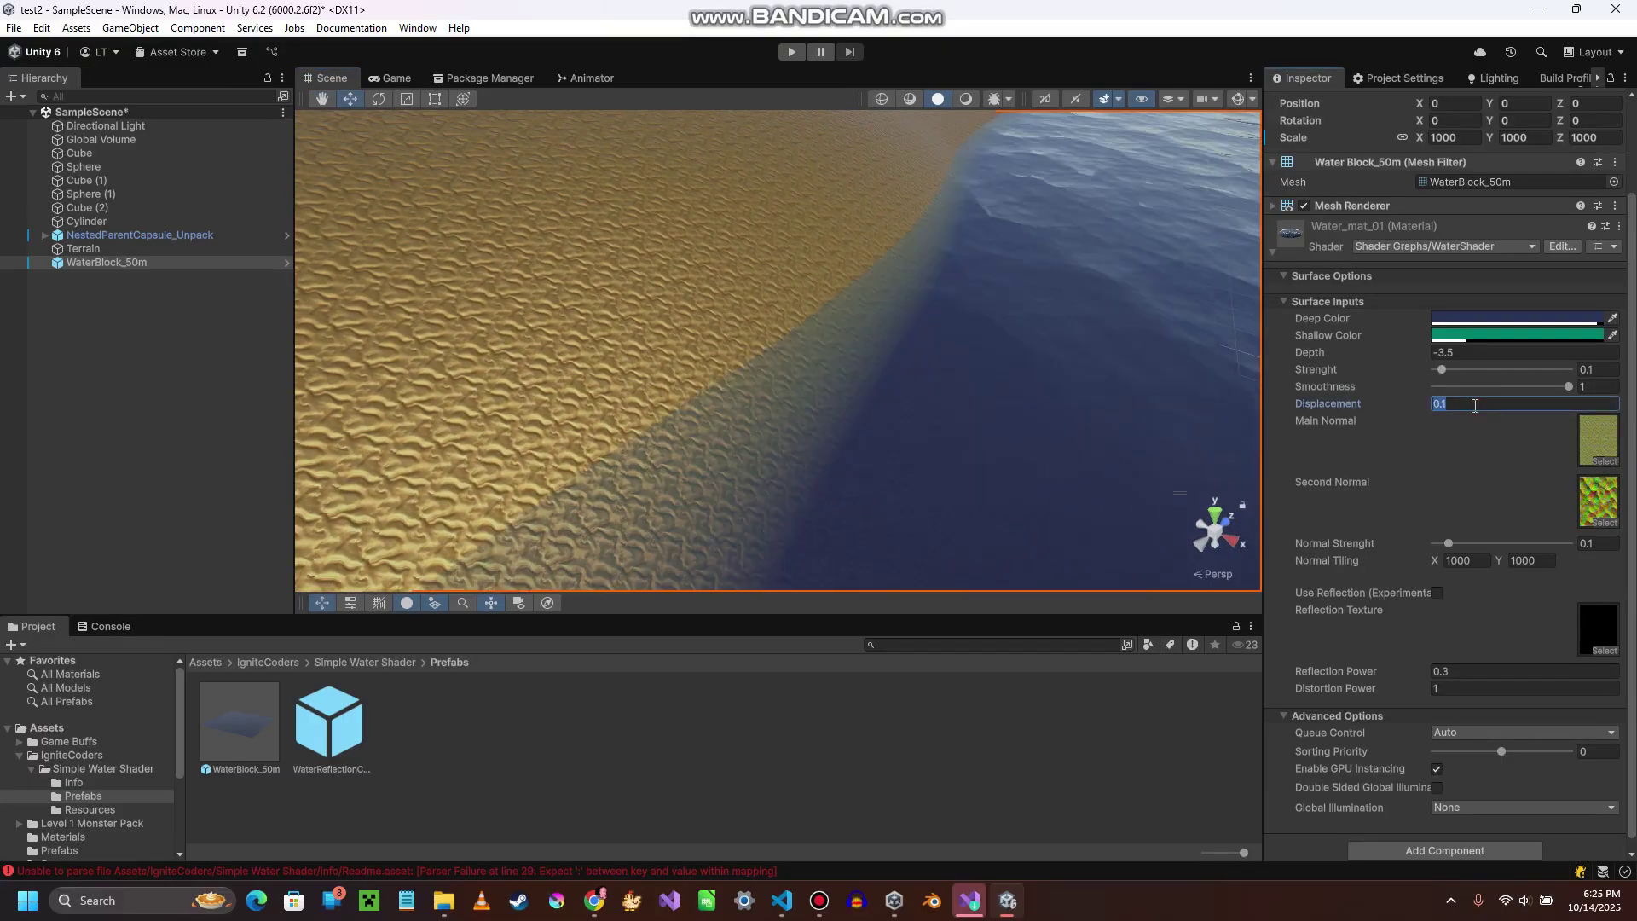
pyautogui.press('End')
pyautogui.press('Left')
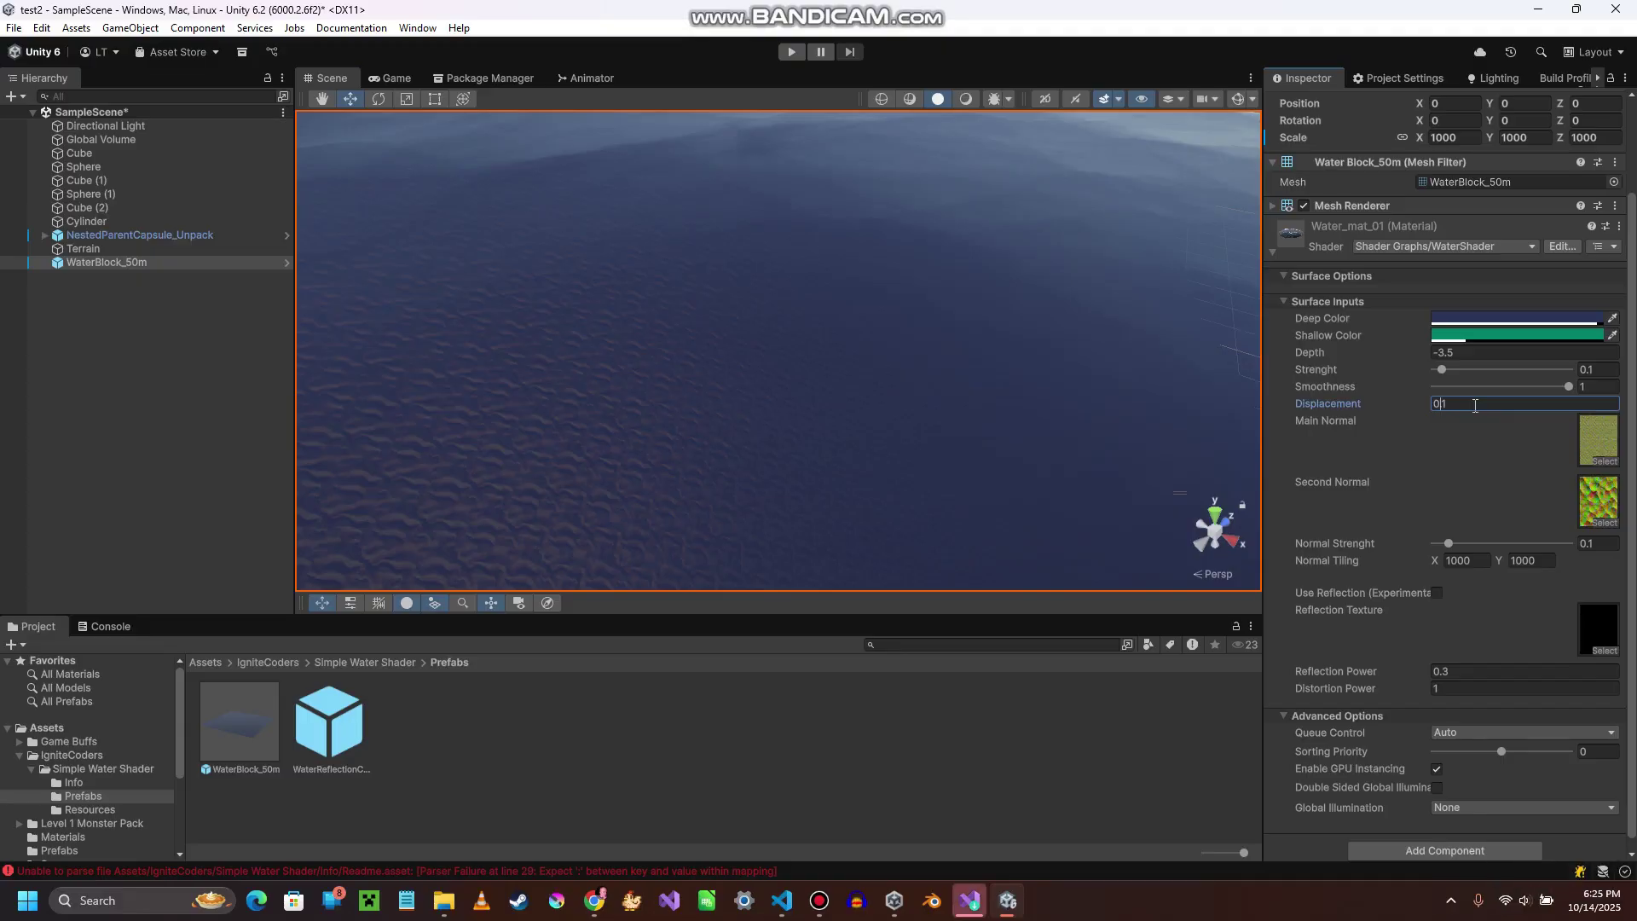
pyautogui.press('Right')
pyautogui.press('Left')
pyautogui.write('0')
# - Raise the water block against the island's beach to a Y position of 53
pyautogui.moveTo(1023, 397); pyautogui.dragTo(832, 226, button='right')
pyautogui.press('a')
pyautogui.press('shift')
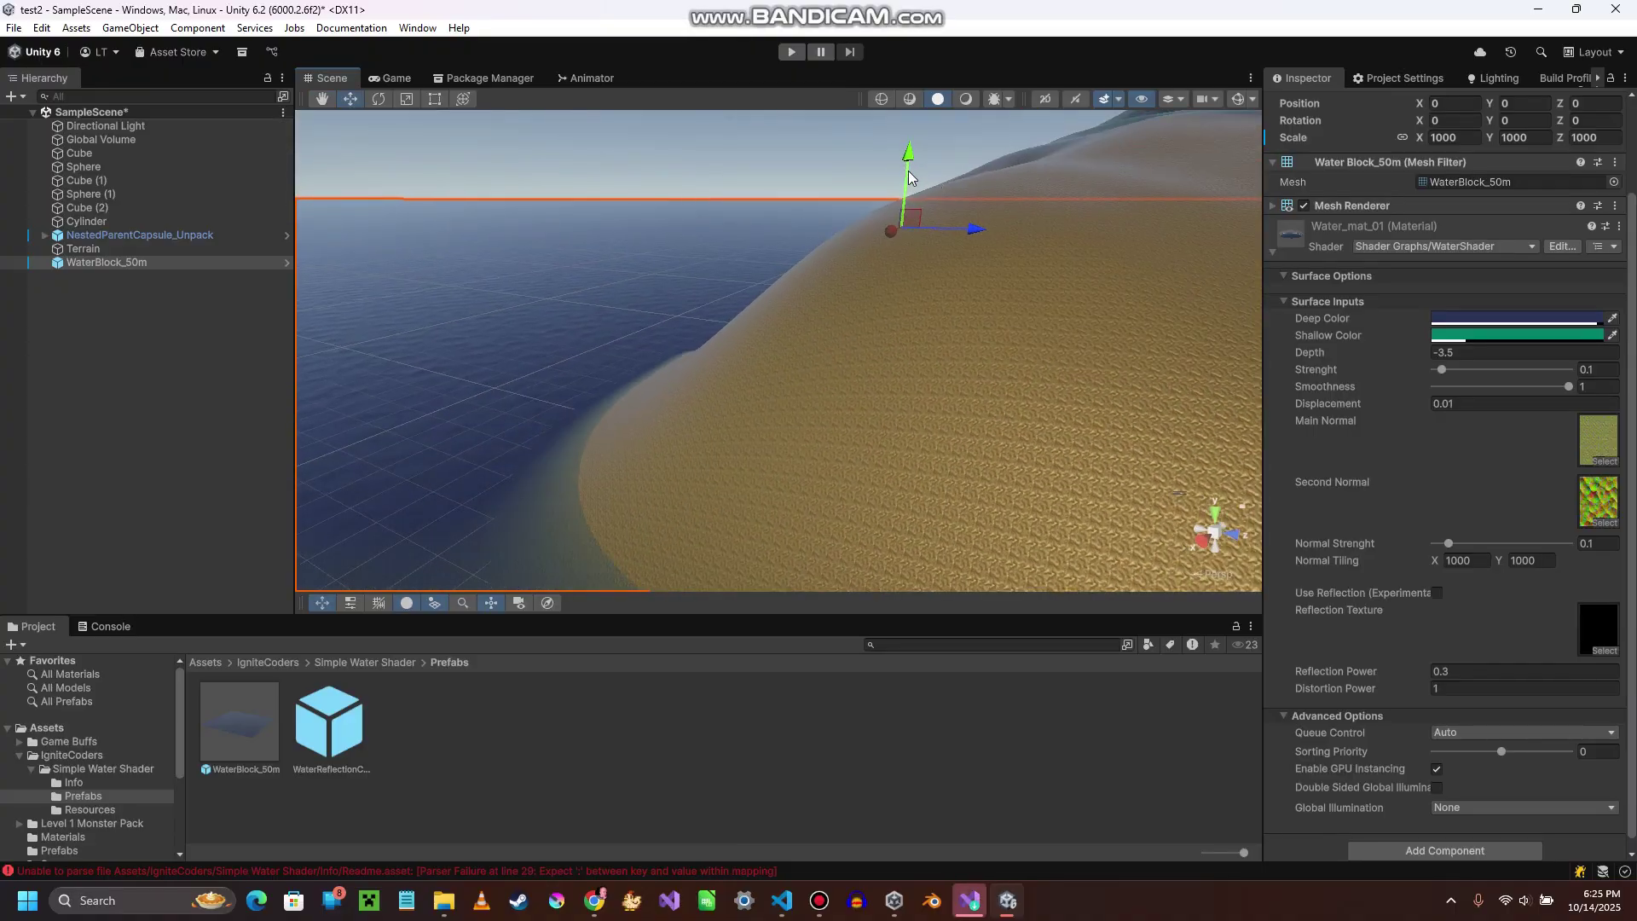
pyautogui.moveTo(909, 179); pyautogui.dragTo(913, 156)
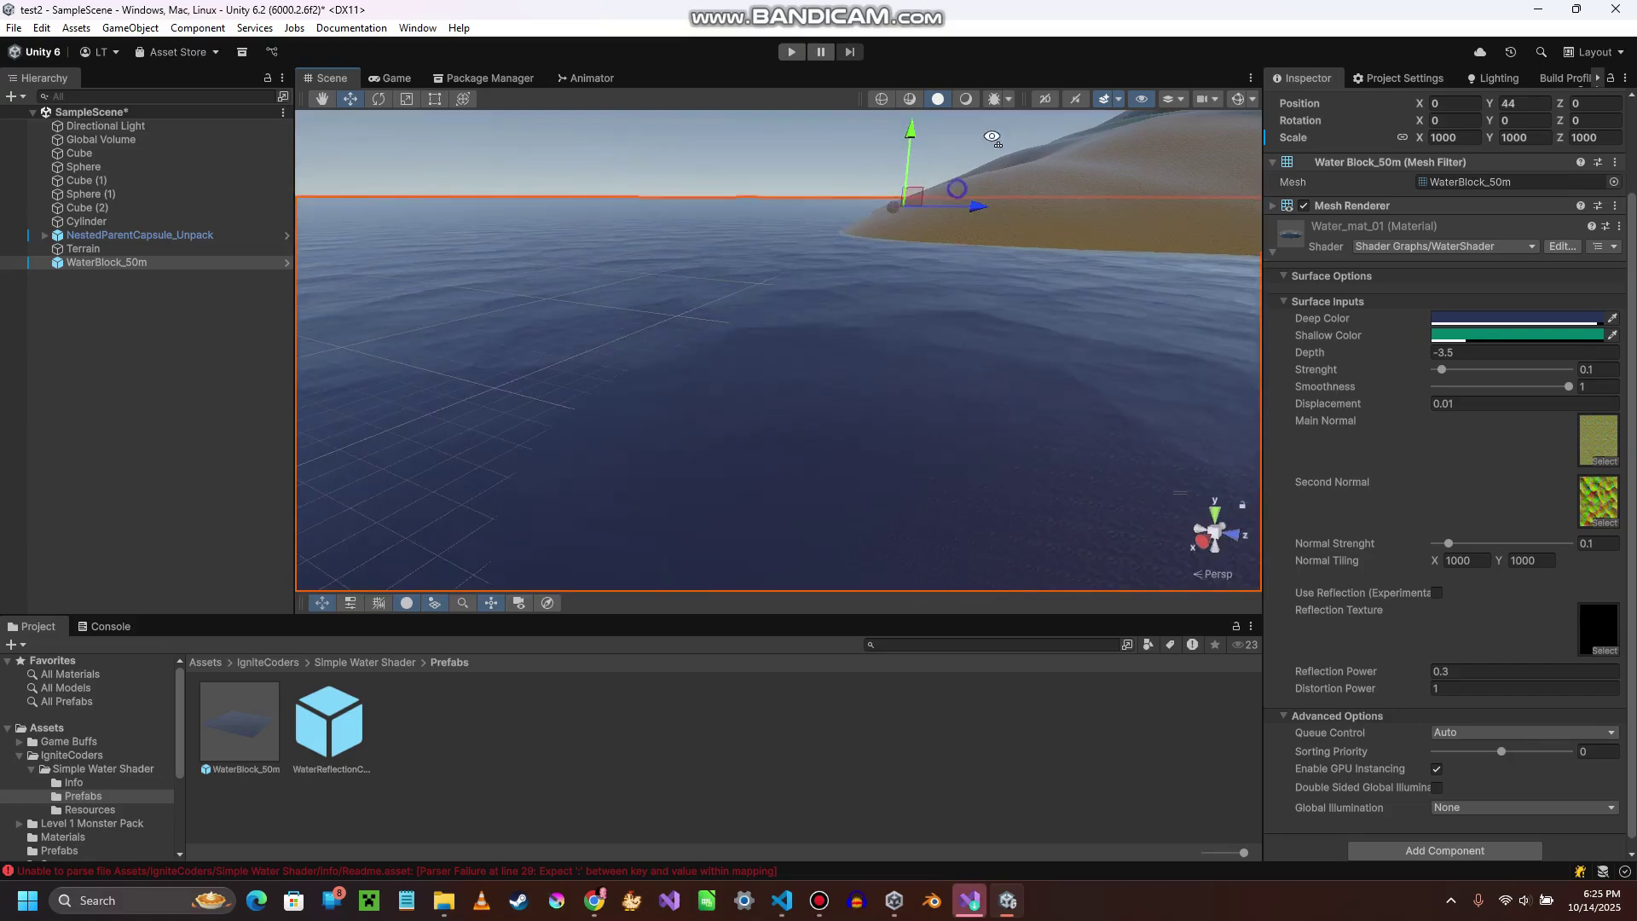
pyautogui.keyDown('shift'); pyautogui.moveTo(992, 138); pyautogui.dragTo(832, 183, button='right'); pyautogui.keyUp('shift')
pyautogui.hotkey('shift', 'w')
pyautogui.hotkey('shift', 's')
pyautogui.hotkey('shift', 'a')
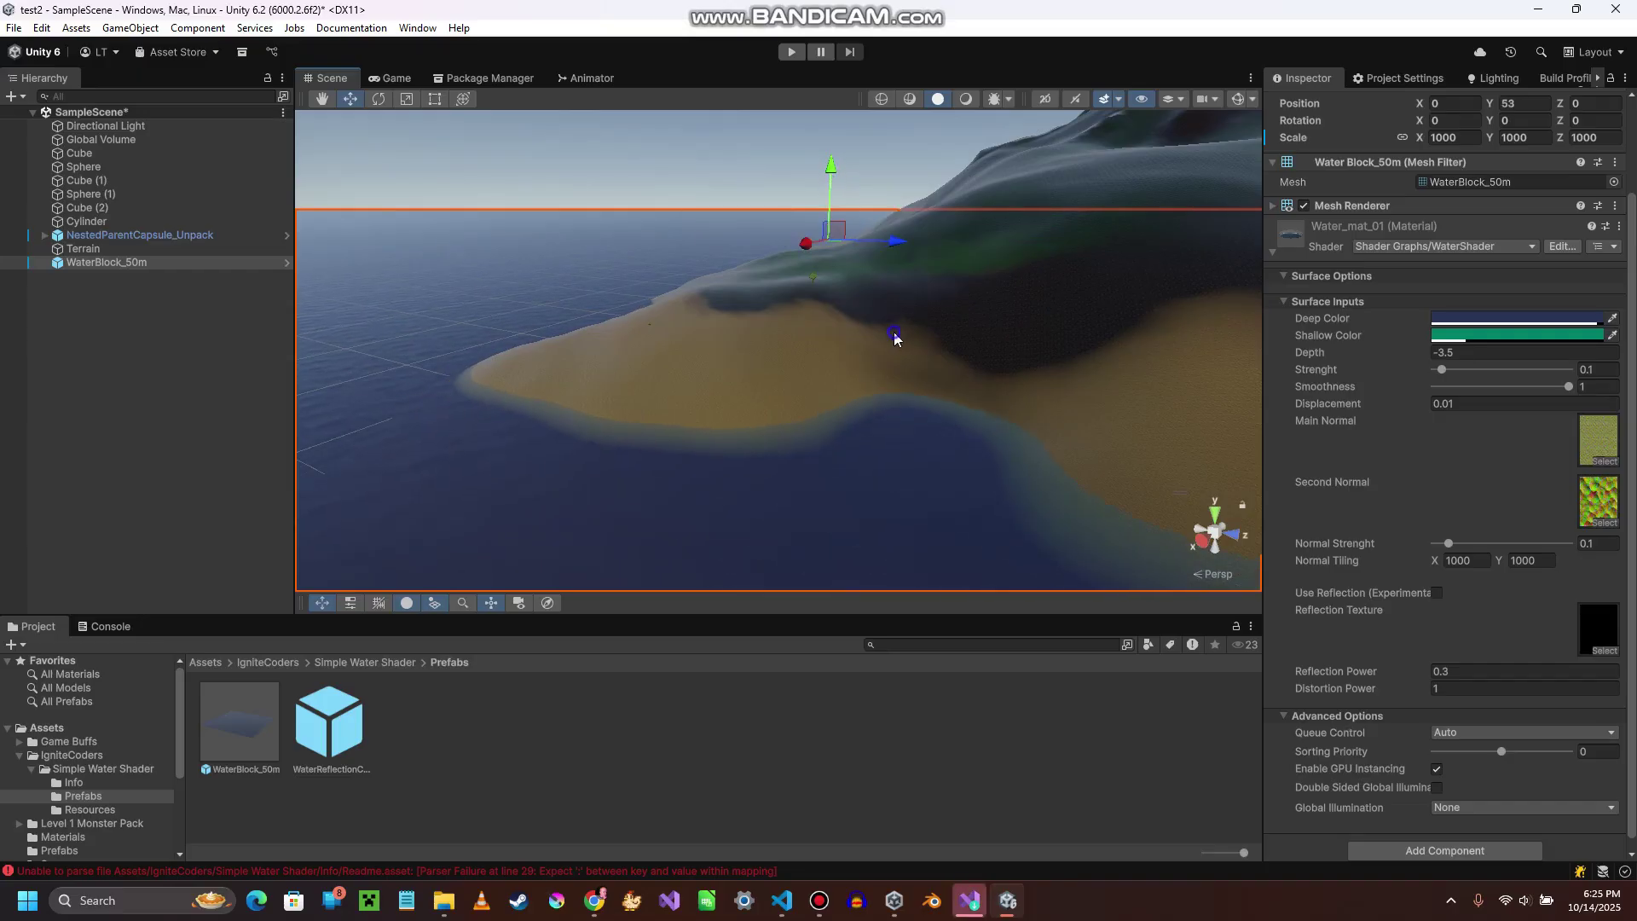
# - Set the water material's Displacement to 0.005 and raise the water block to a Y position of 60
pyautogui.moveTo(895, 338); pyautogui.dragTo(1320, 325, button='right')
pyautogui.press('w')
pyautogui.press('a')
pyautogui.press('d')
pyautogui.press('w')
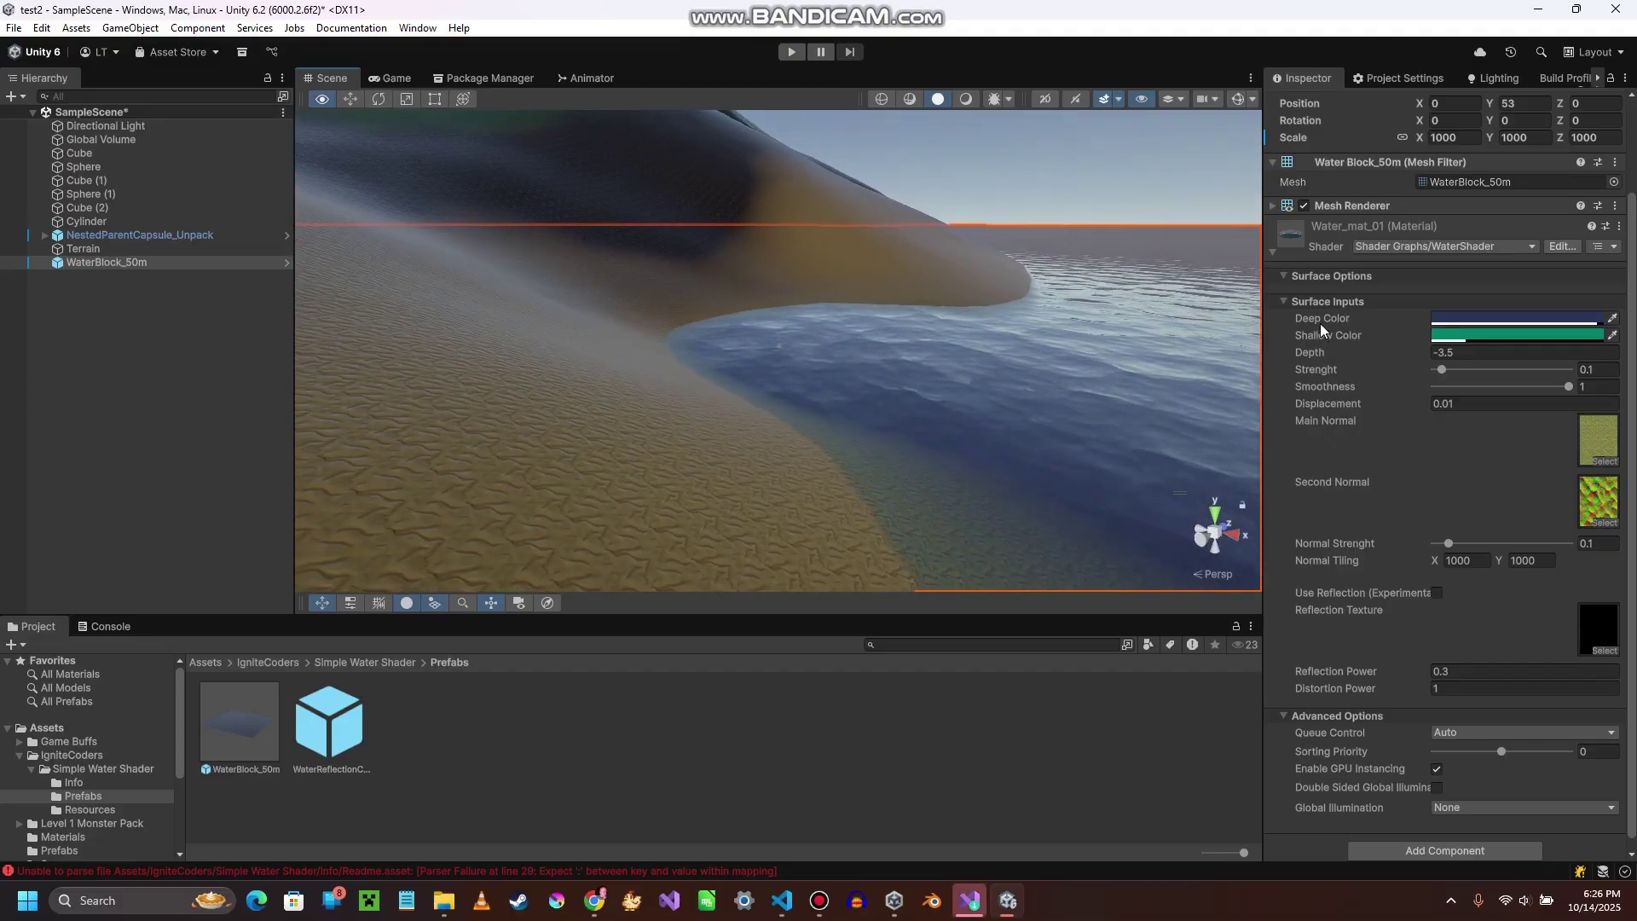
pyautogui.click(1485, 404)
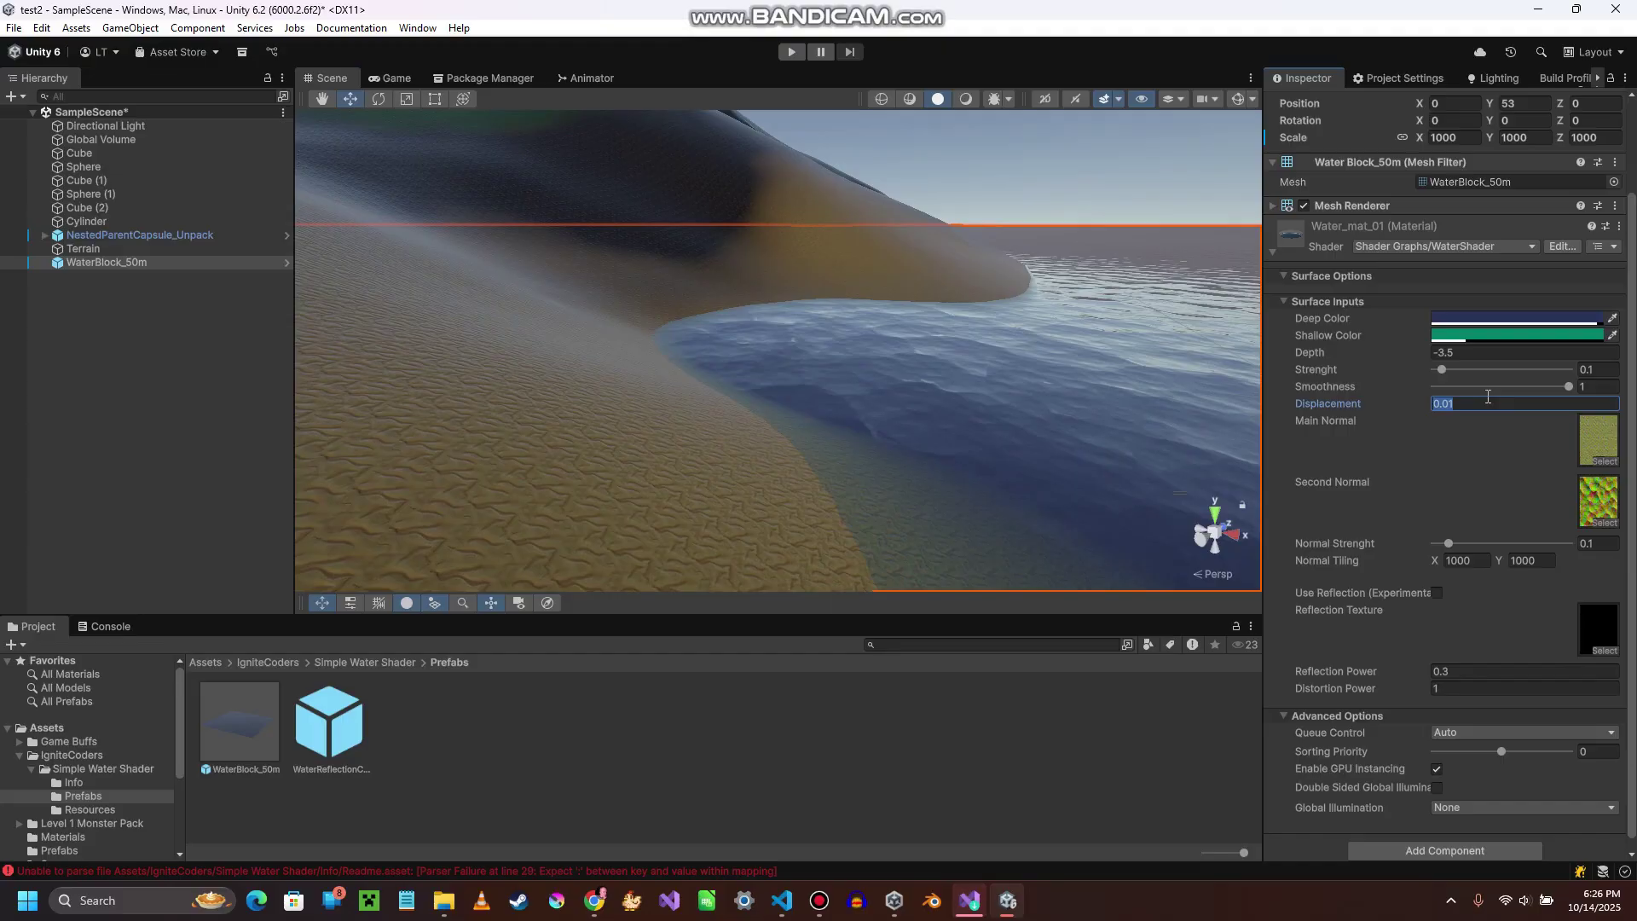
pyautogui.press('Left')
pyautogui.press('End')
pyautogui.press('Left')
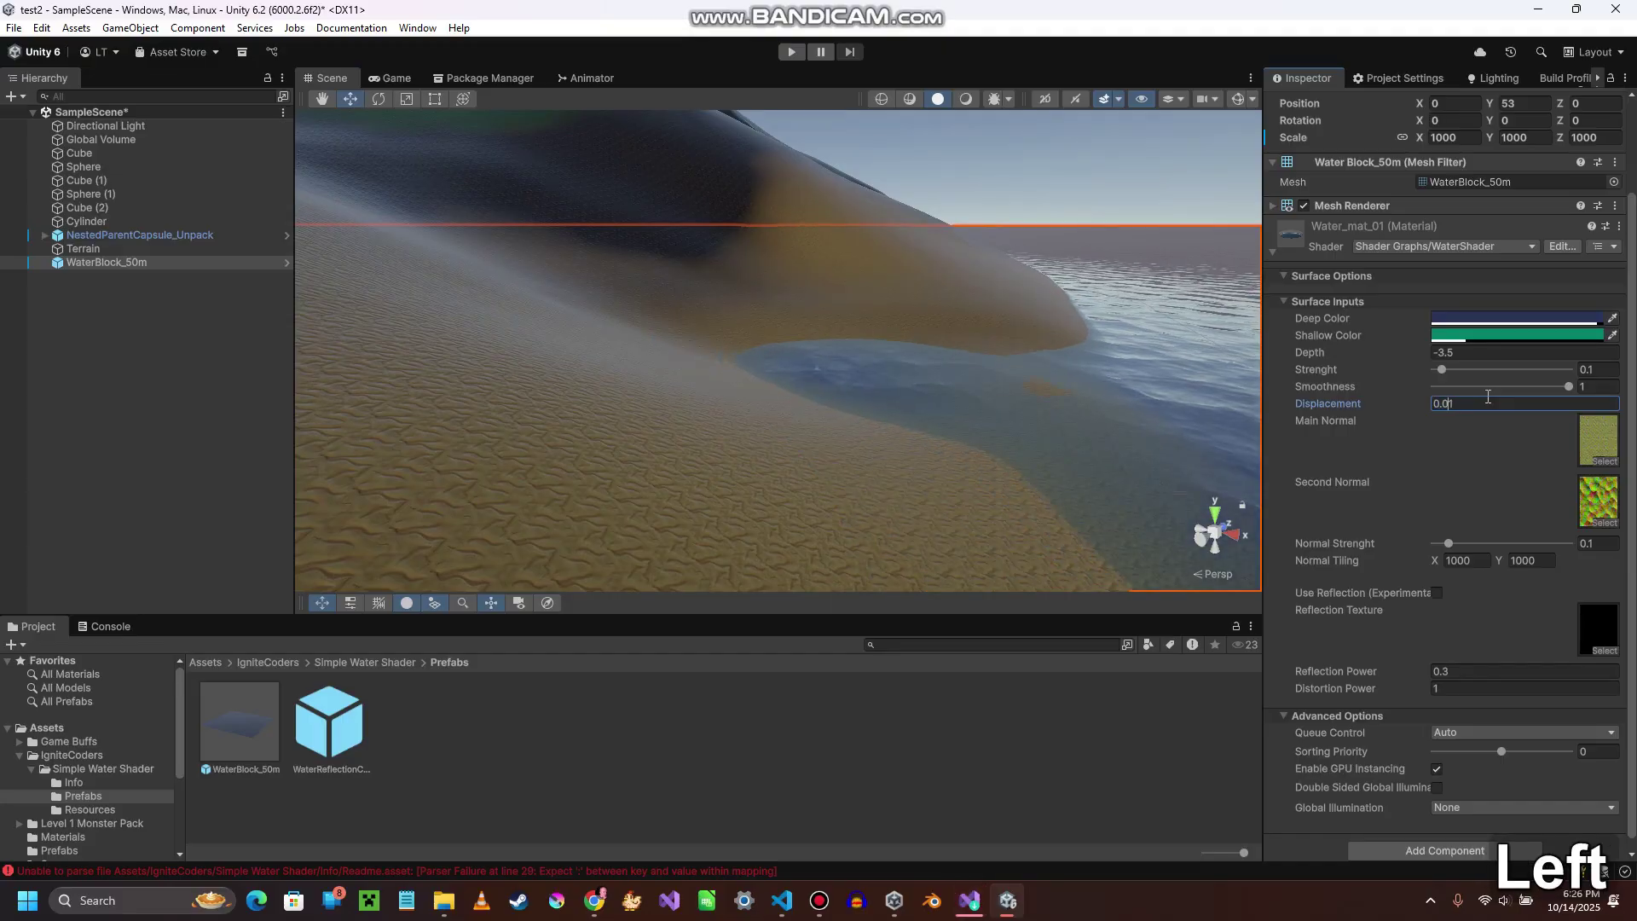
pyautogui.write('05')
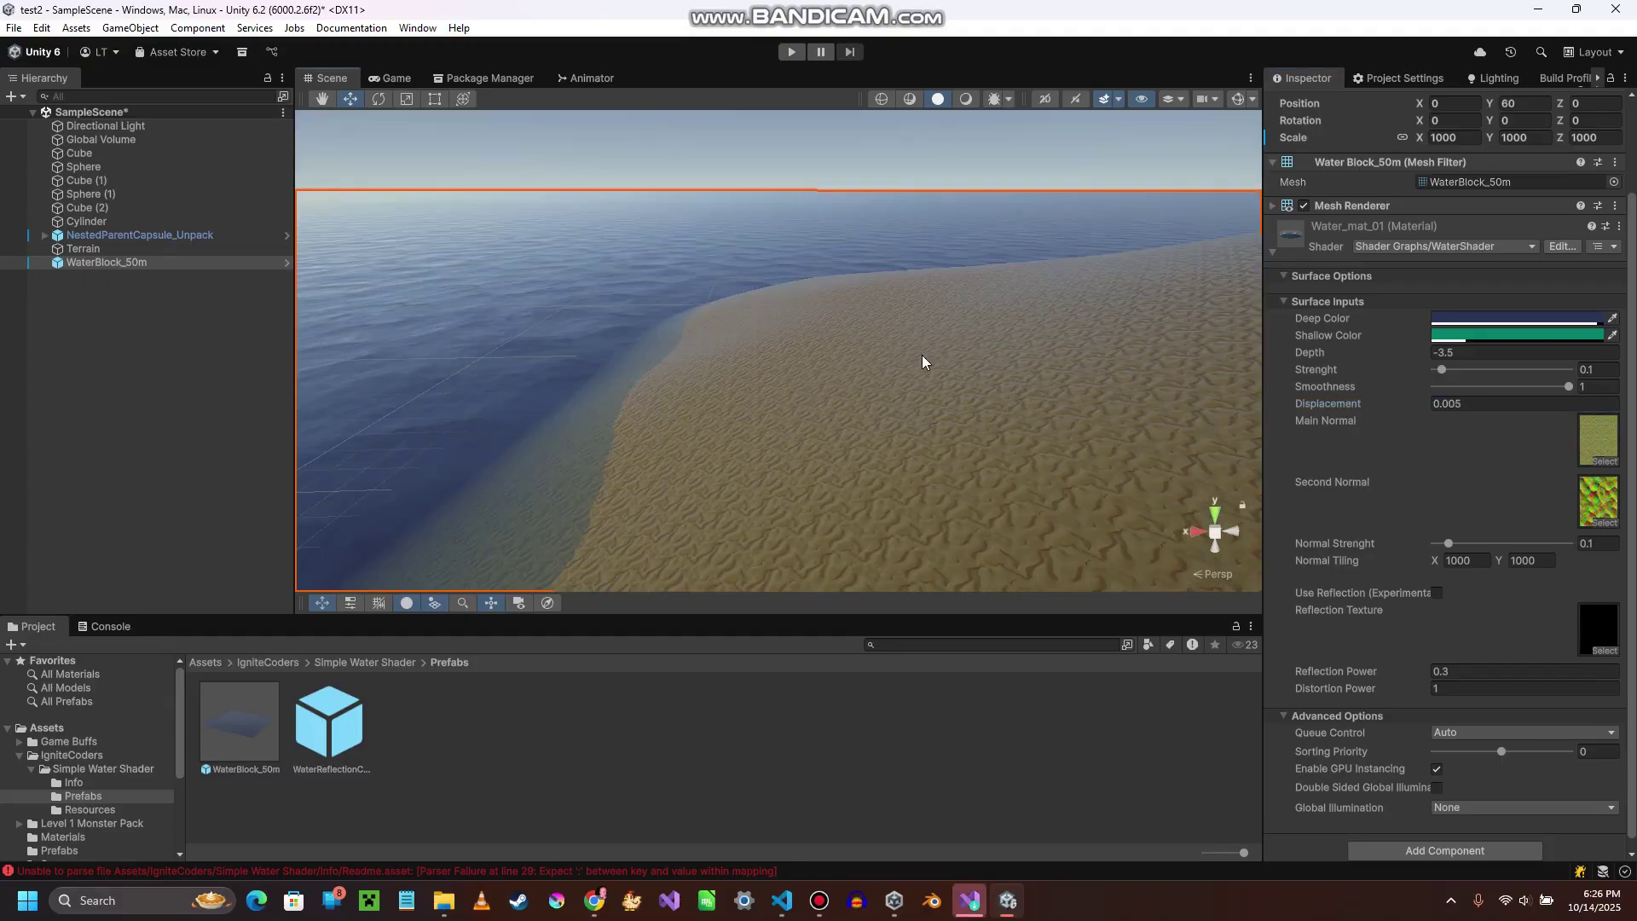
# - Inspect the water surface and shoreline around the island from close up and from above
pyautogui.press('w')
pyautogui.keyDown('shift'); pyautogui.moveTo(1371, 245); pyautogui.dragTo(137, 364, button='right'); pyautogui.keyUp('shift')
pyautogui.hotkey('shift', 'd')
pyautogui.press('d')
pyautogui.moveTo(523, 340); pyautogui.dragTo(1401, 433, button='right')
pyautogui.press('w')
pyautogui.press('a')
pyautogui.press('a')
pyautogui.press('w')
pyautogui.press('a')
pyautogui.hotkey('shift', 's')
pyautogui.hotkey('shift', 'd')
pyautogui.hotkey('shift', 'd')
pyautogui.hotkey('shift', 'd')
pyautogui.hotkey('shift', 'a')
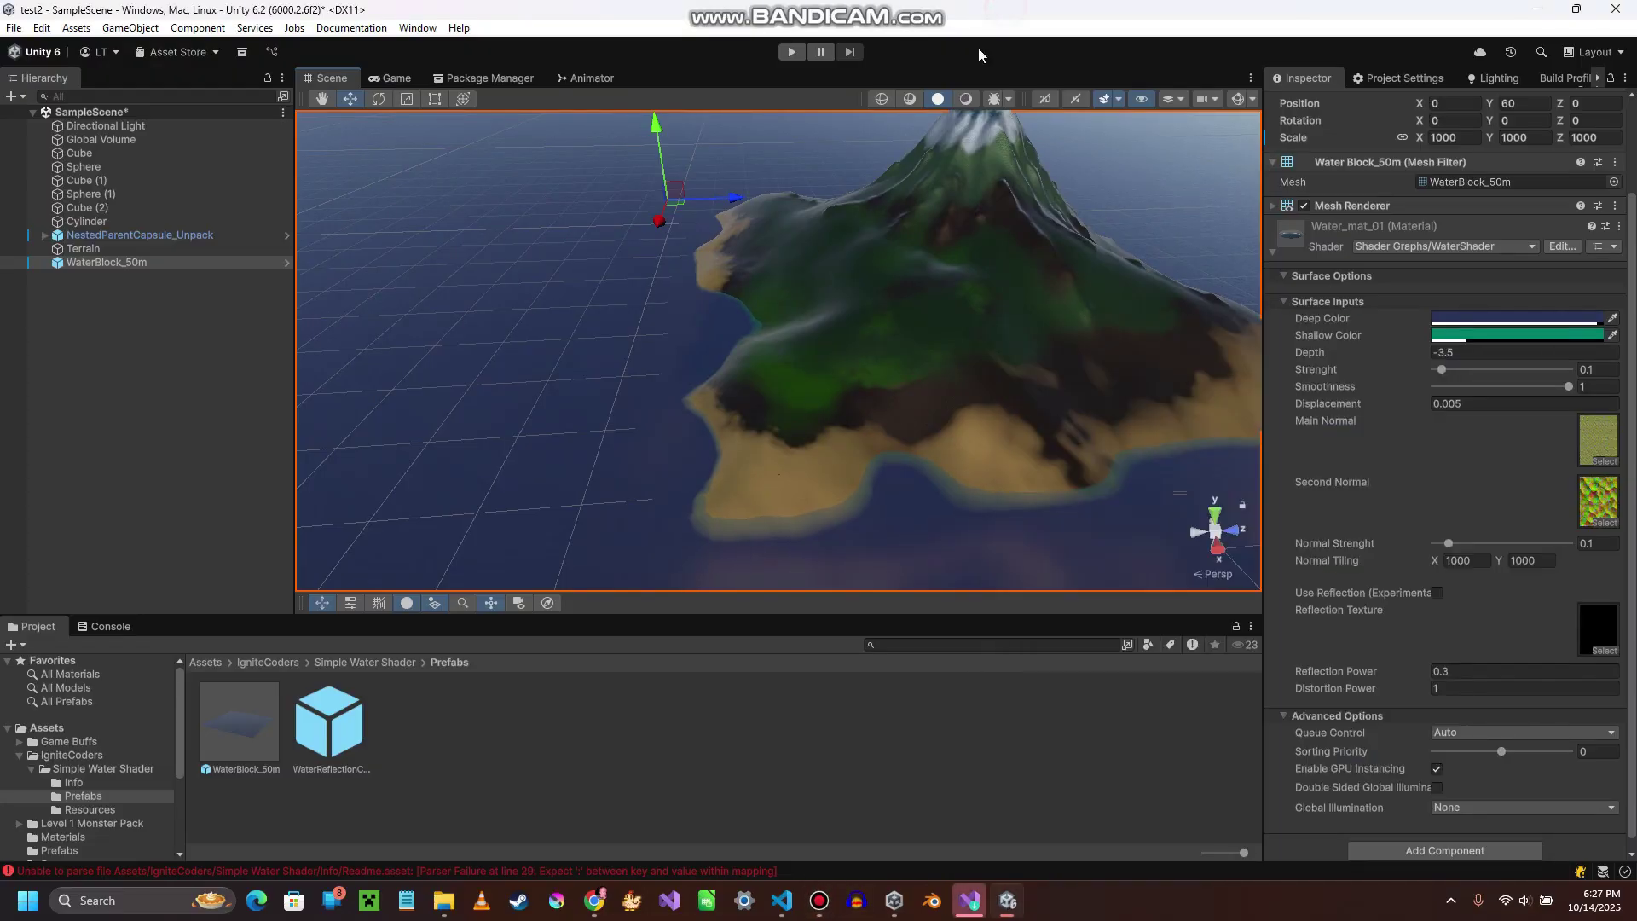
# - Examine where the water meets the tree-covered side of the island
pyautogui.moveTo(972, 174); pyautogui.dragTo(736, 117, button='right')
pyautogui.hotkey('shift', 'a')
pyautogui.press('w')
pyautogui.press('a')
pyautogui.press('shift')
pyautogui.hotkey('shift', 'a')
pyautogui.press('s')
pyautogui.press('d')
pyautogui.press('shift')
pyautogui.press('w')
pyautogui.hotkey('shift', 'a')
pyautogui.press('d')
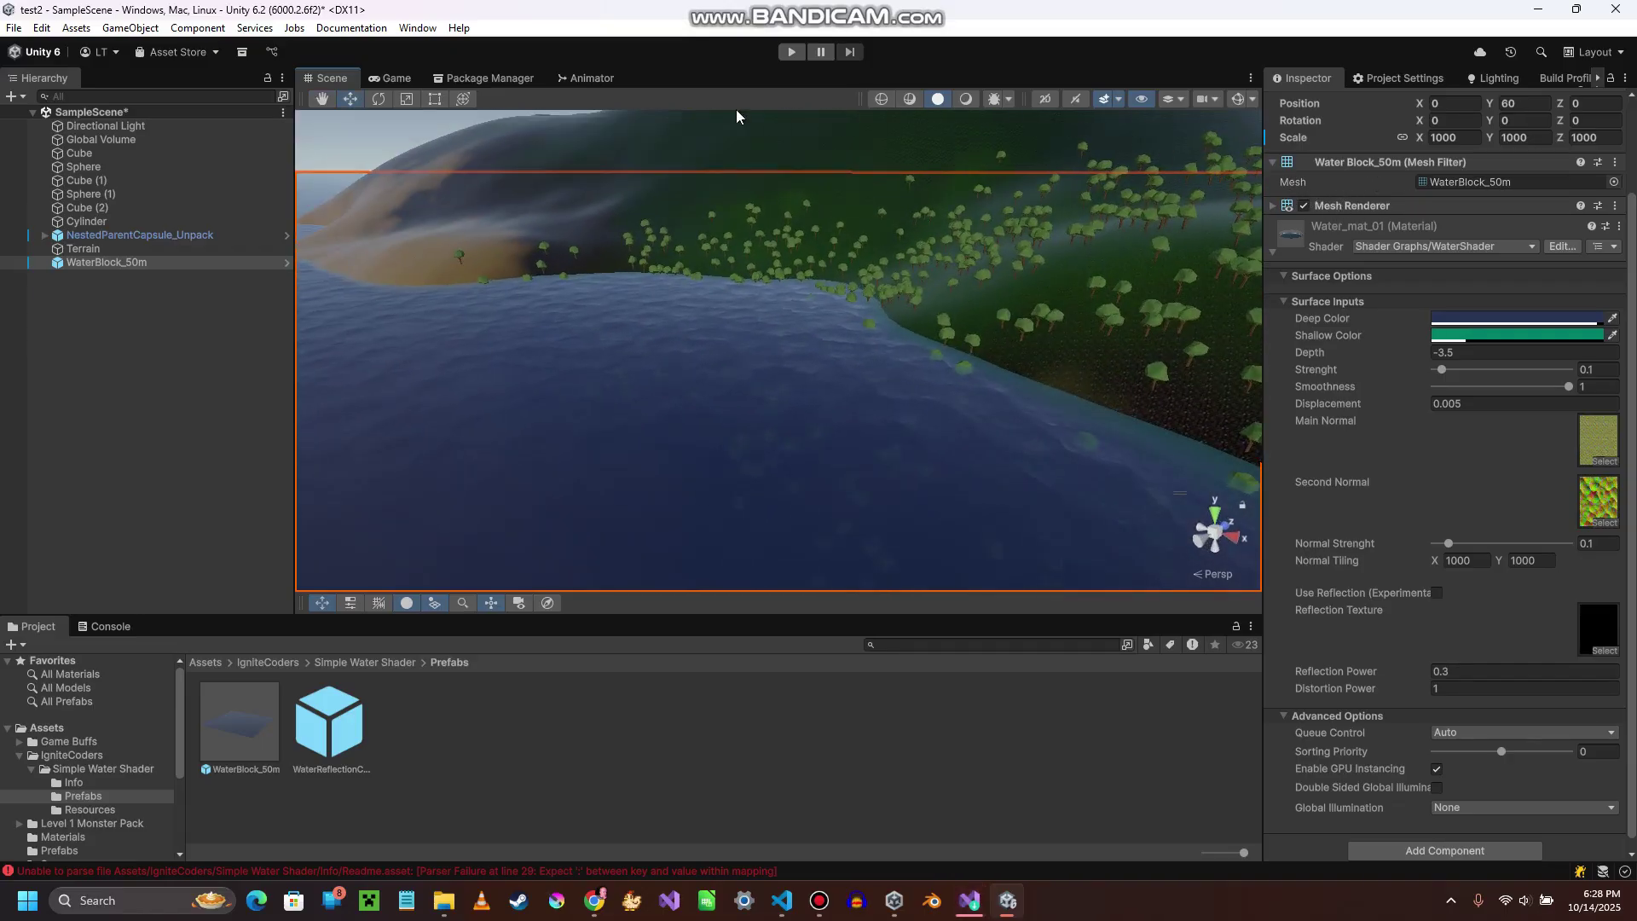
pyautogui.moveTo(635, 152); pyautogui.dragTo(631, 128, button='right')
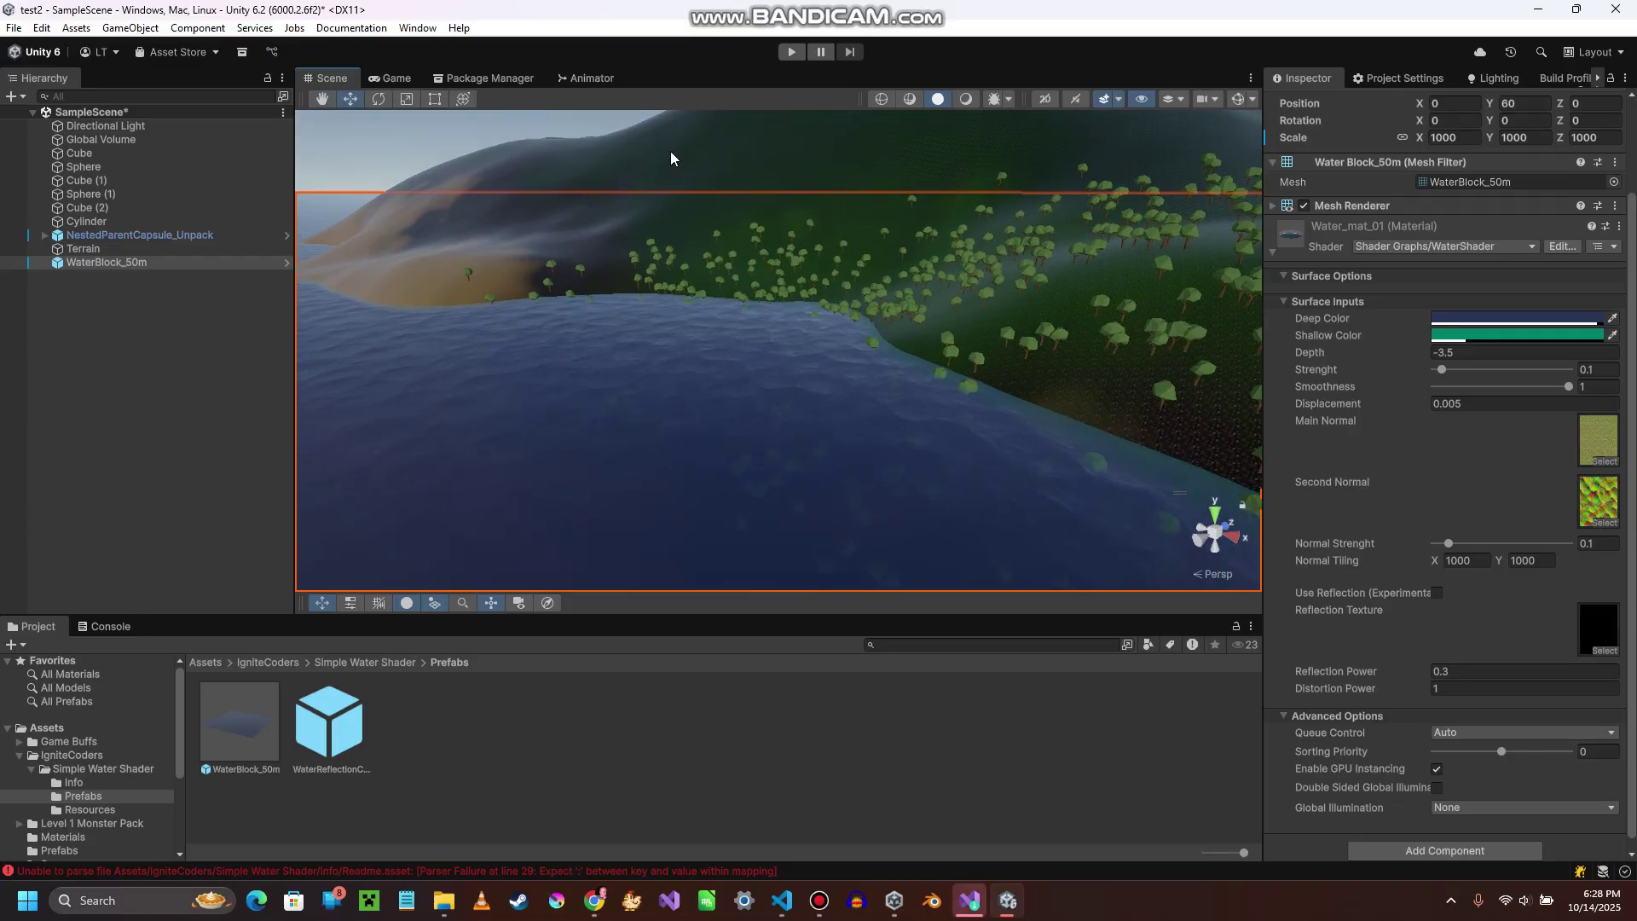
# - Erase the trees standing in the water along the terrain's shore, using Paint Trees with Tree_03 and brush size 53
pyautogui.click(864, 226)
pyautogui.click(1450, 249)
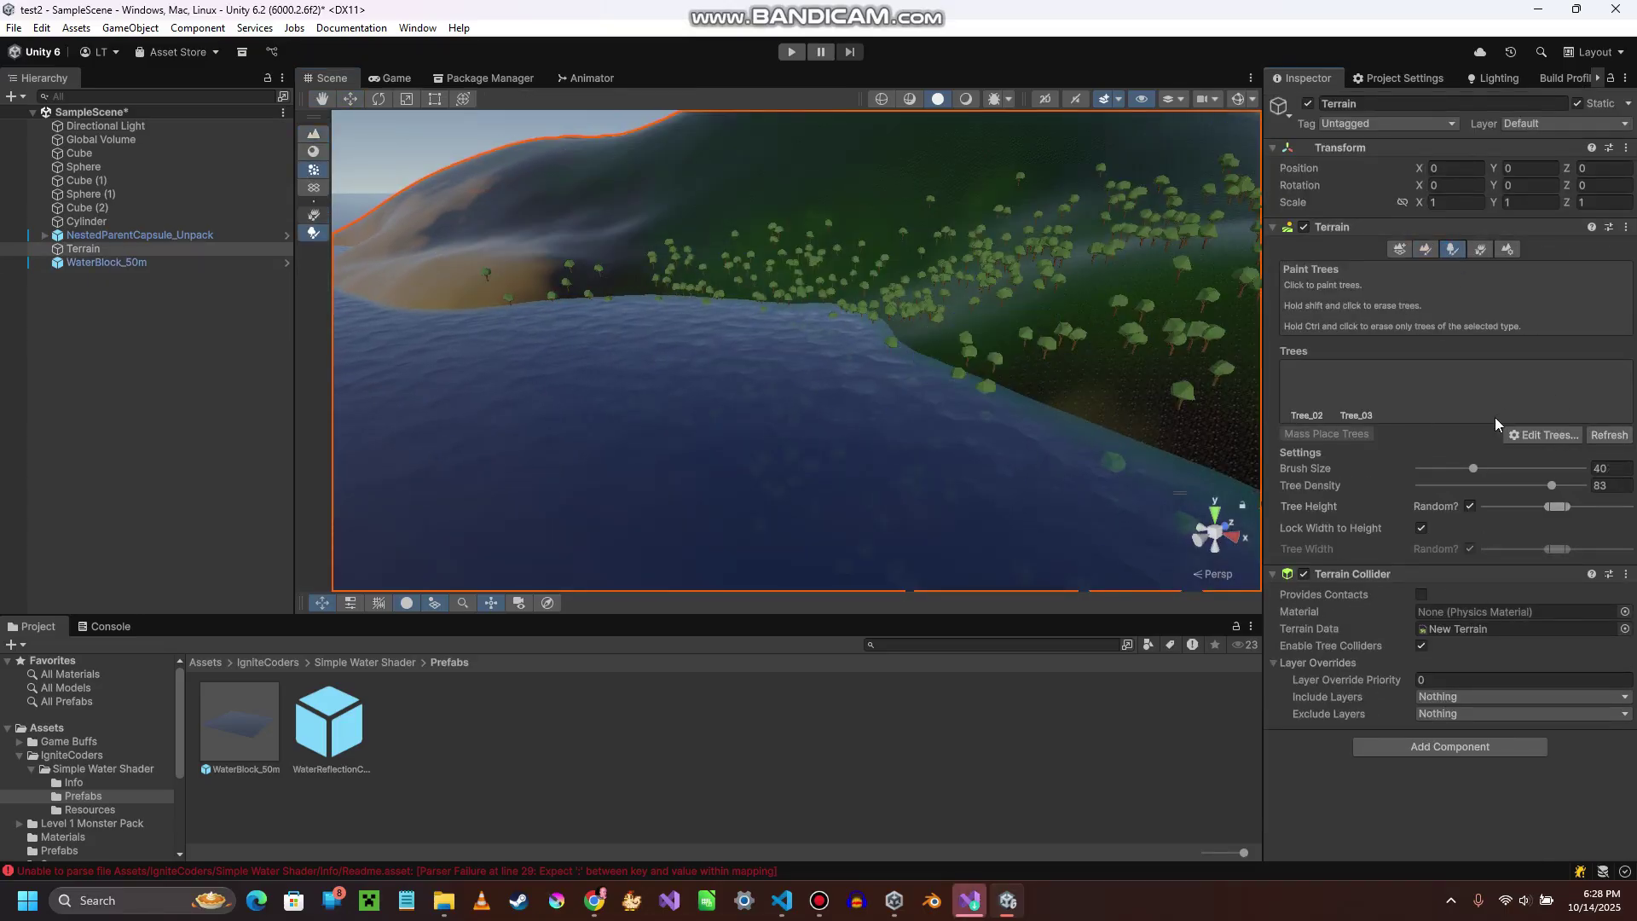
pyautogui.click(1362, 391)
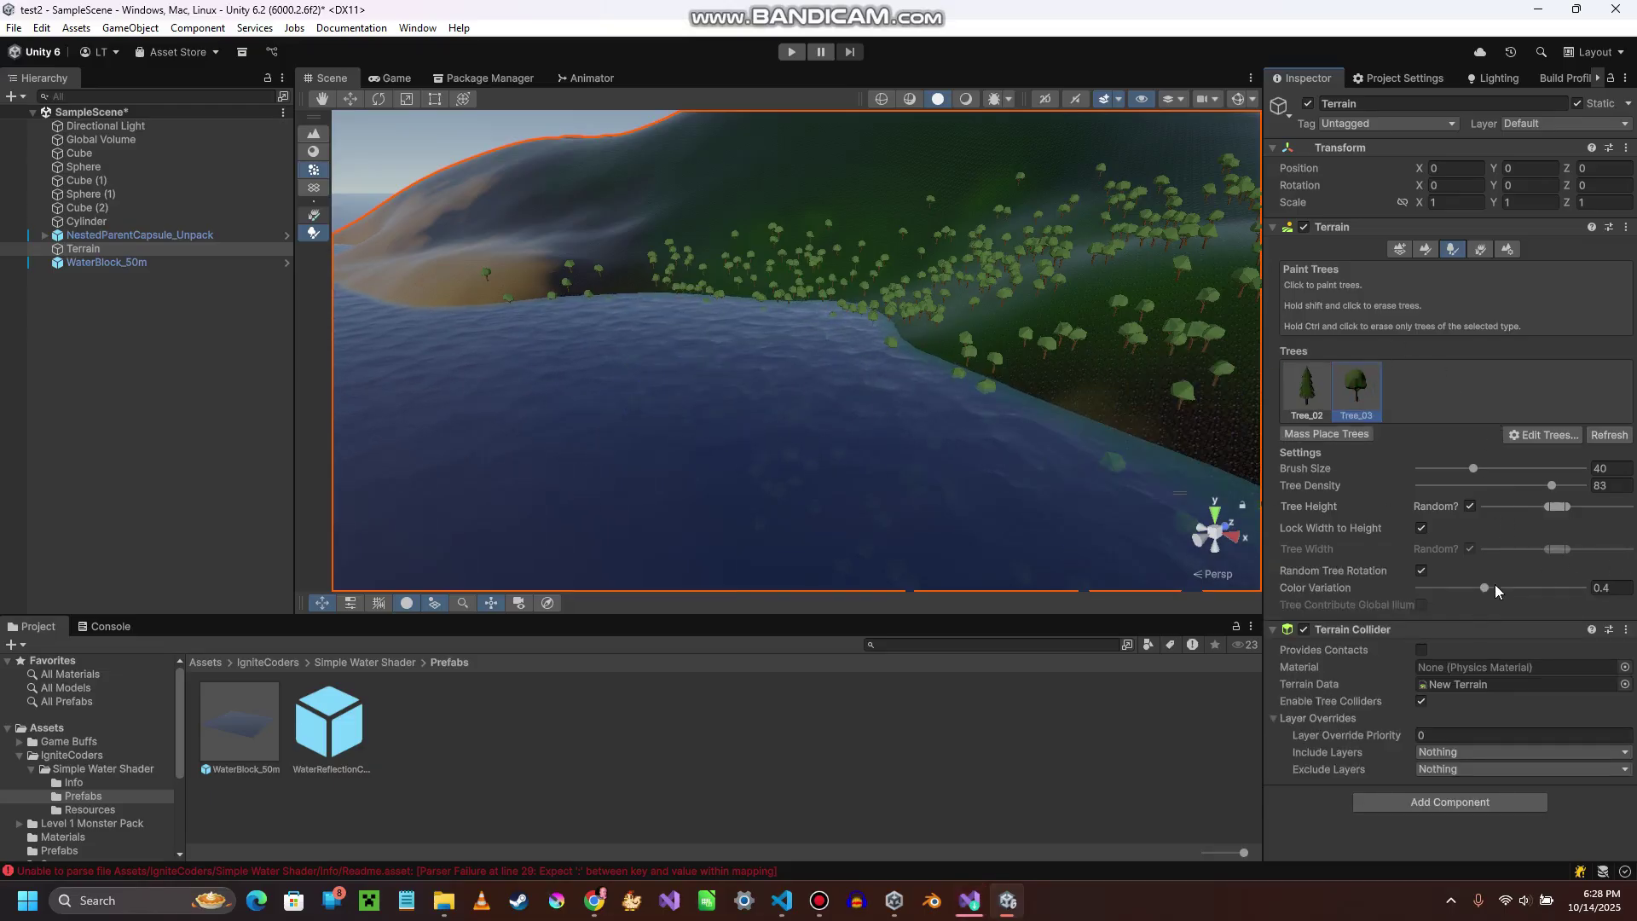
pyautogui.moveTo(1476, 469); pyautogui.dragTo(1480, 469)
pyautogui.moveTo(522, 393)
pyautogui.keyDown('shift'); pyautogui.mouseDown()
pyautogui.moveTo(520, 375)
pyautogui.moveTo(558, 364)
pyautogui.moveTo(717, 366)
pyautogui.moveTo(884, 485)
pyautogui.moveTo(803, 424)
pyautogui.mouseUp(); pyautogui.keyUp('shift')
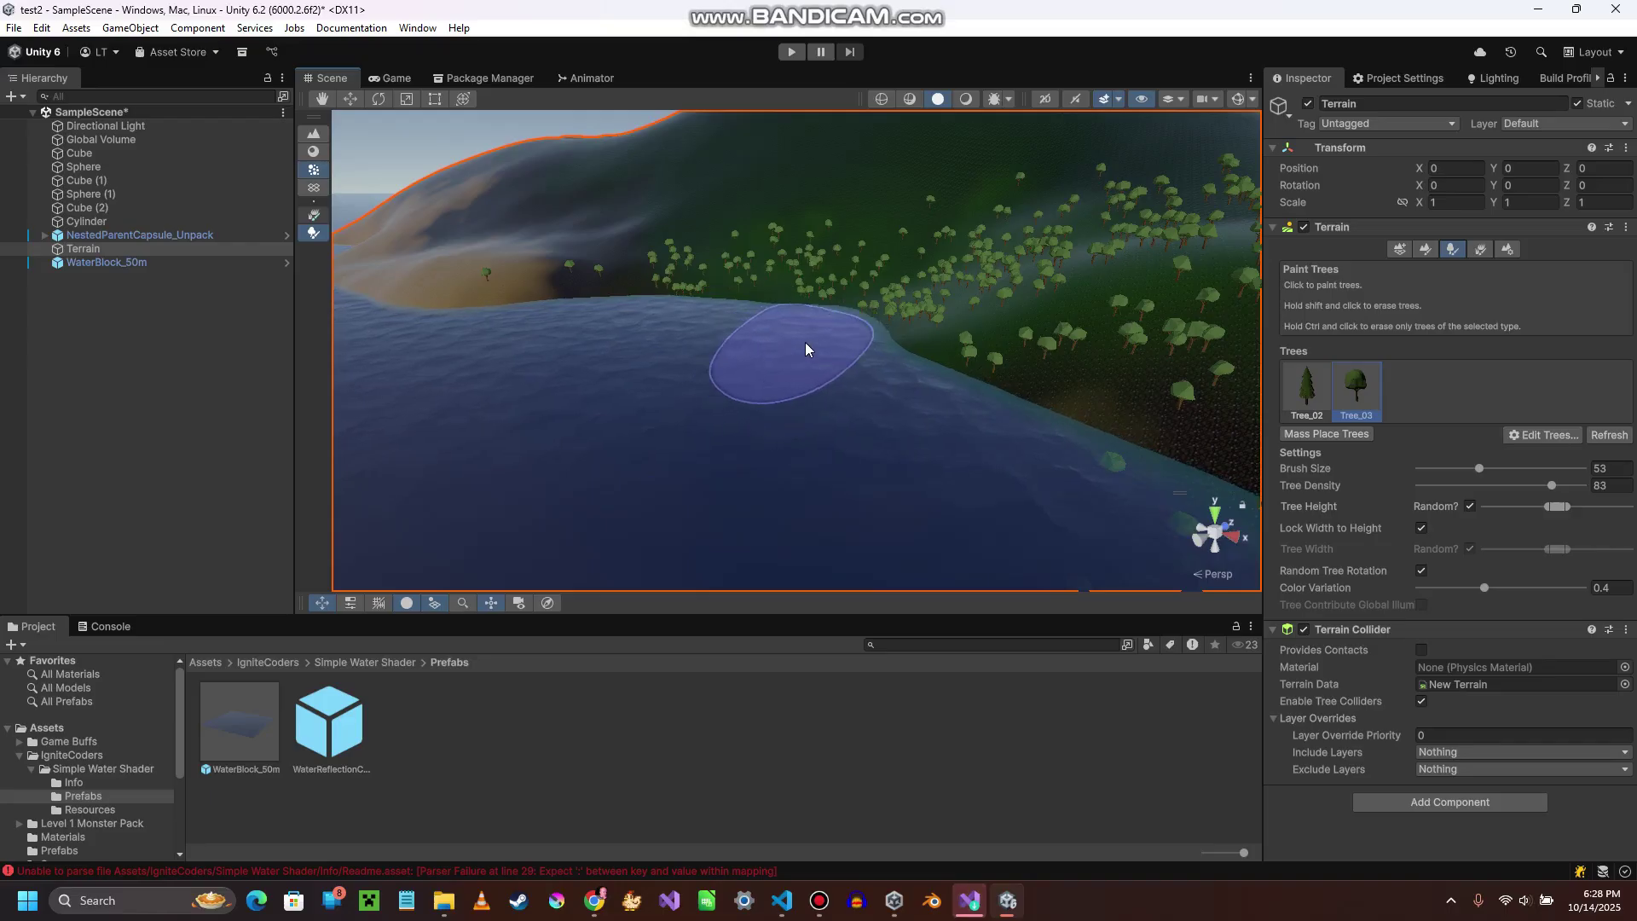
pyautogui.moveTo(806, 343)
pyautogui.keyDown('shift'); pyautogui.mouseDown()
pyautogui.moveTo(883, 466)
pyautogui.moveTo(980, 555)
pyautogui.moveTo(961, 530)
pyautogui.mouseUp(); pyautogui.keyUp('shift')
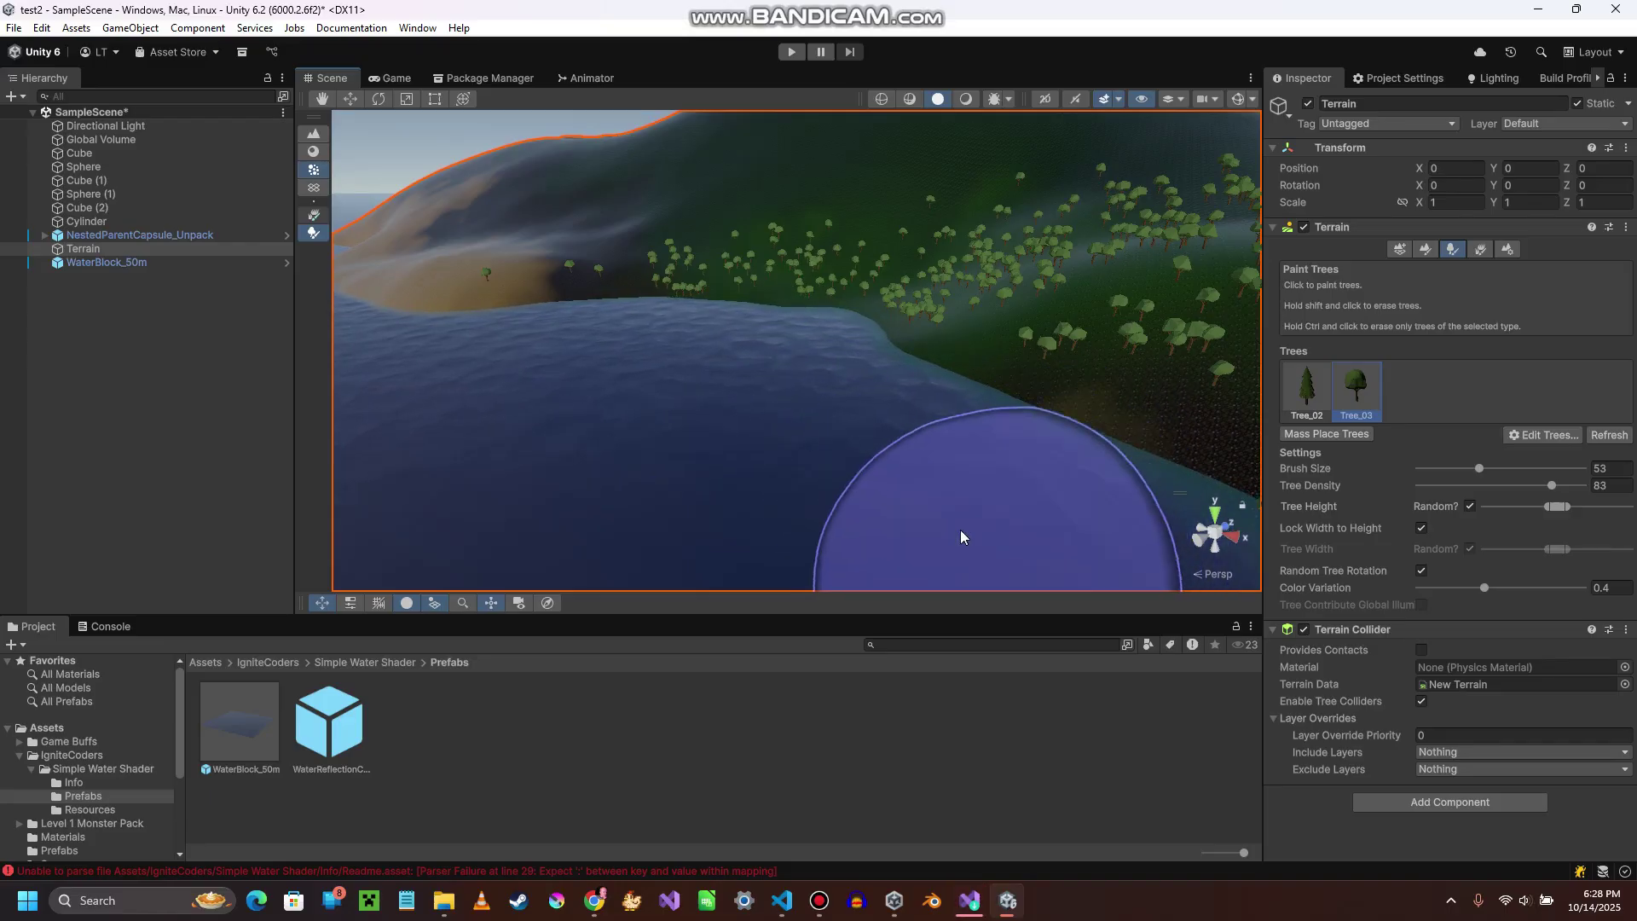
# - Switch the terrain to Paint Texture with the Sand layer and set the brush size to 58
pyautogui.scroll(-3, 959, 536)
pyautogui.click(1424, 249)
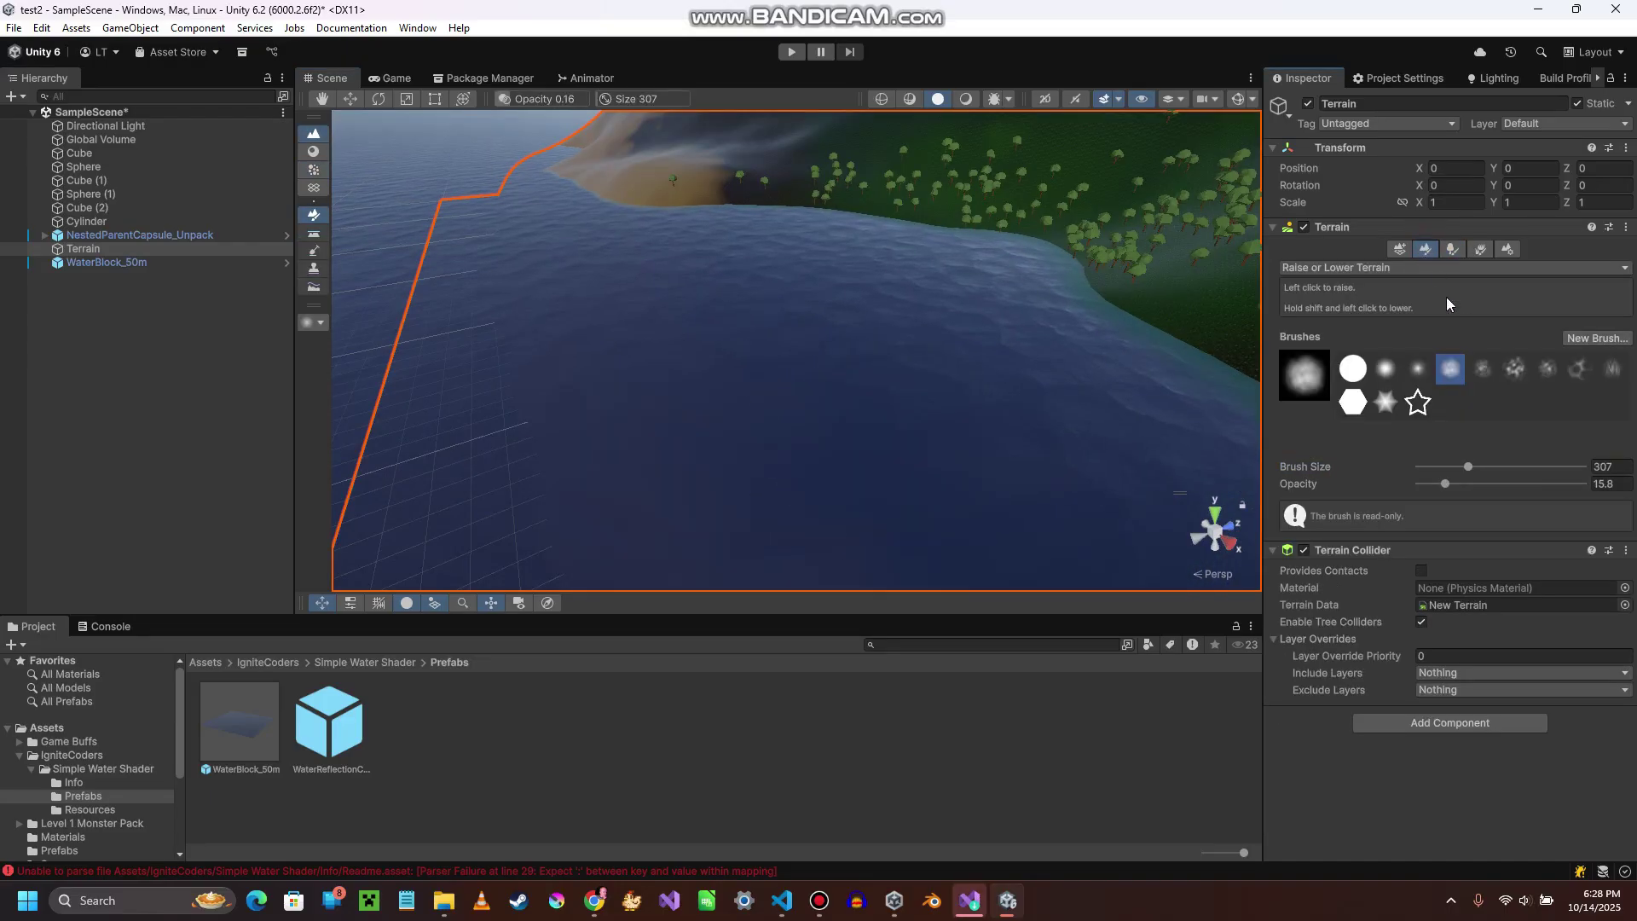
pyautogui.click(1364, 267)
pyautogui.click(1338, 381)
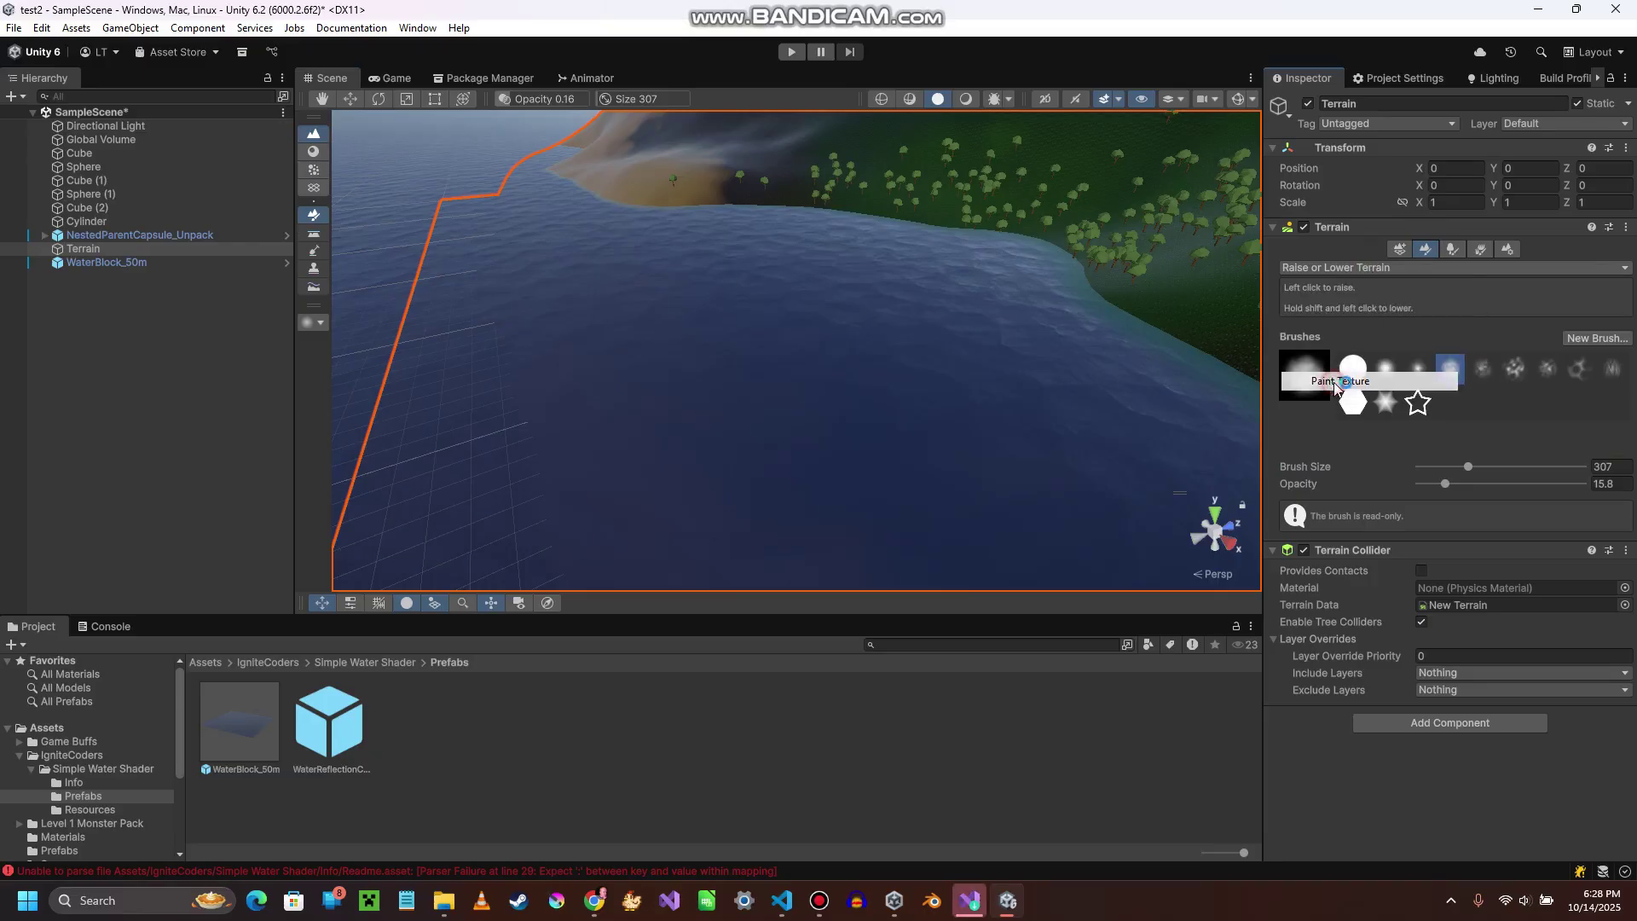
pyautogui.click(1449, 427)
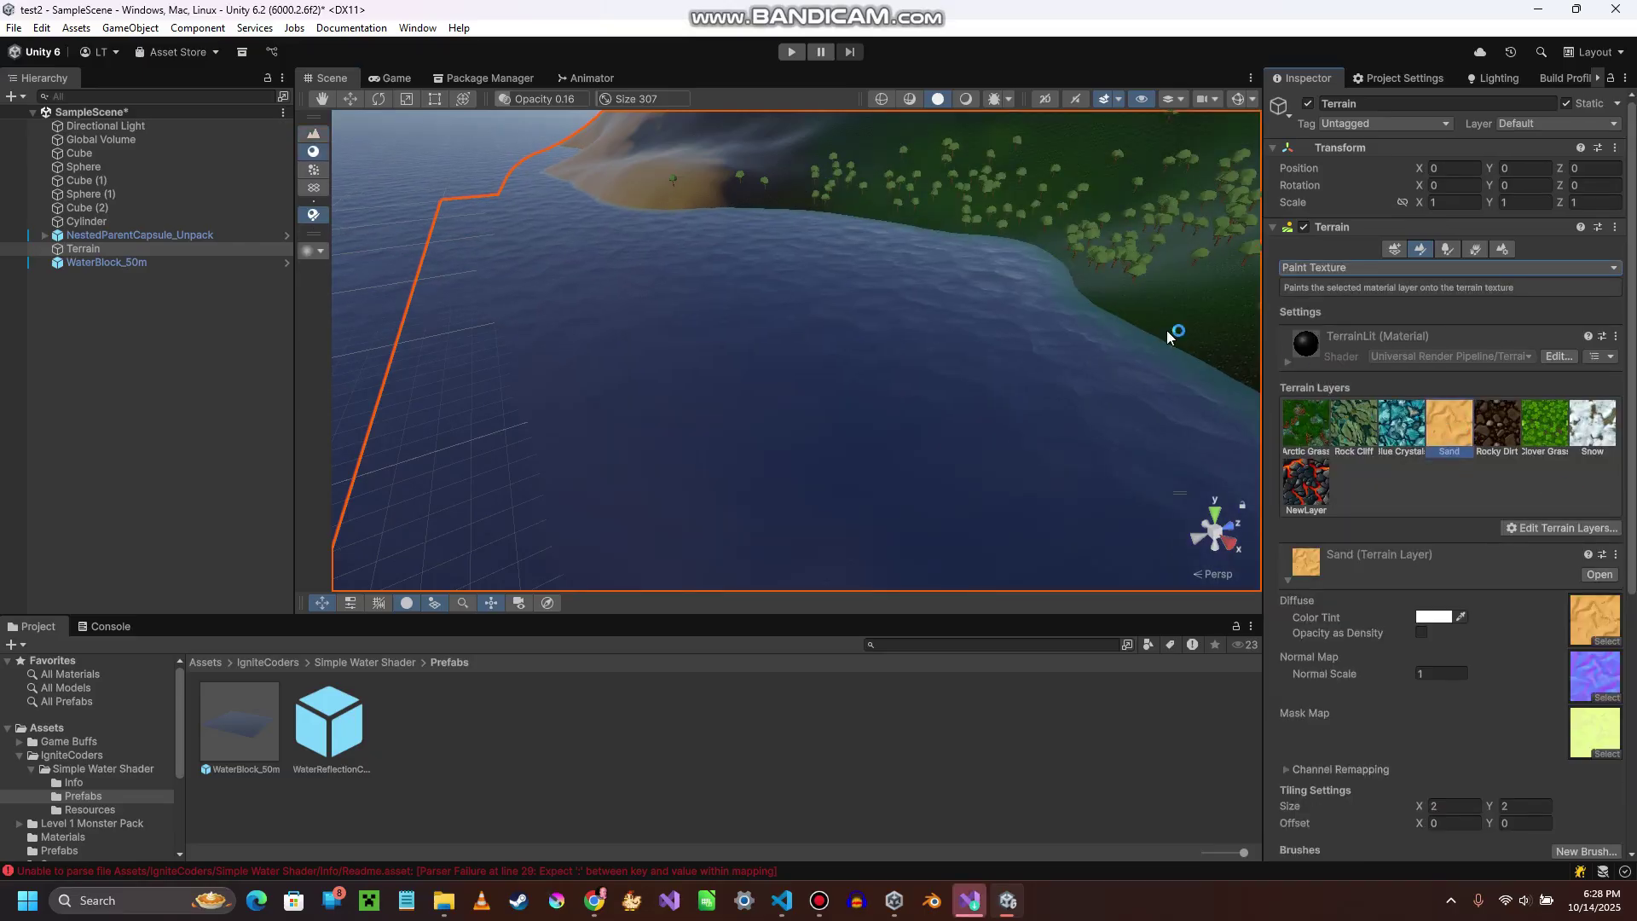
pyautogui.moveTo(1022, 297); pyautogui.dragTo(1047, 297, button='right')
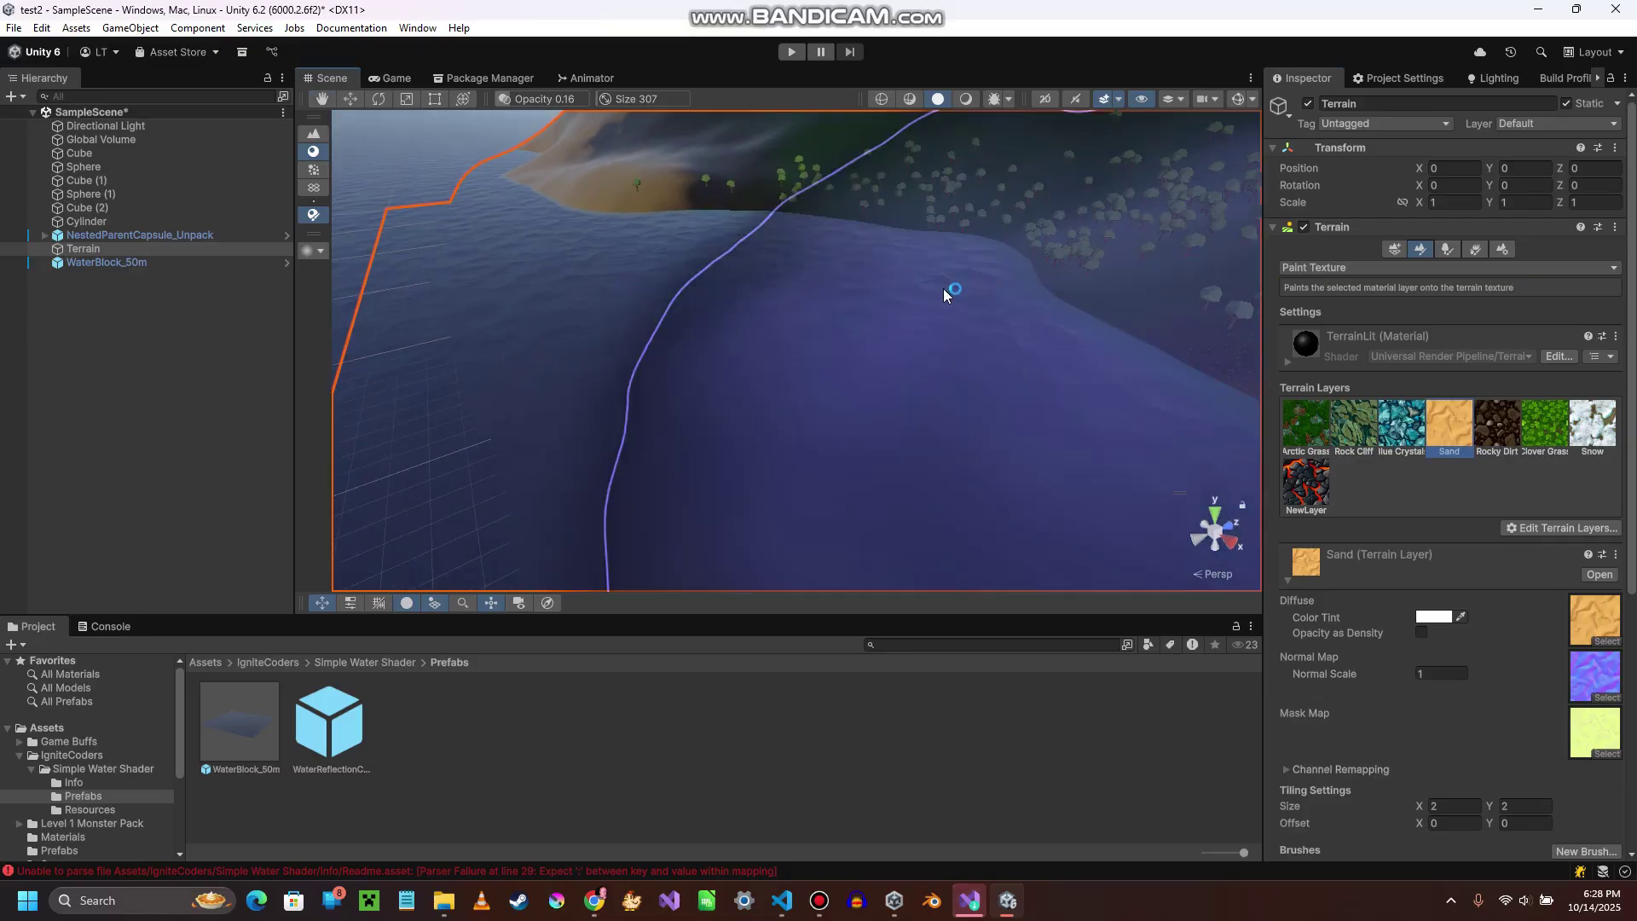
pyautogui.moveTo(840, 354); pyautogui.dragTo(1088, 427, button='right')
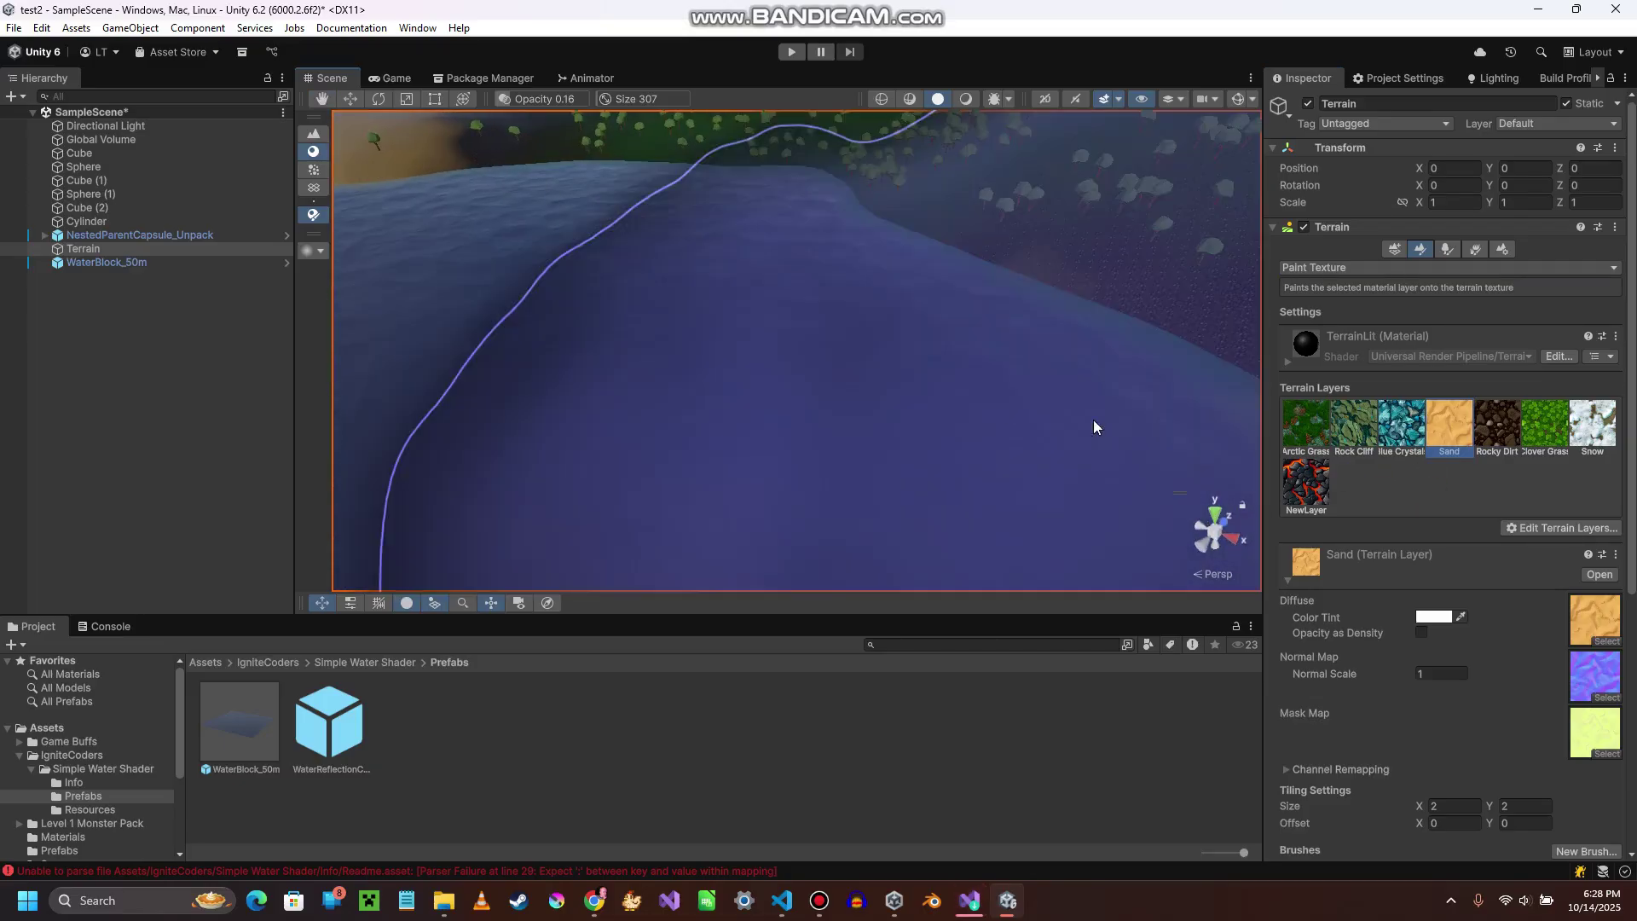
pyautogui.scroll(-2, 1510, 460)
pyautogui.scroll(2, 1502, 456)
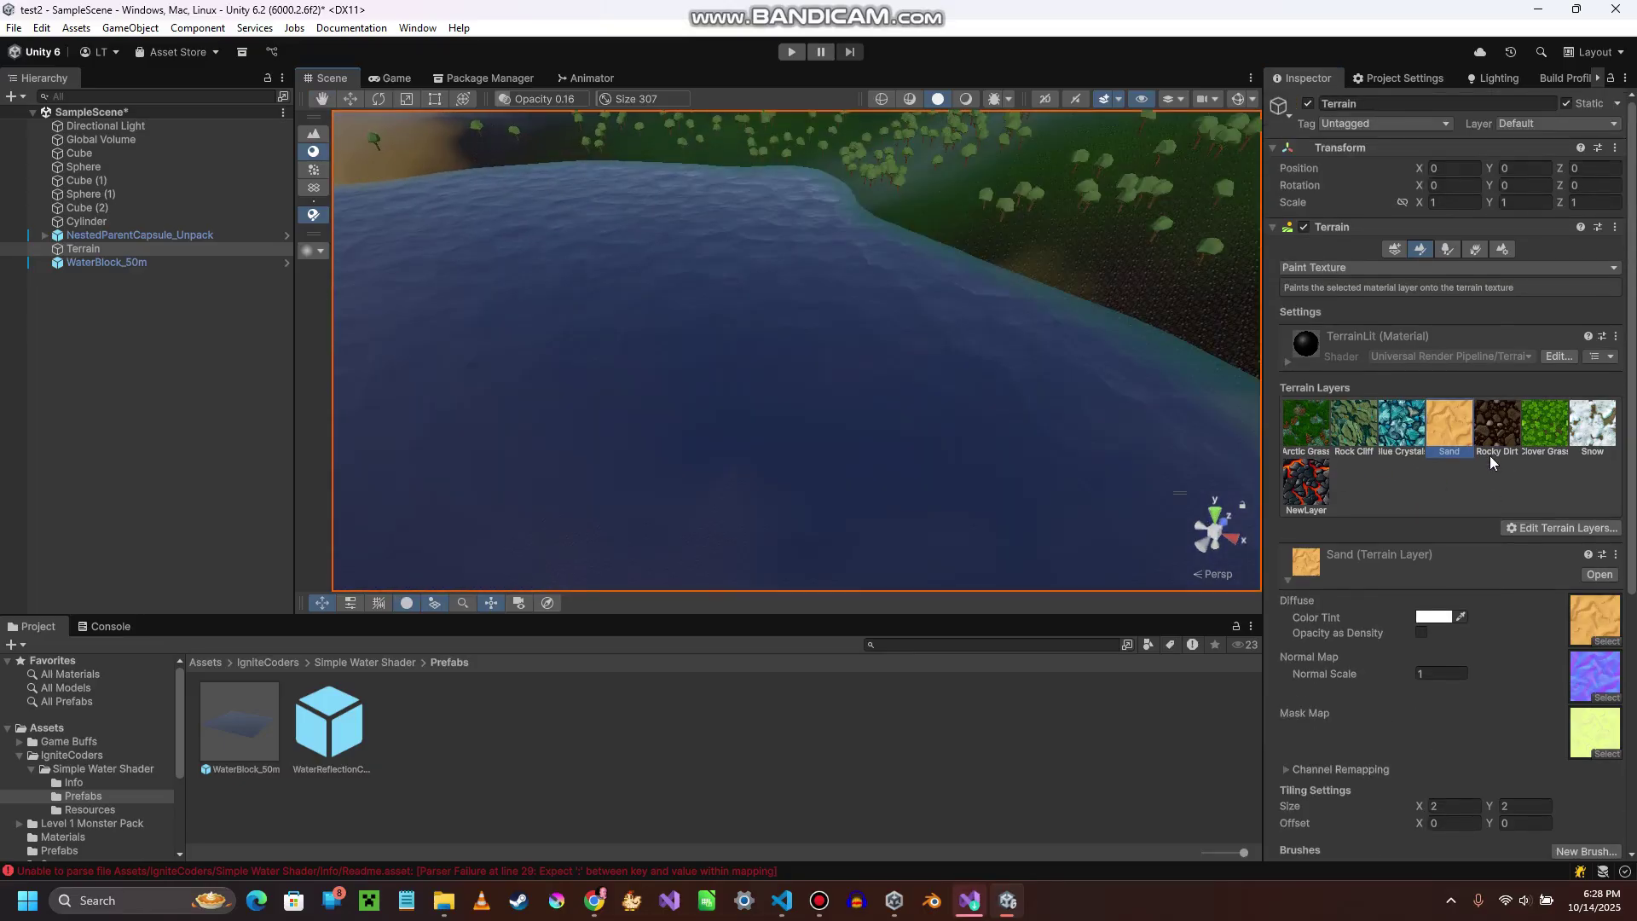
pyautogui.scroll(-8, 1490, 460)
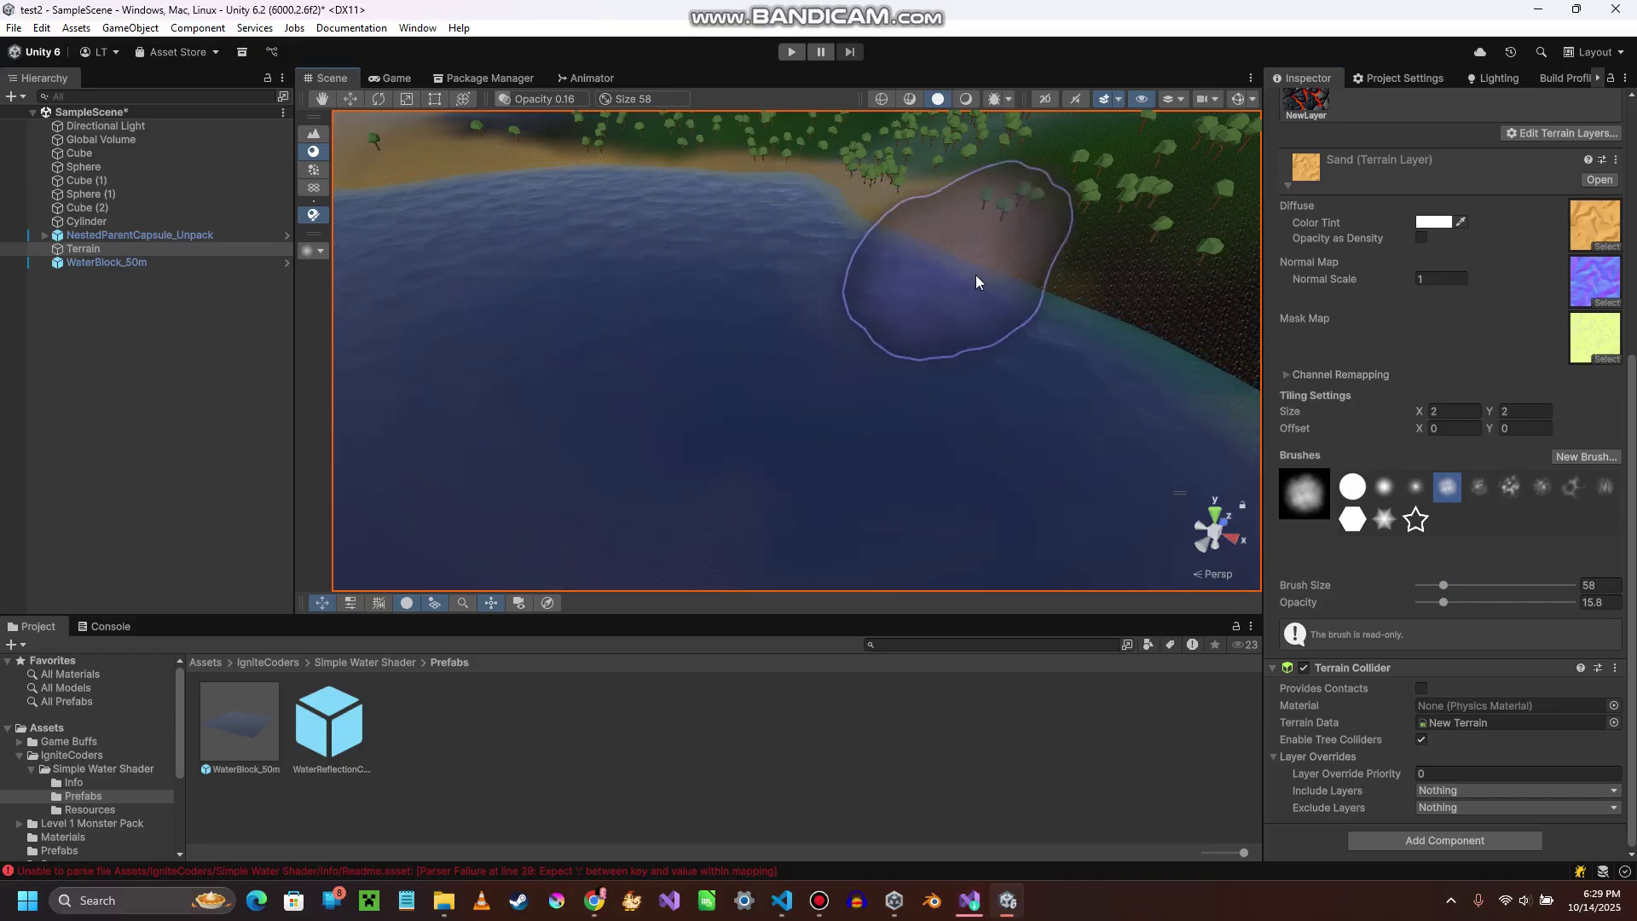
# - Paint Sand along the shoreline below the tree-covered green slope
pyautogui.moveTo(1087, 373)
pyautogui.mouseDown(button='right')
pyautogui.moveTo(1231, 400)
pyautogui.moveTo(1065, 366)
pyautogui.mouseUp(button='right')
pyautogui.moveTo(852, 270)
pyautogui.mouseDown()
pyautogui.moveTo(836, 267)
pyautogui.moveTo(938, 294)
pyautogui.mouseUp()
pyautogui.moveTo(955, 298)
pyautogui.mouseDown(button='right')
pyautogui.moveTo(1030, 295)
pyautogui.moveTo(866, 220)
pyautogui.moveTo(712, 310)
pyautogui.mouseUp(button='right')
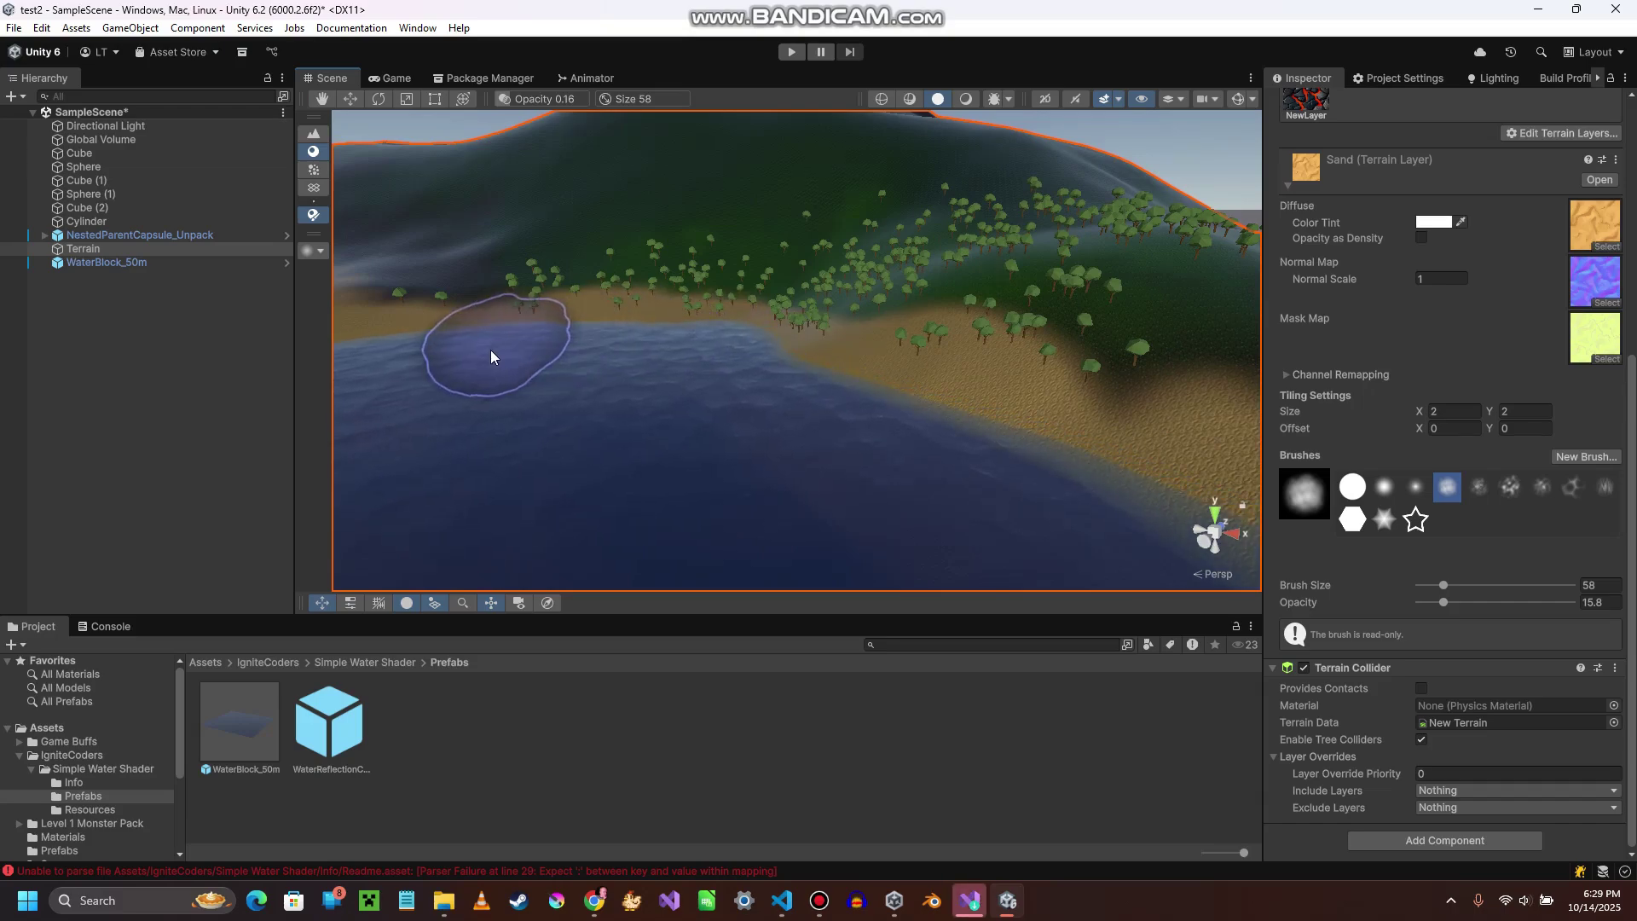
pyautogui.moveTo(836, 453); pyautogui.dragTo(747, 434, button='right')
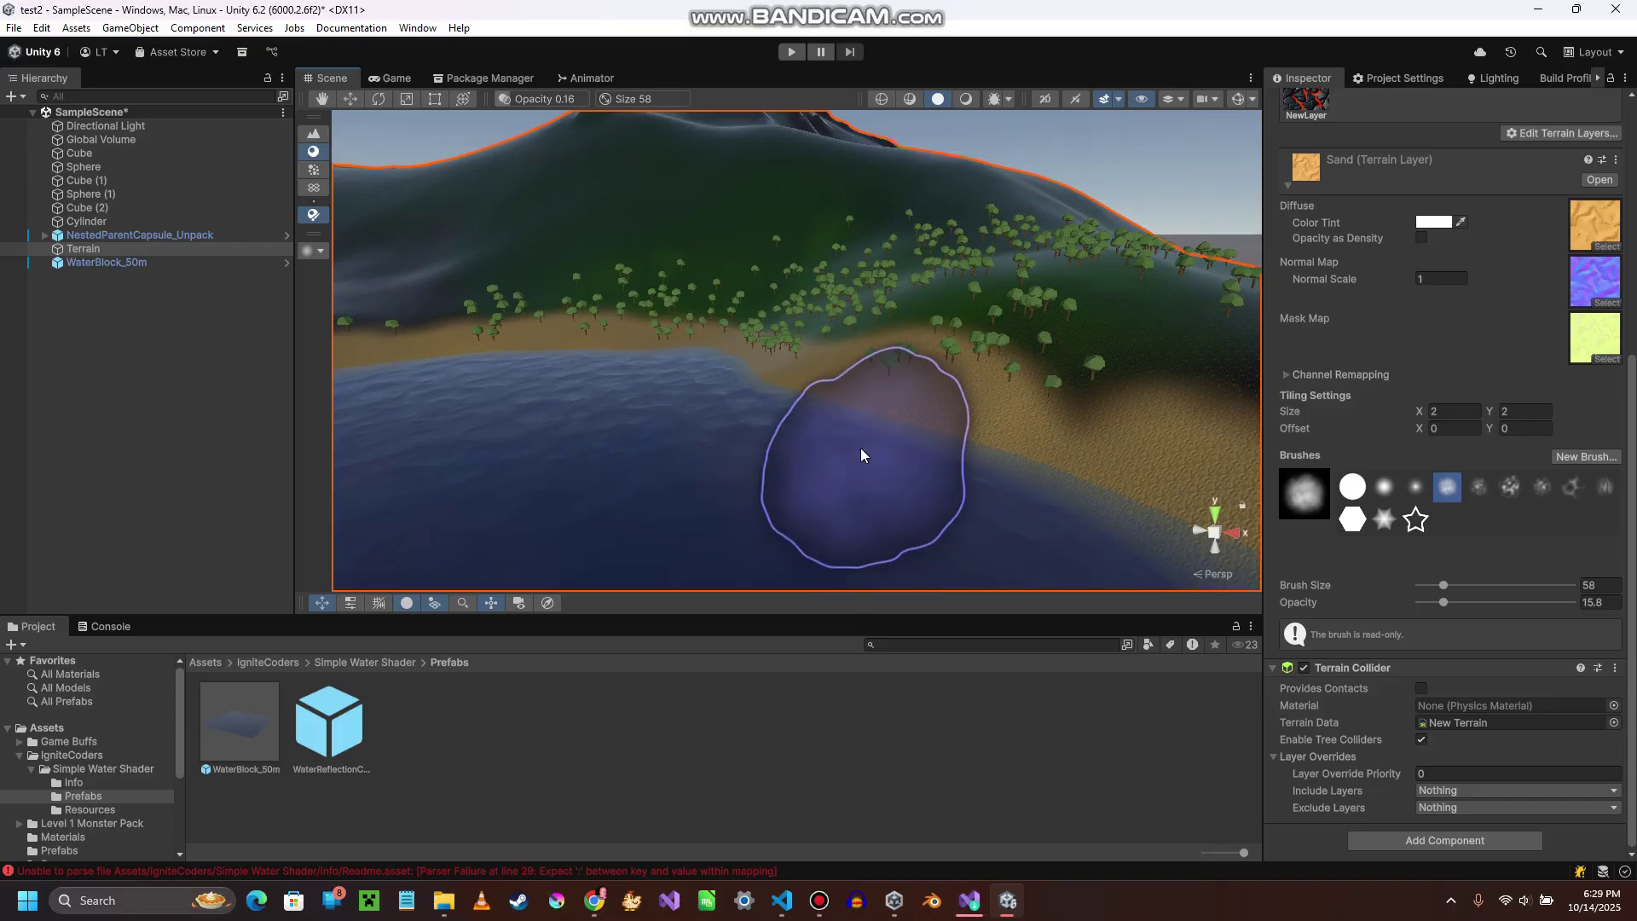
# - Paint the dark, tree-dotted shoreline on the next side of the island with the Sand layer
pyautogui.moveTo(867, 452); pyautogui.dragTo(1545, 419, button='right')
pyautogui.hotkey('shift', 'w')
pyautogui.hotkey('shift', 'a')
pyautogui.hotkey('shift', 'w')
pyautogui.hotkey('shift', 'a')
pyautogui.hotkey('shift', 'w')
pyautogui.press('w')
pyautogui.hotkey('shift', 'a')
pyautogui.press('w')
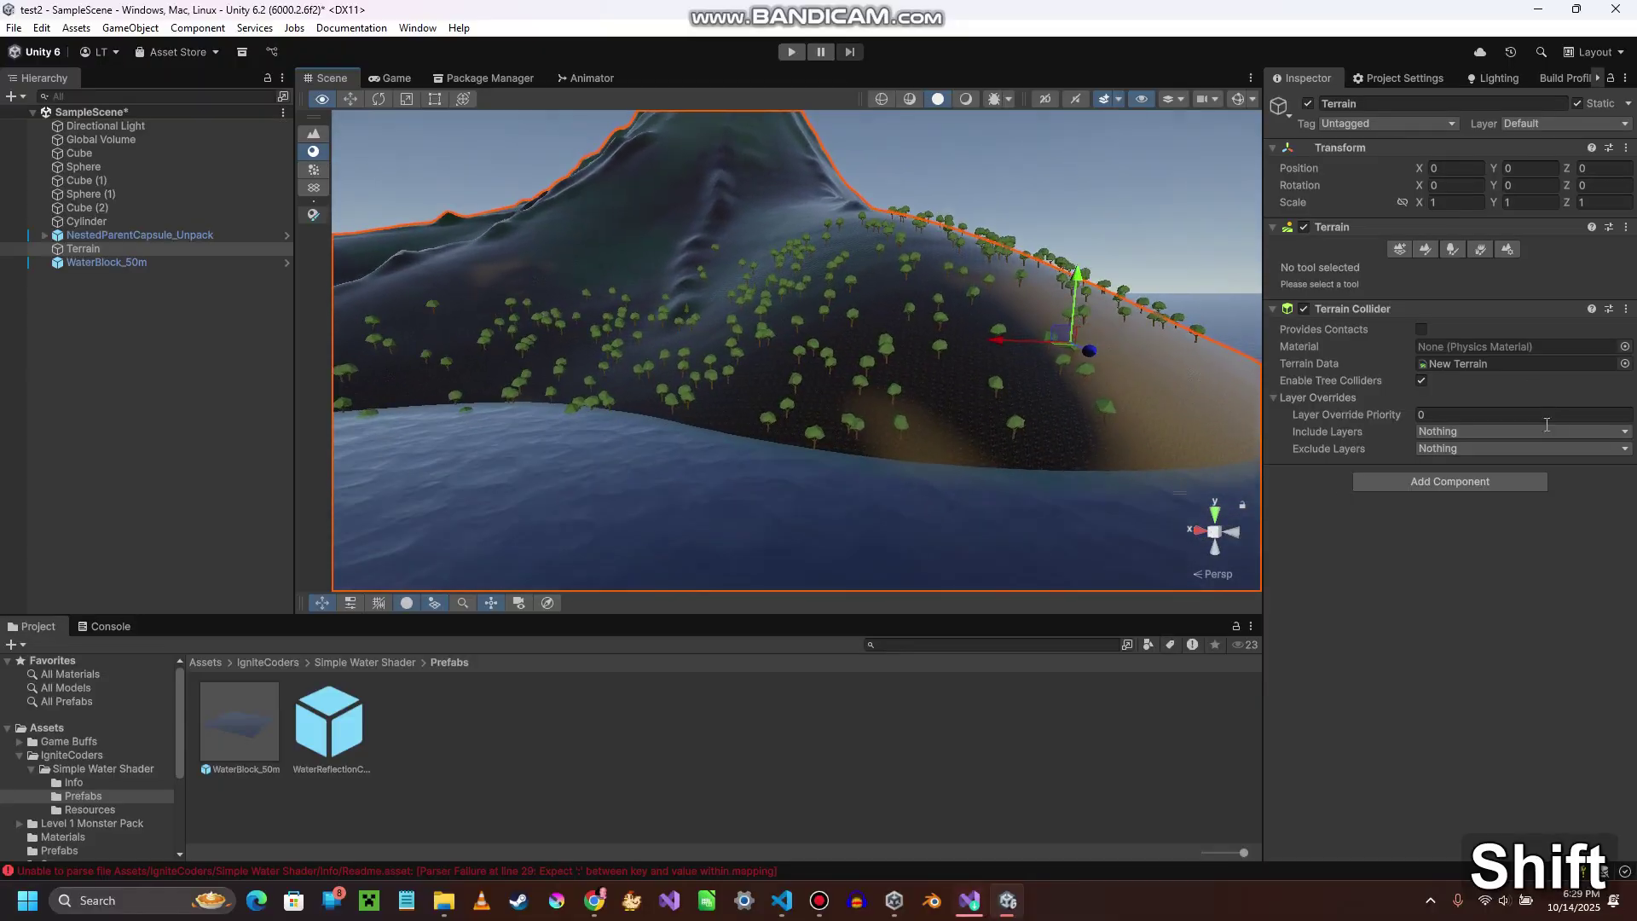
pyautogui.moveTo(904, 335); pyautogui.dragTo(935, 451, button='right')
pyautogui.moveTo(1025, 381); pyautogui.dragTo(890, 228, button='right')
pyautogui.click(1026, 417)
pyautogui.click(1003, 197)
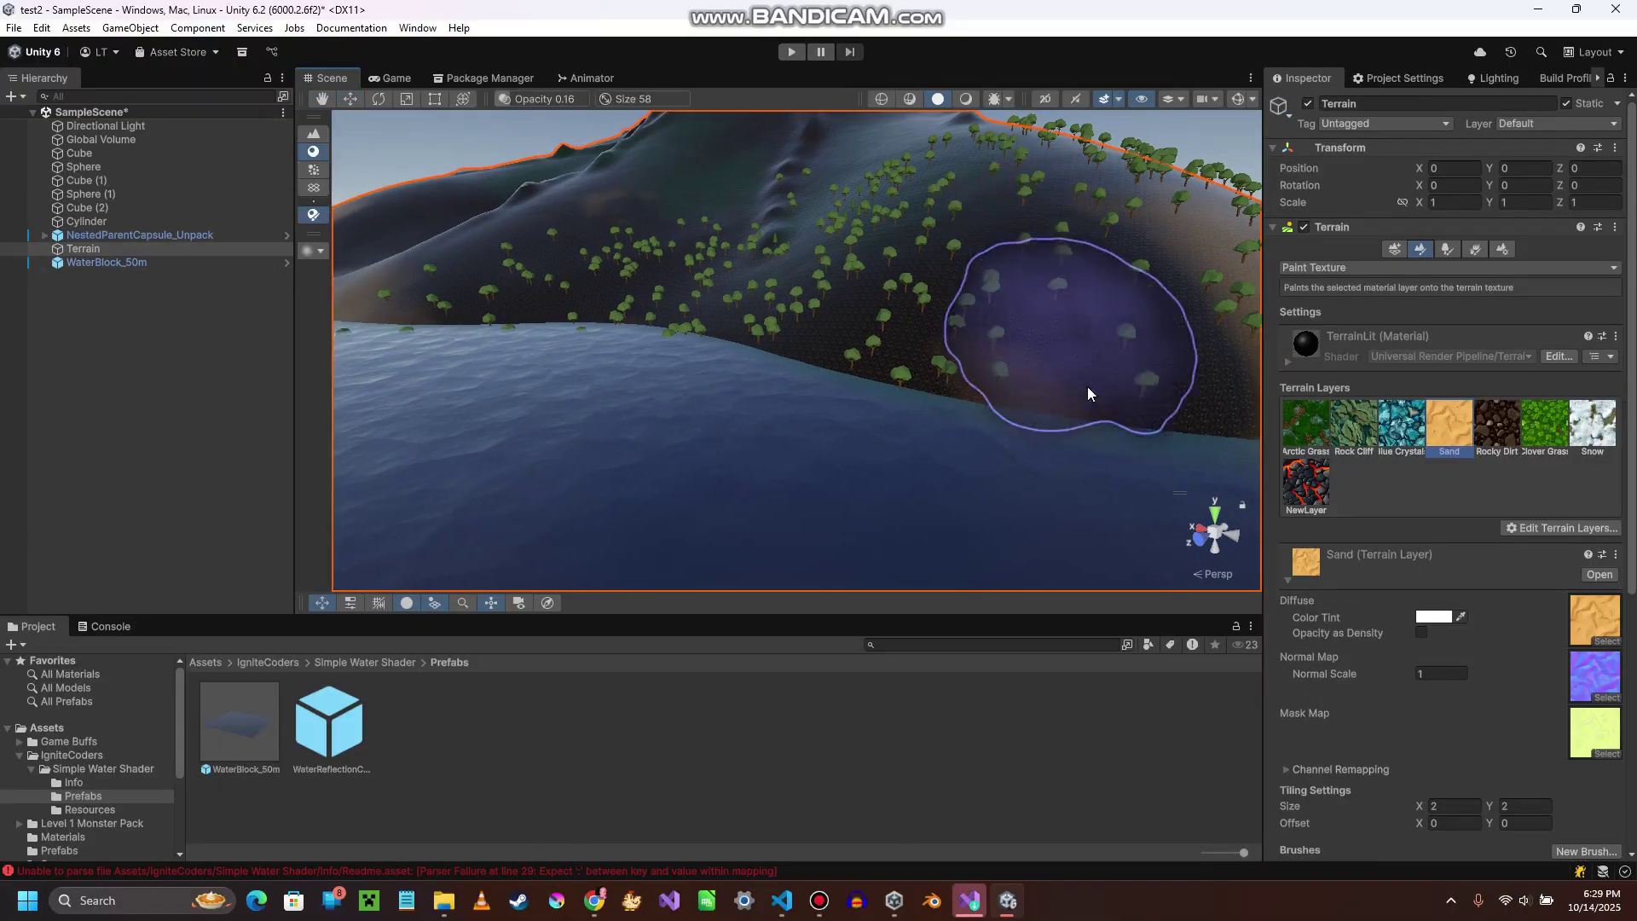
pyautogui.hotkey('shift', 's')
pyautogui.moveTo(1114, 464)
pyautogui.mouseDown(button='right')
pyautogui.moveTo(1096, 504)
pyautogui.moveTo(1117, 483)
pyautogui.moveTo(1102, 427)
pyautogui.mouseUp(button='right')
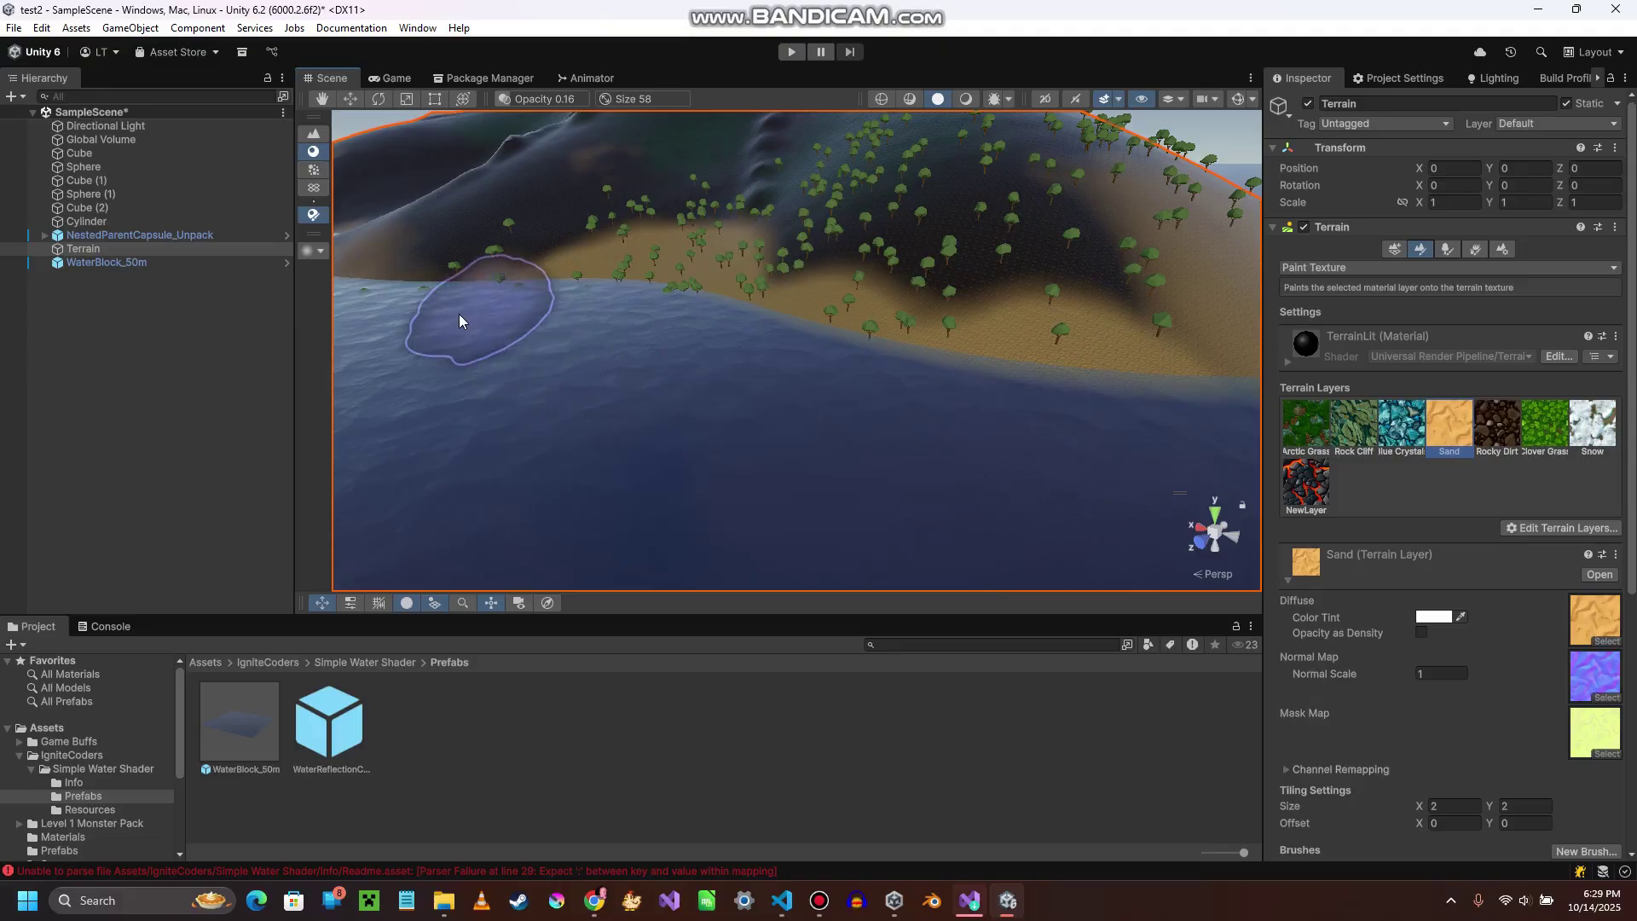
# - Switch to Paint Trees with Tree_03, set the brush size to 65 and erase the trees on the newly sanded beach
pyautogui.moveTo(412, 447); pyautogui.dragTo(202, 395, button='right')
pyautogui.press('w')
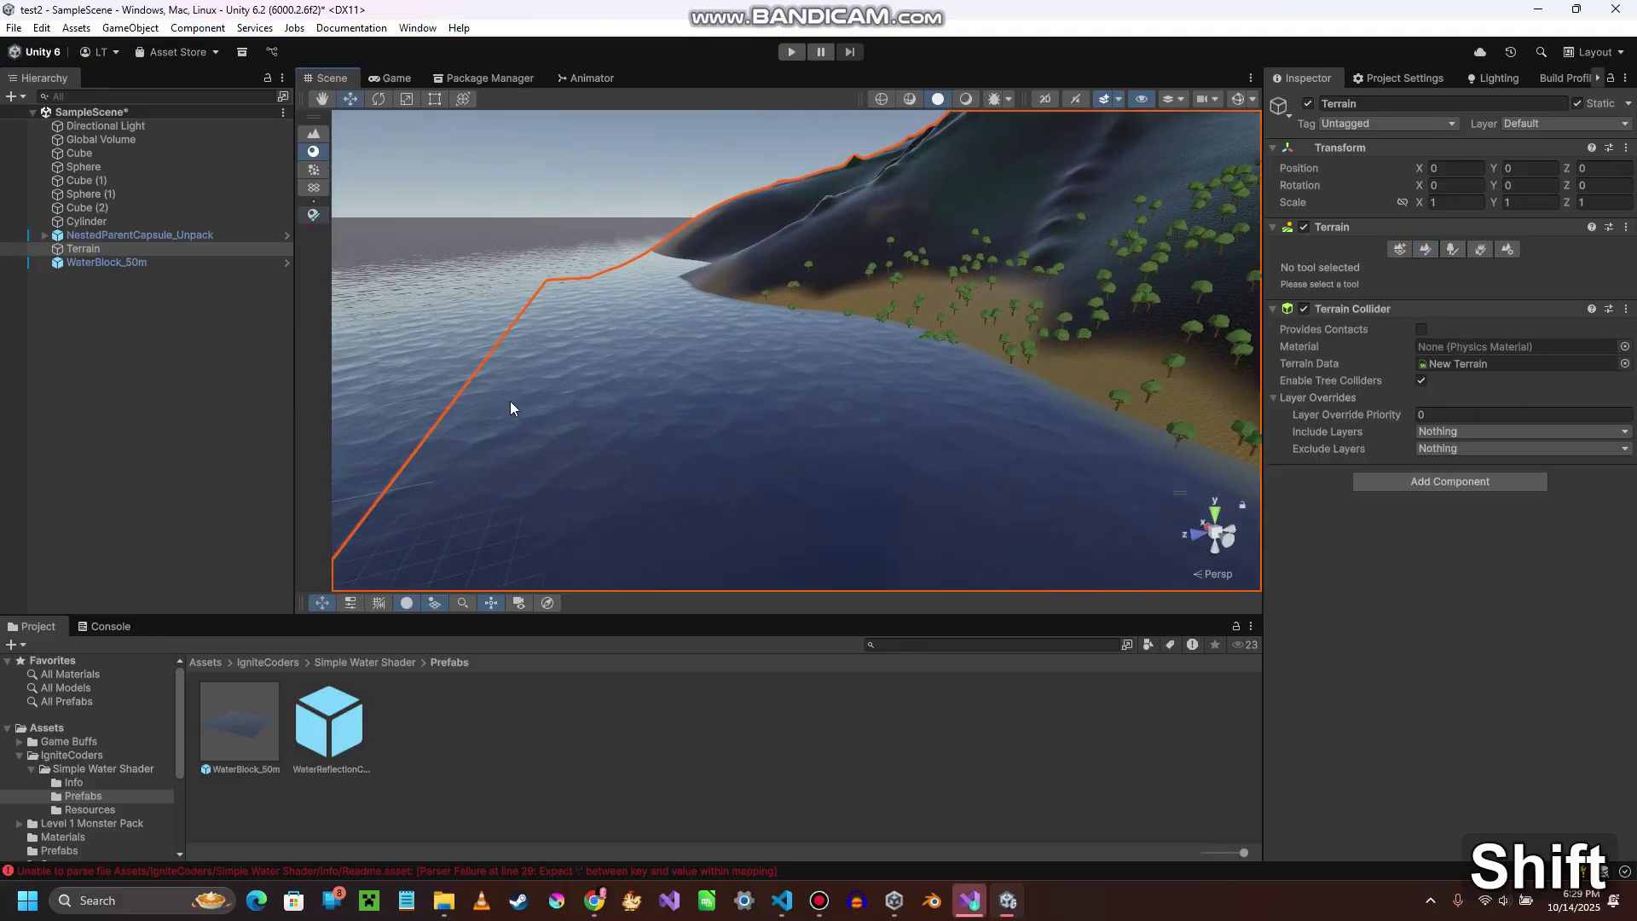
pyautogui.click(1426, 250)
pyautogui.click(1432, 267)
pyautogui.click(1449, 247)
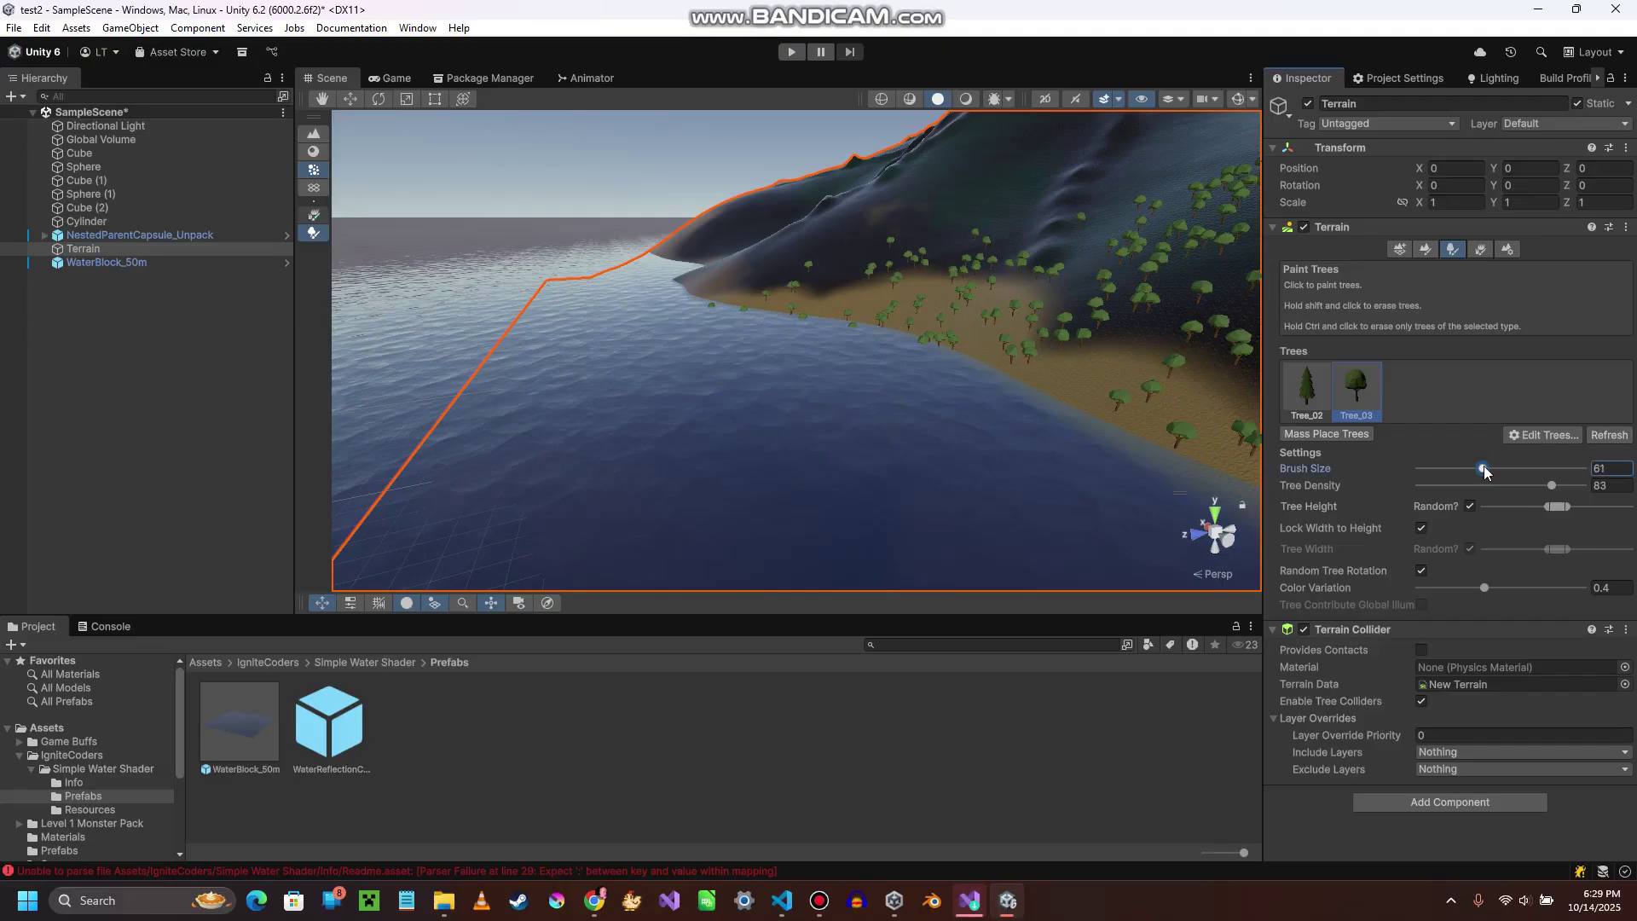
pyautogui.moveTo(1484, 470); pyautogui.dragTo(1487, 469)
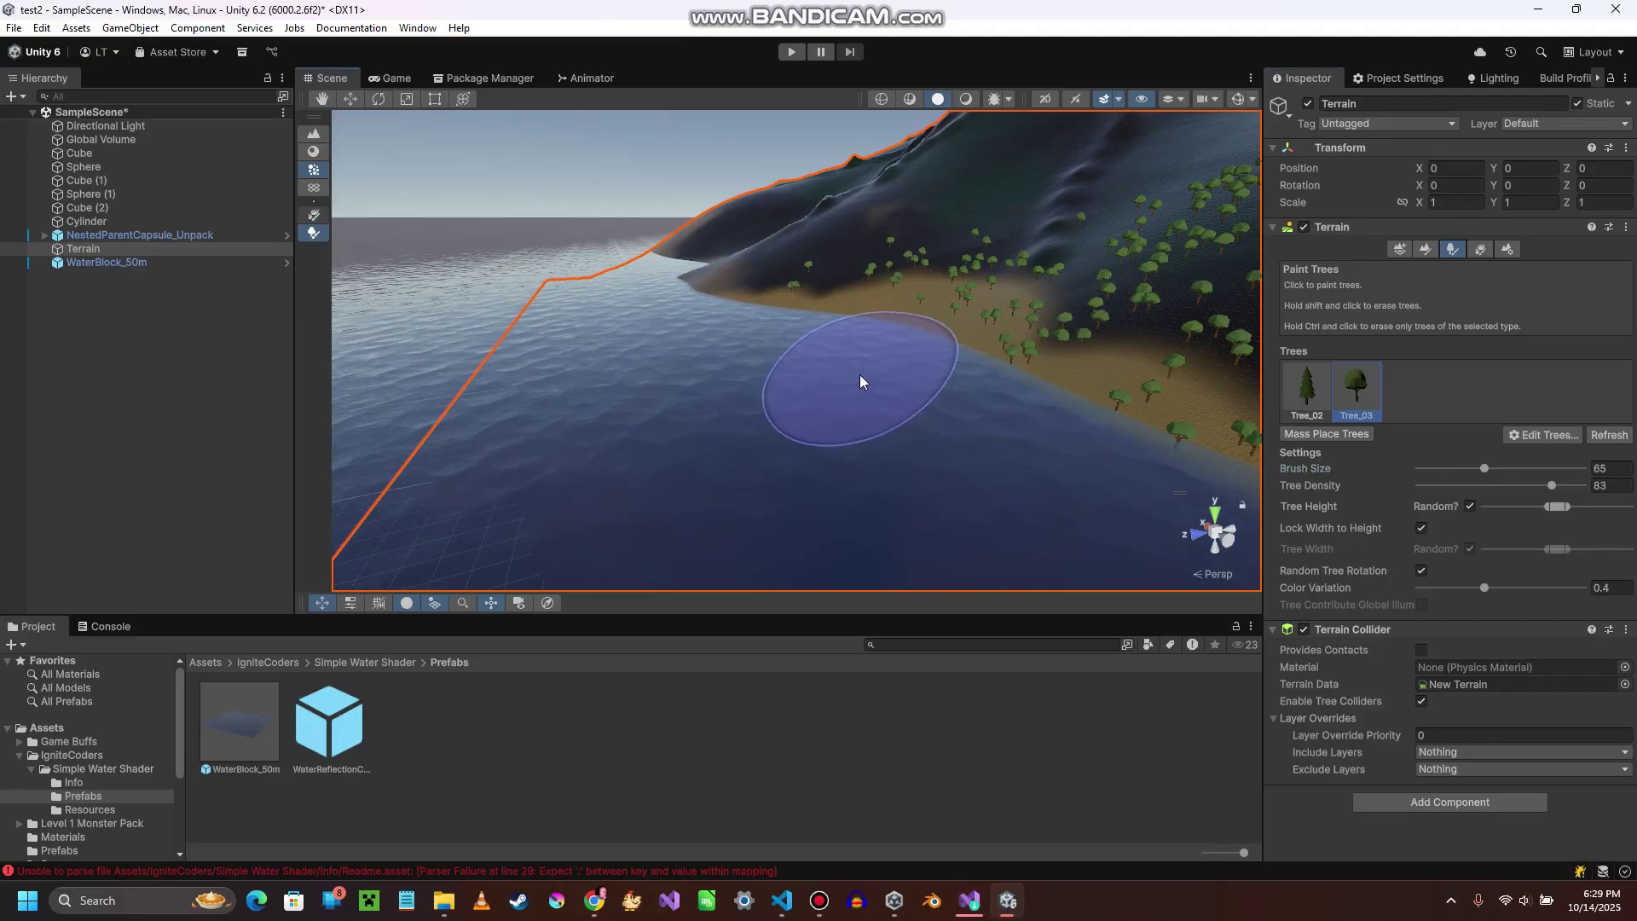
pyautogui.moveTo(918, 510)
pyautogui.mouseDown(button='right')
pyautogui.moveTo(1138, 521)
pyautogui.moveTo(859, 522)
pyautogui.moveTo(924, 512)
pyautogui.mouseUp(button='right')
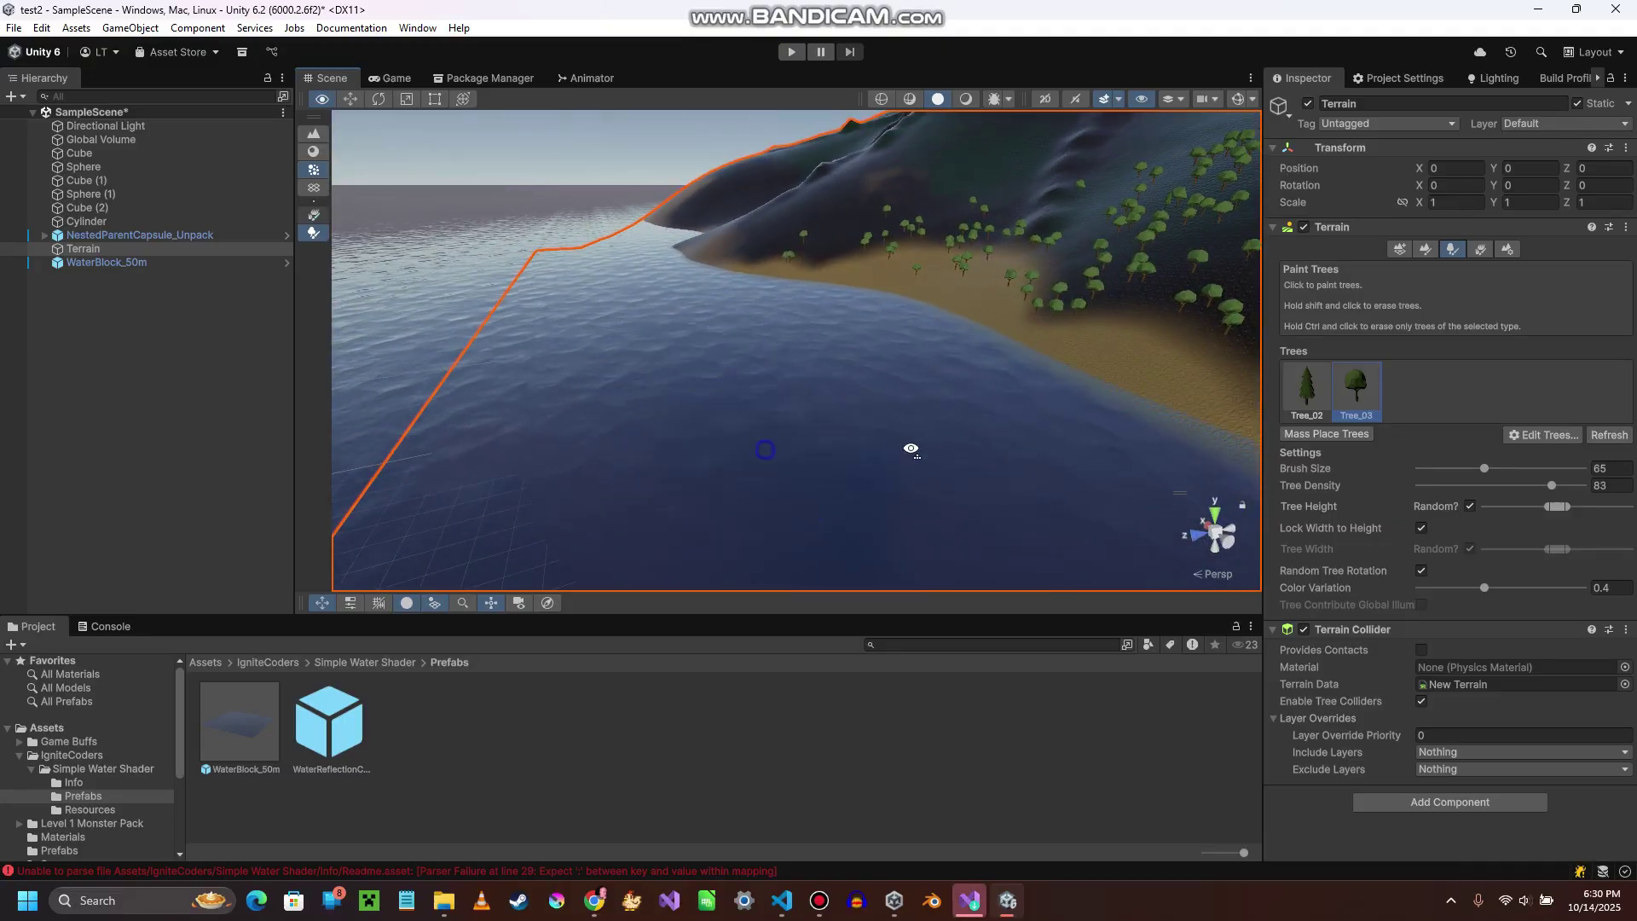
# - Erase the trees at the water's edge on the sandy bay below the dark ridge
pyautogui.hotkey('shift', 'w')
pyautogui.moveTo(911, 452)
pyautogui.mouseDown(button='right')
pyautogui.moveTo(775, 413)
pyautogui.moveTo(749, 376)
pyautogui.moveTo(784, 355)
pyautogui.moveTo(1040, 479)
pyautogui.moveTo(895, 504)
pyautogui.moveTo(891, 478)
pyautogui.moveTo(963, 479)
pyautogui.mouseUp(button='right')
pyautogui.hotkey('shift', 'a')
pyautogui.hotkey('shift', 's')
pyautogui.hotkey('shift', 'd')
pyautogui.hotkey('shift', 'w')
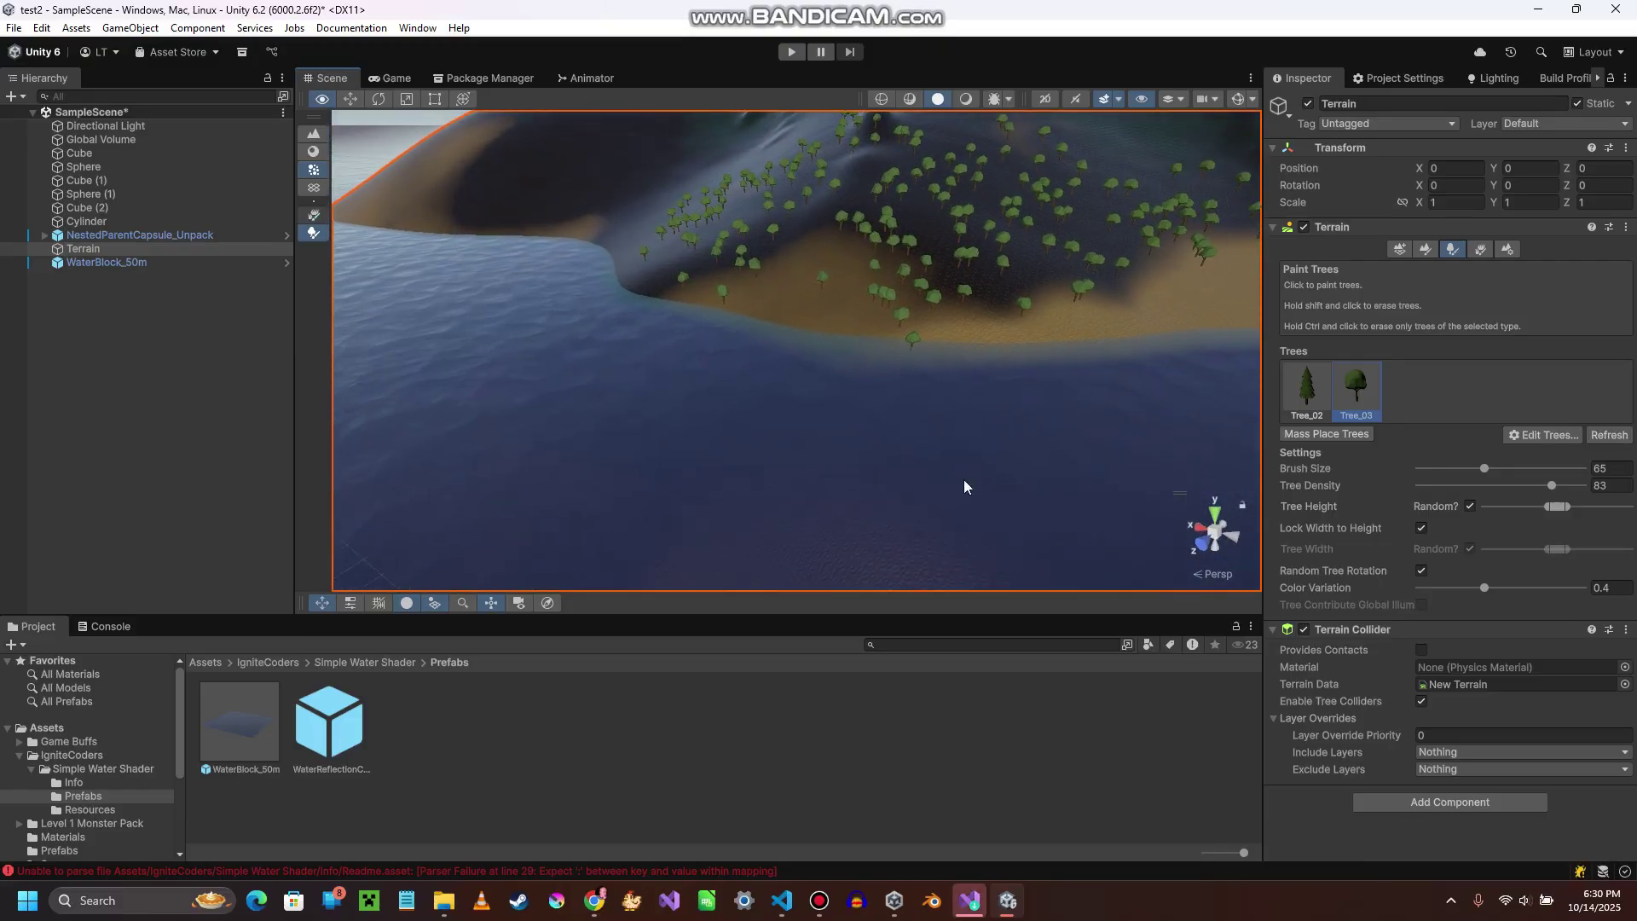
pyautogui.press('shift')
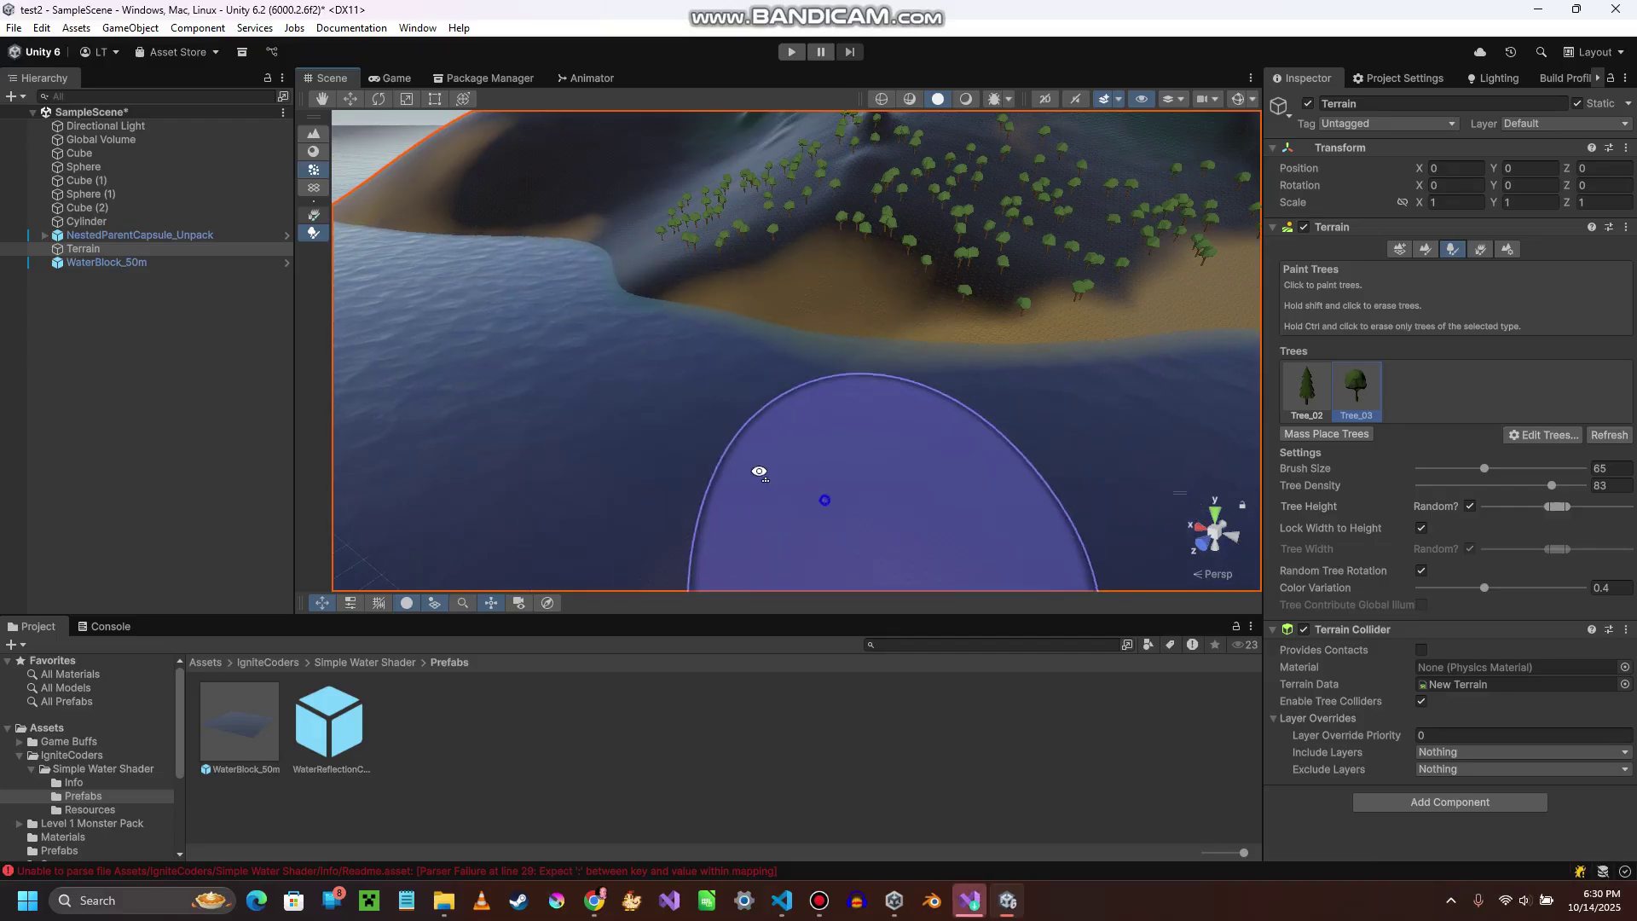
# - Work around the rest of the island's shore, erasing the trees closest to the water
pyautogui.press('a')
pyautogui.press('w')
pyautogui.moveTo(757, 468)
pyautogui.mouseDown(button='right')
pyautogui.moveTo(979, 471)
pyautogui.moveTo(931, 468)
pyautogui.mouseUp(button='right')
pyautogui.press('shift')
pyautogui.moveTo(739, 453)
pyautogui.mouseDown(button='right')
pyautogui.moveTo(610, 427)
pyautogui.moveTo(901, 378)
pyautogui.moveTo(1111, 384)
pyautogui.moveTo(1133, 376)
pyautogui.moveTo(932, 384)
pyautogui.moveTo(979, 347)
pyautogui.moveTo(1169, 339)
pyautogui.moveTo(1092, 406)
pyautogui.moveTo(1447, 380)
pyautogui.moveTo(1594, 412)
pyautogui.moveTo(35, 420)
pyautogui.mouseUp(button='right')
pyautogui.hotkey('shift', 'w')
pyautogui.hotkey('shift', 'a')
pyautogui.hotkey('shift', 'w')
pyautogui.hotkey('shift', 'a')
pyautogui.hotkey('shift', 's')
pyautogui.hotkey('shift', 'a')
pyautogui.hotkey('shift', 'w')
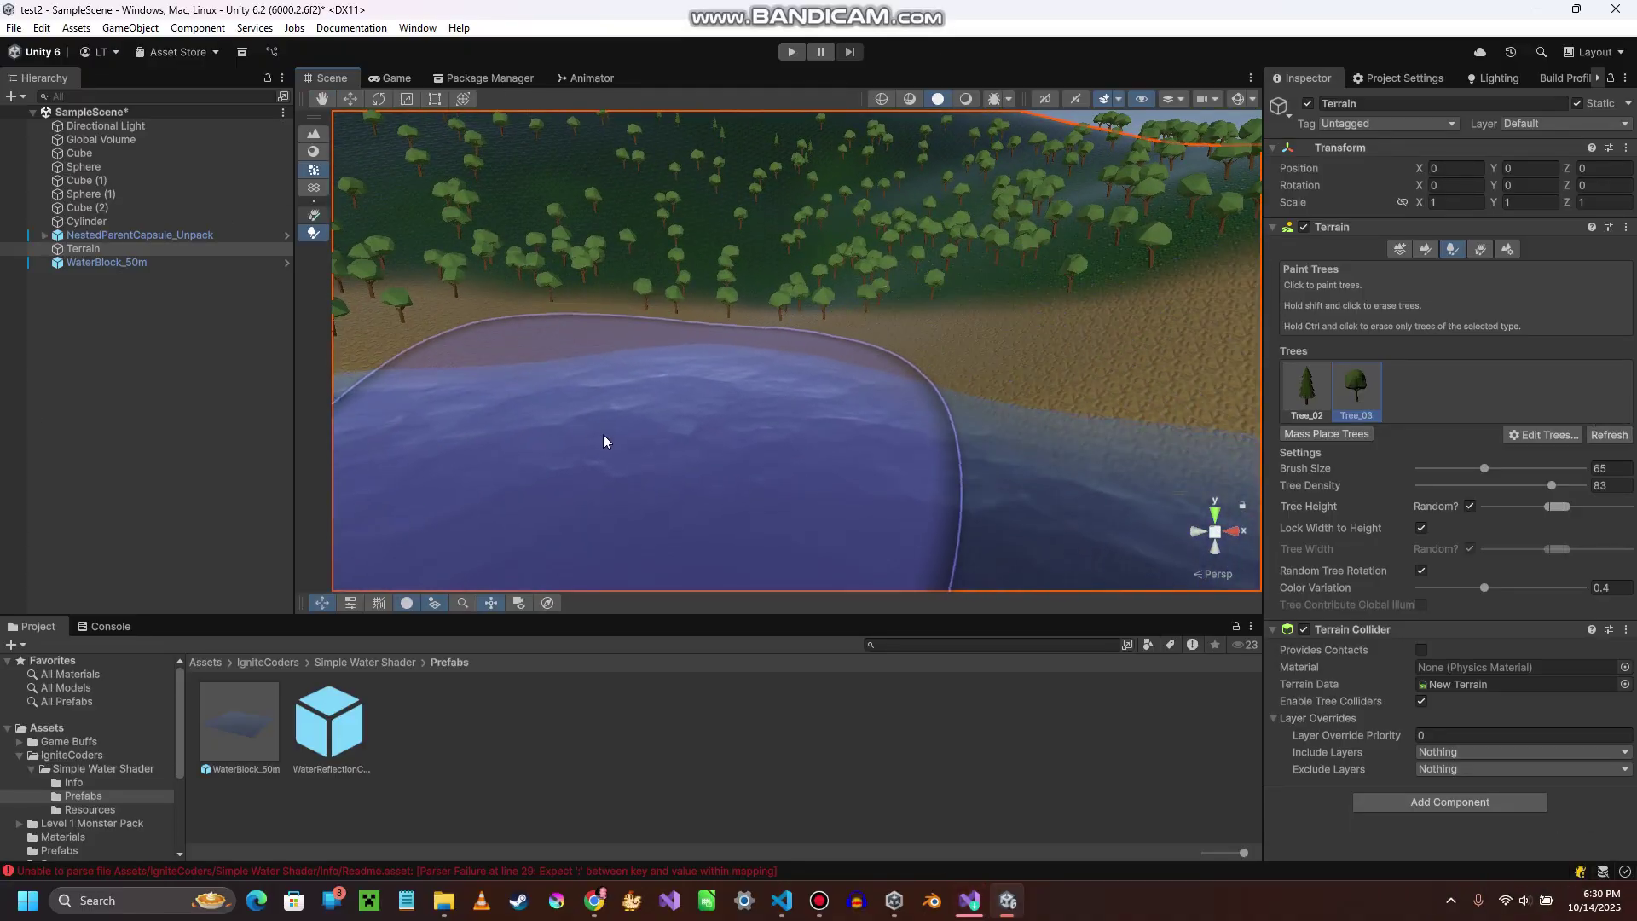
pyautogui.moveTo(632, 470)
pyautogui.mouseDown(button='right')
pyautogui.moveTo(465, 443)
pyautogui.moveTo(329, 446)
pyautogui.mouseUp(button='right')
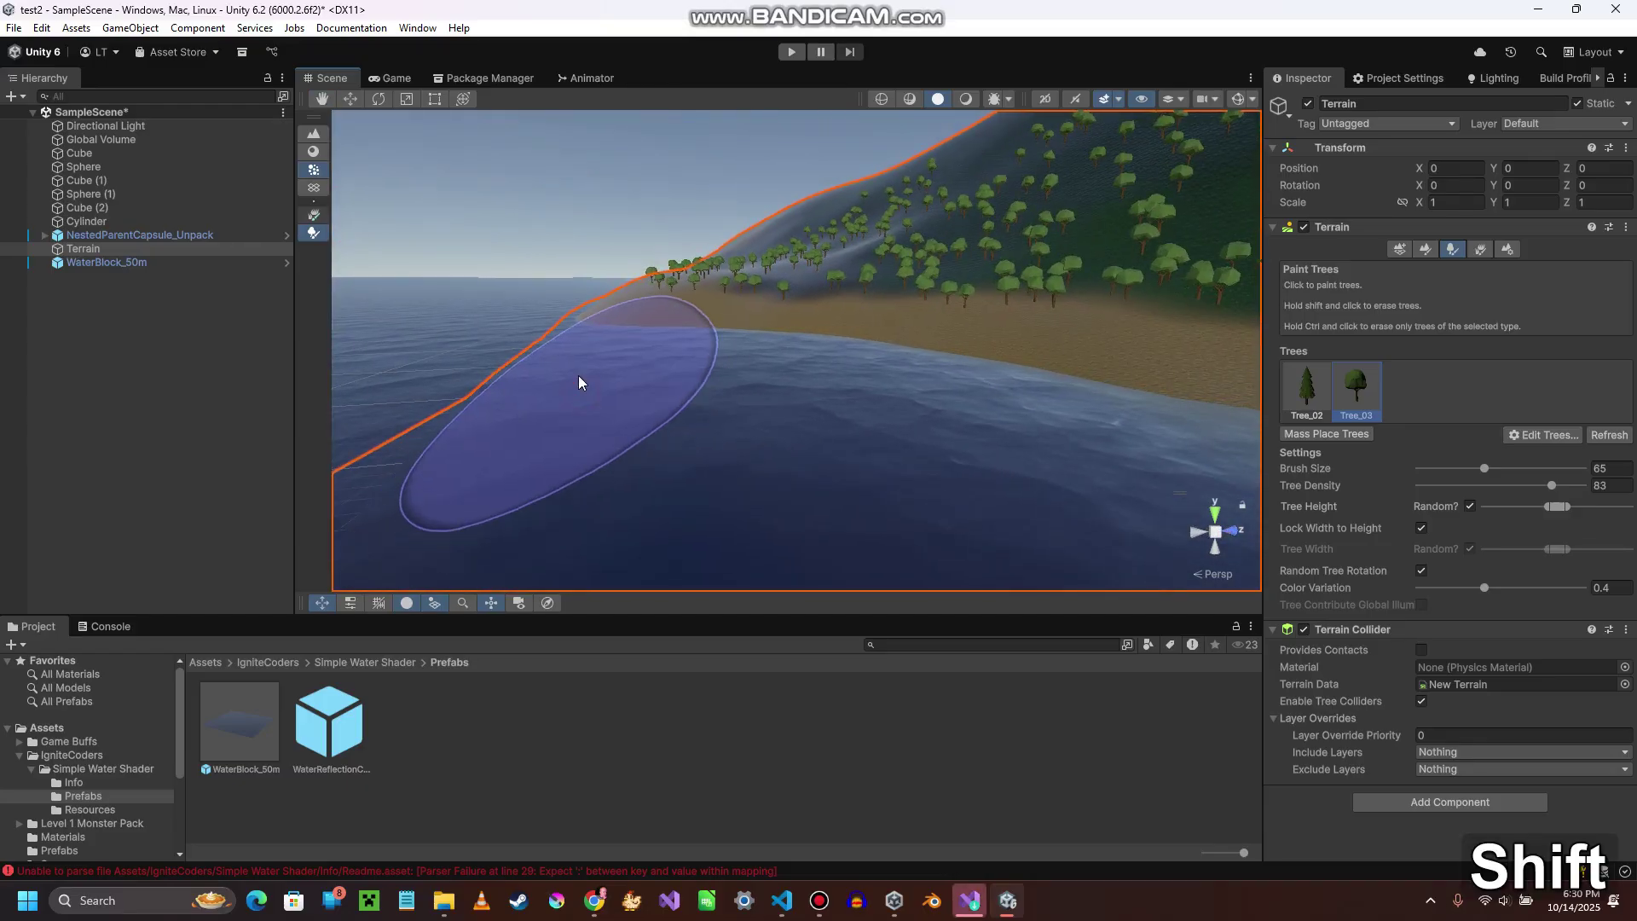
pyautogui.hotkey('shift', 'w')
pyautogui.moveTo(569, 389)
pyautogui.mouseDown(button='right')
pyautogui.moveTo(511, 321)
pyautogui.moveTo(997, 381)
pyautogui.moveTo(873, 489)
pyautogui.moveTo(778, 509)
pyautogui.moveTo(679, 489)
pyautogui.moveTo(713, 503)
pyautogui.moveTo(701, 409)
pyautogui.mouseUp(button='right')
pyautogui.hotkey('shift', 's')
pyautogui.hotkey('shift', 'd')
pyautogui.hotkey('shift', 'a')
pyautogui.hotkey('shift', 'w')
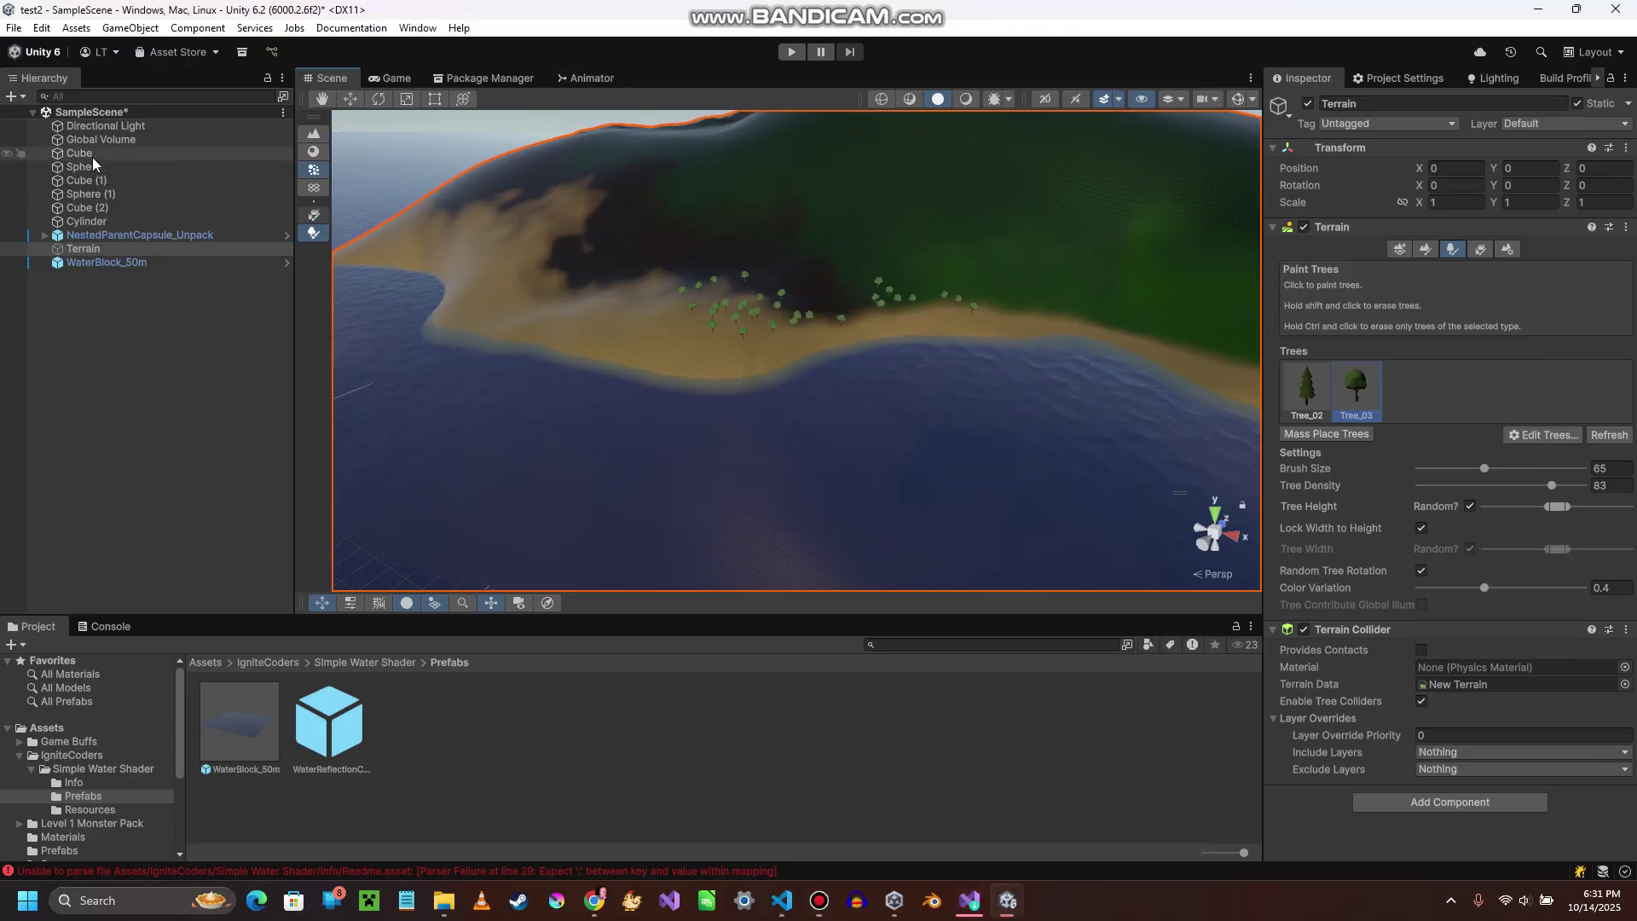
# - Focus on NestedParentCapsule_Unpack and survey the surrounding terrain up to a grassy clearing between the round trees and the pines
pyautogui.click(113, 236)
pyautogui.doubleClick(113, 236)
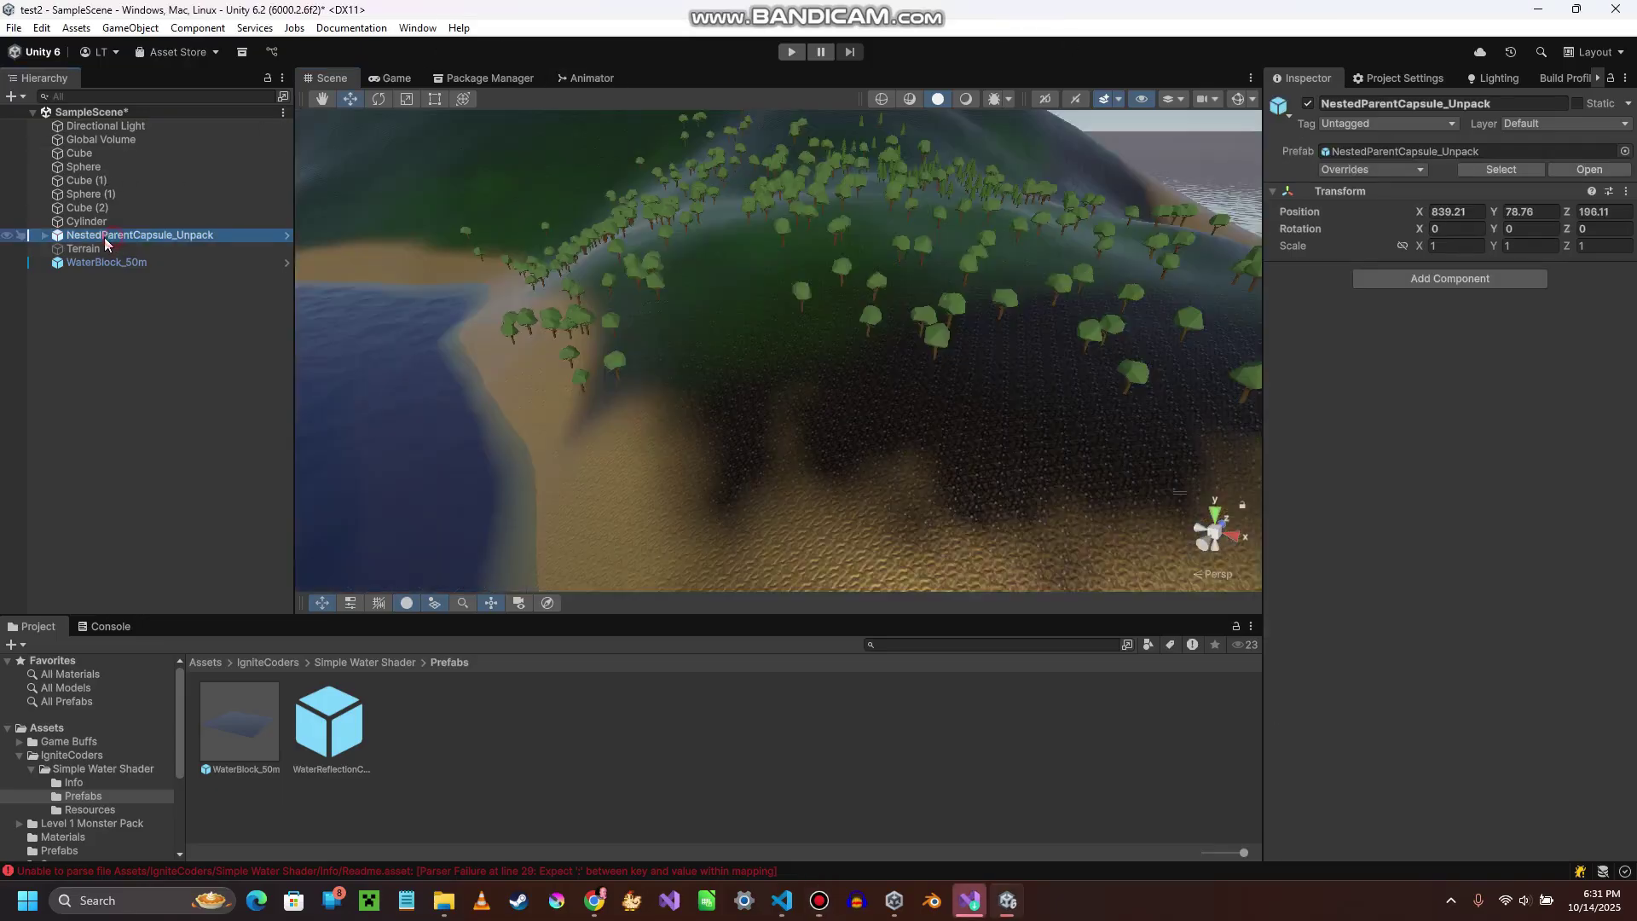
pyautogui.moveTo(536, 299); pyautogui.dragTo(363, 253, button='right')
pyautogui.press('shift')
pyautogui.press('shift')
pyautogui.moveTo(953, 392); pyautogui.dragTo(38, 404, button='right')
pyautogui.hotkey('shift', 's')
pyautogui.hotkey('shift', 'a')
pyautogui.hotkey('shift', 'd')
pyautogui.hotkey('shift', 'a')
pyautogui.press('shift')
pyautogui.hotkey('shift', 'a')
pyautogui.hotkey('shift', 'w')
pyautogui.press('w')
pyautogui.press('a')
pyautogui.hotkey('shift', 'd')
pyautogui.press('w')
pyautogui.press('w')
pyautogui.hotkey('shift', 'd')
pyautogui.hotkey('shift', 'w')
pyautogui.moveTo(1622, 413); pyautogui.dragTo(1101, 298, button='right')
pyautogui.hotkey('shift', 'd')
pyautogui.hotkey('shift', 's')
pyautogui.hotkey('shift', 'w')
pyautogui.hotkey('shift', 'a')
pyautogui.hotkey('shift', 'd')
pyautogui.press('d')
pyautogui.press('w')
pyautogui.moveTo(1023, 483); pyautogui.dragTo(961, 542, button='right')
pyautogui.hotkey('shift', 'w')
pyautogui.press('a')
pyautogui.press('w')
pyautogui.press('w')
pyautogui.press('a')
pyautogui.press('w')
pyautogui.press('a')
pyautogui.press('w')
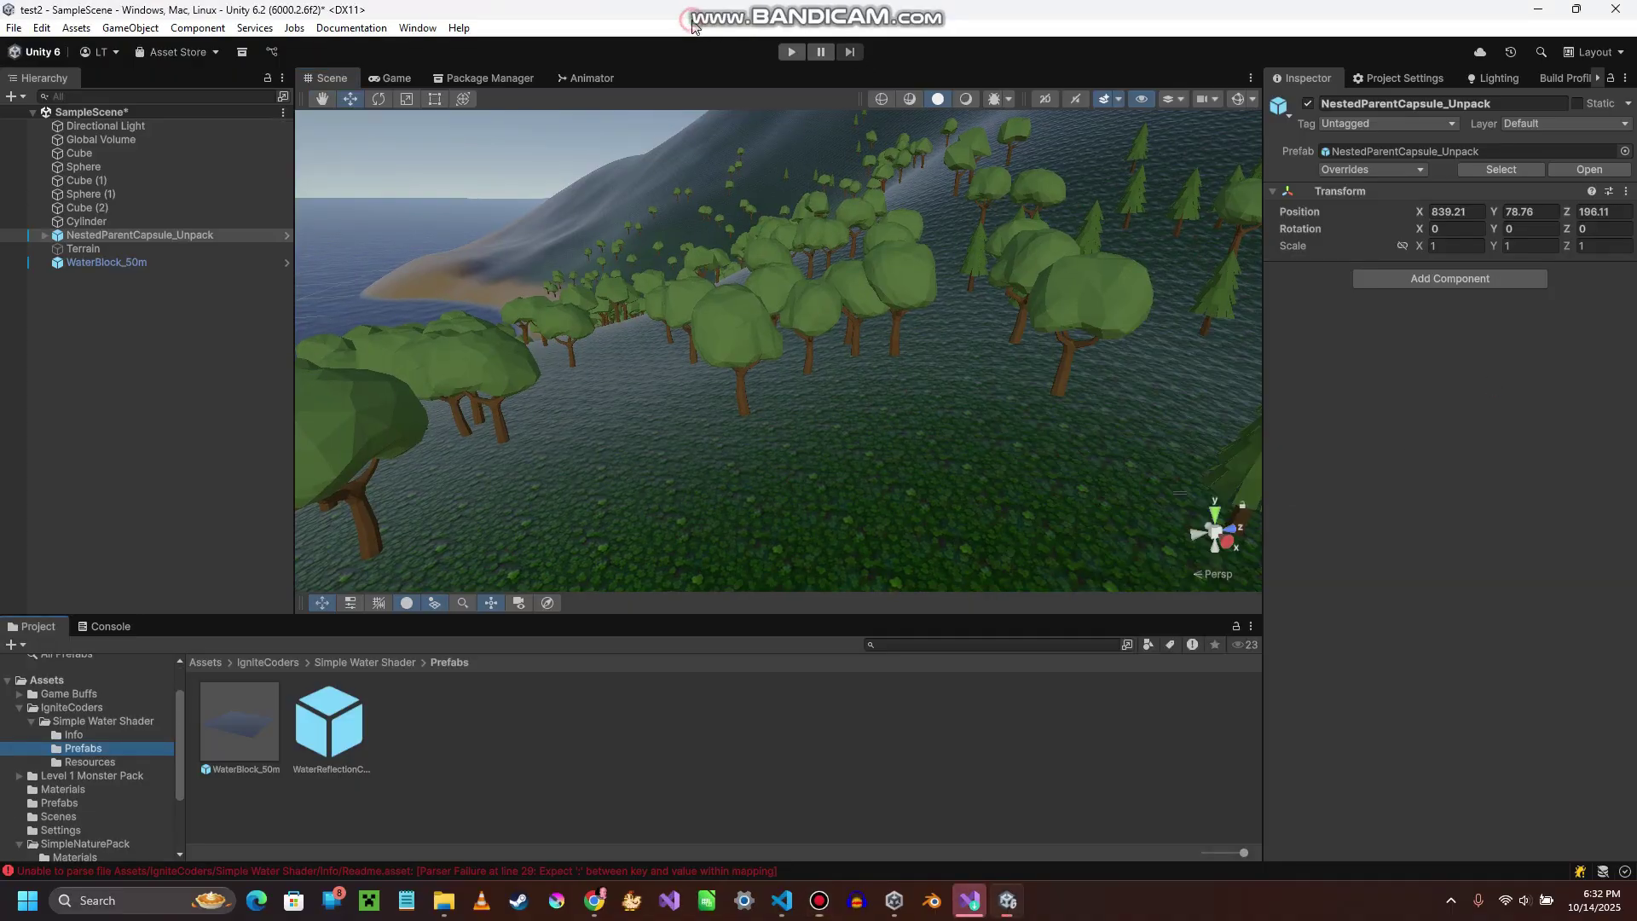
pyautogui.moveTo(881, 500); pyautogui.dragTo(981, 499, button='right')
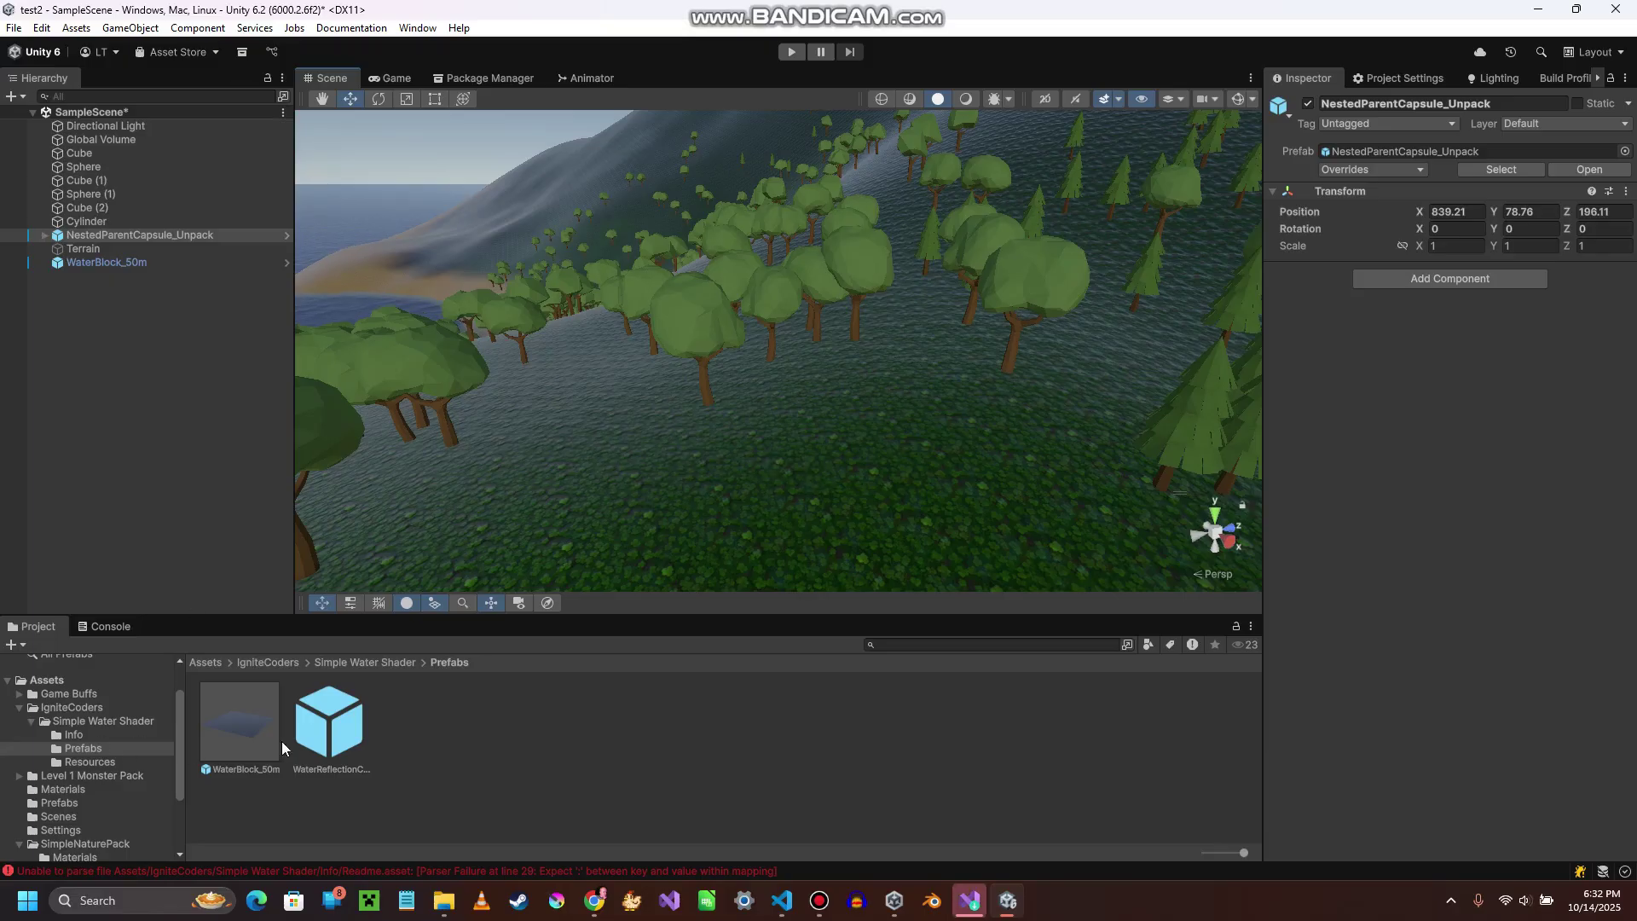
# - Place the Mushroom_01 prefab from the SimpleNaturePack Prefabs folder on the grassy clearing in front of the trees
pyautogui.moveTo(180, 731); pyautogui.dragTo(171, 782)
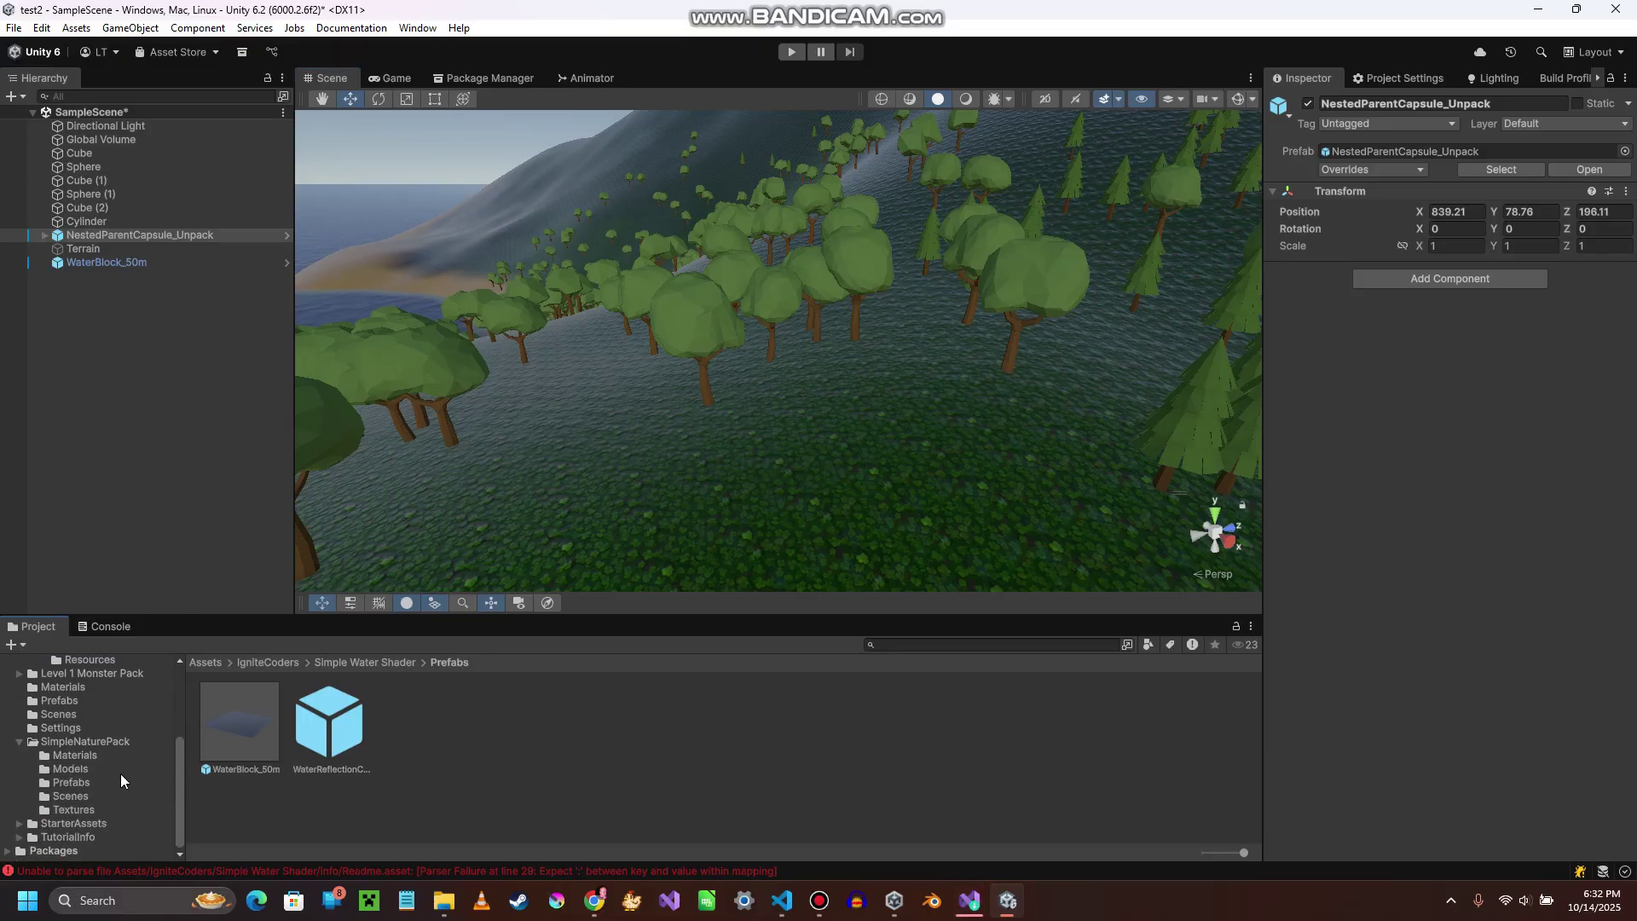
pyautogui.click(67, 782)
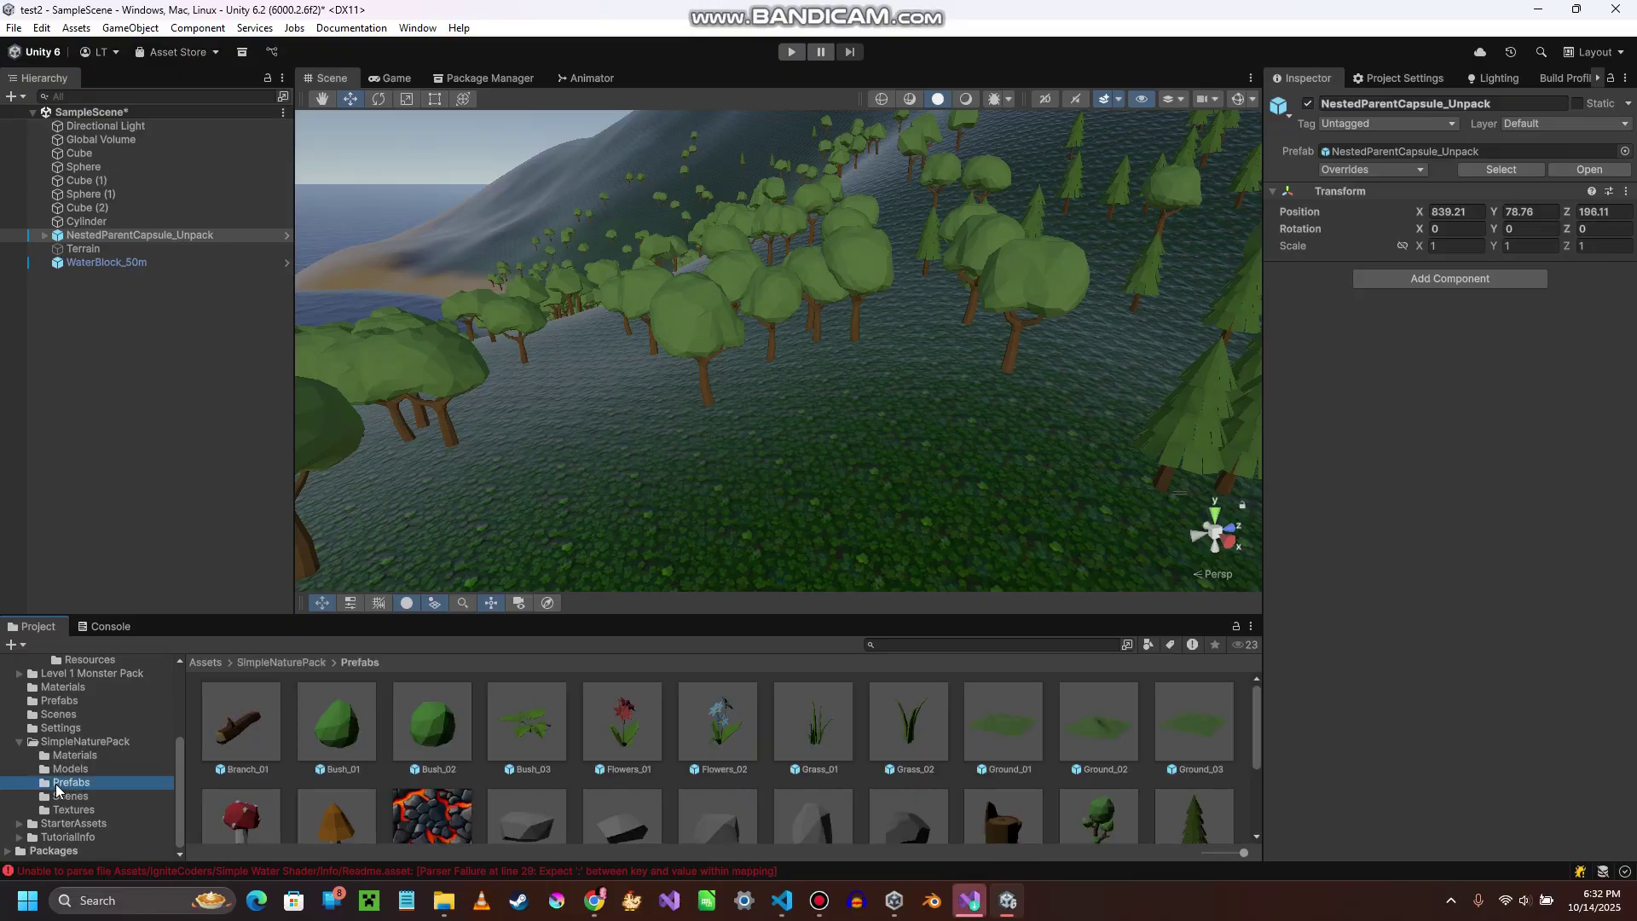
pyautogui.scroll(-2, 460, 809)
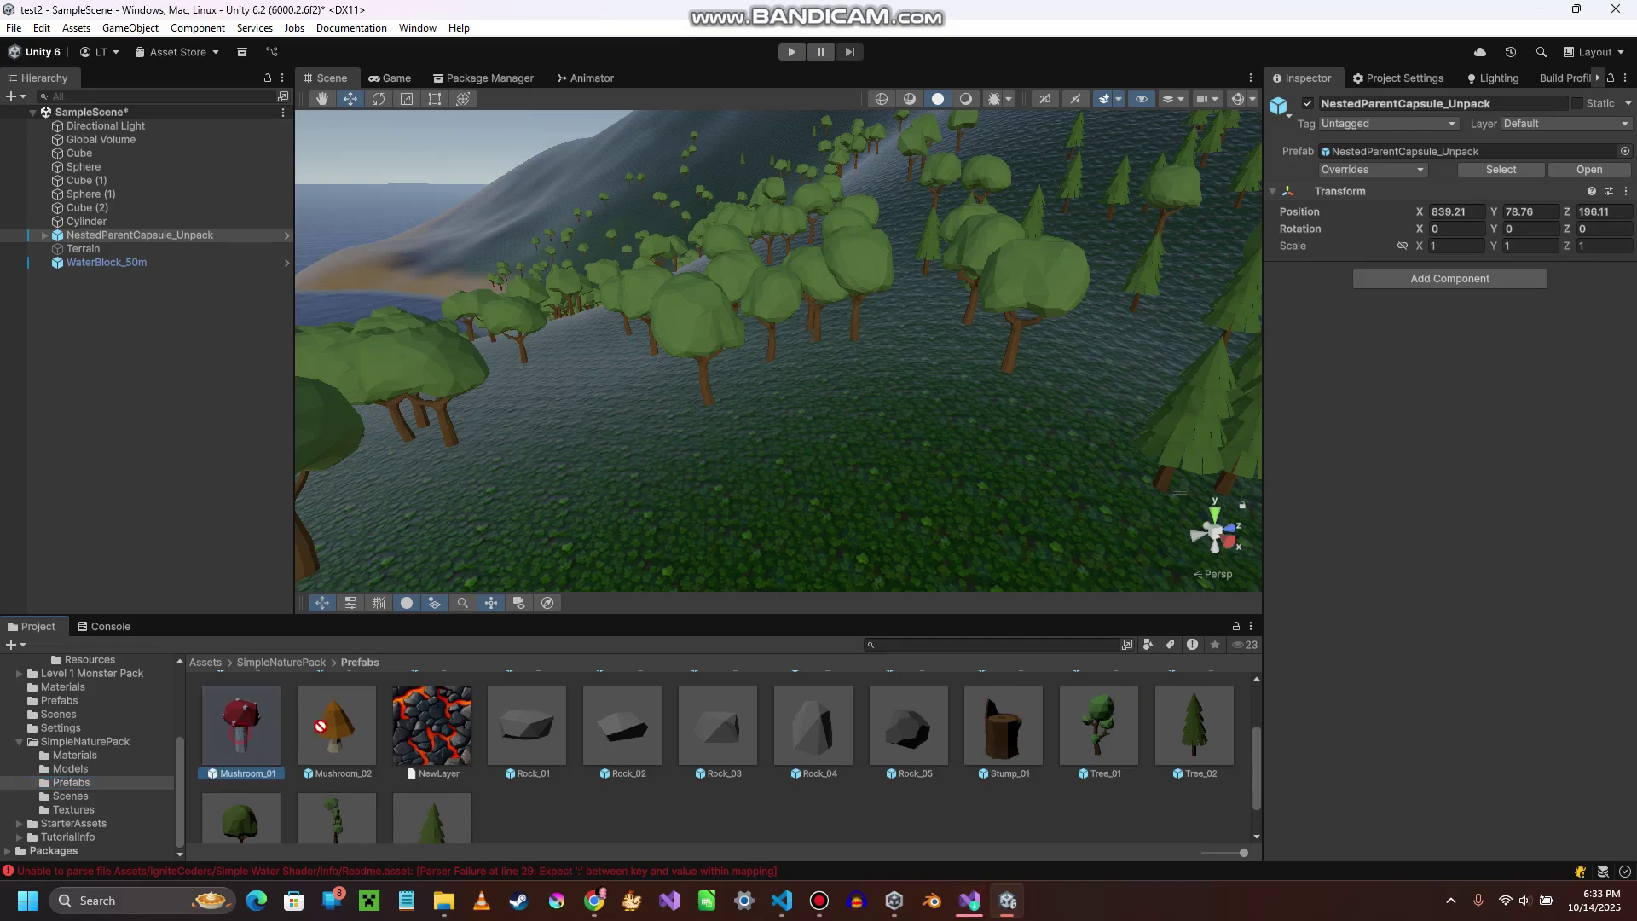
pyautogui.moveTo(321, 726); pyautogui.dragTo(840, 455)
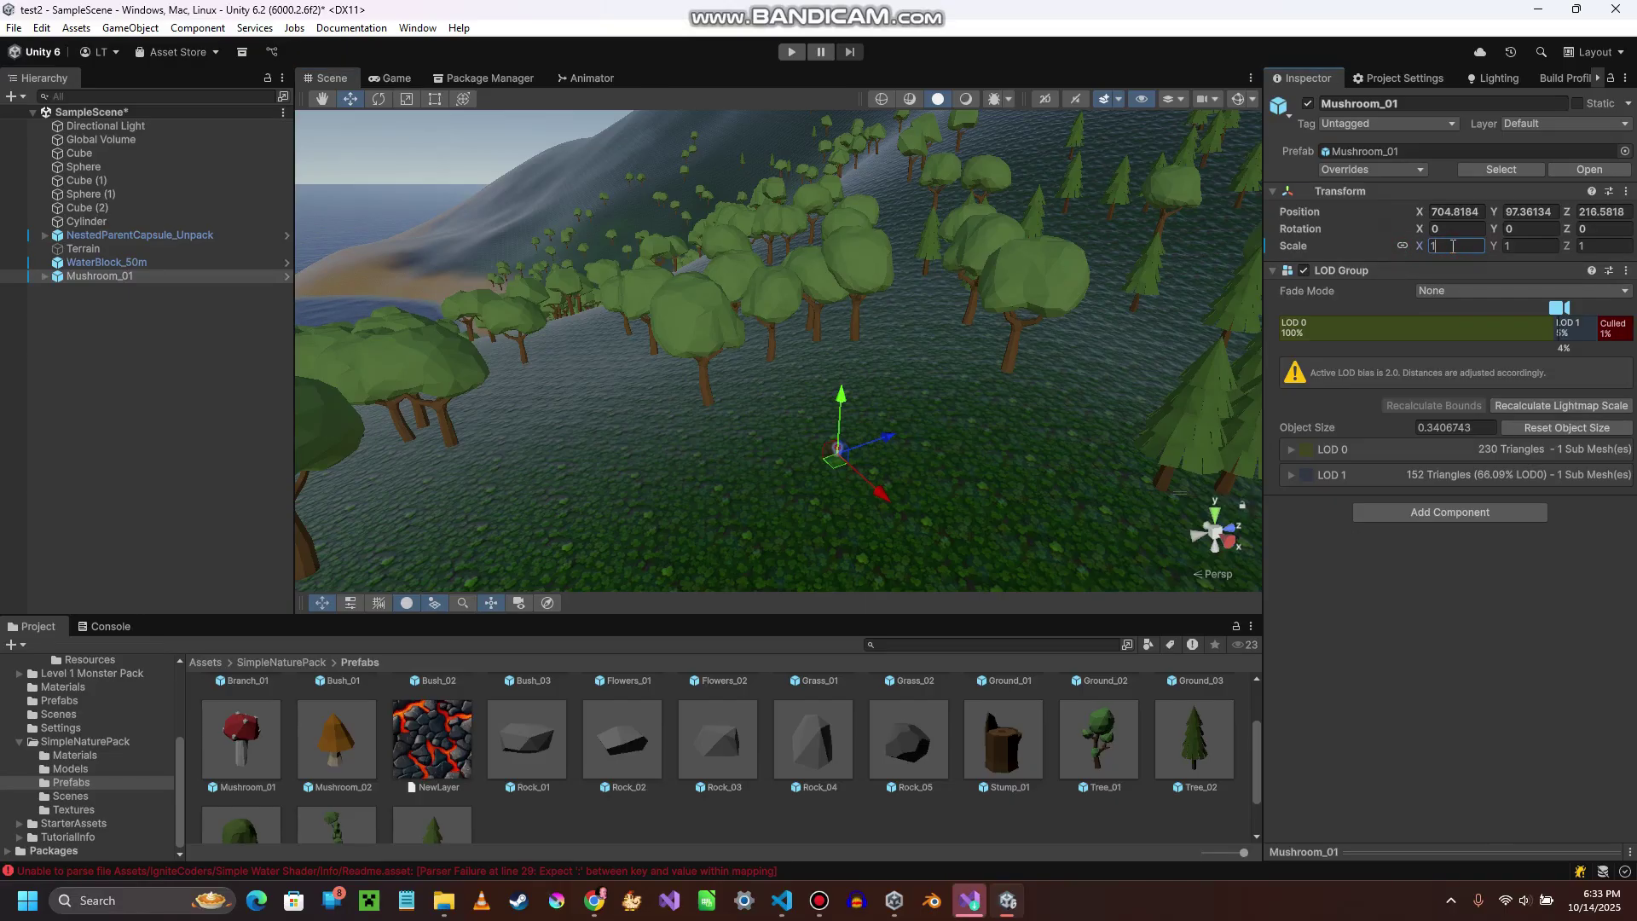
# - Set Mushroom_01's scale to 20 on all axes
pyautogui.press('a')
pyautogui.moveTo(1006, 392); pyautogui.dragTo(1400, 386, button='right')
pyautogui.press('shift')
pyautogui.press('d')
pyautogui.press('w')
pyautogui.press('d')
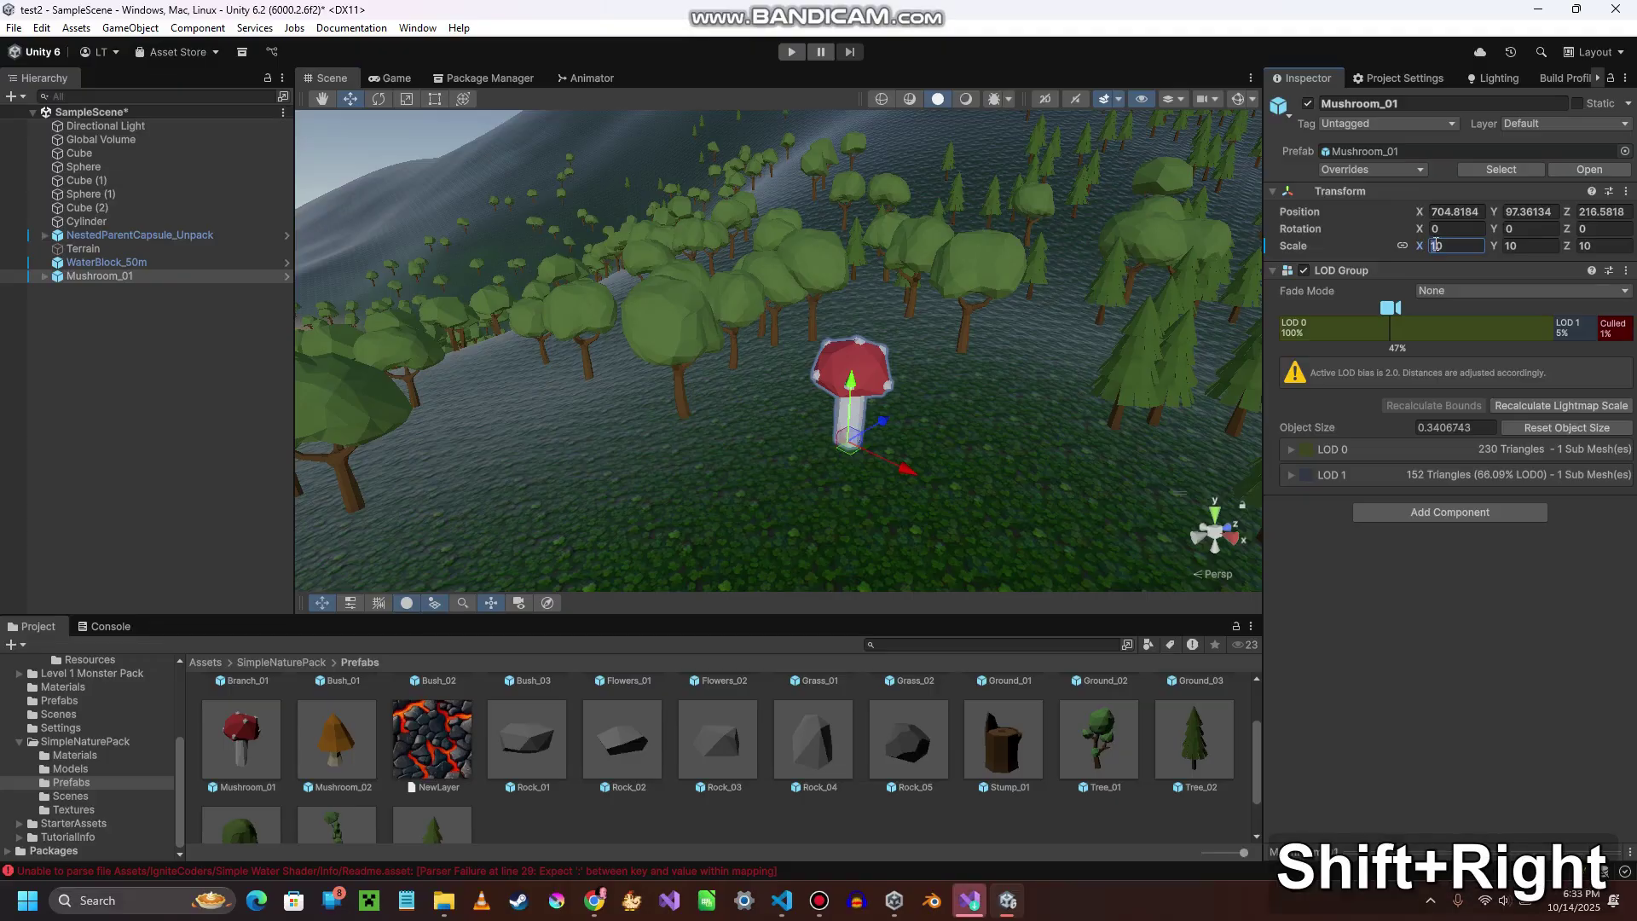
pyautogui.write('2')
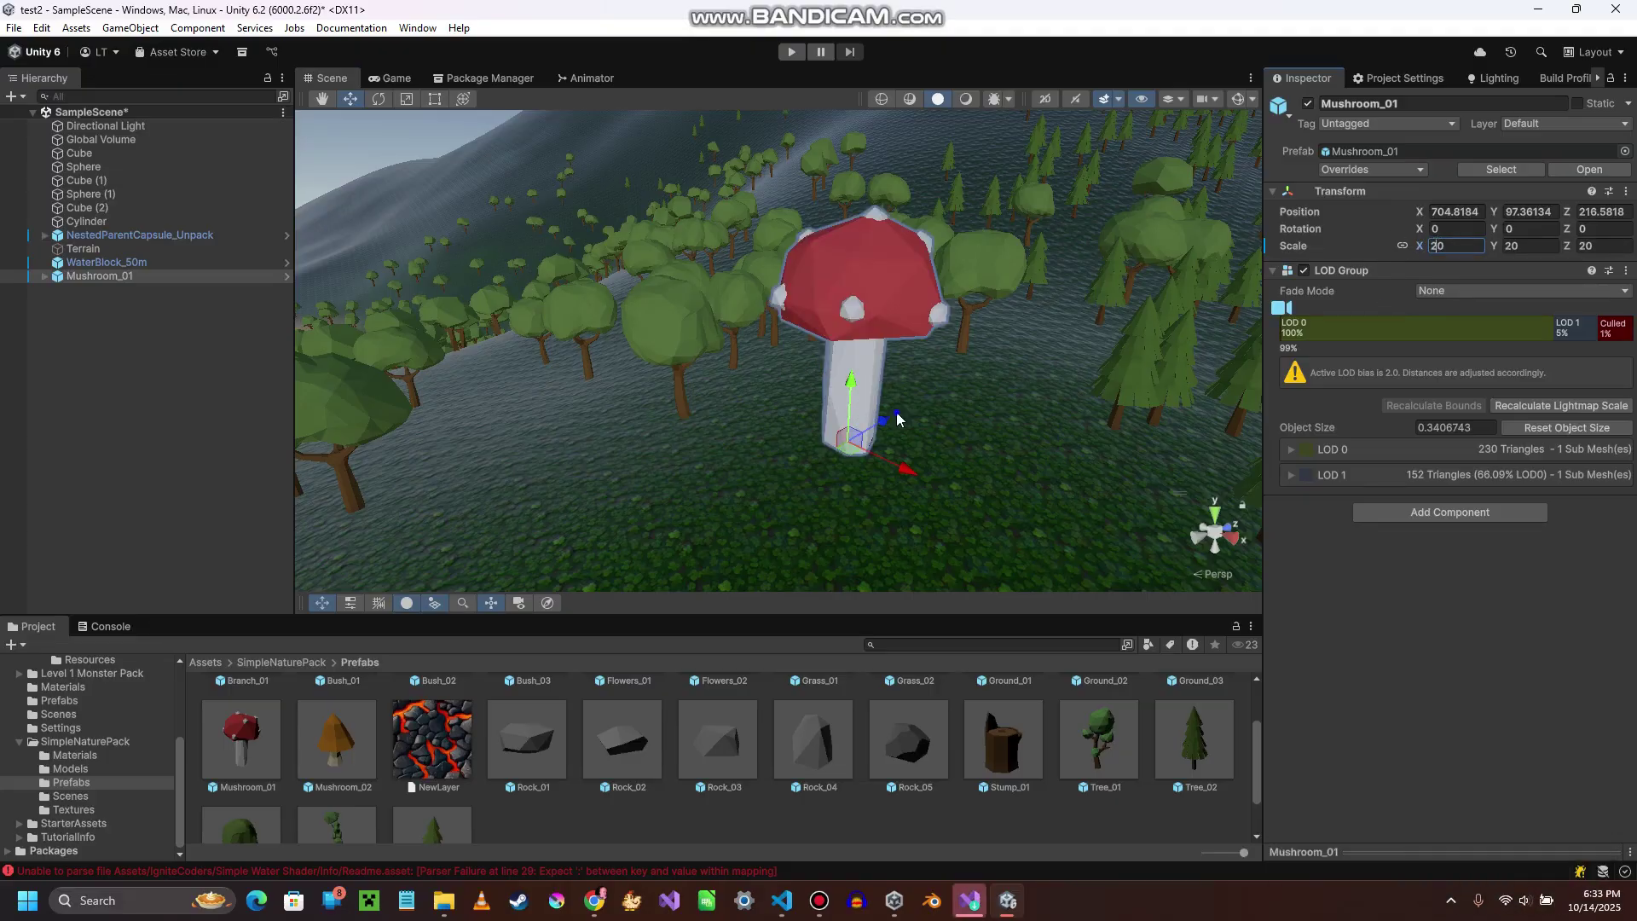
# - Inspect the enlarged mushroom's size and placement among the surrounding trees from several angles
pyautogui.press('a')
pyautogui.moveTo(898, 419); pyautogui.dragTo(759, 430, button='right')
pyautogui.press('d')
pyautogui.press('w')
pyautogui.press('d')
pyautogui.press('shift')
pyautogui.press('d')
pyautogui.press('w')
pyautogui.press('w')
pyautogui.hotkey('shift', 'a')
pyautogui.press('w')
pyautogui.press('a')
pyautogui.press('shift')
pyautogui.press('w')
pyautogui.press('d')
pyautogui.press('d')
pyautogui.press('w')
pyautogui.press('d')
# - Add a 3D sphere as a child of Mushroom_01 and name it DetectionSphere
pyautogui.click(44, 277)
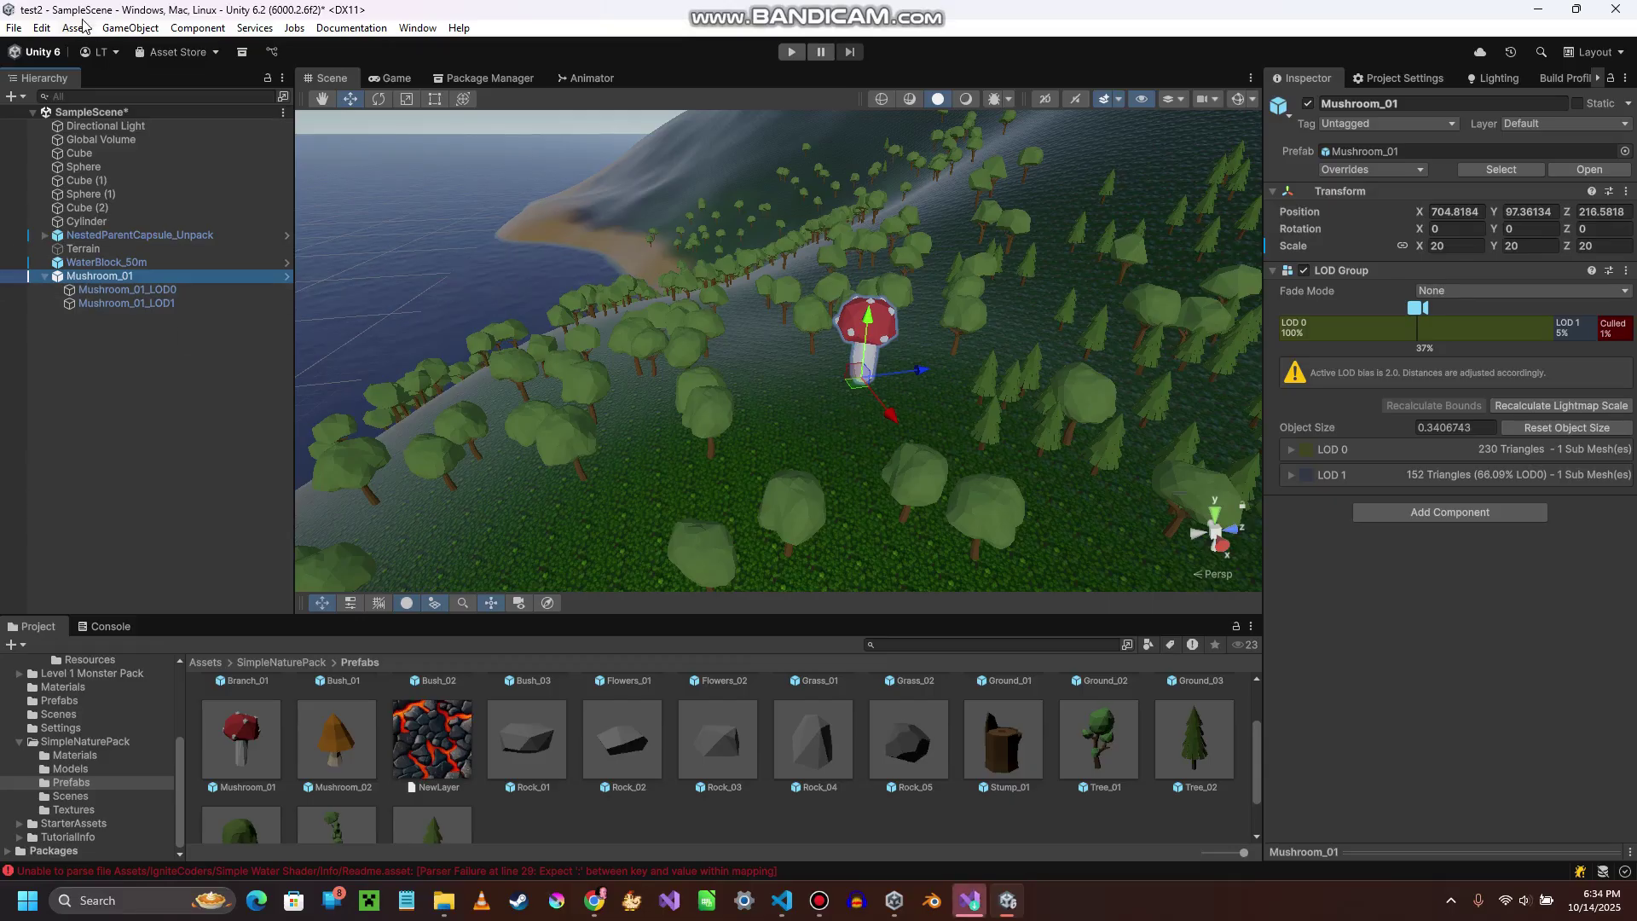
pyautogui.rightClick(93, 281)
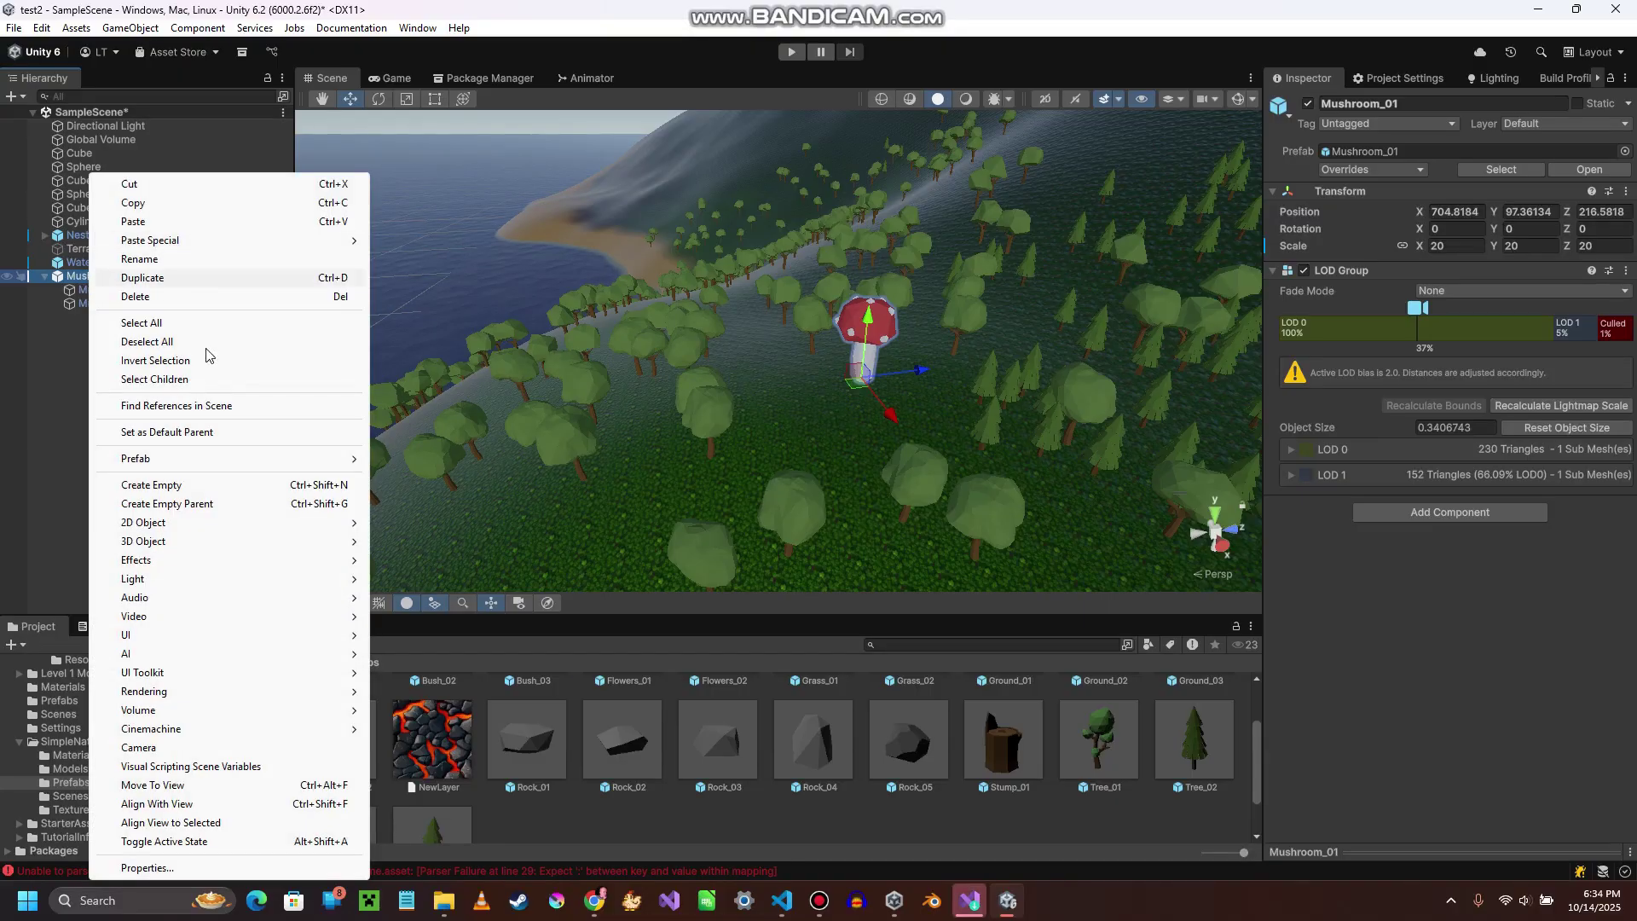
pyautogui.moveTo(204, 544)
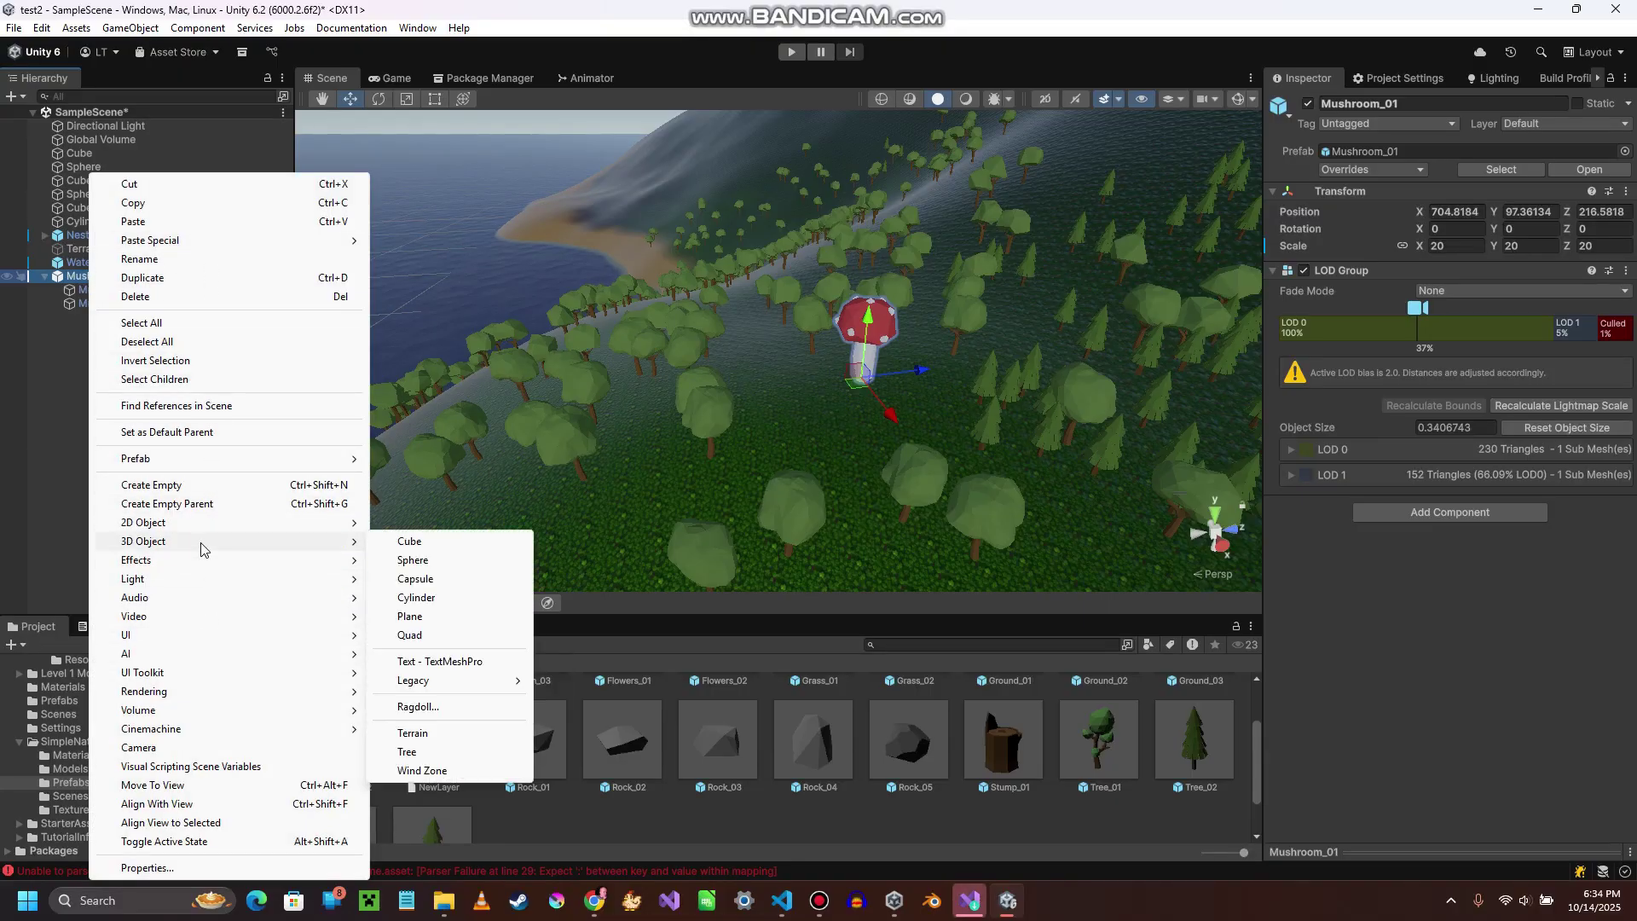
pyautogui.click(468, 562)
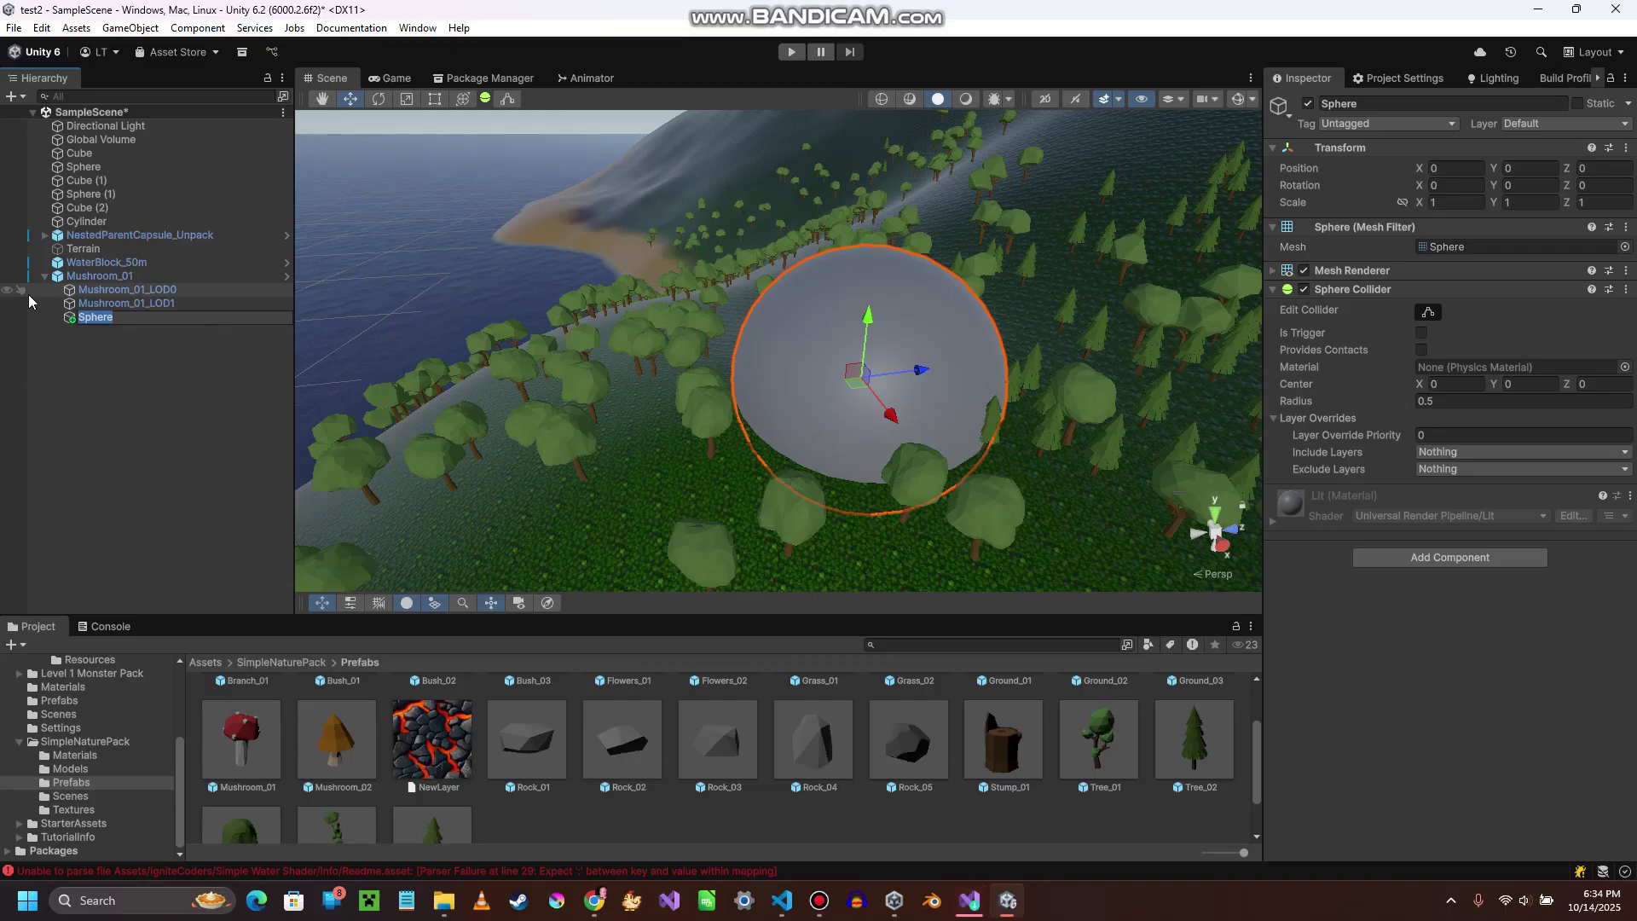
pyautogui.press('Home')
pyautogui.write('Detect')
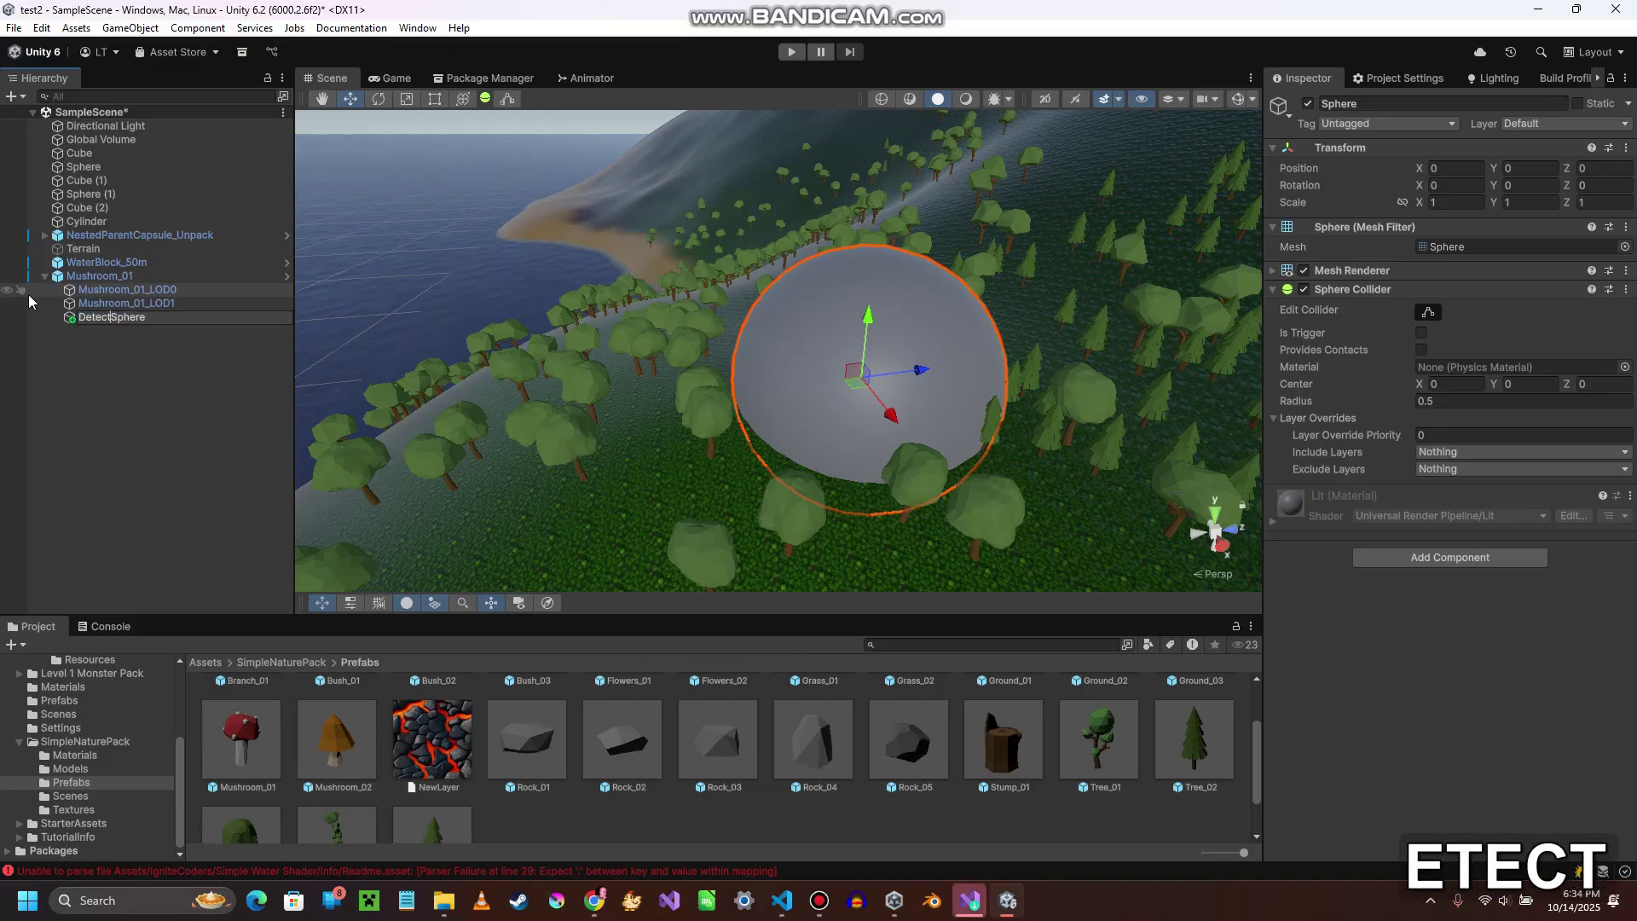
pyautogui.write('ion')
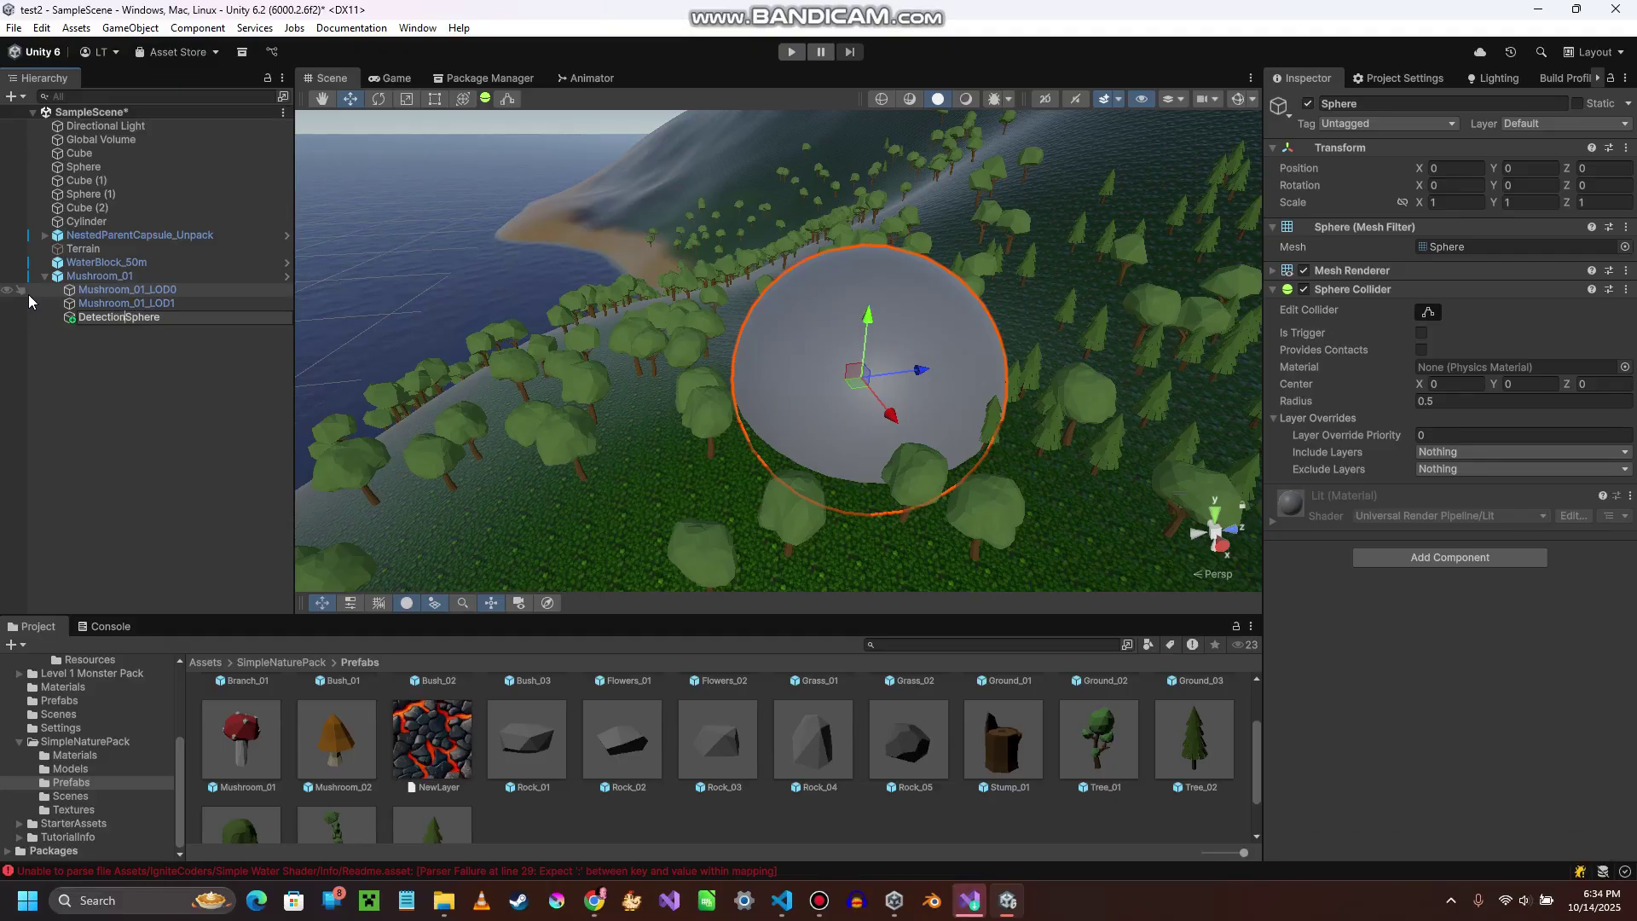
pyautogui.press('End')
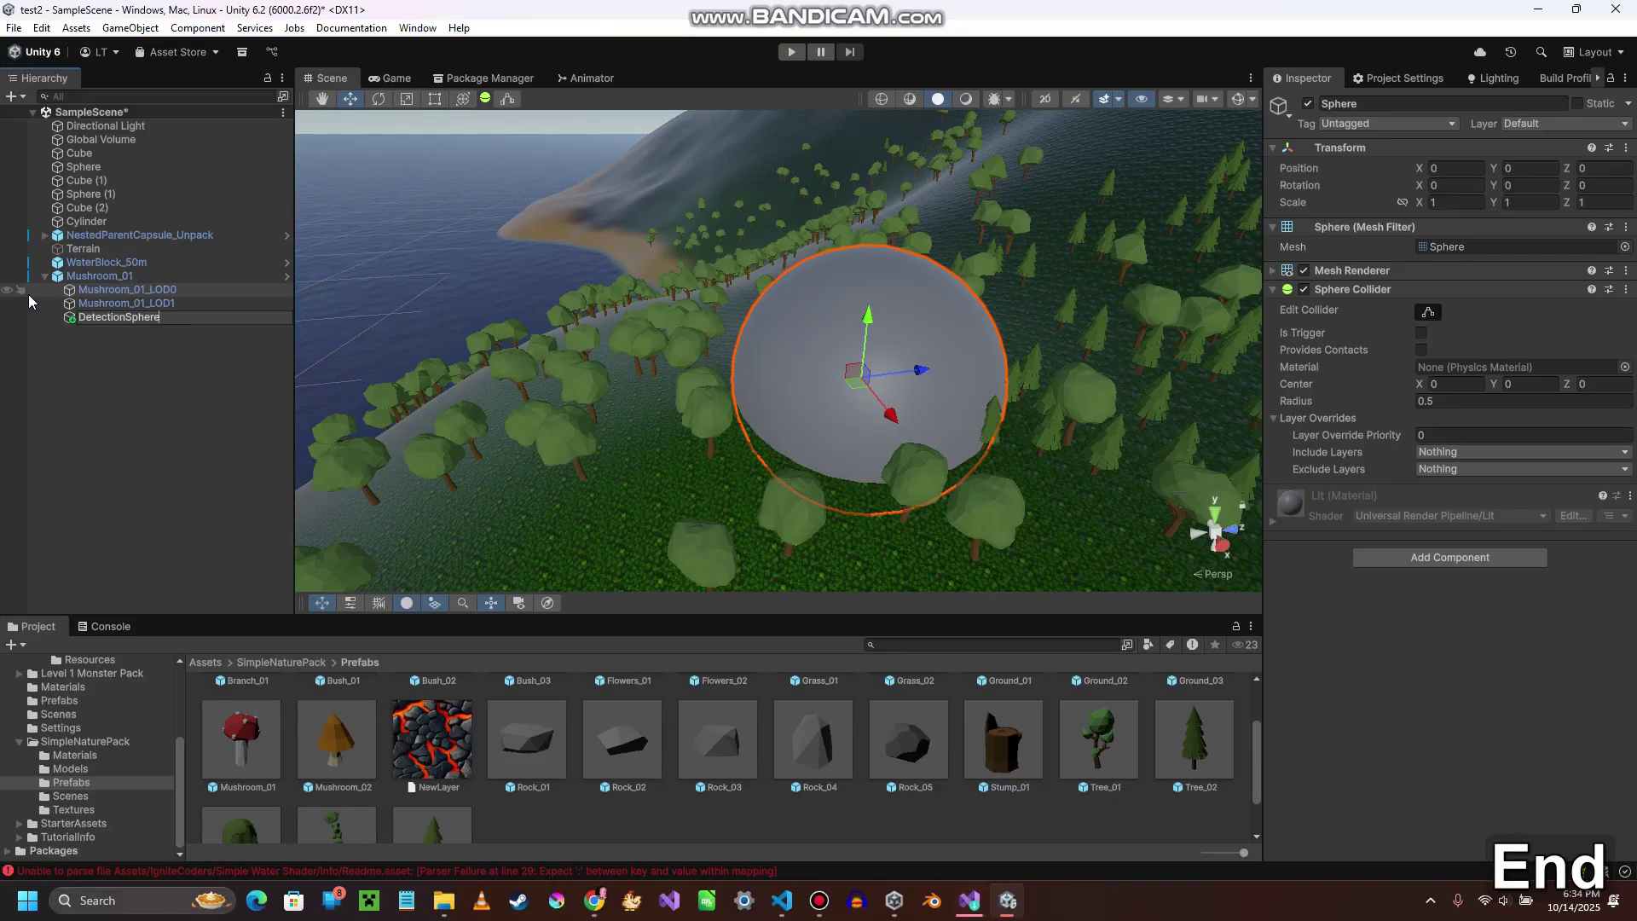
pyautogui.press('Return')
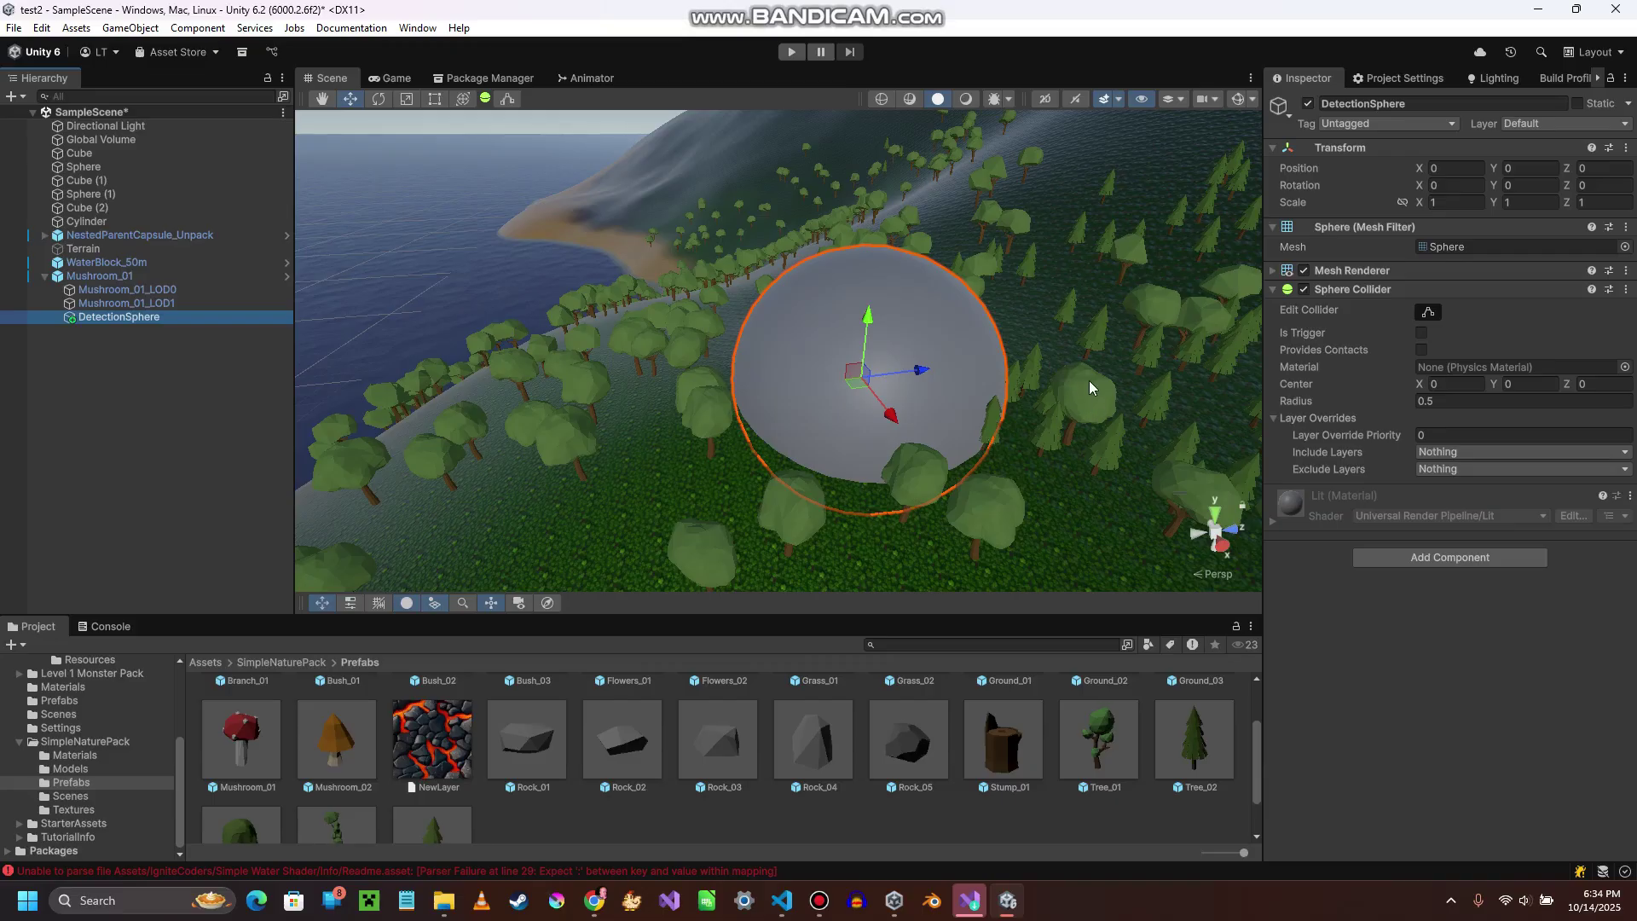
# - Disable DetectionSphere's Mesh Renderer and turn on scene gizmos to display its collider outline
pyautogui.moveTo(1083, 385); pyautogui.dragTo(1183, 367, button='right')
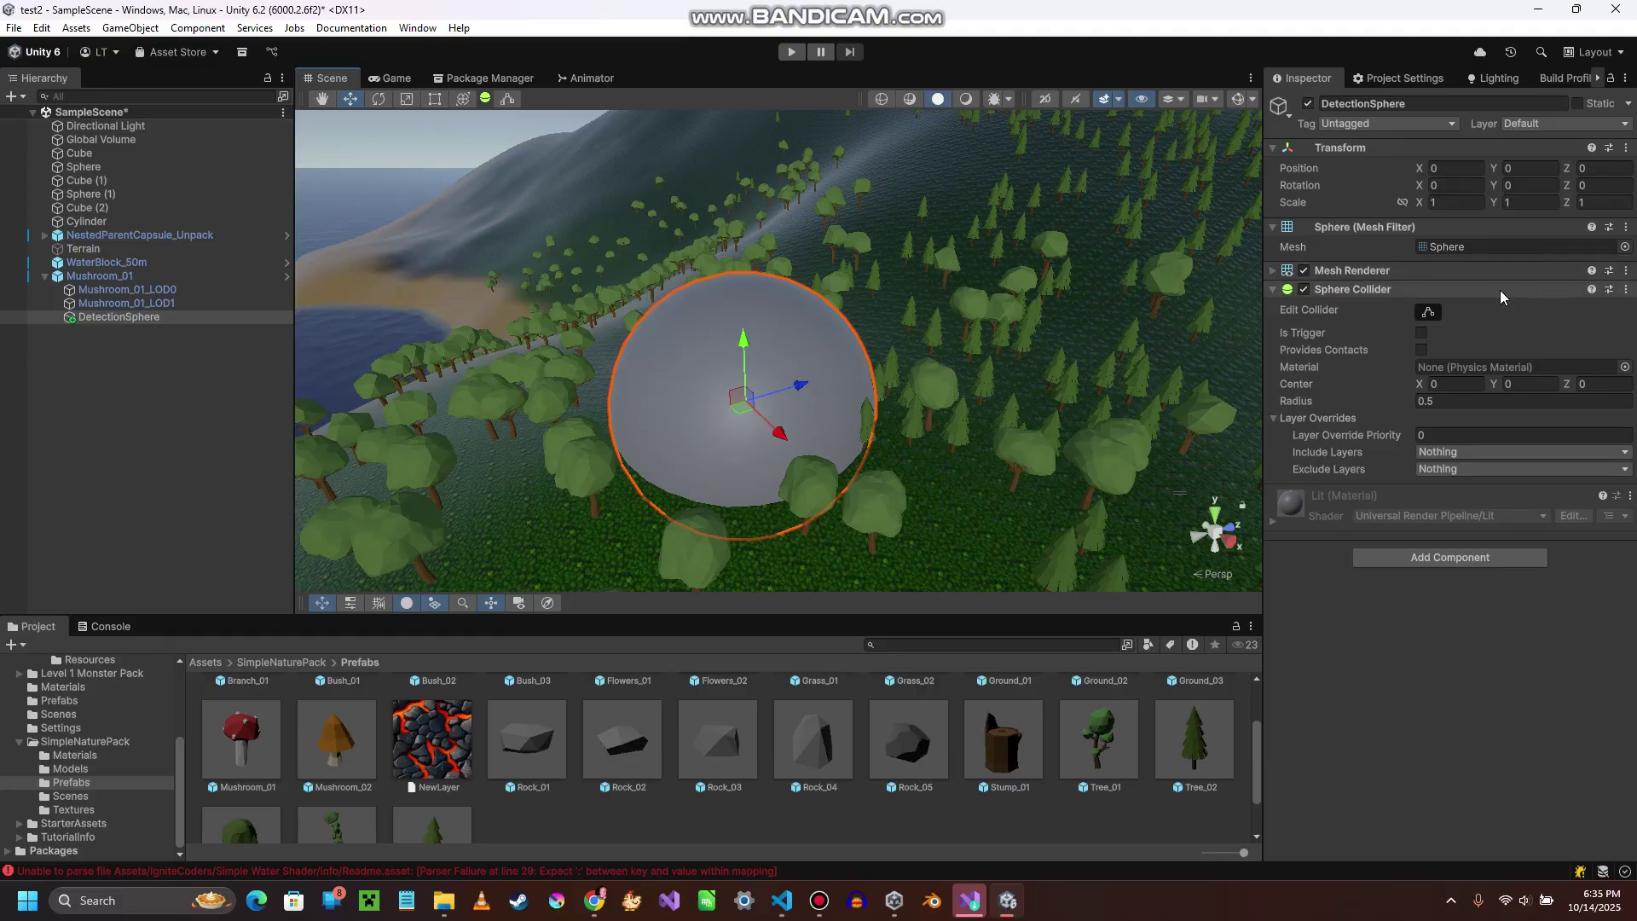
pyautogui.click(1302, 271)
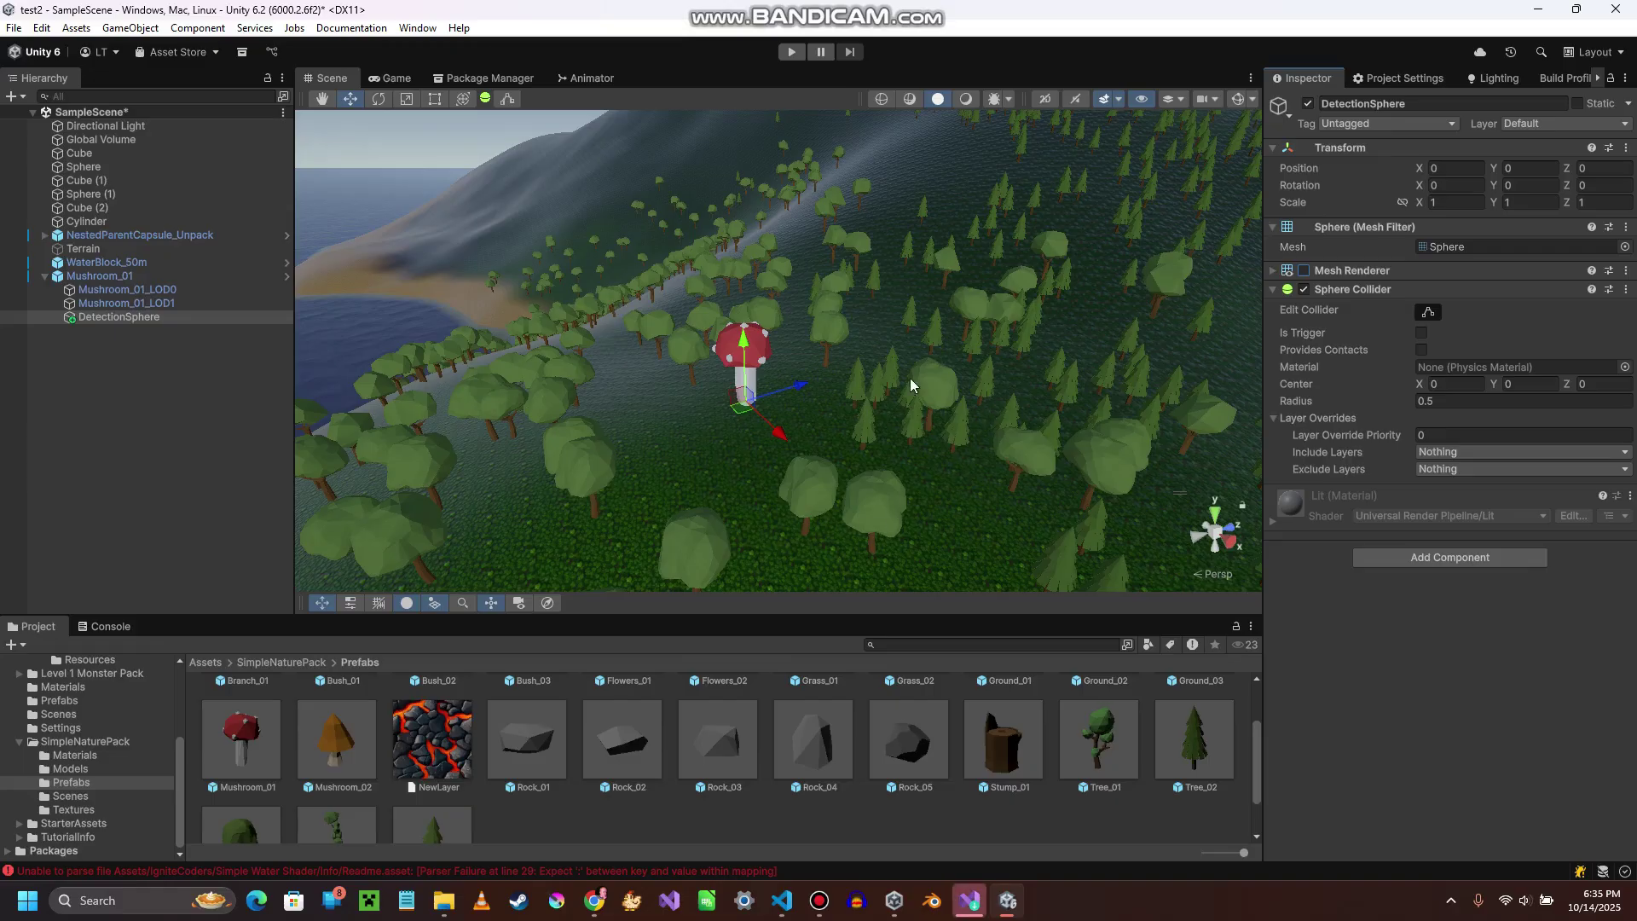
pyautogui.click(1238, 103)
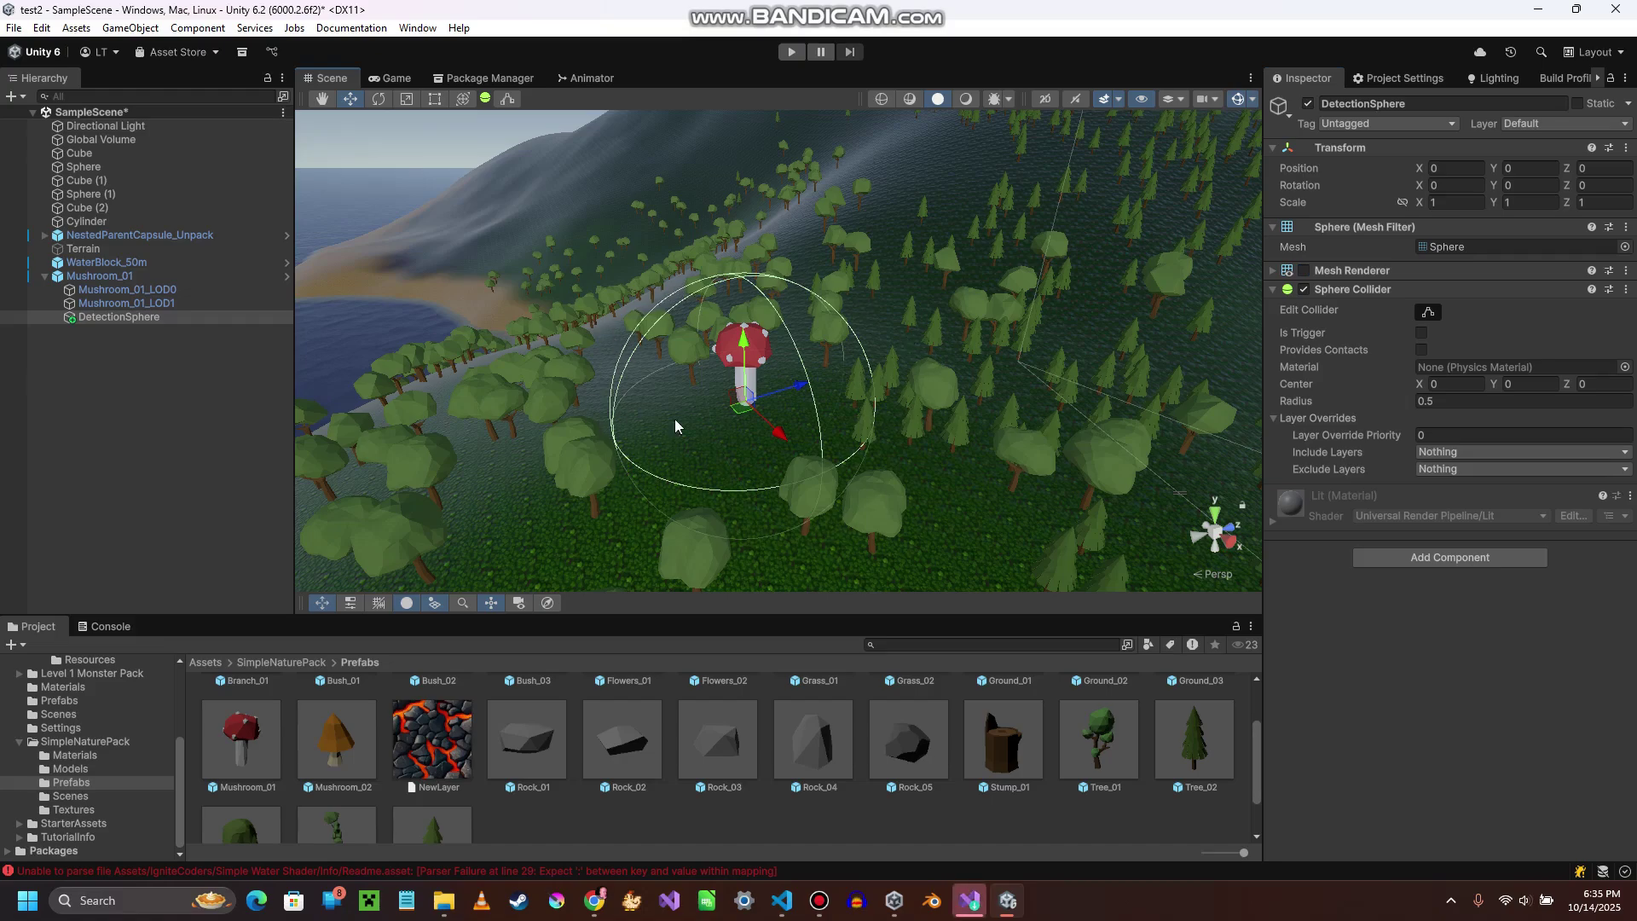
pyautogui.moveTo(932, 433); pyautogui.dragTo(980, 470, button='right')
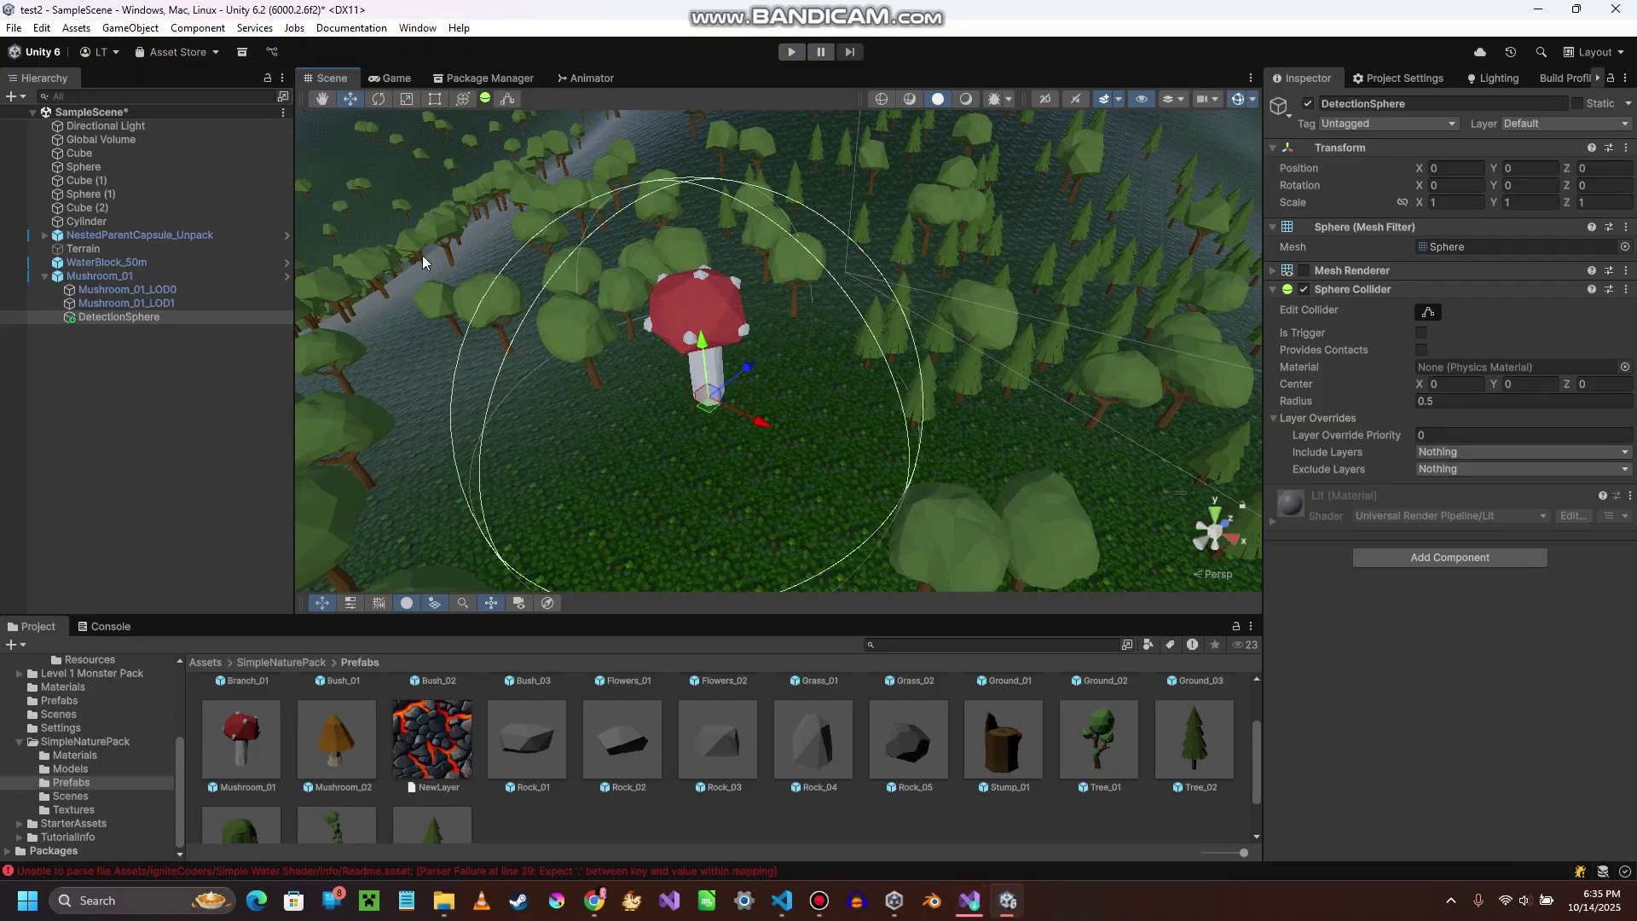
# - Set DetectionSphere's scale to 0.5 on all axes
pyautogui.click(93, 322)
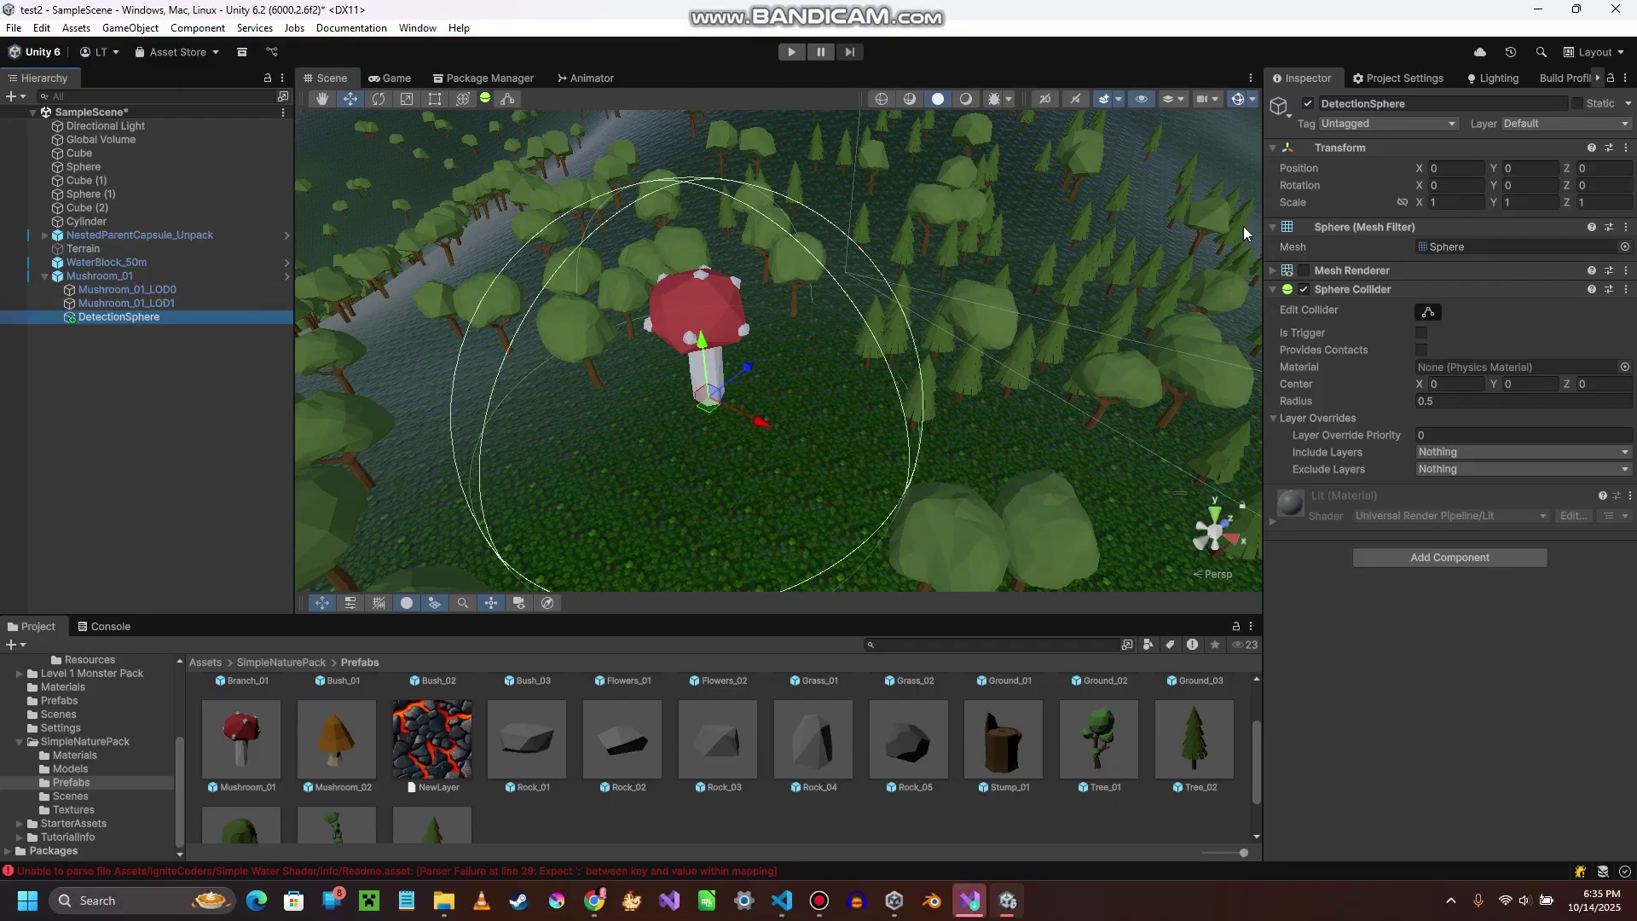
pyautogui.click(1461, 203)
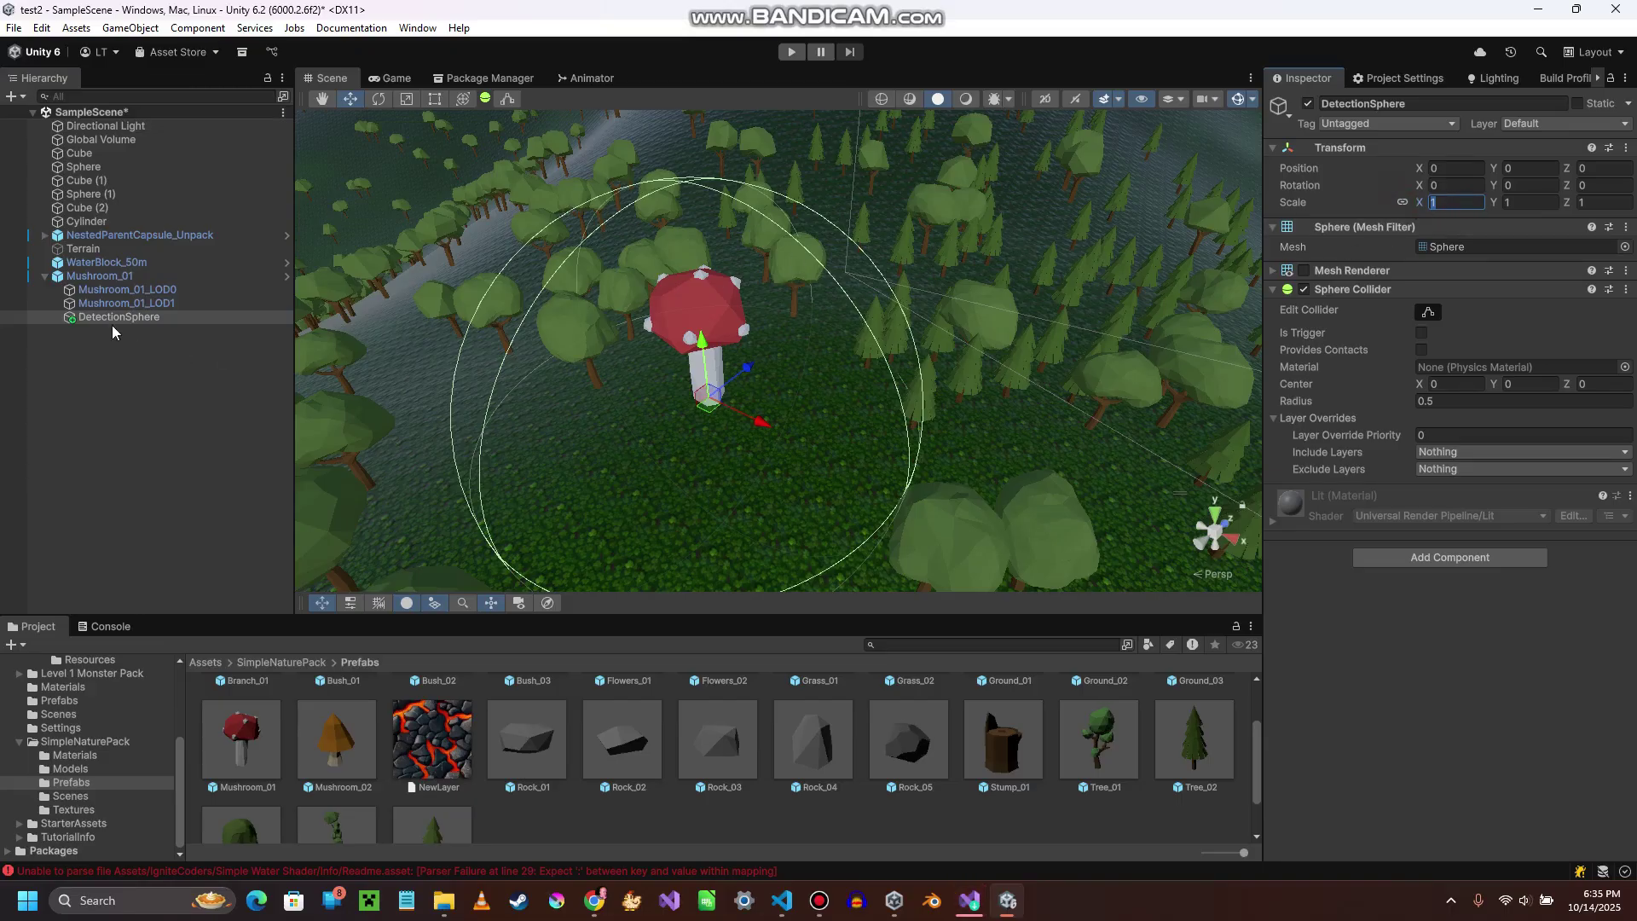
pyautogui.click(99, 277)
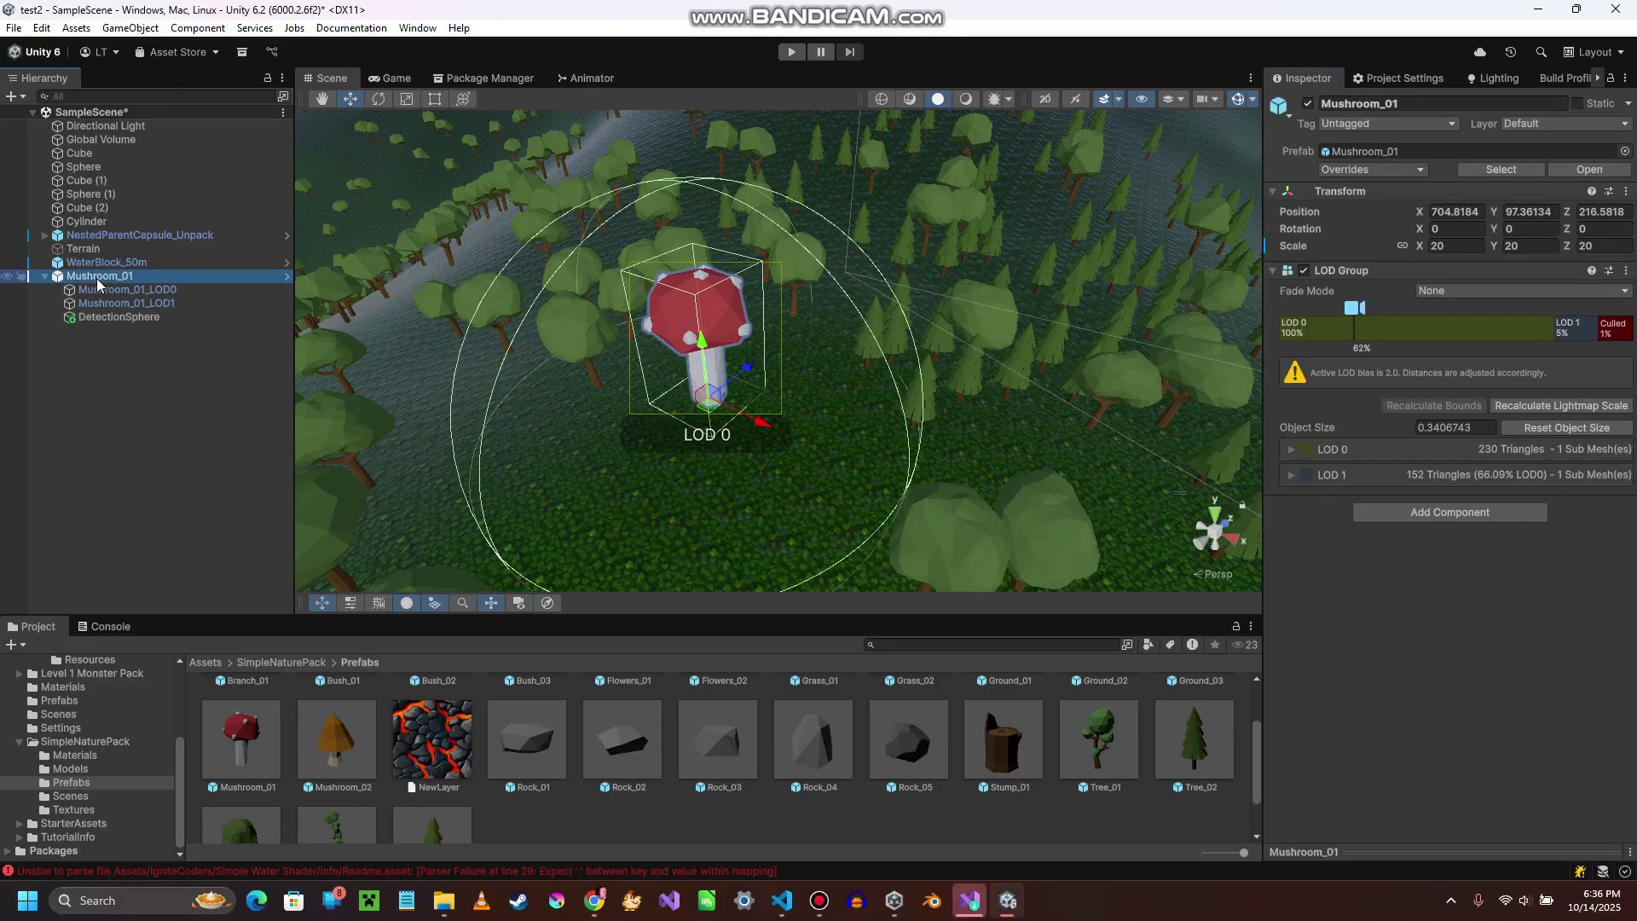
pyautogui.click(107, 318)
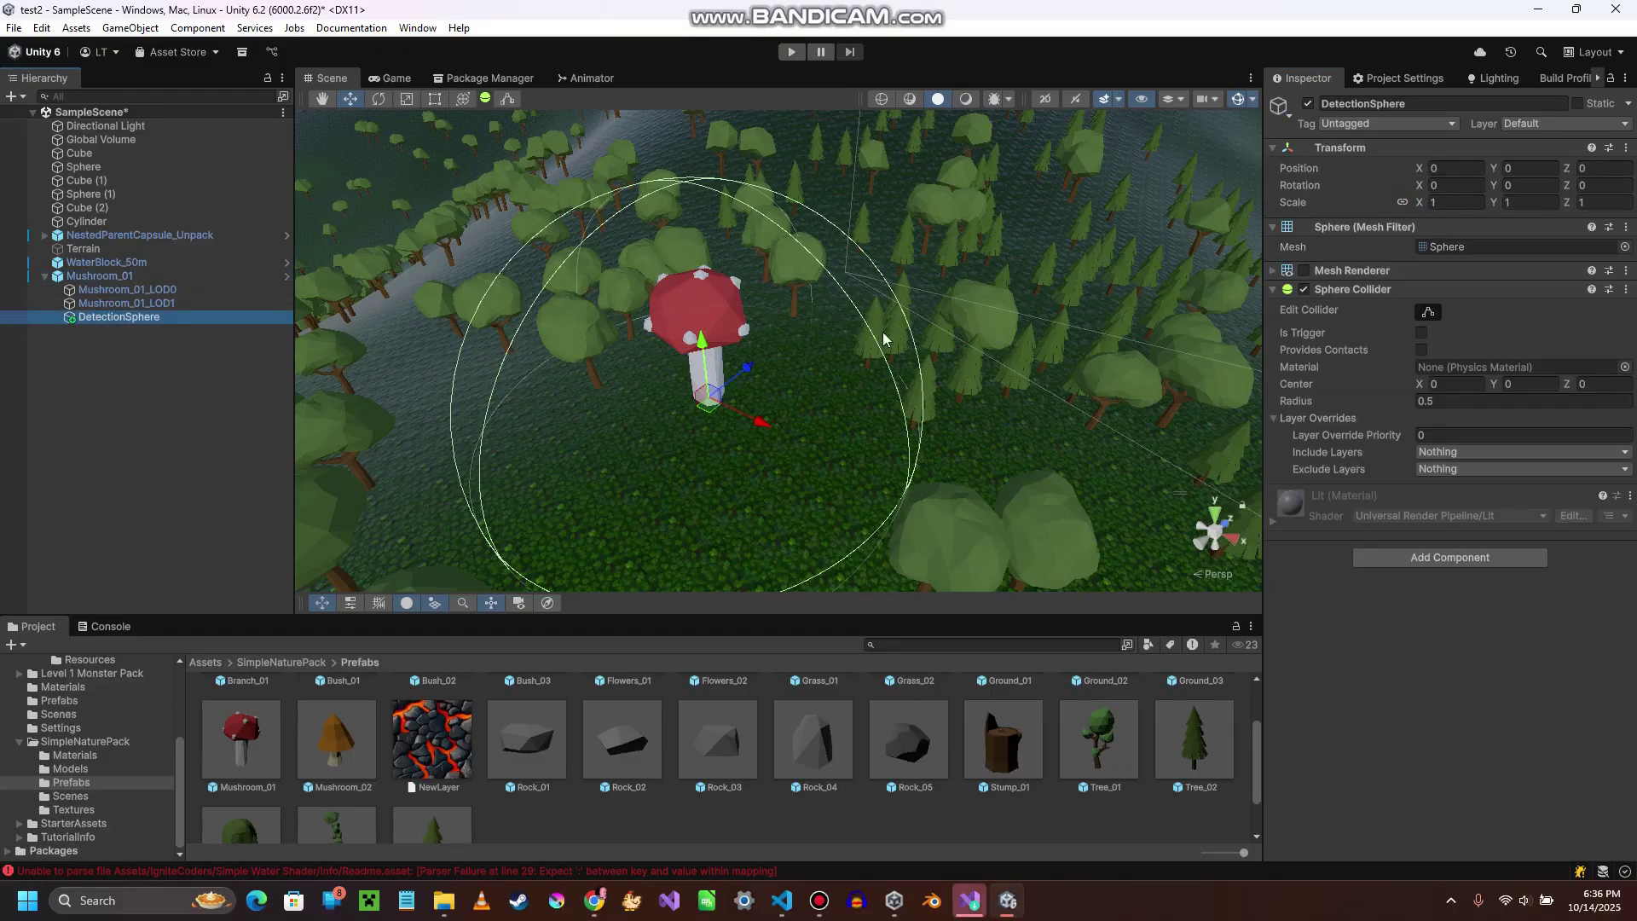
pyautogui.click(1459, 202)
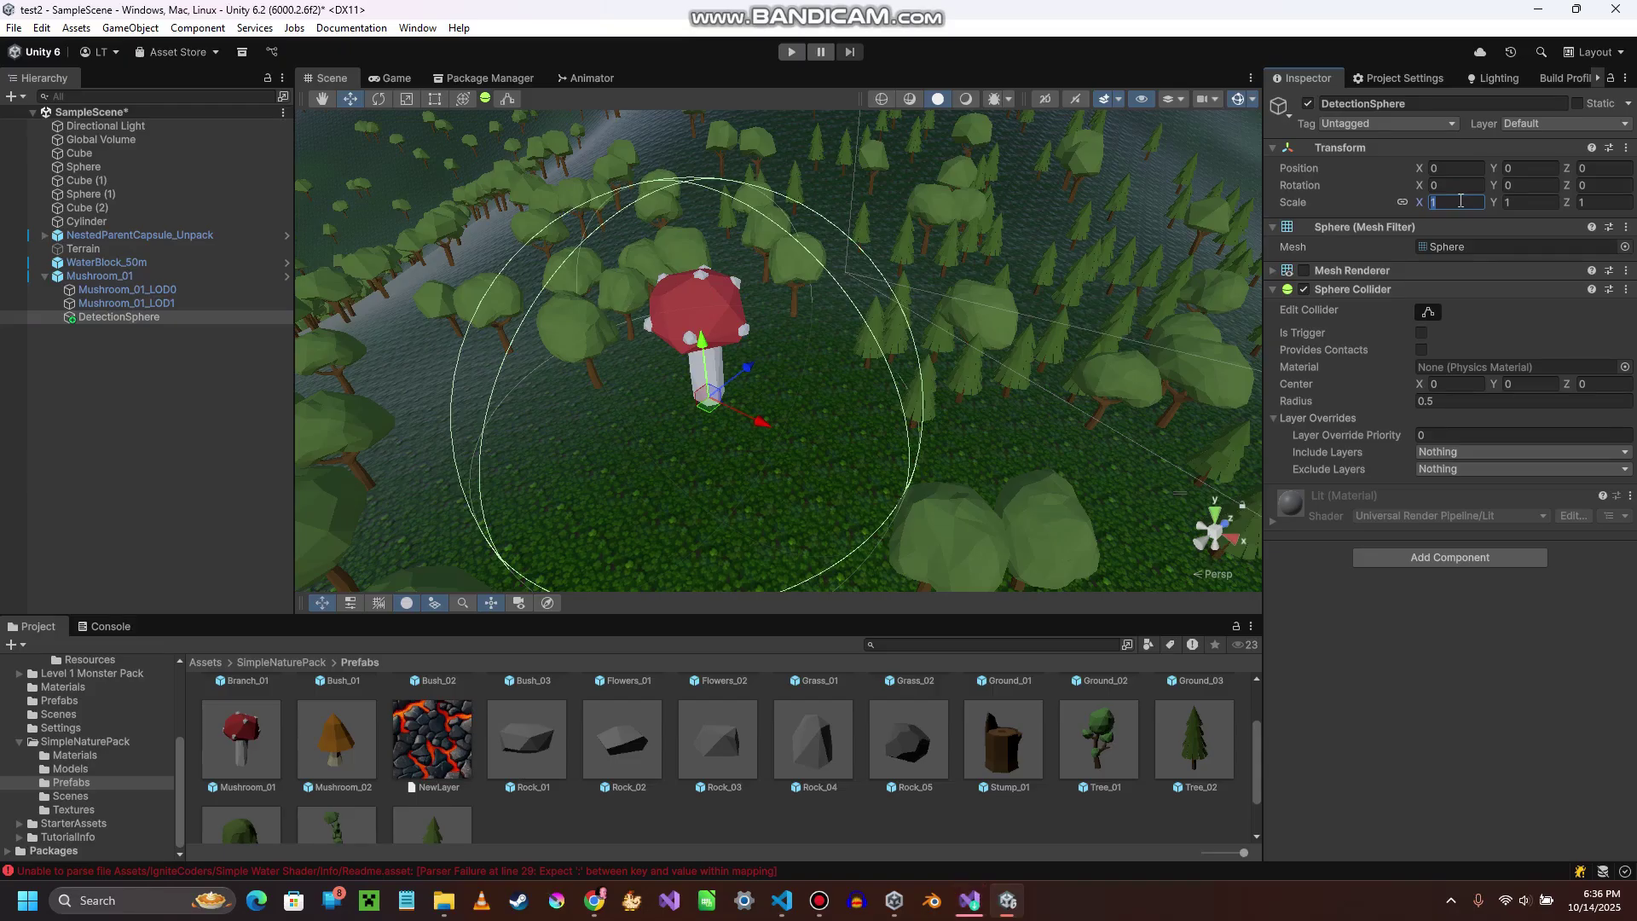
pyautogui.write('.5')
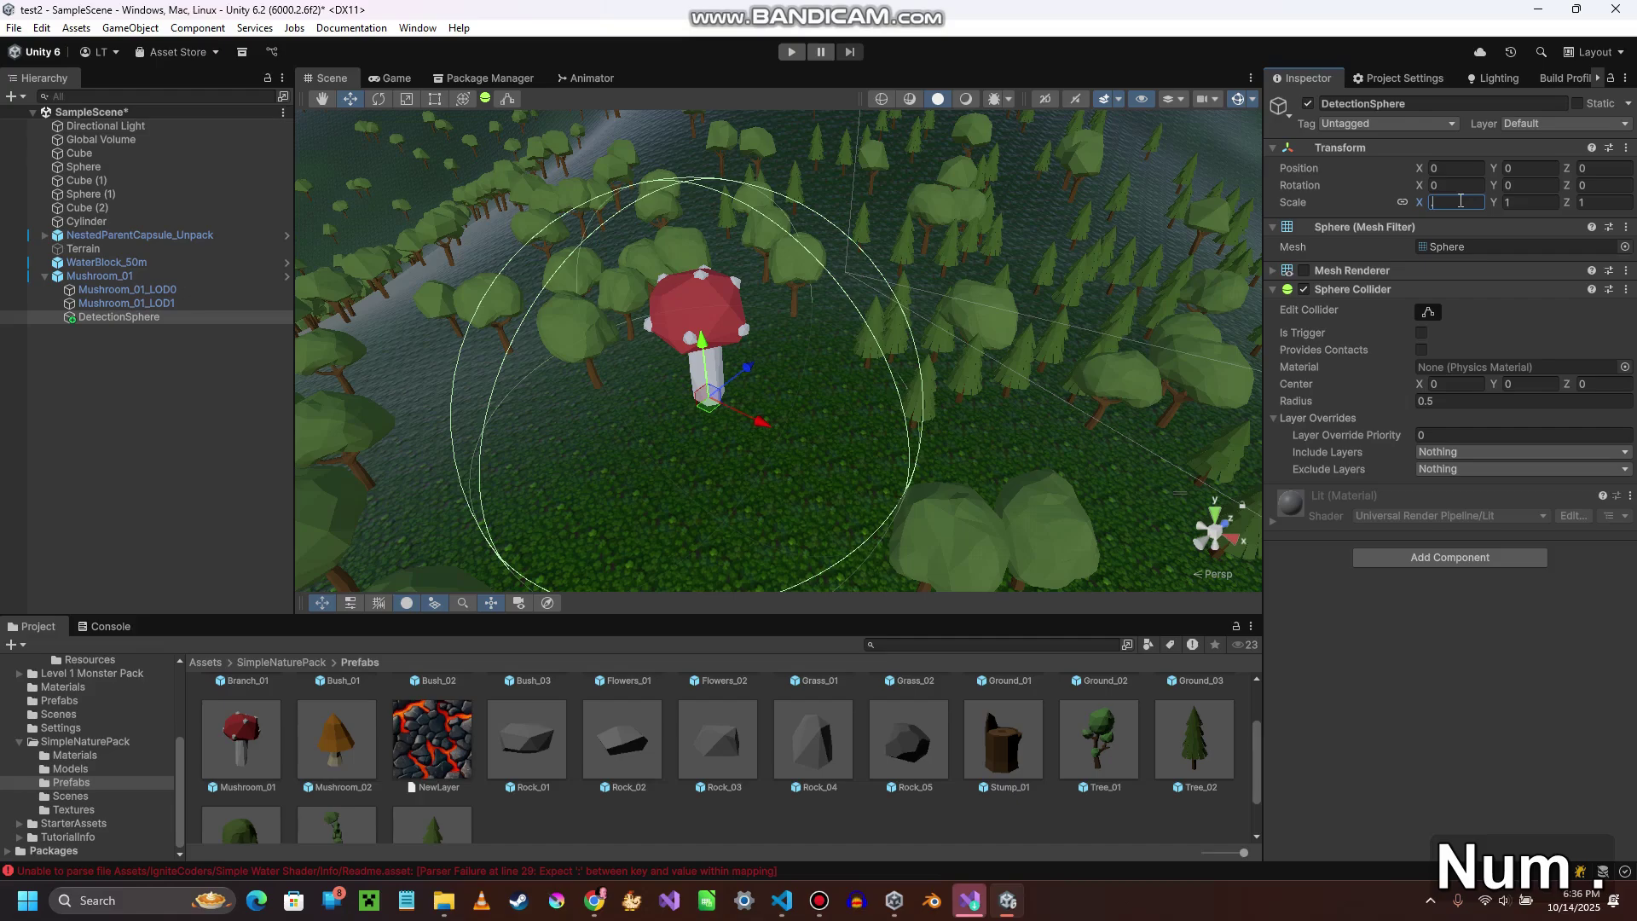
pyautogui.press('Return')
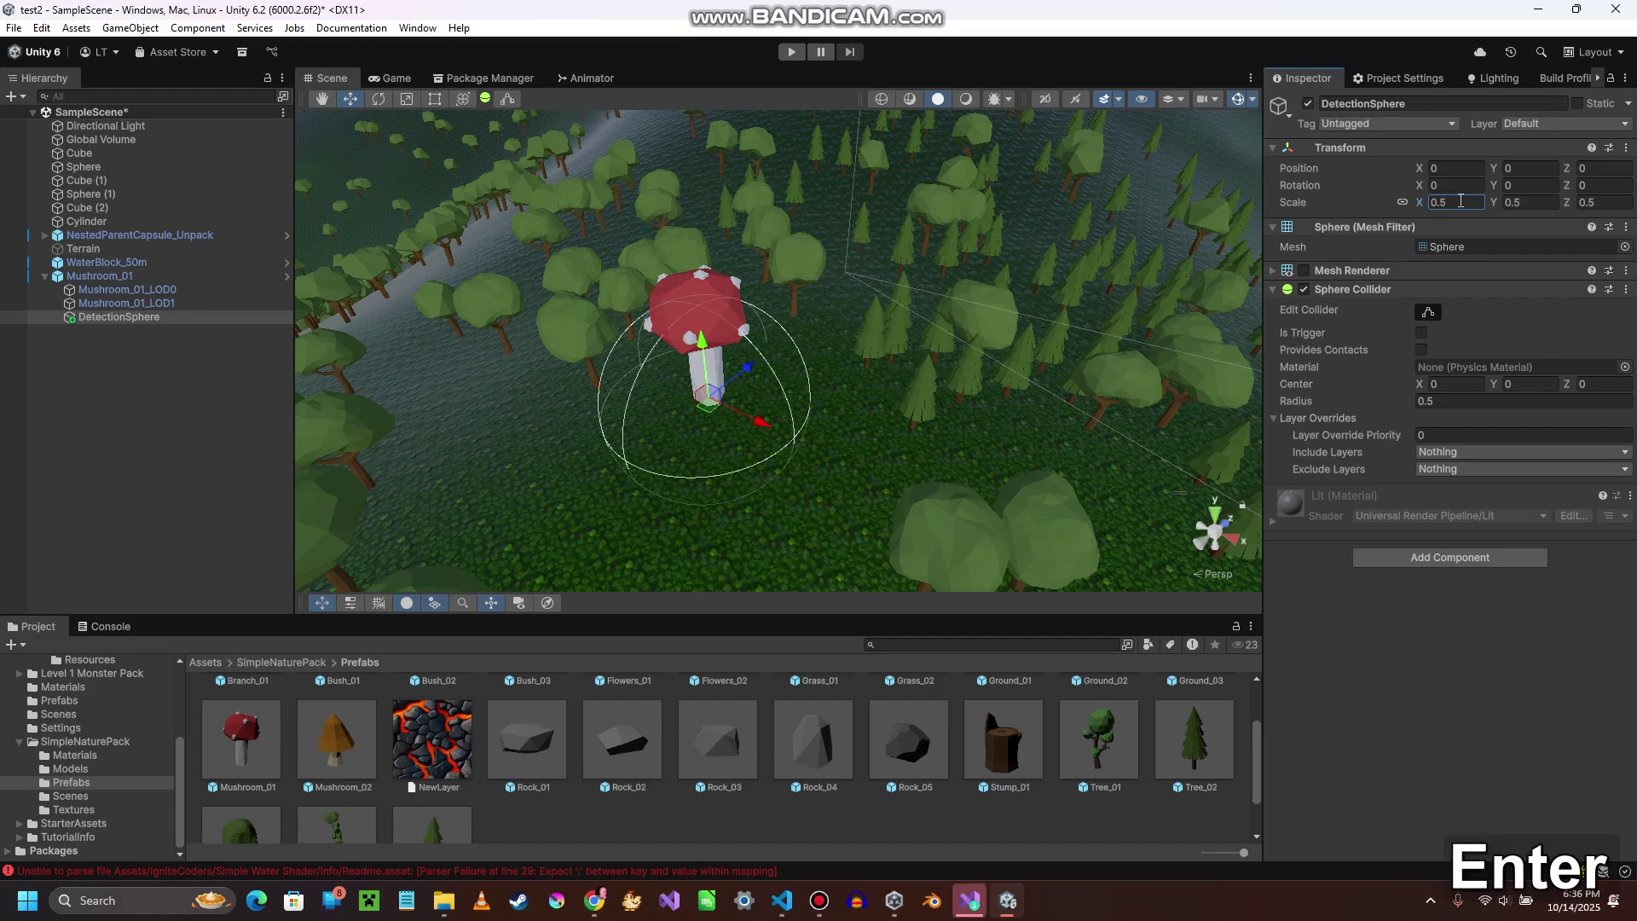
# - Examine the detection sphere's extent around the giant mushroom from several angles
pyautogui.keyDown('alt'); pyautogui.moveTo(793, 409); pyautogui.dragTo(1014, 412); pyautogui.keyUp('alt')
pyautogui.press('d')
pyautogui.moveTo(1015, 412); pyautogui.dragTo(869, 427, button='right')
pyautogui.press('s')
pyautogui.press('d')
pyautogui.press('s')
pyautogui.press('a')
pyautogui.press('w')
pyautogui.press('d')
pyautogui.press('d')
pyautogui.press('d')
pyautogui.press('s')
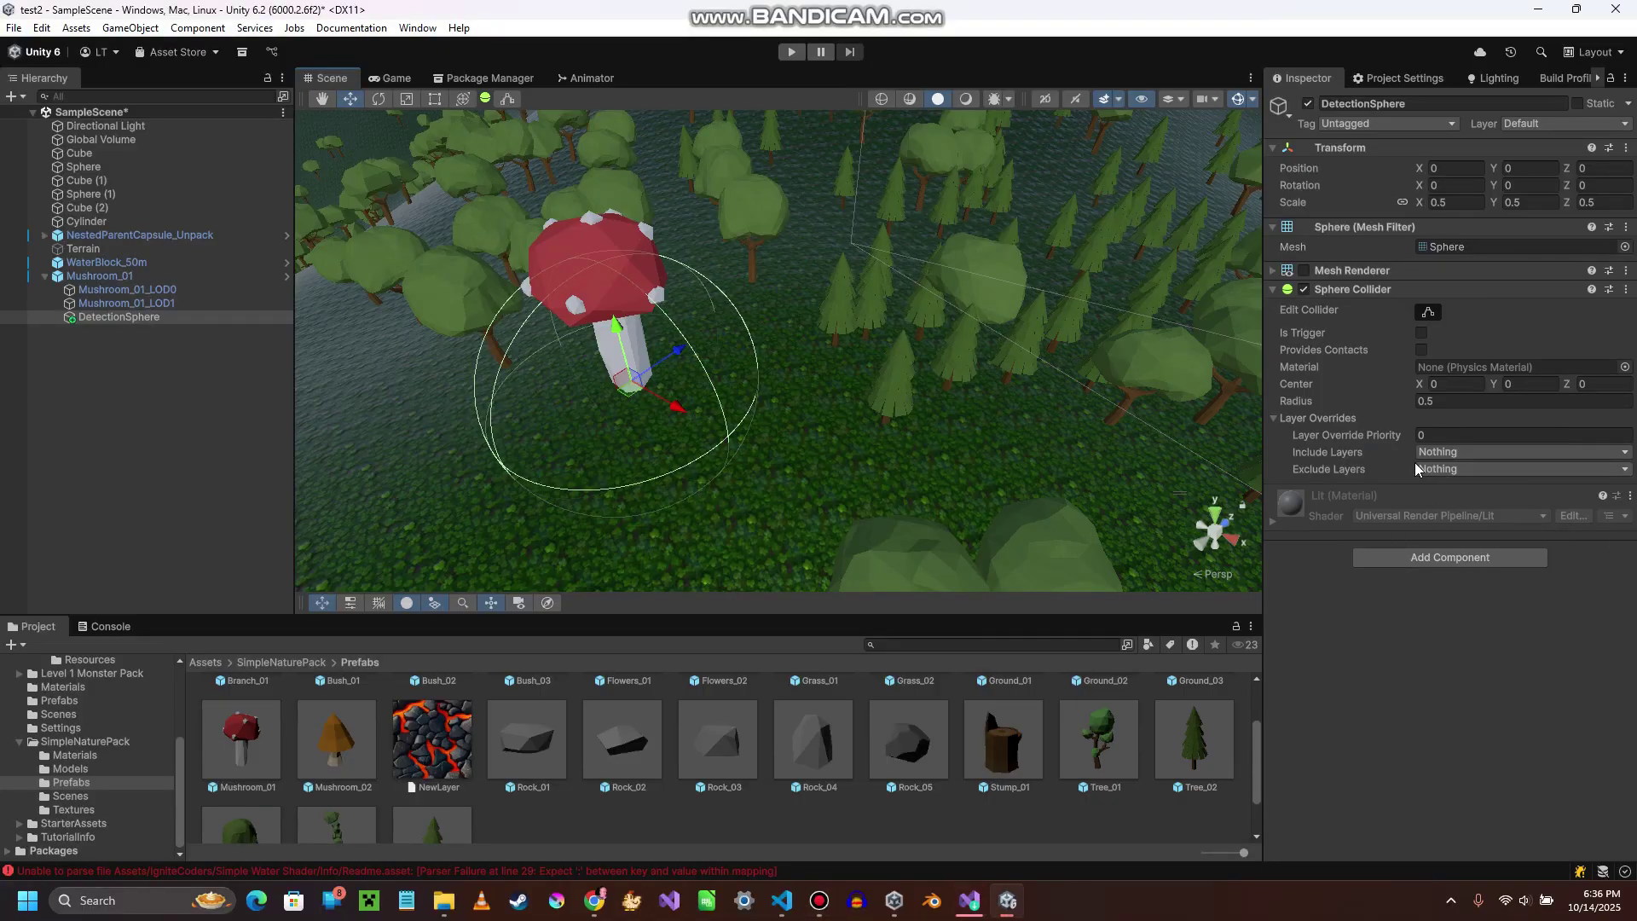
# - Add a Cinemachine Trigger Action component to DetectionSphere
pyautogui.click(1436, 560)
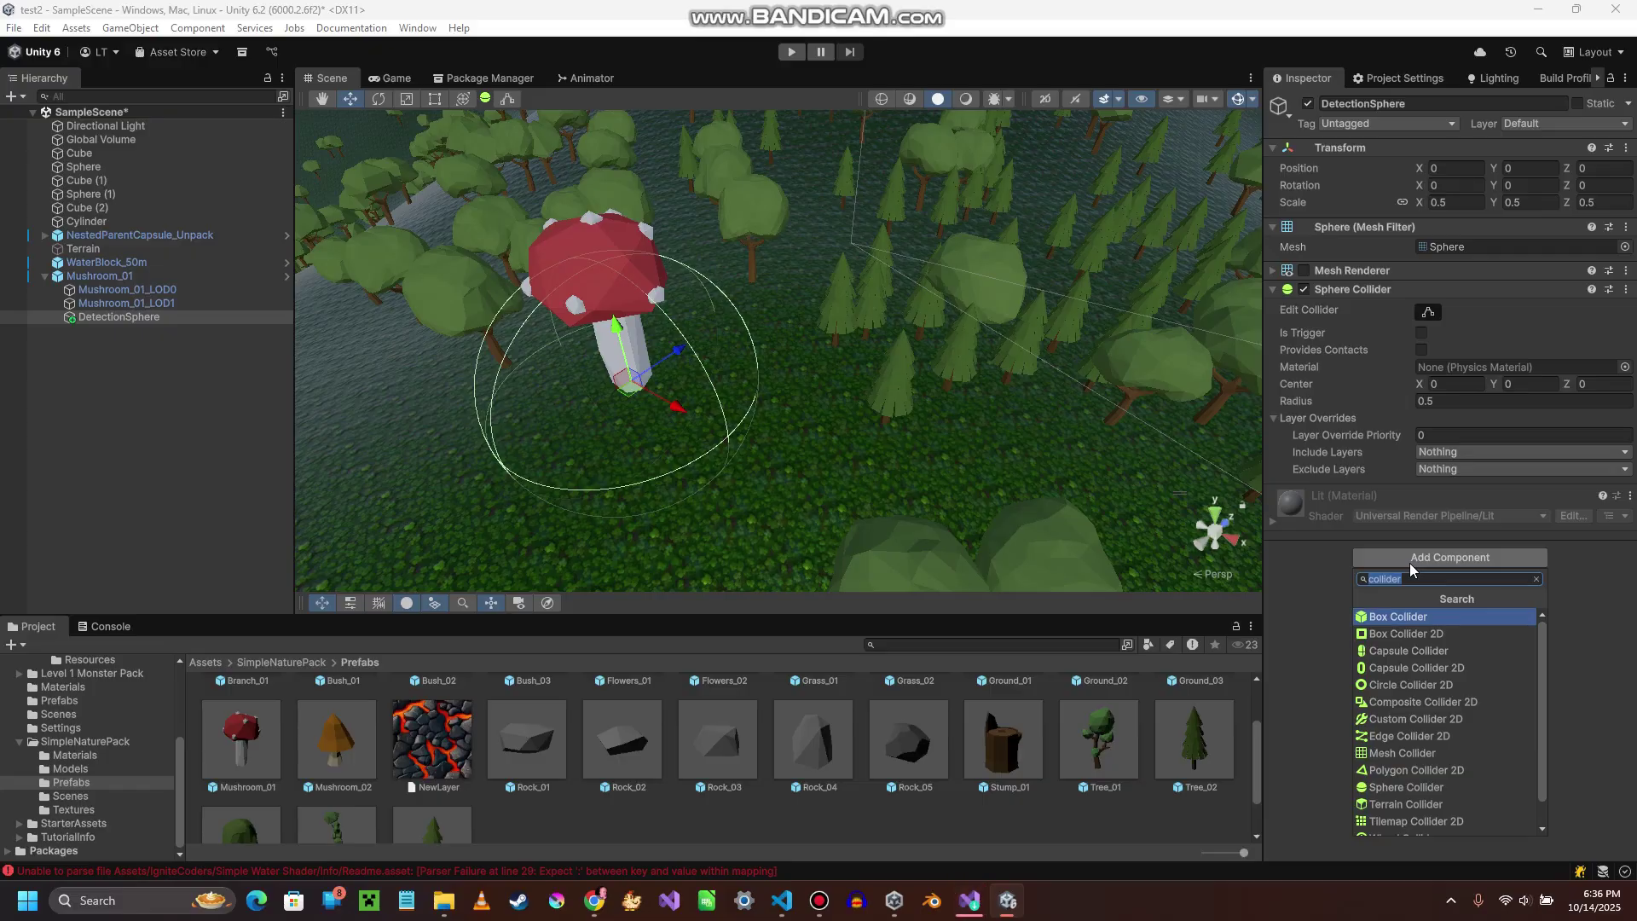
pyautogui.write('trig')
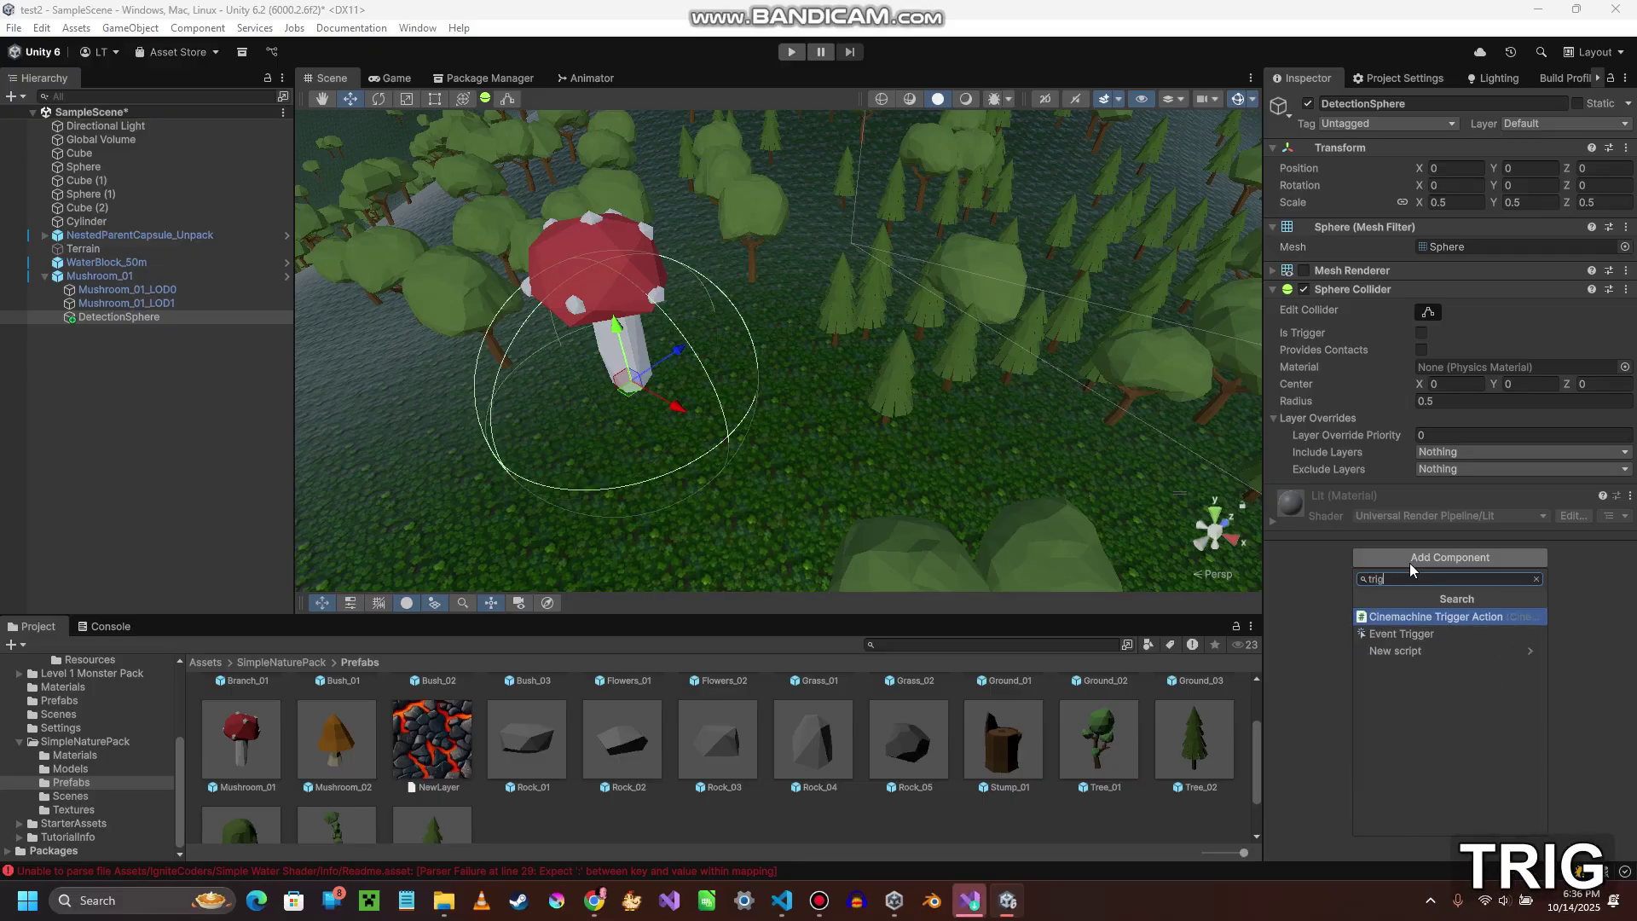
pyautogui.write('ger')
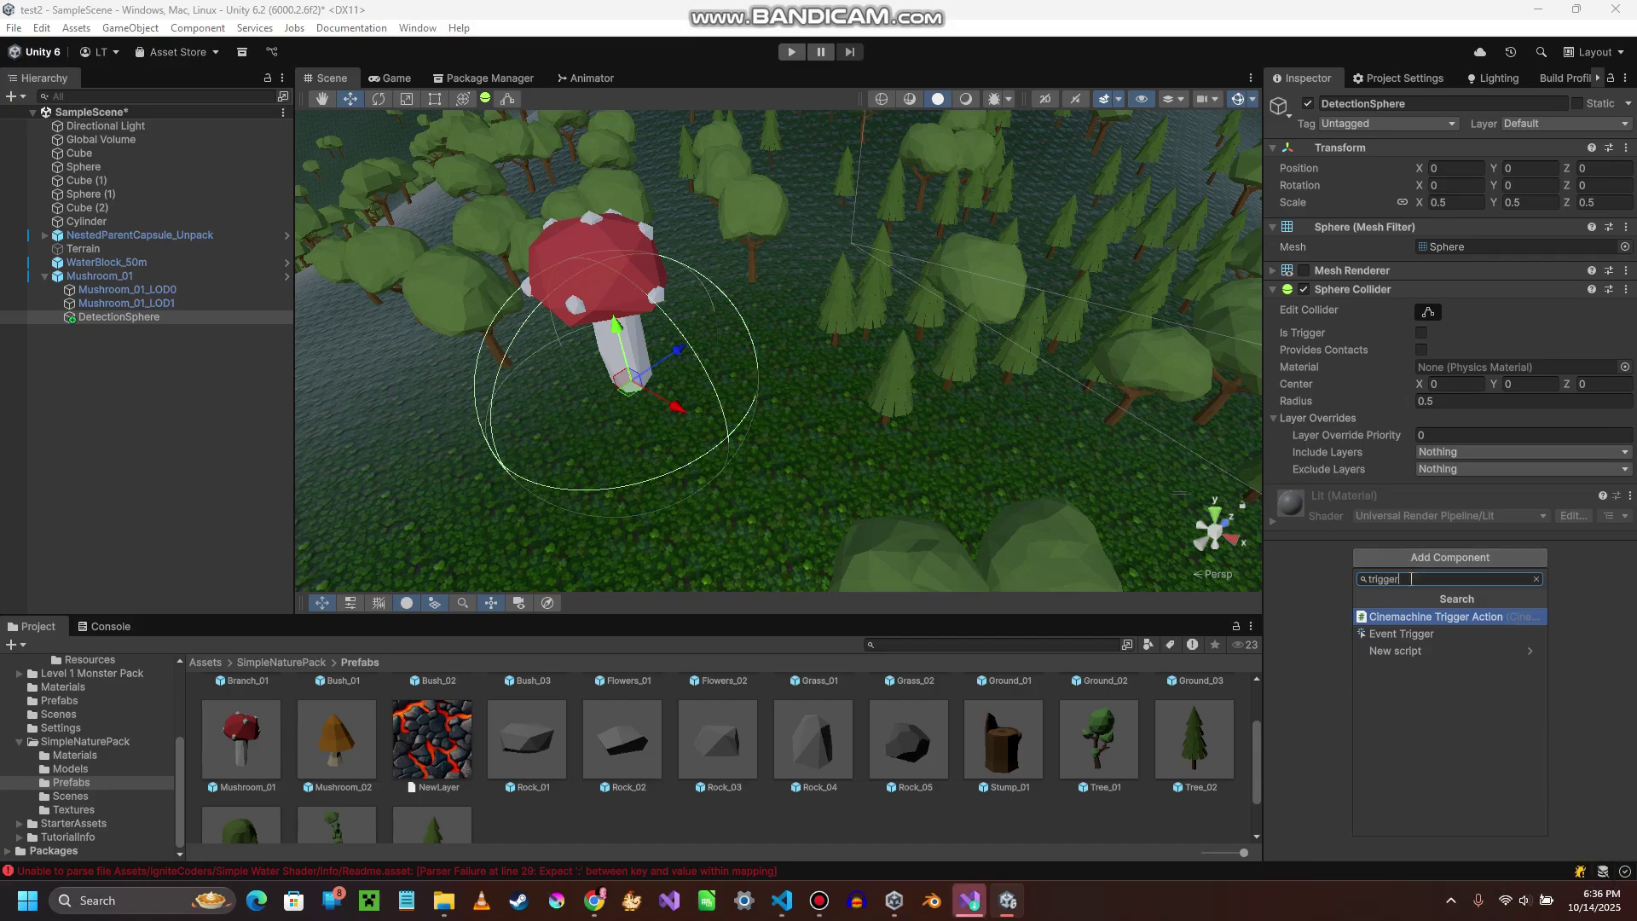
pyautogui.click(1412, 617)
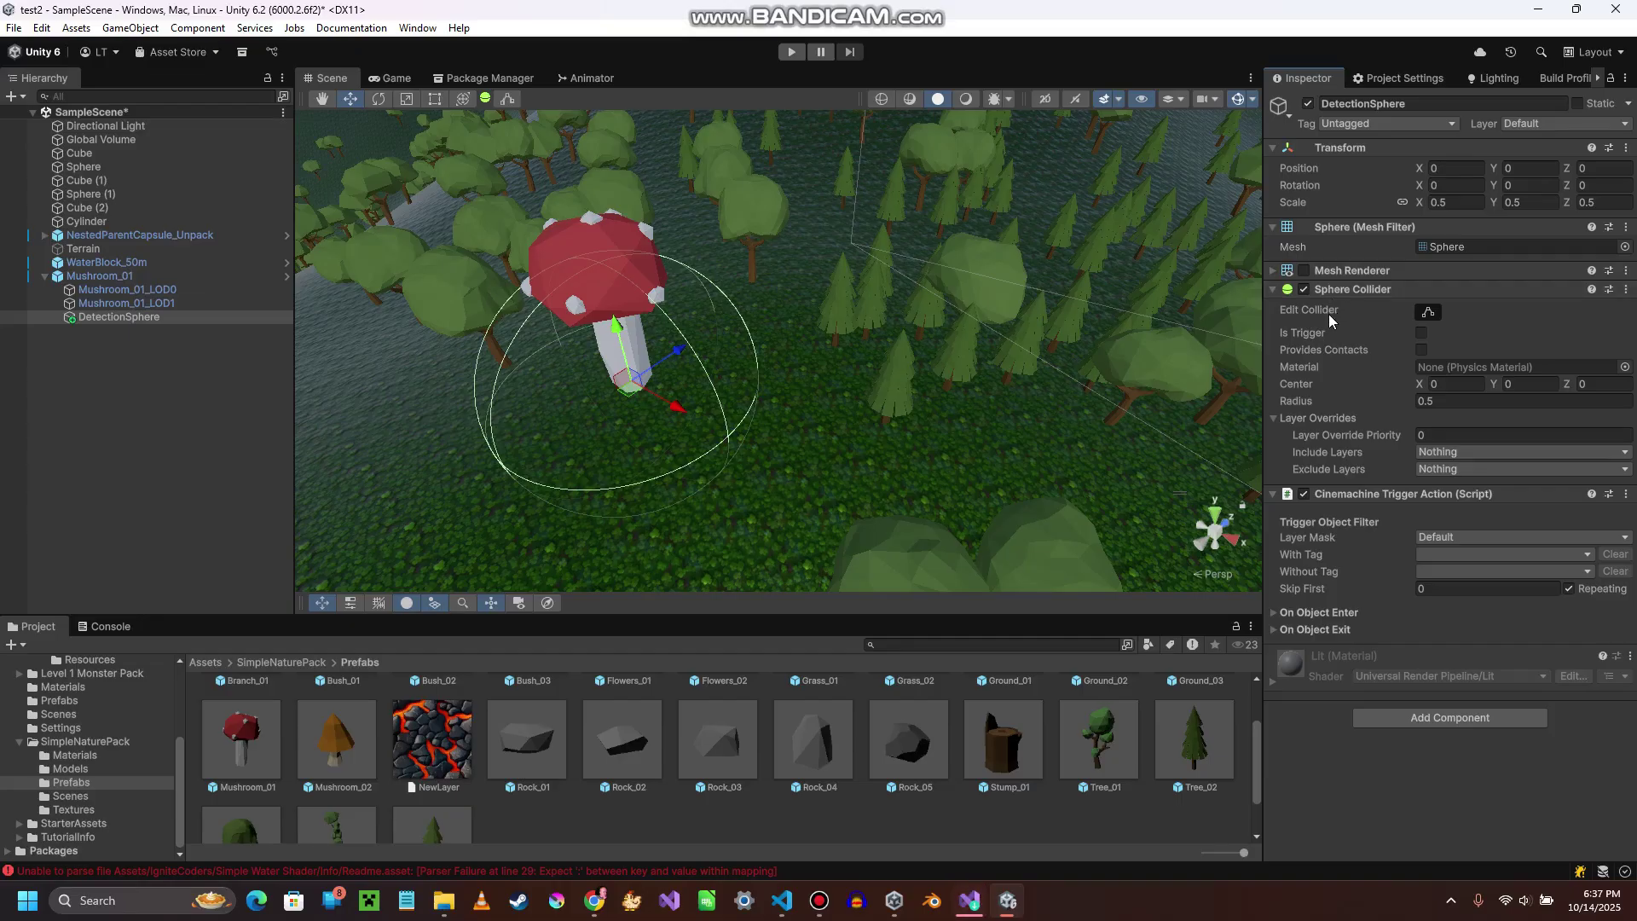
# - Make DetectionSphere's Sphere Collider a trigger and set the On Object Enter action to Enable
pyautogui.moveTo(1321, 328)
pyautogui.click(1417, 554)
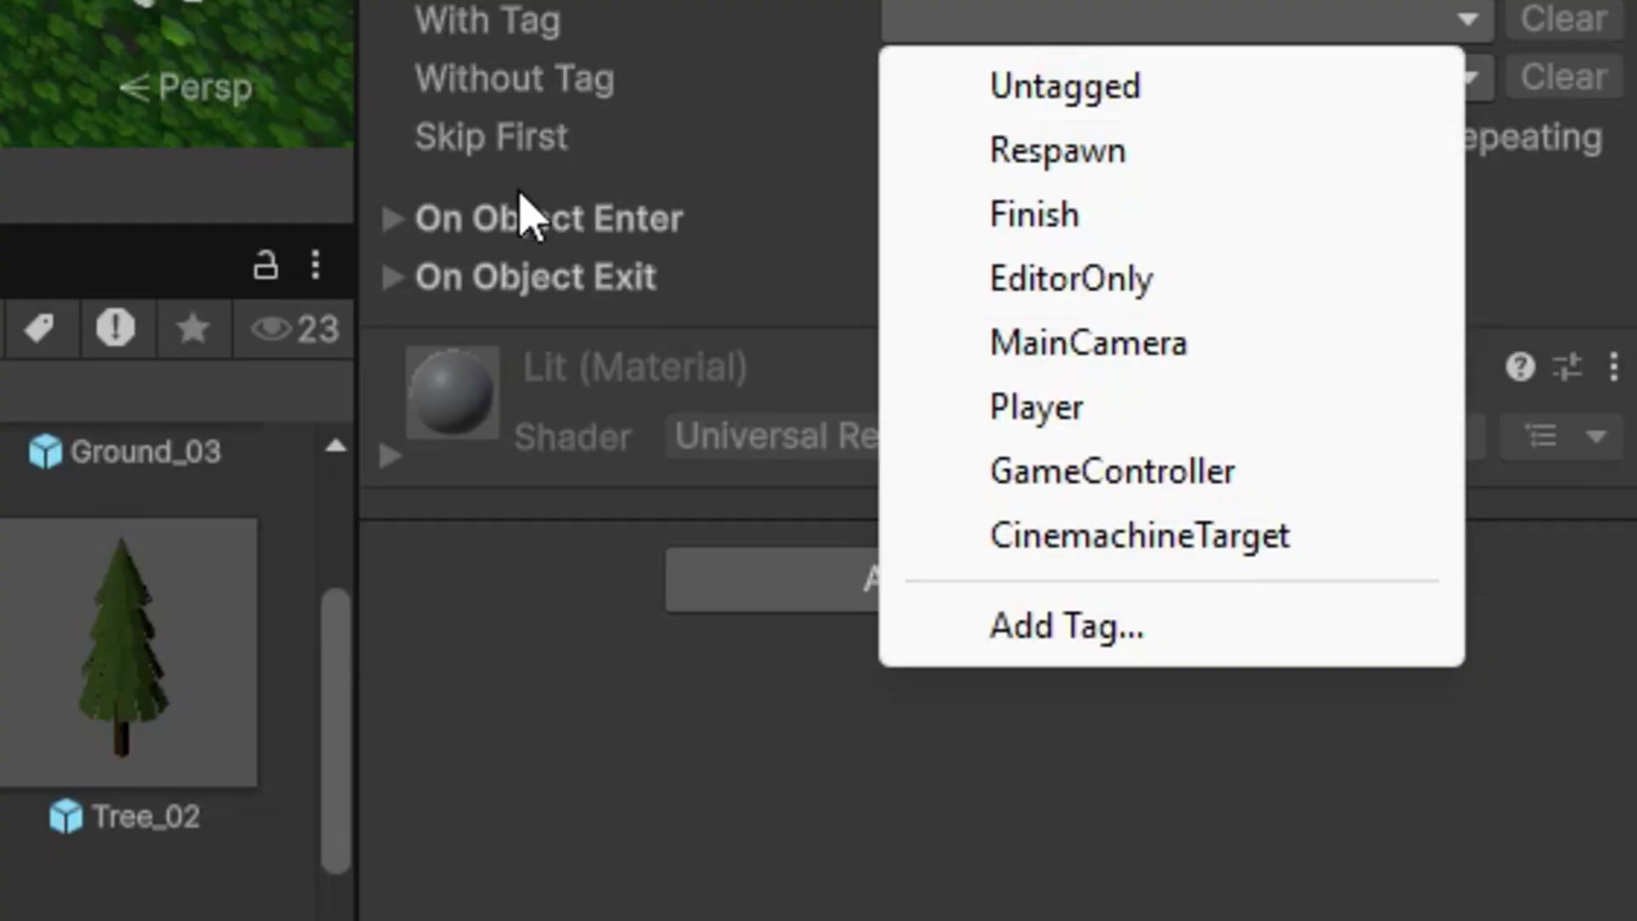
pyautogui.click(1300, 623)
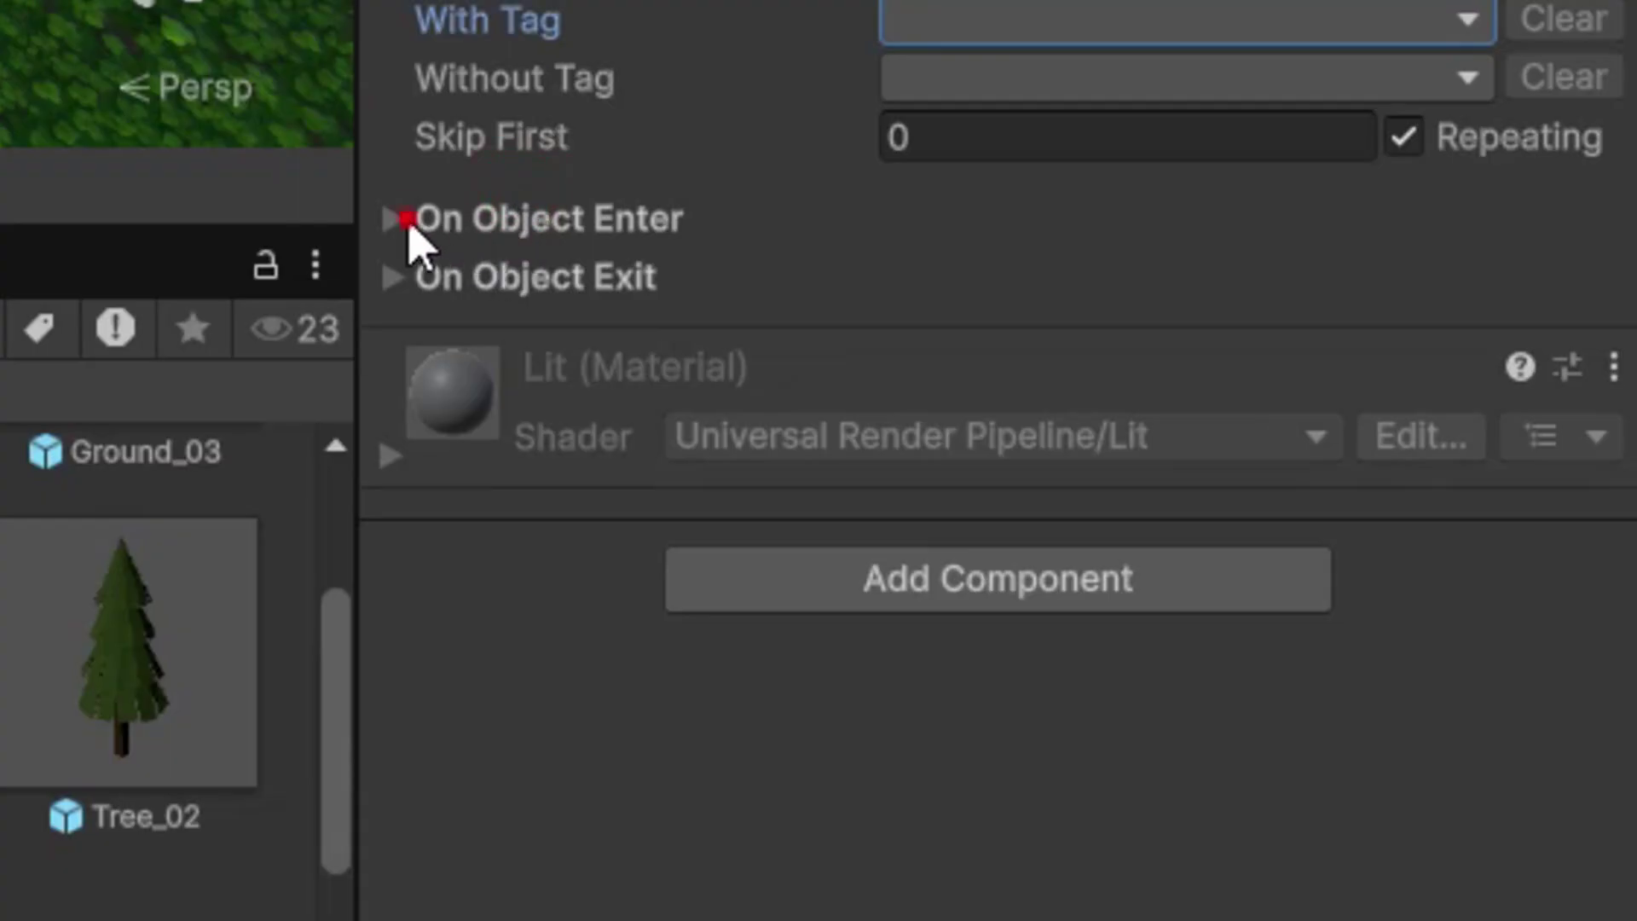
pyautogui.click(394, 219)
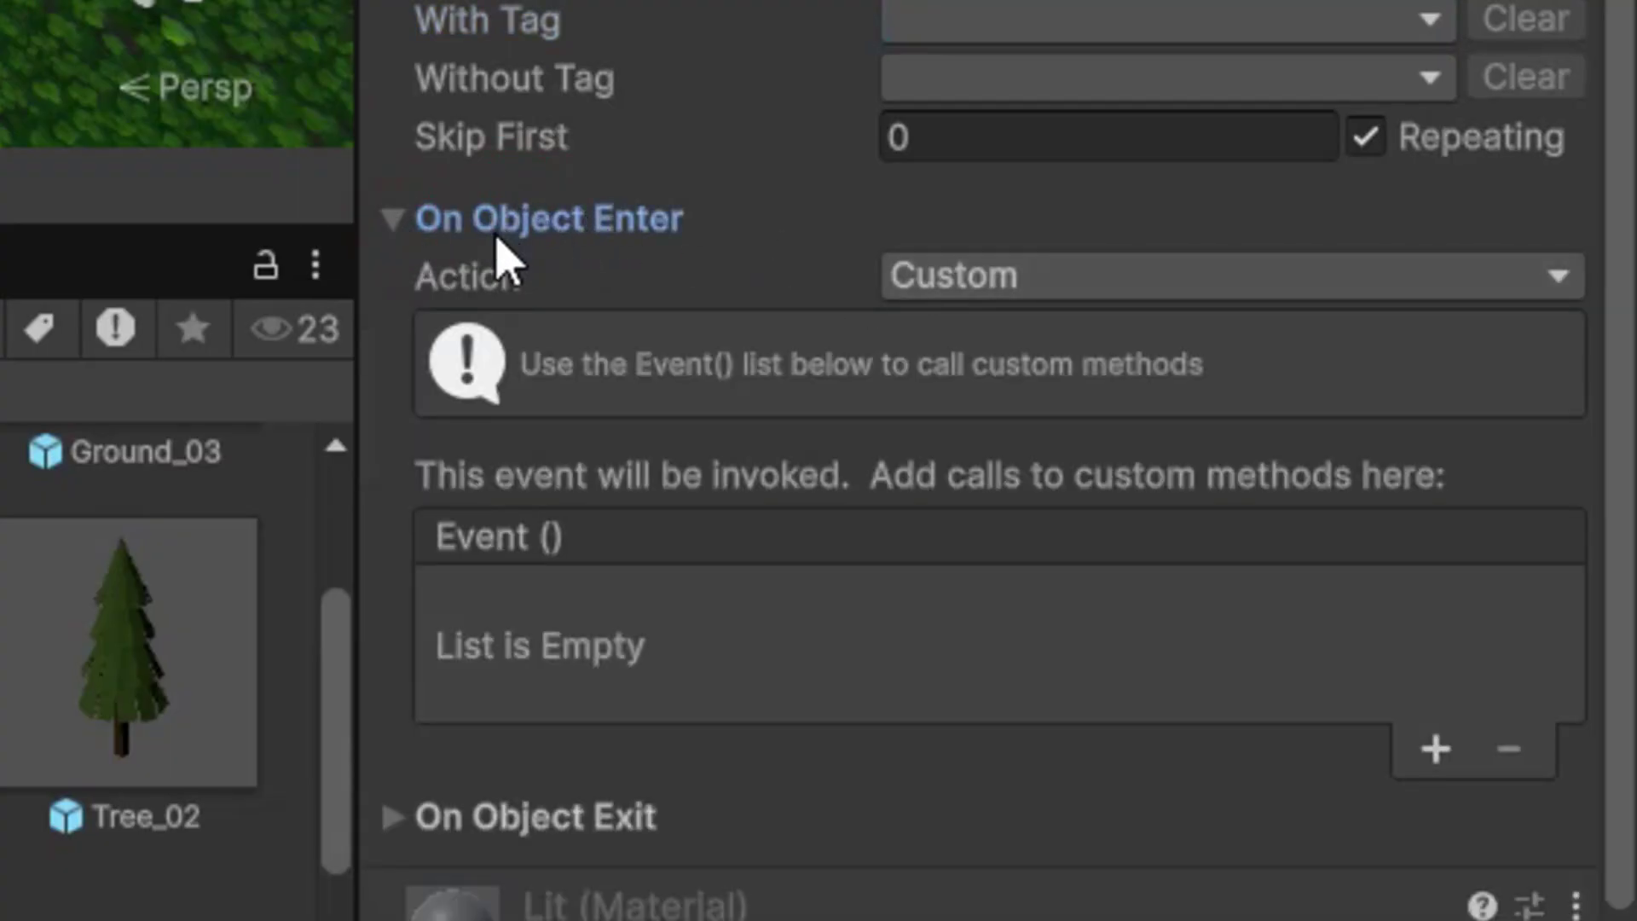
pyautogui.click(1027, 267)
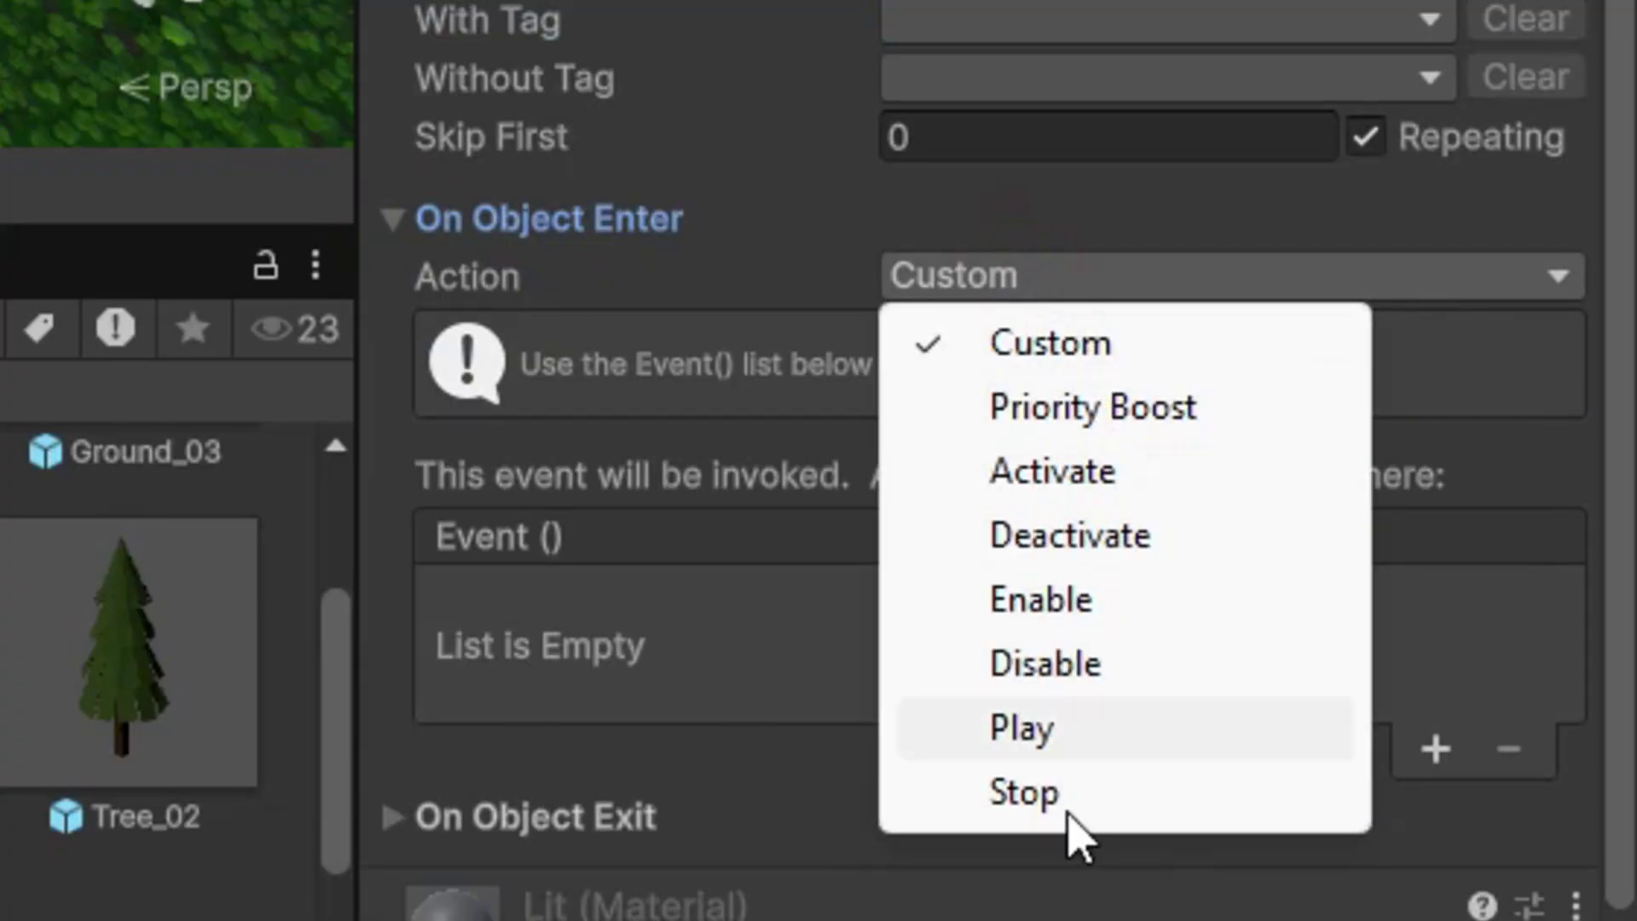
pyautogui.click(1095, 610)
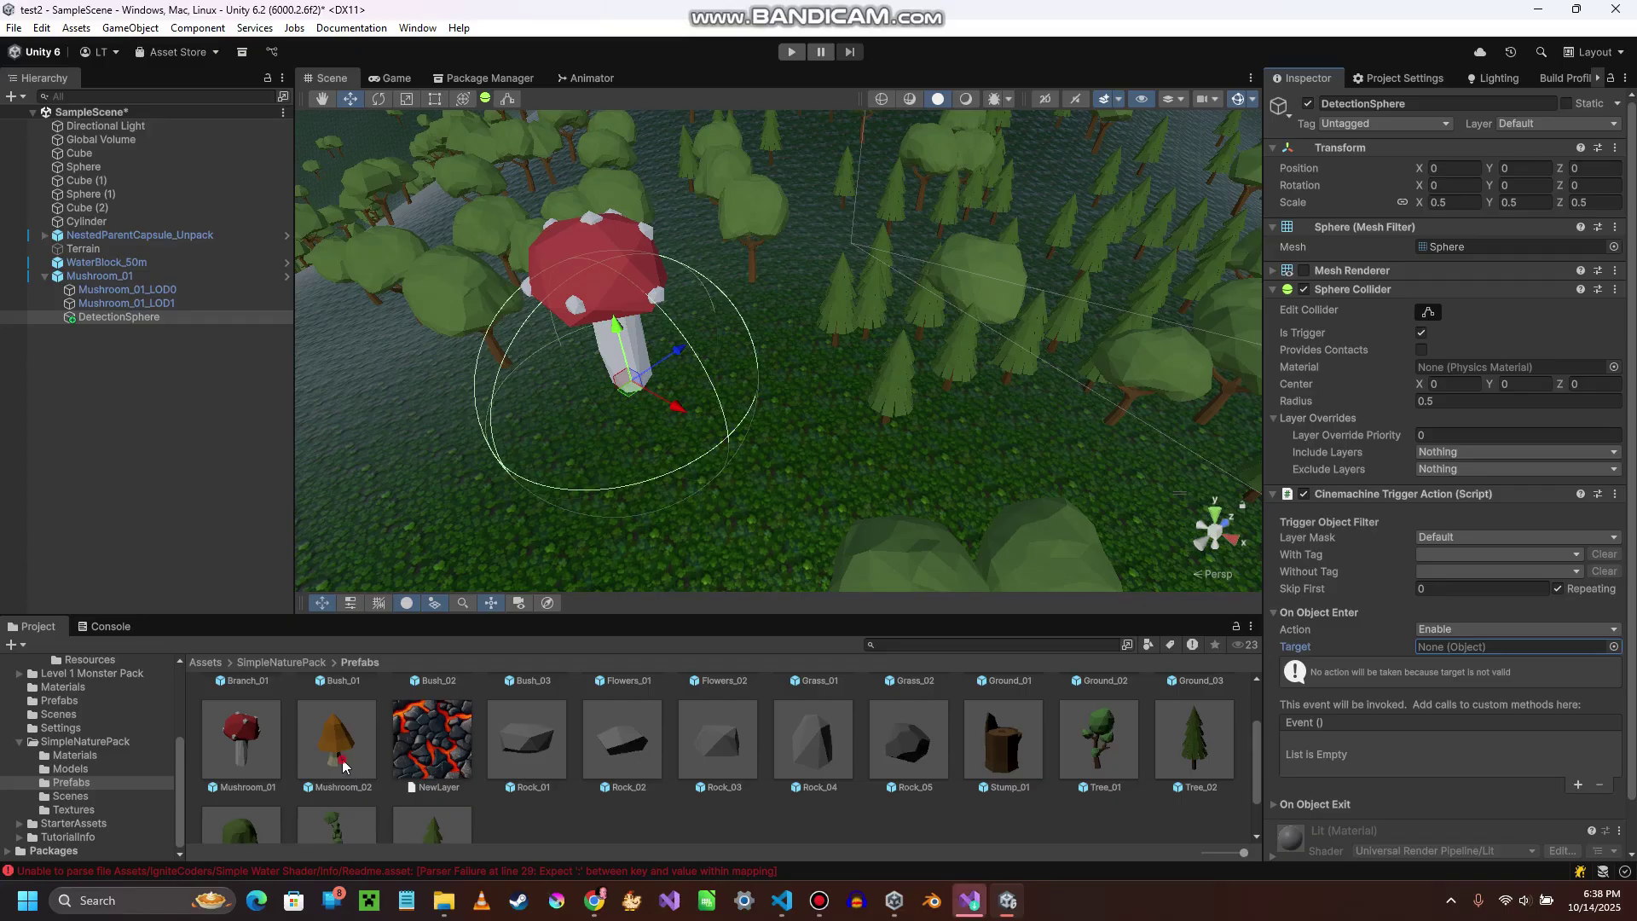
# - Place the Mushroom_02 prefab at the giant mushroom's base, about X 705.8, Z 214.6, and a duplicate at about X 706.9, Z 215
pyautogui.moveTo(341, 758); pyautogui.dragTo(498, 531)
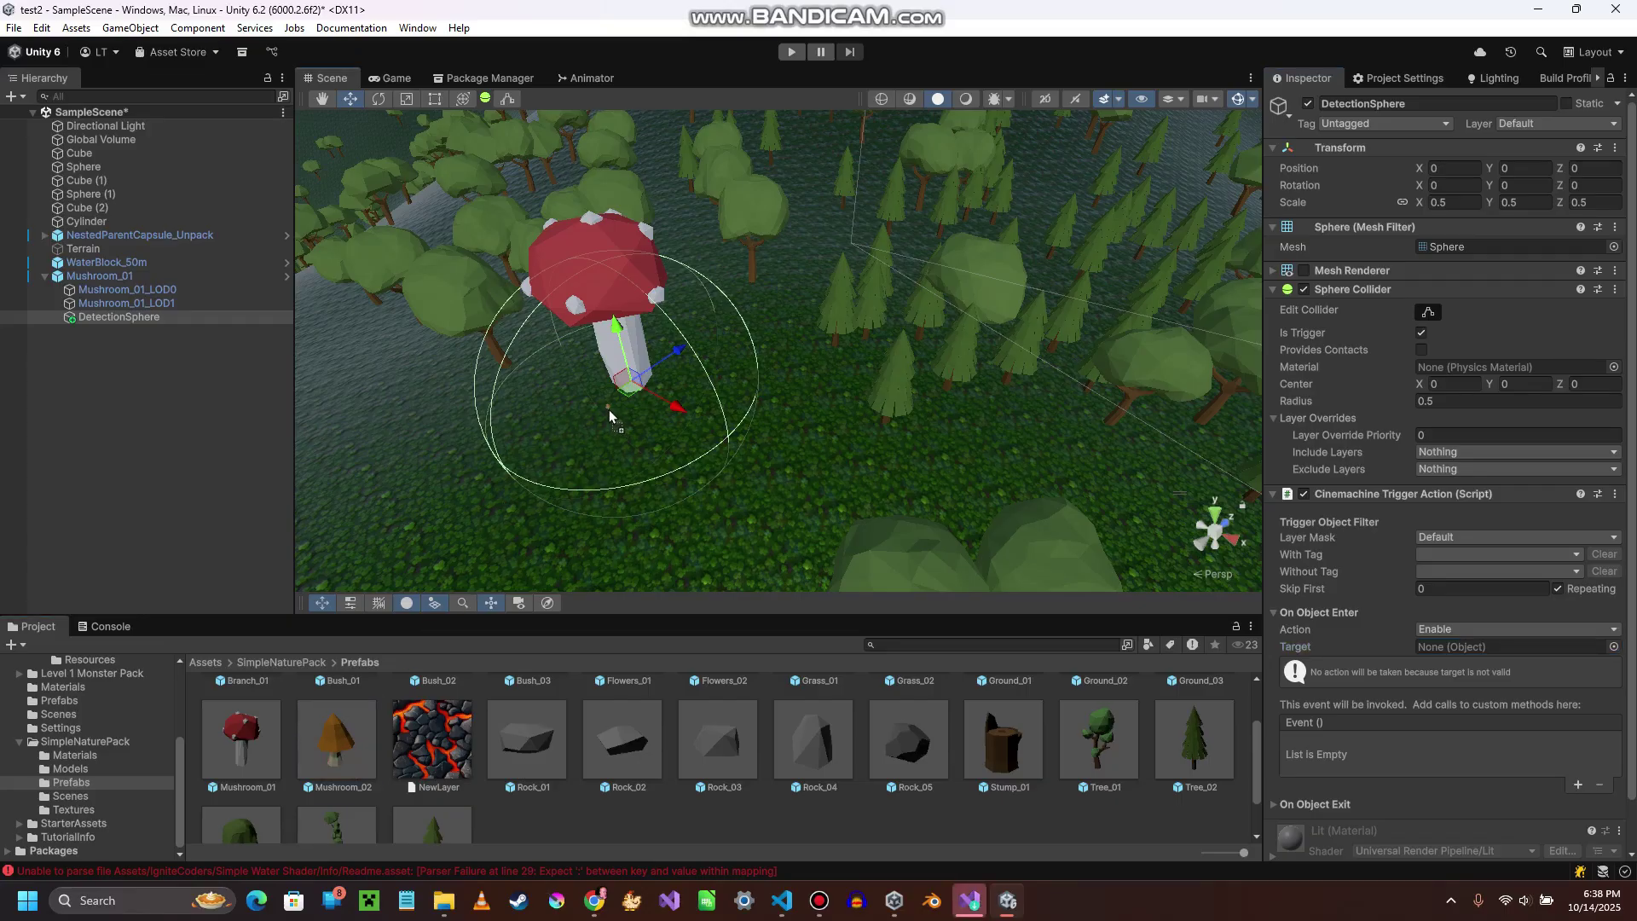
pyautogui.moveTo(604, 420); pyautogui.dragTo(603, 419)
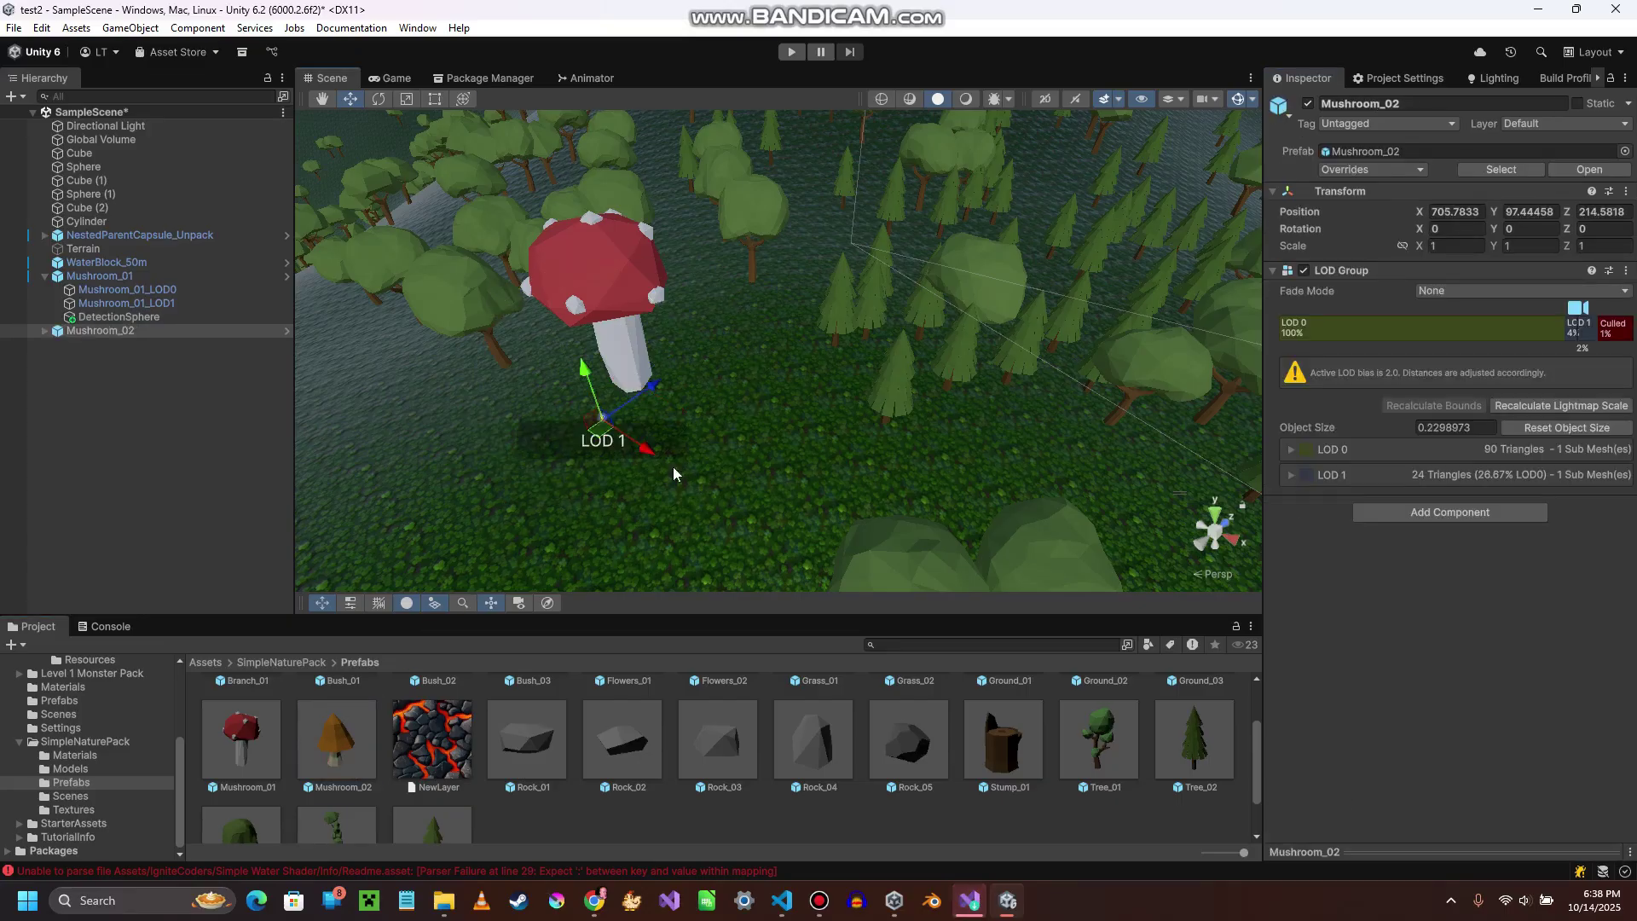
pyautogui.rightClick(100, 332)
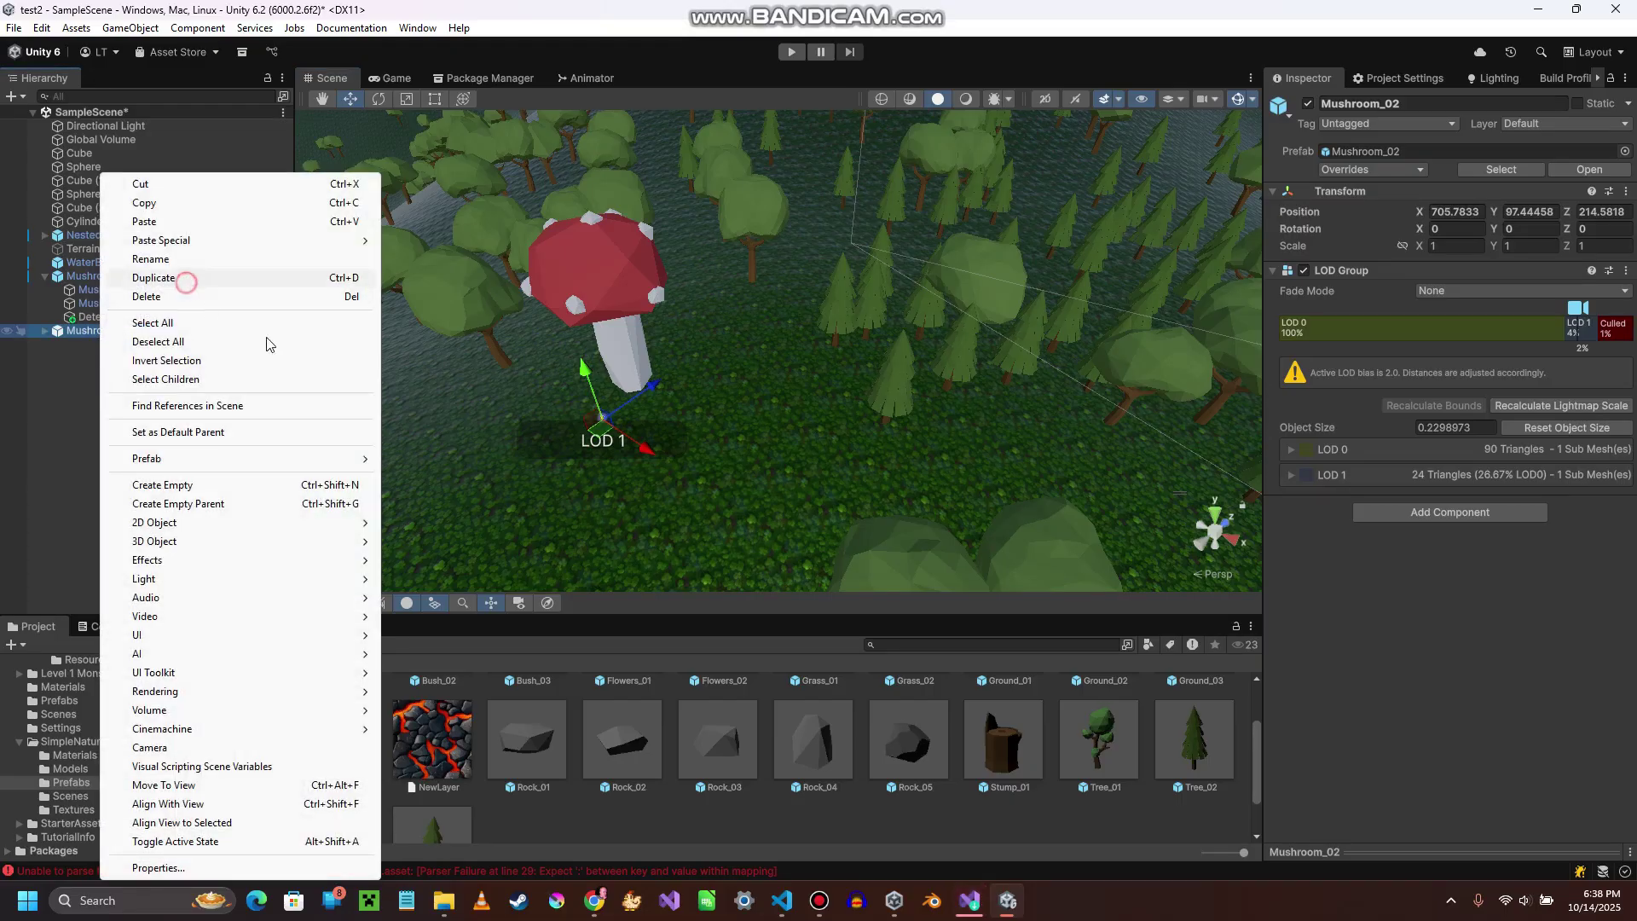
pyautogui.click(186, 282)
pyautogui.moveTo(601, 429); pyautogui.dragTo(631, 436)
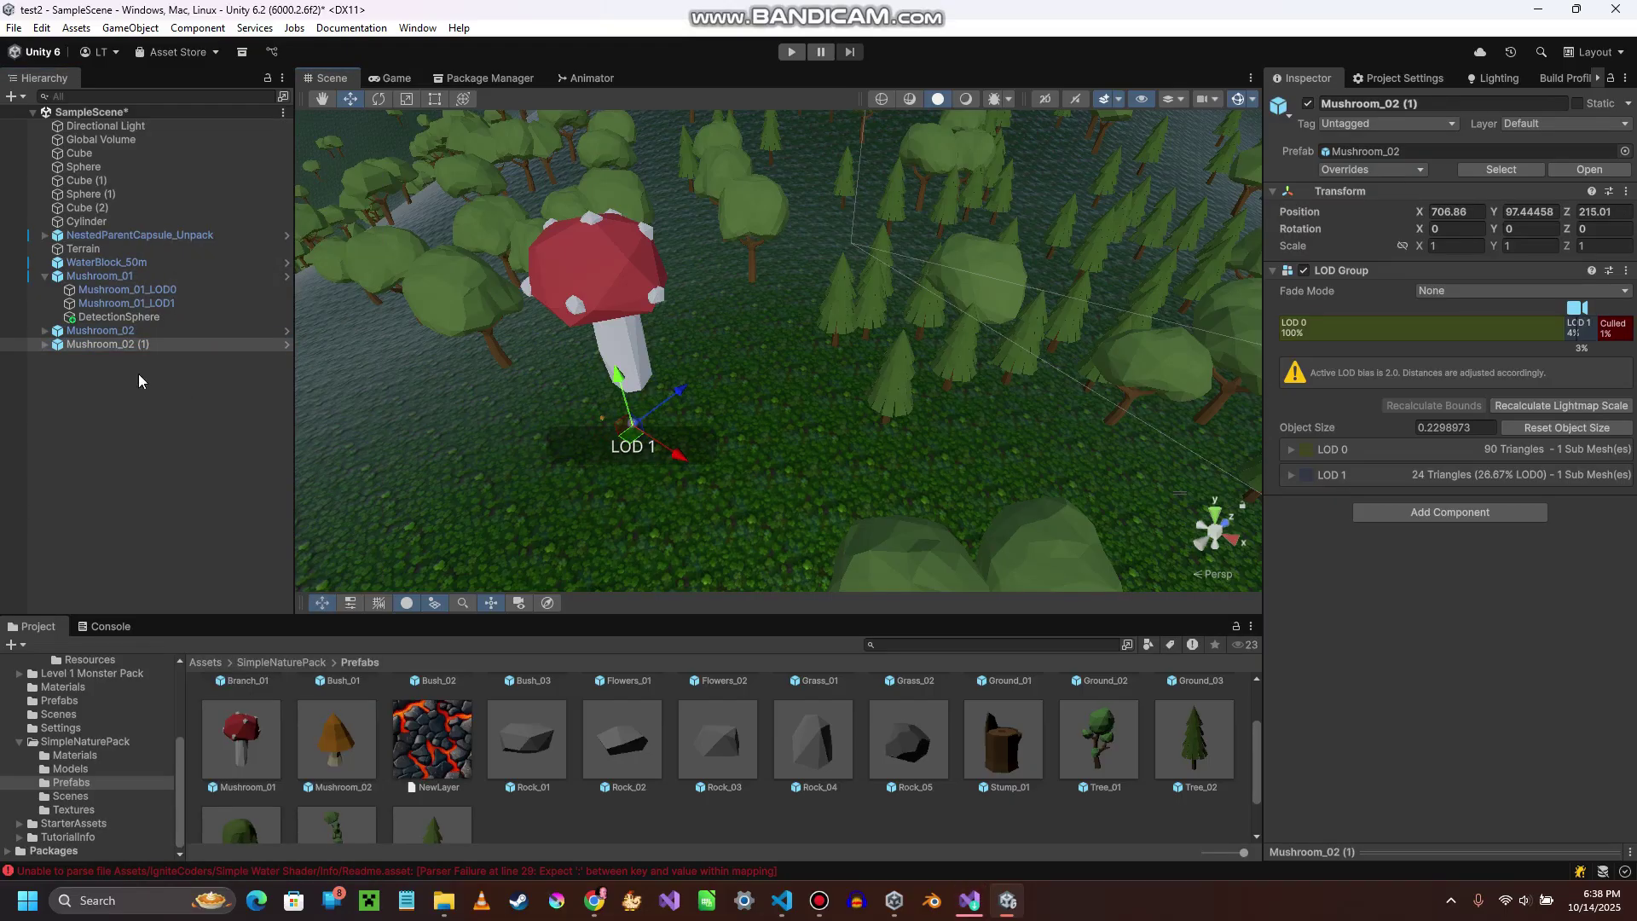
# - Duplicate Mushroom_02 (1) and move the copy to about X 707.5, Z 215.9
pyautogui.rightClick(140, 381)
pyautogui.click(165, 274)
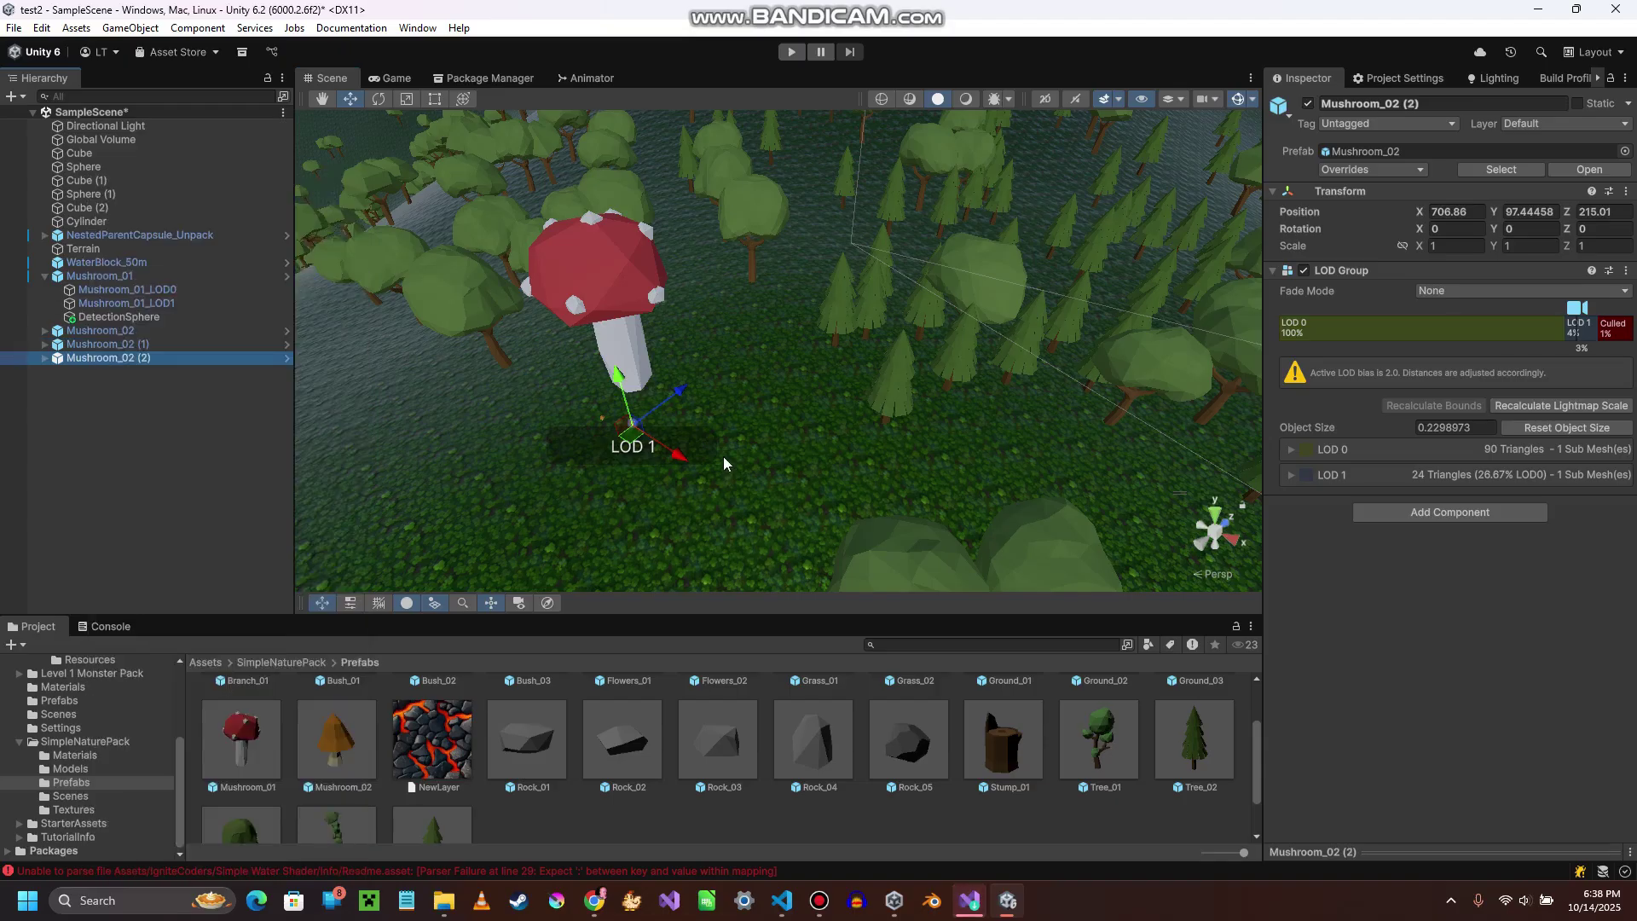
pyautogui.moveTo(620, 444); pyautogui.dragTo(651, 437)
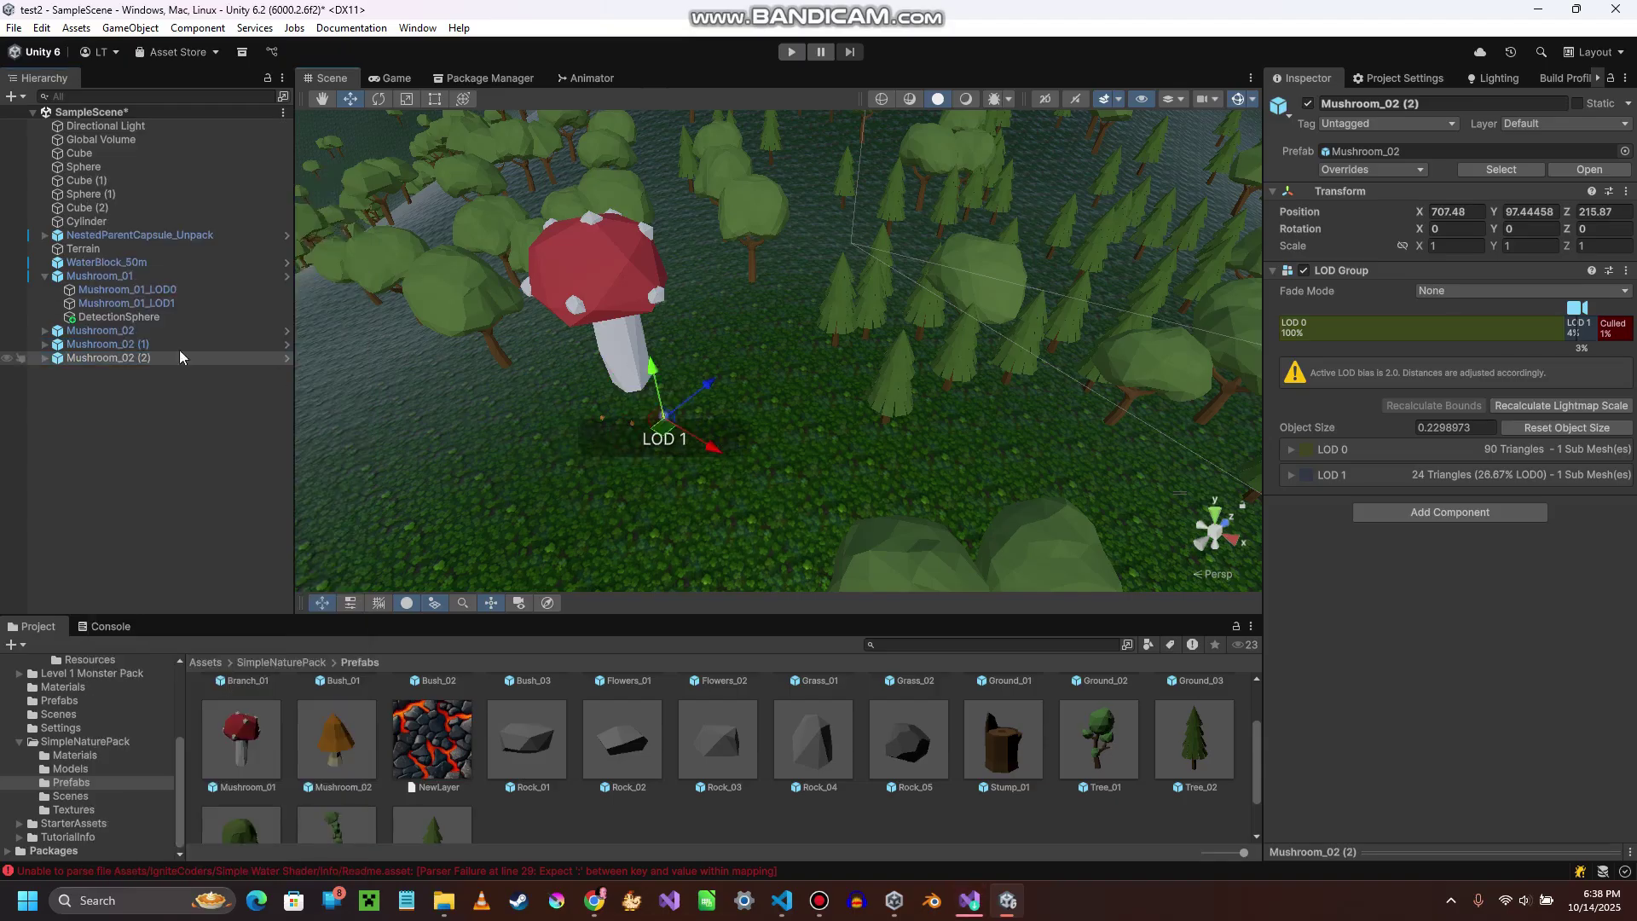
# - Duplicate the three small Mushroom_02 objects together and shift the copies across the ground, away from the originals
pyautogui.keyDown('shift'); pyautogui.click(96, 335); pyautogui.keyUp('shift')
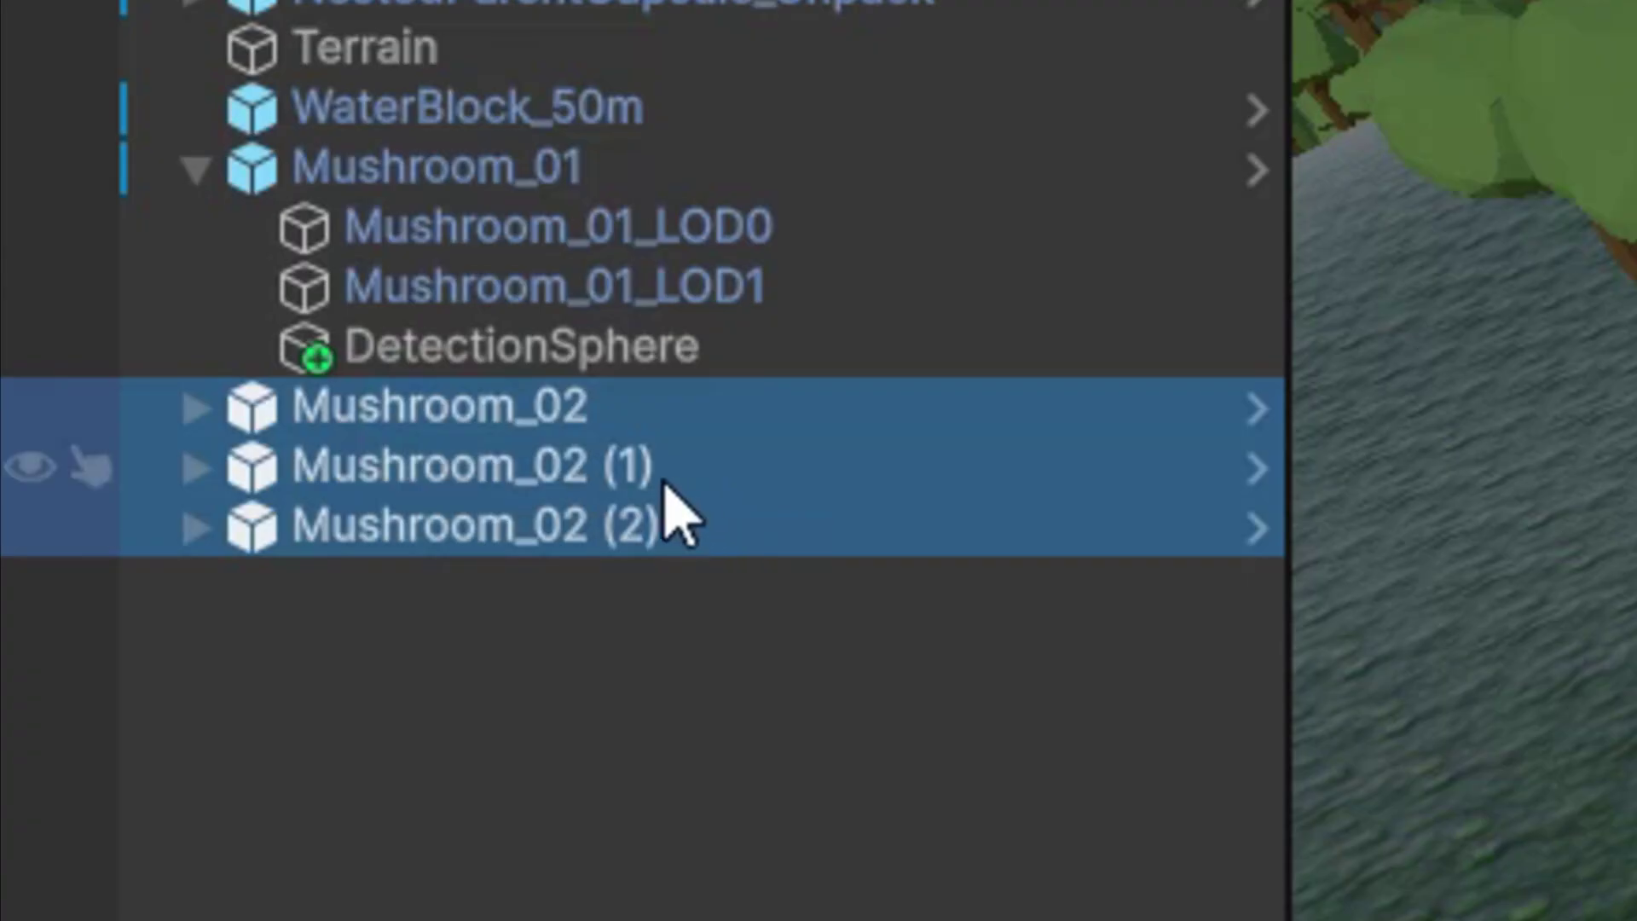
pyautogui.rightClick(126, 335)
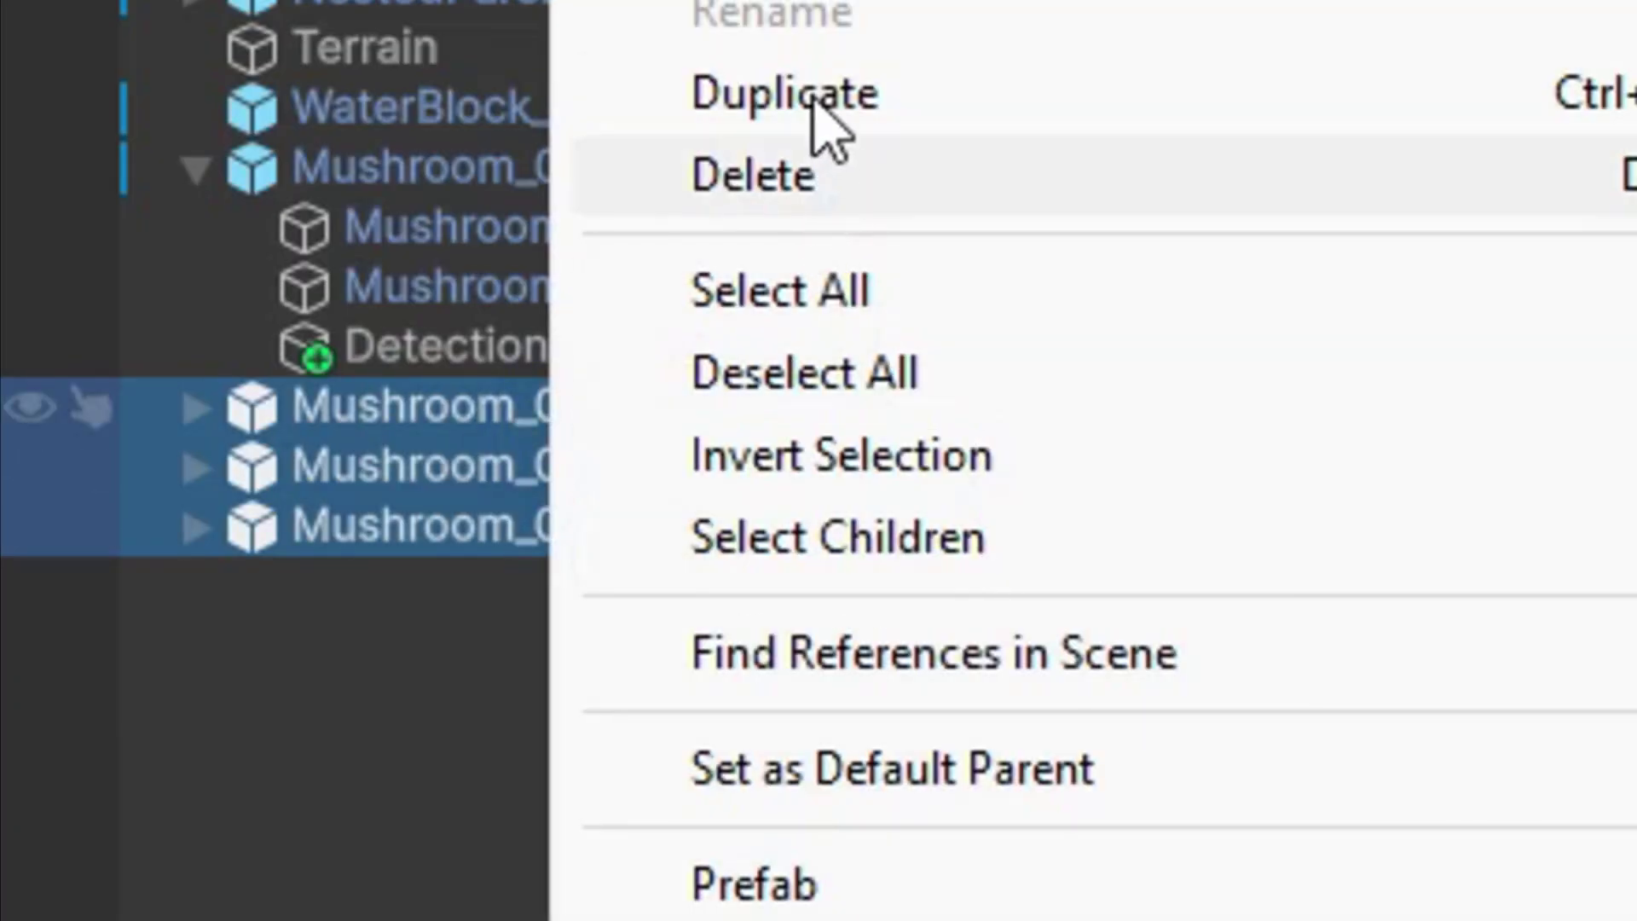
pyautogui.click(817, 106)
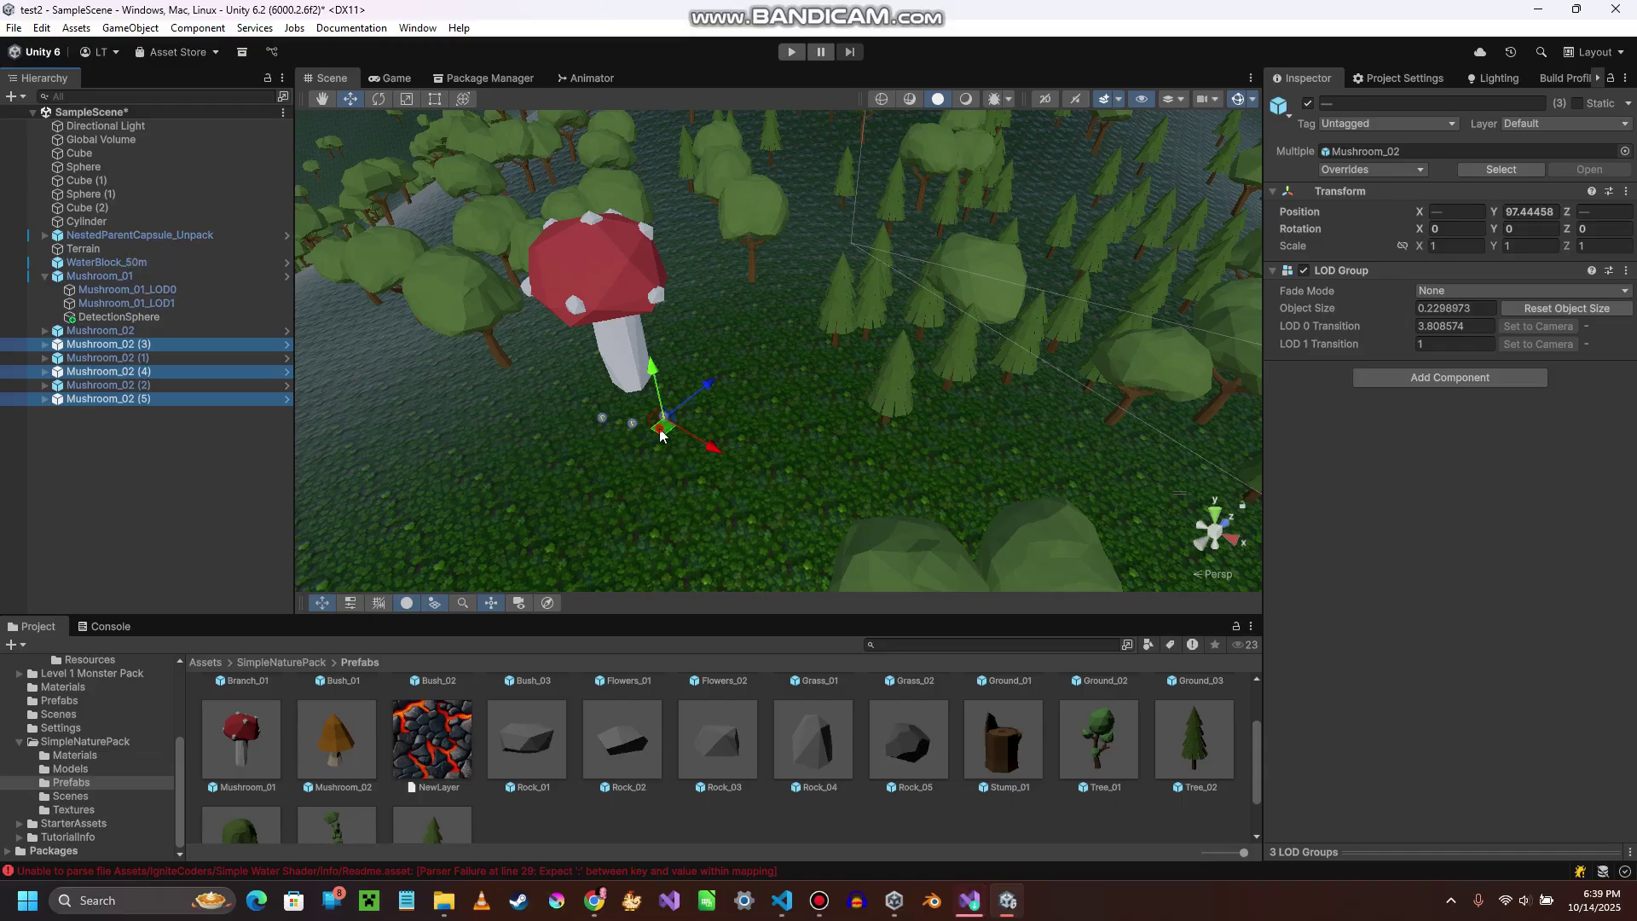
pyautogui.moveTo(661, 435); pyautogui.dragTo(682, 473)
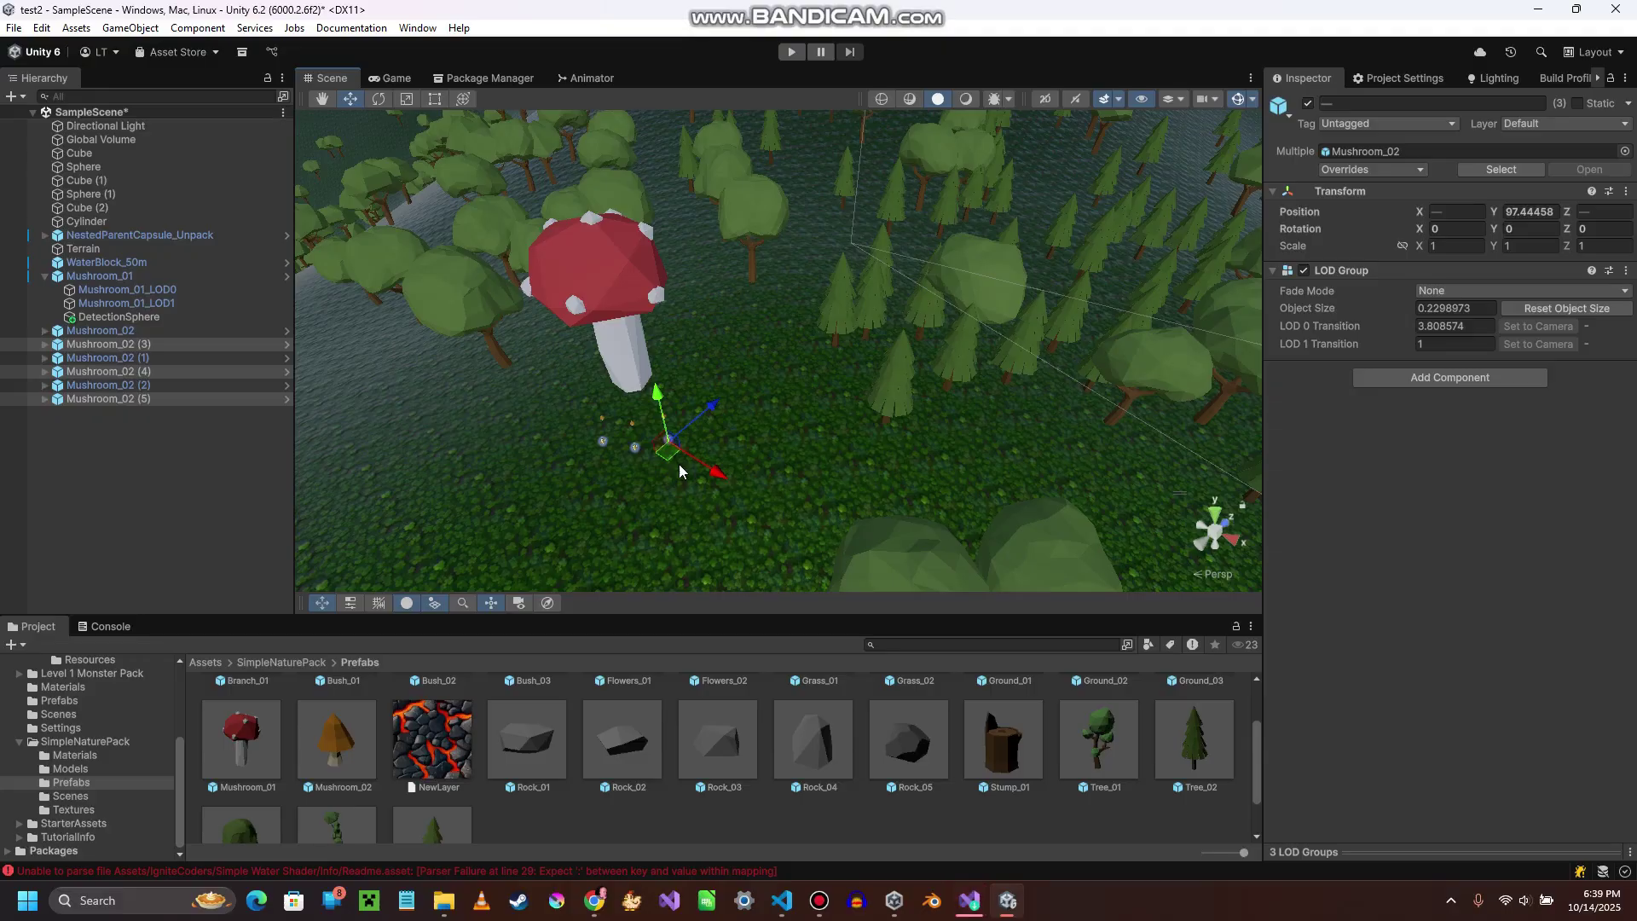
# - Lower the three new mushroom copies onto the terrain, to about Y 97.02
pyautogui.moveTo(694, 495); pyautogui.dragTo(228, 437, button='right')
pyautogui.press('w')
pyautogui.press('w')
pyautogui.press('a')
pyautogui.press('w')
pyautogui.press('a')
pyautogui.press('w')
pyautogui.press('d')
pyautogui.press('s')
pyautogui.press('d')
pyautogui.press('d')
pyautogui.press('d')
pyautogui.press('w')
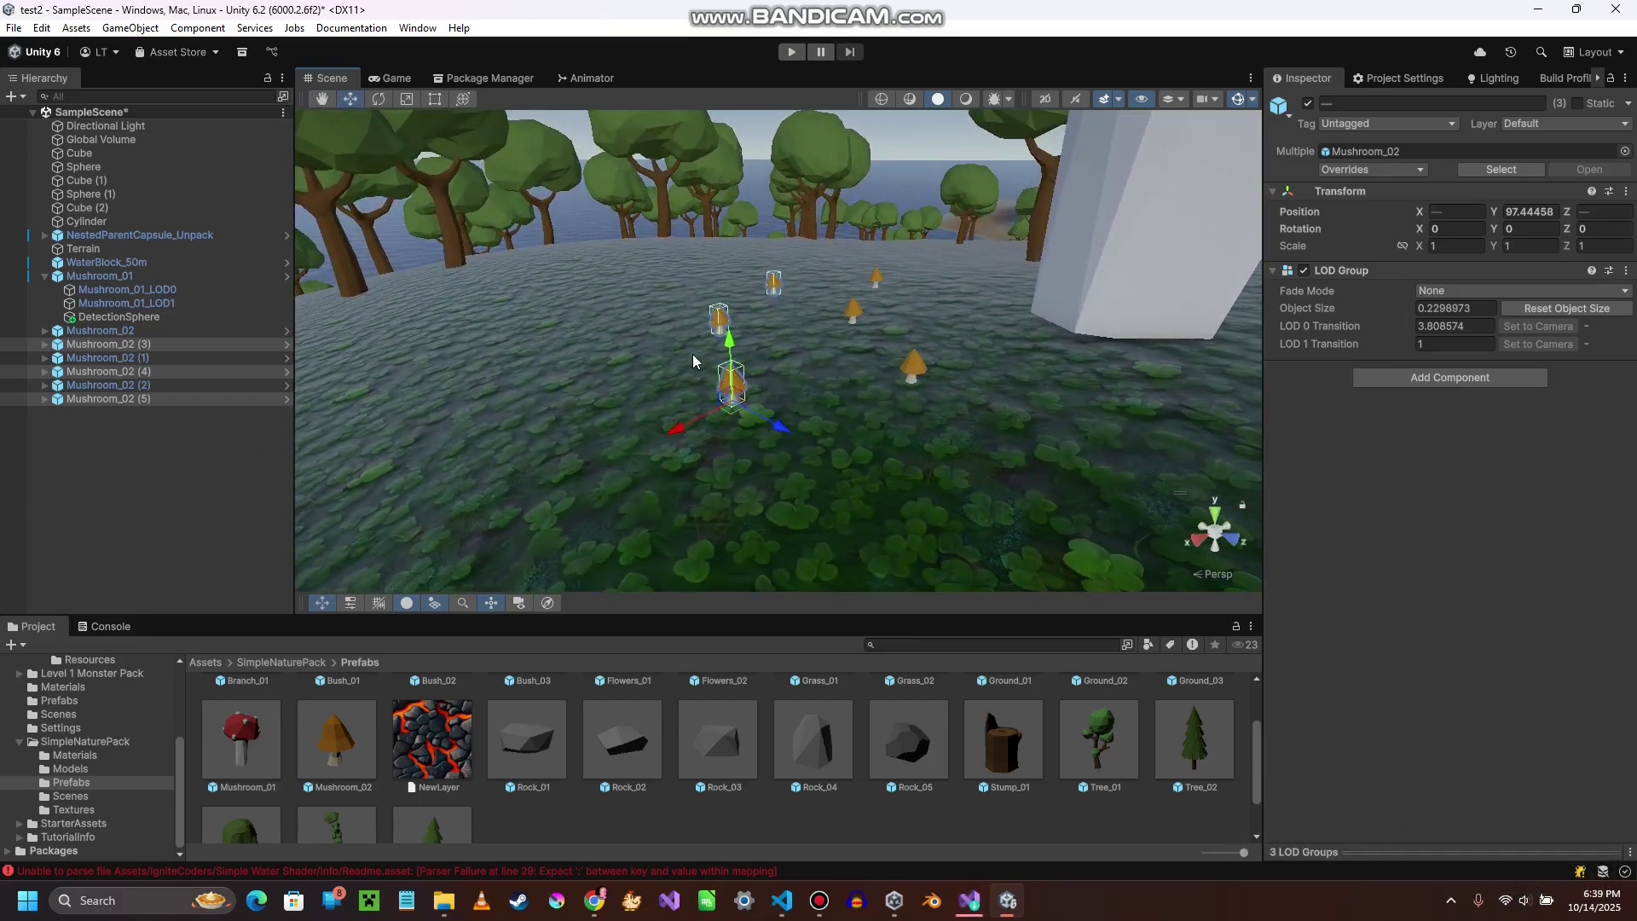
pyautogui.moveTo(735, 342); pyautogui.dragTo(730, 409)
pyautogui.rightClick(732, 350)
pyautogui.click(730, 351)
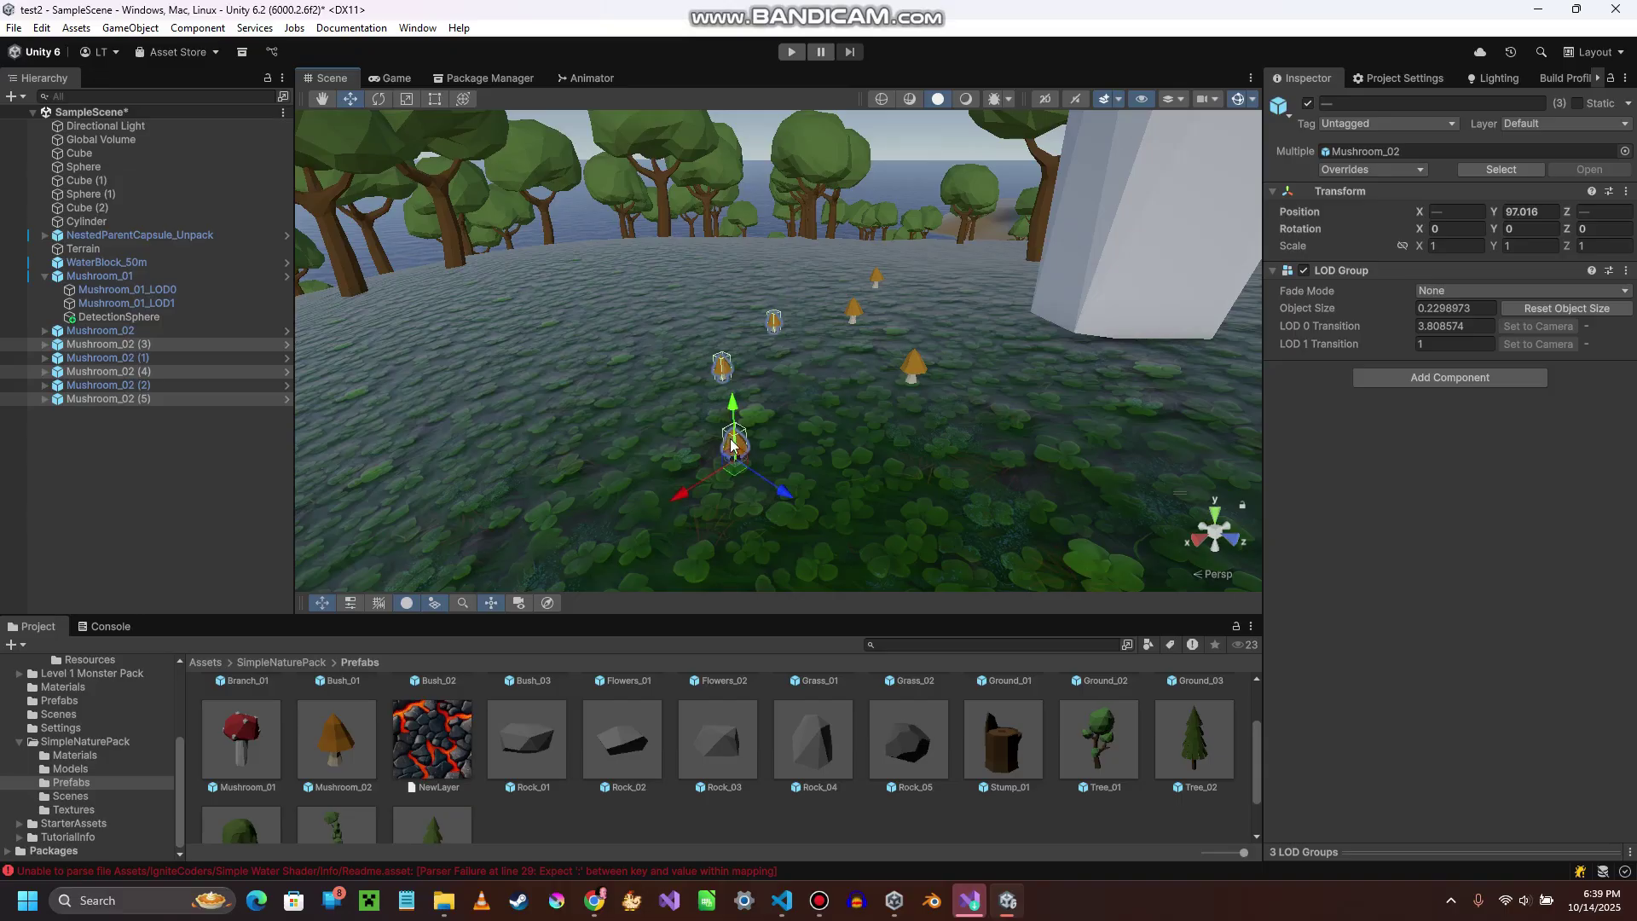
# - Lower the original Mushroom_02 so that it sits on the sloping ground
pyautogui.click(876, 275)
pyautogui.moveTo(902, 351); pyautogui.dragTo(1313, 292, button='right')
pyautogui.press('a')
pyautogui.press('w')
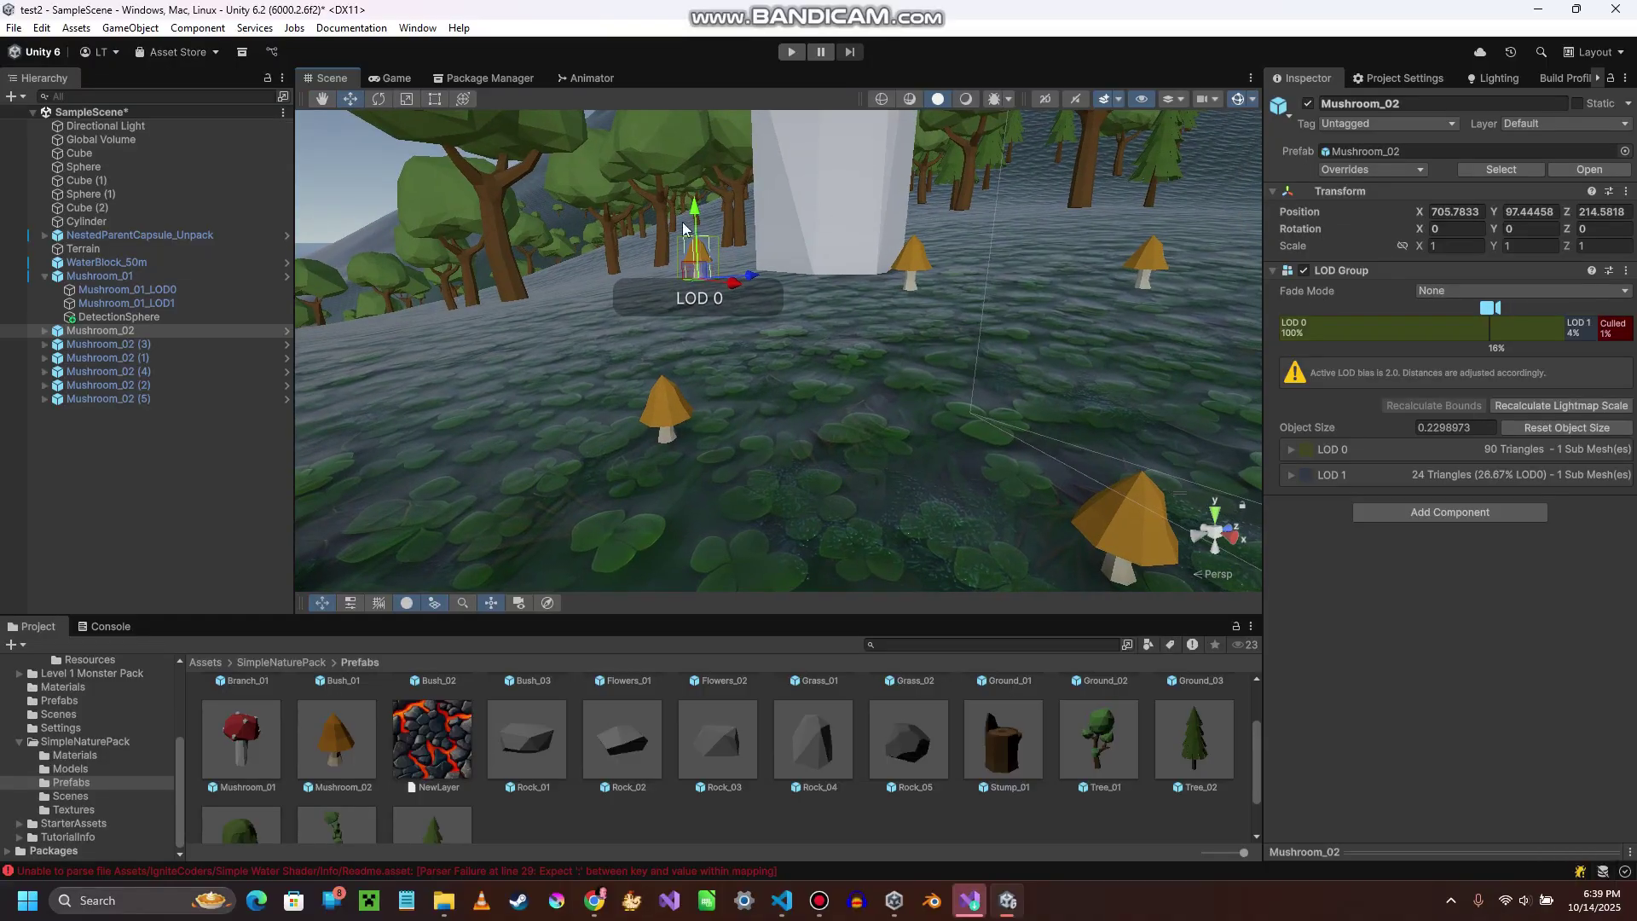
pyautogui.moveTo(699, 216); pyautogui.dragTo(694, 284)
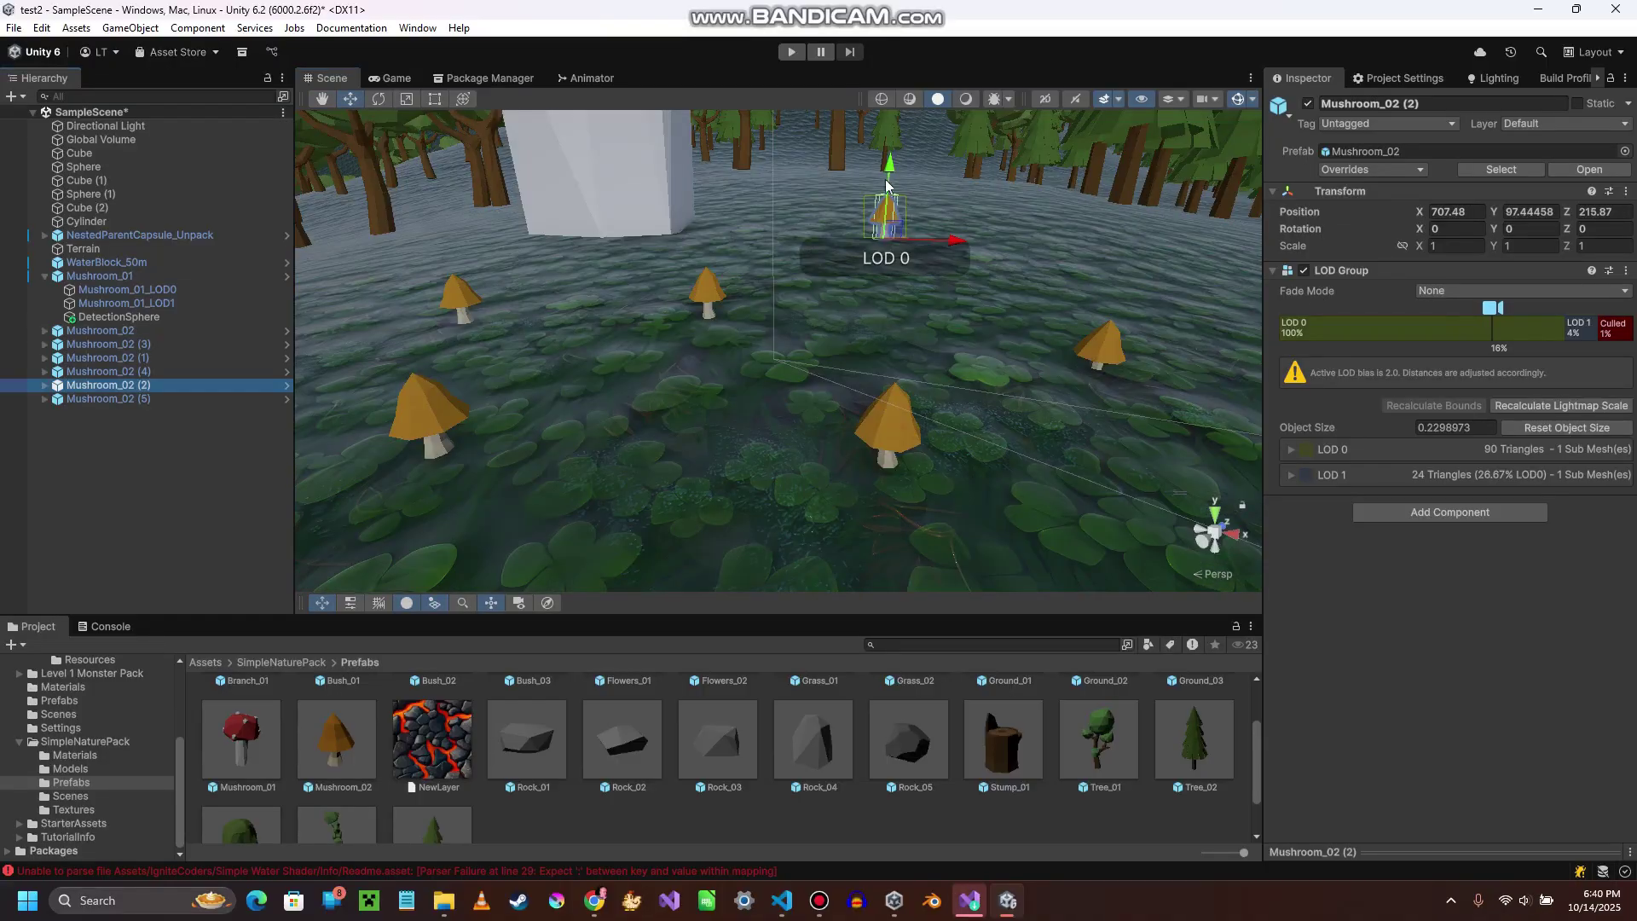
# - Lower Mushroom_02 (2) to about Y 97.16 and adjust the height of Mushroom_02 (5) to fit the terrain
pyautogui.moveTo(886, 185); pyautogui.dragTo(889, 231)
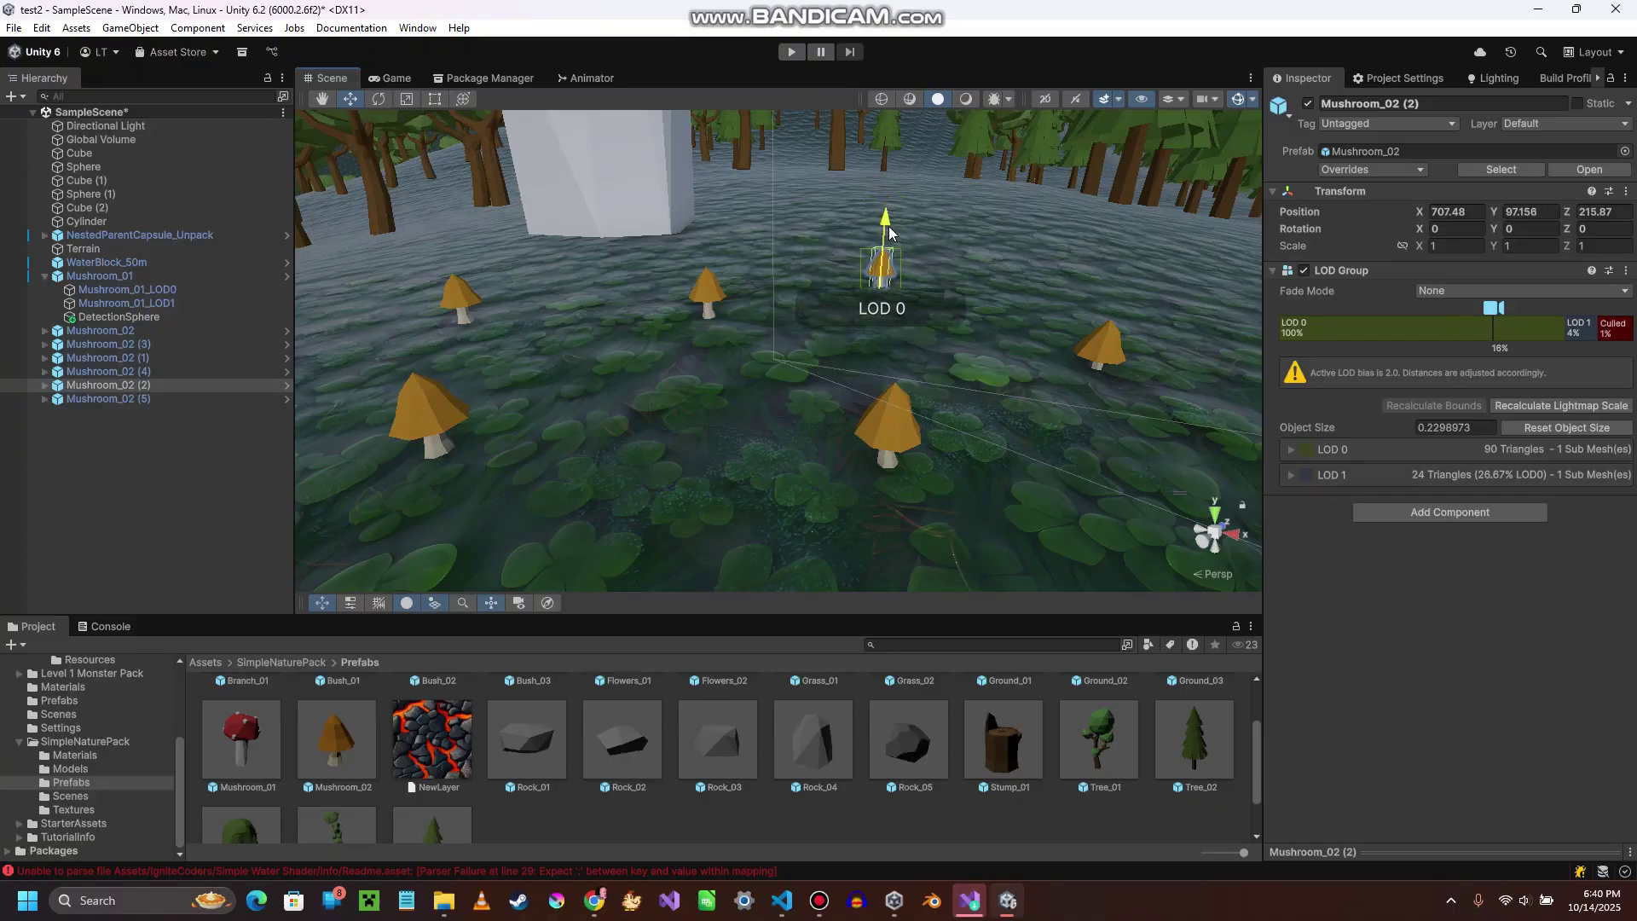
pyautogui.click(94, 398)
pyautogui.moveTo(1114, 320); pyautogui.dragTo(1113, 312)
pyautogui.moveTo(1069, 271); pyautogui.dragTo(529, 281, button='right')
# - Create an empty GameObject at the root of the scene, keeping its default name
pyautogui.keyDown('shift'); pyautogui.click(109, 334); pyautogui.keyUp('shift')
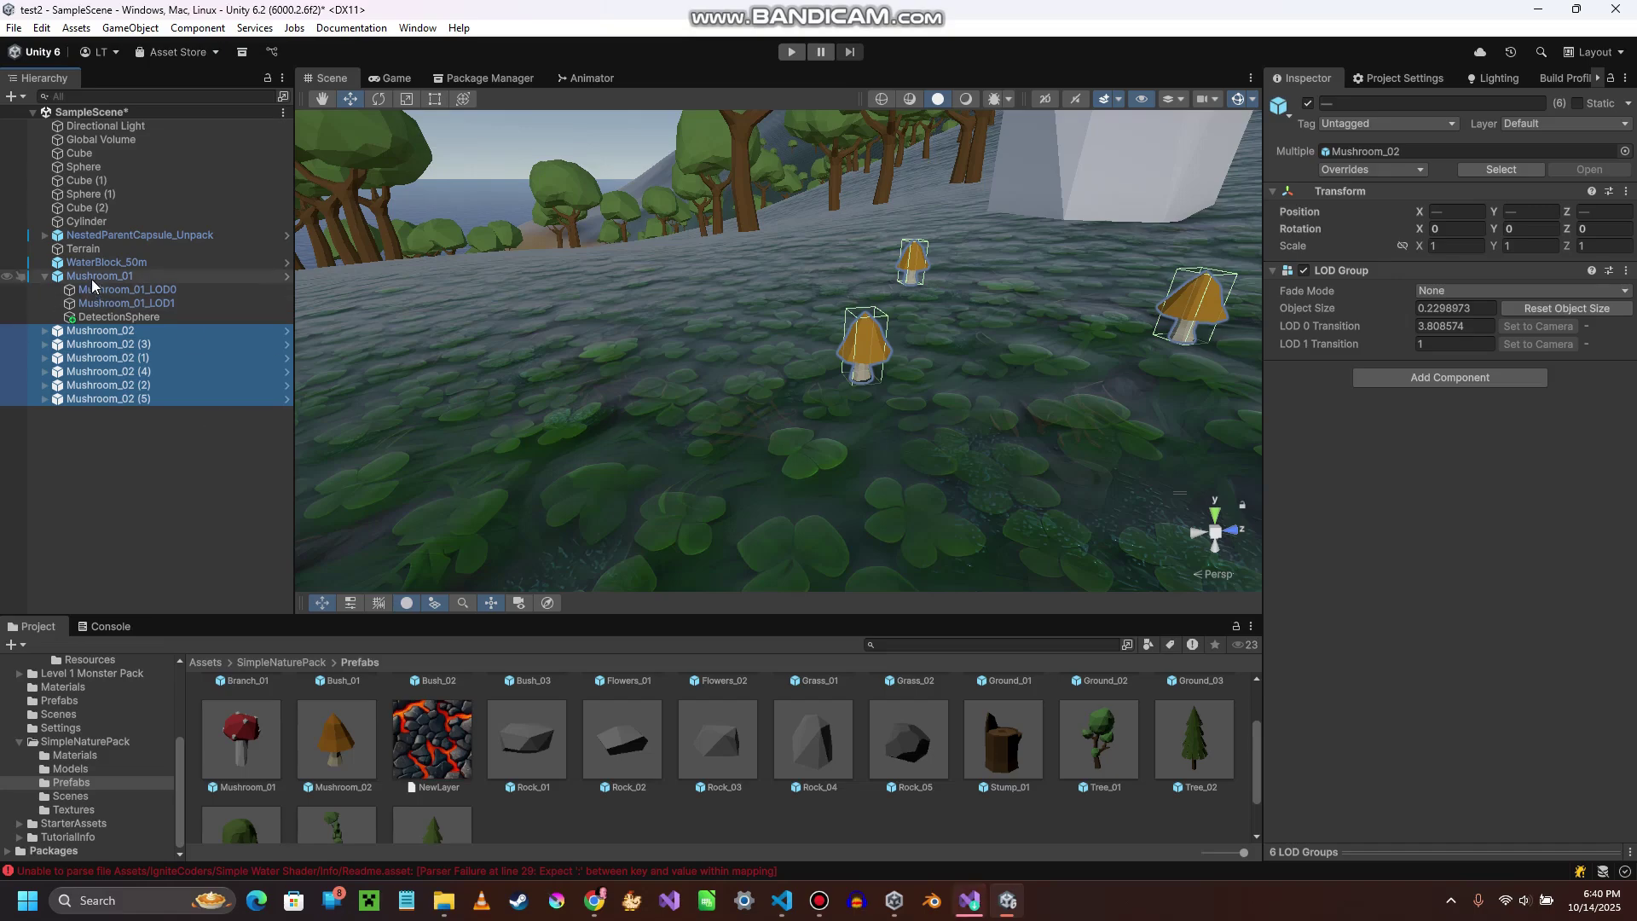
pyautogui.rightClick(116, 458)
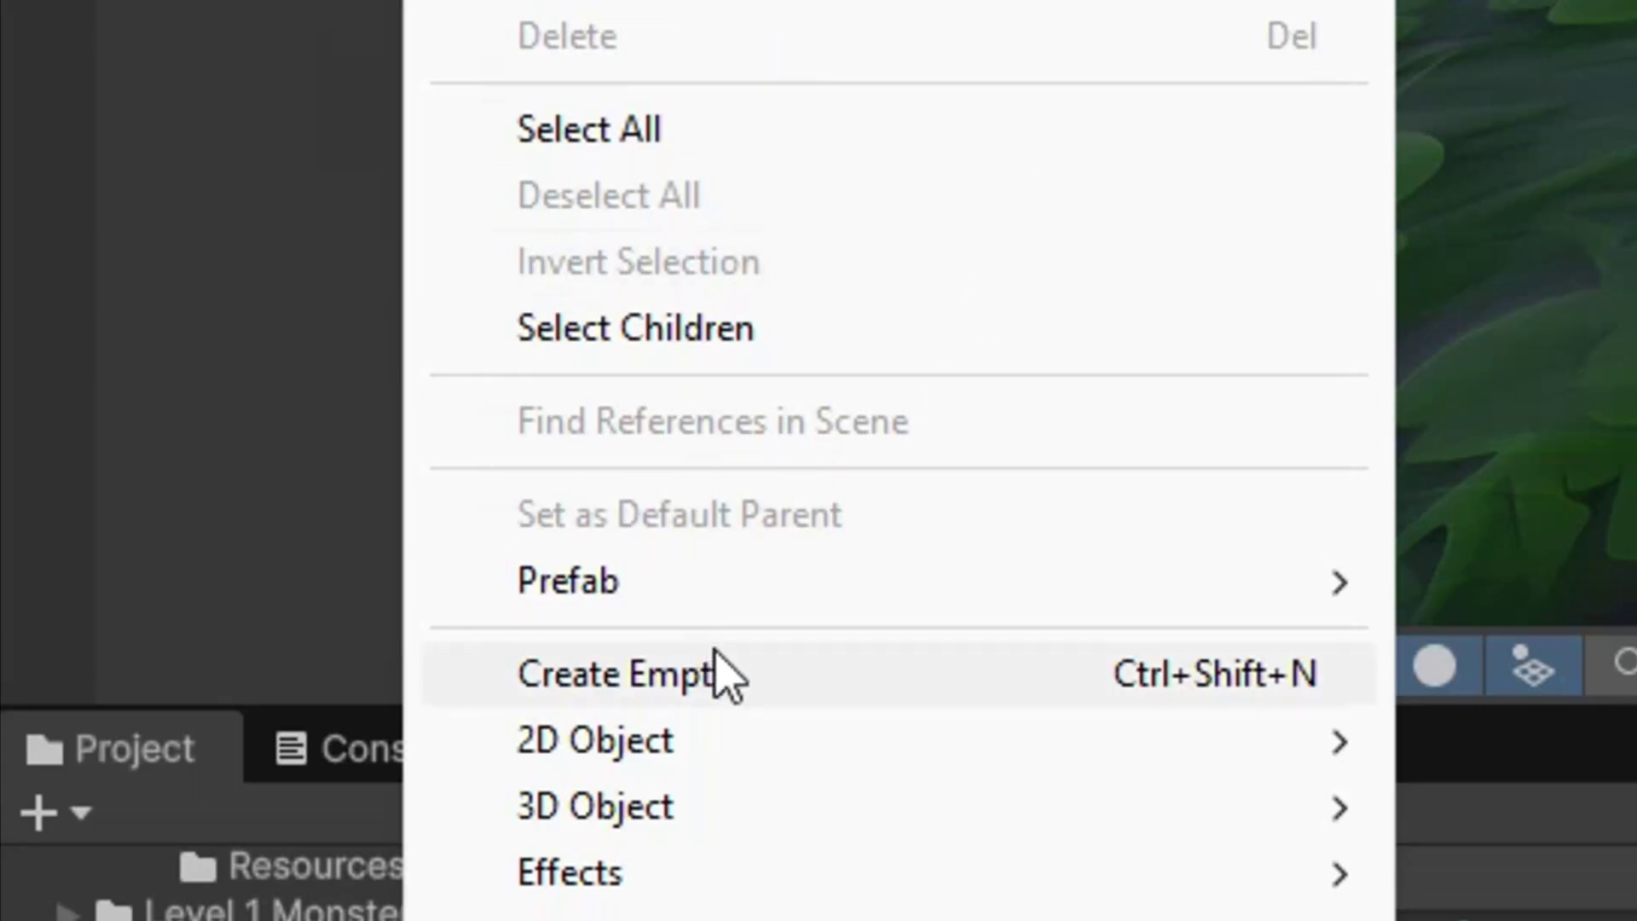
pyautogui.click(727, 675)
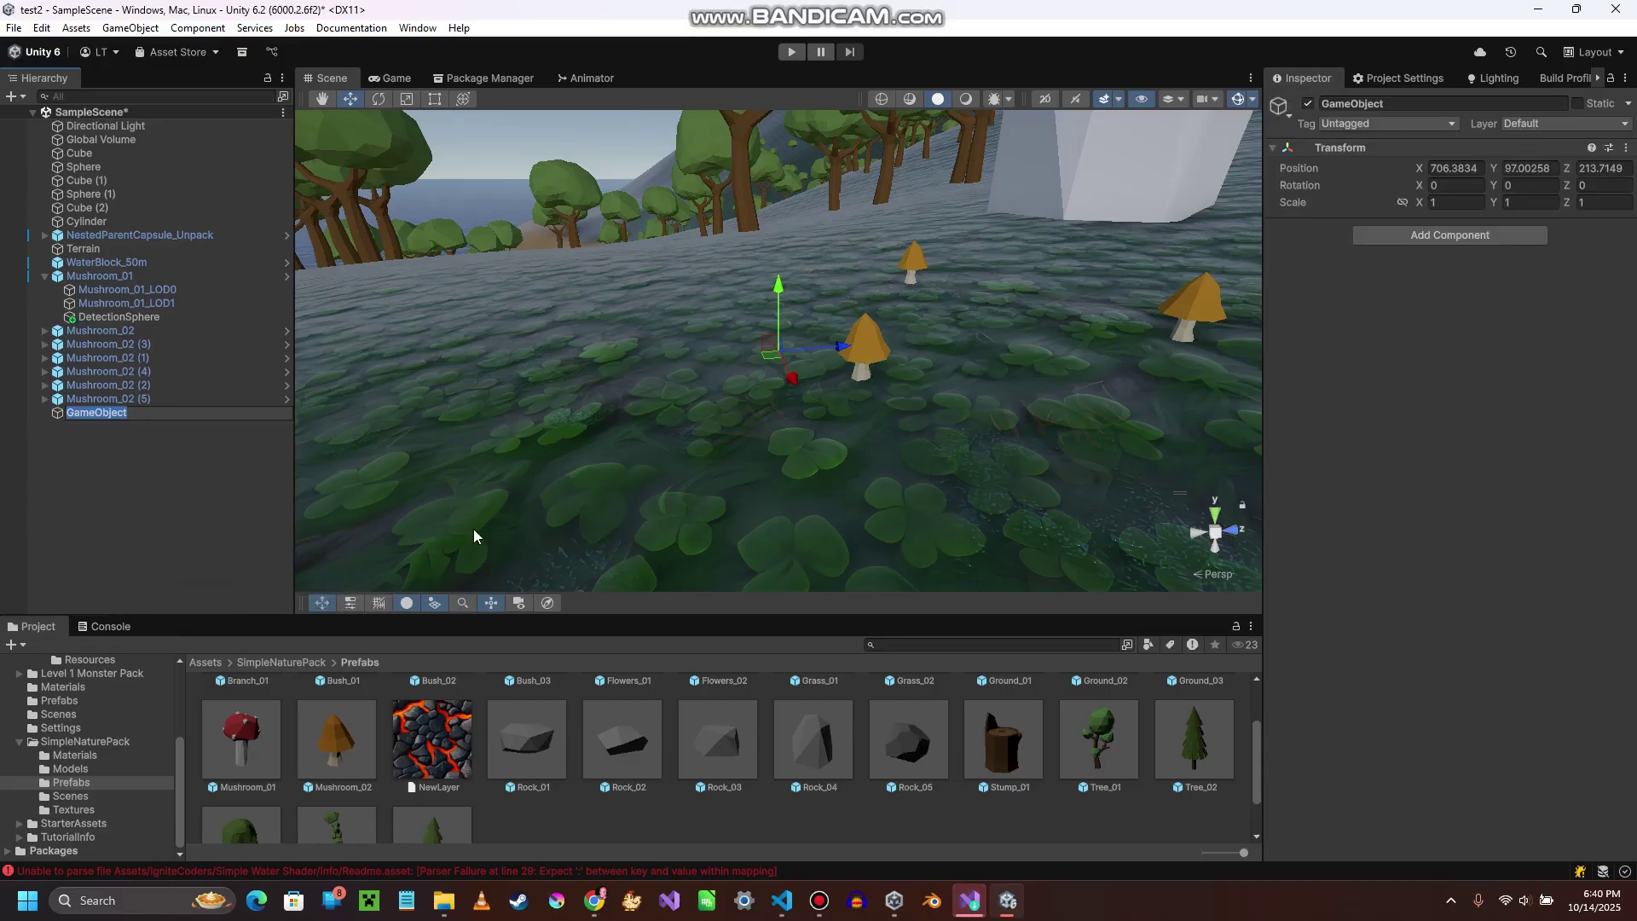
pyautogui.click(204, 449)
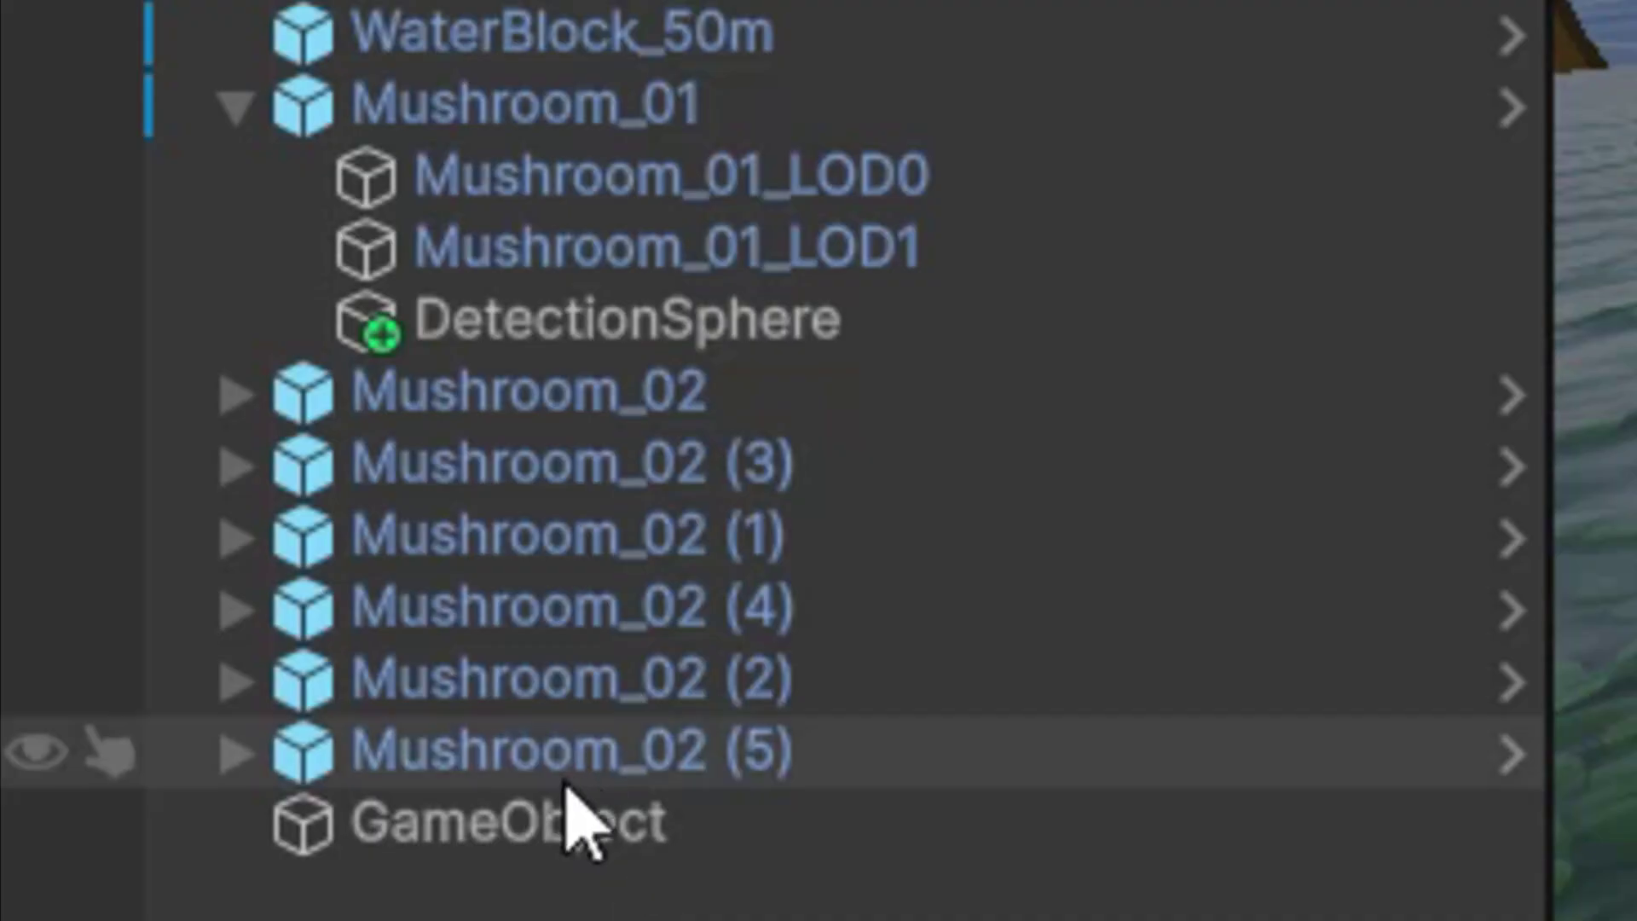
# - Parent all six Mushroom_02 objects to the empty GameObject
pyautogui.click(101, 413)
pyautogui.click(499, 404)
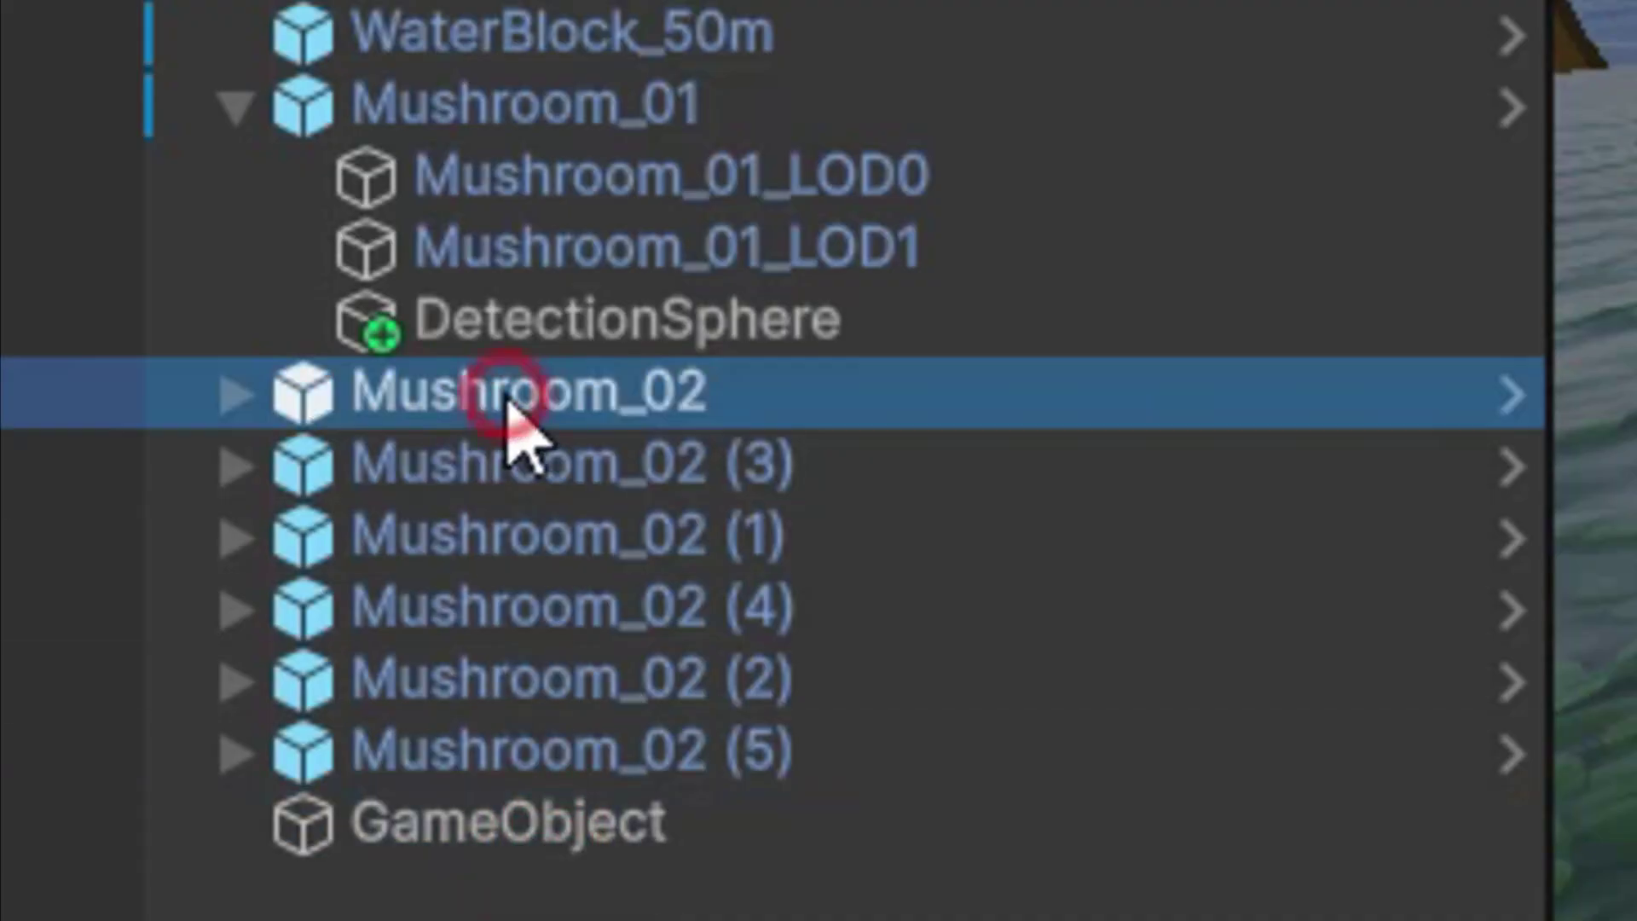
pyautogui.keyDown('shift'); pyautogui.click(503, 765); pyautogui.keyUp('shift')
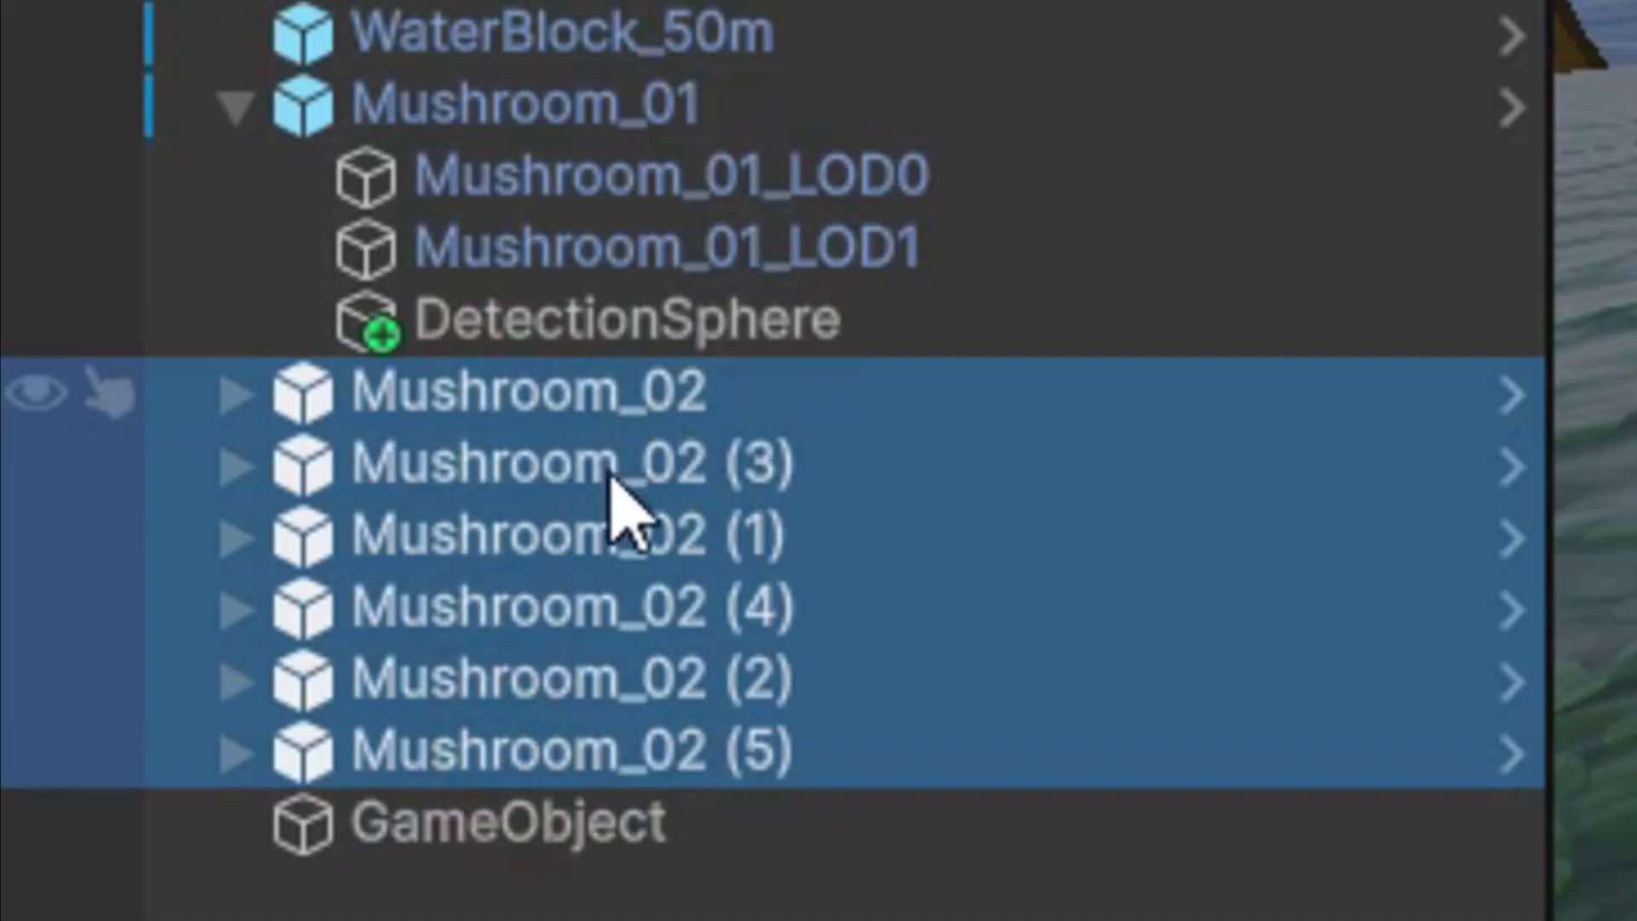
pyautogui.moveTo(525, 384); pyautogui.dragTo(535, 829)
pyautogui.click(520, 387)
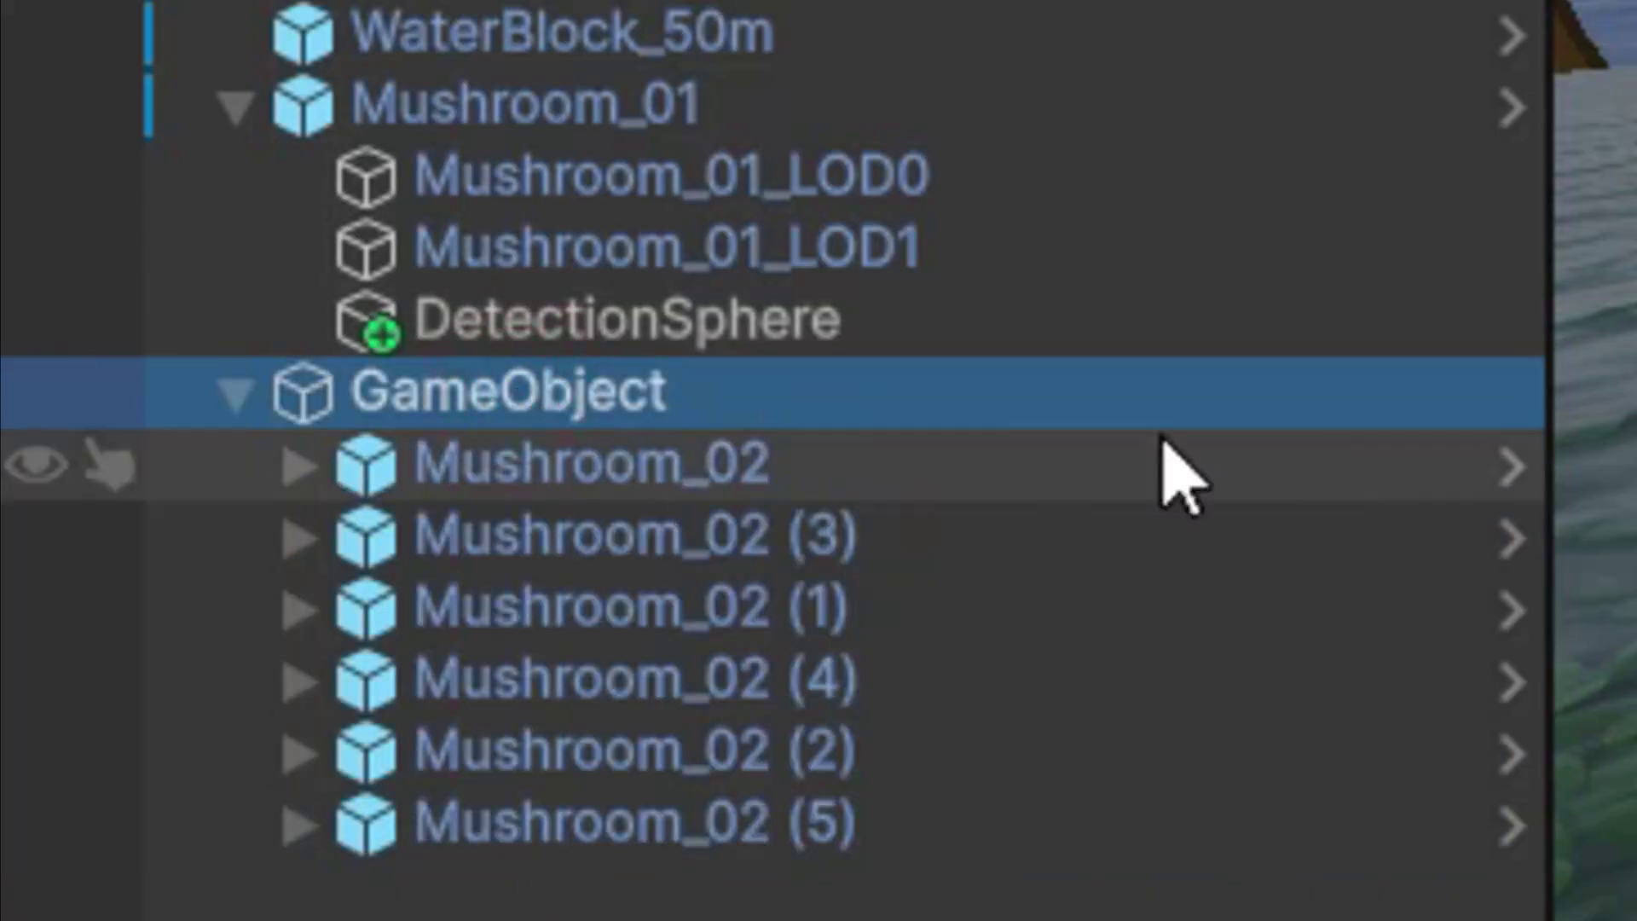
# - Rename the parent GameObject of the small mushrooms as mushroomGroup
pyautogui.click(576, 390)
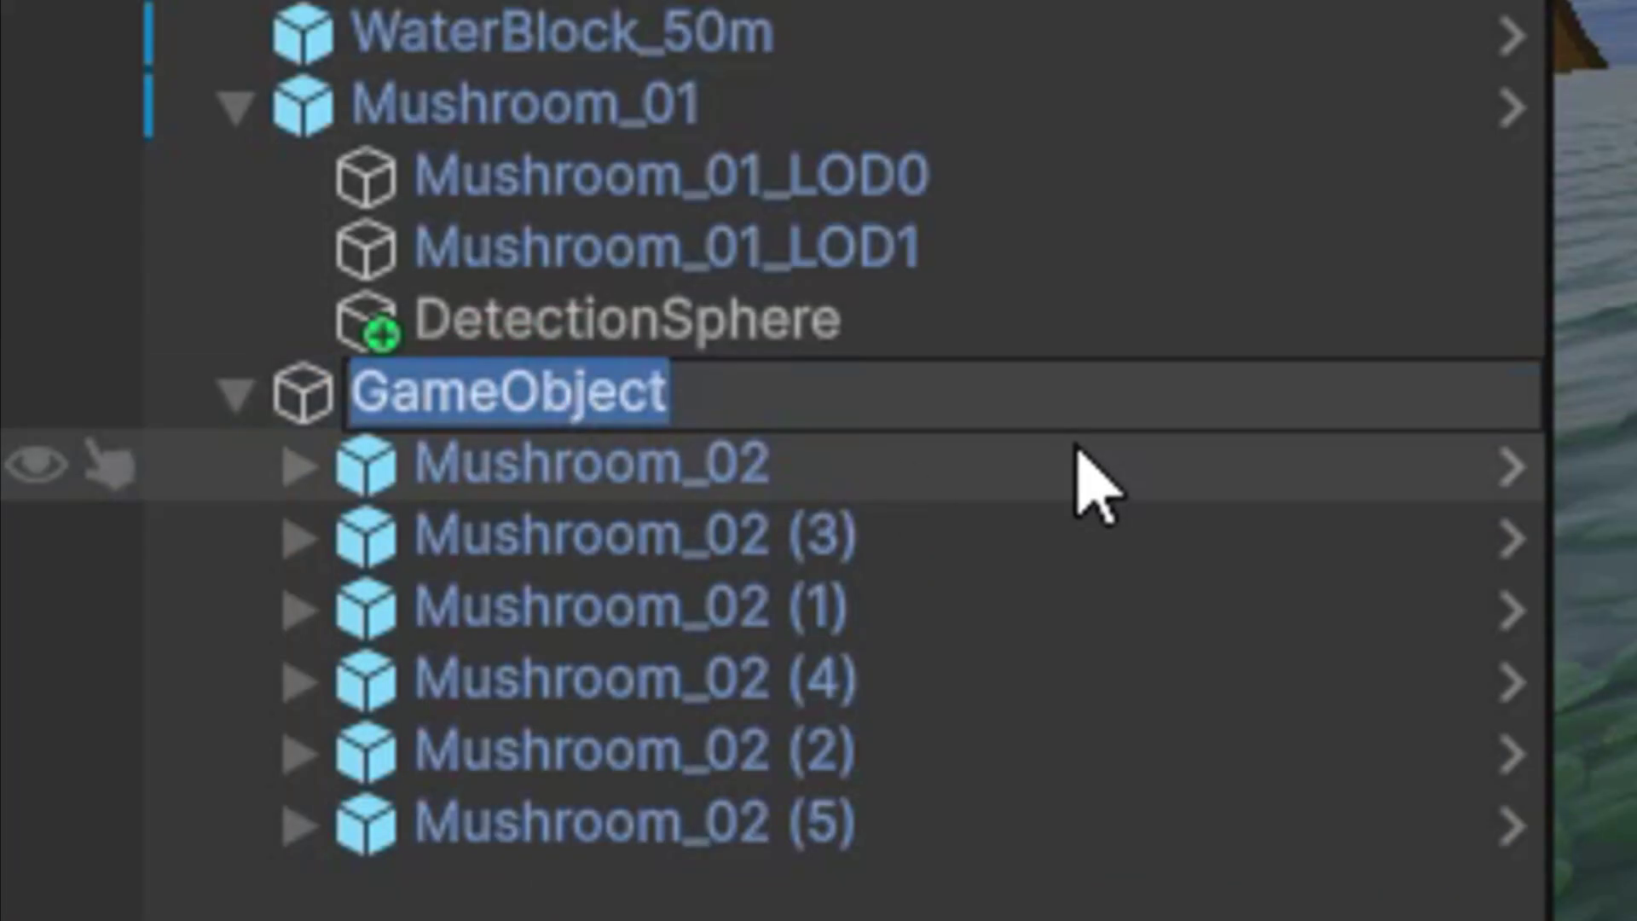
pyautogui.write('m')
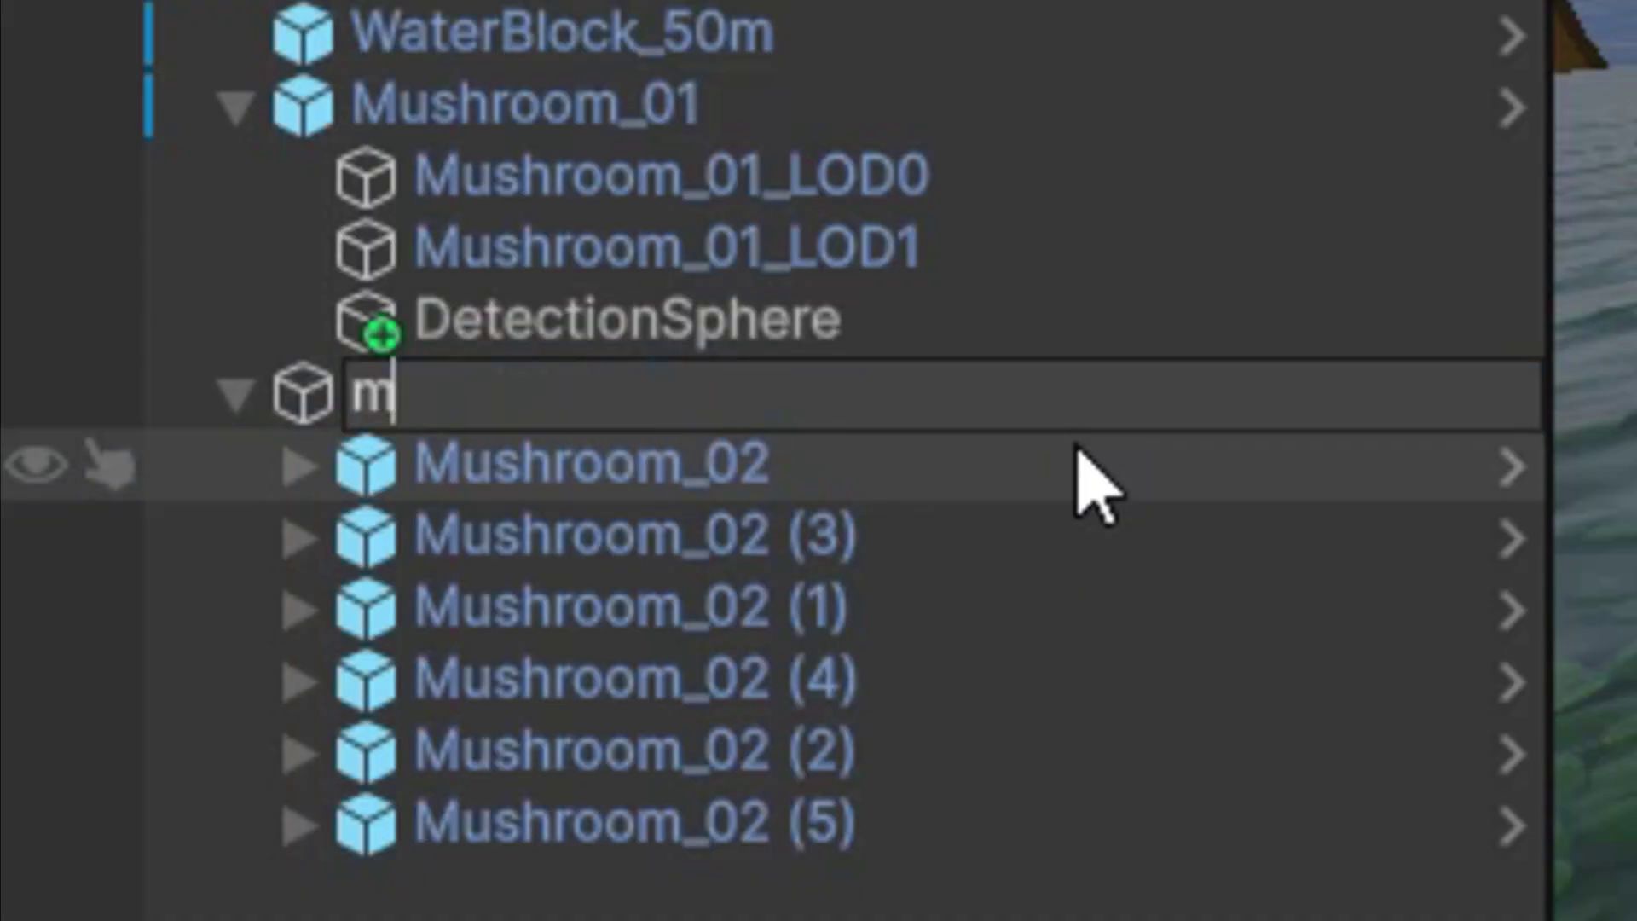
pyautogui.write('ushroom')
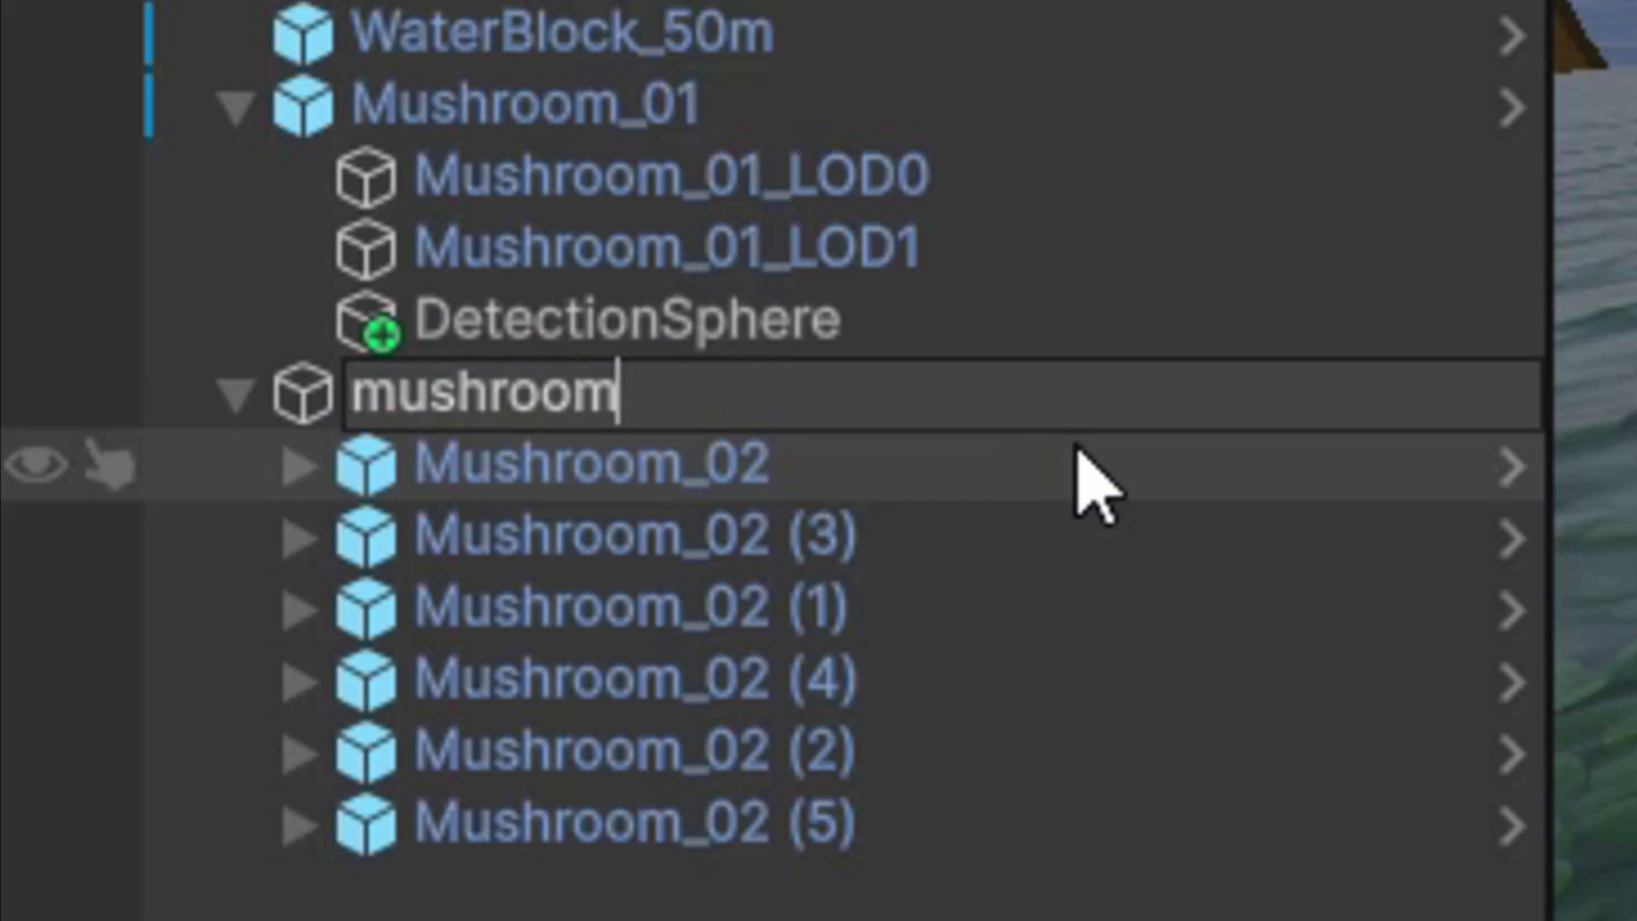
pyautogui.write('Group')
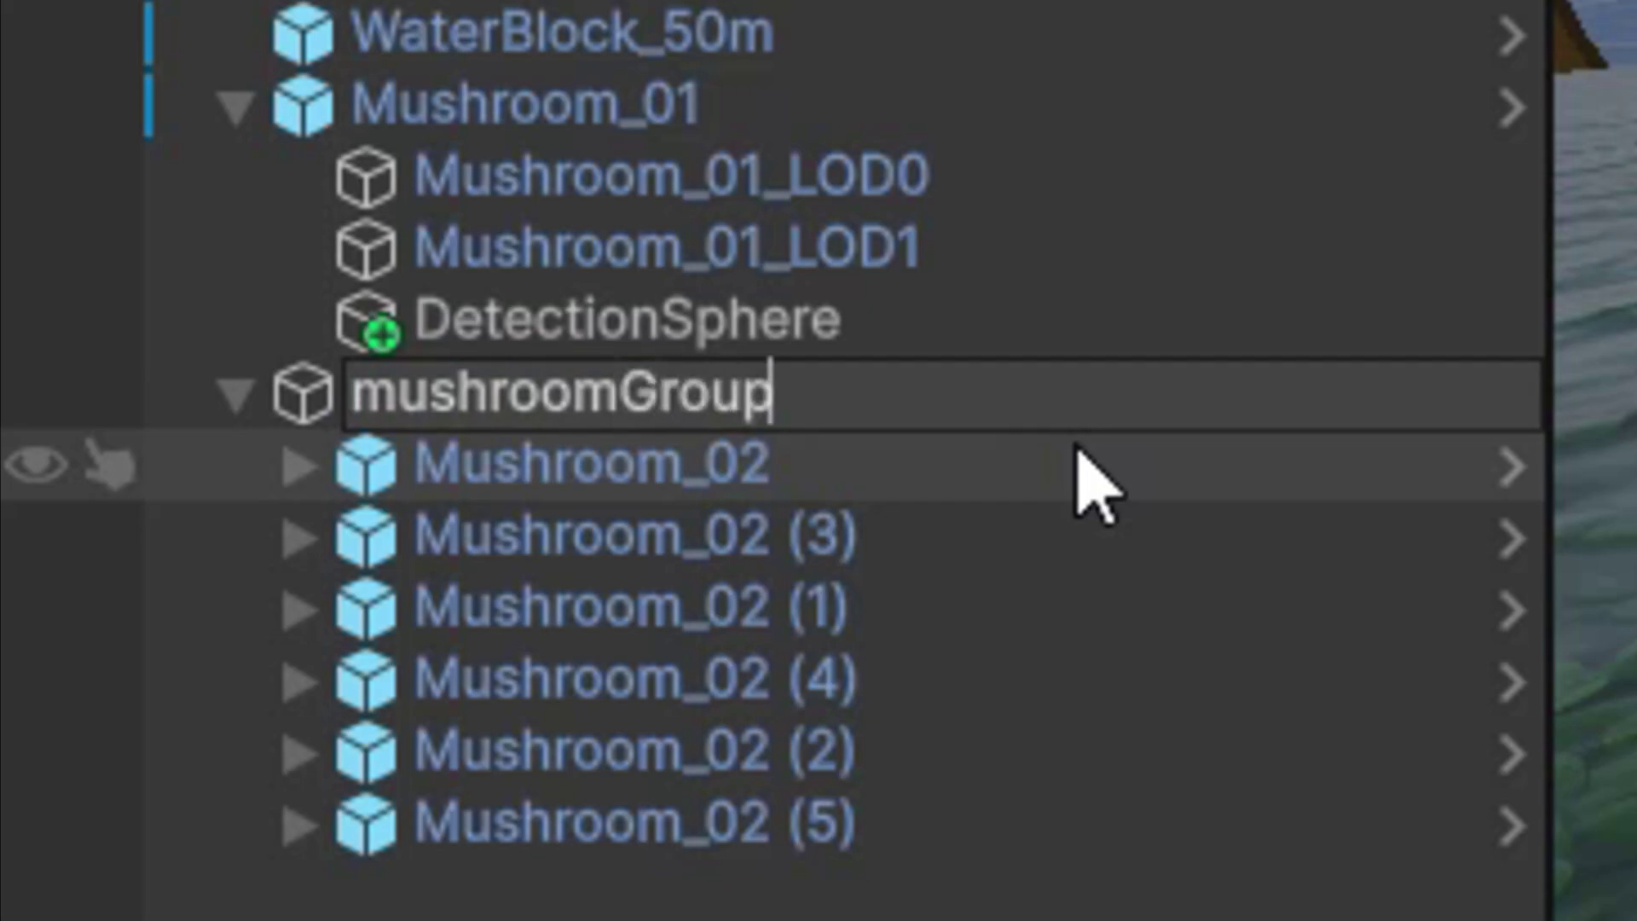
pyautogui.press('Return')
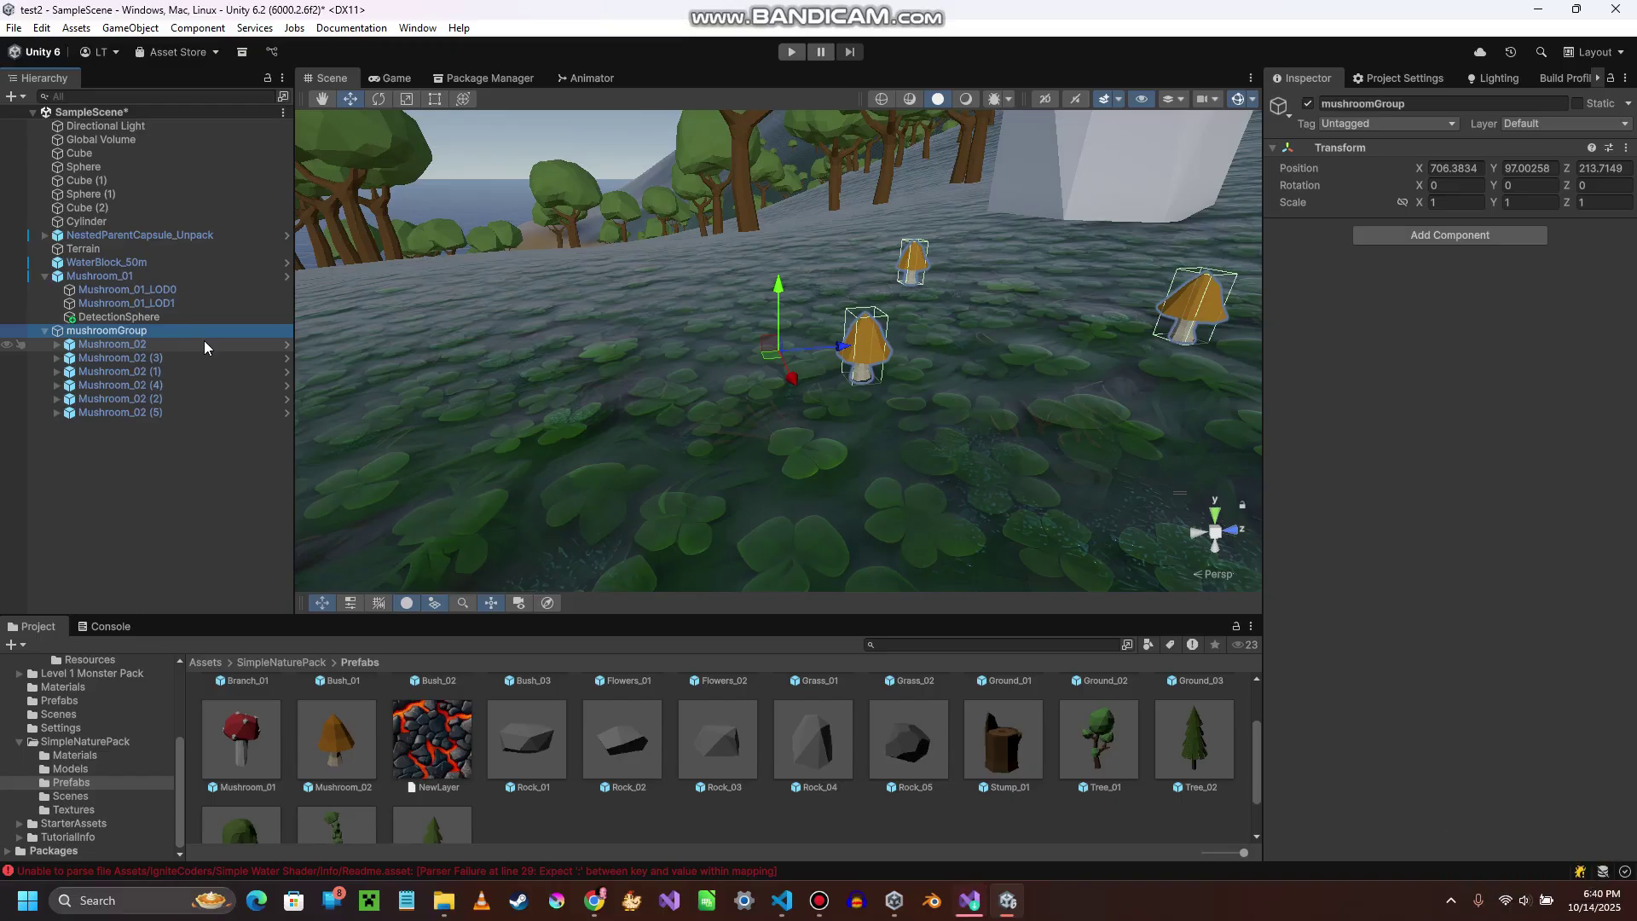
# - Assign mushroomGroup as the On Object Enter target of DetectionSphere's Cinemachine Trigger Action
pyautogui.moveTo(632, 371); pyautogui.dragTo(728, 424, button='right')
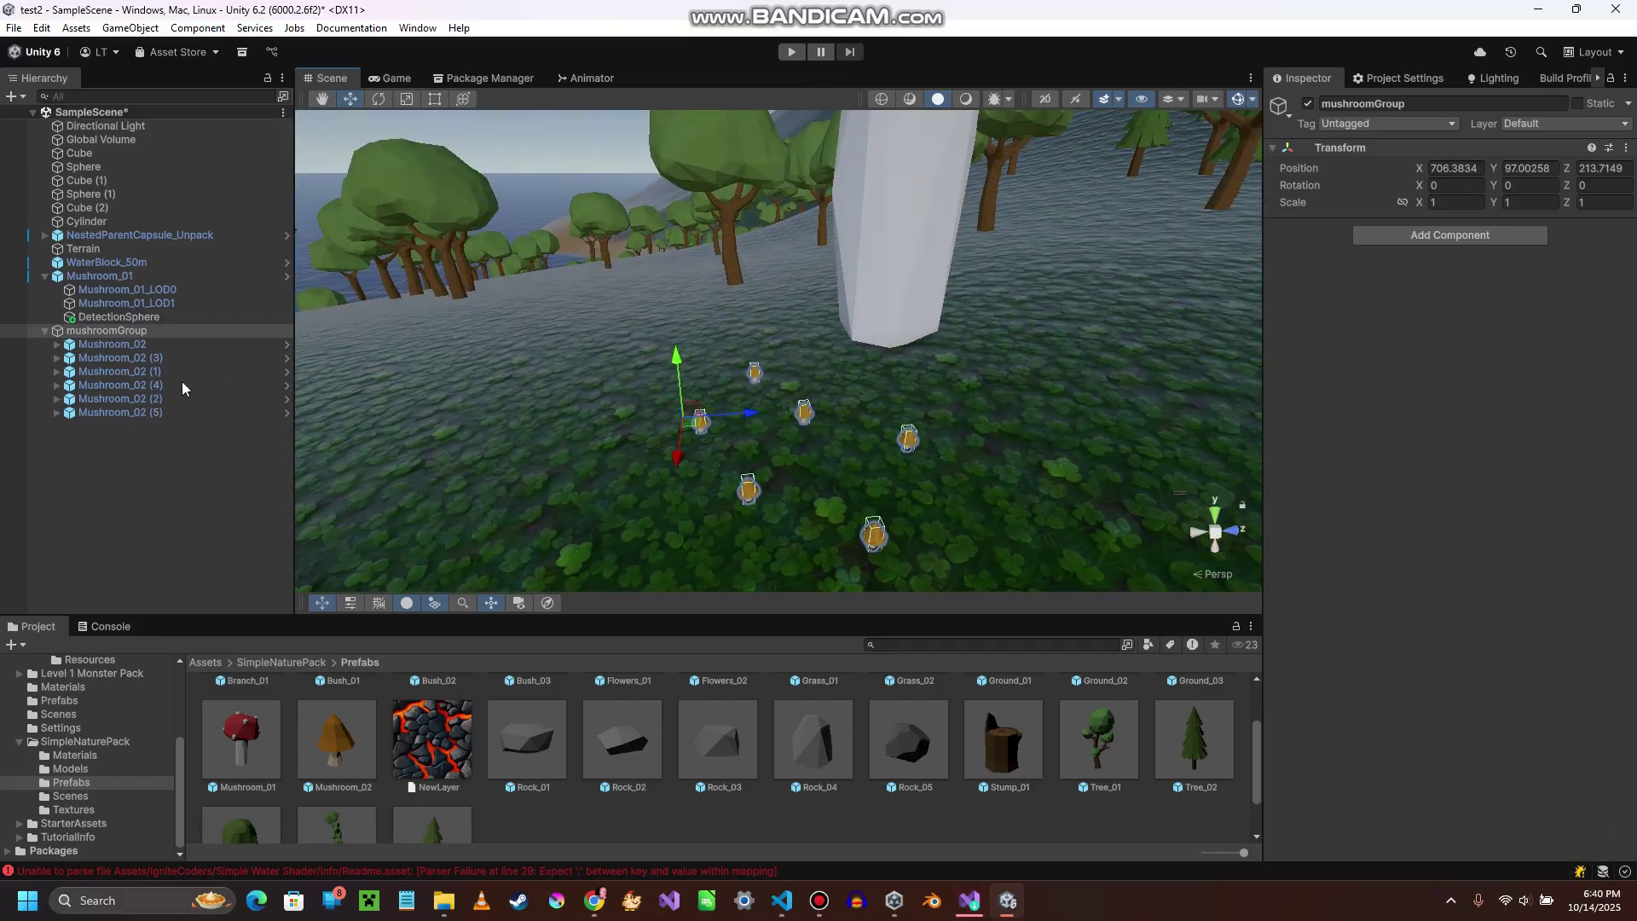
pyautogui.click(126, 316)
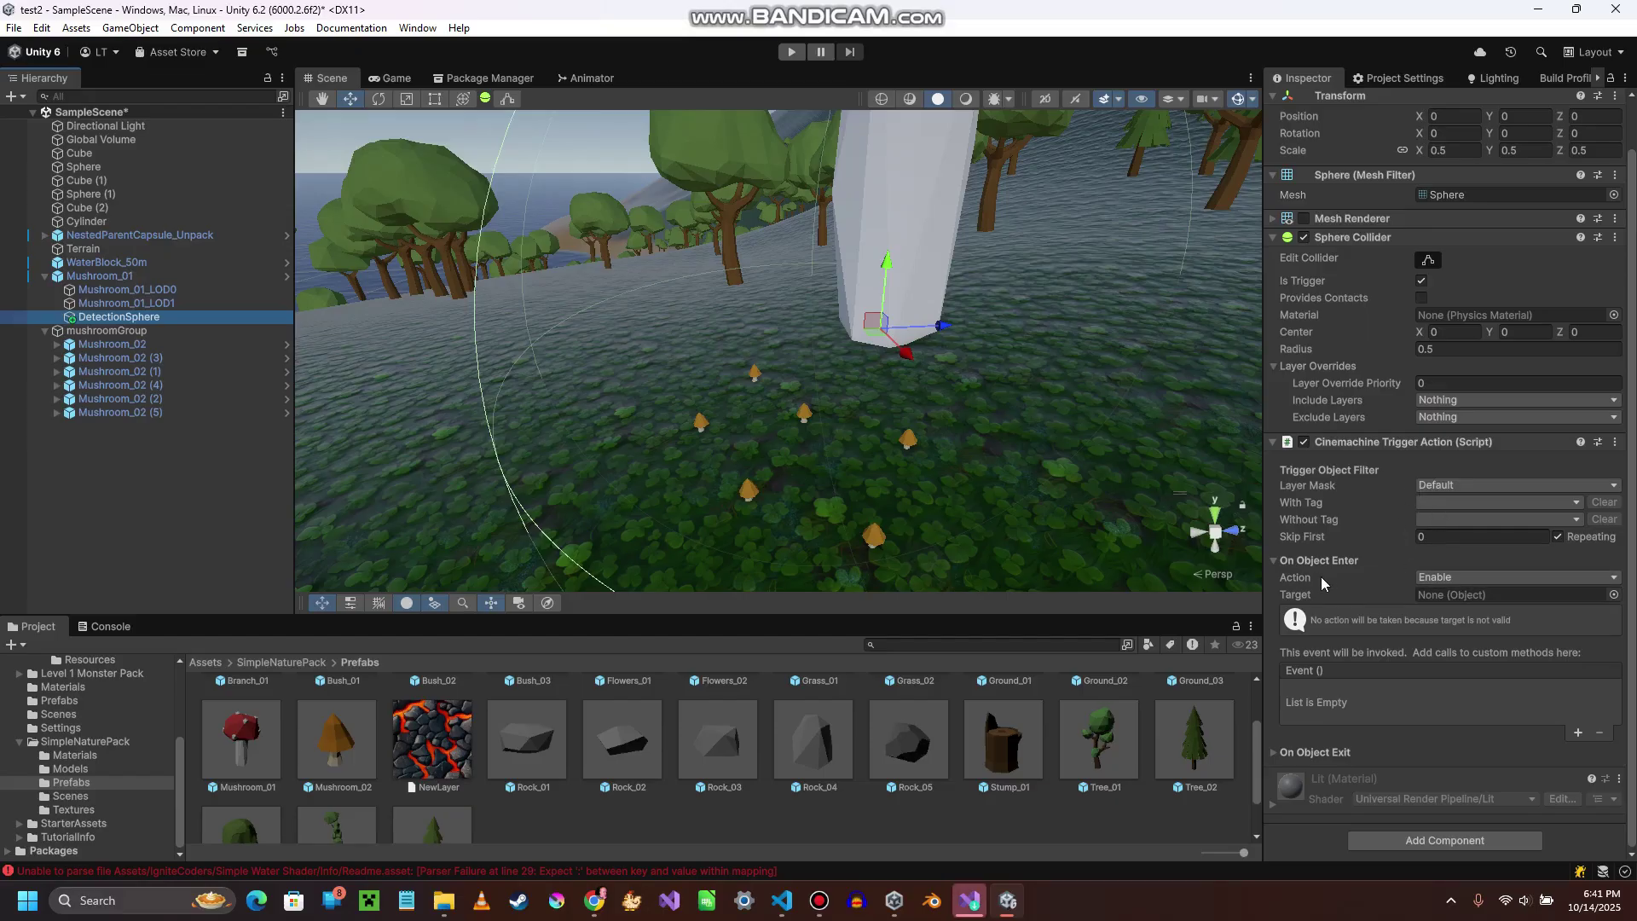
pyautogui.click(1459, 595)
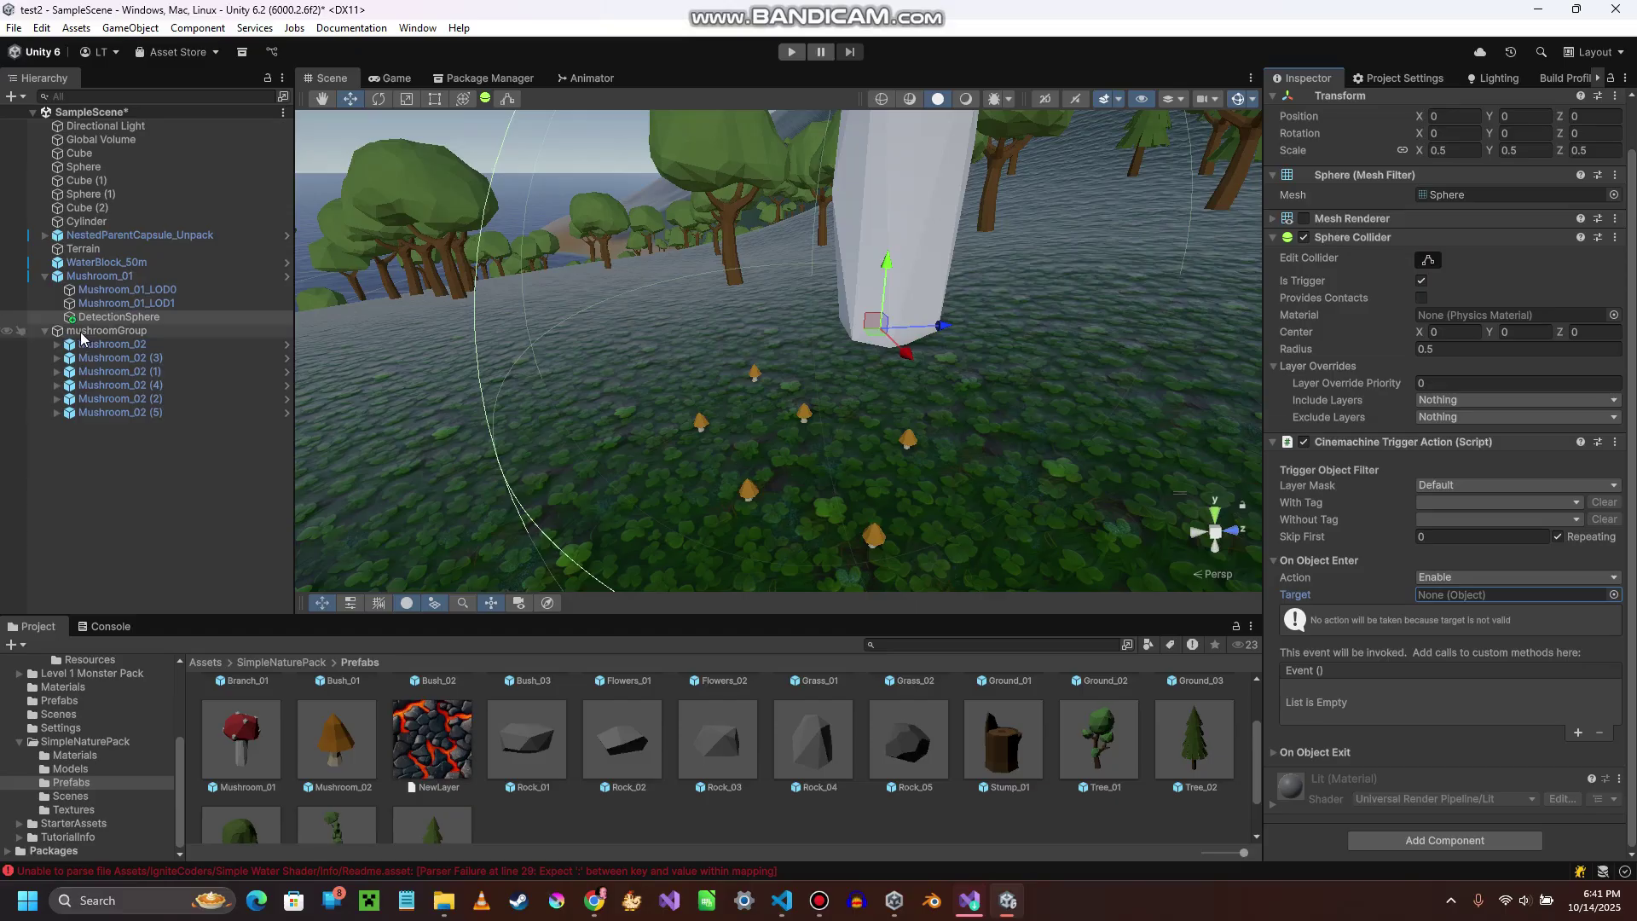
pyautogui.moveTo(96, 336); pyautogui.dragTo(756, 428)
pyautogui.moveTo(1219, 527); pyautogui.dragTo(1514, 596)
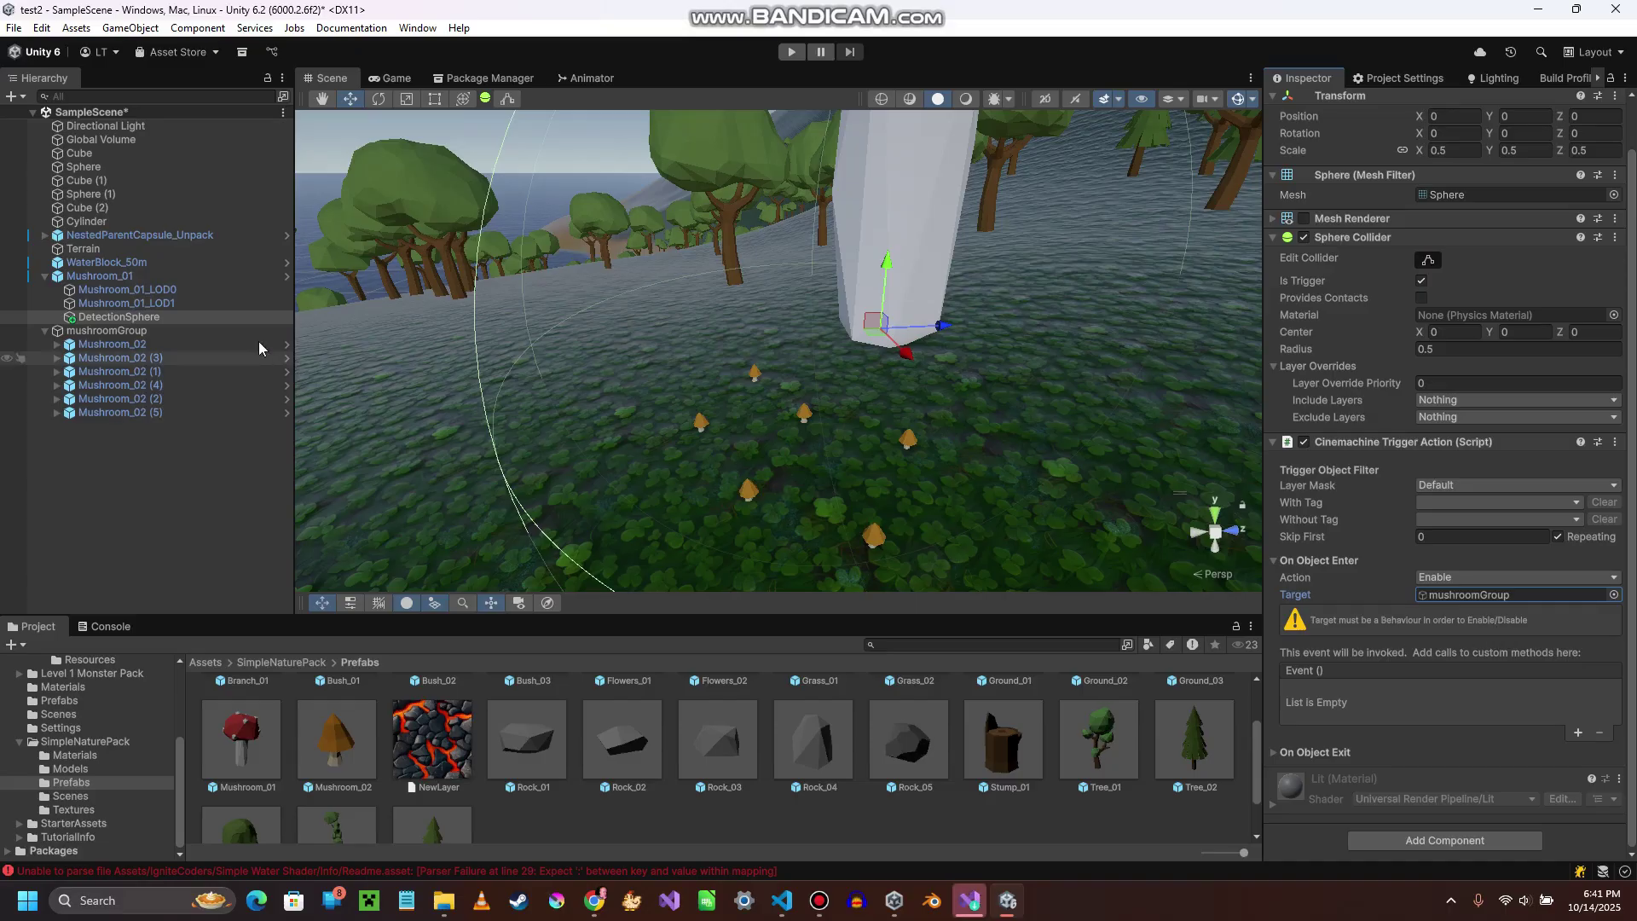
# - Deactivate mushroomGroup so the small mushrooms start hidden in the scene
pyautogui.click(110, 331)
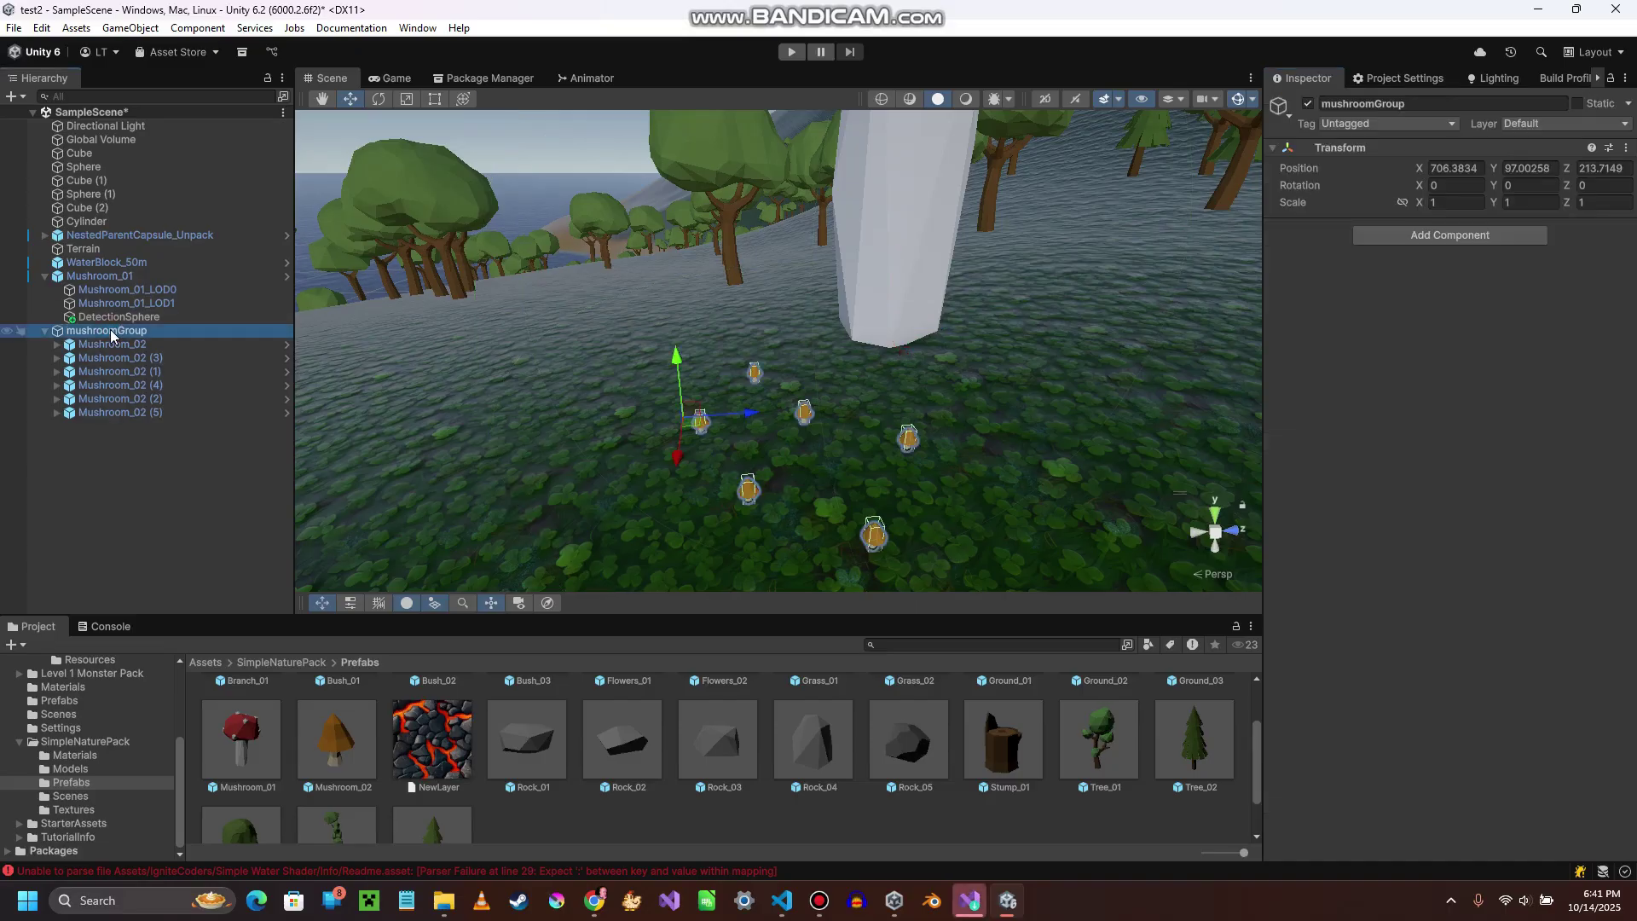
pyautogui.click(1308, 104)
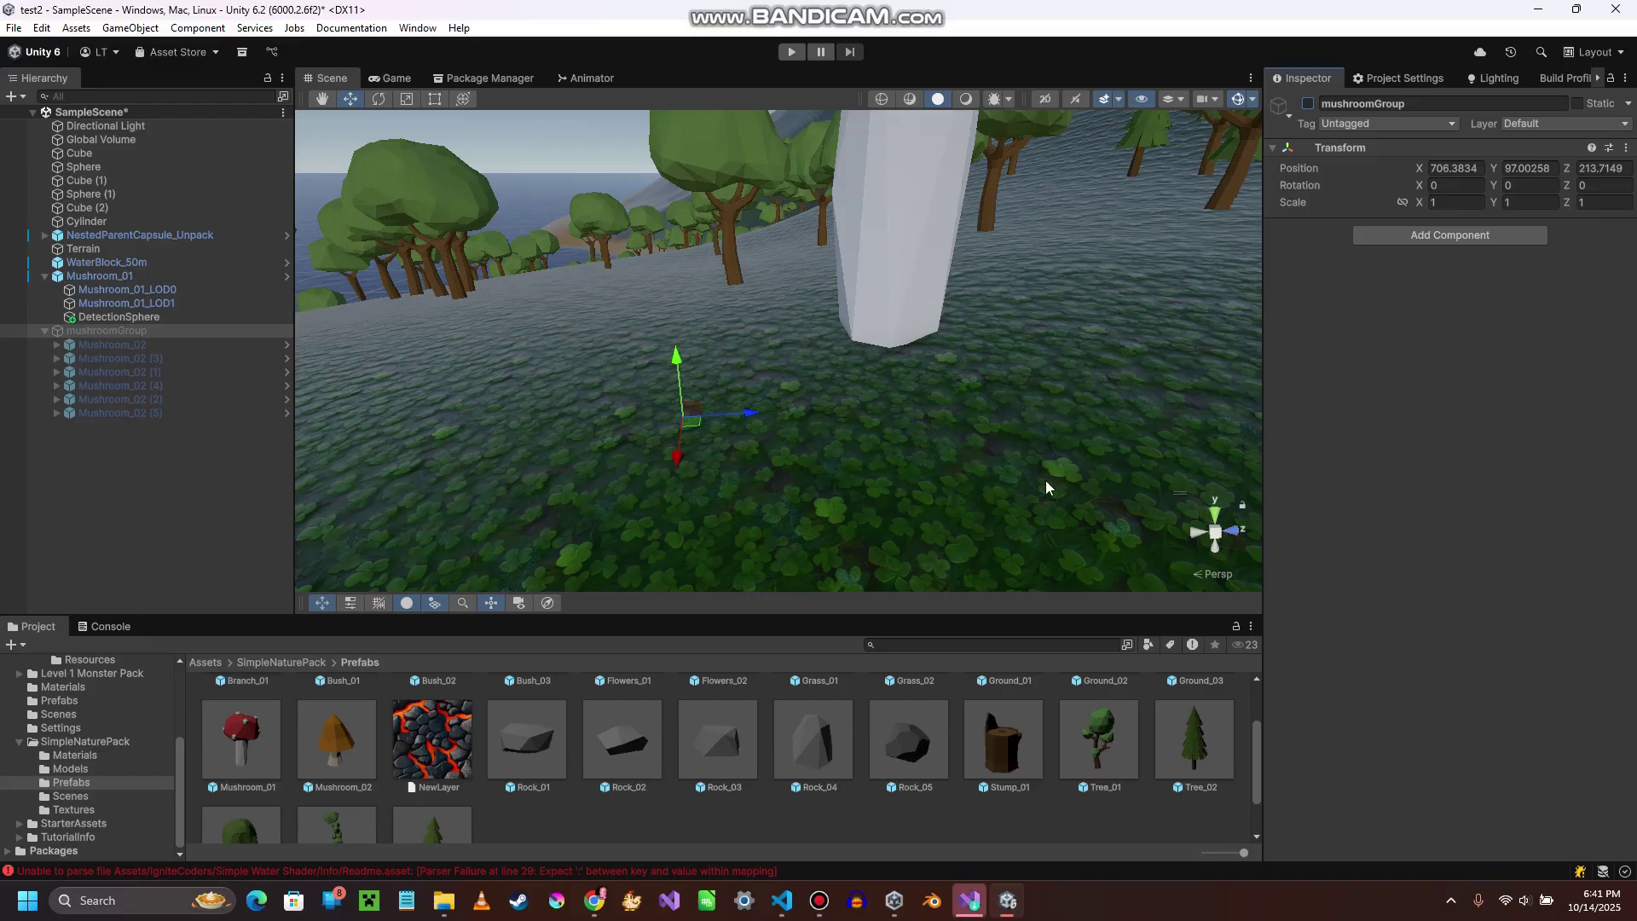
# - Enter play mode and run the player character from the beach to the edge of the forest
pyautogui.moveTo(1031, 416); pyautogui.dragTo(1150, 391, button='right')
pyautogui.moveTo(973, 389)
pyautogui.mouseDown(button='right')
pyautogui.moveTo(921, 394)
pyautogui.moveTo(958, 412)
pyautogui.mouseUp(button='right')
pyautogui.press('s')
pyautogui.press('a')
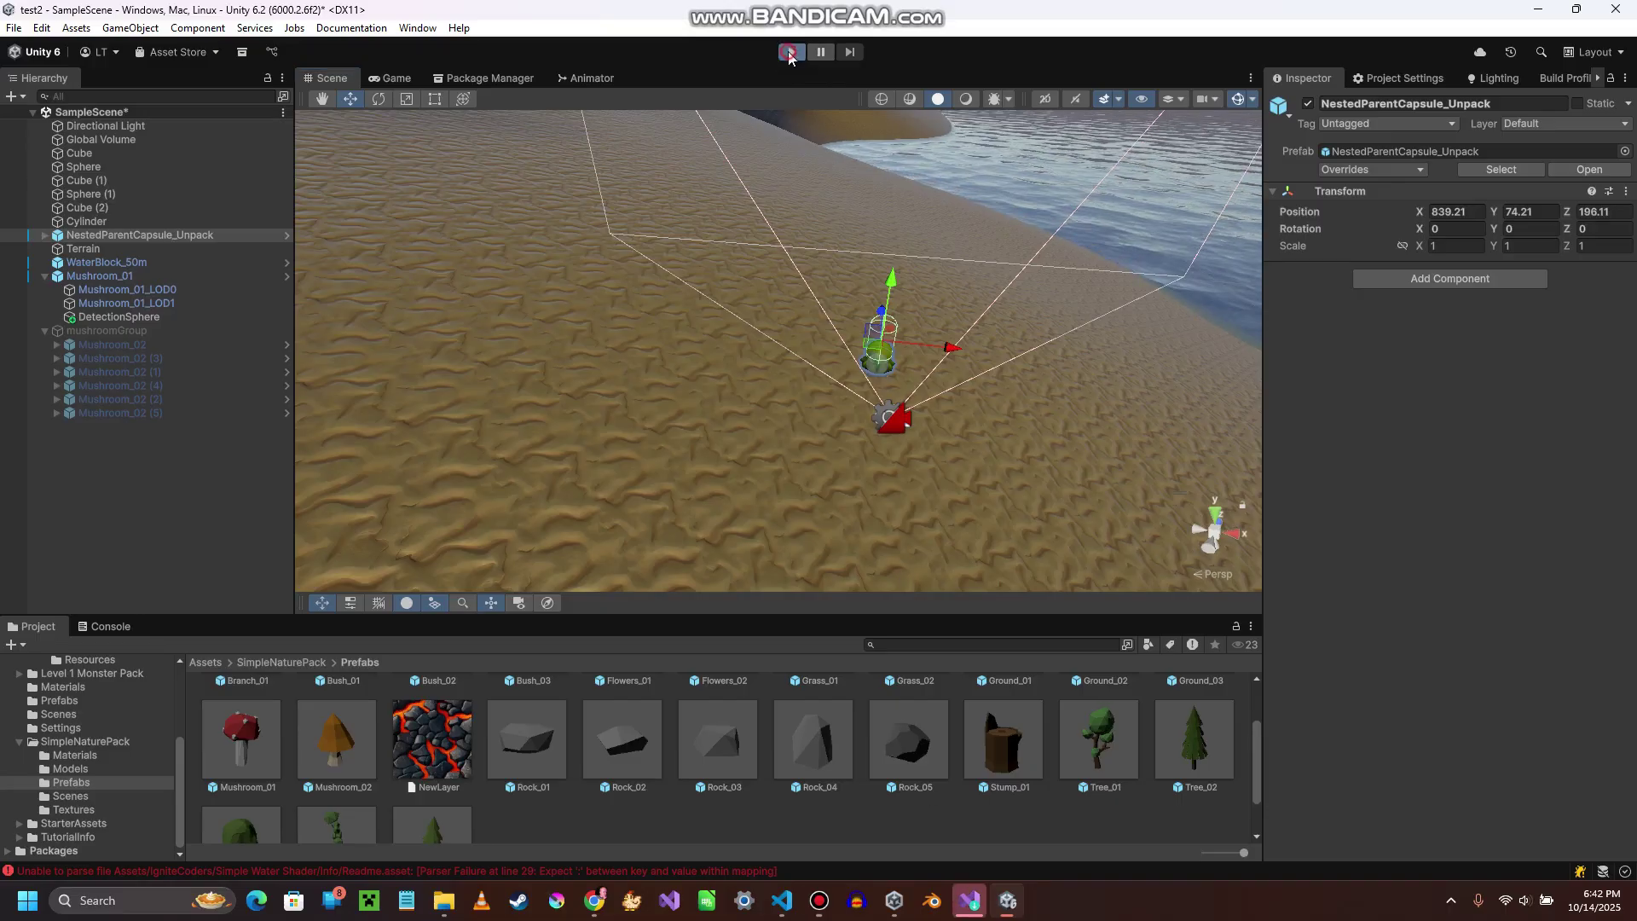
pyautogui.hotkey('alt', 'Tab')
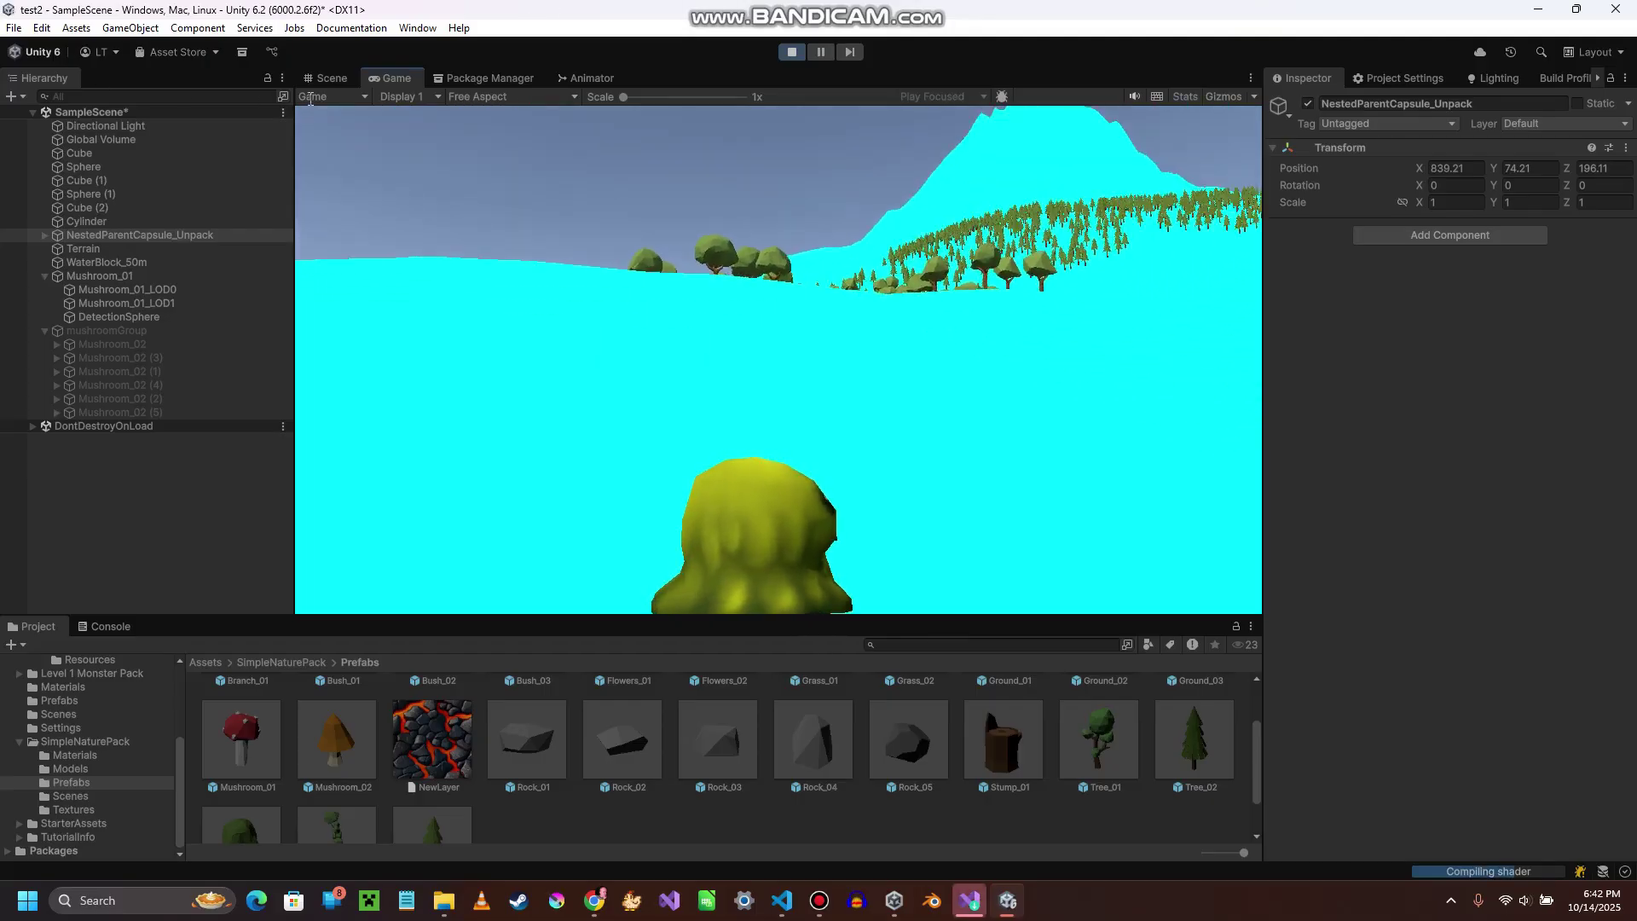
pyautogui.press('w')
pyautogui.press('w')
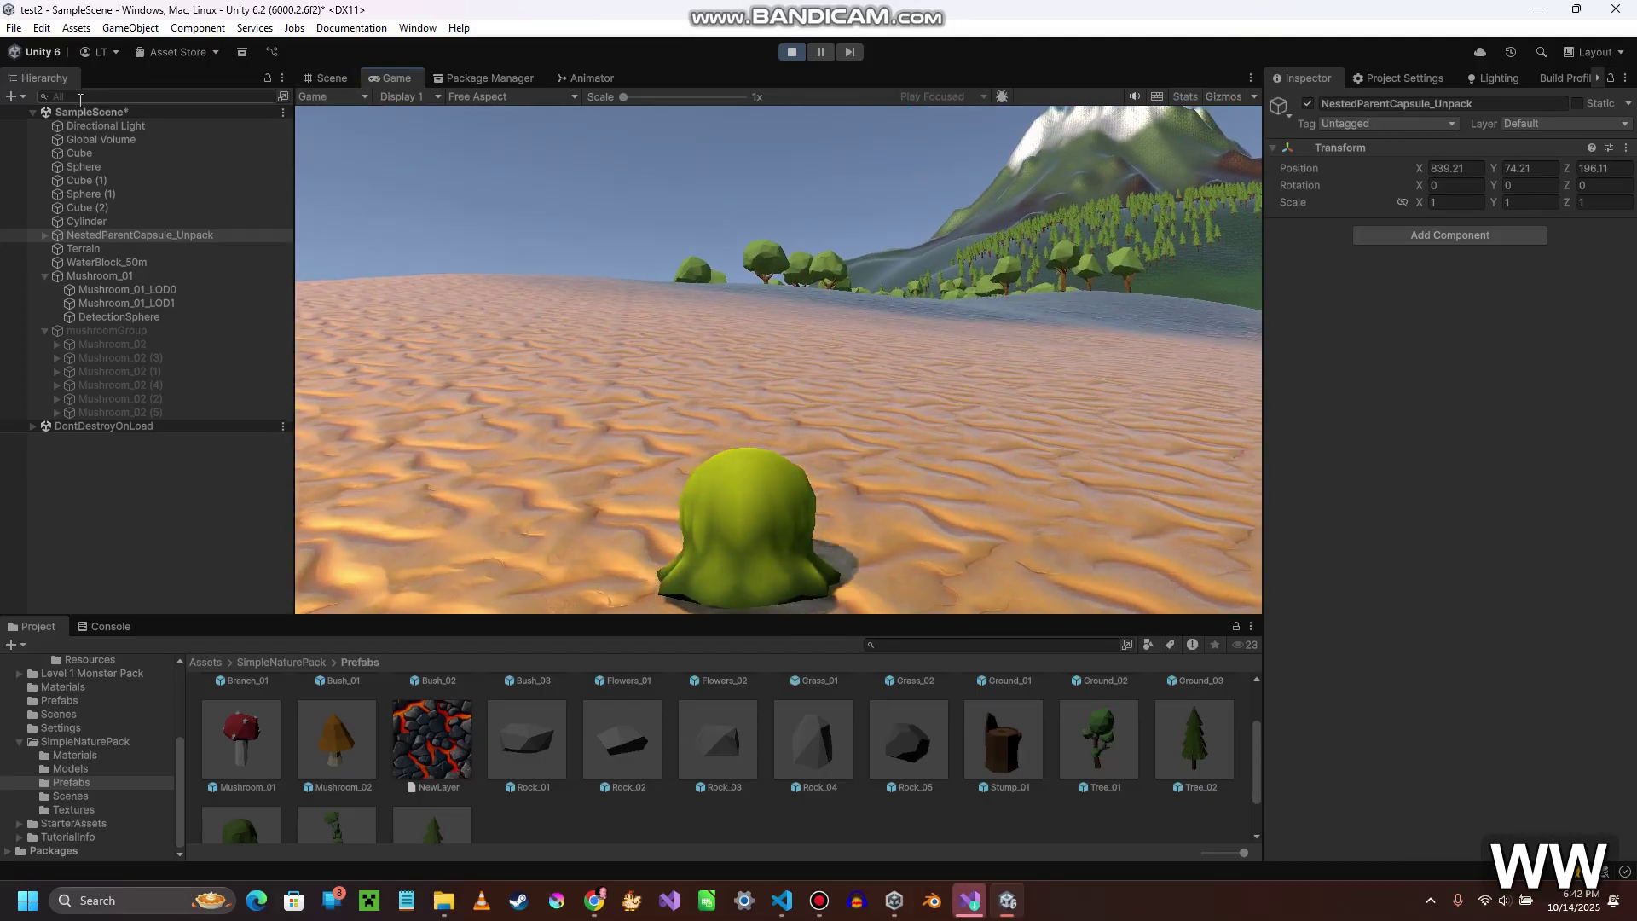
pyautogui.press('shift')
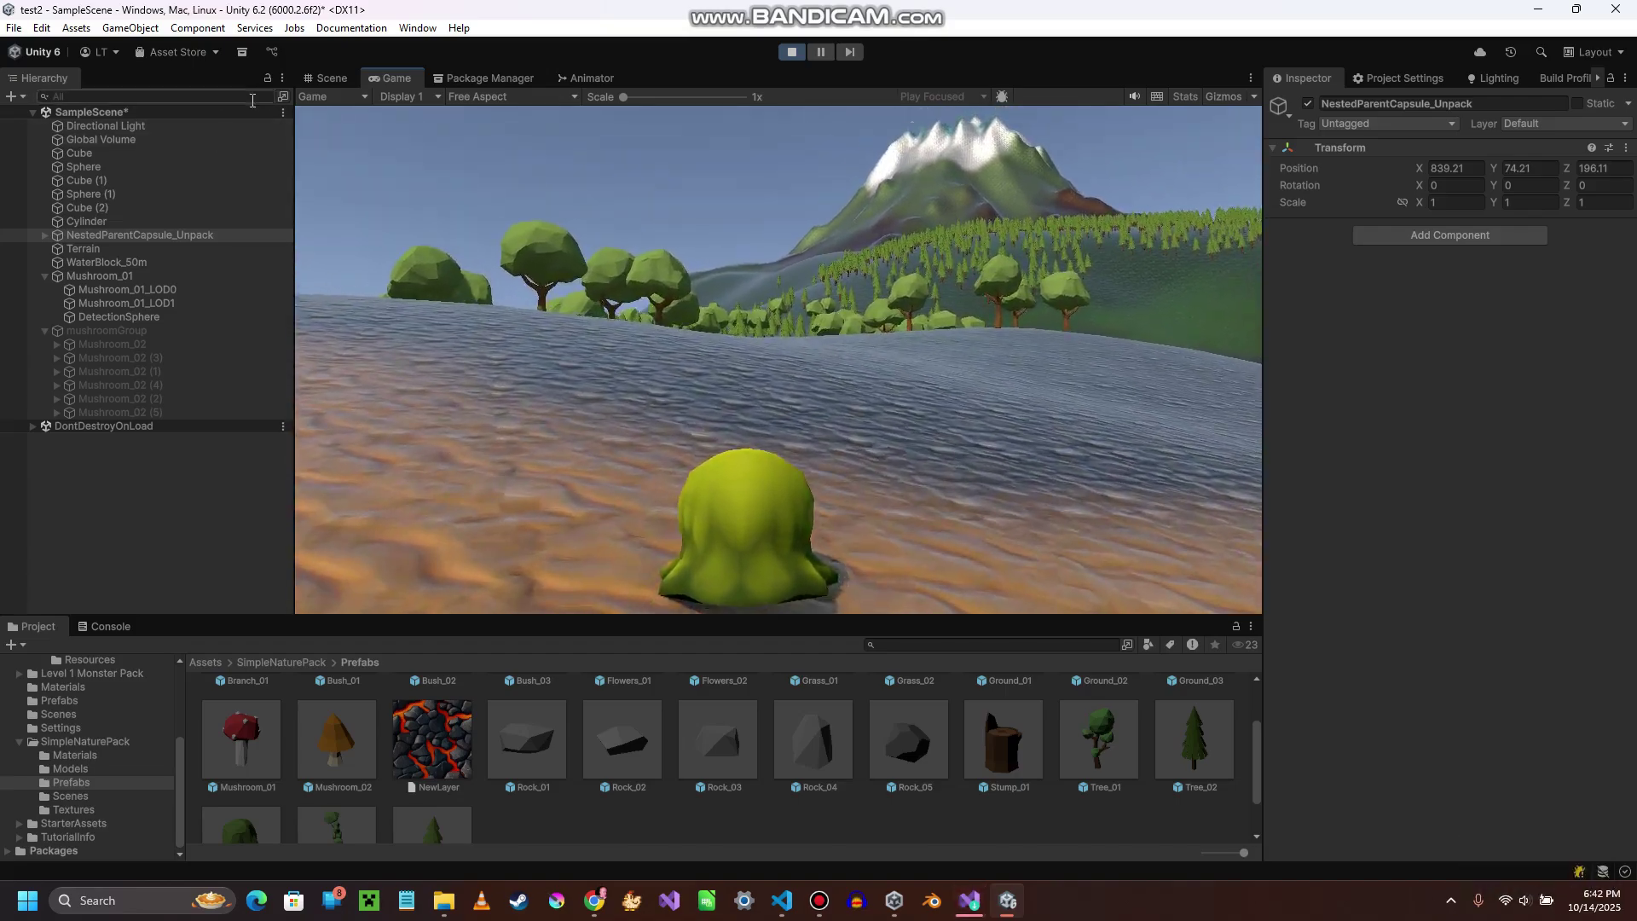
pyautogui.press('w')
pyautogui.press('shift')
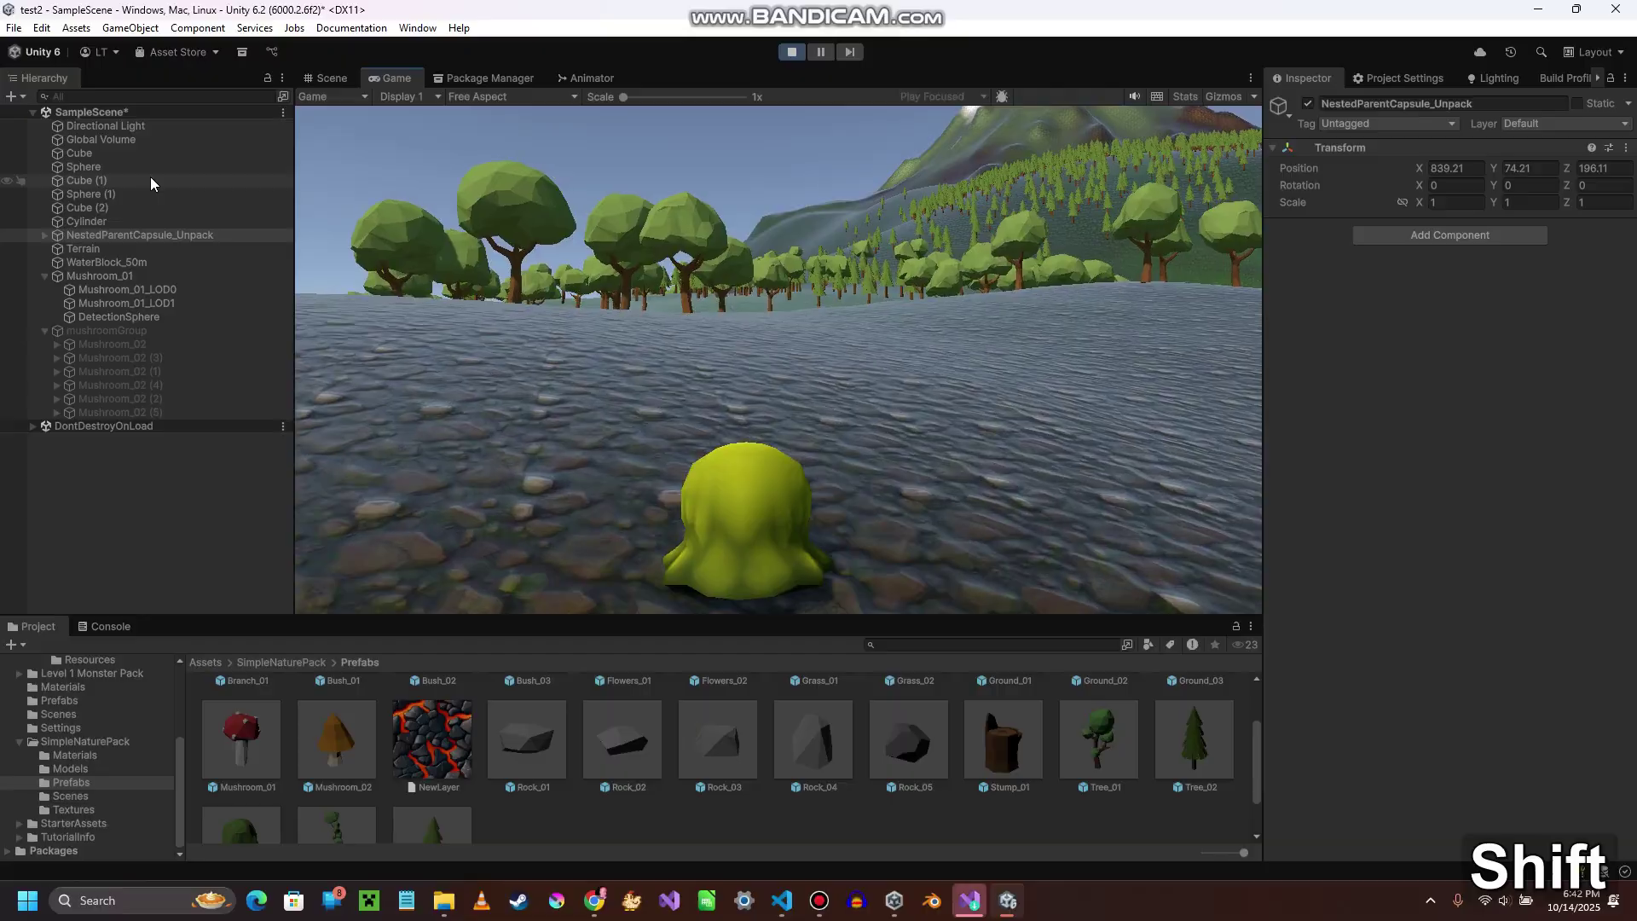
pyautogui.hotkey('shift', 'd')
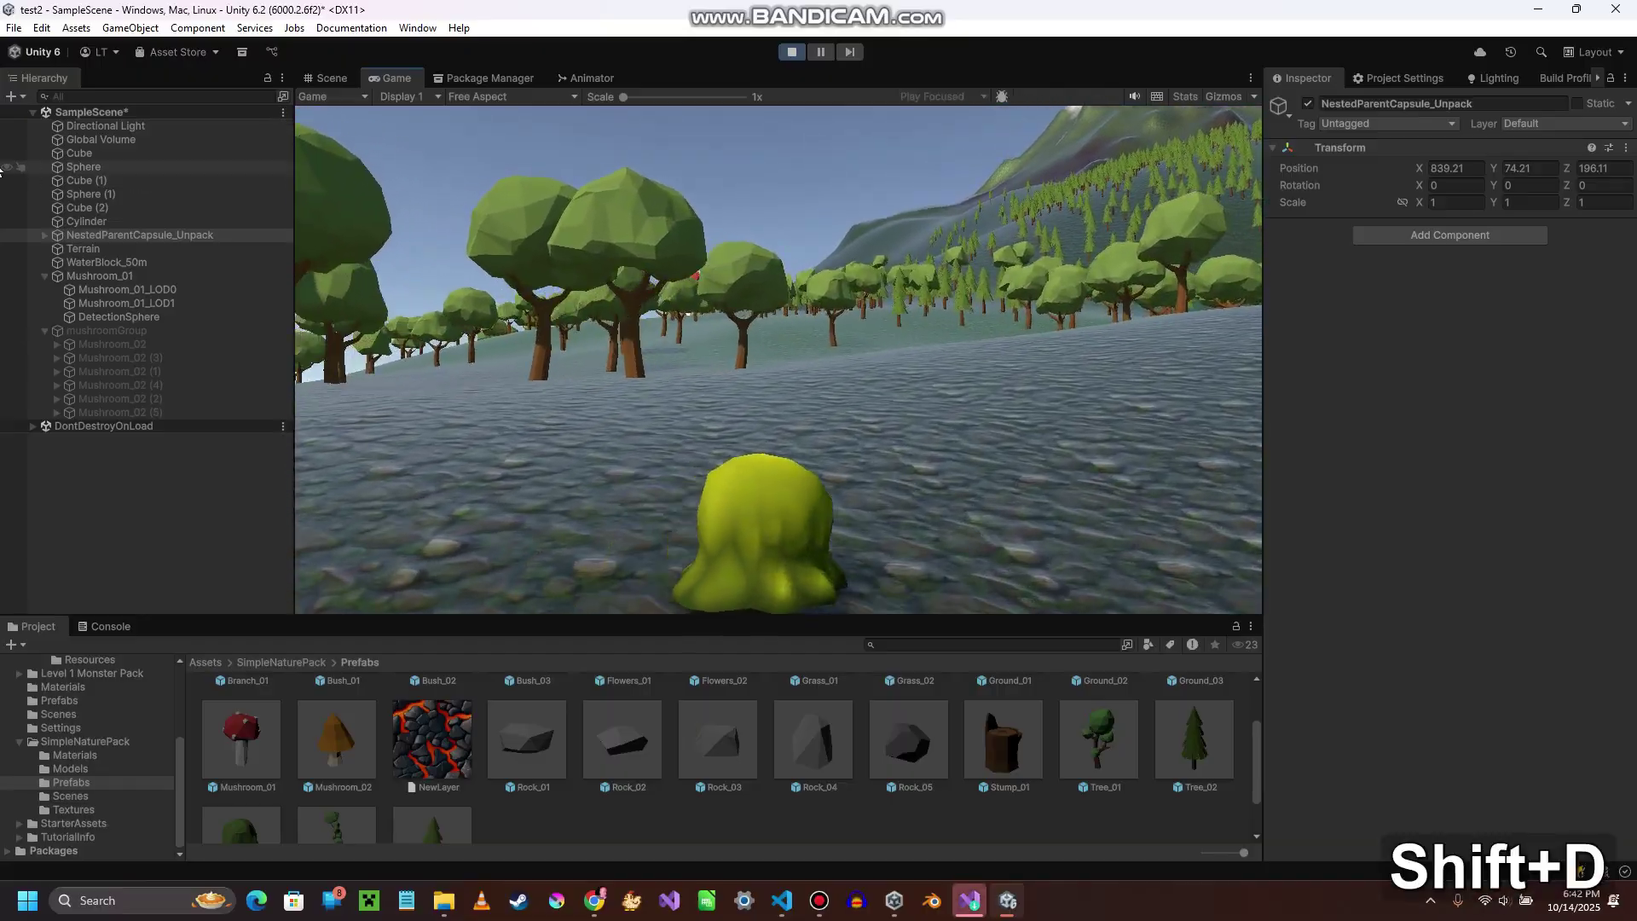
pyautogui.hotkey('shift', 'w')
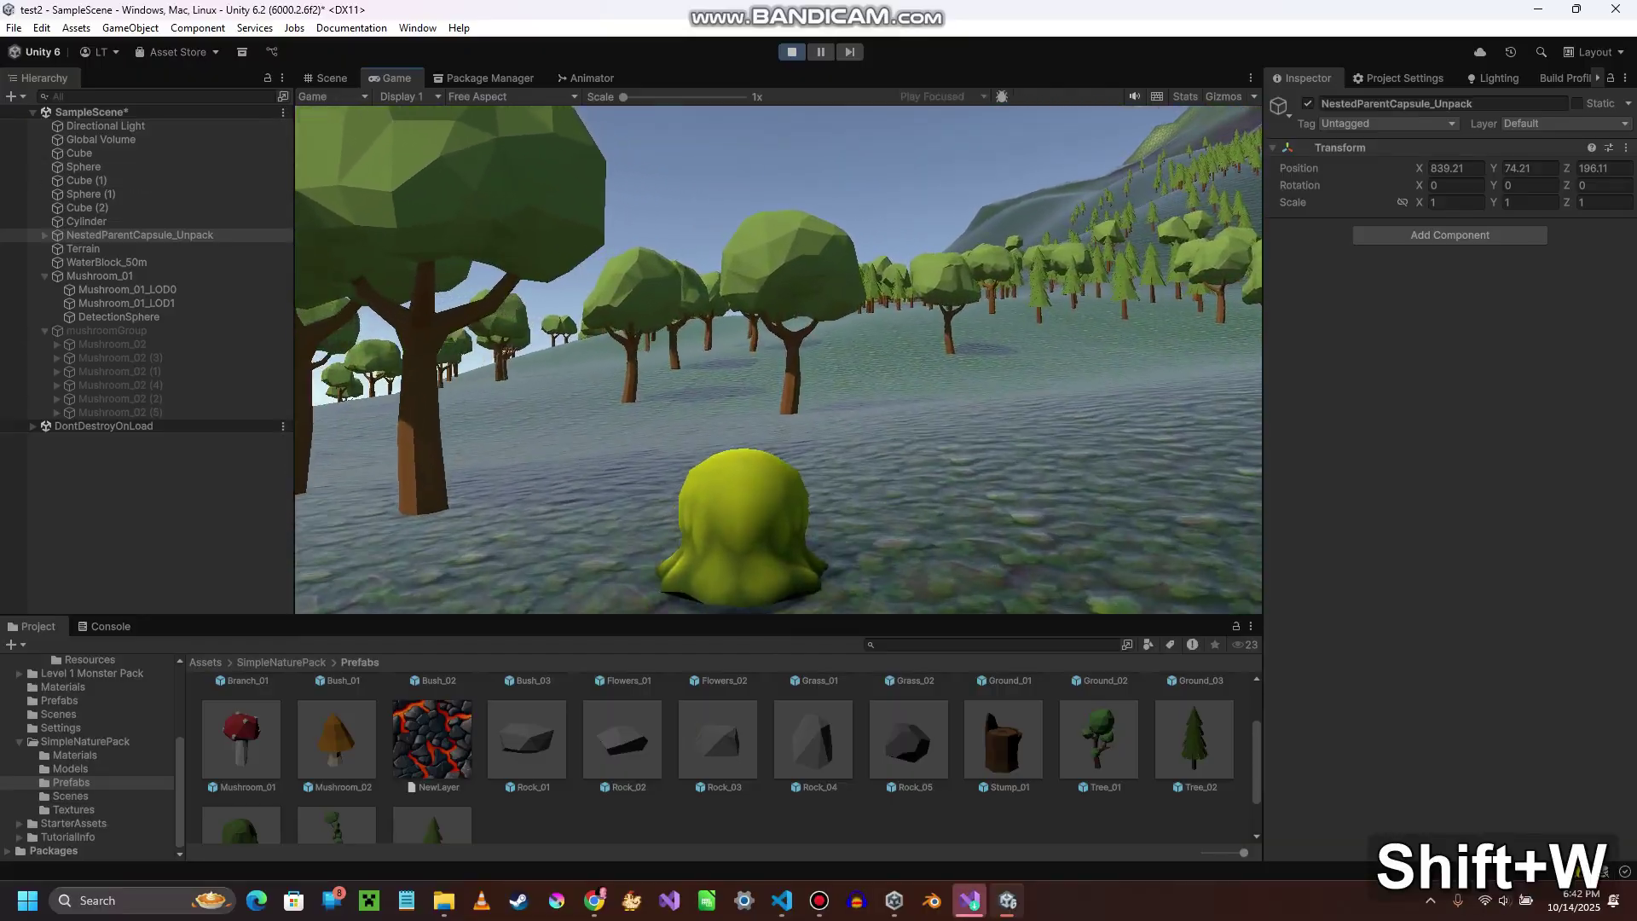
# - Steer the player through the trees up to the giant mushroom and around its stem to test the trigger
pyautogui.hotkey('shift', 'a')
pyautogui.hotkey('shift', 'd')
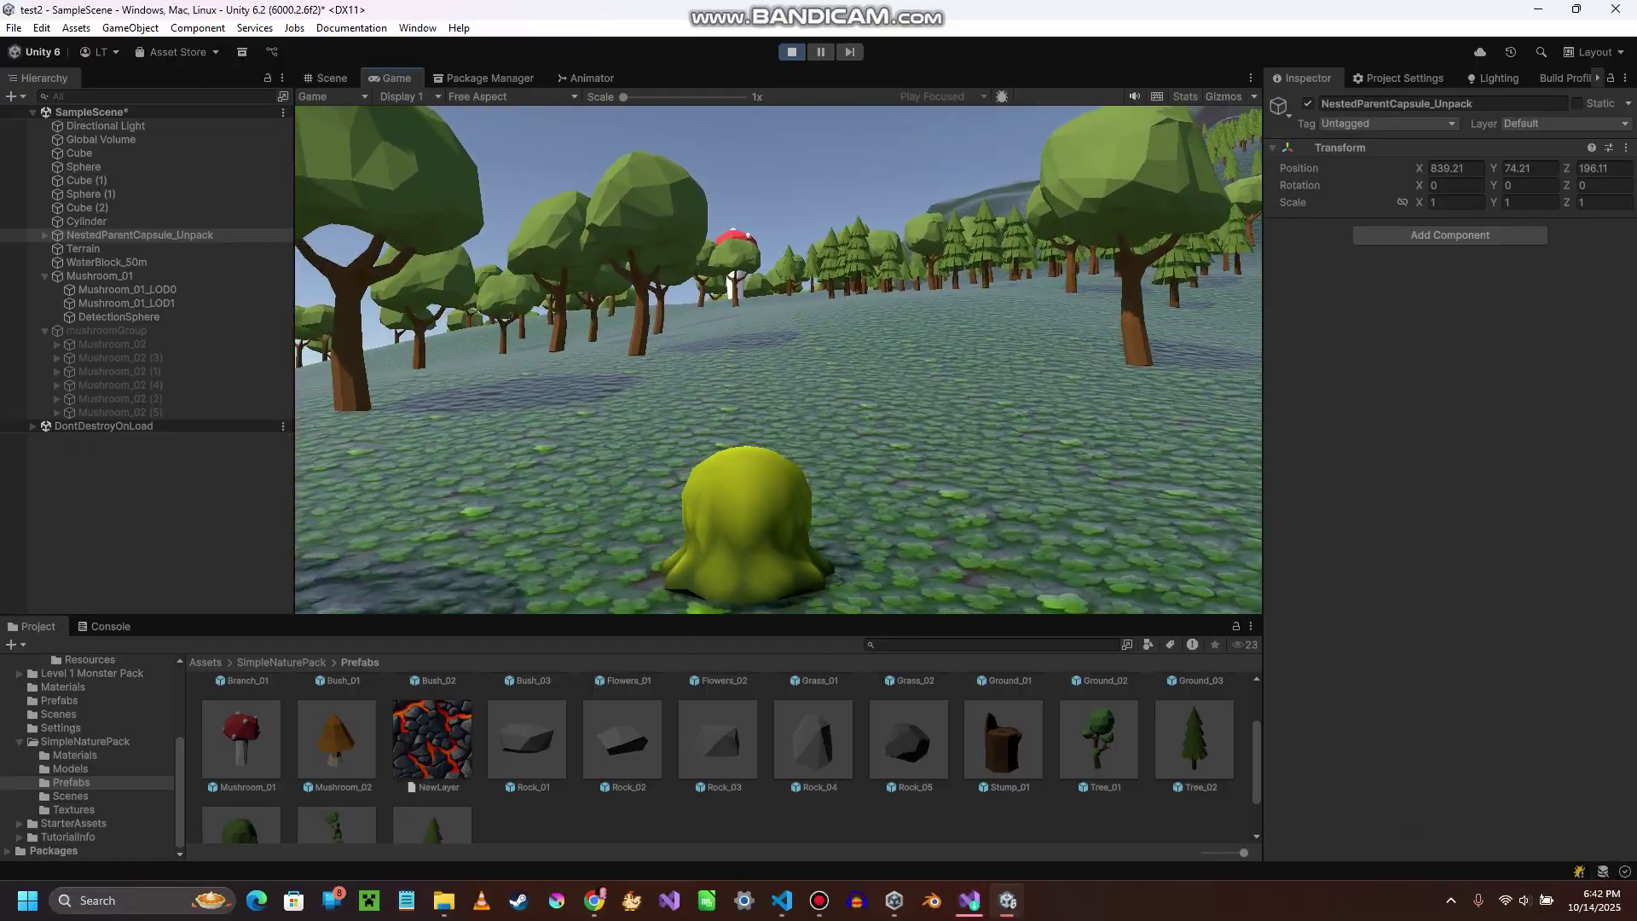
pyautogui.hotkey('shift', 'd')
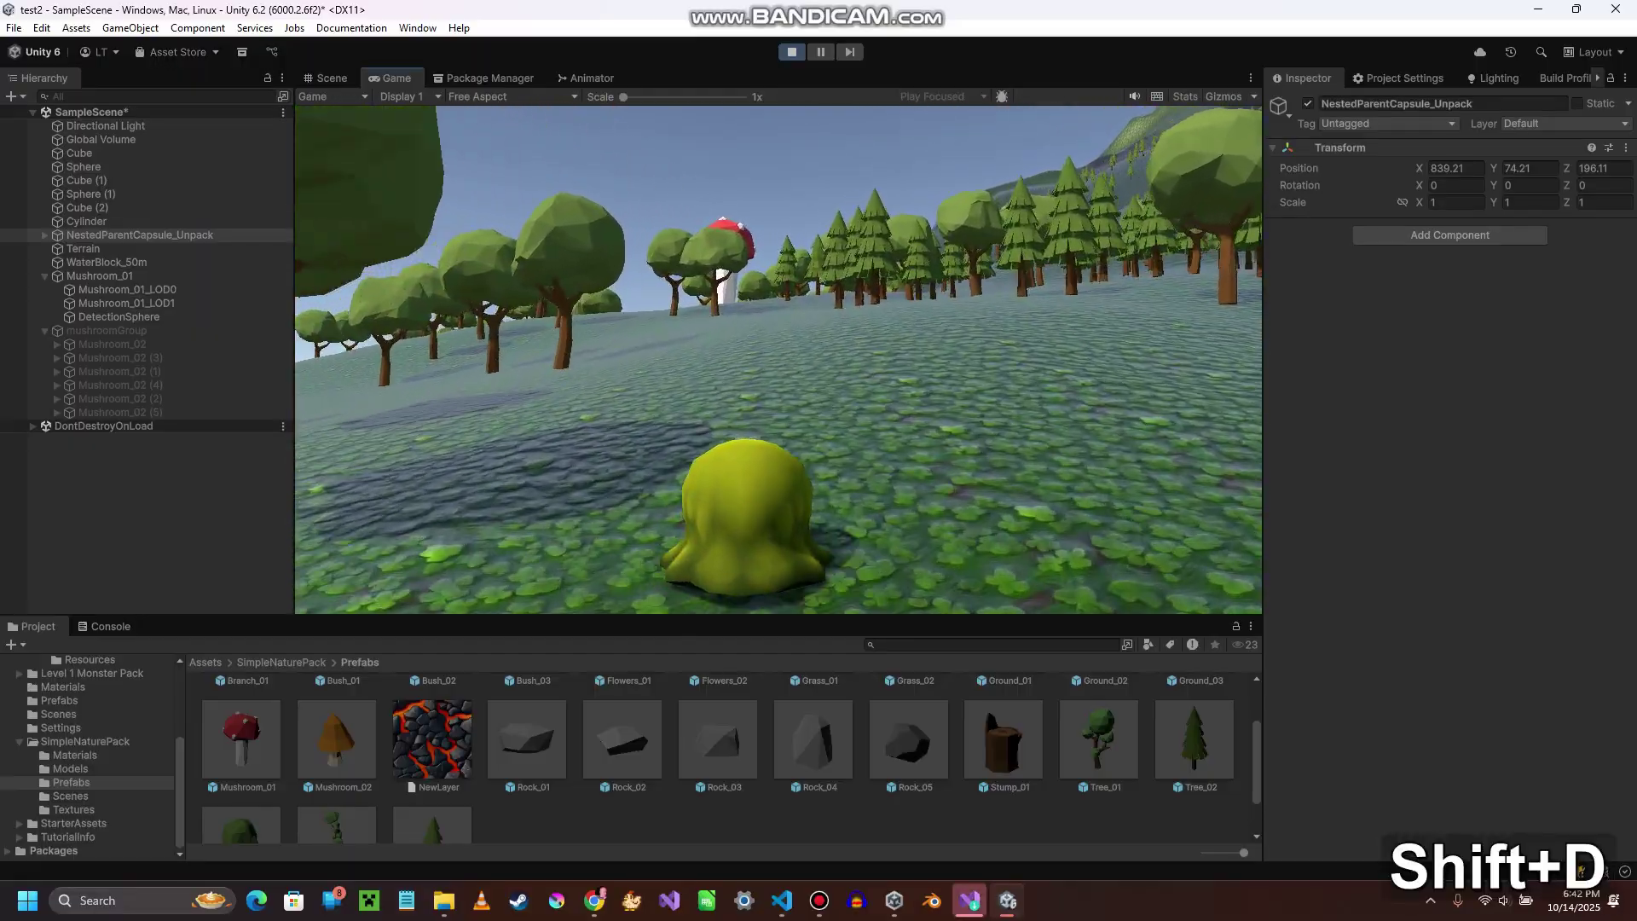
pyautogui.hotkey('shift', 'd')
pyautogui.hotkey('shift', 'd')
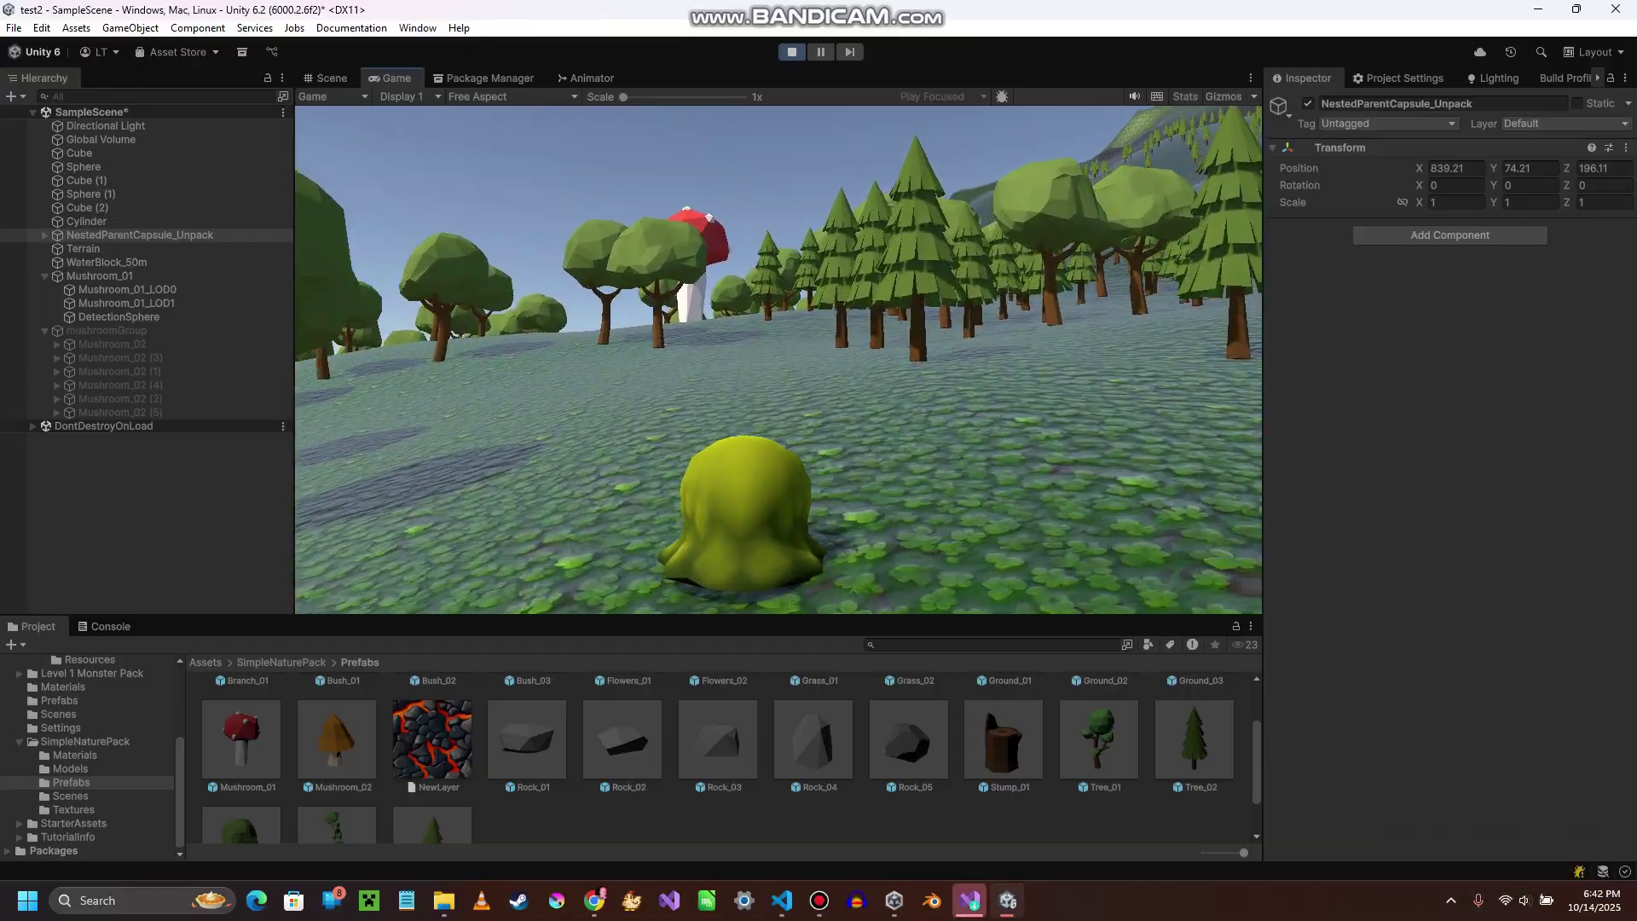
pyautogui.hotkey('shift', 'w')
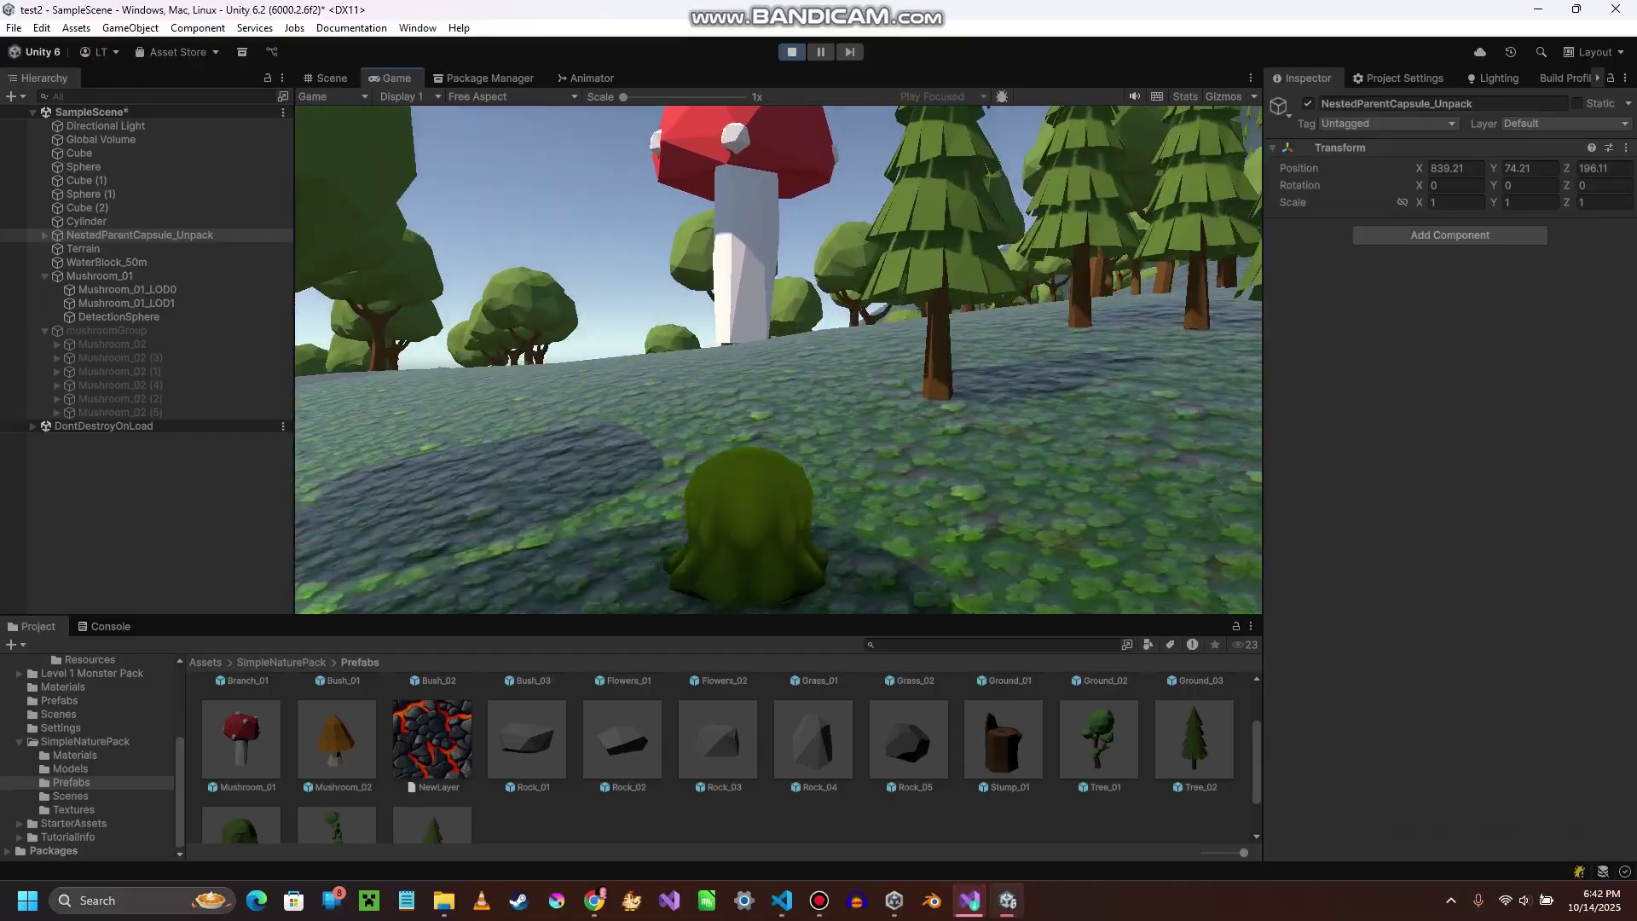
pyautogui.hotkey('shift', 'w')
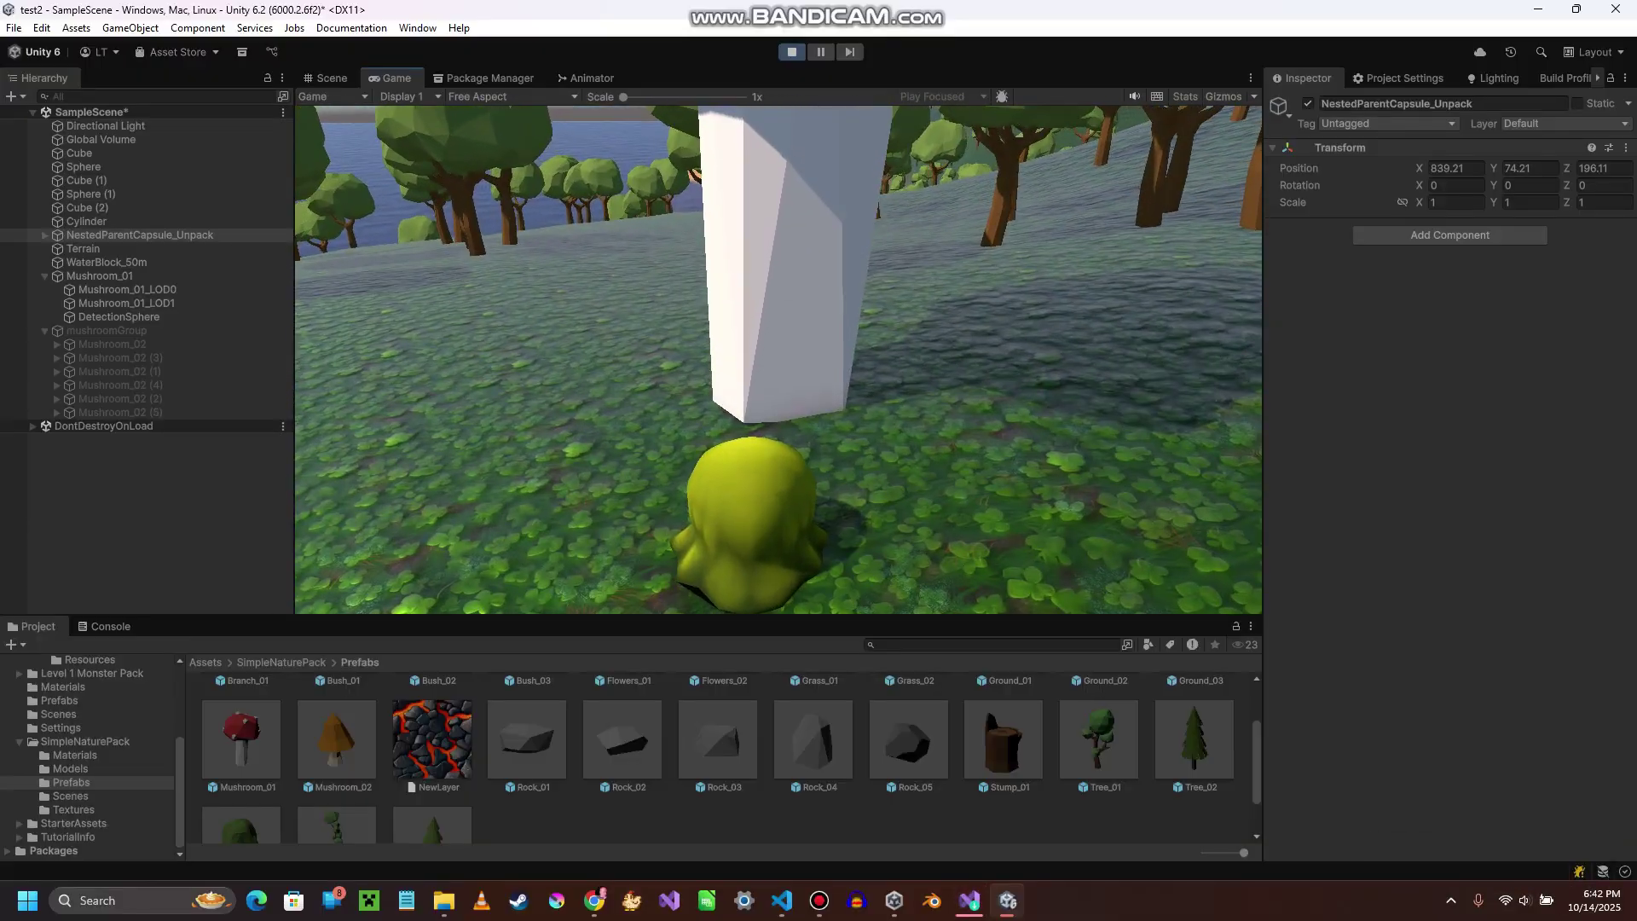
pyautogui.hotkey('shift', 'w')
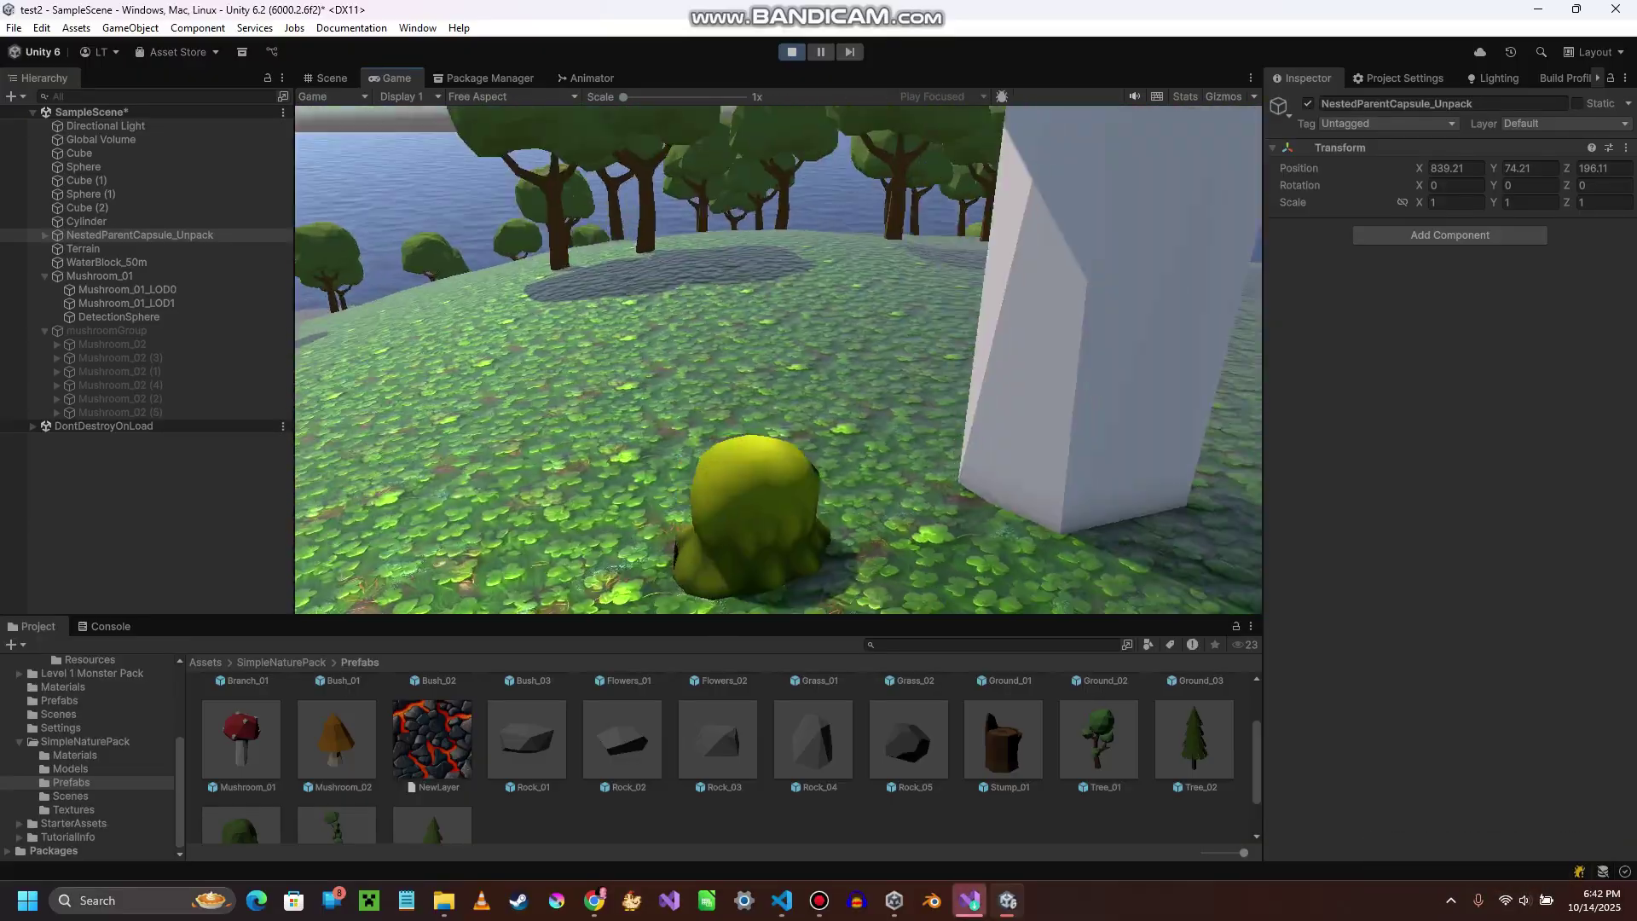
pyautogui.press('a')
pyautogui.press('s')
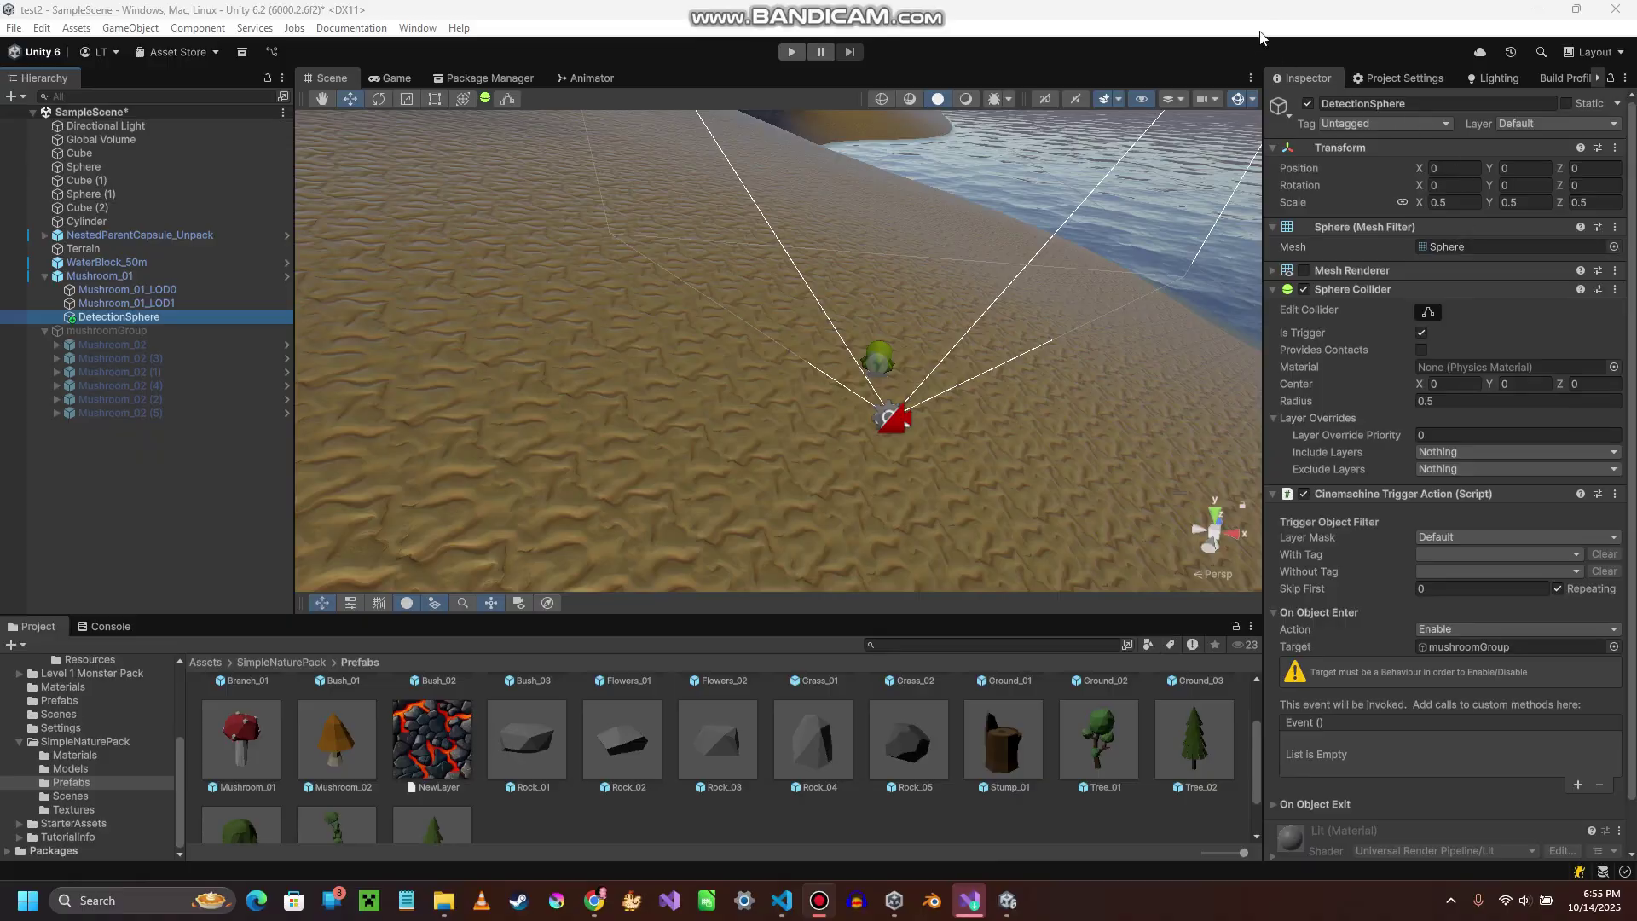
# - Set the On Object Enter action of DetectionSphere's Cinemachine Trigger Action to Activate
pyautogui.click(1237, 8)
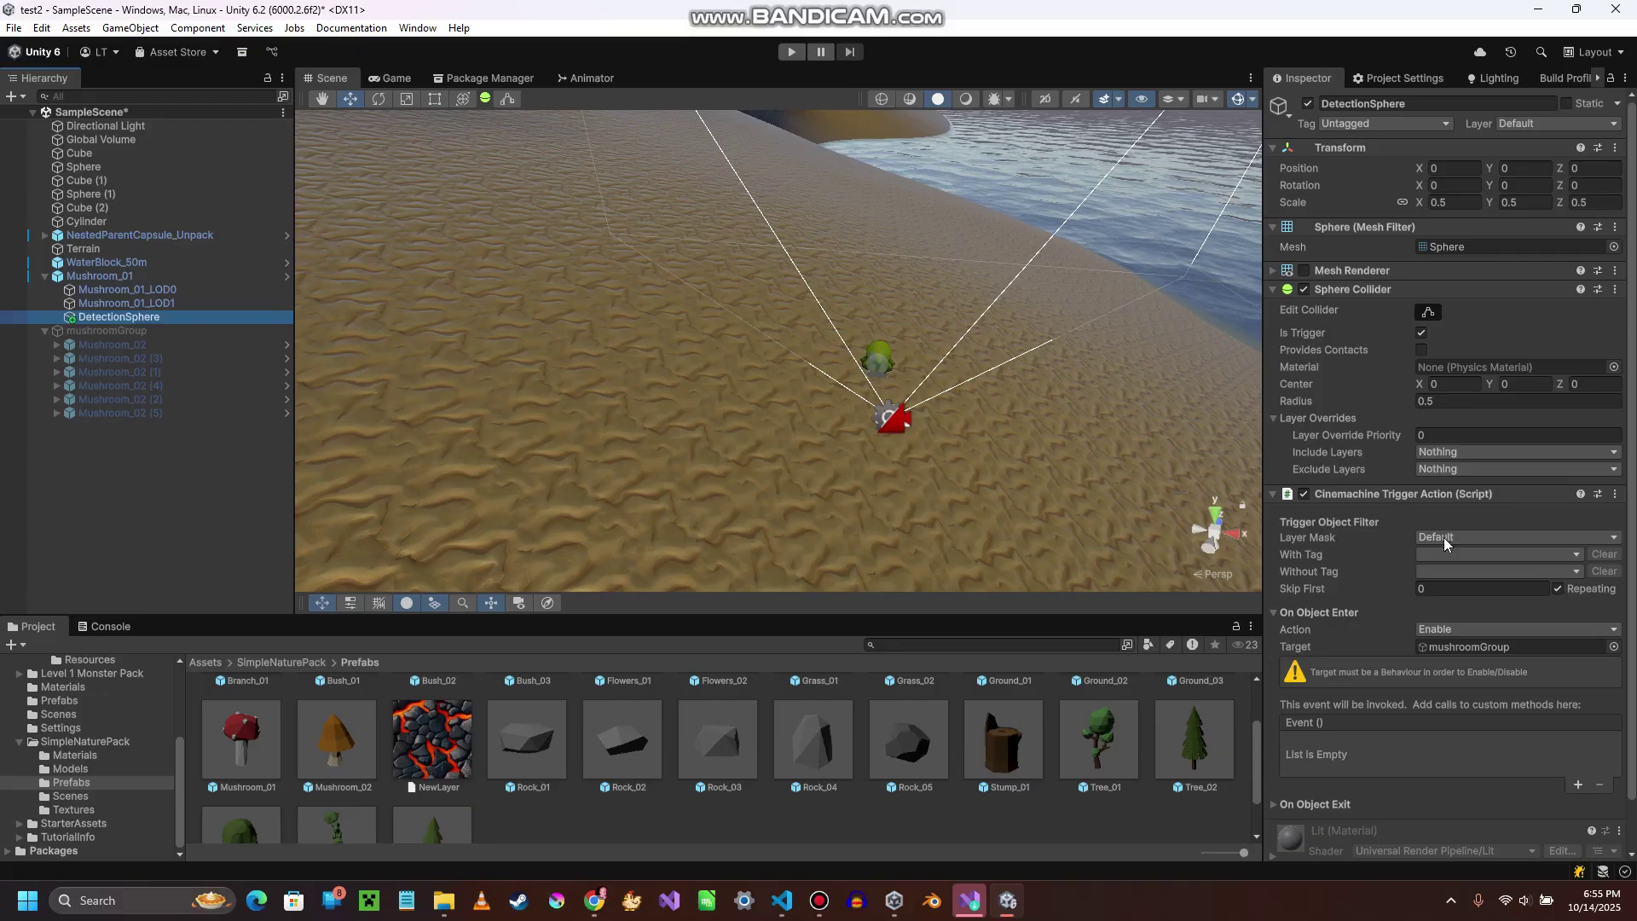
pyautogui.click(1450, 627)
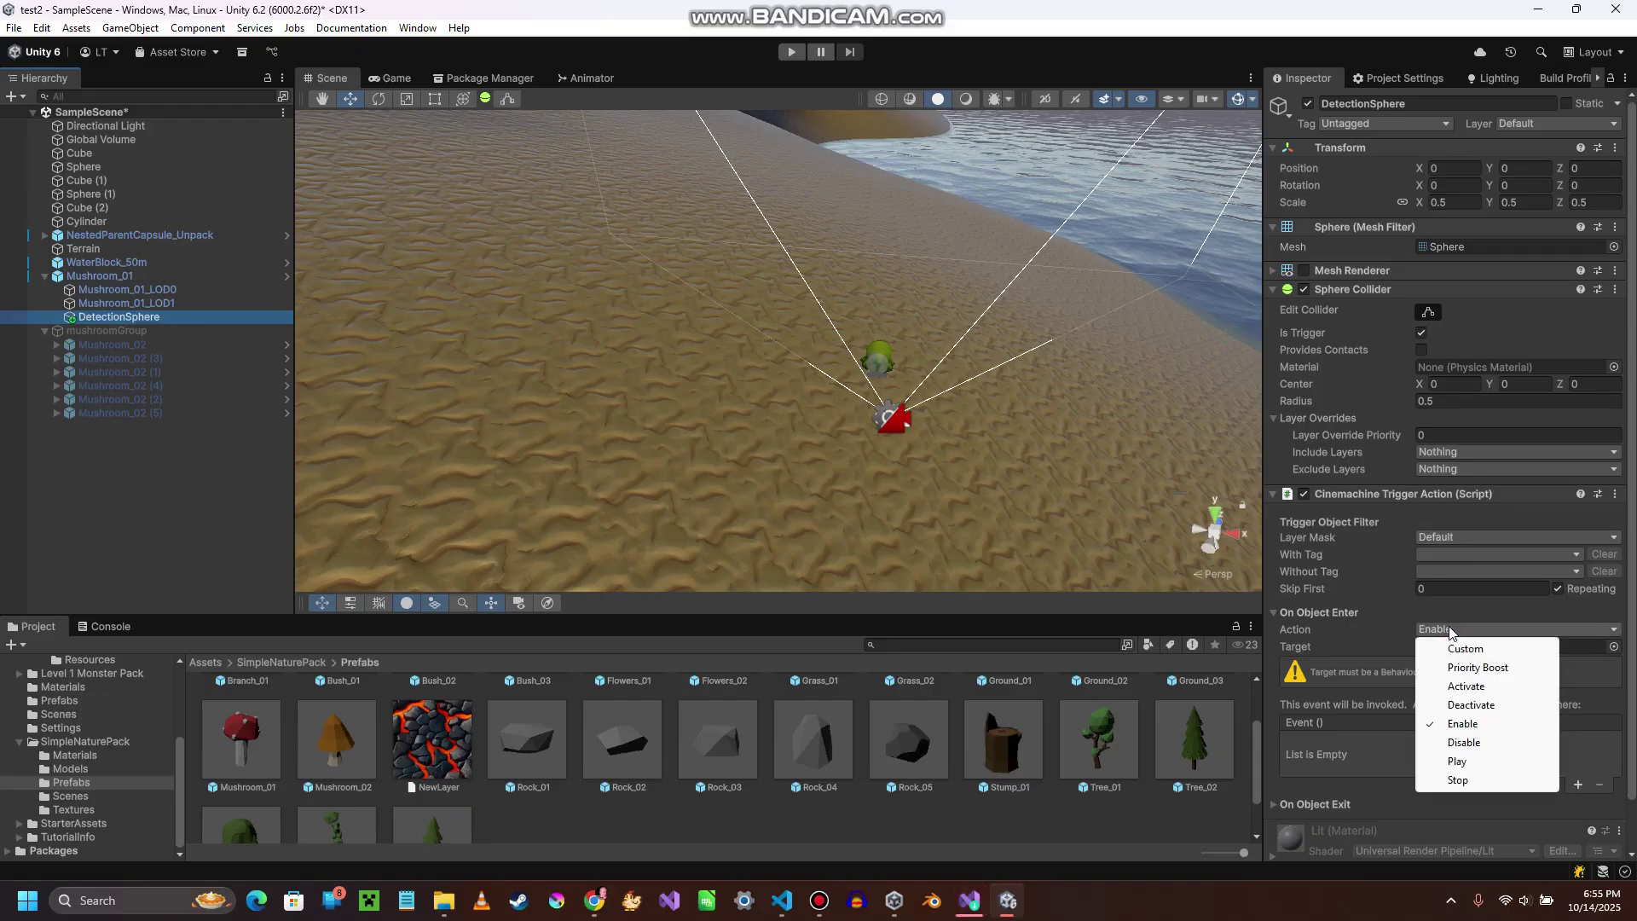
pyautogui.click(1459, 687)
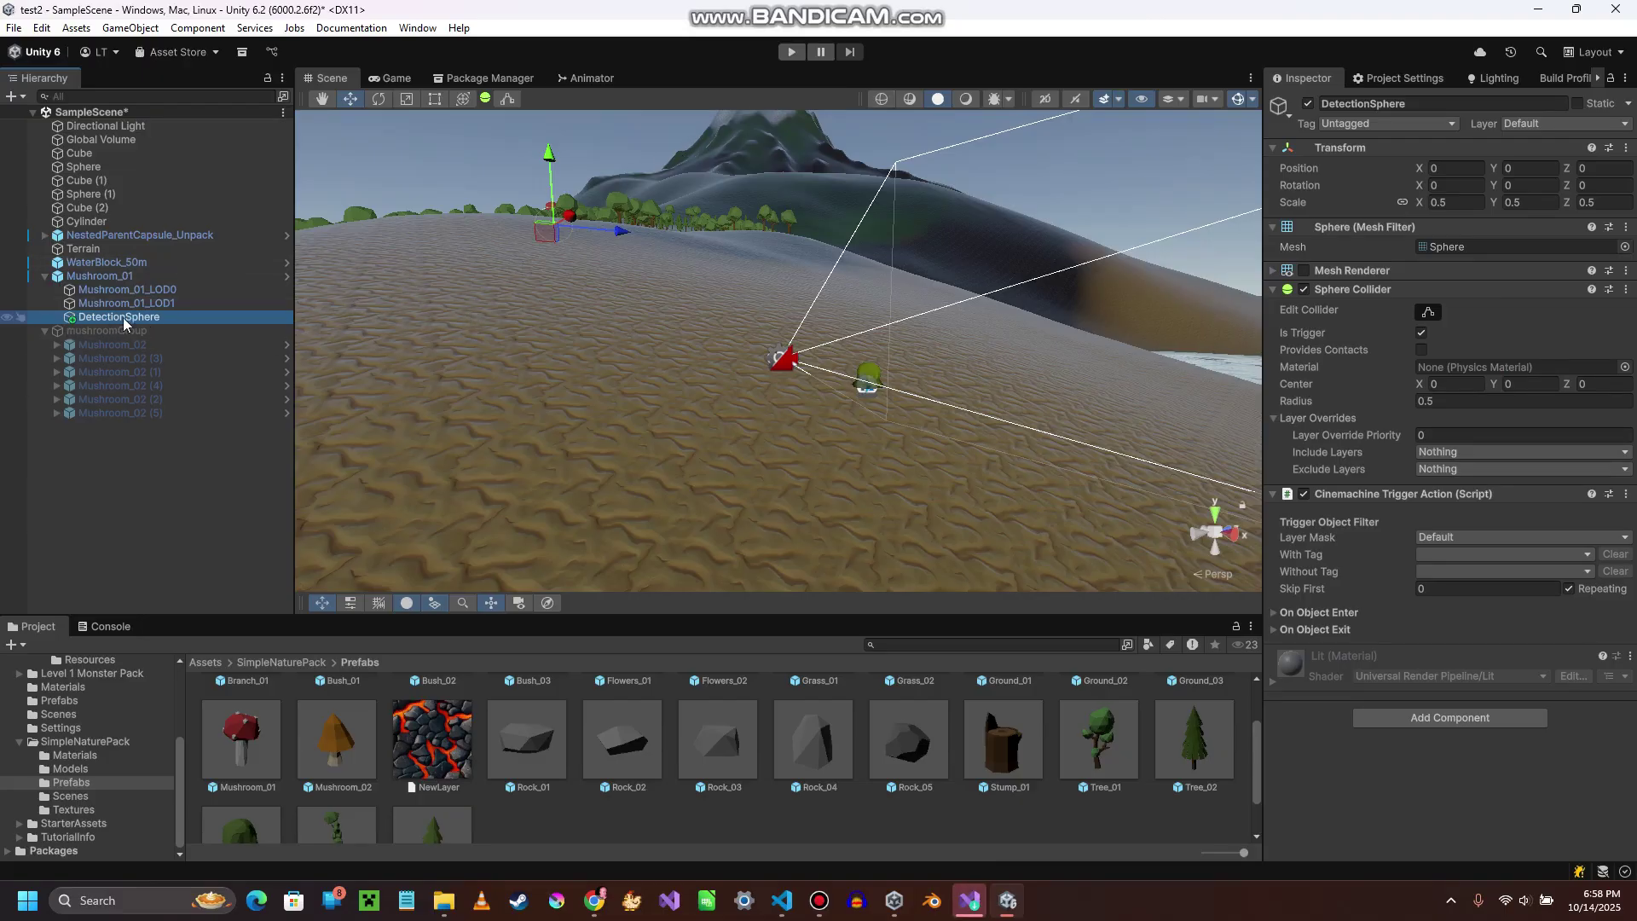
# - Examine the components of PlayerCapsule inside NestedParentCapsule_Unpack
pyautogui.click(96, 317)
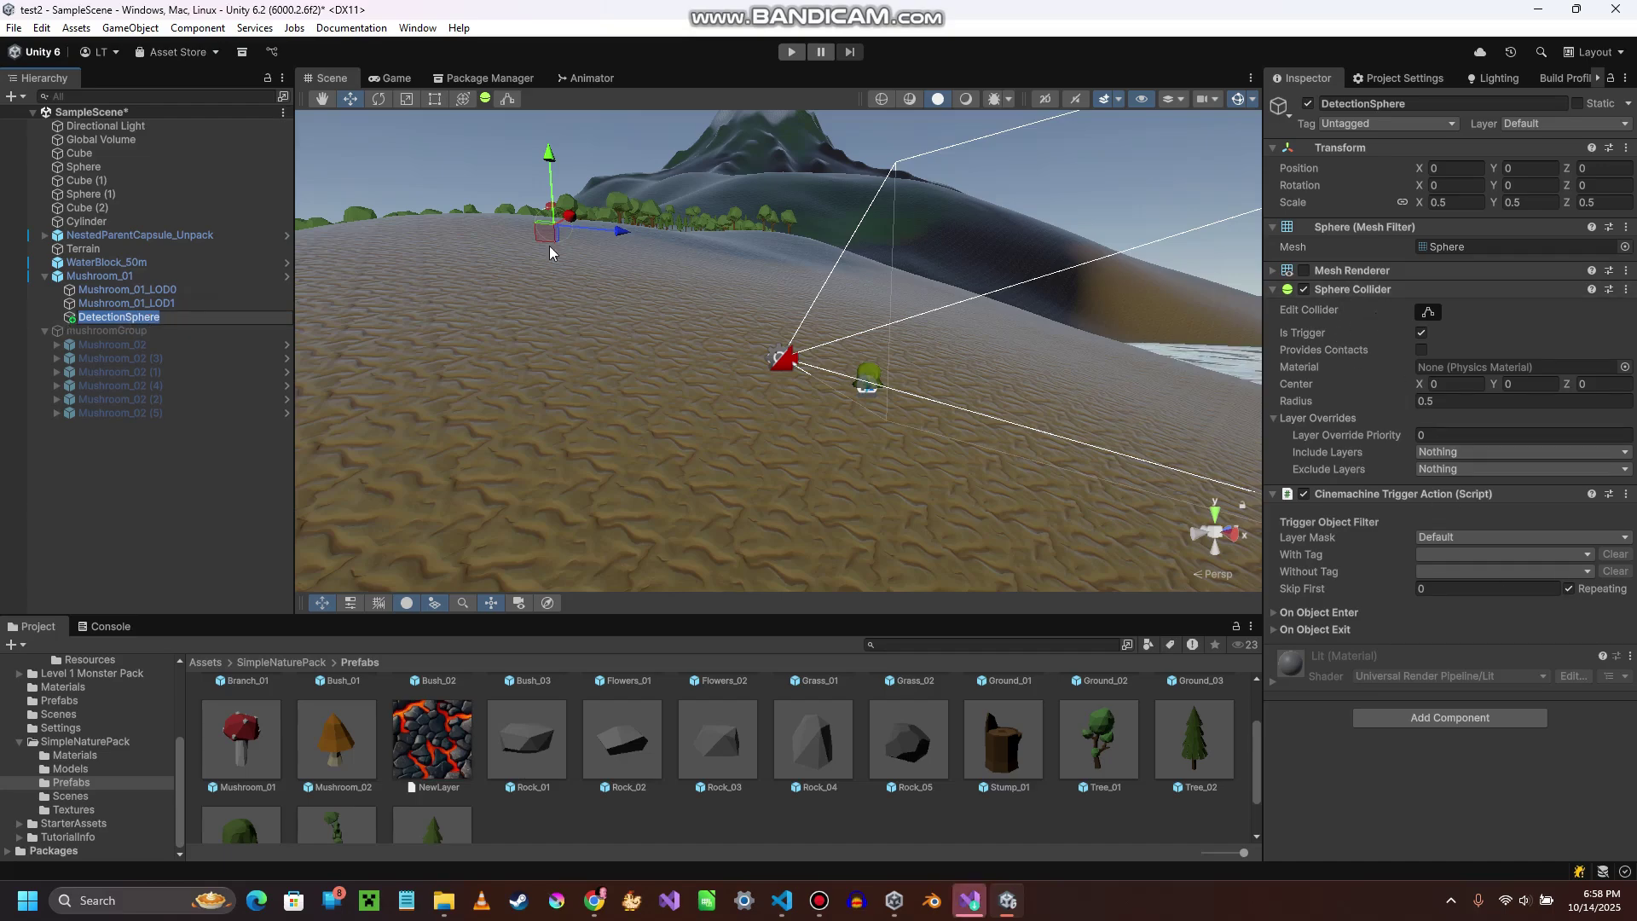
pyautogui.click(109, 239)
pyautogui.click(44, 235)
pyautogui.click(112, 276)
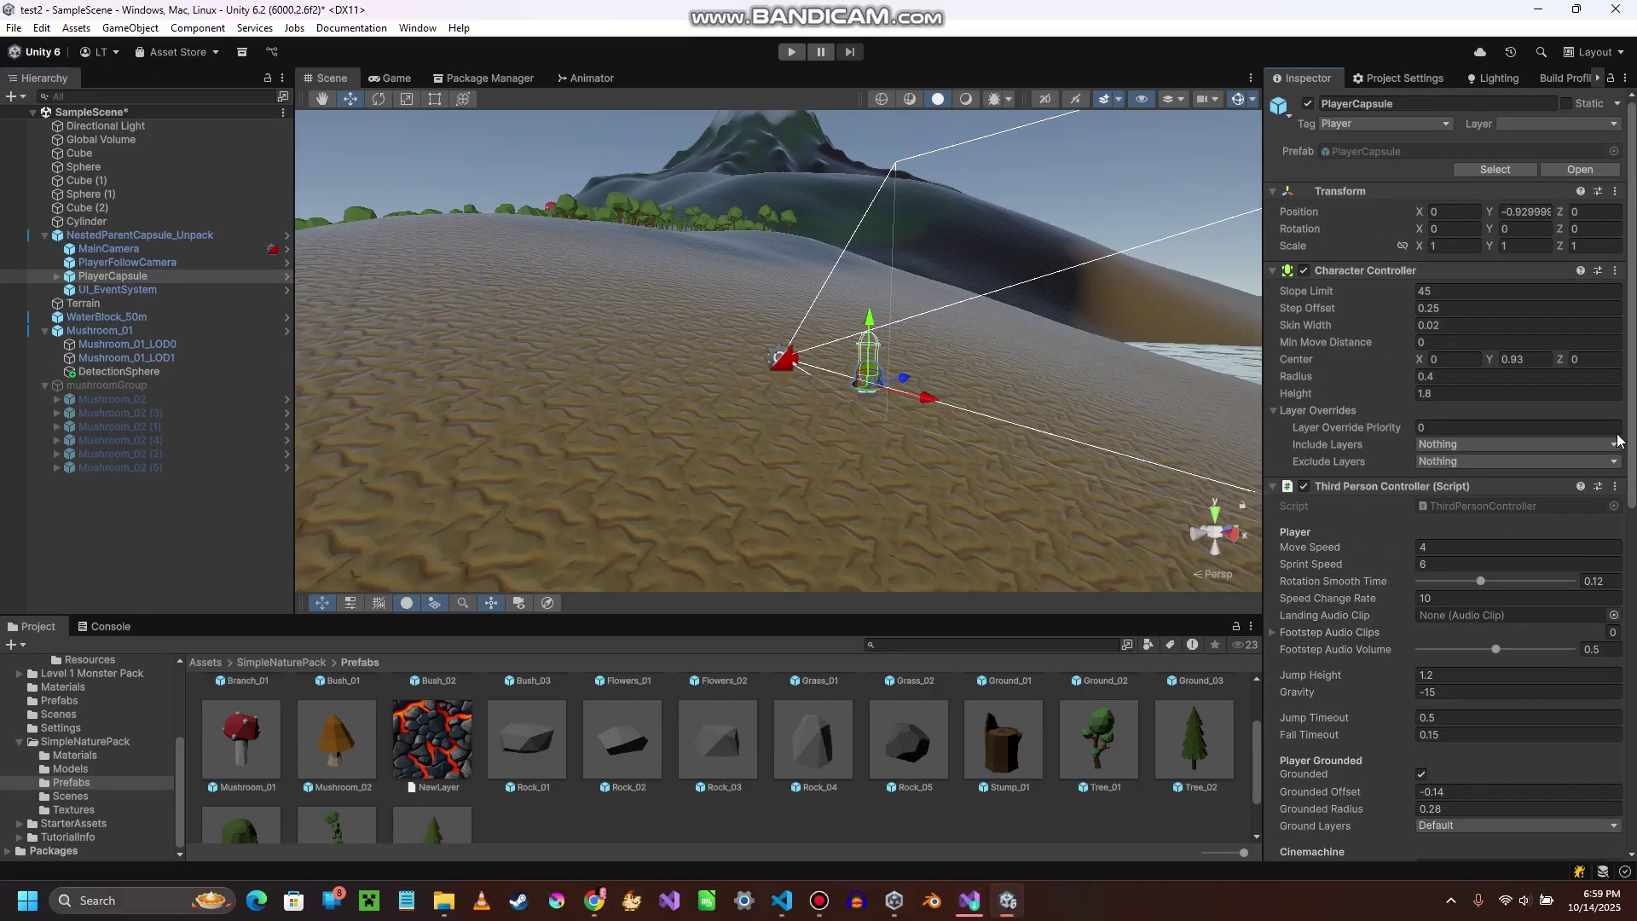
pyautogui.moveTo(1630, 369); pyautogui.dragTo(1630, 715)
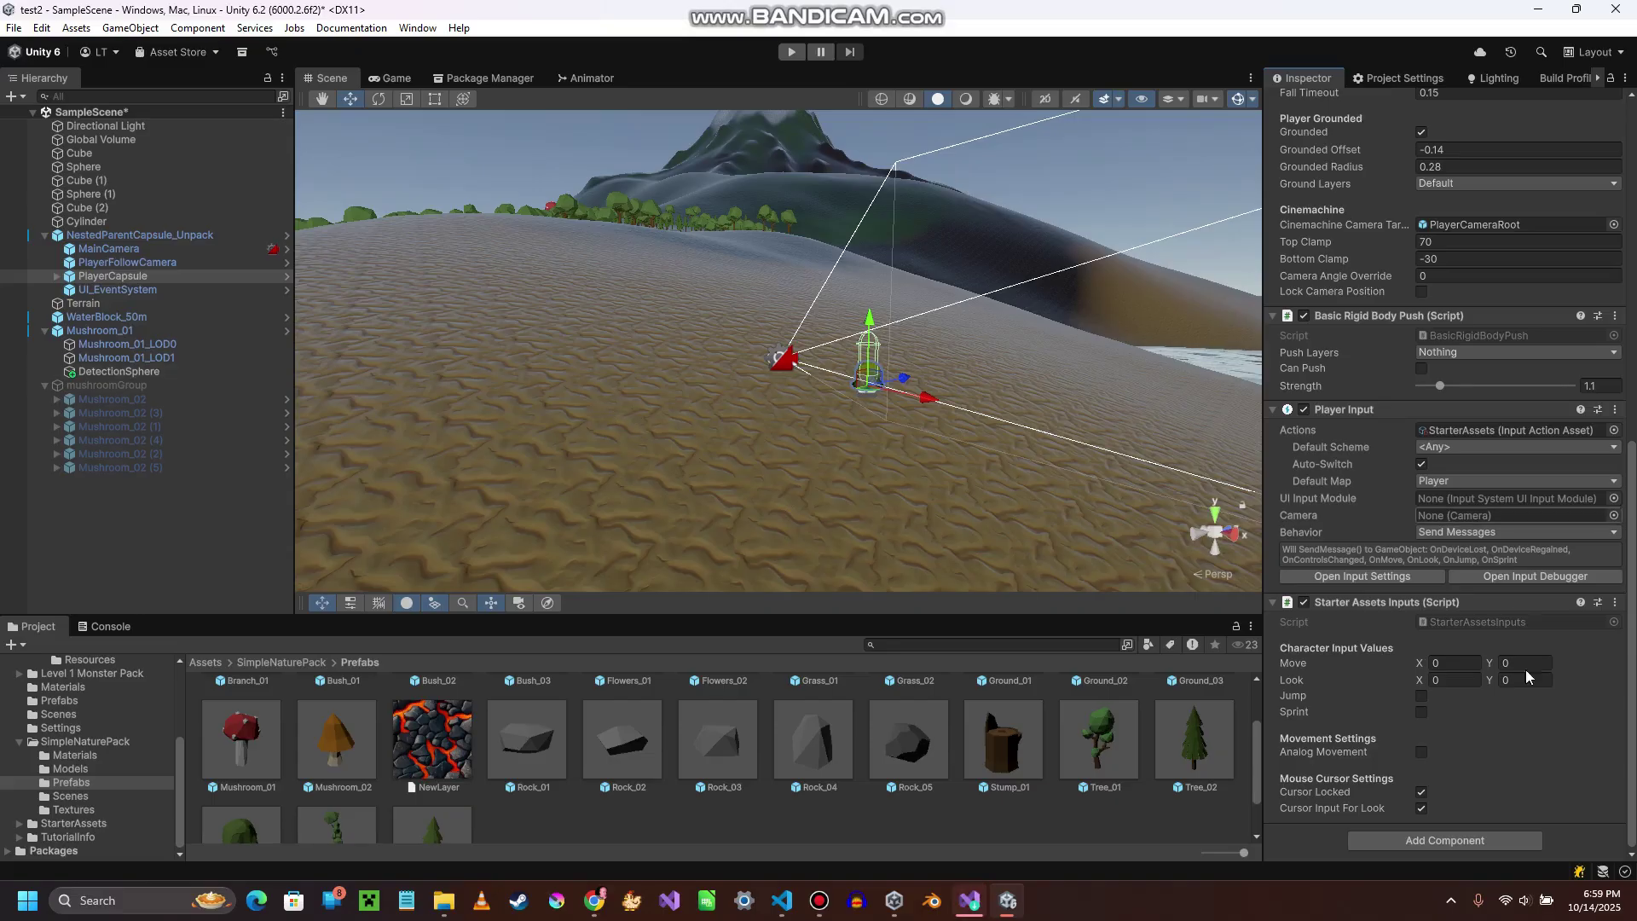
# - Add a Rigidbody component to DetectionSphere and turn on Is Kinematic
pyautogui.click(109, 373)
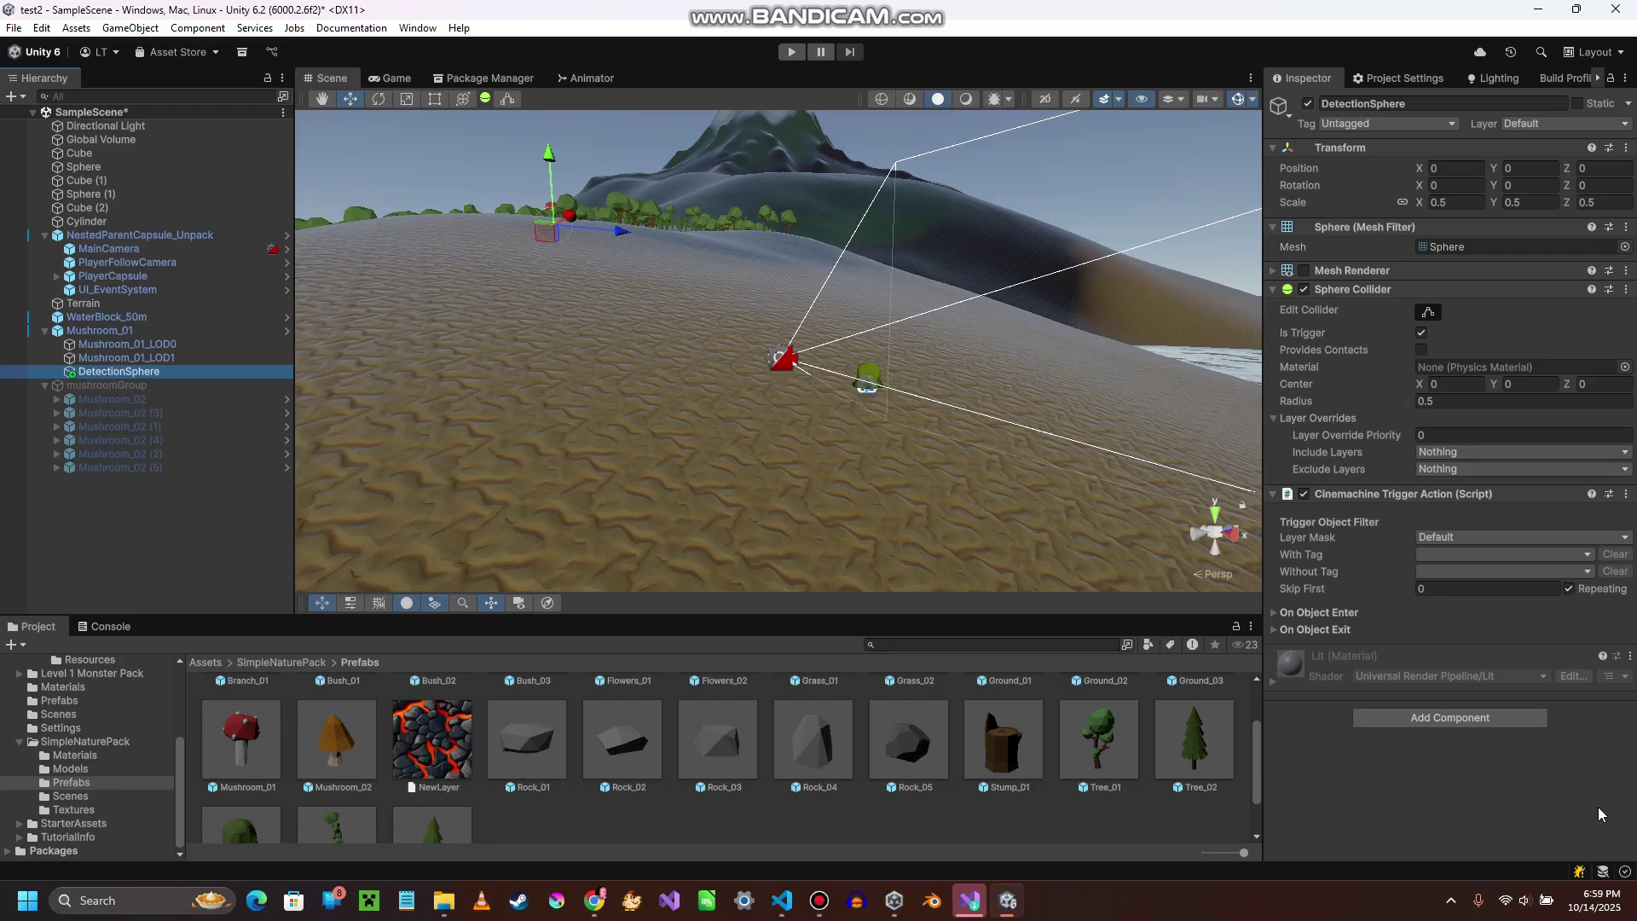
pyautogui.click(1431, 717)
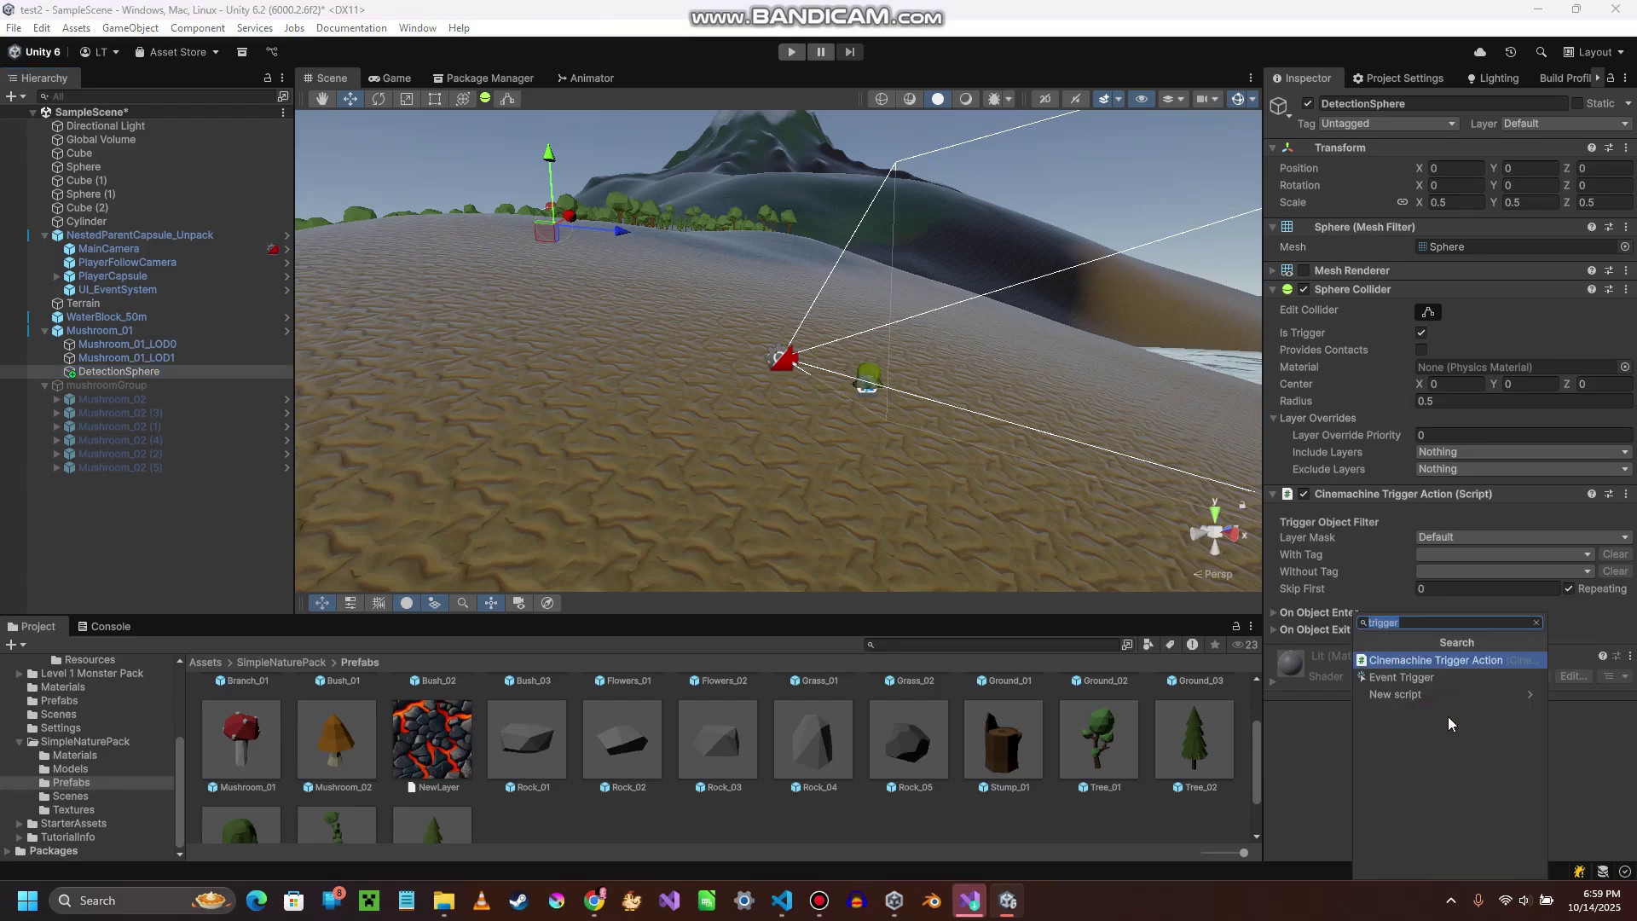
pyautogui.write('rig')
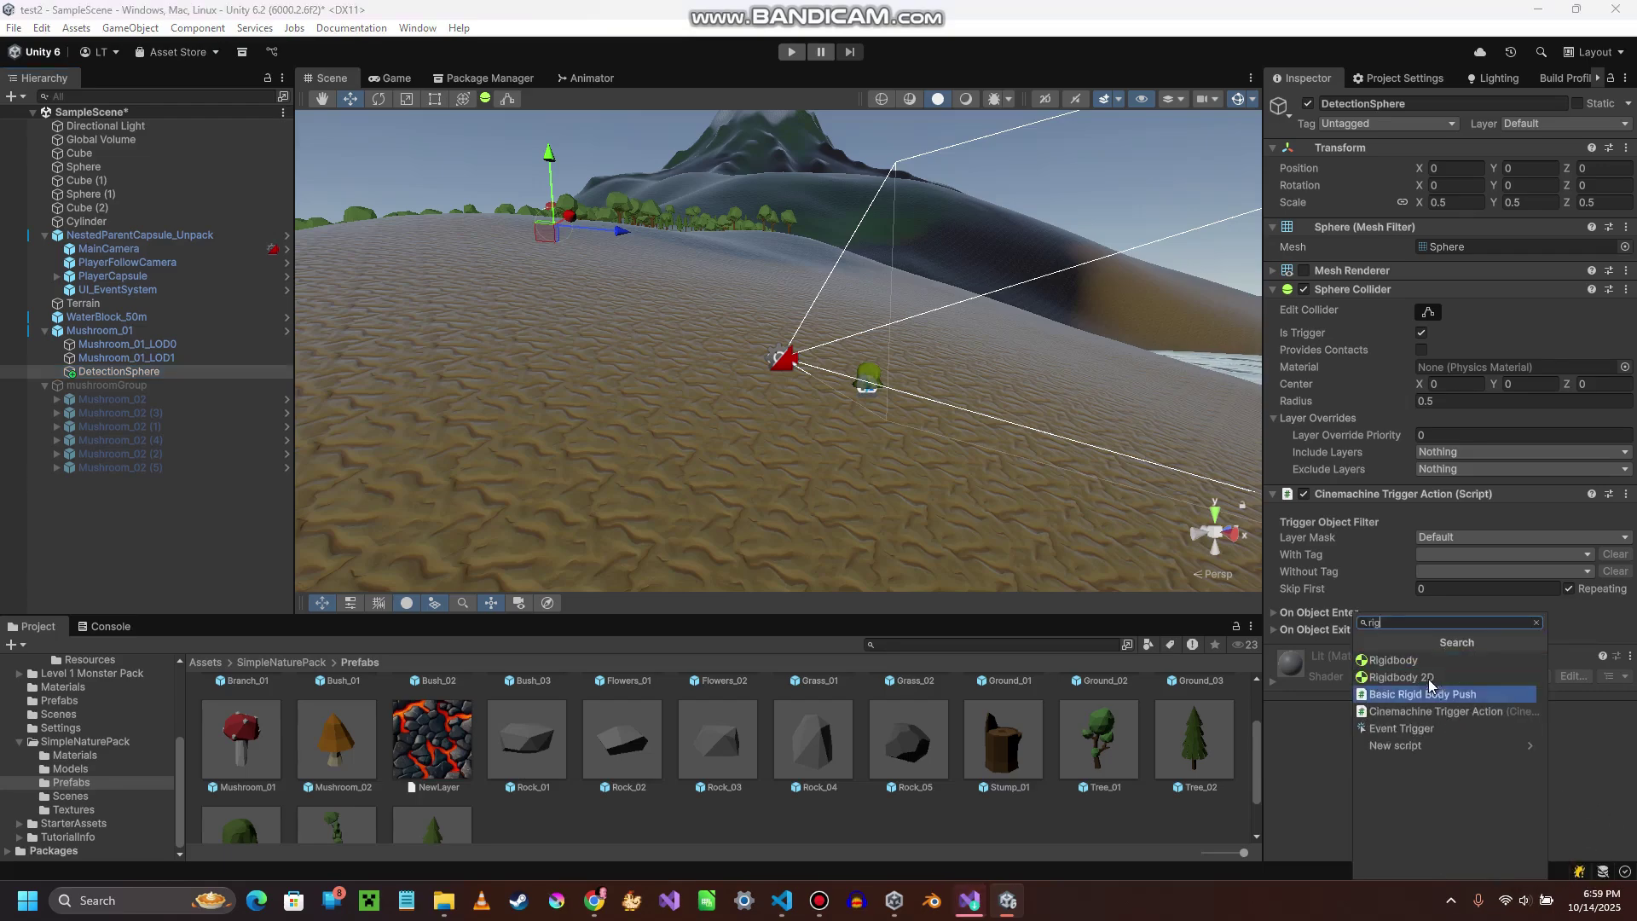
pyautogui.click(1405, 660)
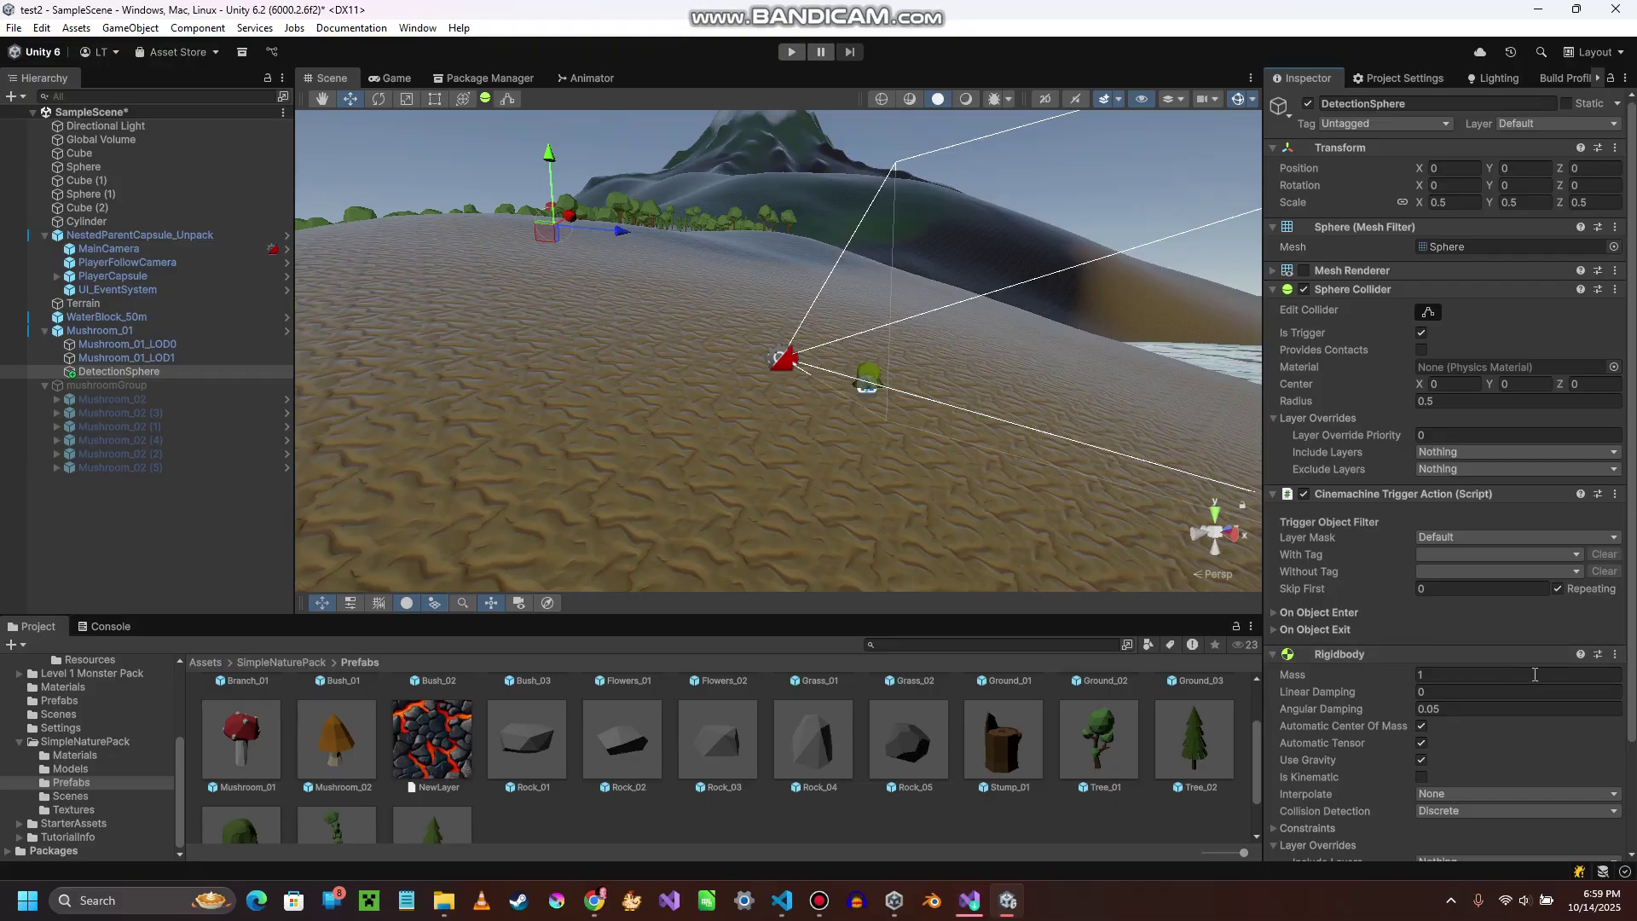
pyautogui.scroll(-3, 1534, 674)
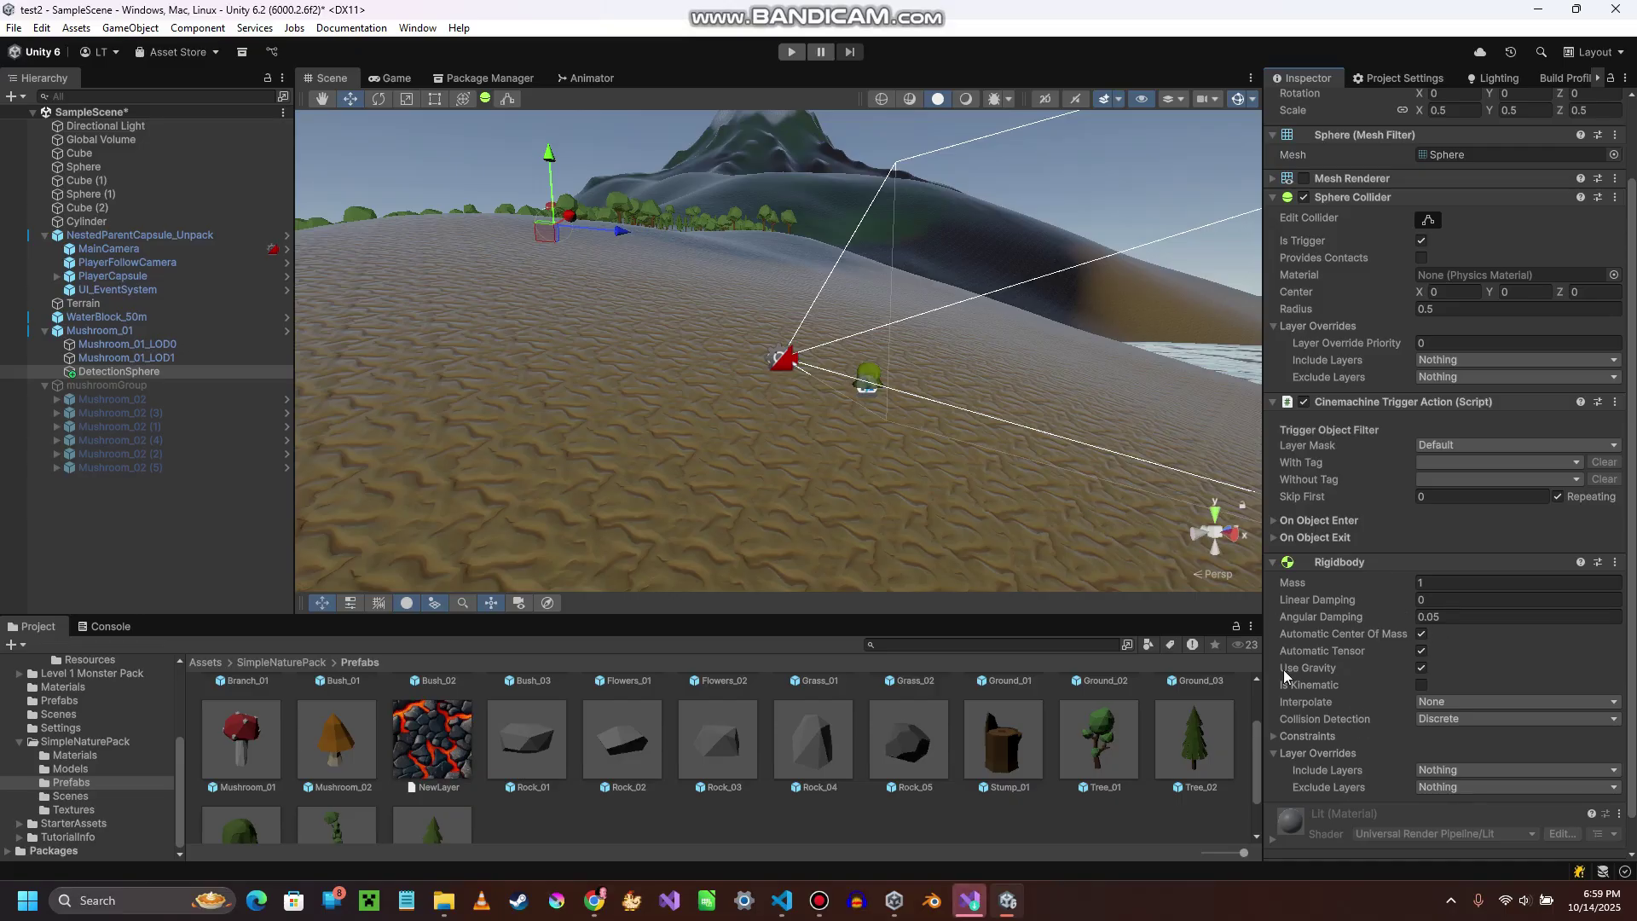
pyautogui.click(1421, 684)
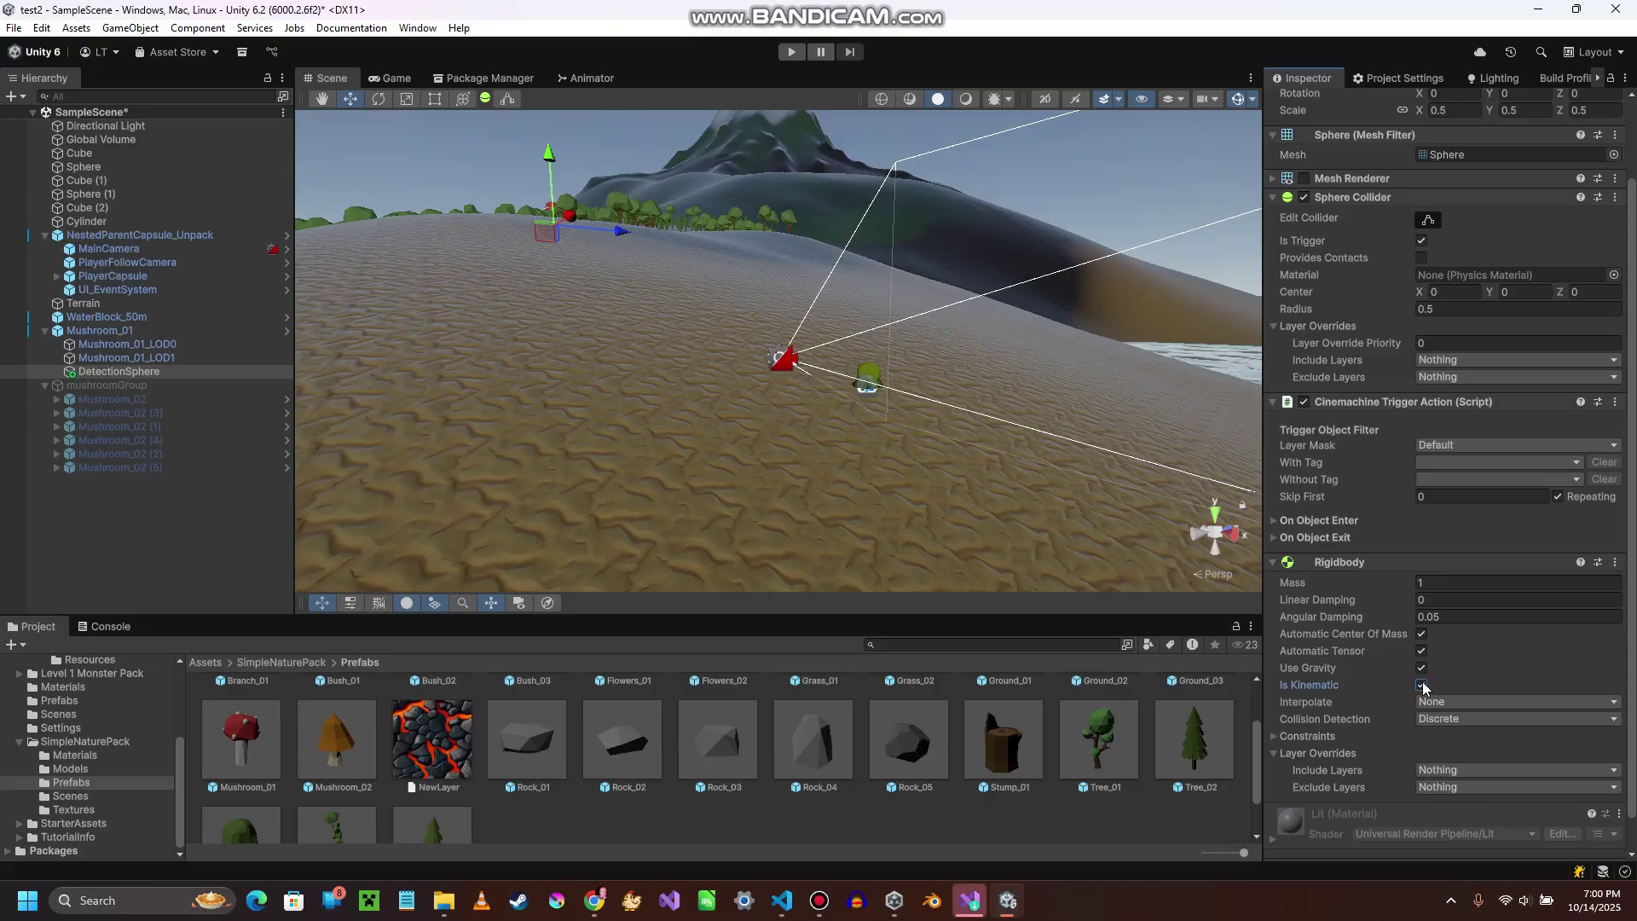
# - Set the With Tag filter of DetectionSphere's Cinemachine Trigger Action to Player
pyautogui.scroll(2, 1429, 670)
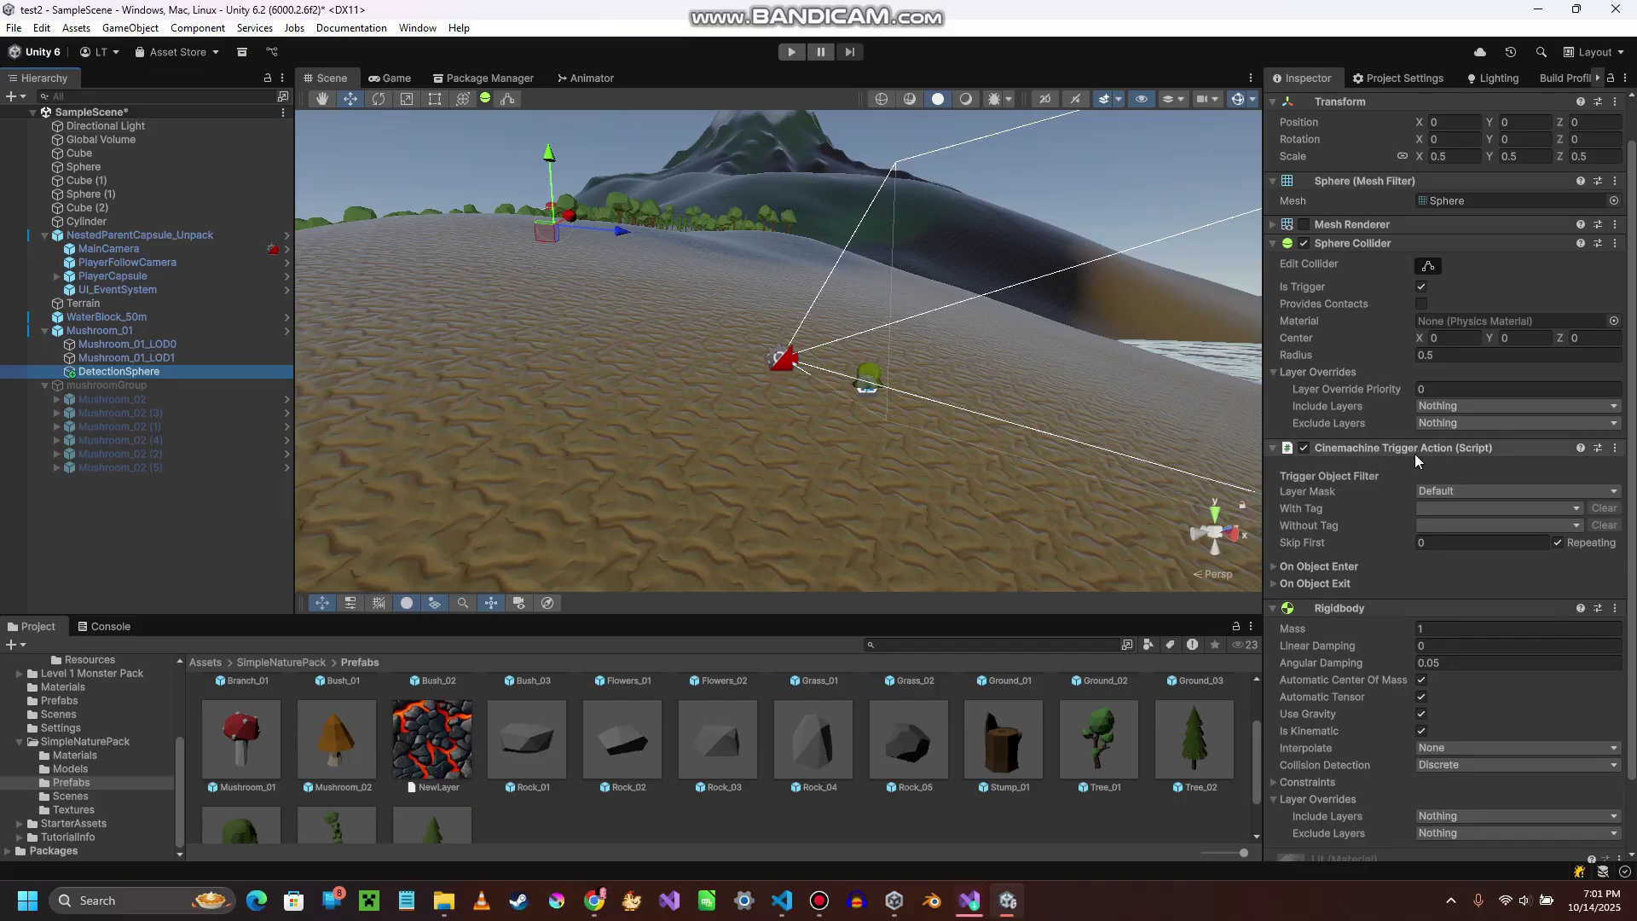
pyautogui.click(1444, 491)
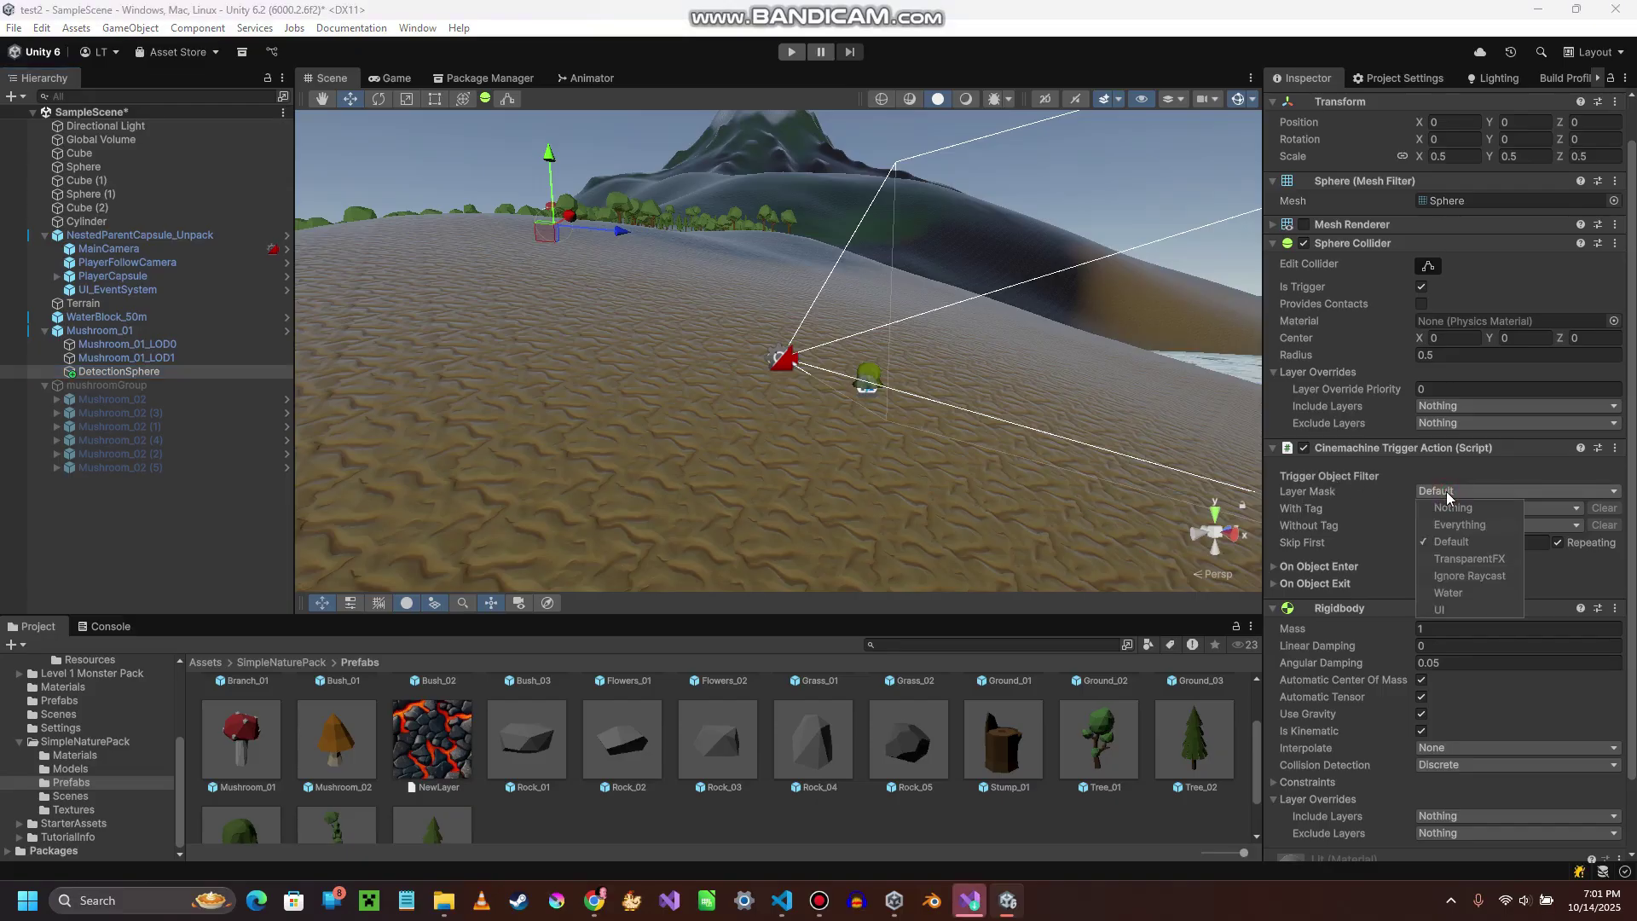
pyautogui.click(1449, 495)
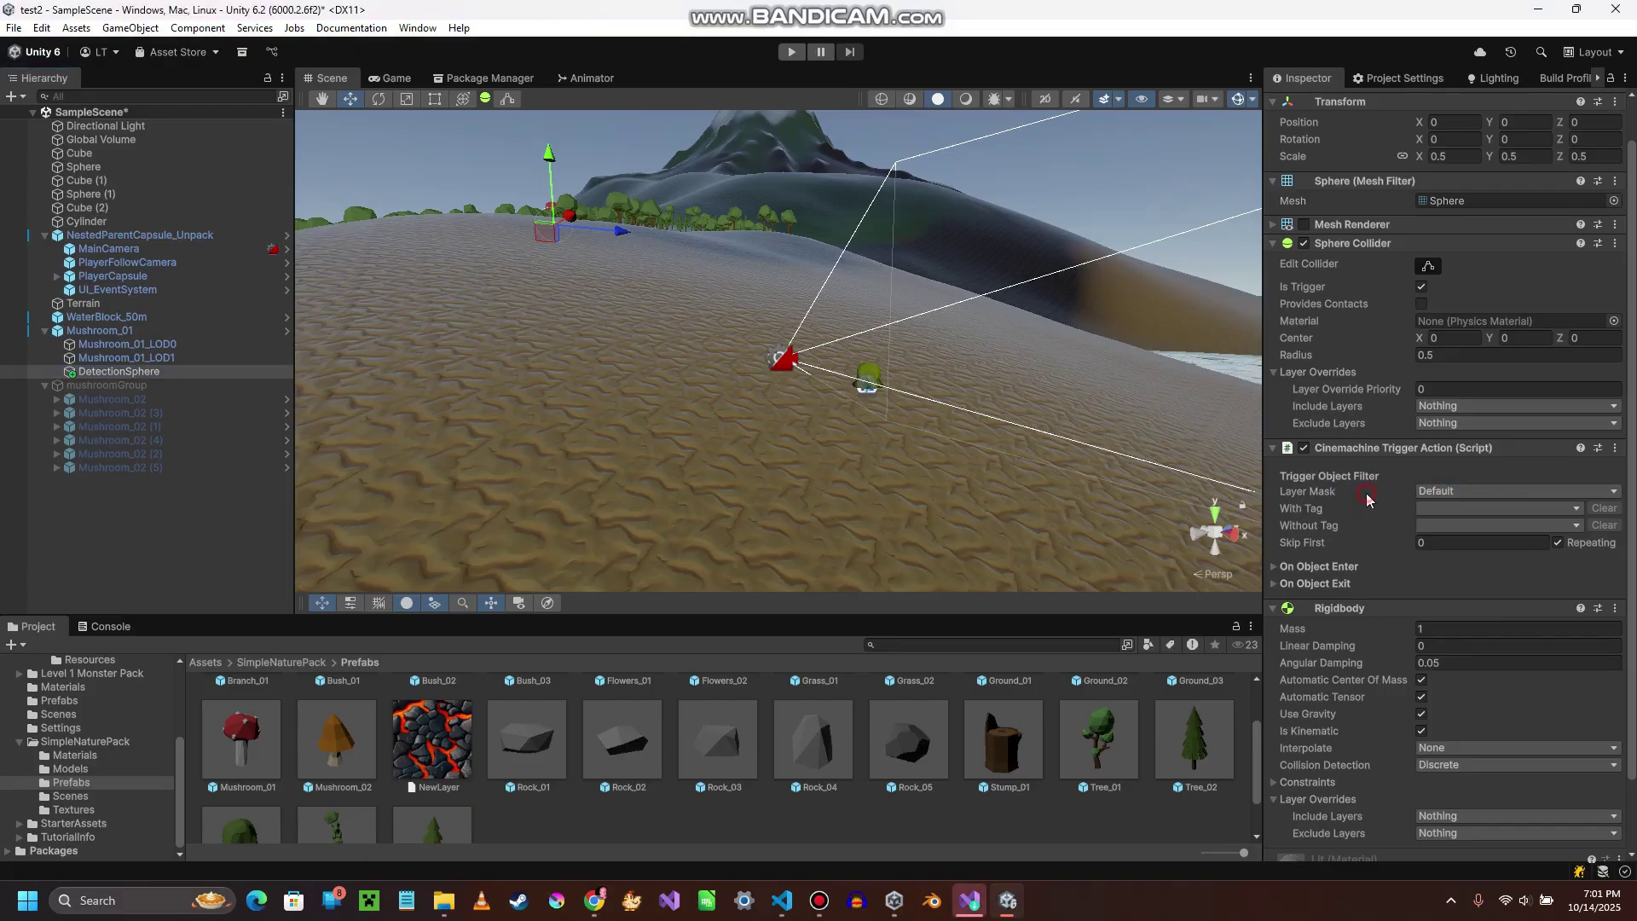
pyautogui.click(1460, 509)
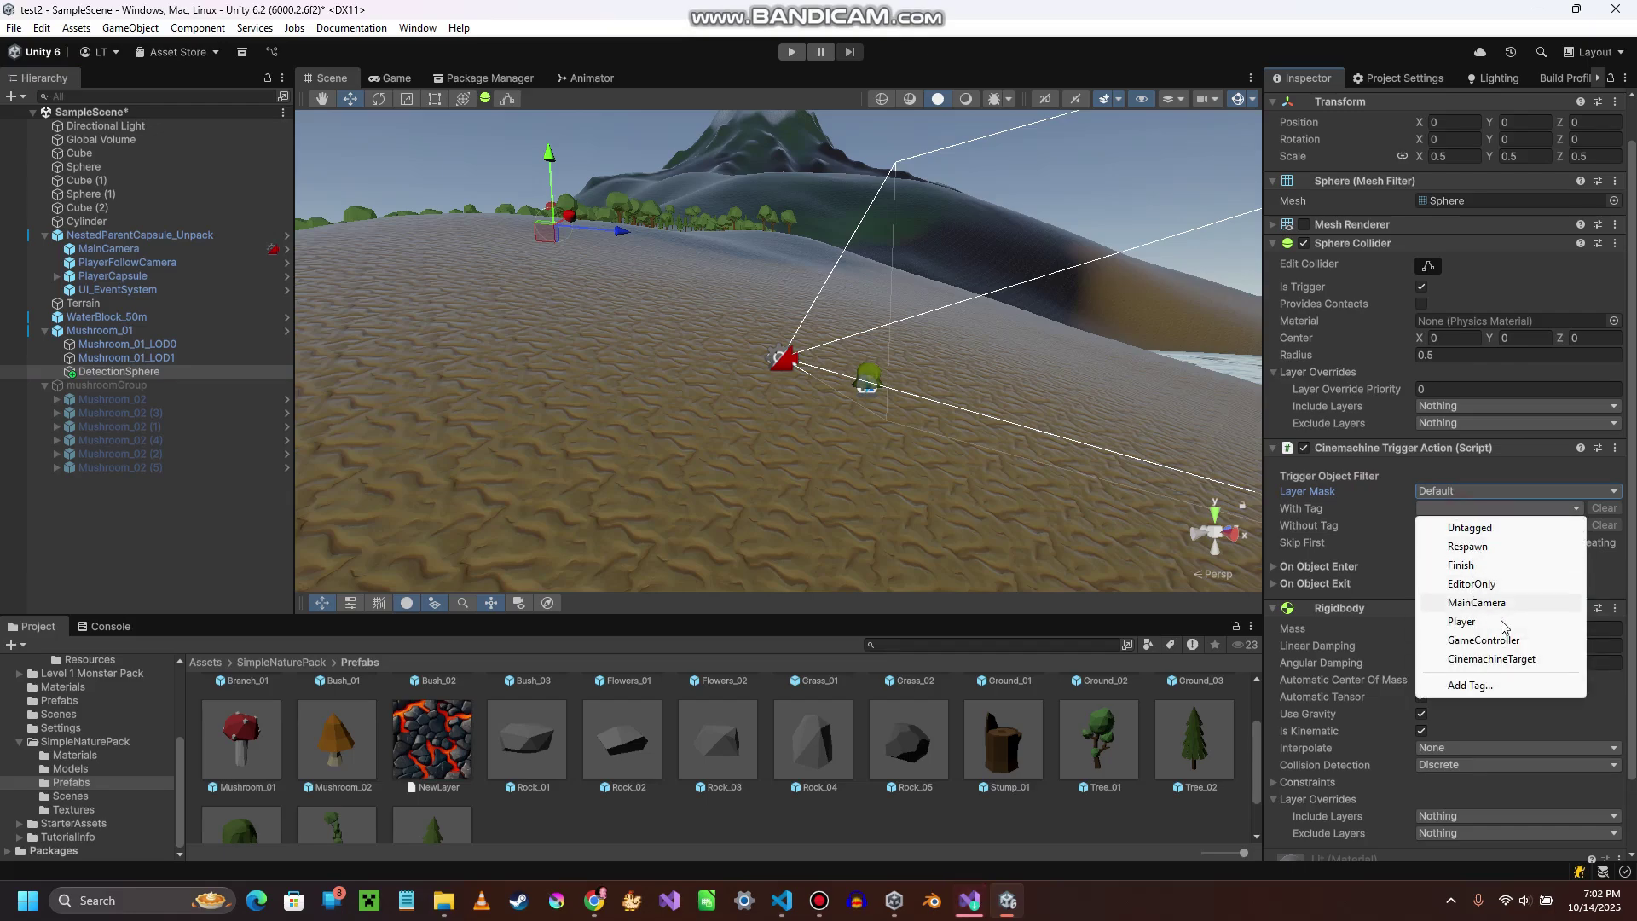
pyautogui.click(1464, 621)
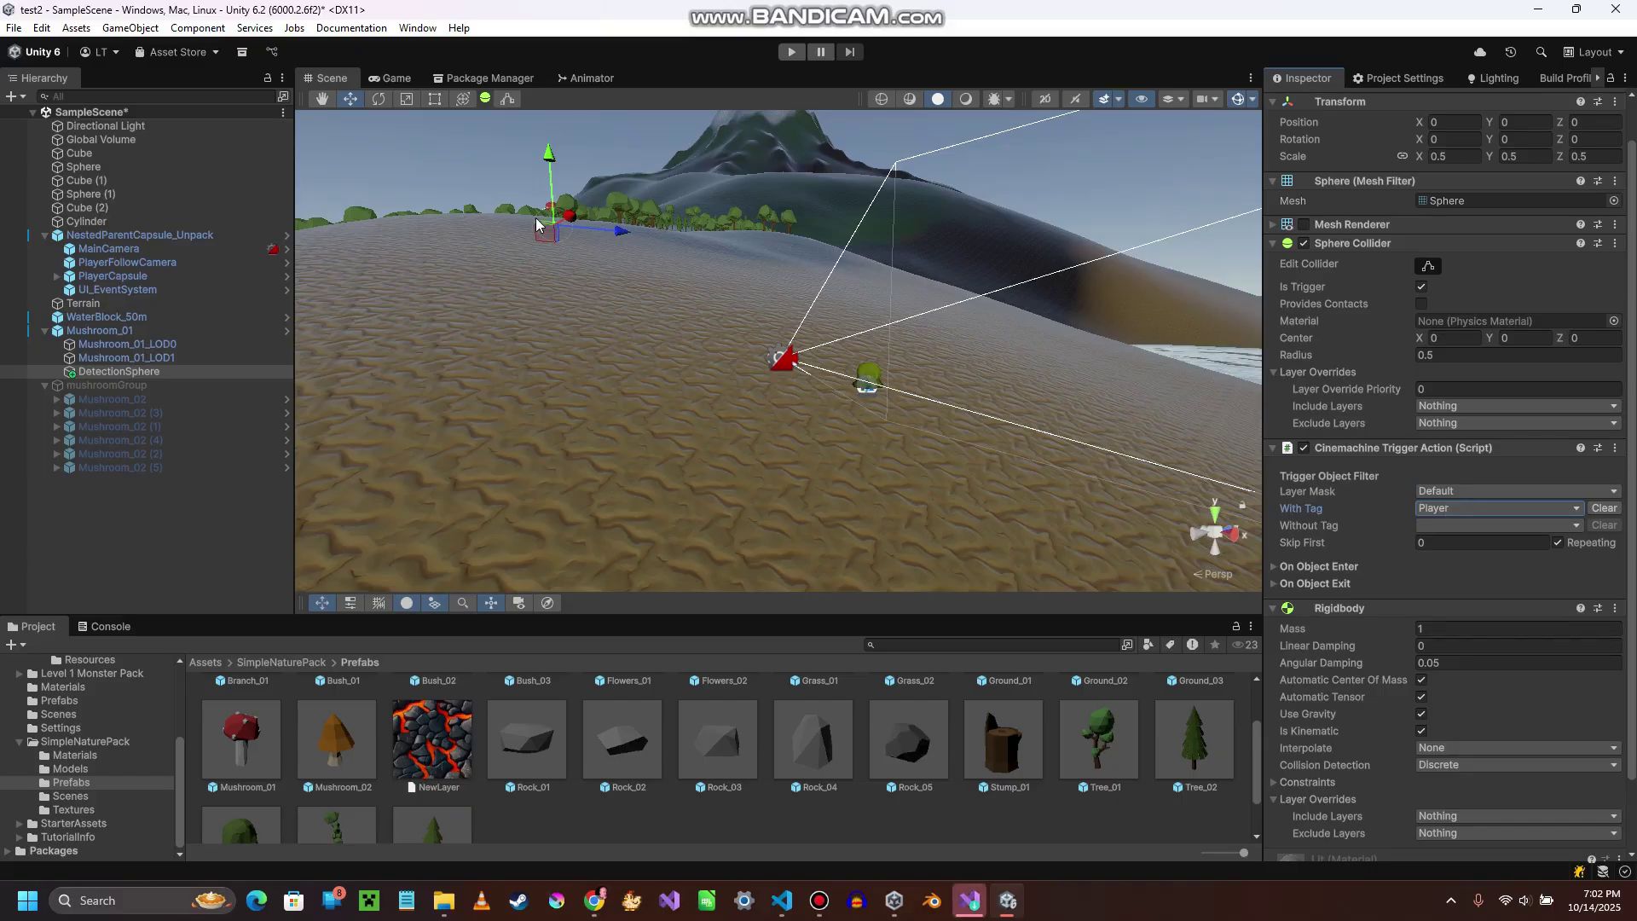
# - Compare PlayerCapsule's tag and layer with the tag and layer mask filters in DetectionSphere's Cinemachine Trigger Action
pyautogui.click(107, 277)
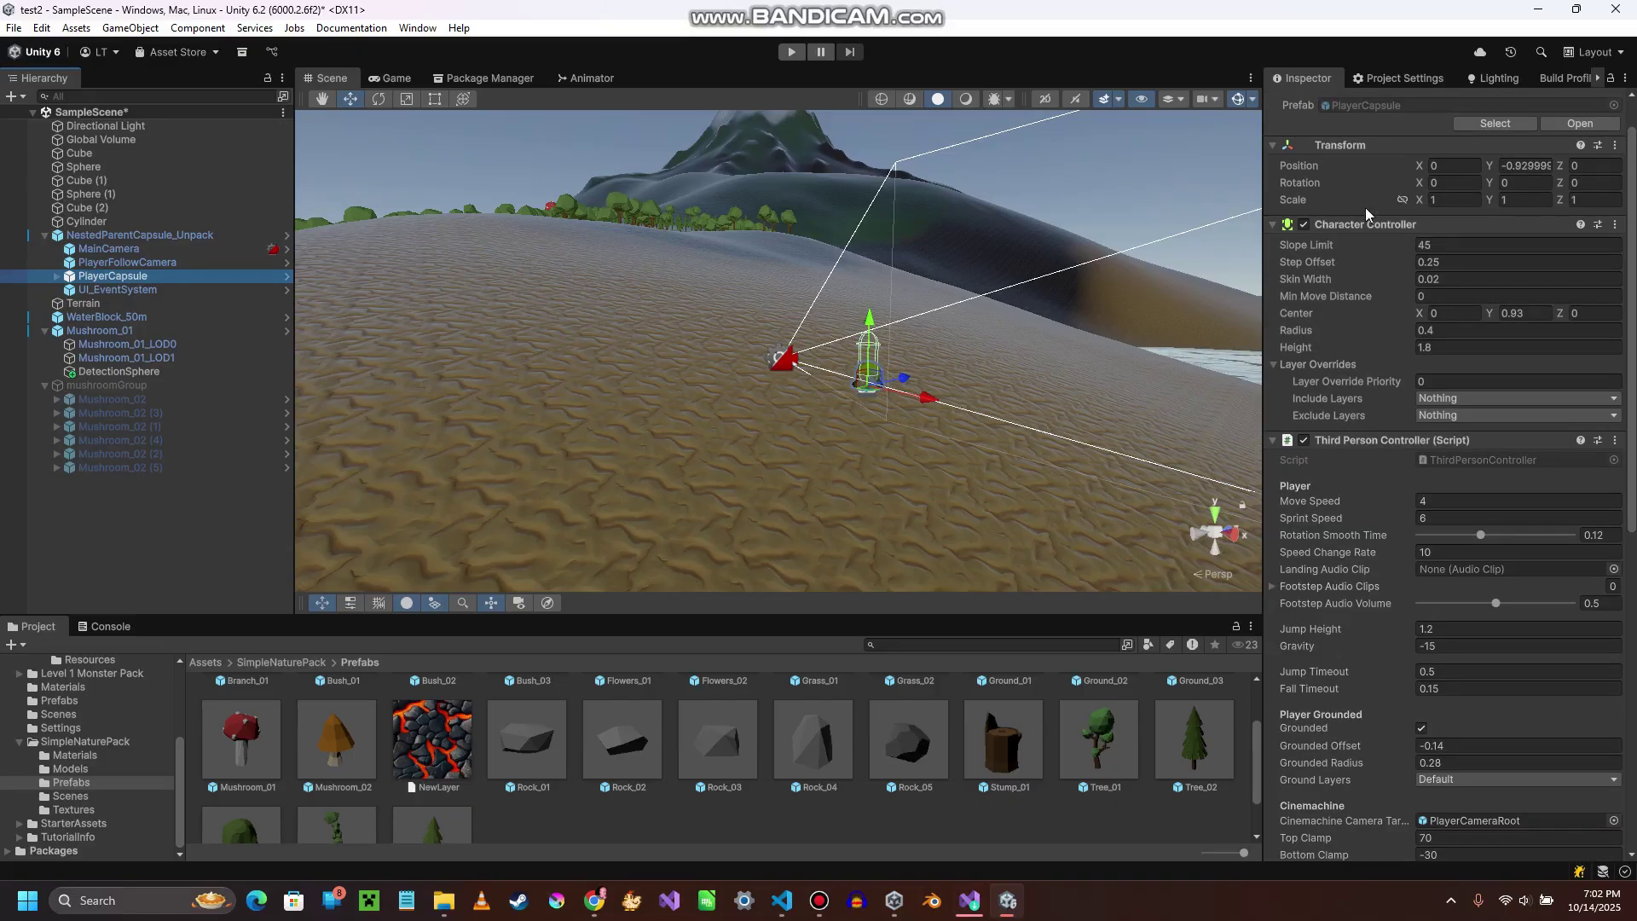
pyautogui.scroll(1, 1405, 162)
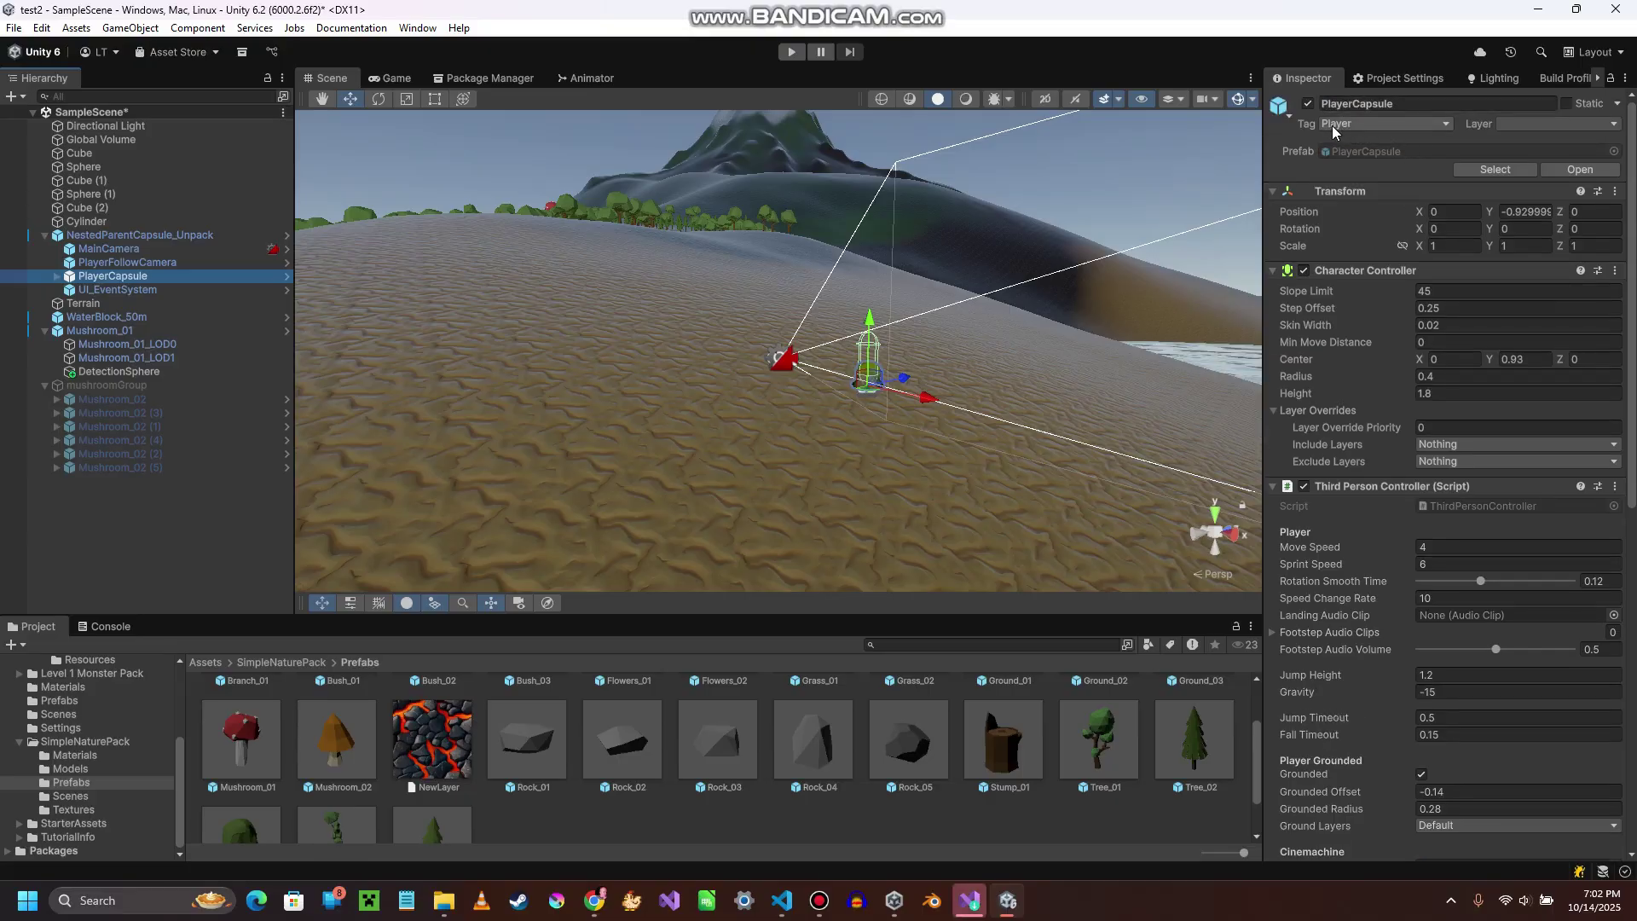
pyautogui.click(92, 372)
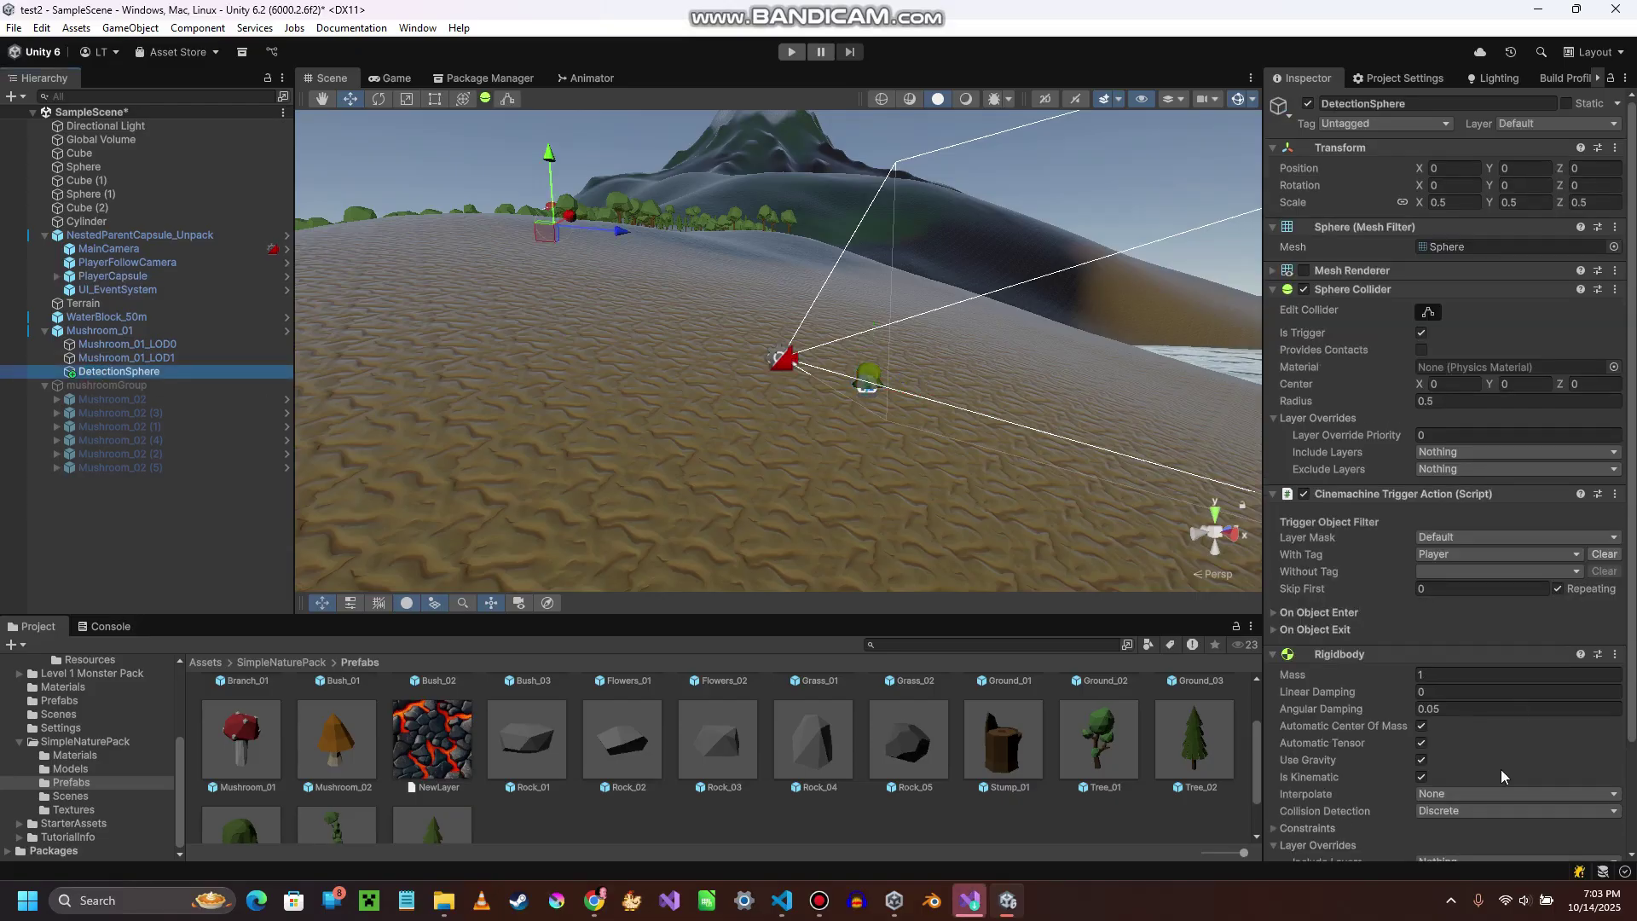
pyautogui.click(1449, 536)
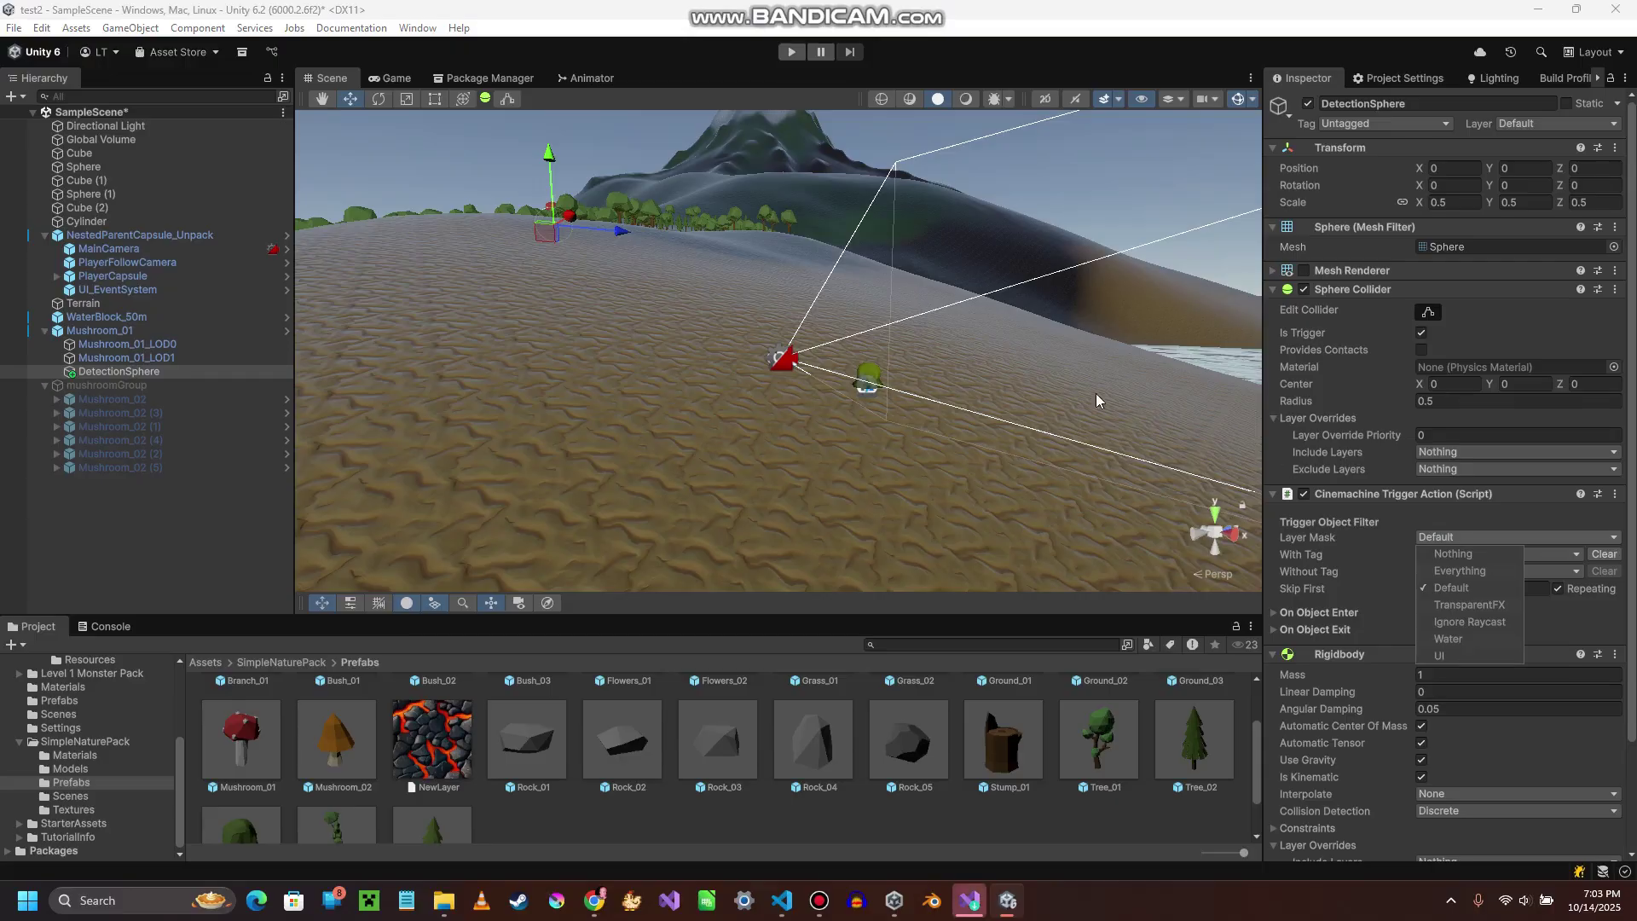
pyautogui.click(123, 273)
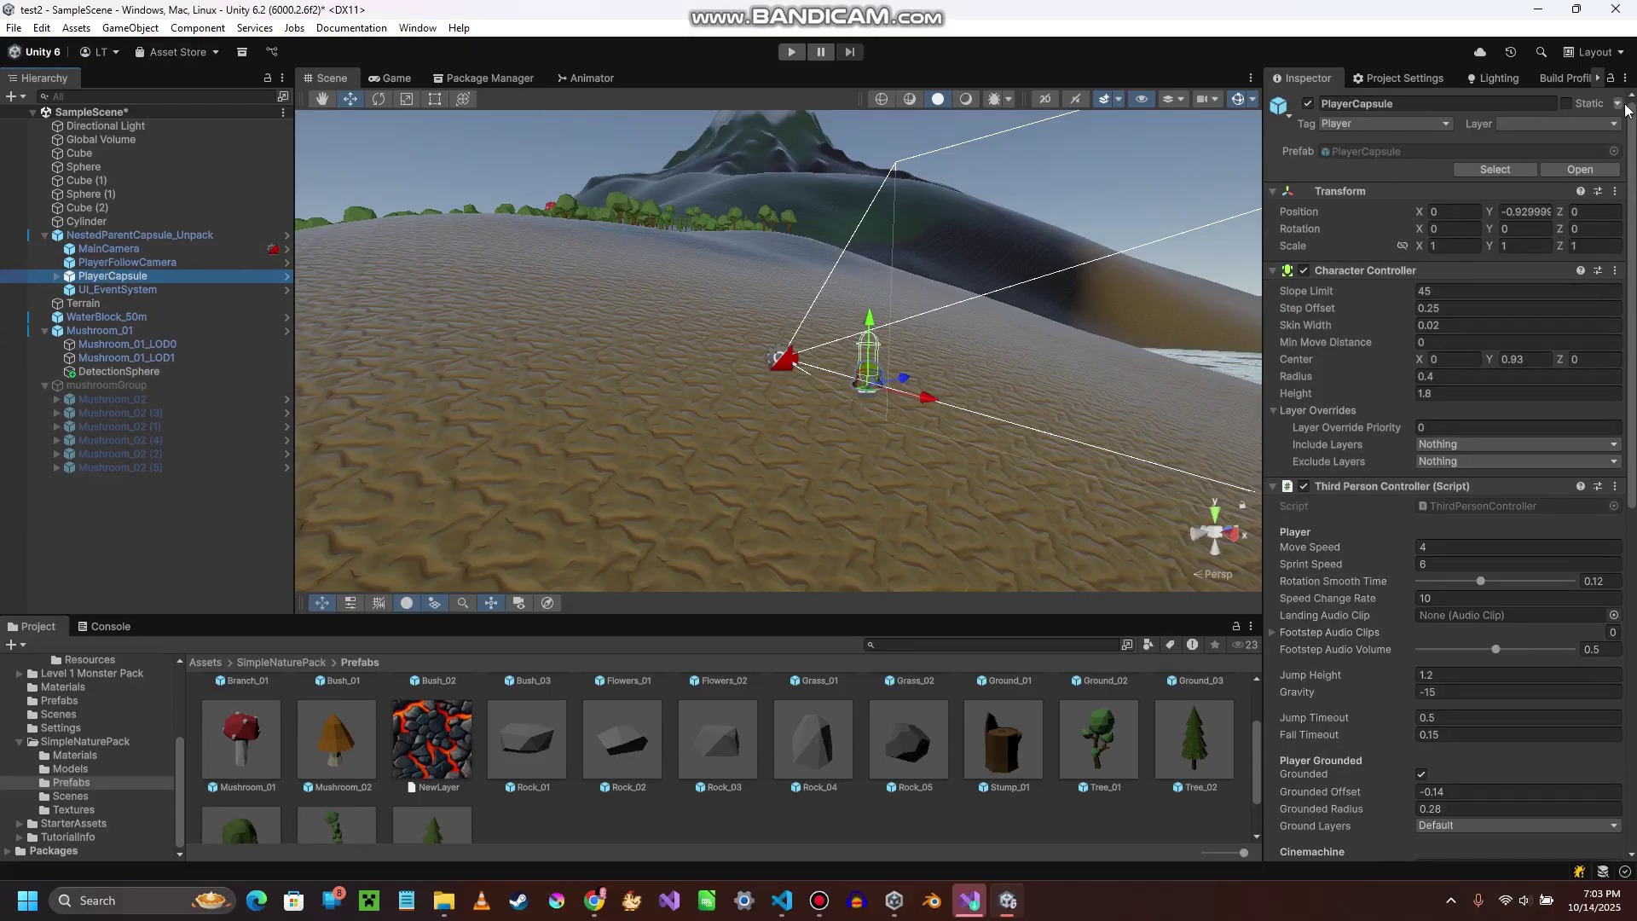
pyautogui.click(1600, 124)
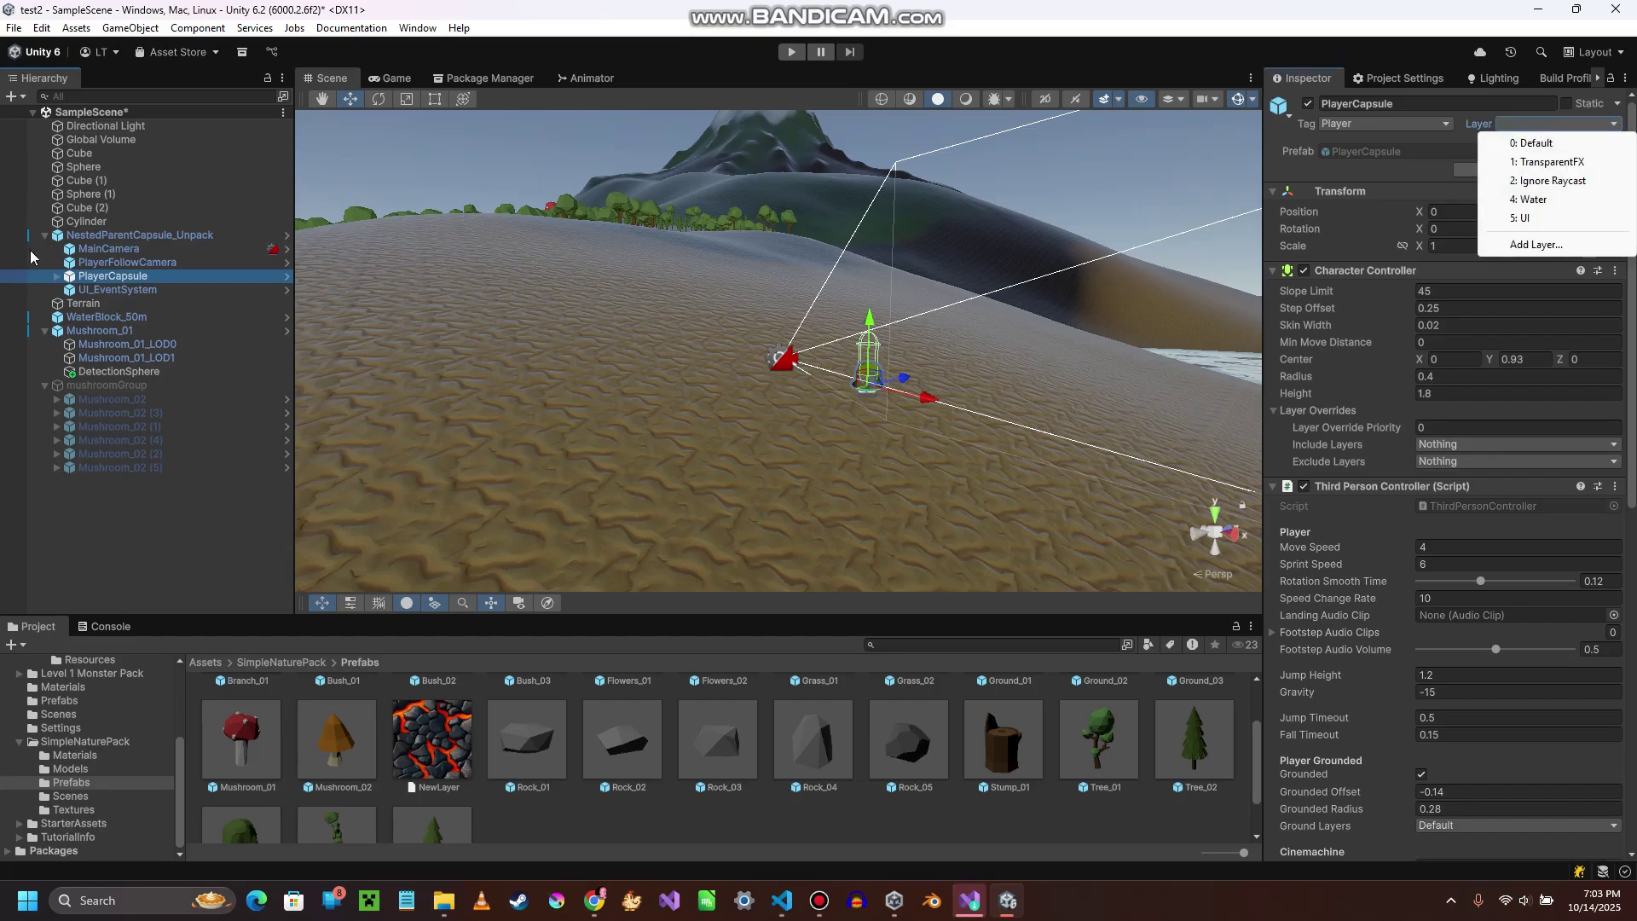
pyautogui.click(119, 372)
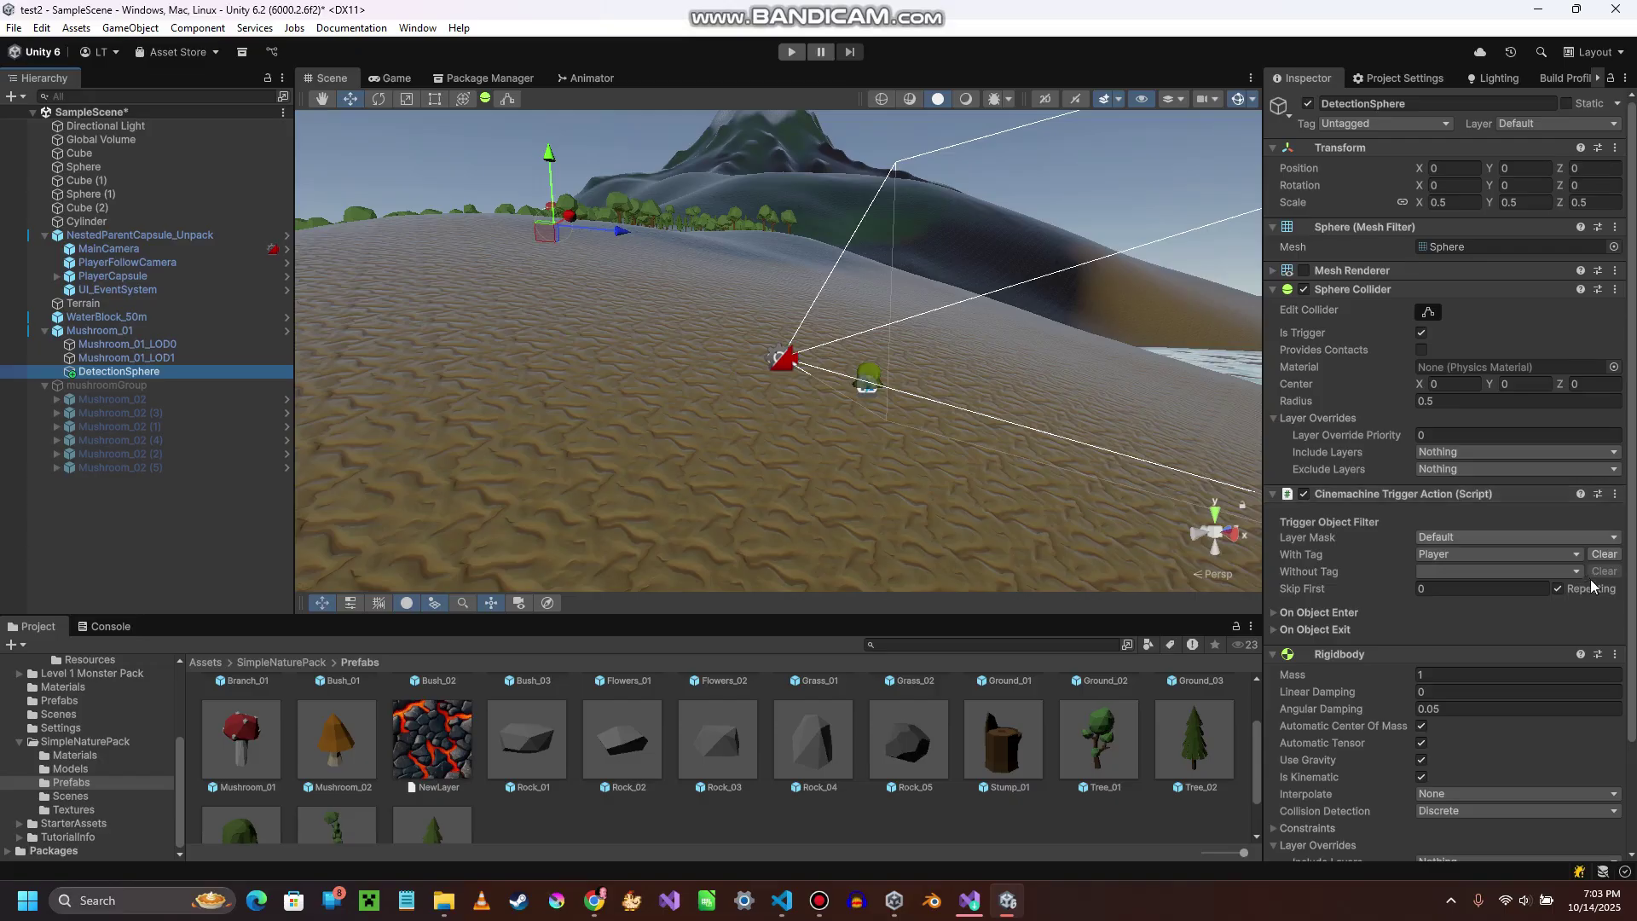
# - Set PlayerCapsule's layer to Default for this object only, leaving out its children
pyautogui.click(115, 279)
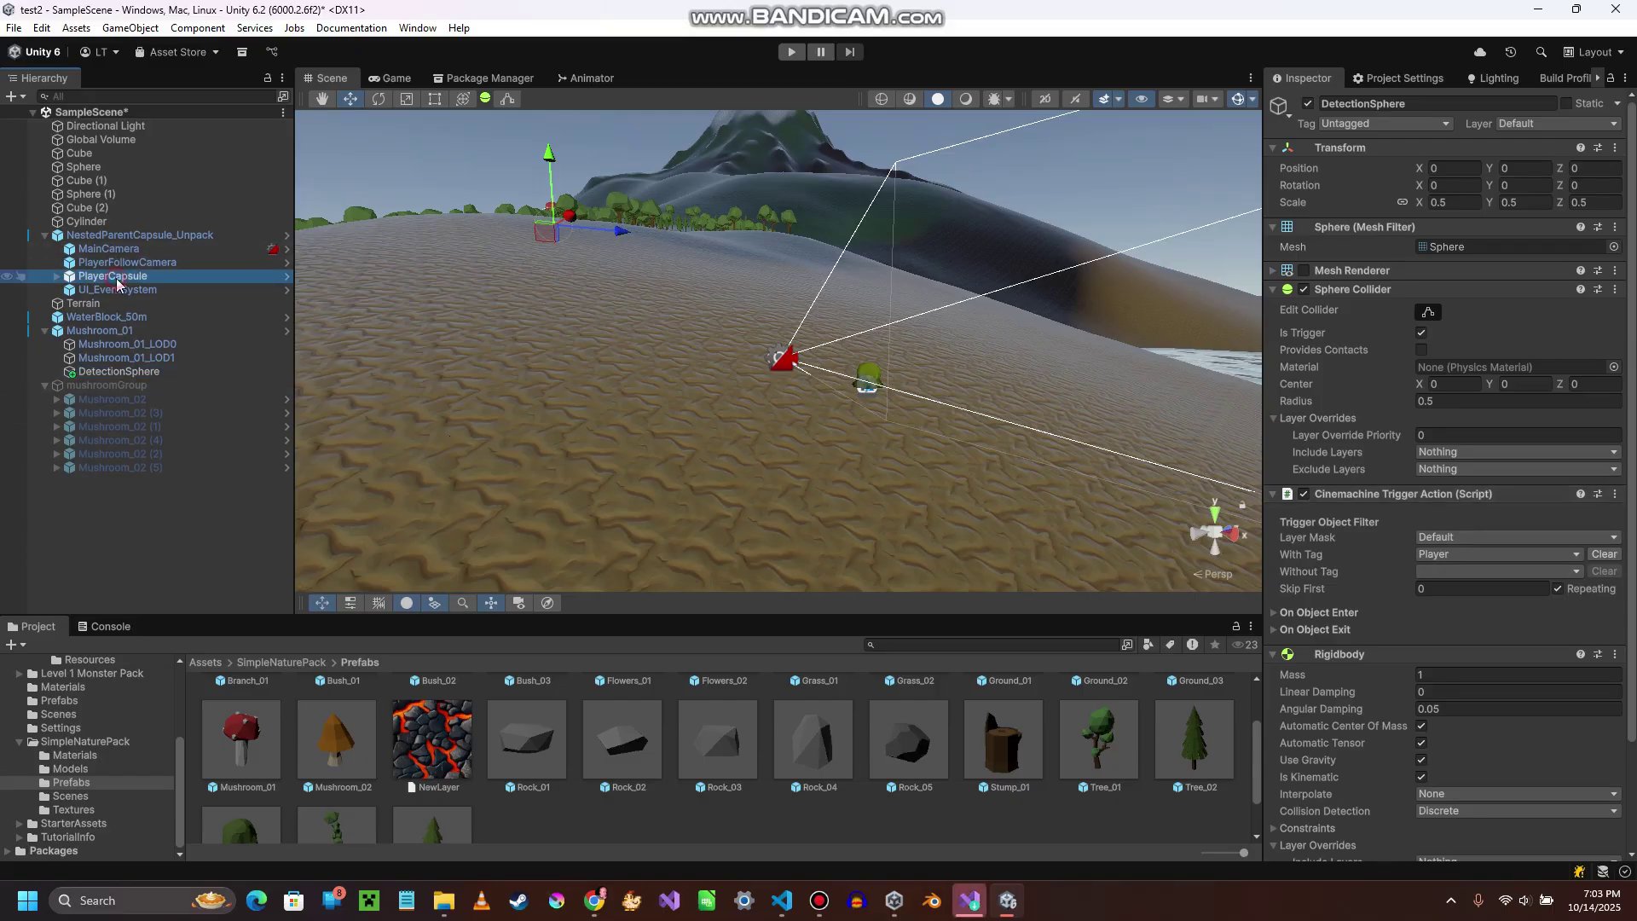
pyautogui.click(1548, 125)
pyautogui.click(1542, 143)
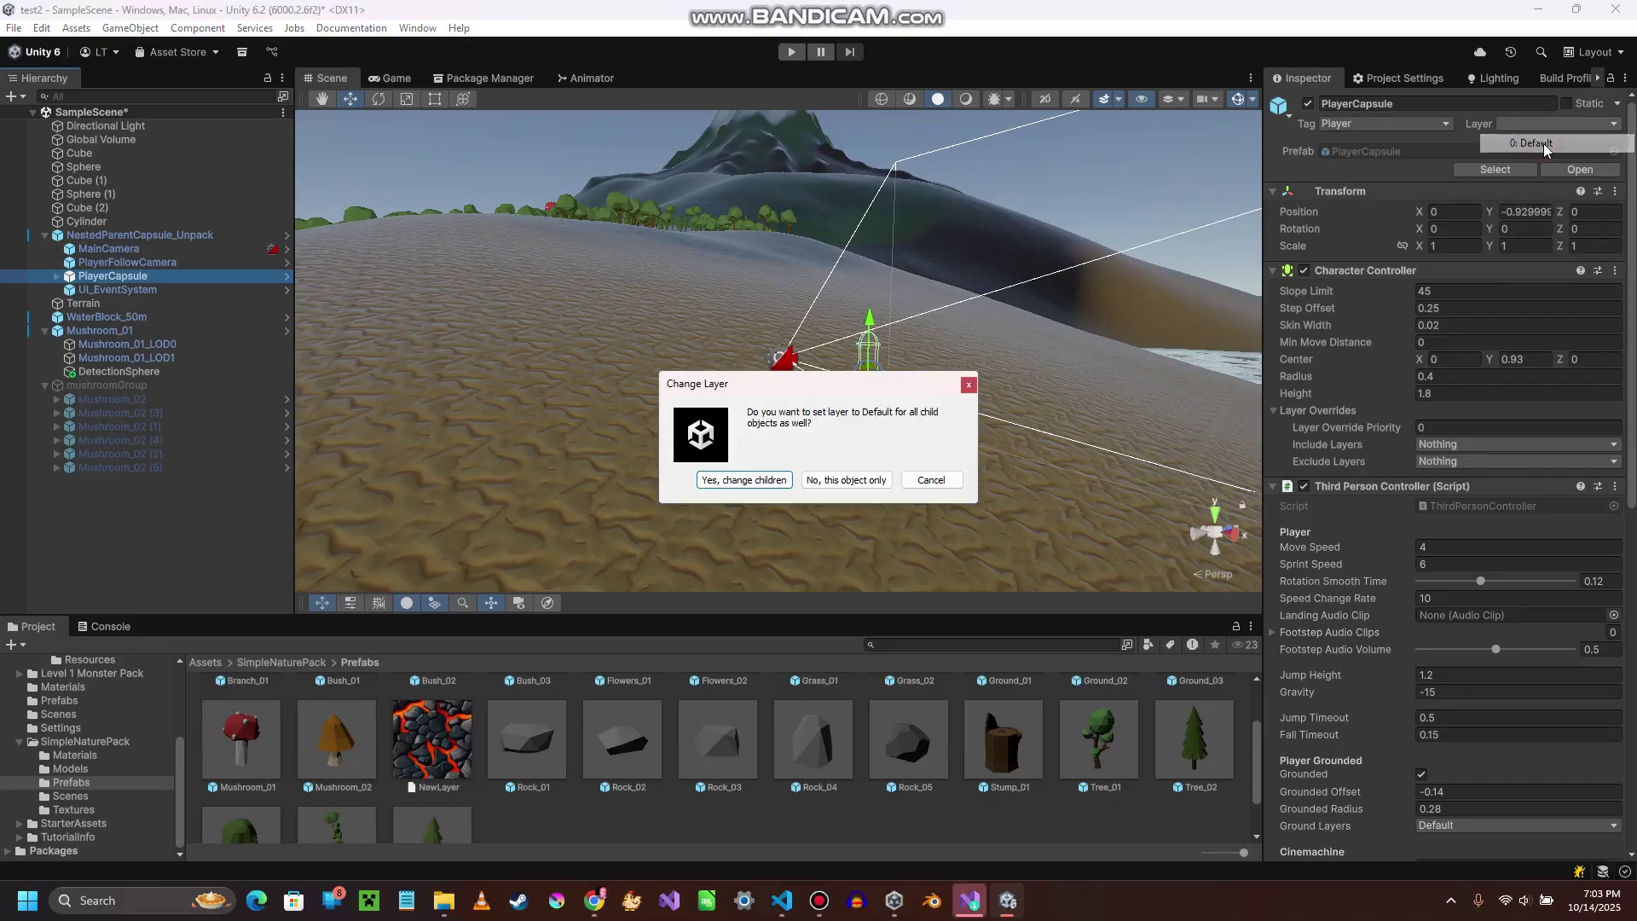
pyautogui.click(867, 480)
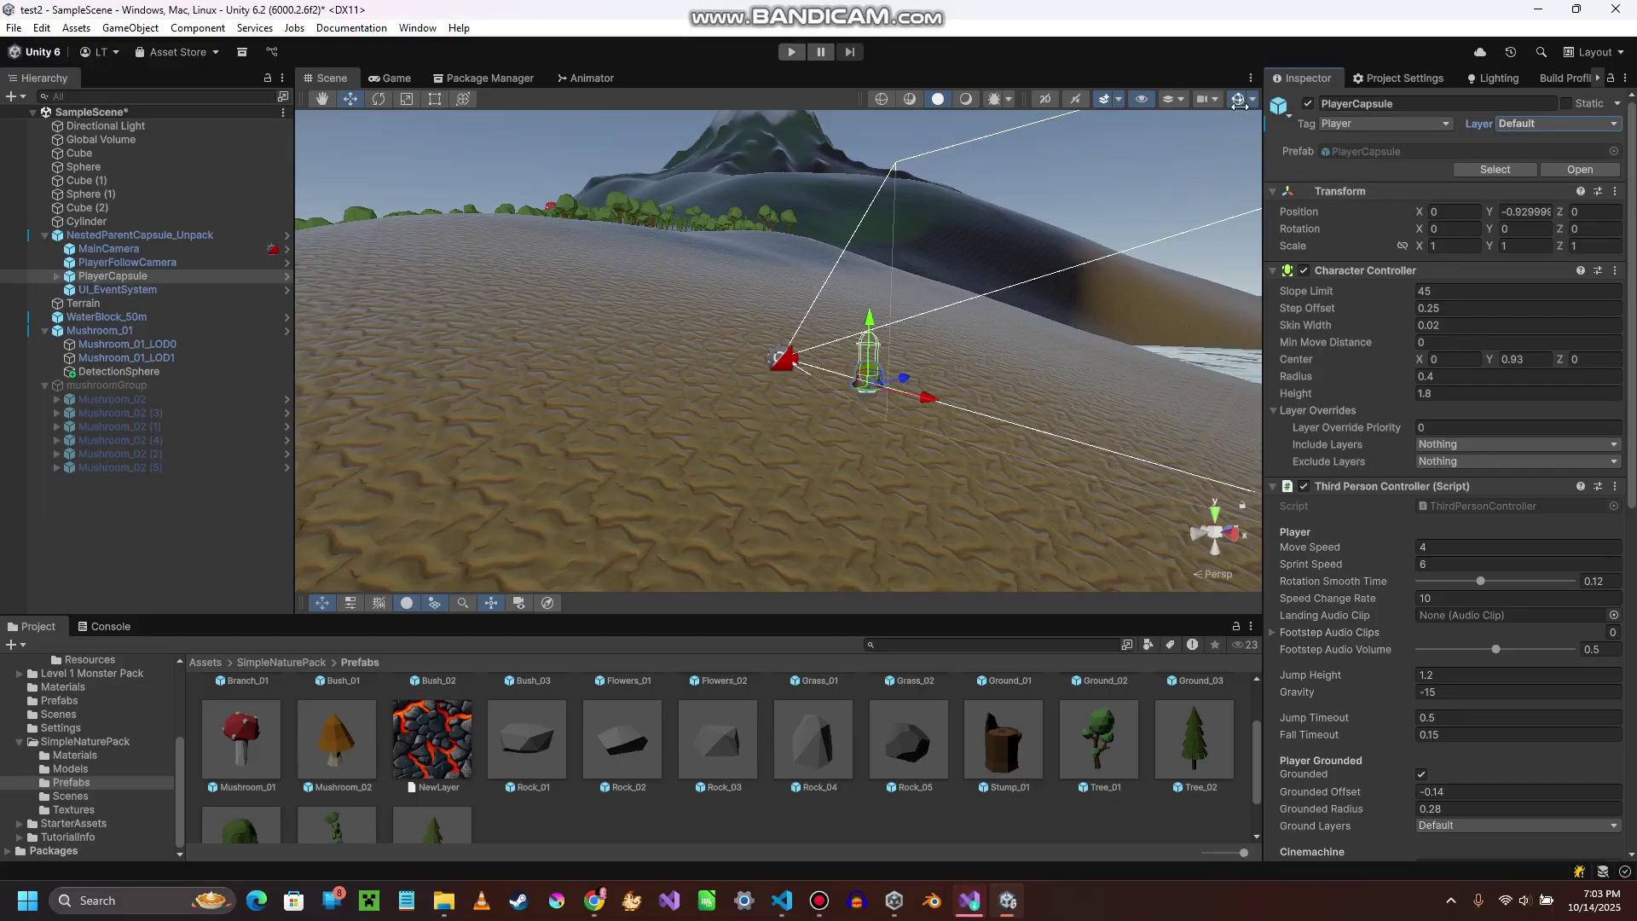
# - Test the trigger in play mode by running the character through the trees to the giant mushroom, then end play mode
pyautogui.click(789, 52)
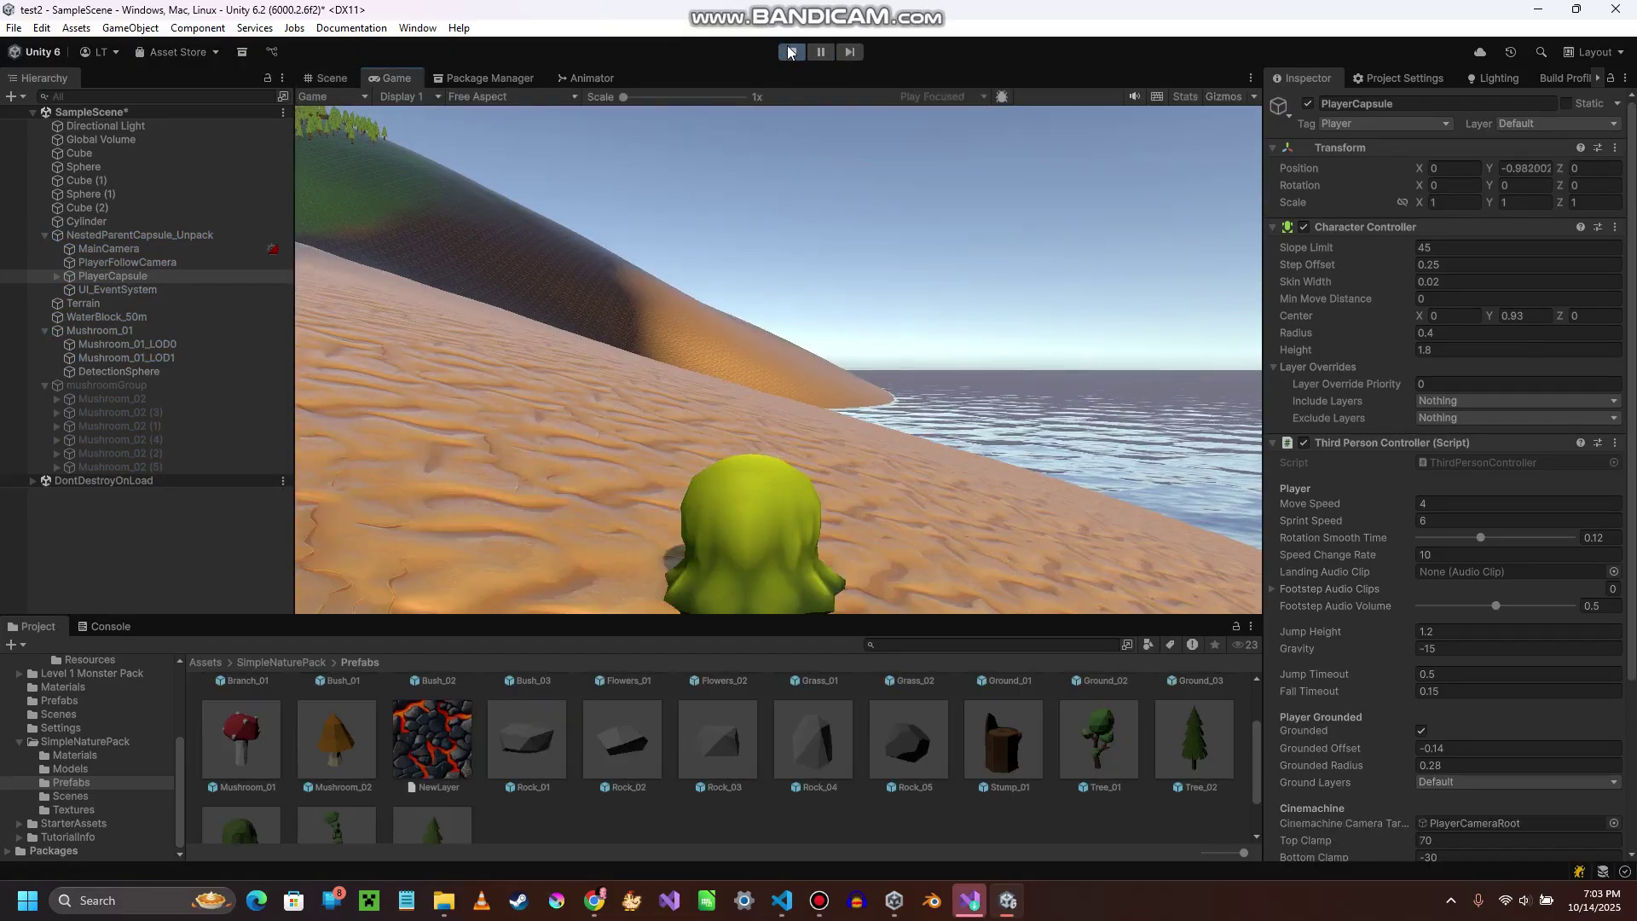
pyautogui.press('w')
pyautogui.press('shift')
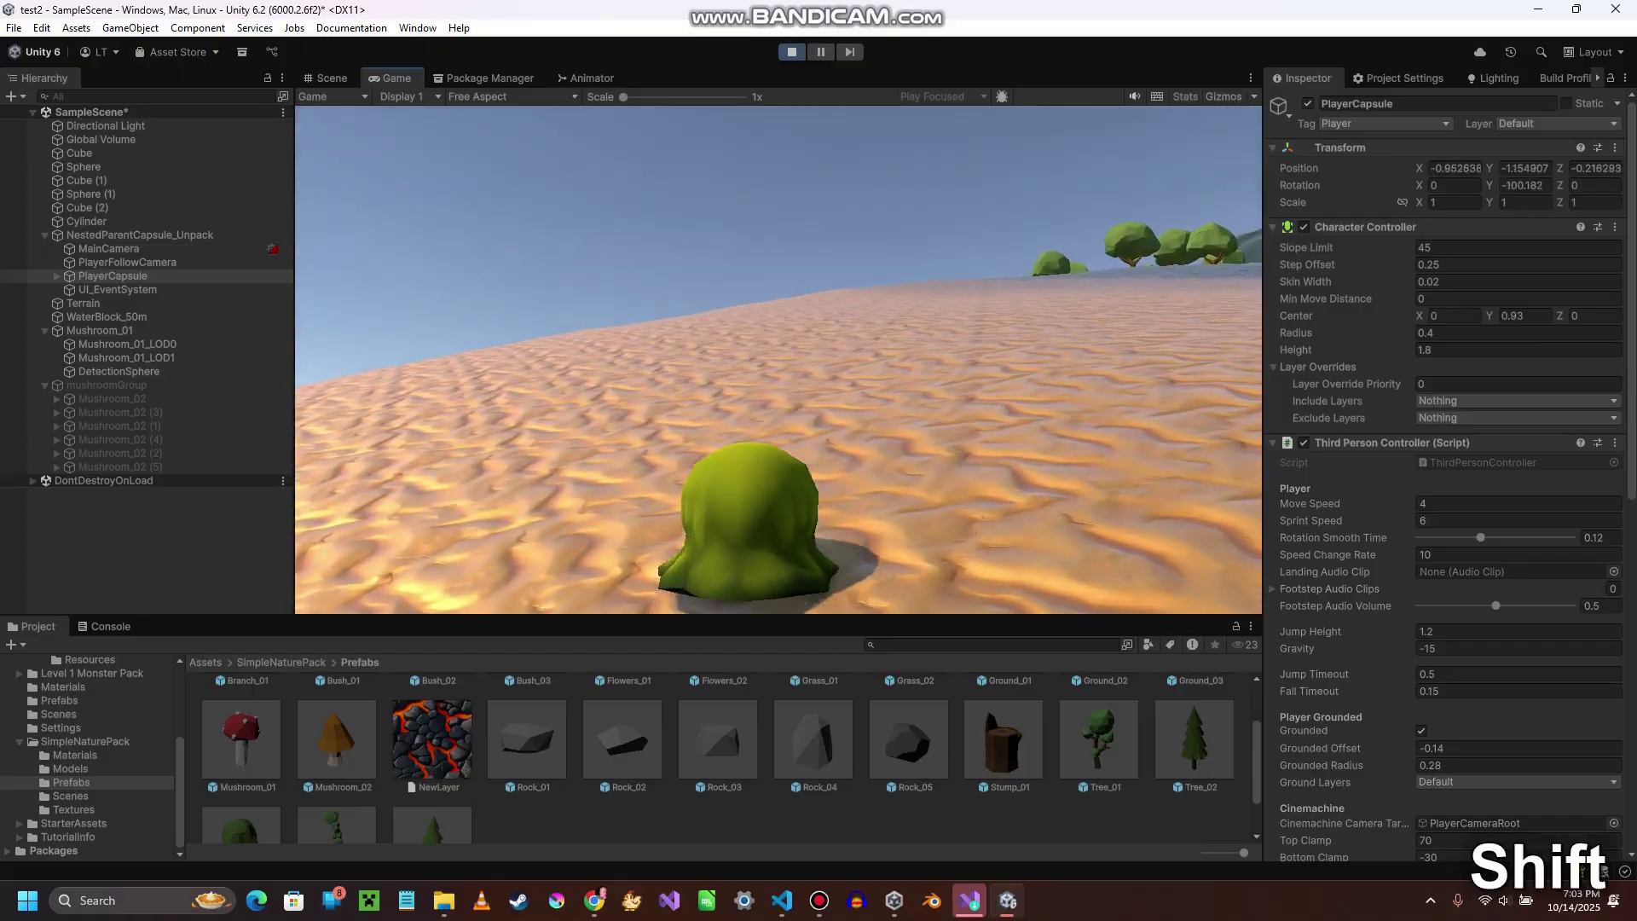
pyautogui.press('w')
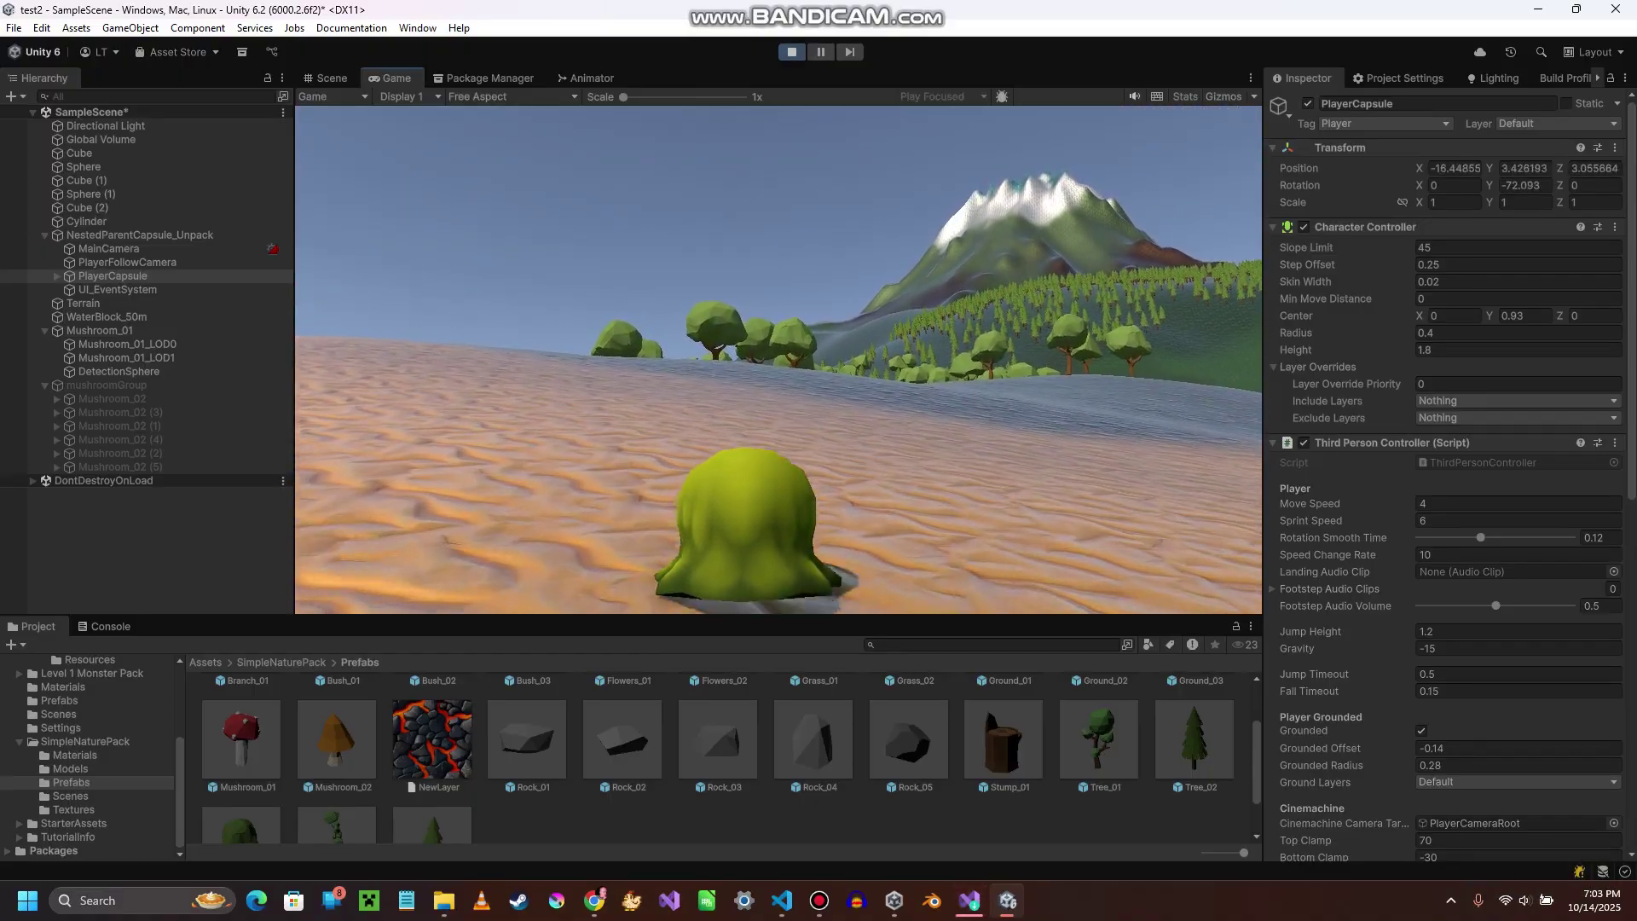
pyautogui.press('w')
pyautogui.press('shift')
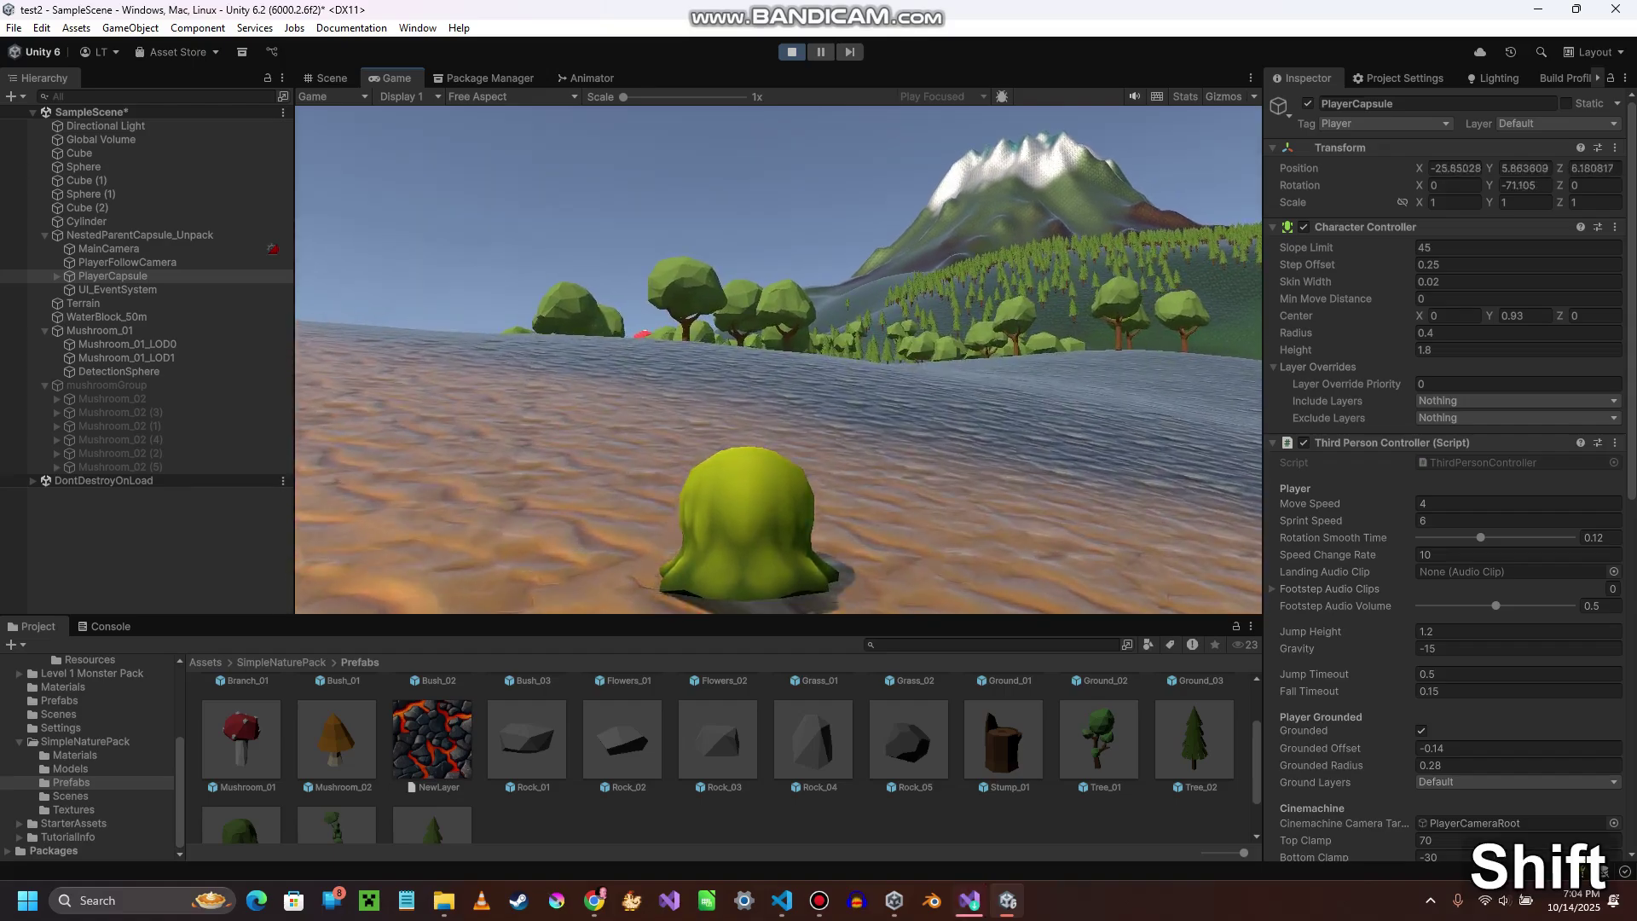
pyautogui.press('w')
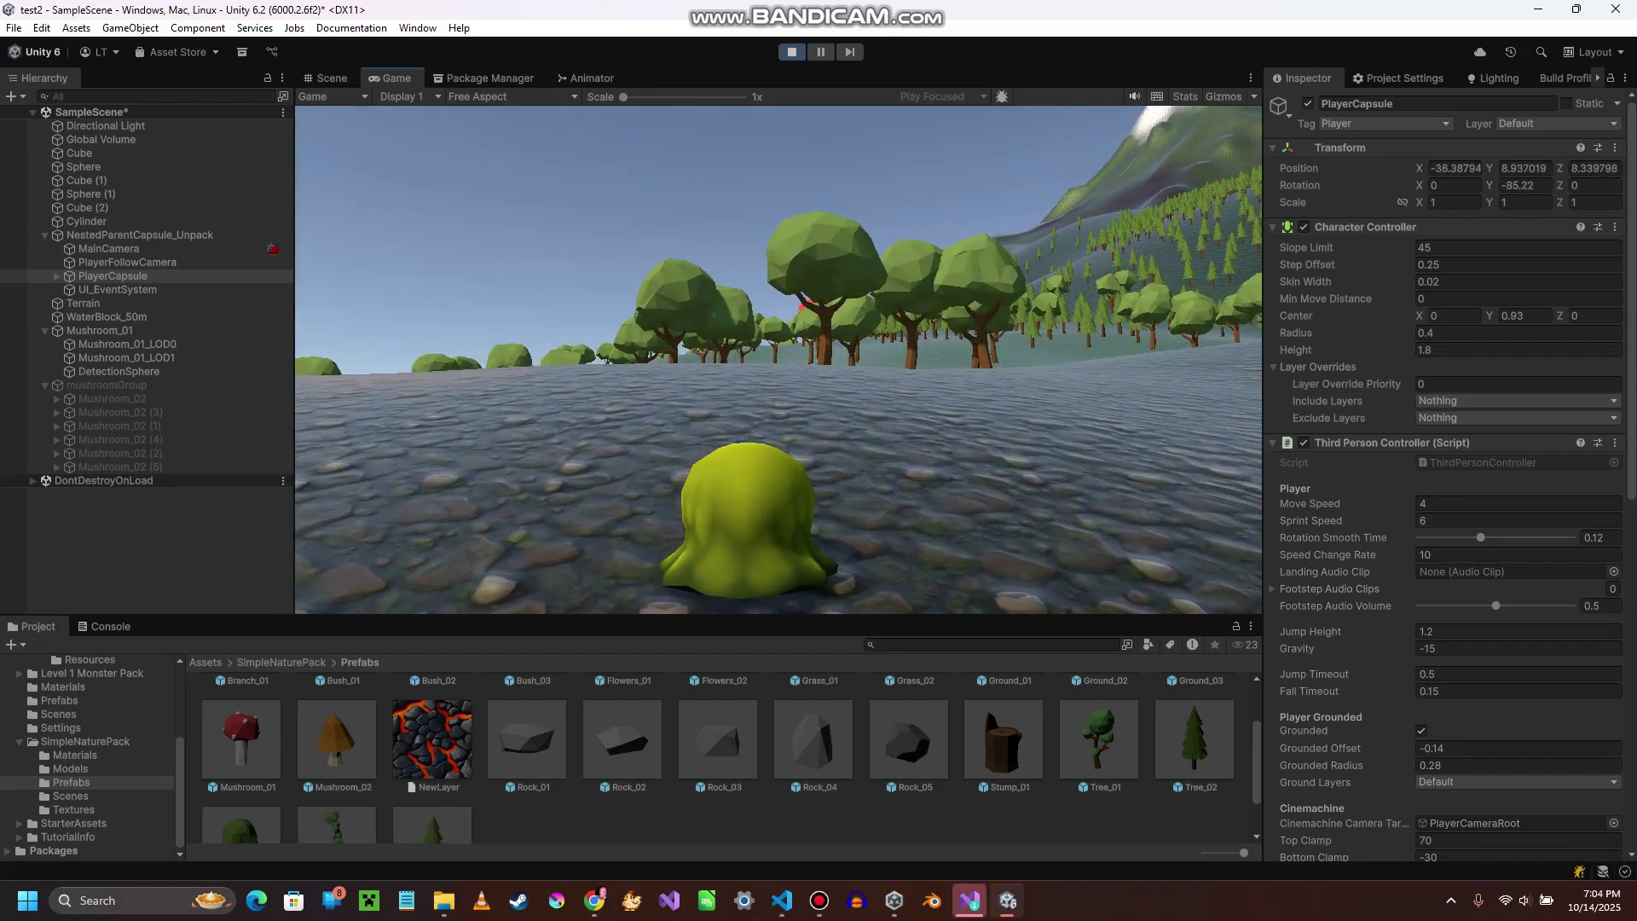
pyautogui.press('w')
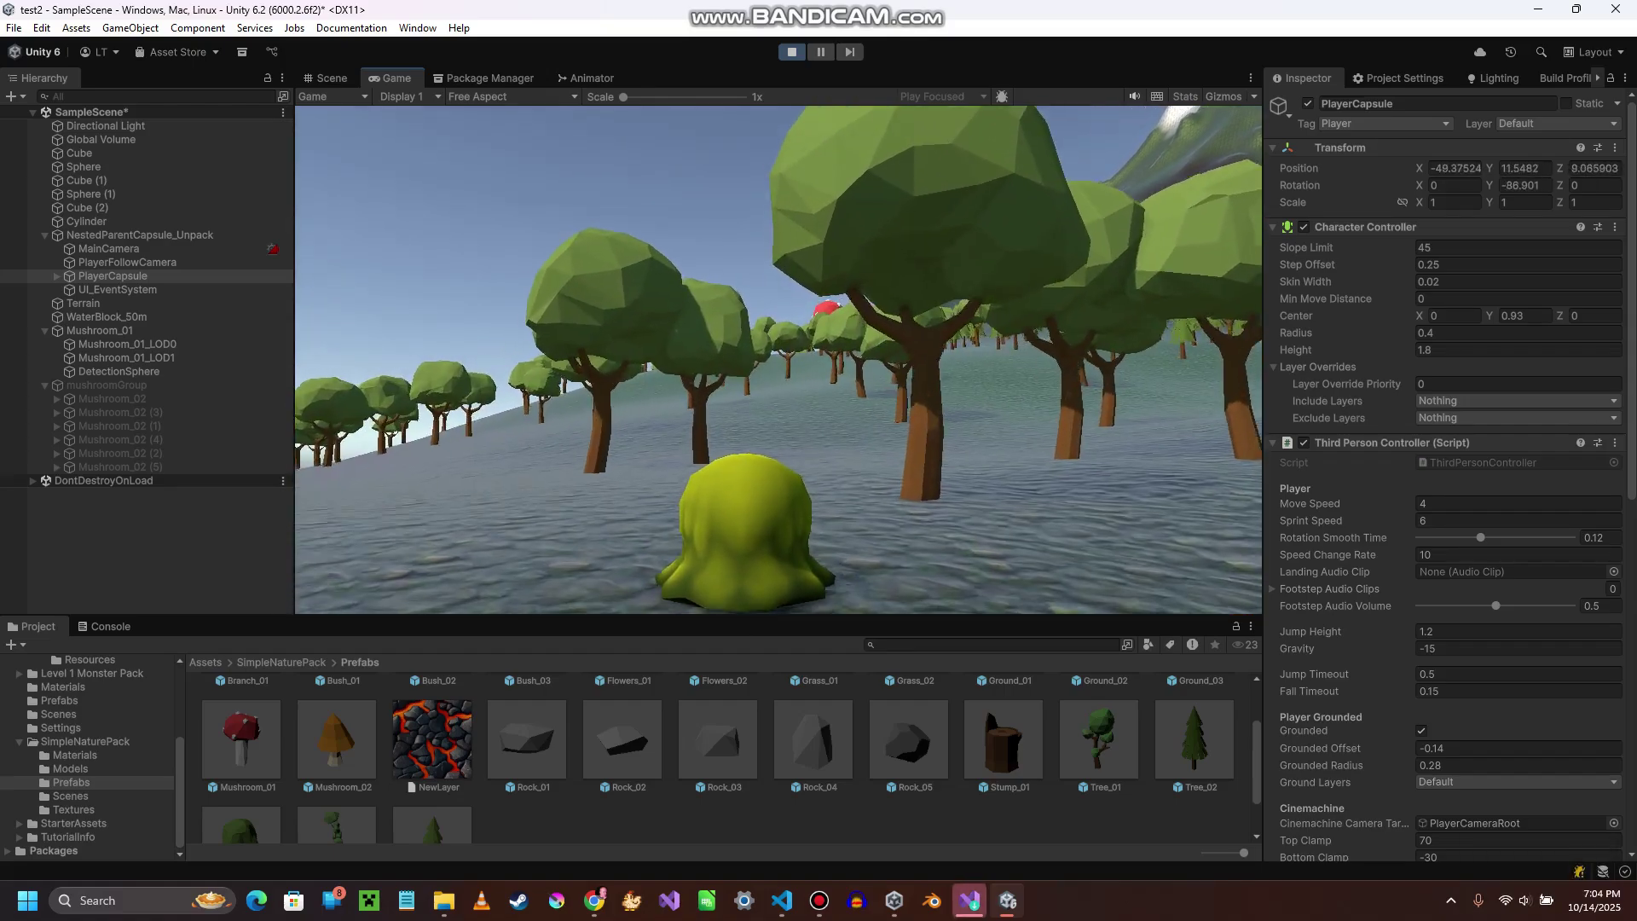
pyautogui.press('w')
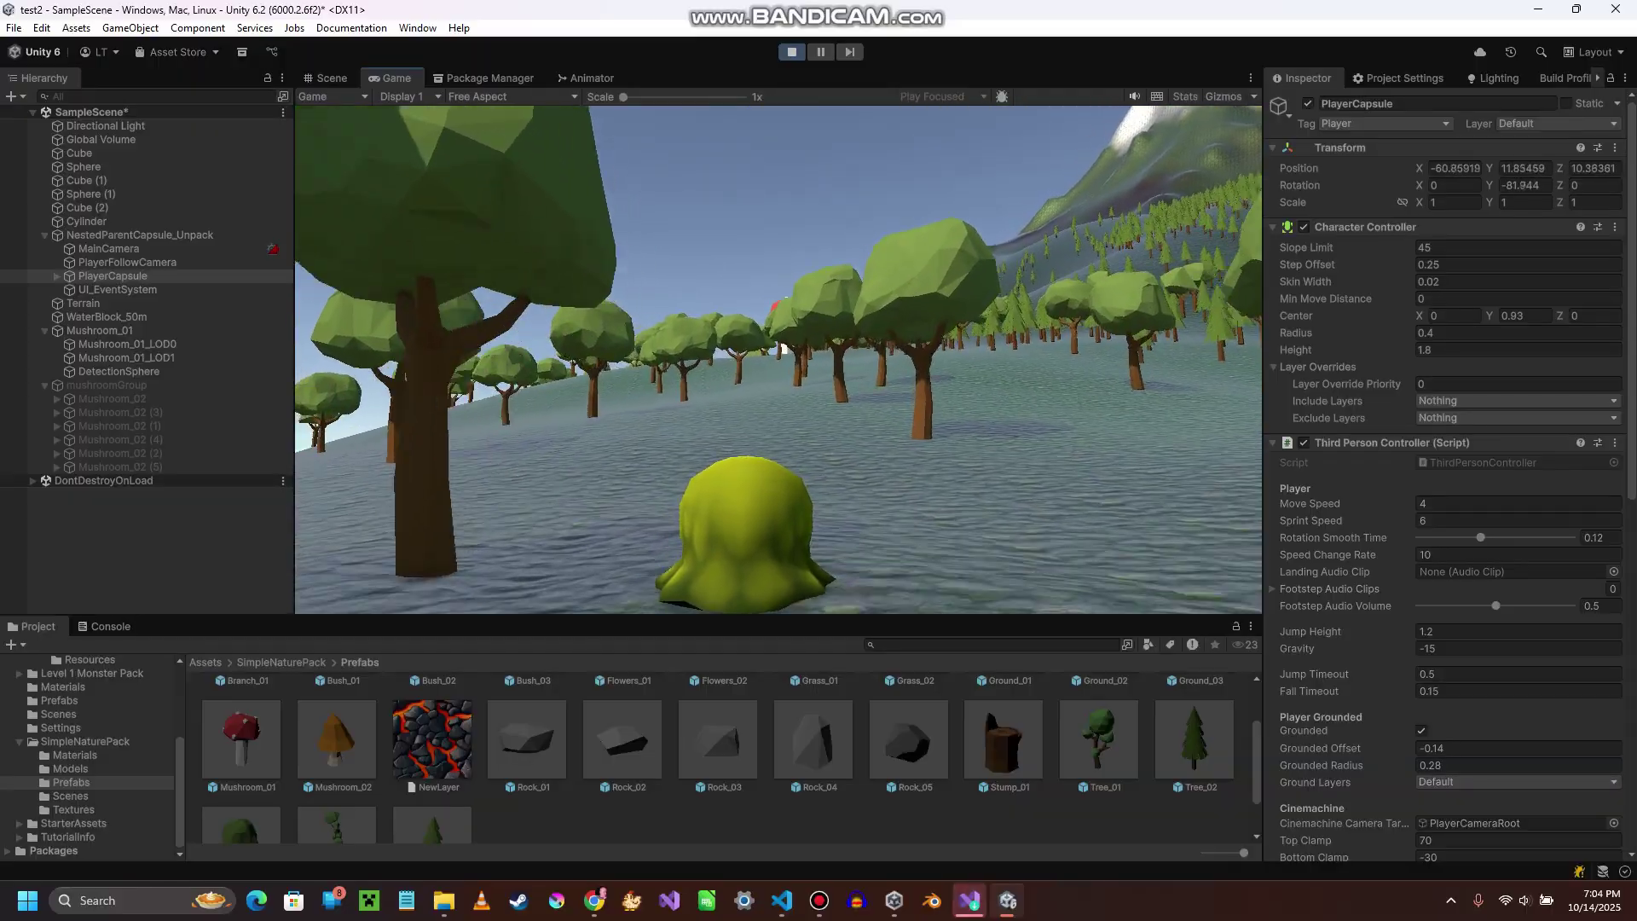
pyautogui.press('w')
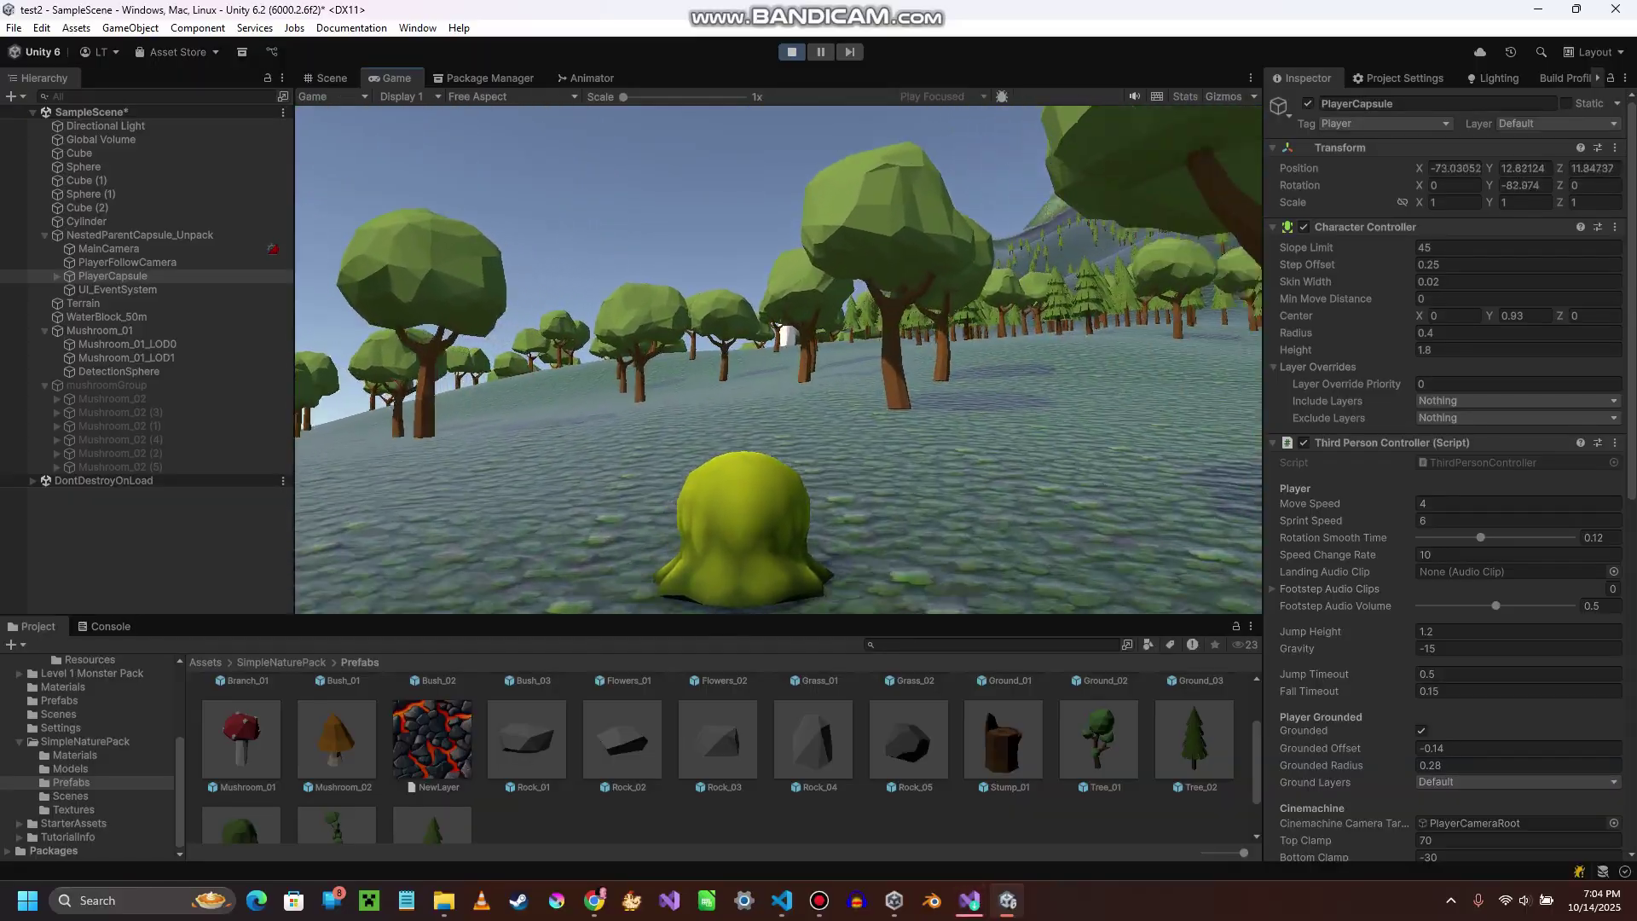
pyautogui.press('w')
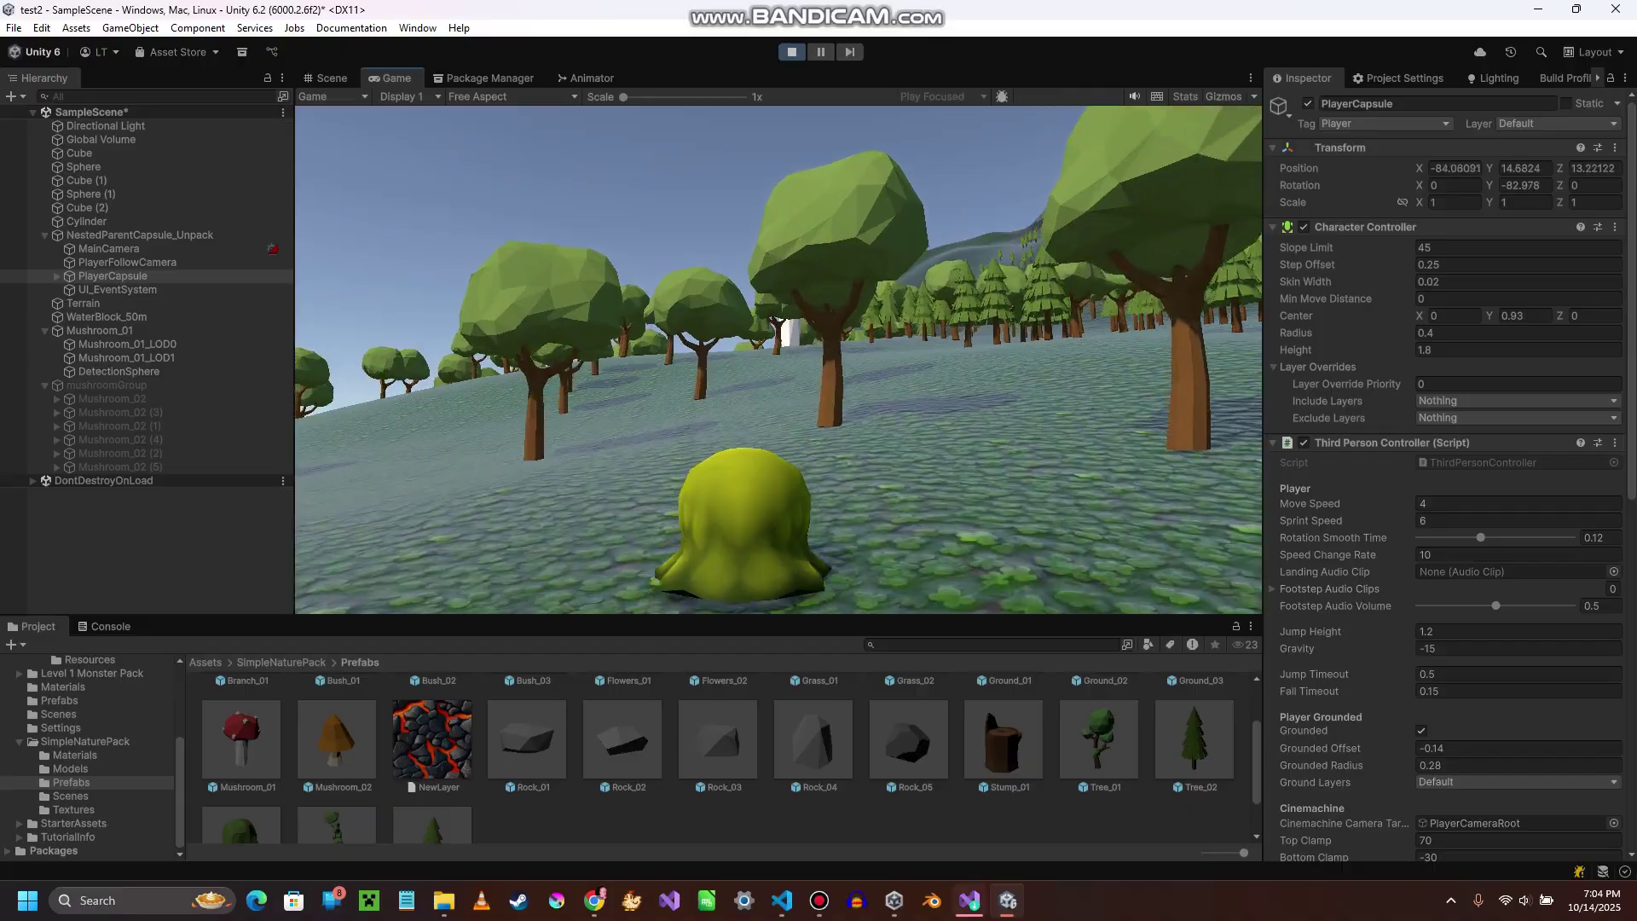
pyautogui.hotkey('shift', 'w')
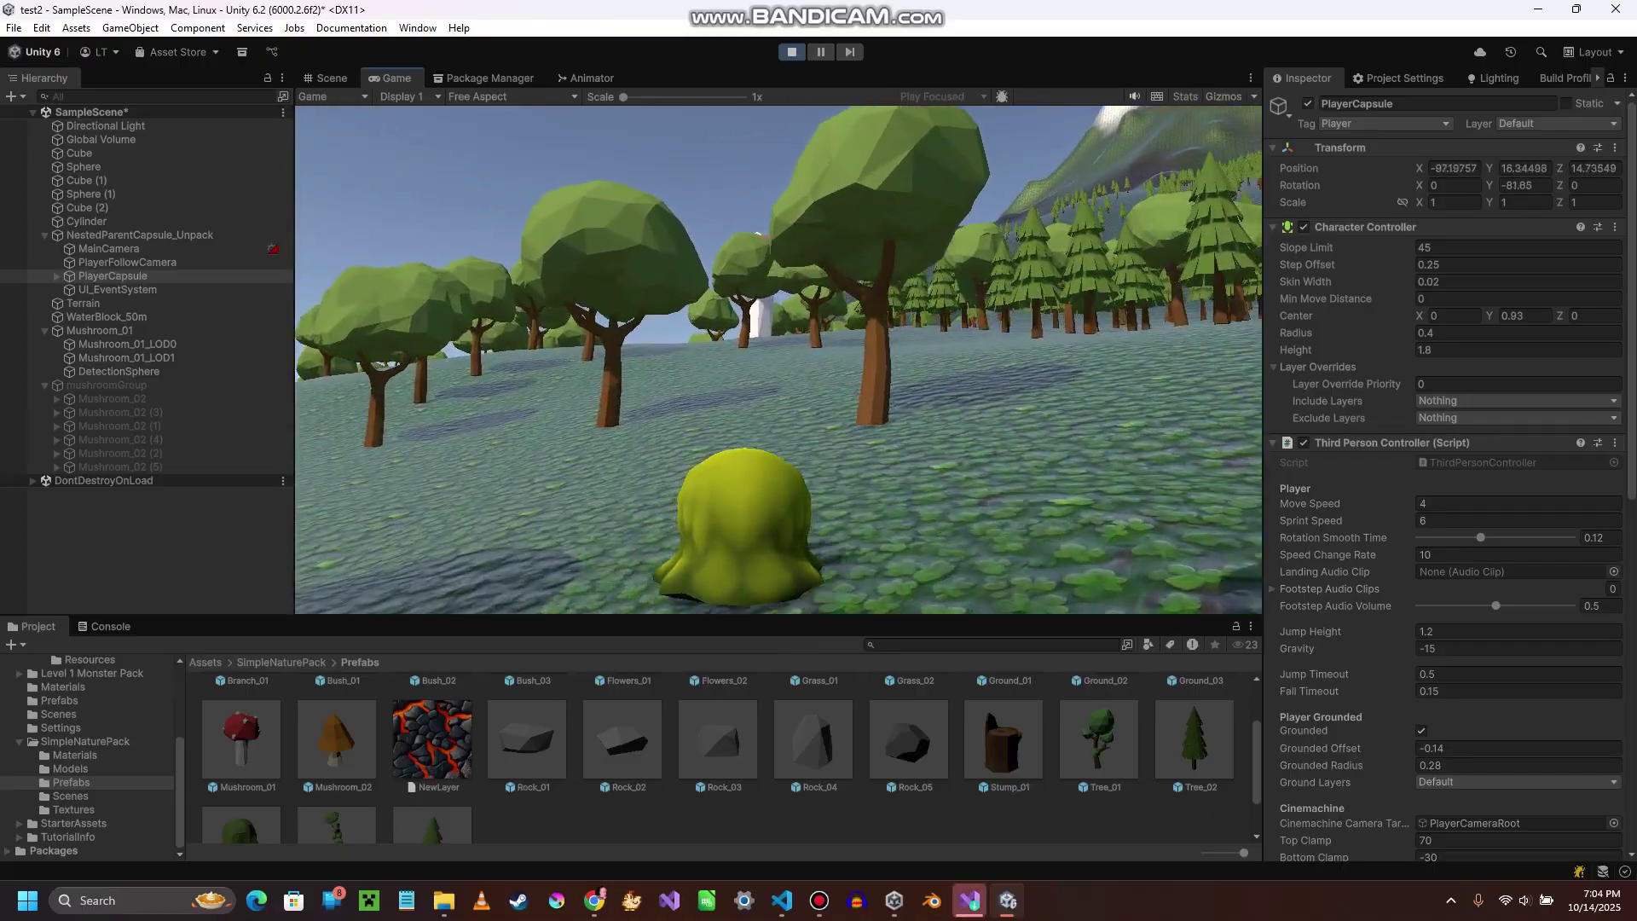
pyautogui.hotkey('shift', 'w')
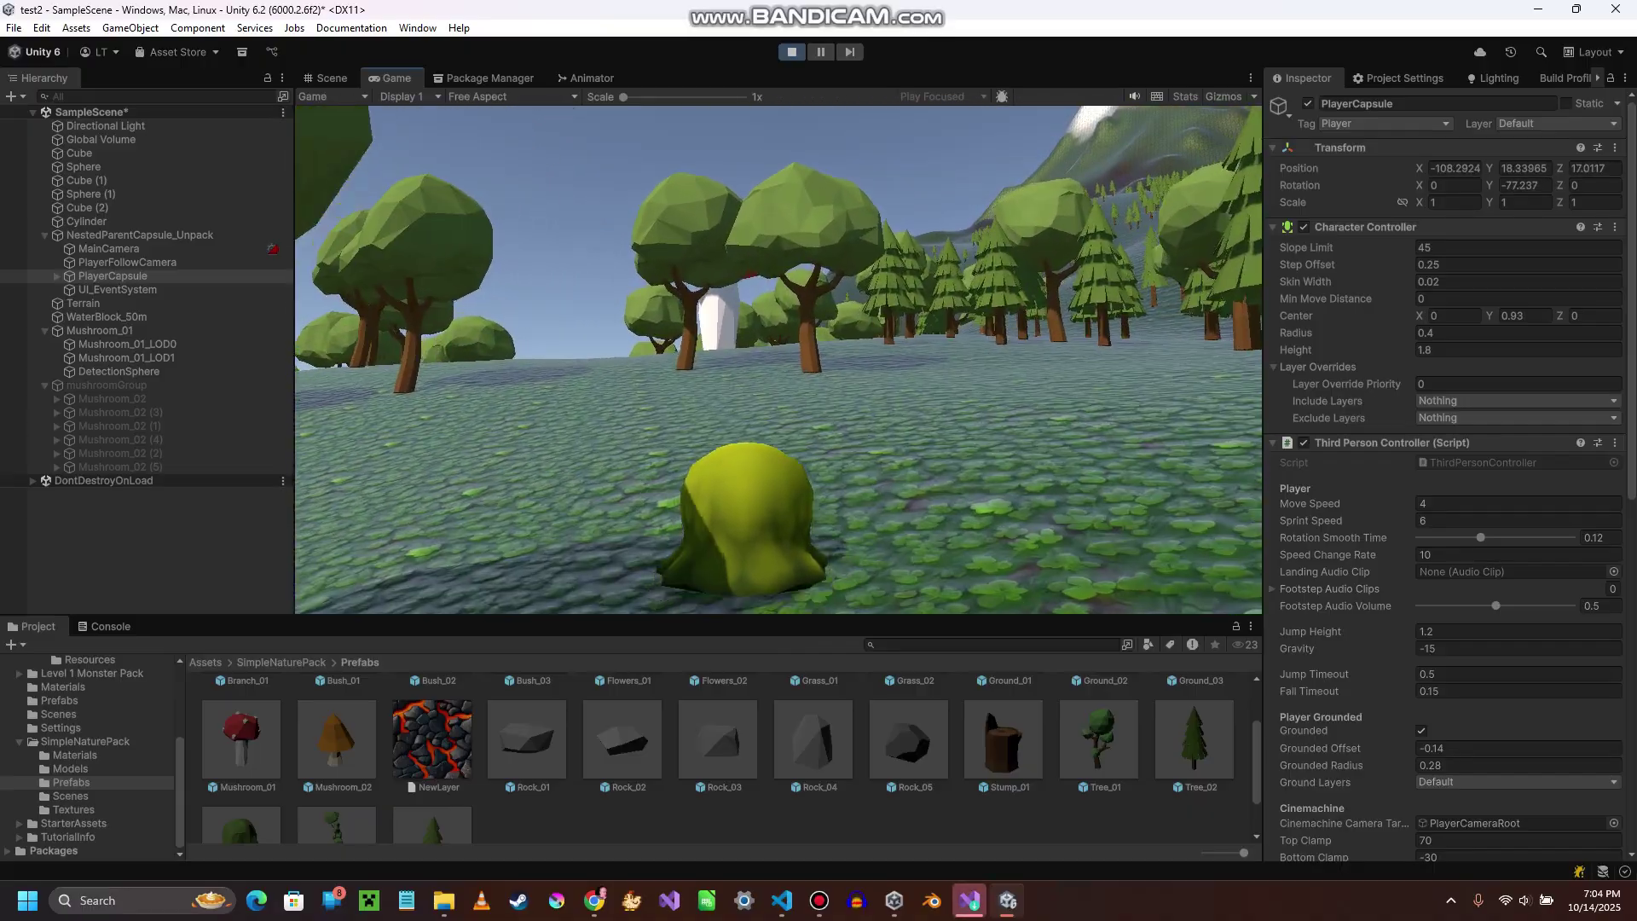
pyautogui.hotkey('shift', 'w')
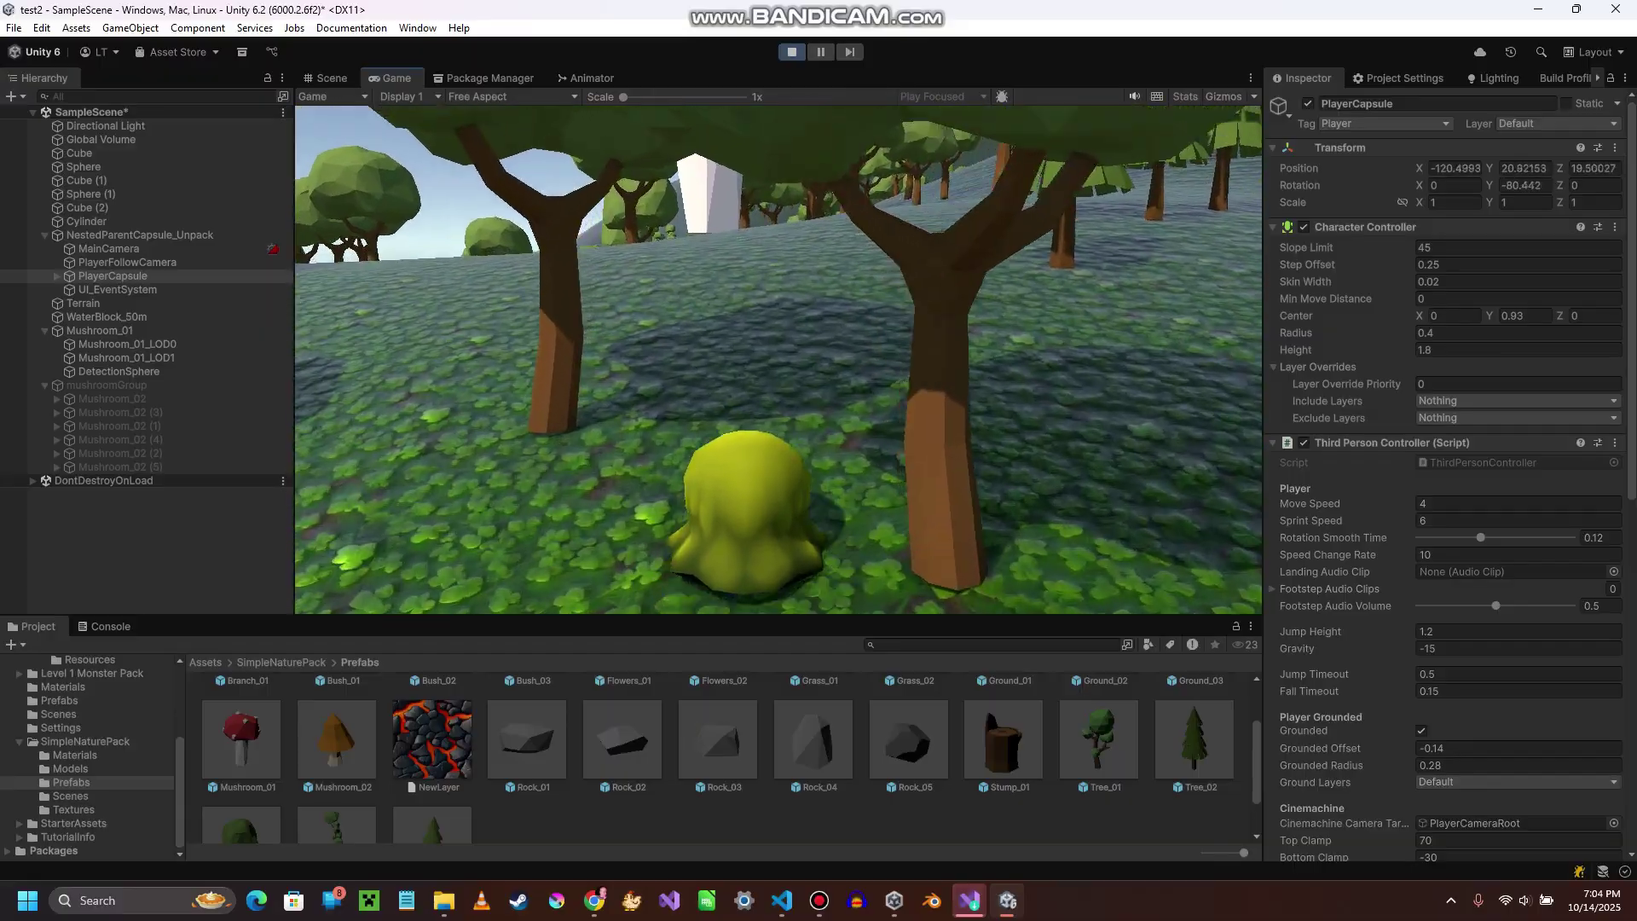
pyautogui.hotkey('shift', 'd')
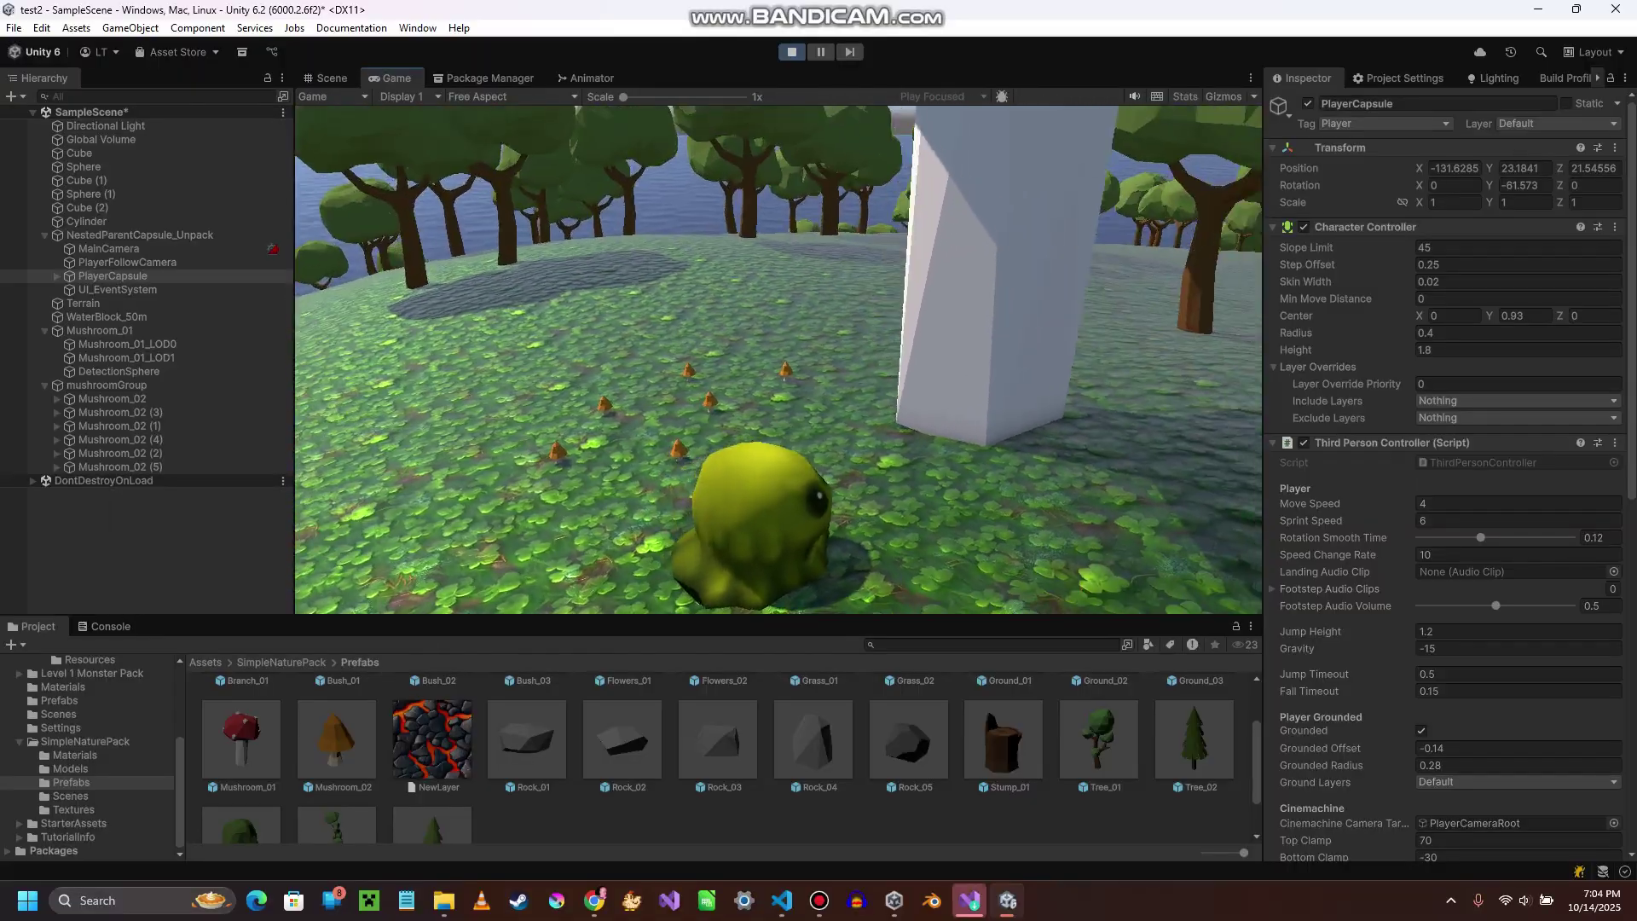
pyautogui.hotkey('ctrl', 'p')
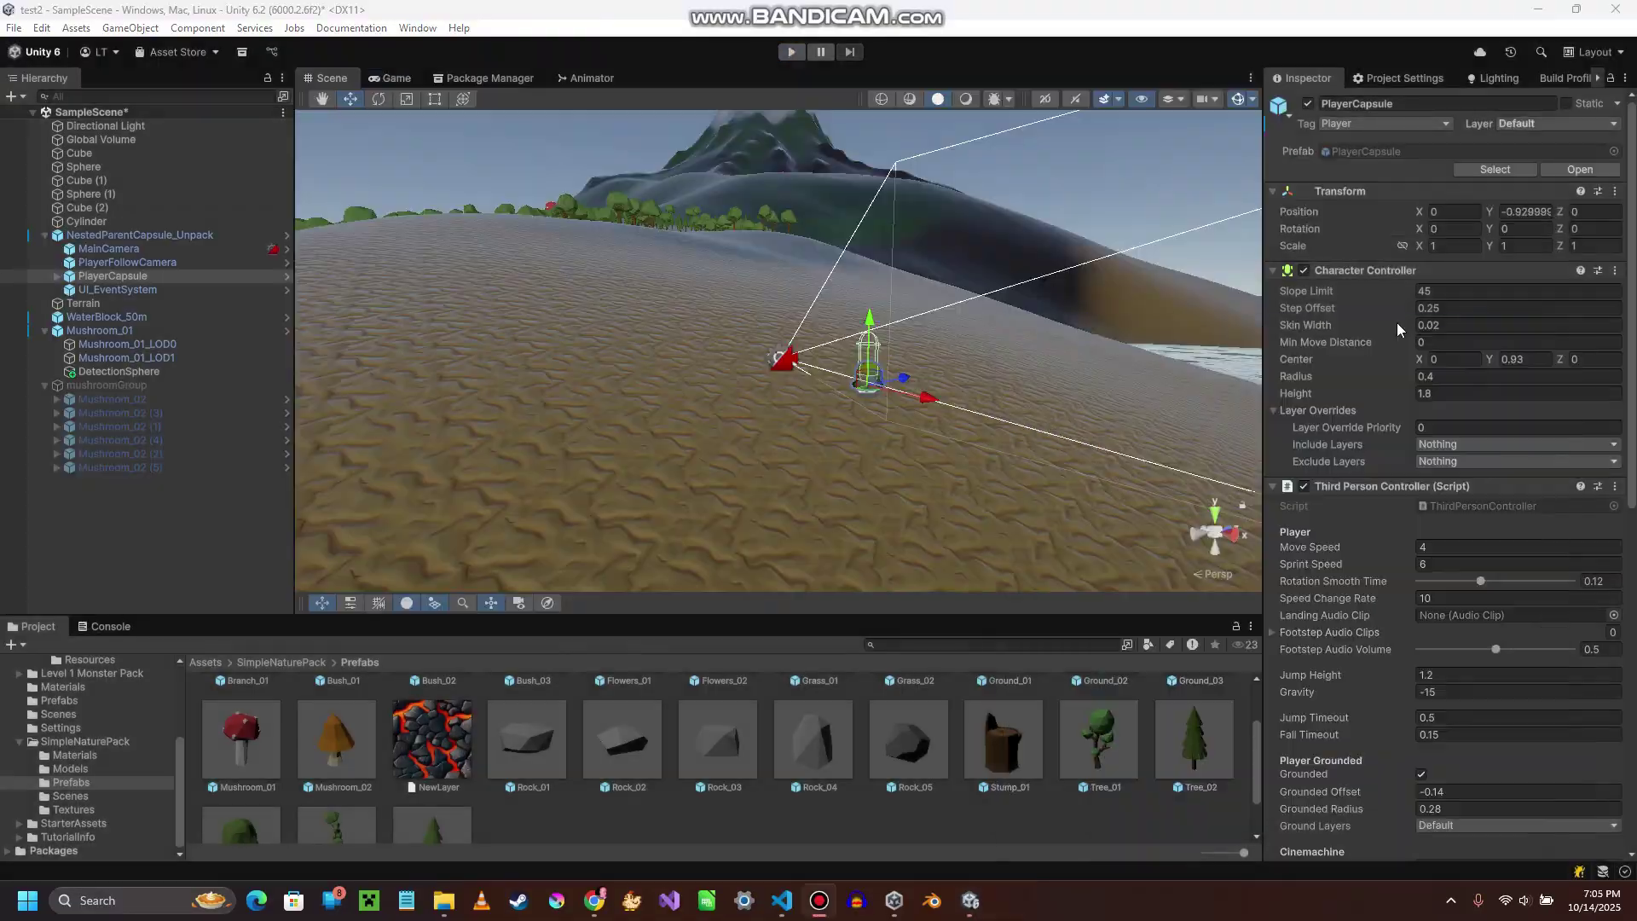
# - Make the hidden mushroomGroup active in the scene beside the giant mushroom
pyautogui.doubleClick(111, 387)
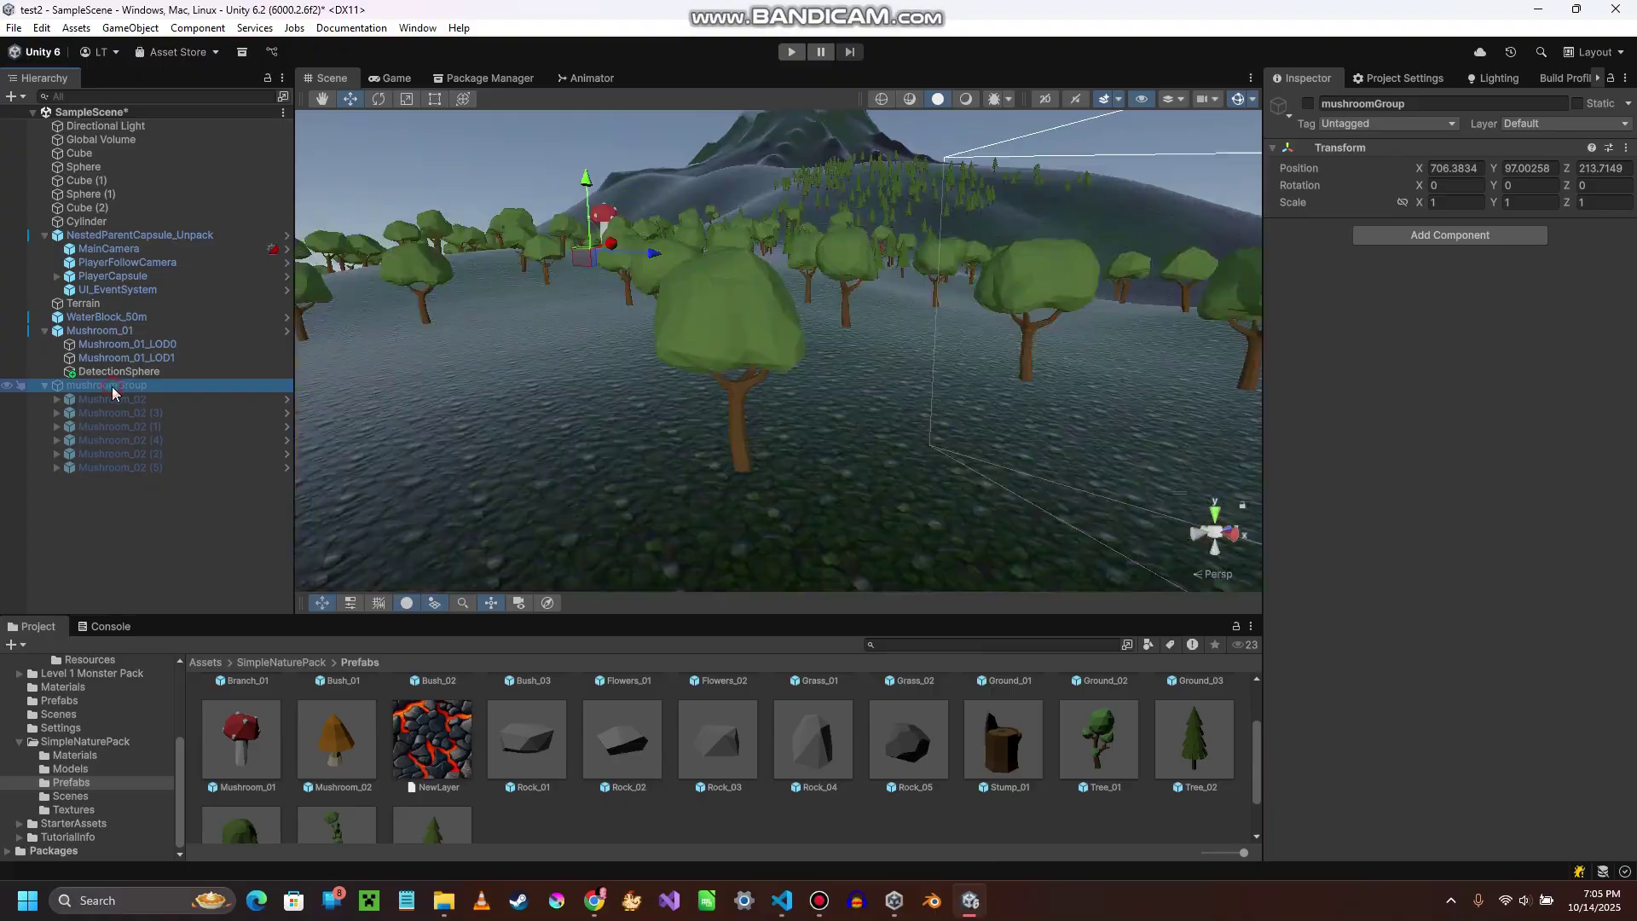
pyautogui.moveTo(760, 391); pyautogui.dragTo(490, 462, button='right')
pyautogui.press('a')
pyautogui.press('w')
pyautogui.press('w')
pyautogui.press('d')
pyautogui.hotkey('shift', 's')
pyautogui.press('w')
pyautogui.click(1308, 104)
# - Constrain the scale proportions of the first Mushroom_02 in mushroomGroup and enlarge it uniformly
pyautogui.click(143, 399)
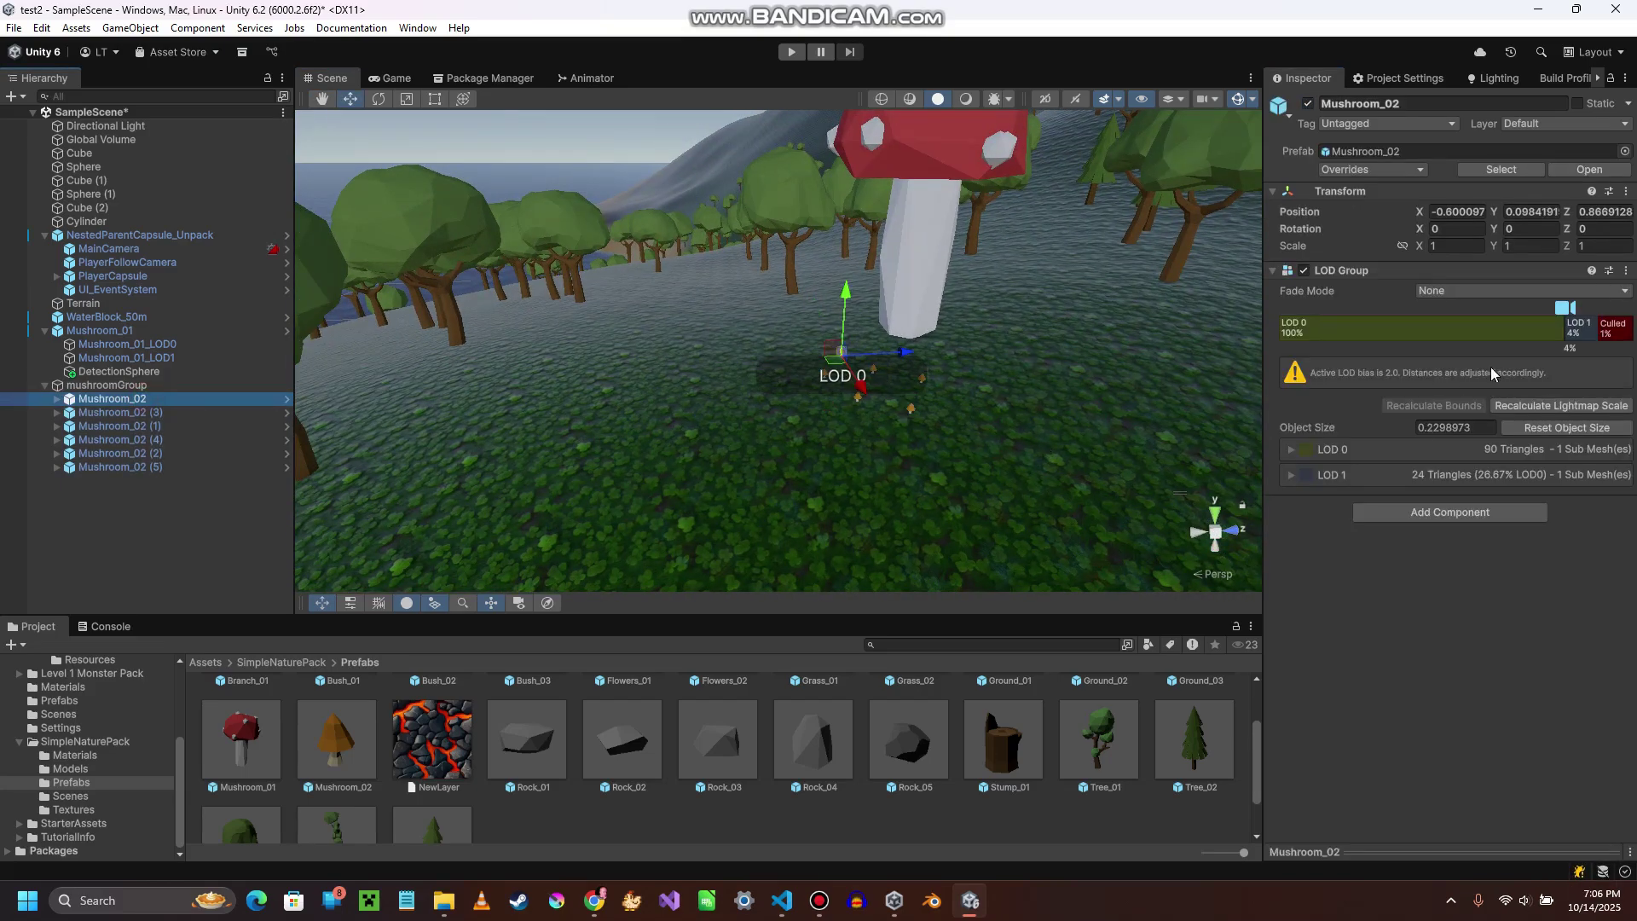
pyautogui.click(1449, 245)
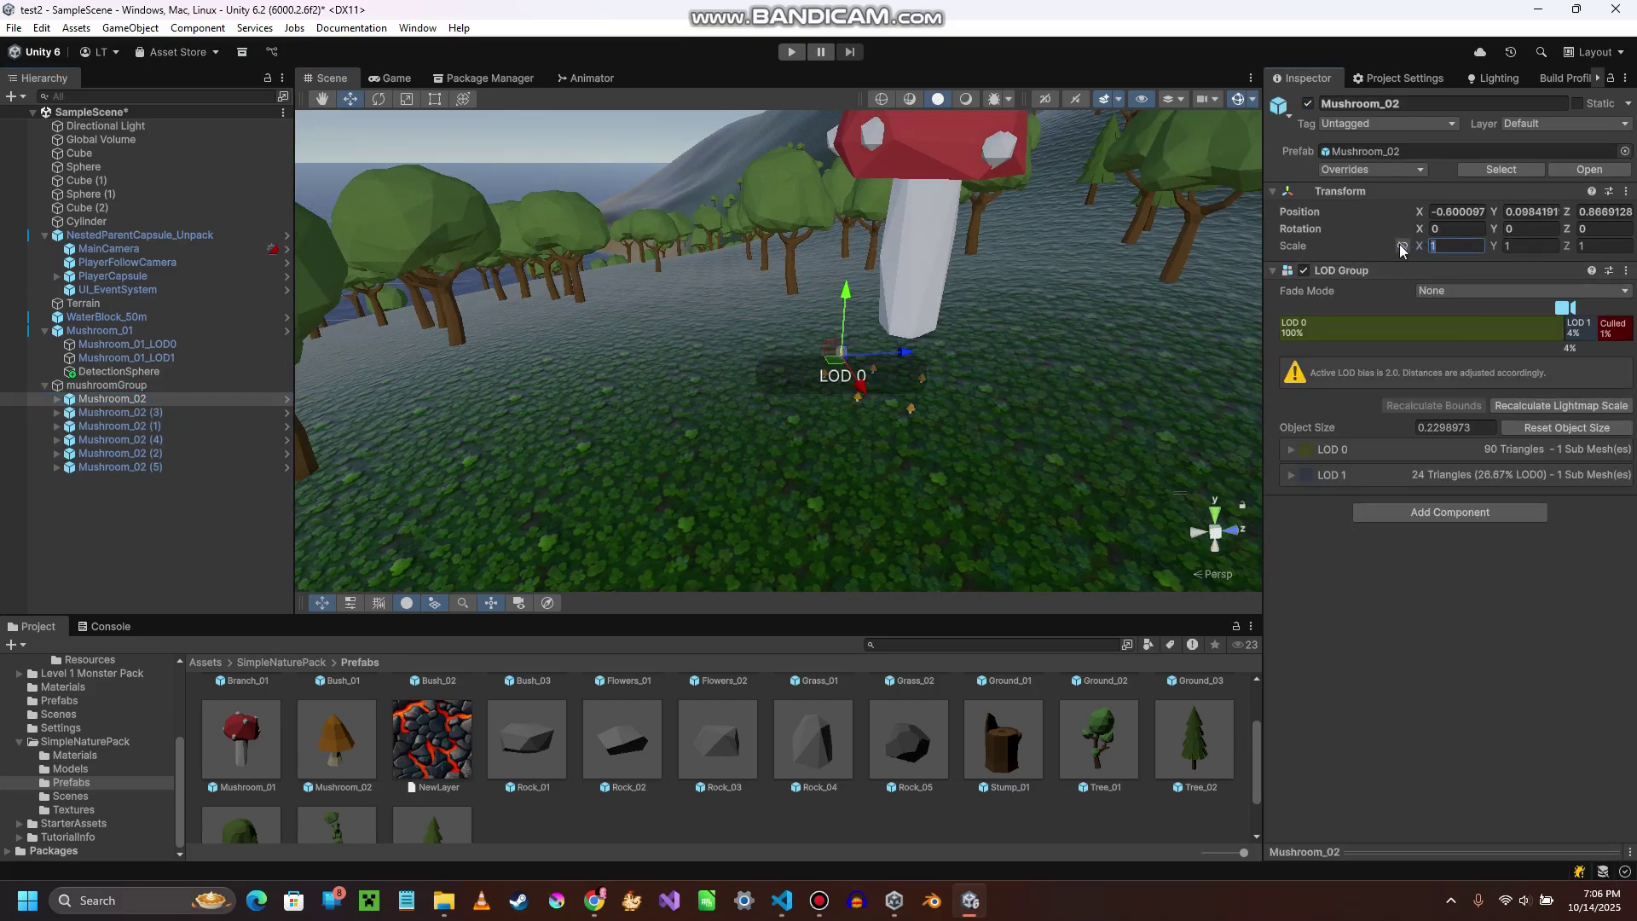
pyautogui.click(1401, 246)
pyautogui.moveTo(1419, 249); pyautogui.dragTo(1441, 246)
# - Constrain the scale proportions of Mushroom_02 (3) and set its scale to 2.2 on all axes
pyautogui.click(94, 414)
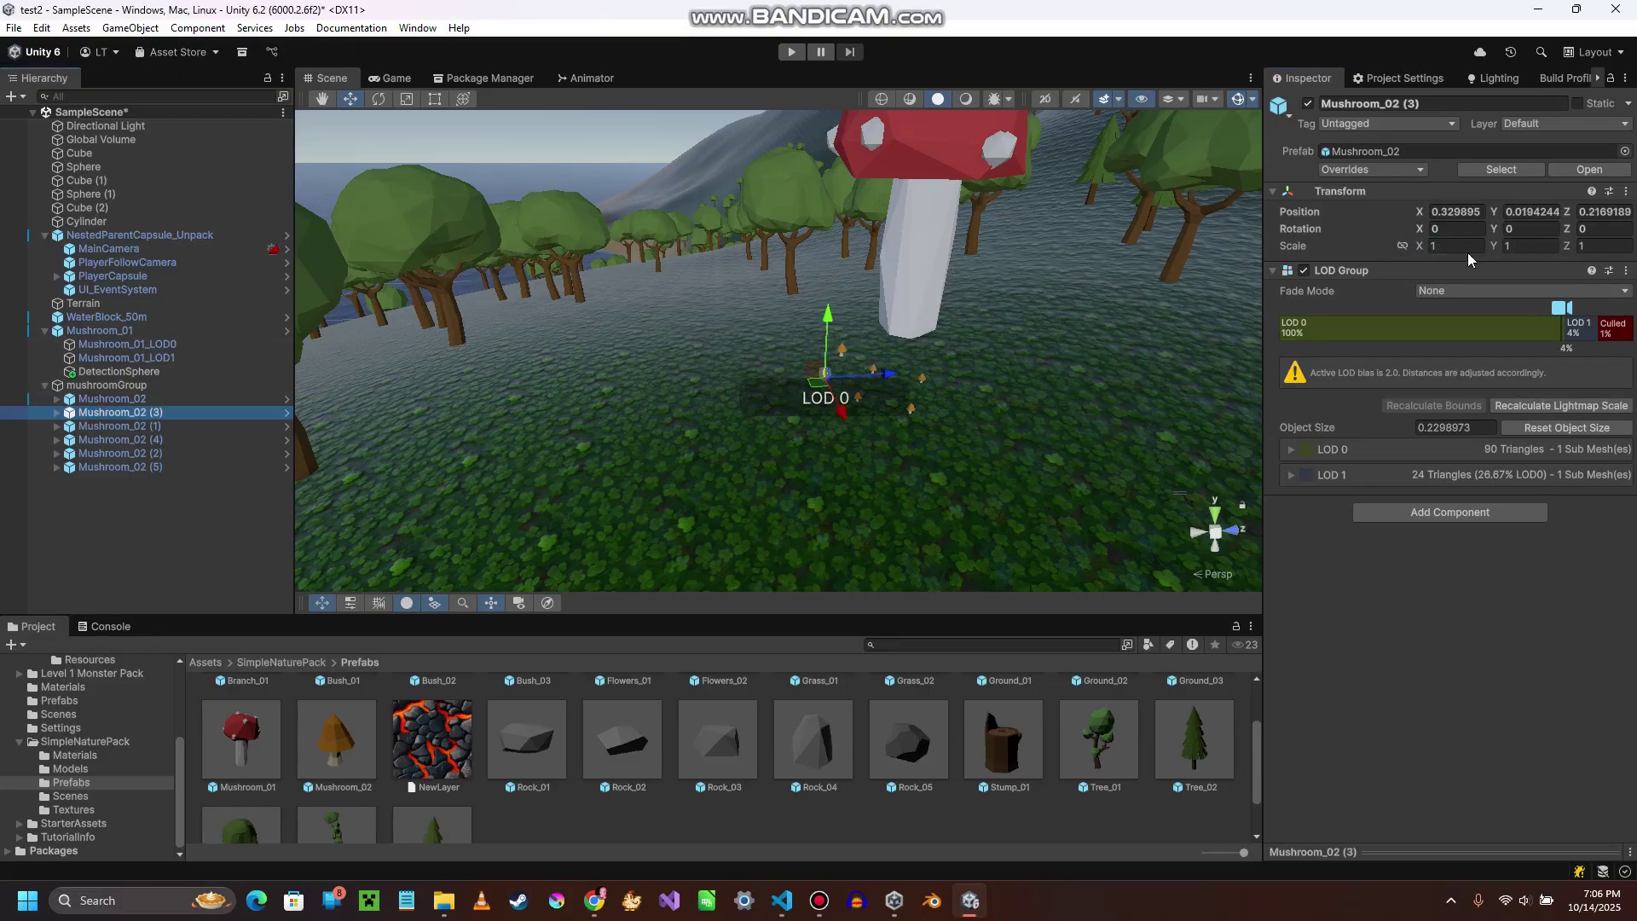
pyautogui.click(1449, 245)
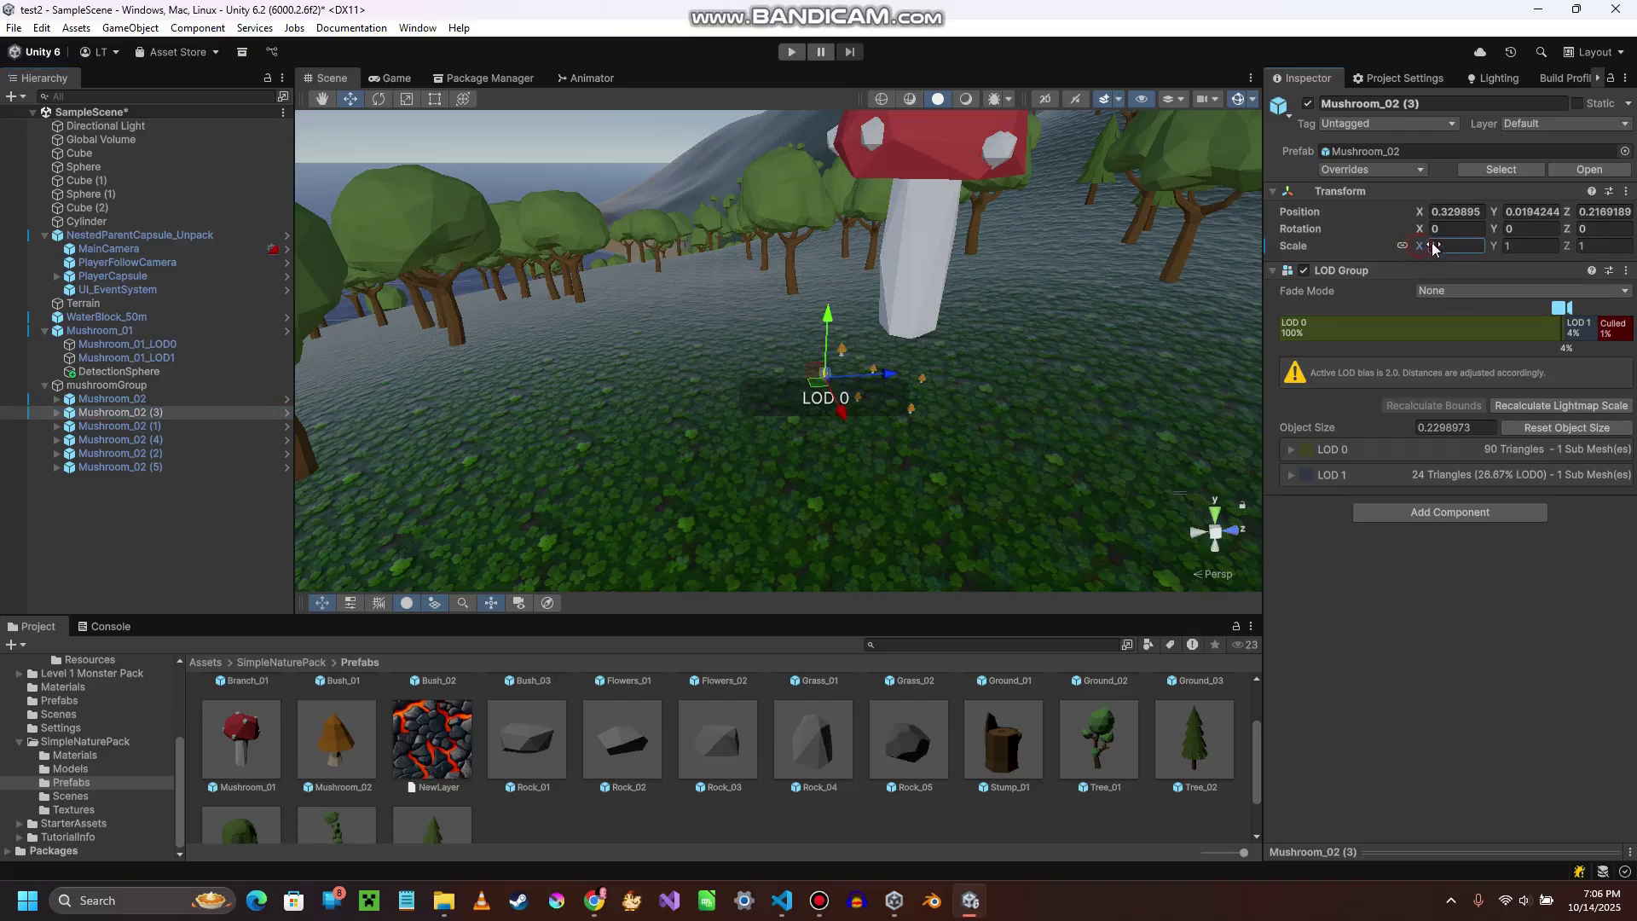
pyautogui.write('2.2')
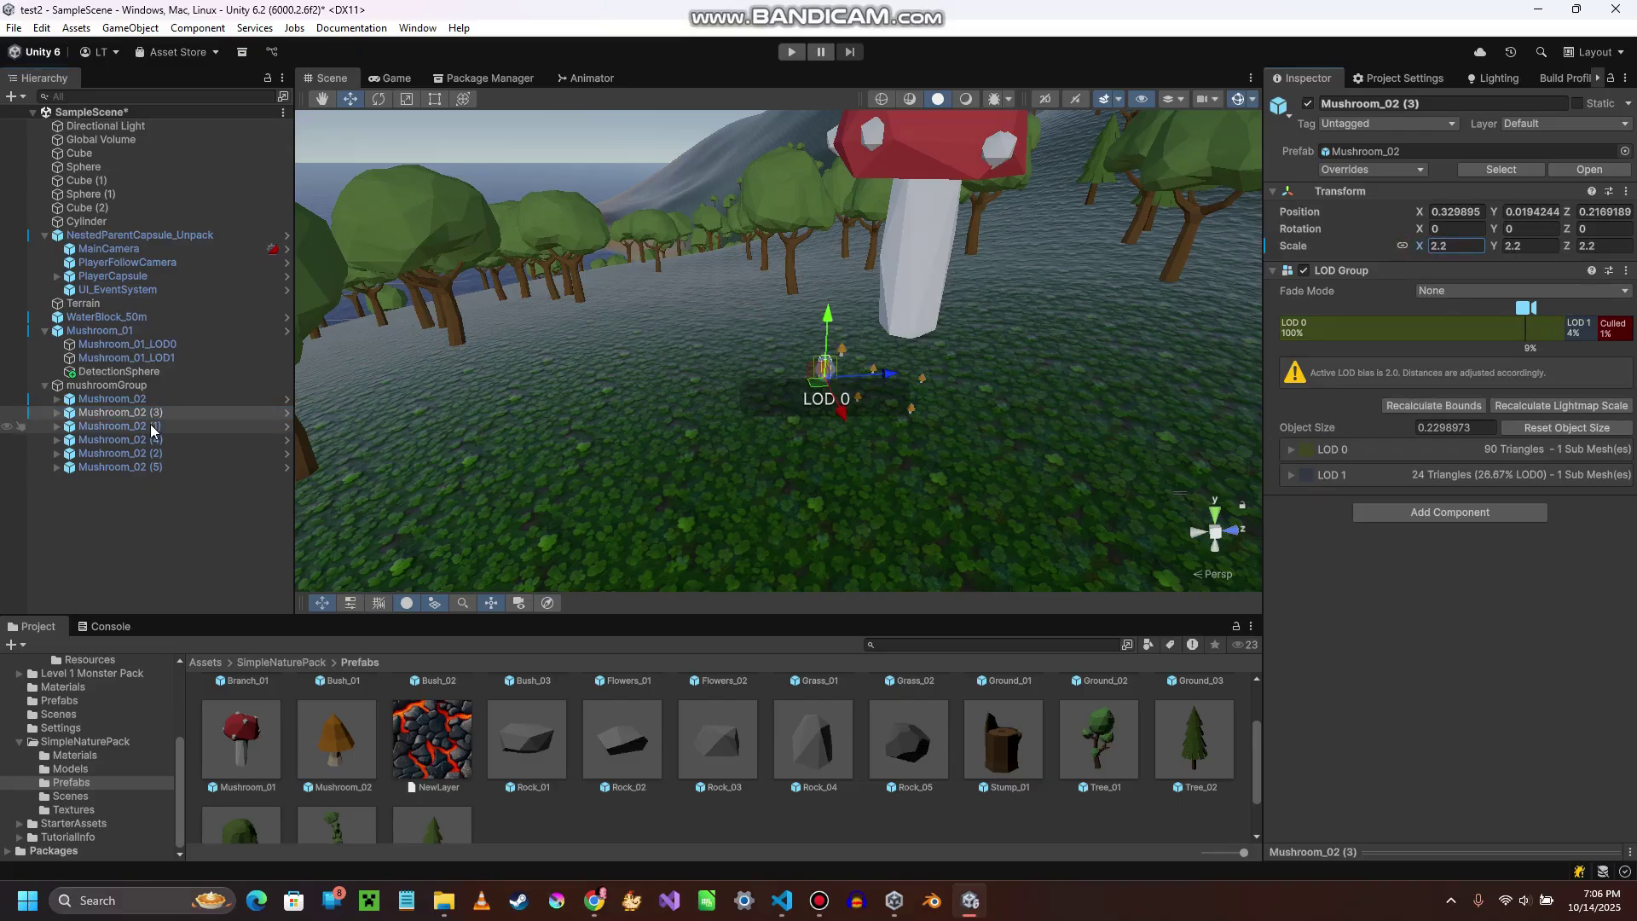
# - Constrain the scale proportions of Mushroom_02 (1) and set its scale to 1.89 on all axes
pyautogui.click(110, 426)
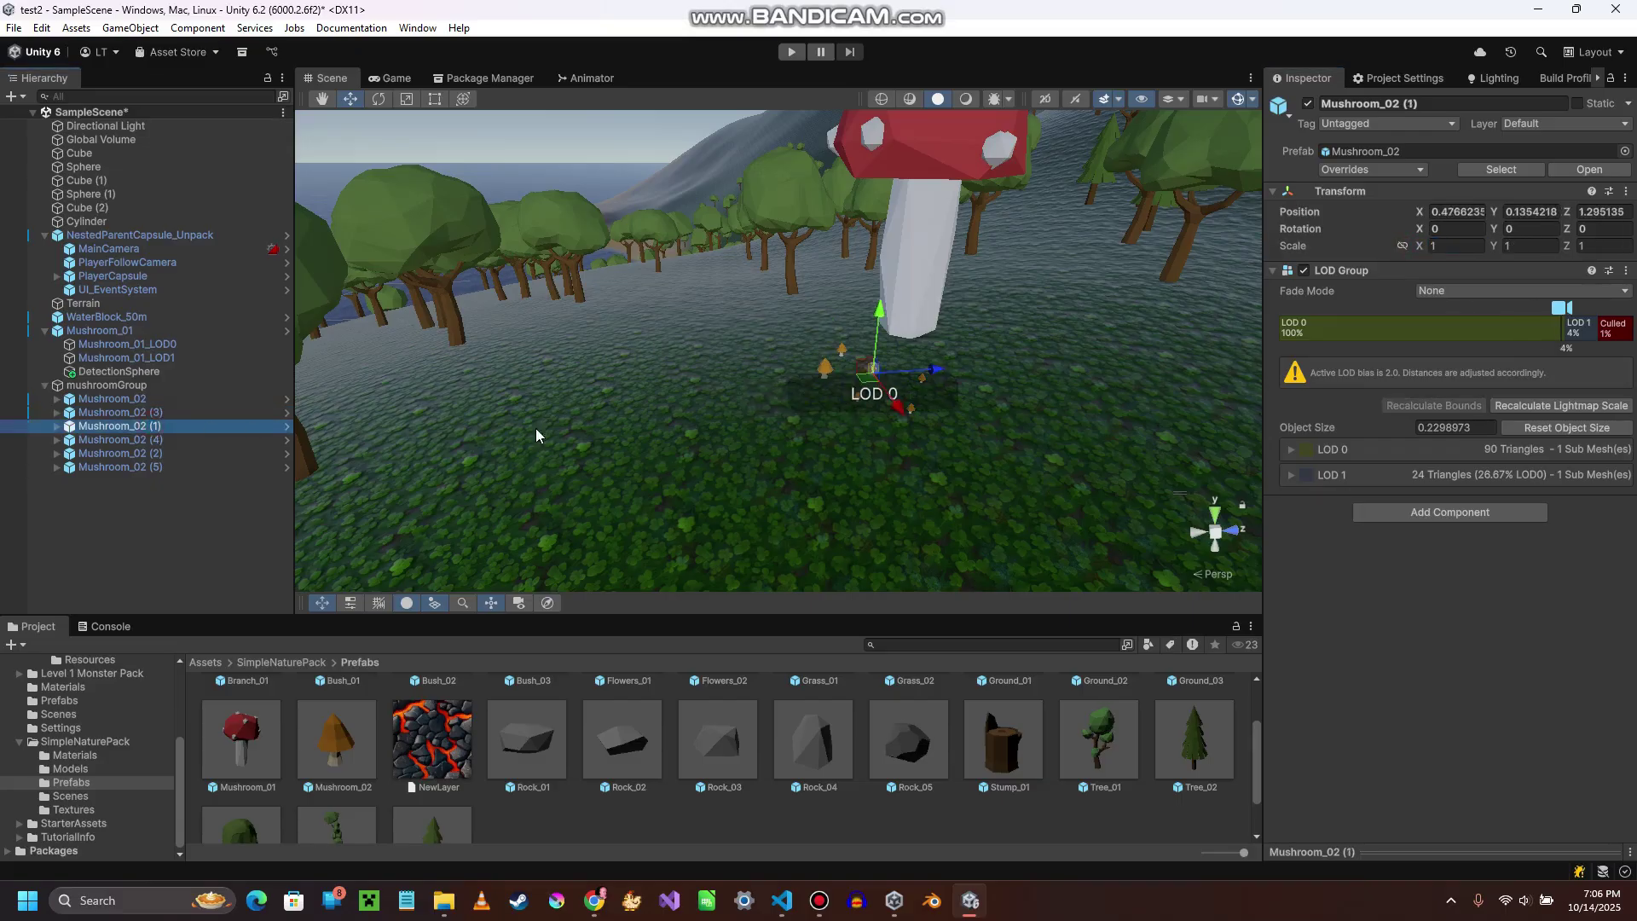
pyautogui.click(1401, 247)
pyautogui.click(1450, 246)
pyautogui.write('1.89')
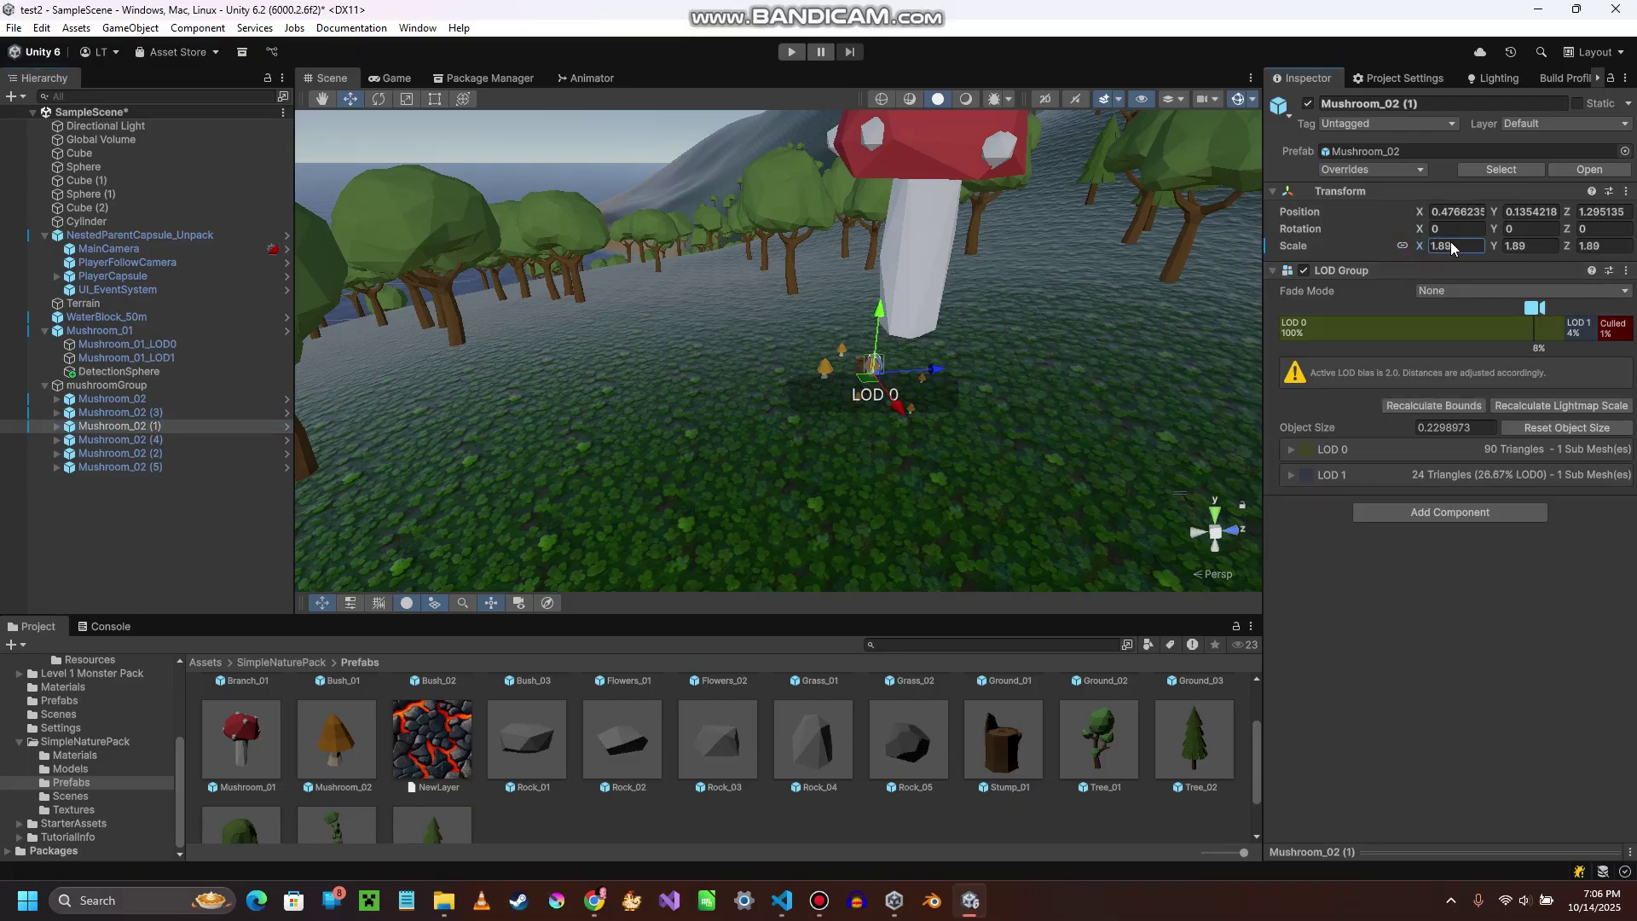
# - Constrain the scale proportions of Mushroom_02 (4) and set its scale to 1.23 on all axes
pyautogui.click(199, 439)
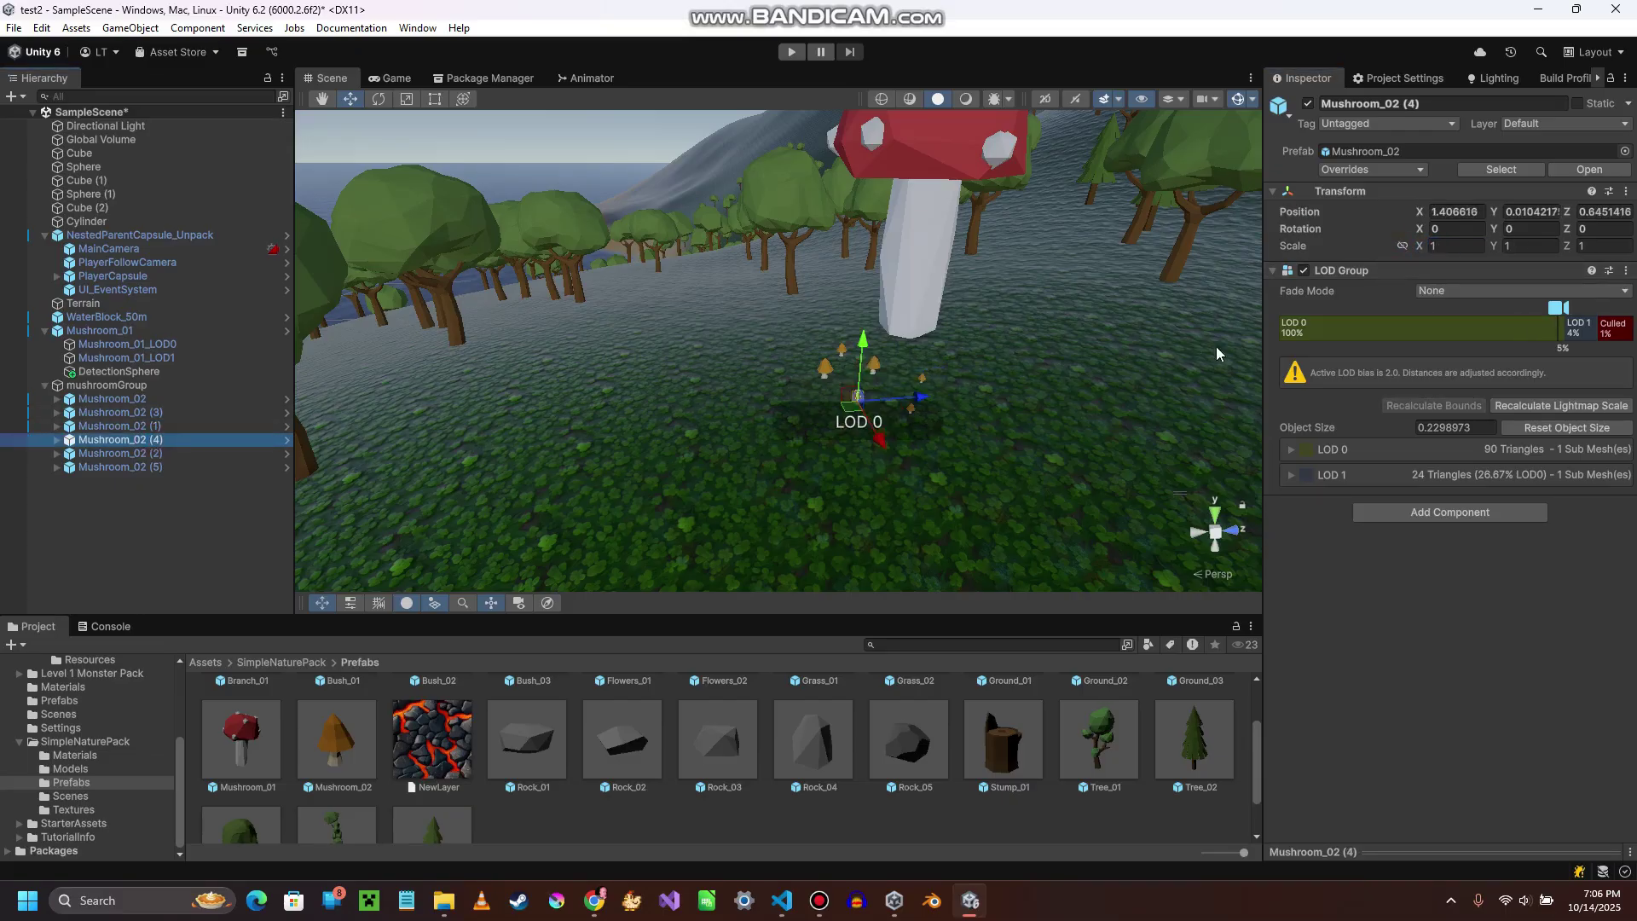
pyautogui.click(1402, 246)
pyautogui.click(1430, 245)
pyautogui.write('1.23')
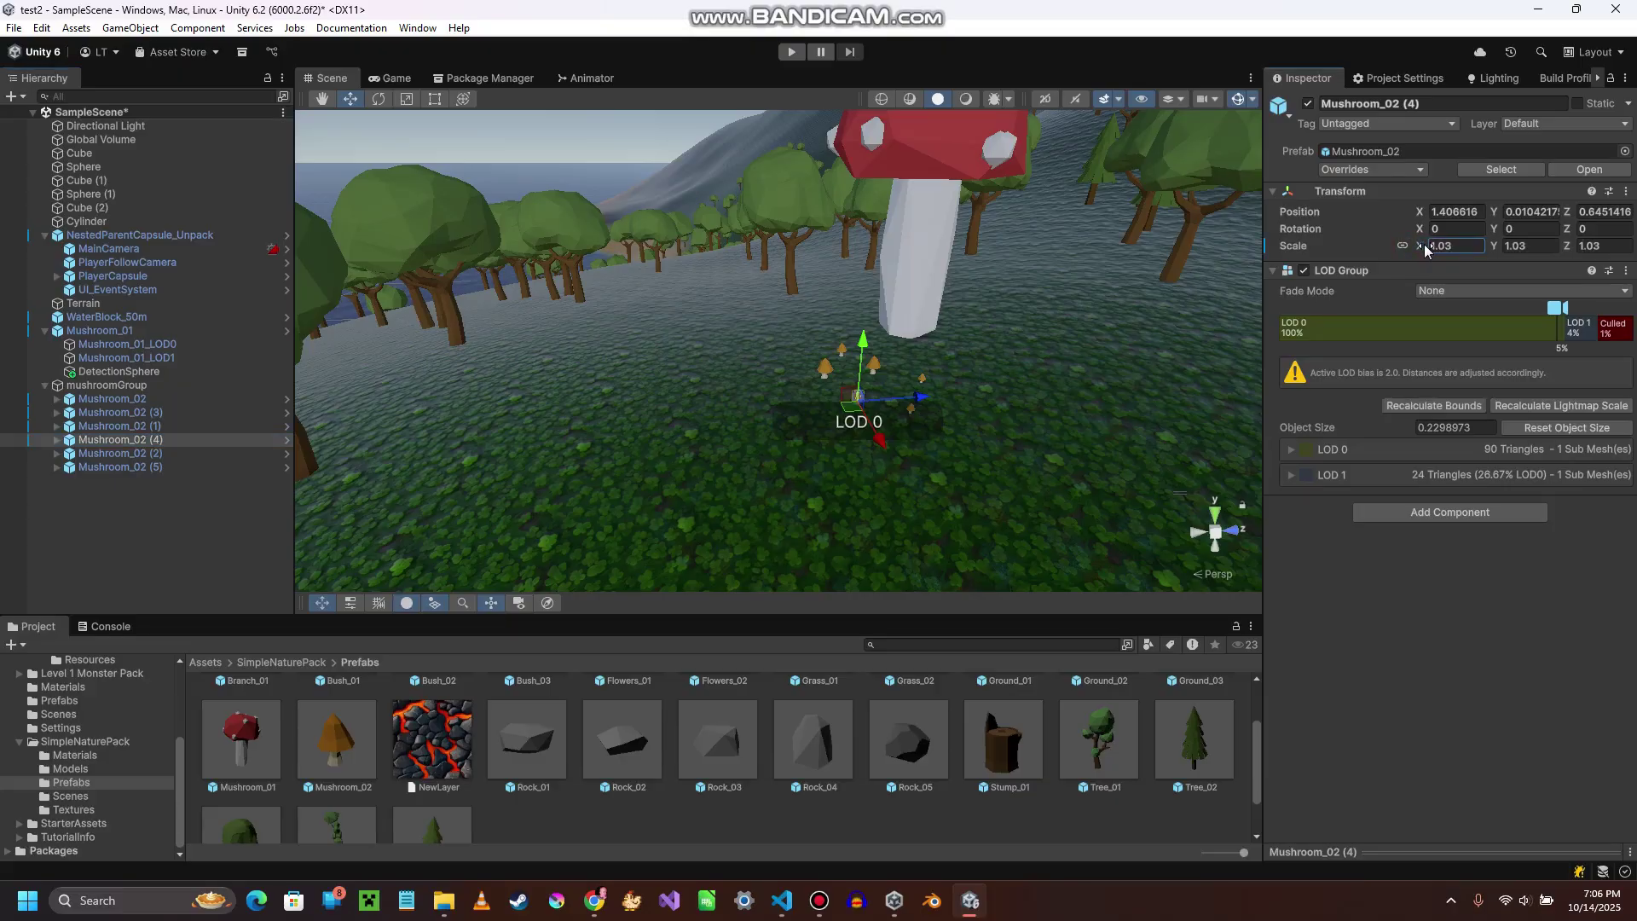
# - Constrain the scale proportions of Mushroom_02 (2) and set its scale to 1.41 on all axes
pyautogui.click(155, 454)
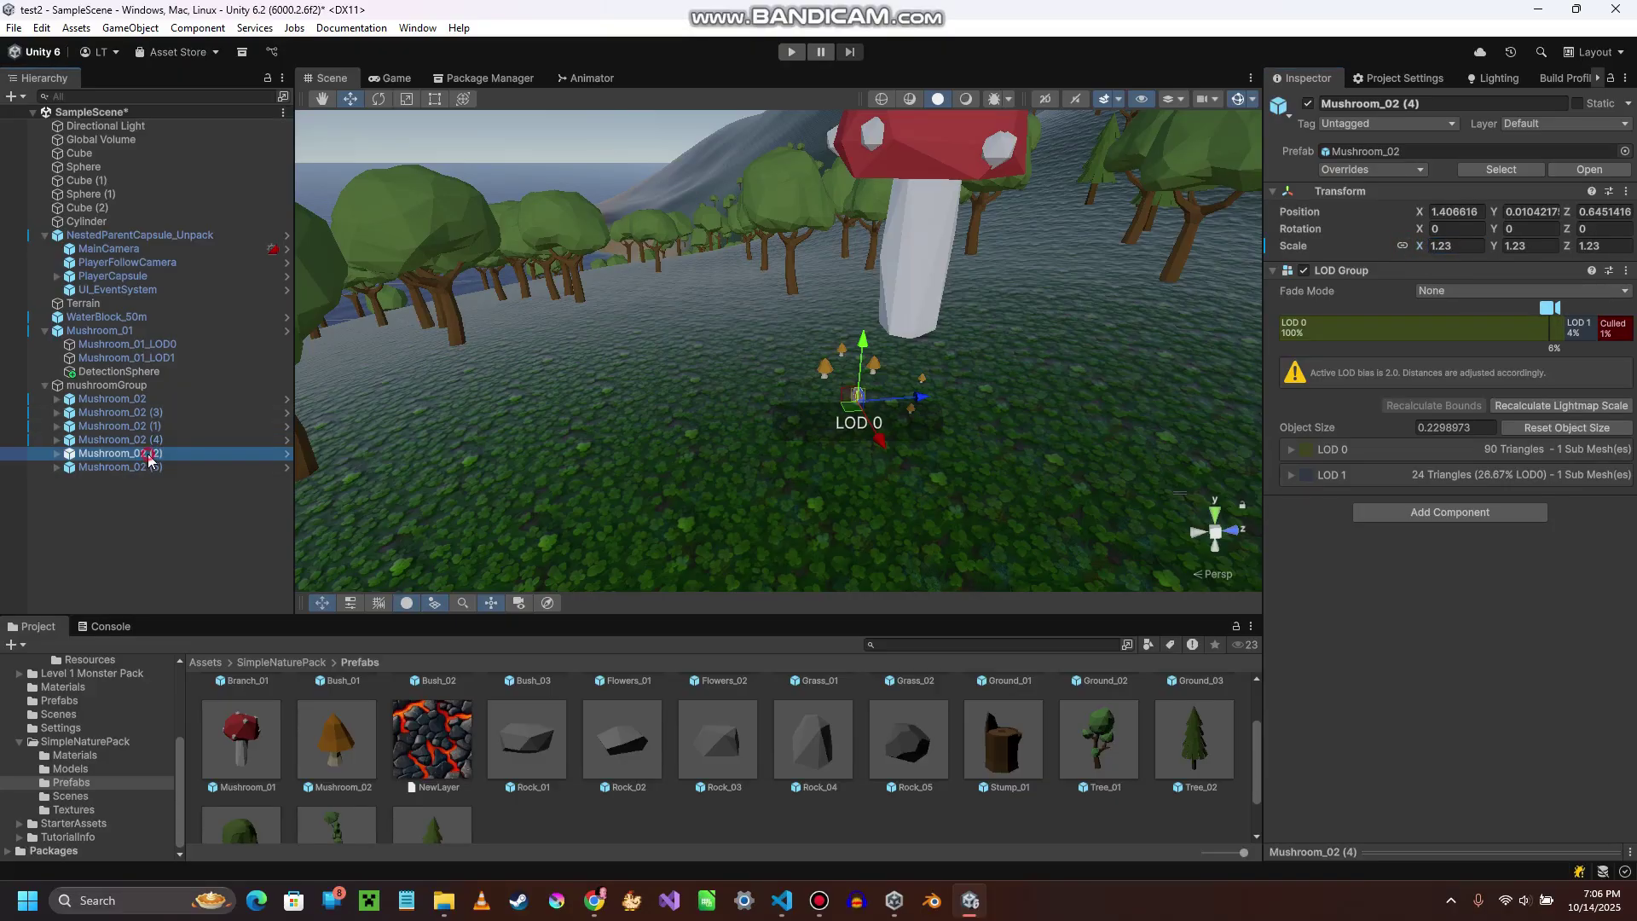
pyautogui.click(1402, 245)
pyautogui.click(1423, 245)
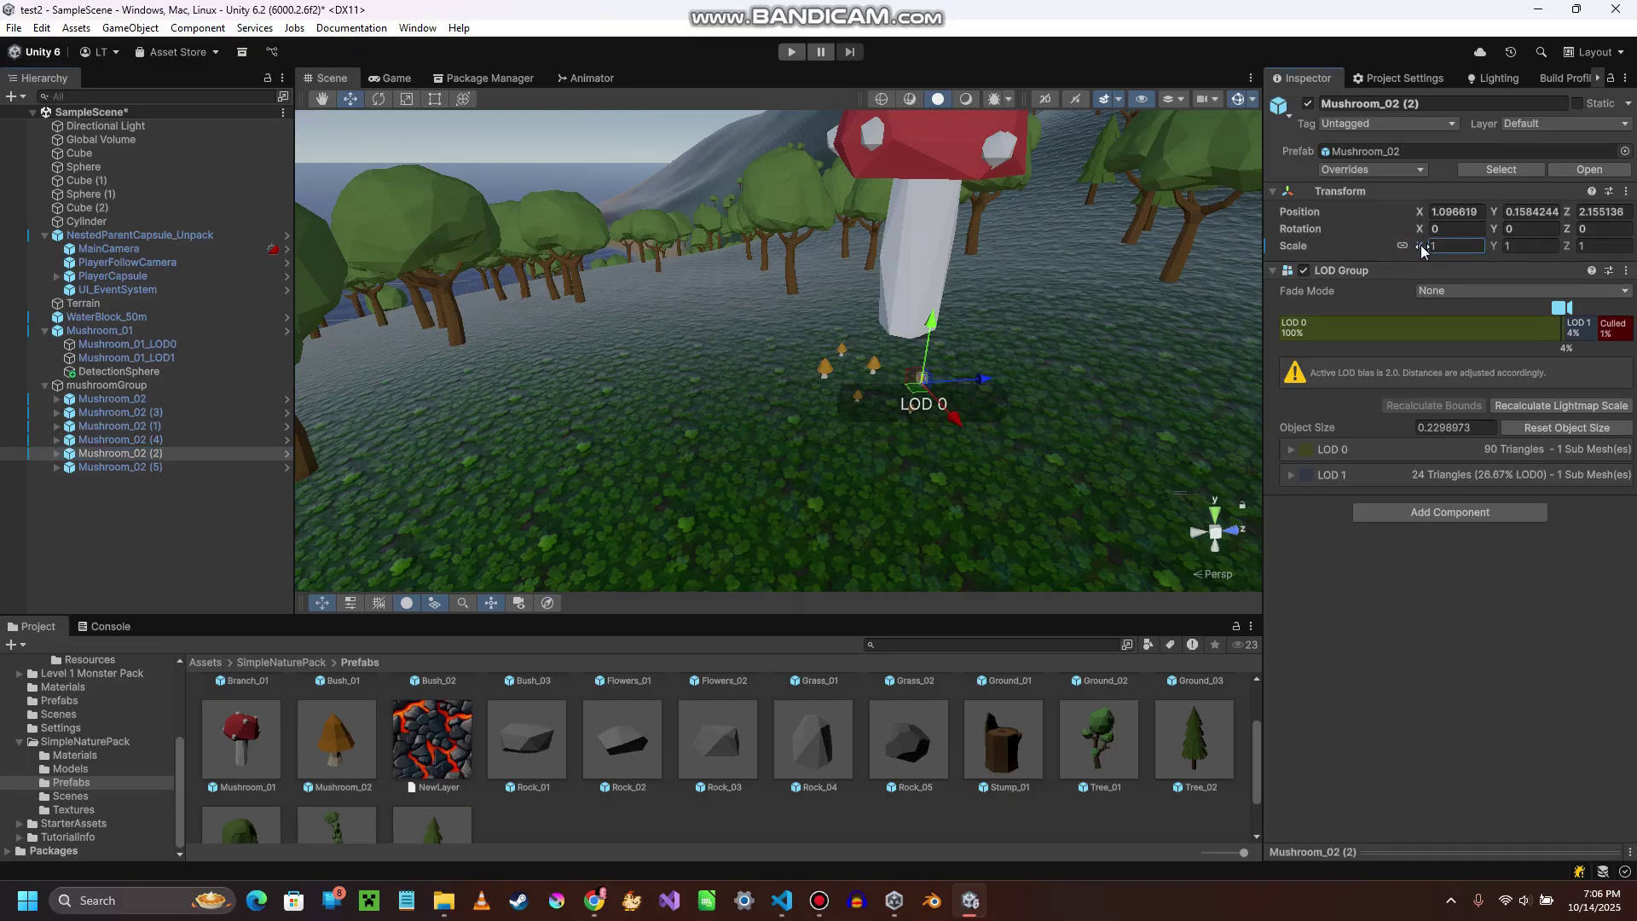
pyautogui.moveTo(1421, 248); pyautogui.dragTo(1434, 247)
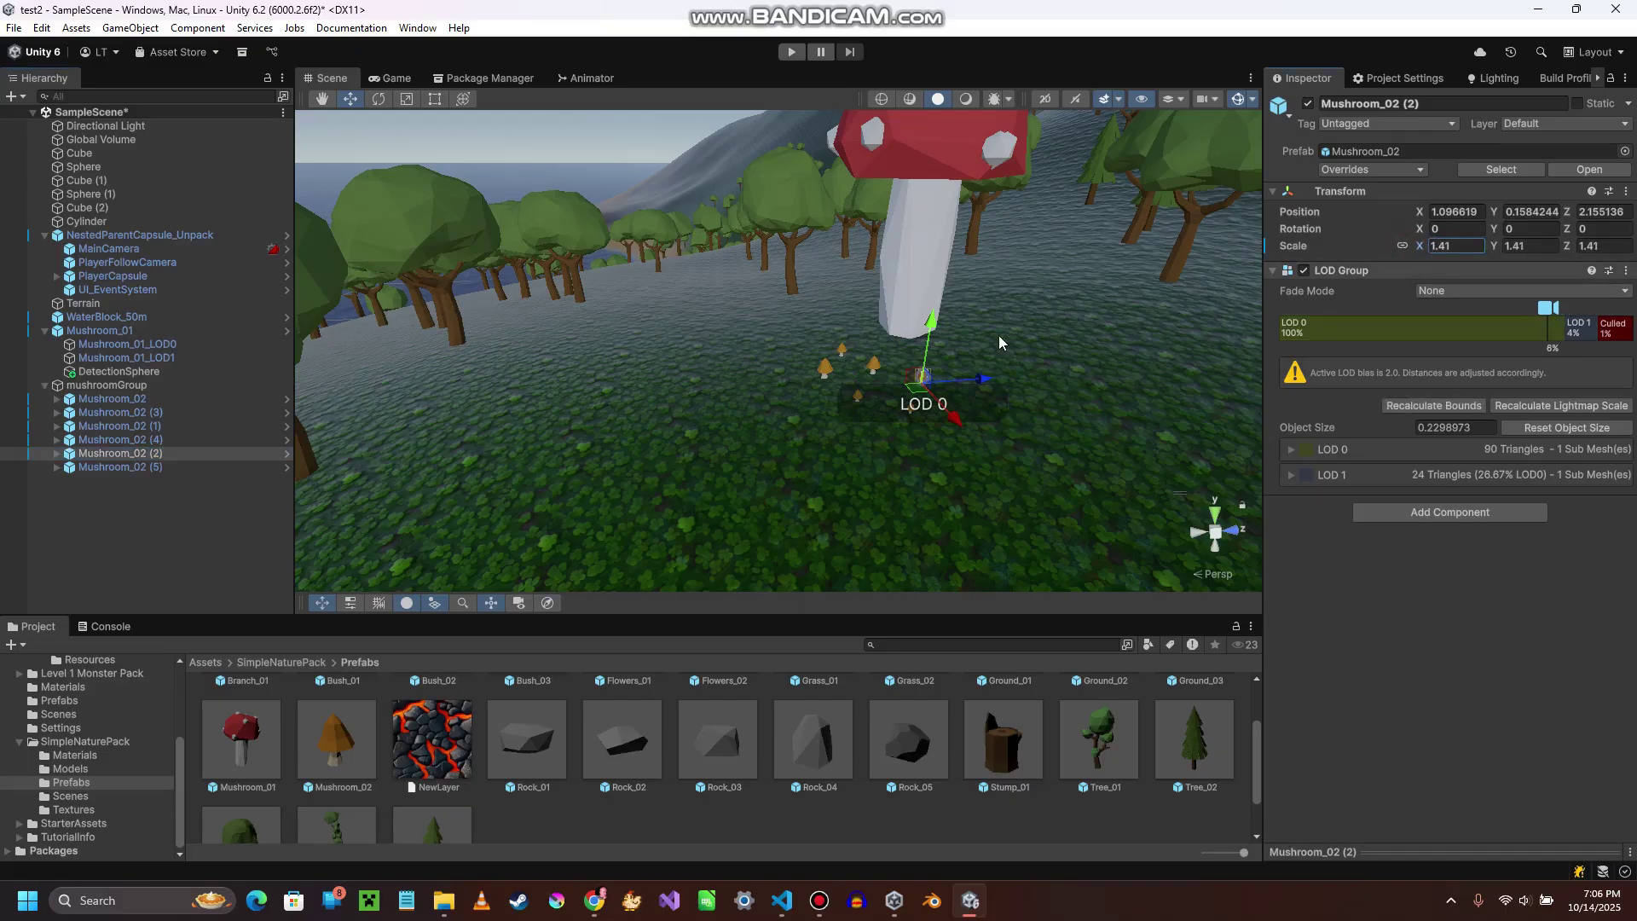
# - Constrain the scale proportions of Mushroom_02 (5) in mushroomGroup and enlarge it uniformly
pyautogui.click(114, 470)
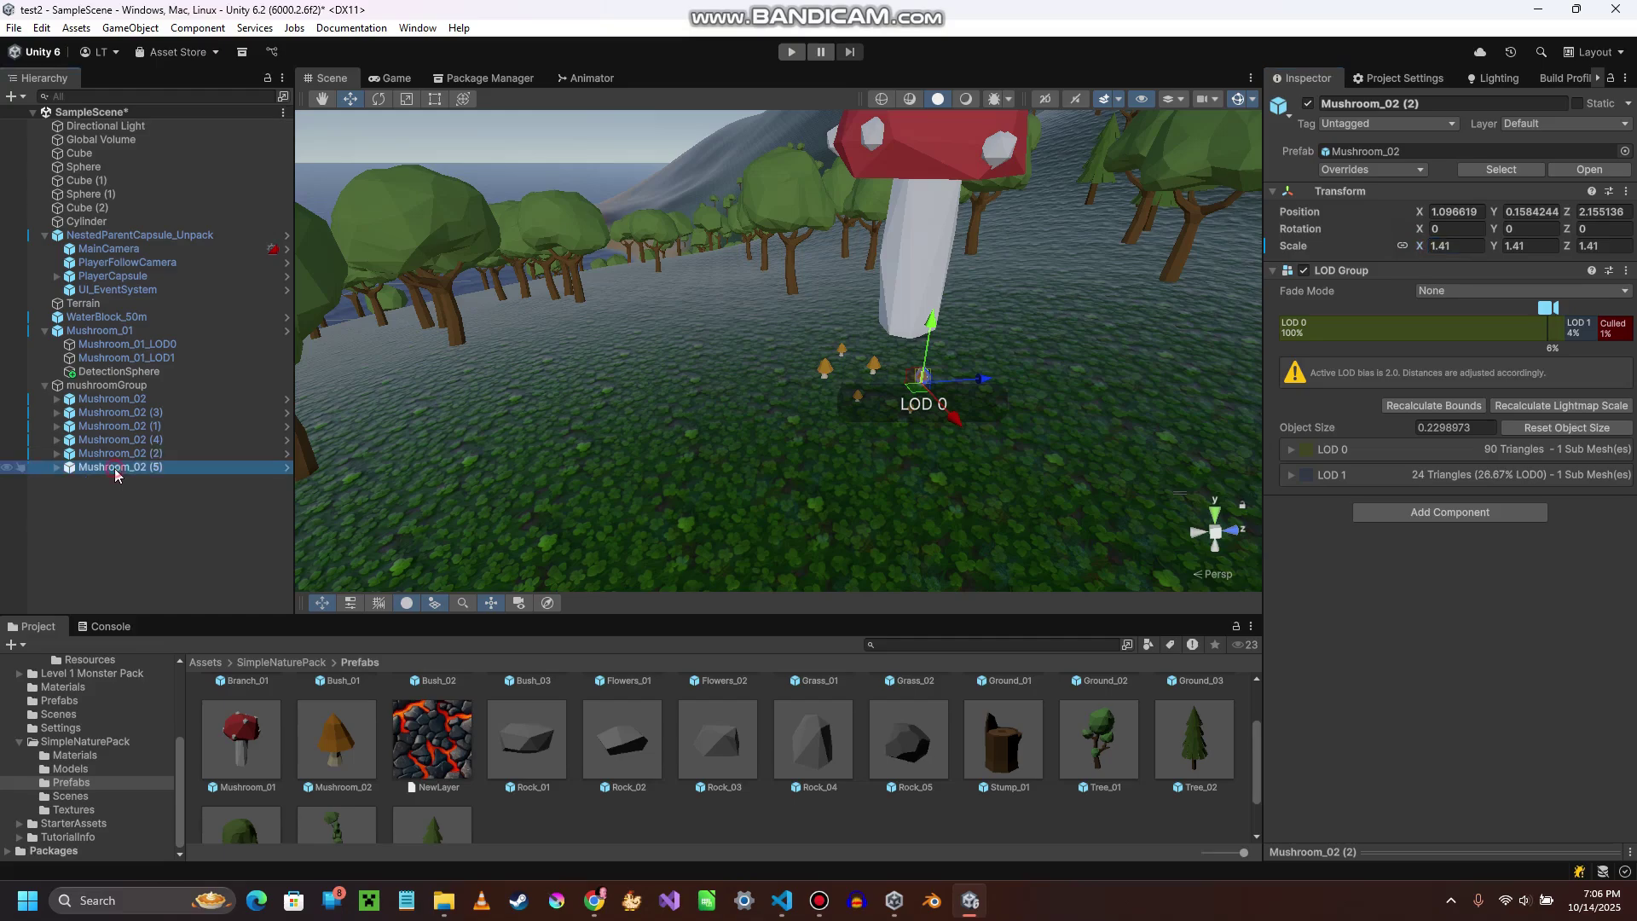
pyautogui.click(1402, 246)
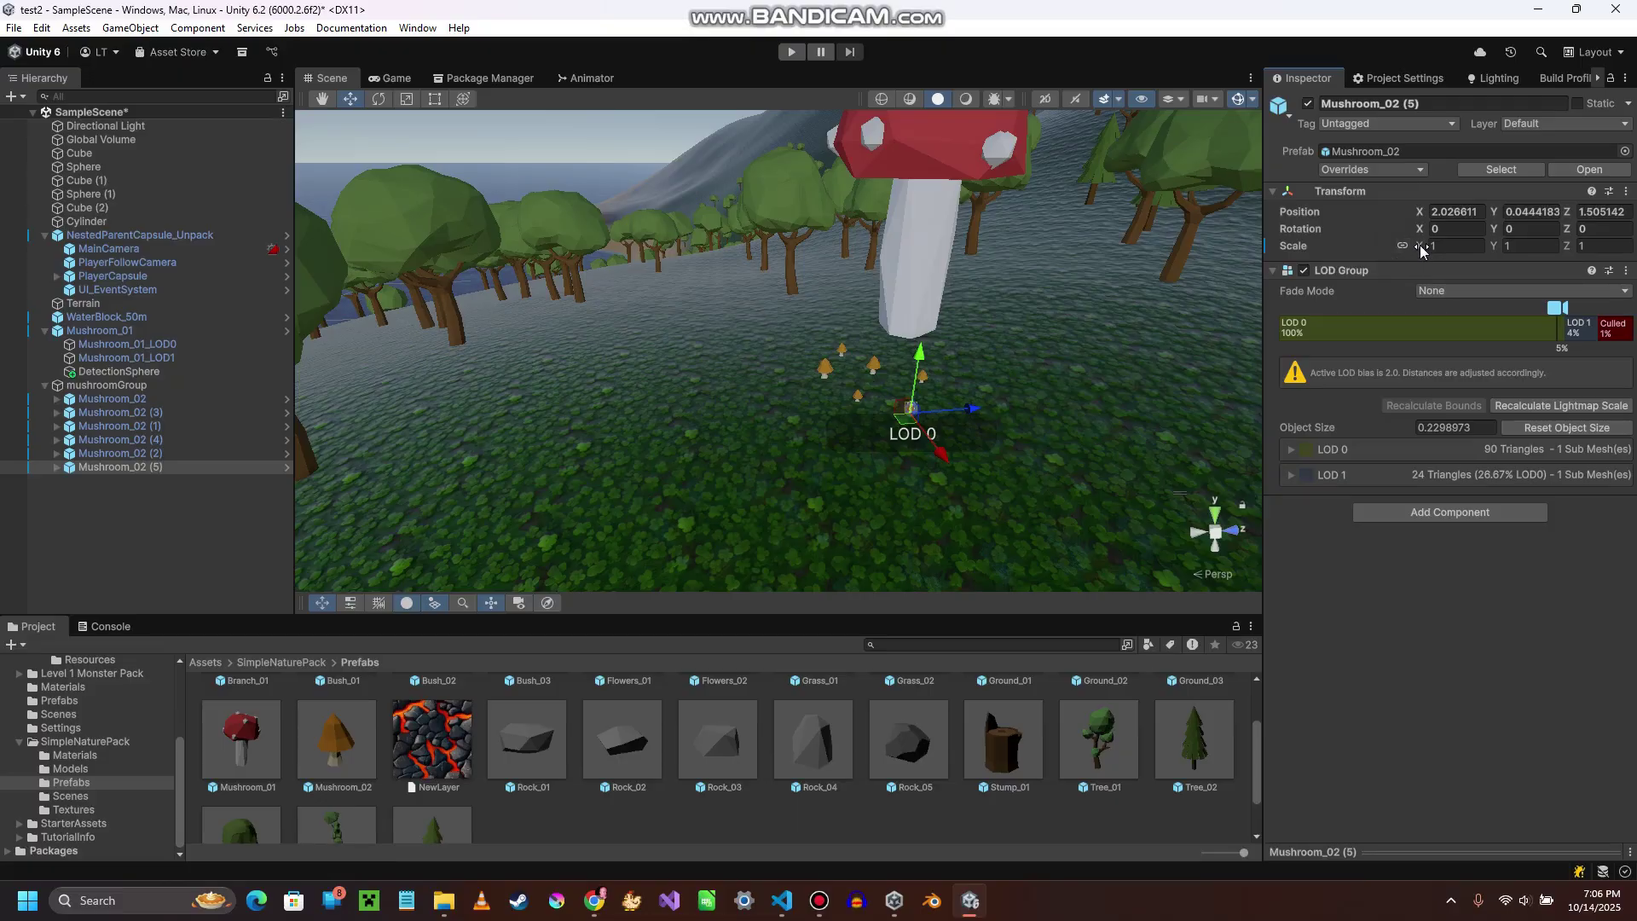
pyautogui.click(1420, 247)
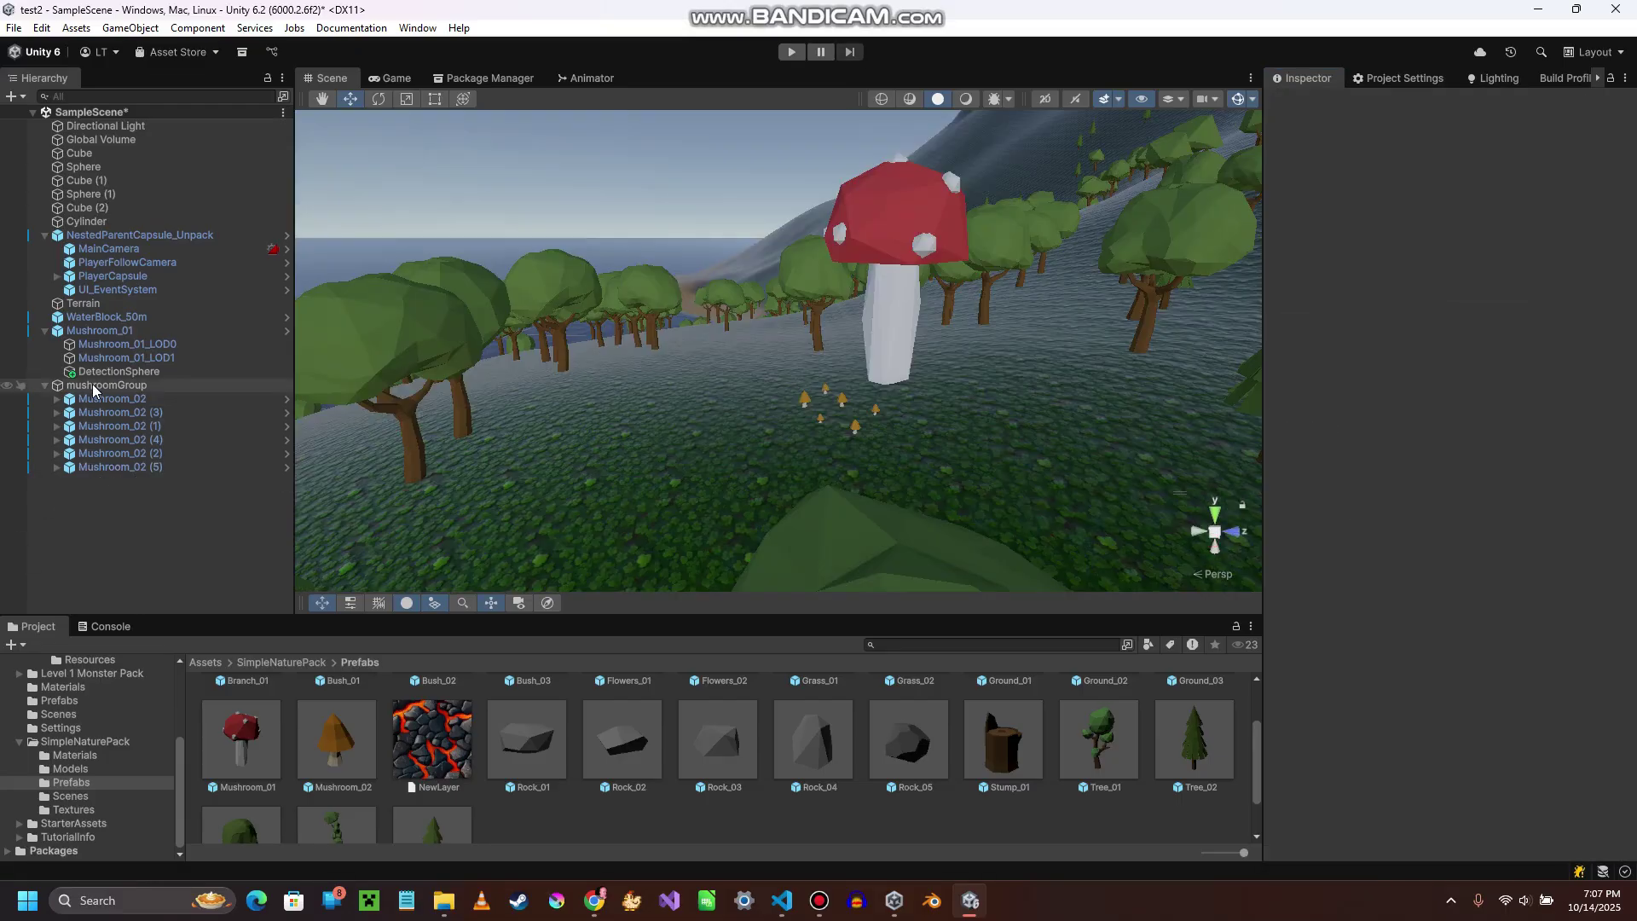
# - Deactivate mushroomGroup and play-test the scene by walking the character up to the giant mushroom's trigger sphere
pyautogui.click(94, 388)
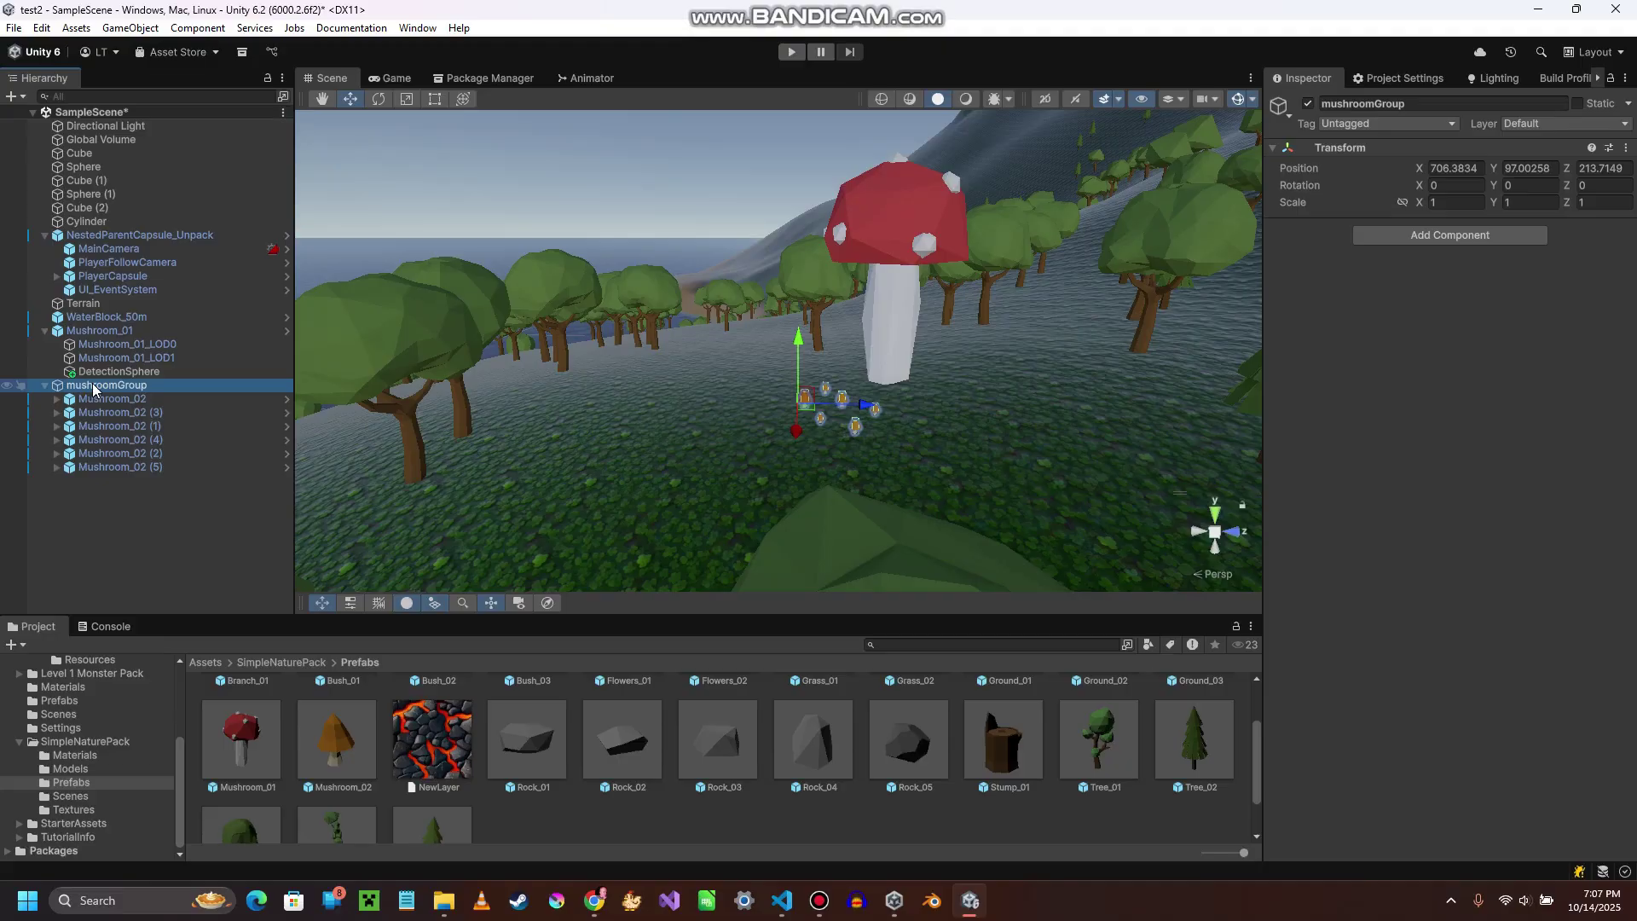
pyautogui.click(1307, 104)
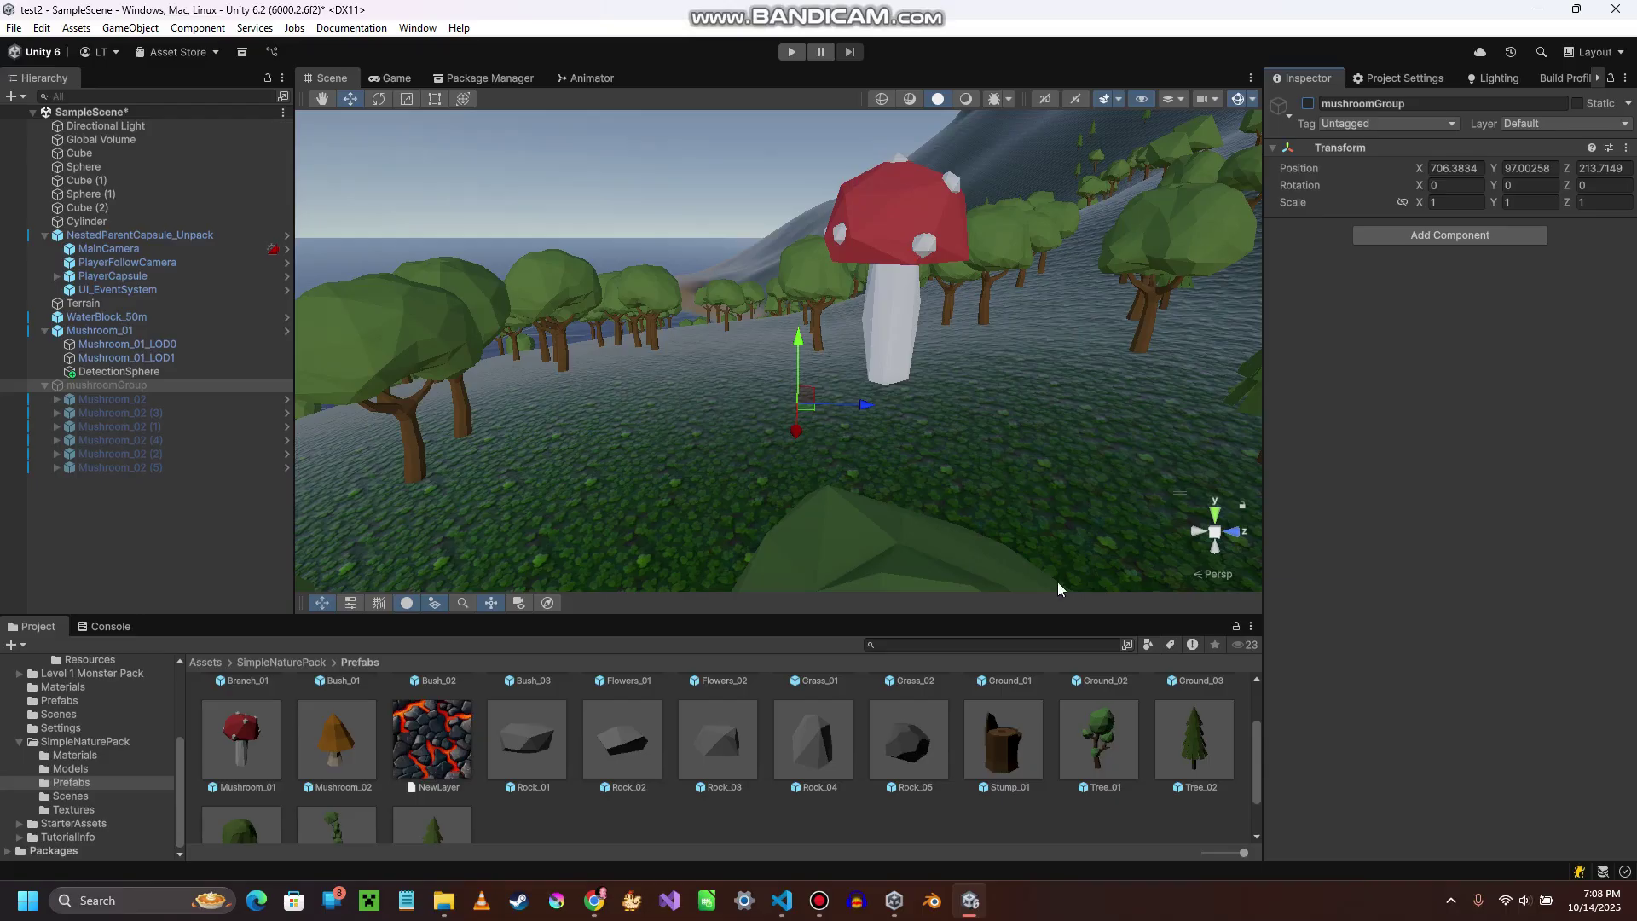
pyautogui.click(789, 52)
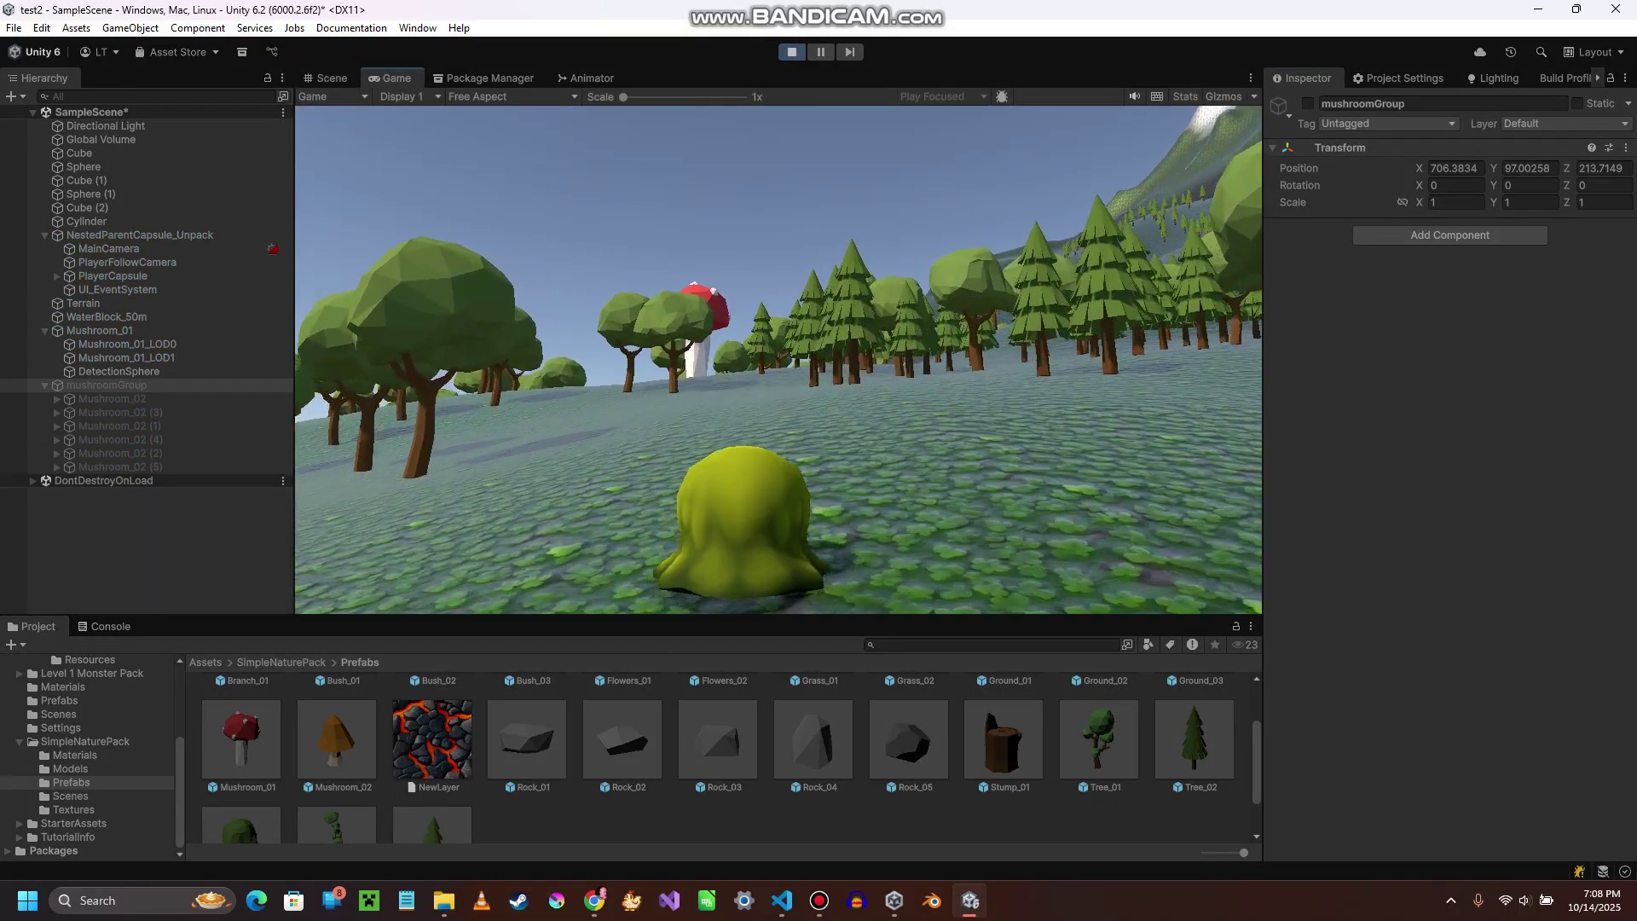
pyautogui.press('w')
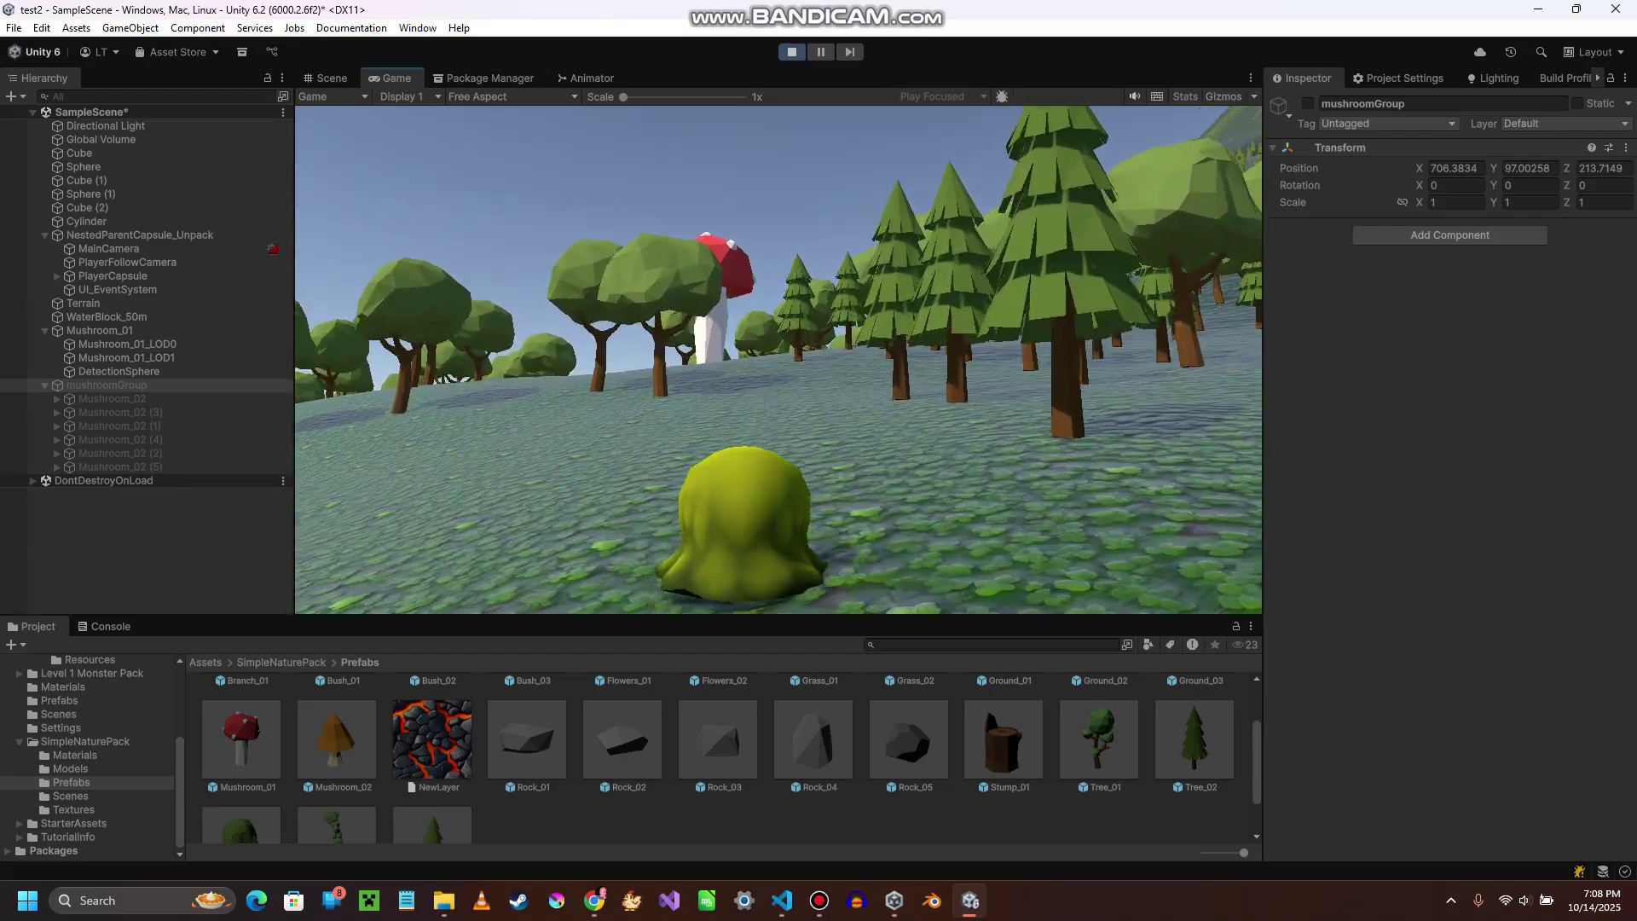
pyautogui.press('w')
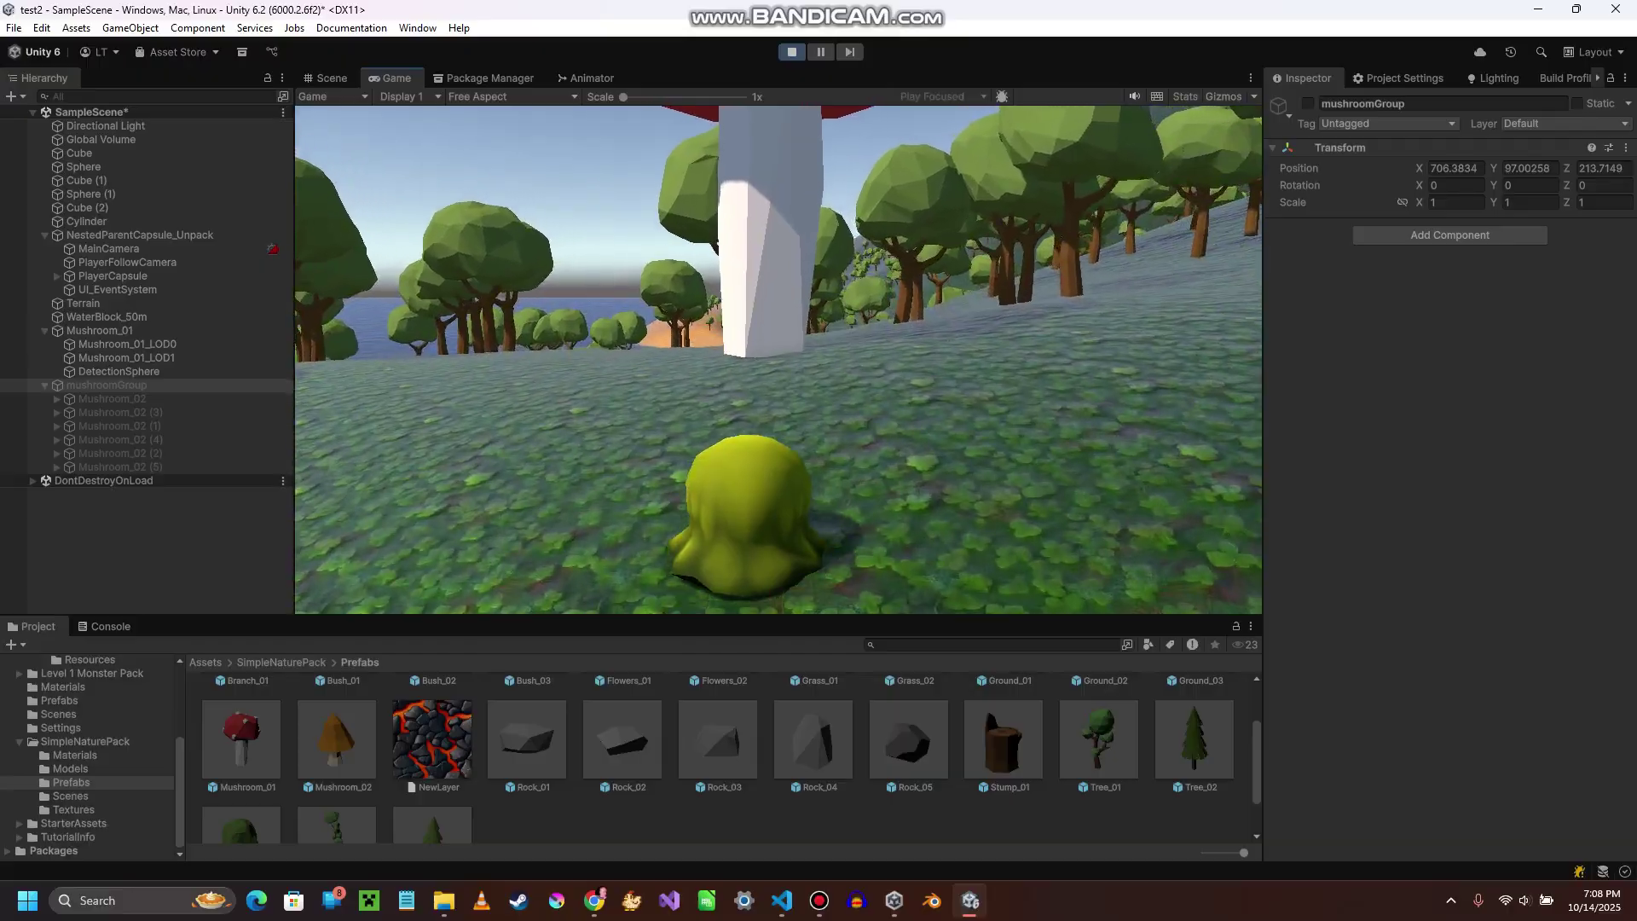
pyautogui.hotkey('alt', 'shift', 'a')
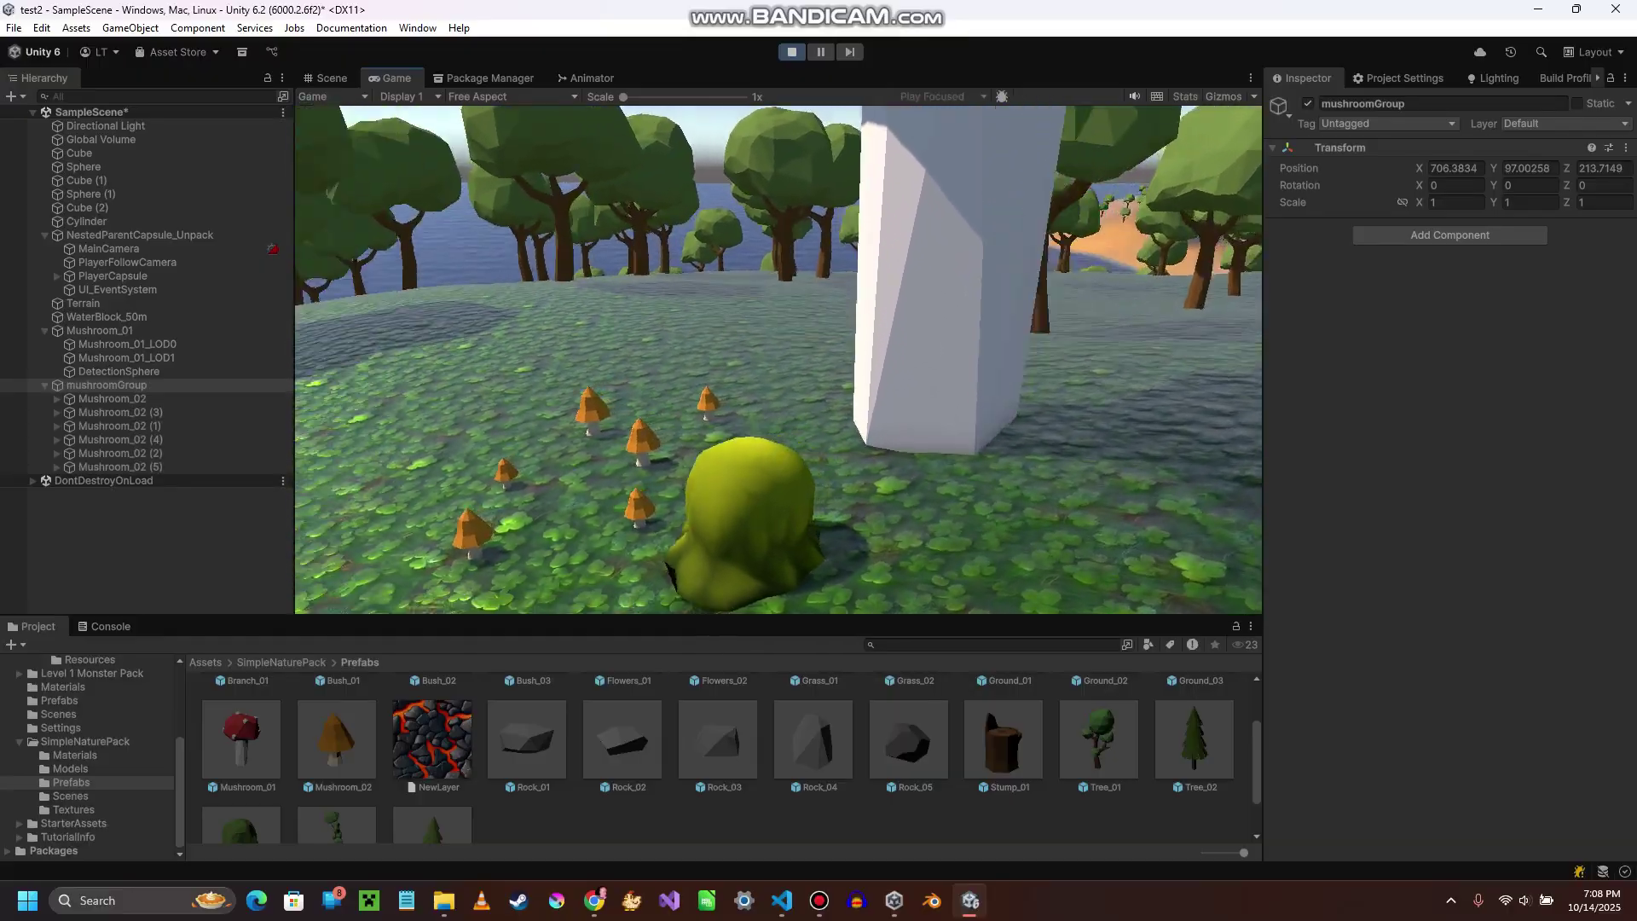
# - Walk the character around the small mushrooms and the giant mushroom's stem to examine the result, and stop the play test
pyautogui.press('w')
pyautogui.press('a')
pyautogui.press('a')
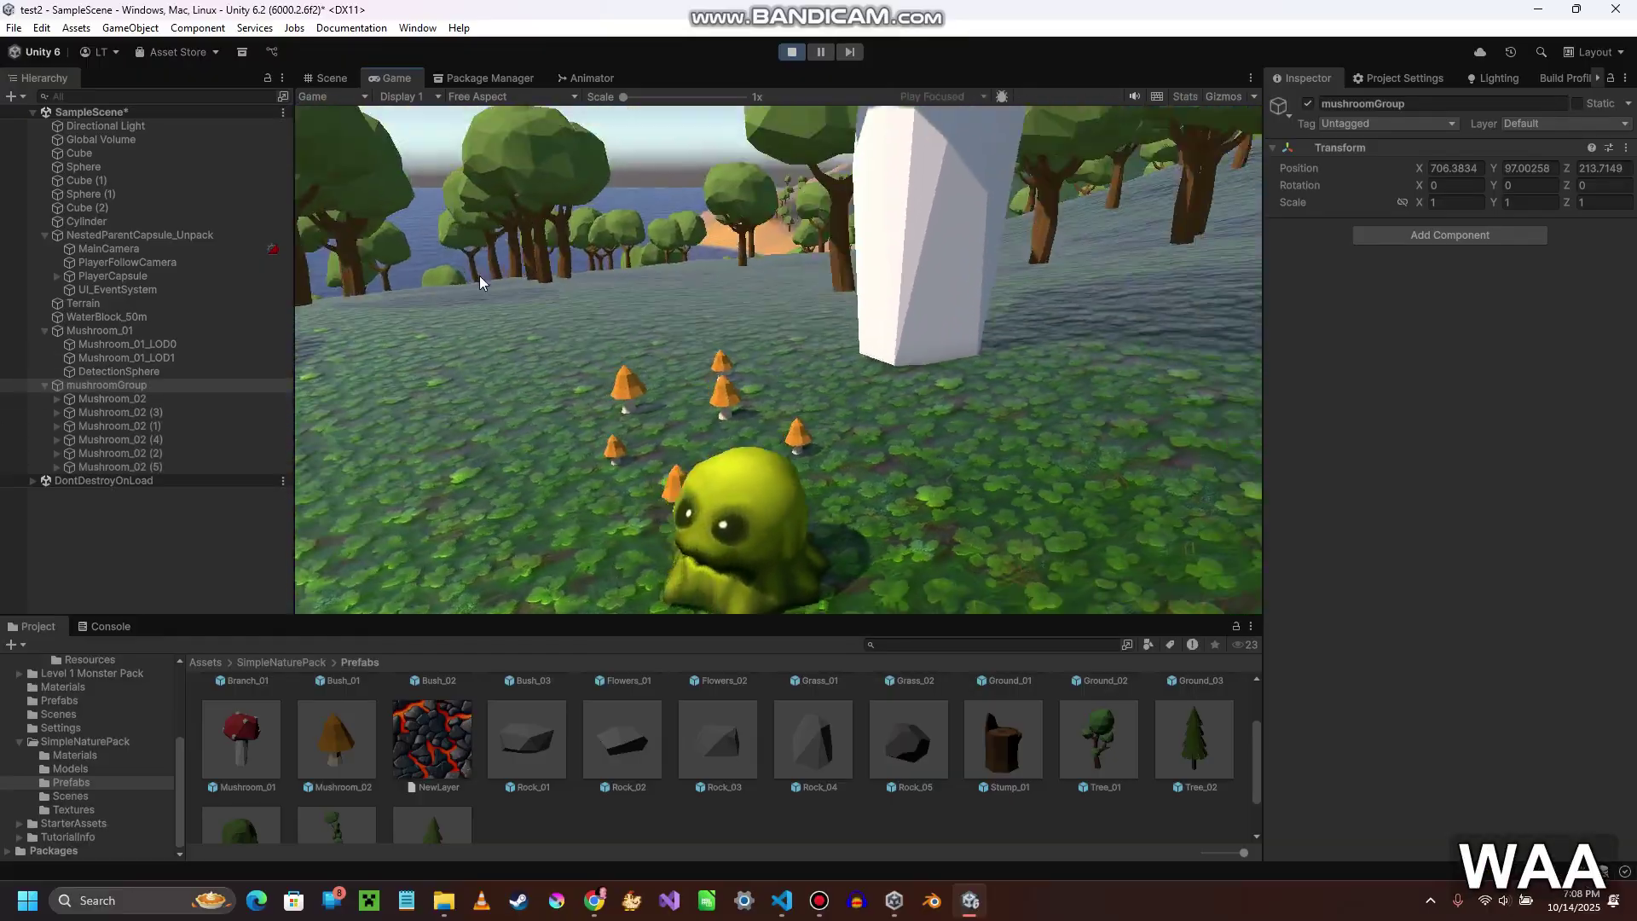
pyautogui.press('w')
pyautogui.press('a')
pyautogui.press('w')
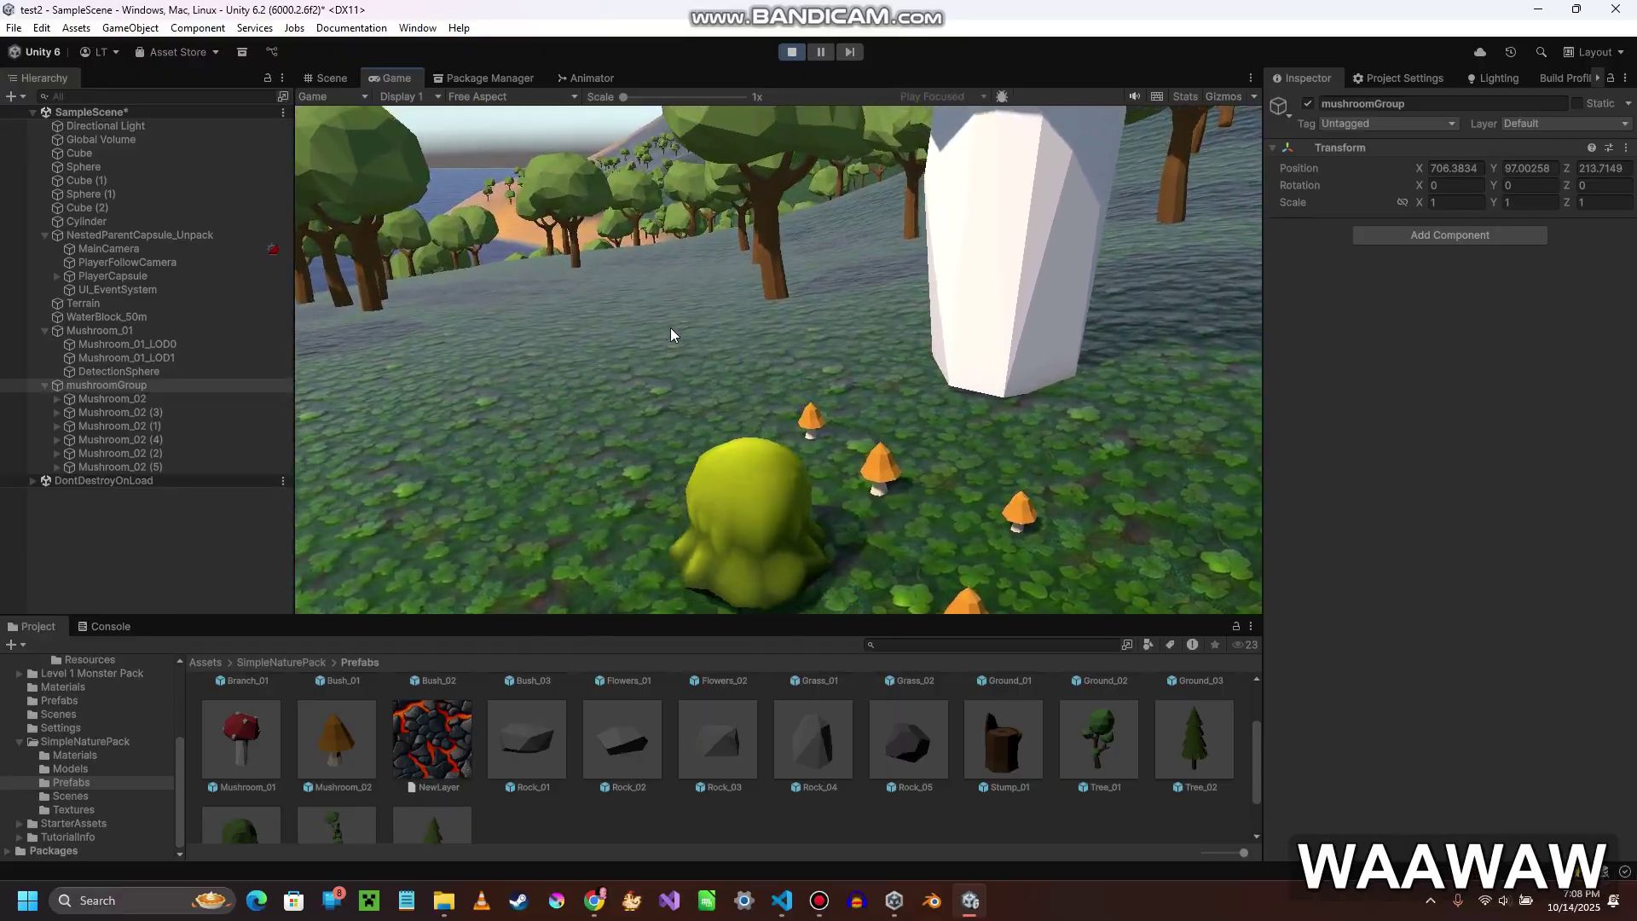
pyautogui.press('d')
pyautogui.press('d')
pyautogui.press('s')
pyautogui.press('d')
pyautogui.press('w')
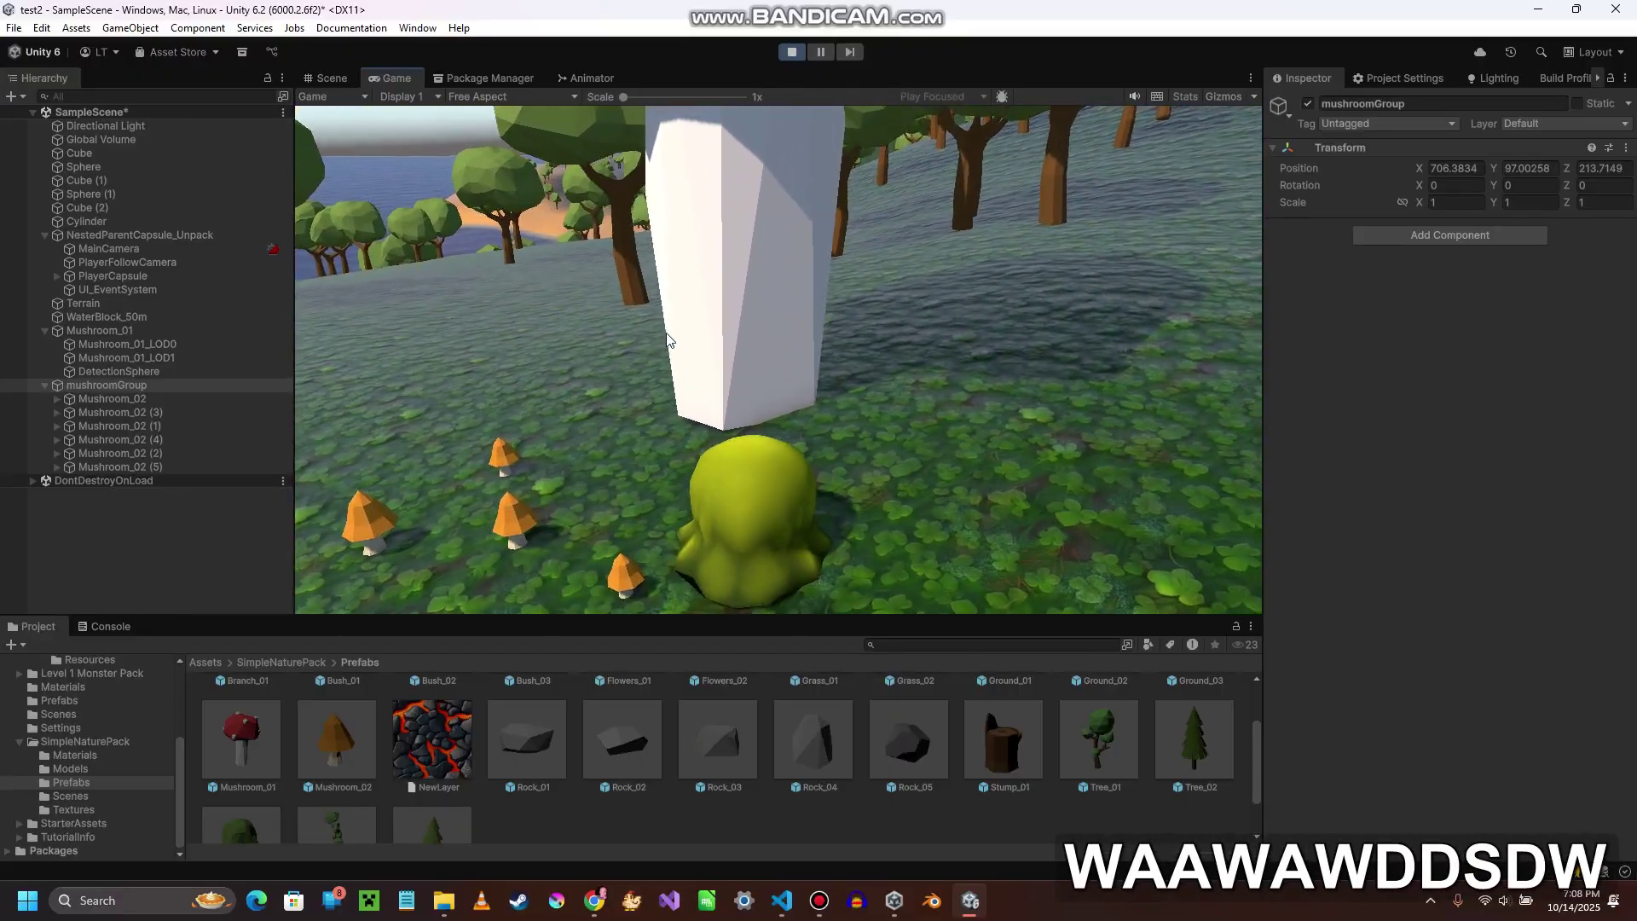
pyautogui.press('a')
pyautogui.press('w')
pyautogui.press('w')
pyautogui.press('a')
pyautogui.press('a')
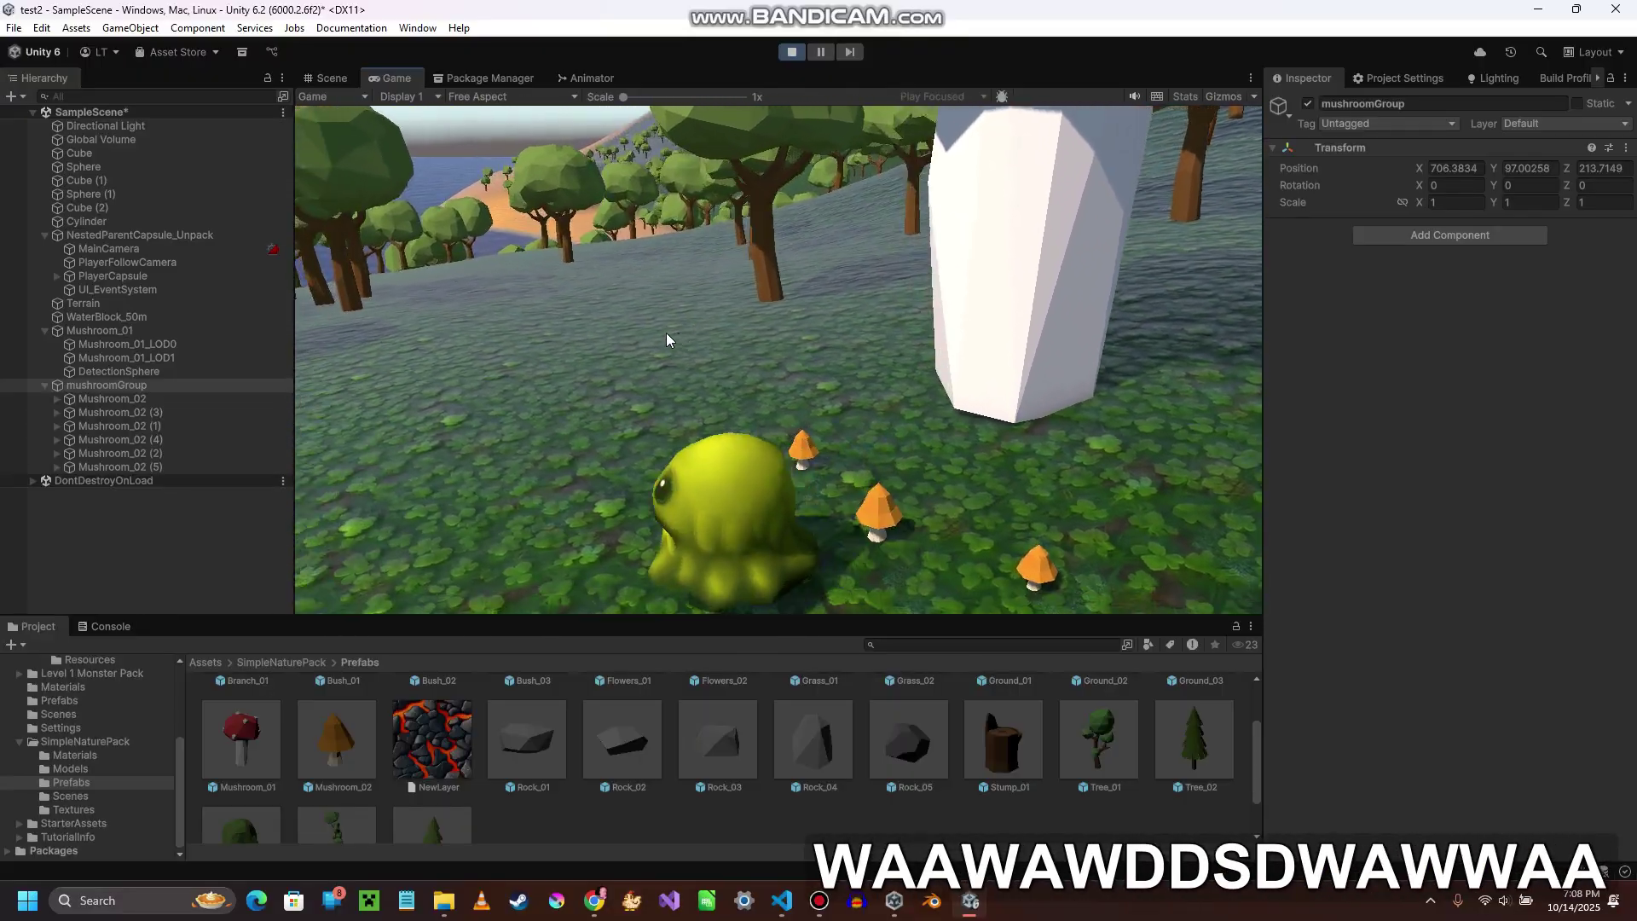
pyautogui.press('w')
pyautogui.press('w')
pyautogui.press('d')
pyautogui.press('s')
pyautogui.press('a')
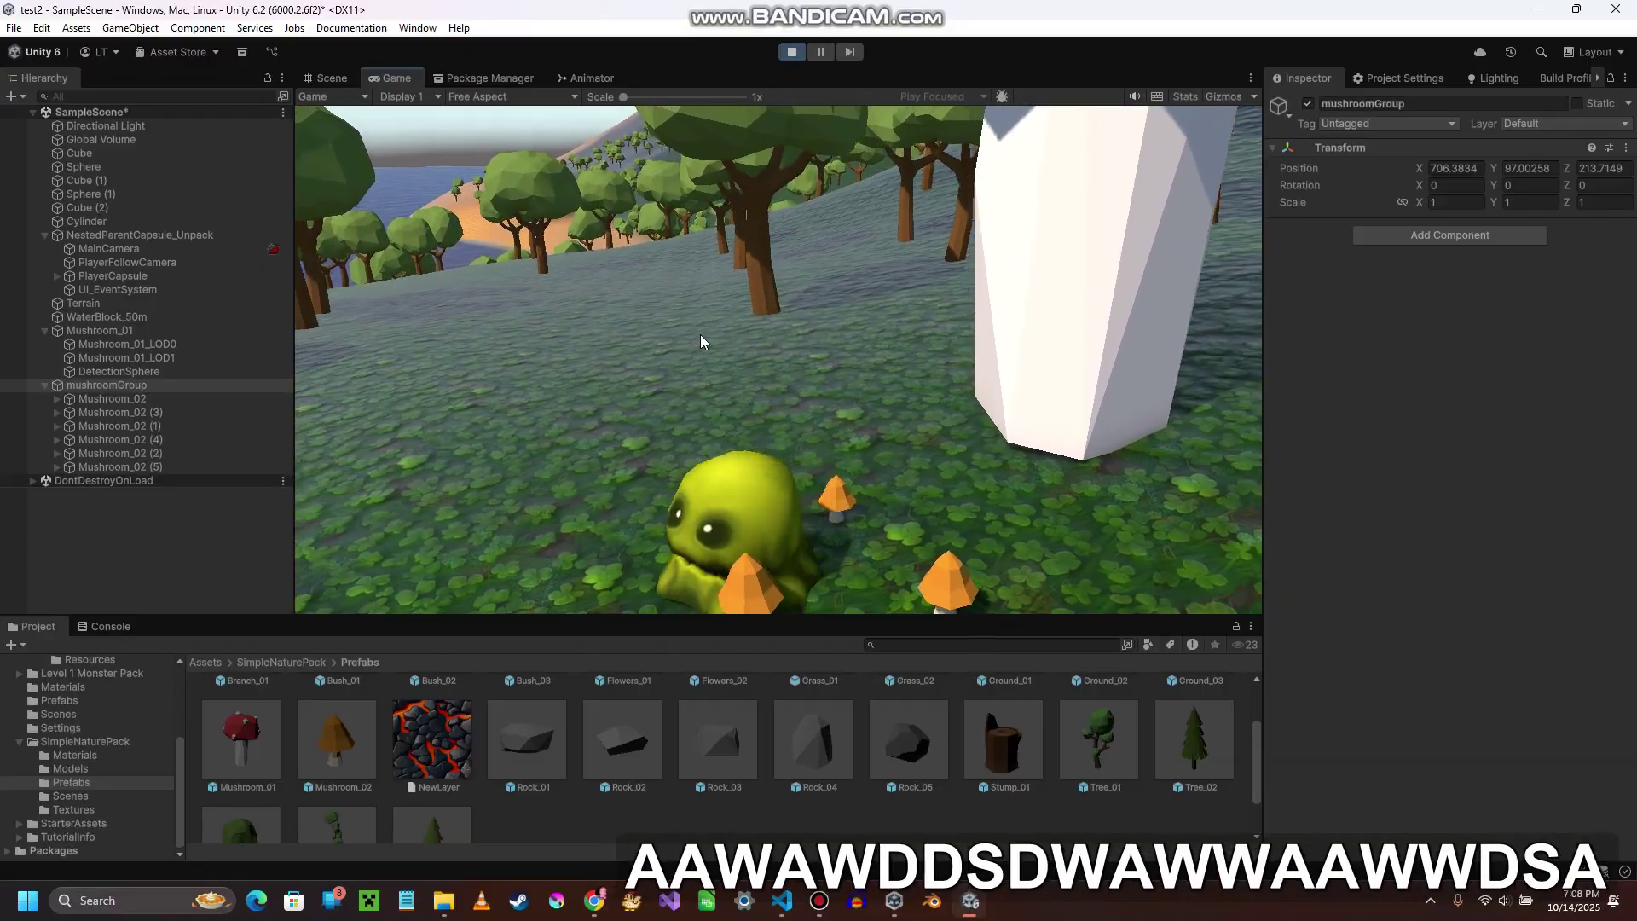
pyautogui.press('s')
pyautogui.press('d')
pyautogui.press('s')
pyautogui.press('d')
pyautogui.press('w')
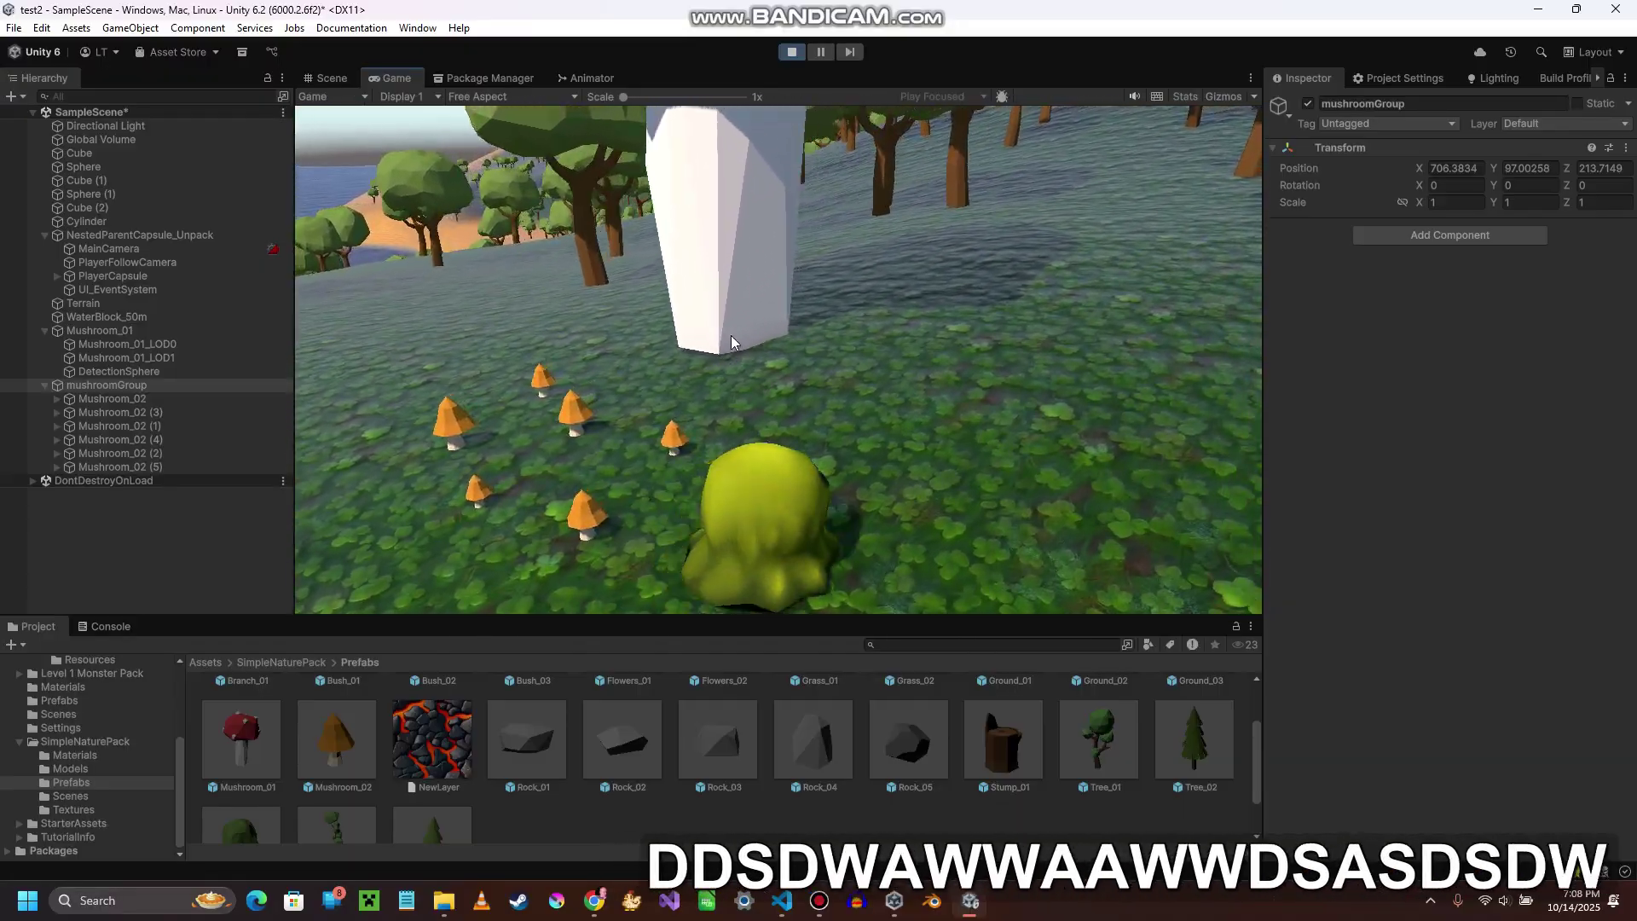
pyautogui.press('a')
pyautogui.press('a')
pyautogui.press('w')
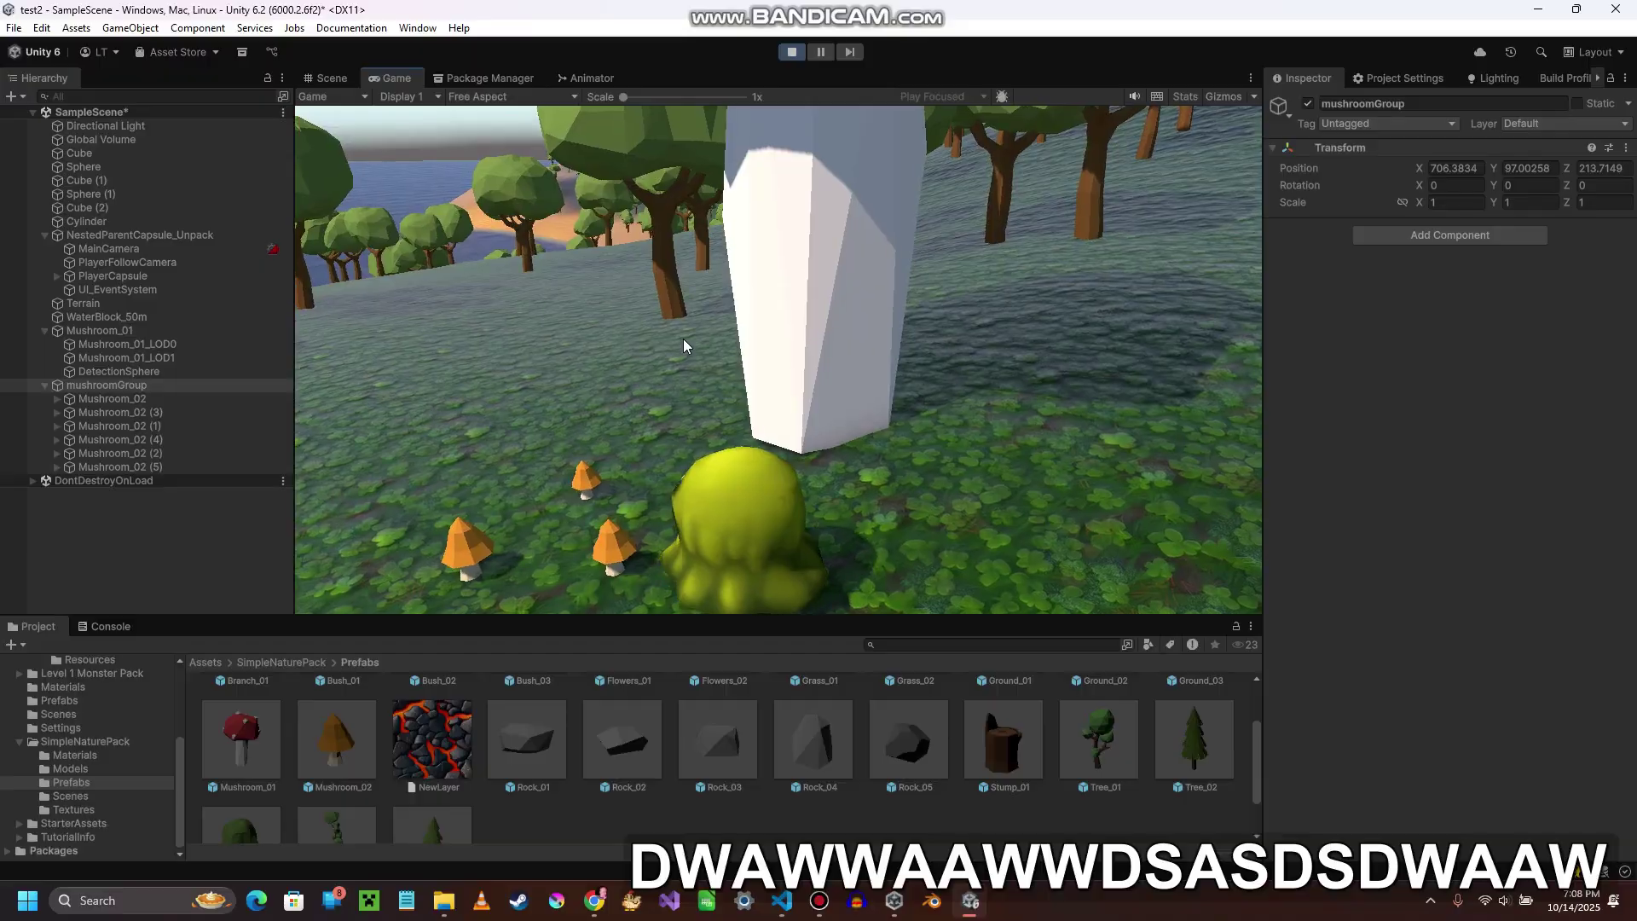
pyautogui.press('d')
pyautogui.press('s')
pyautogui.press('a')
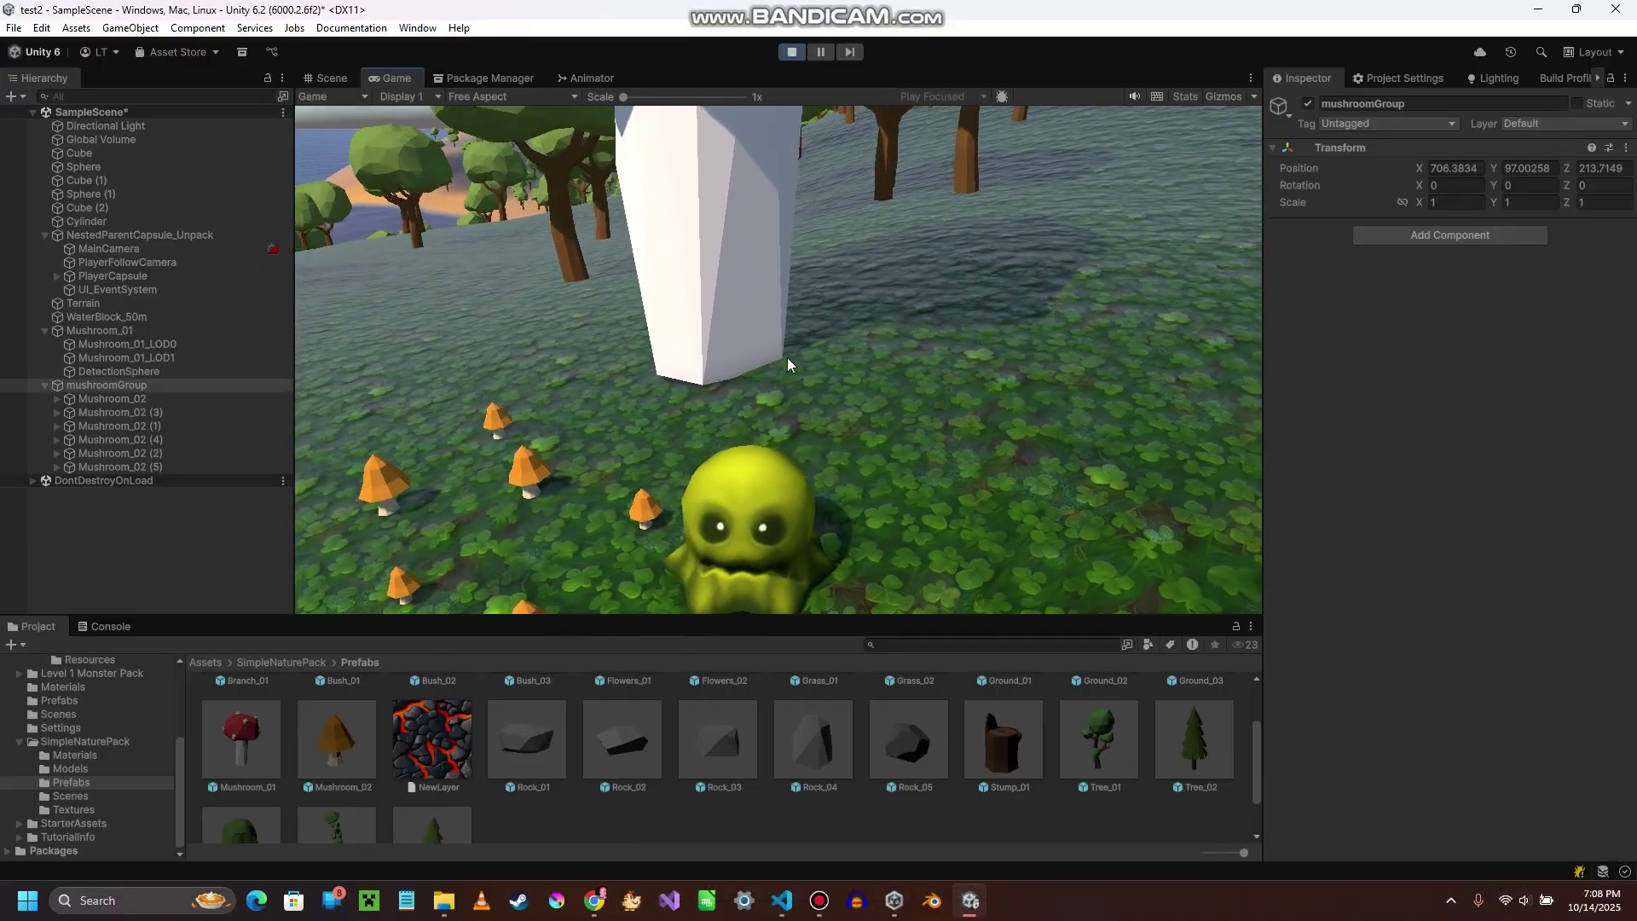
pyautogui.press('w')
pyautogui.press('d')
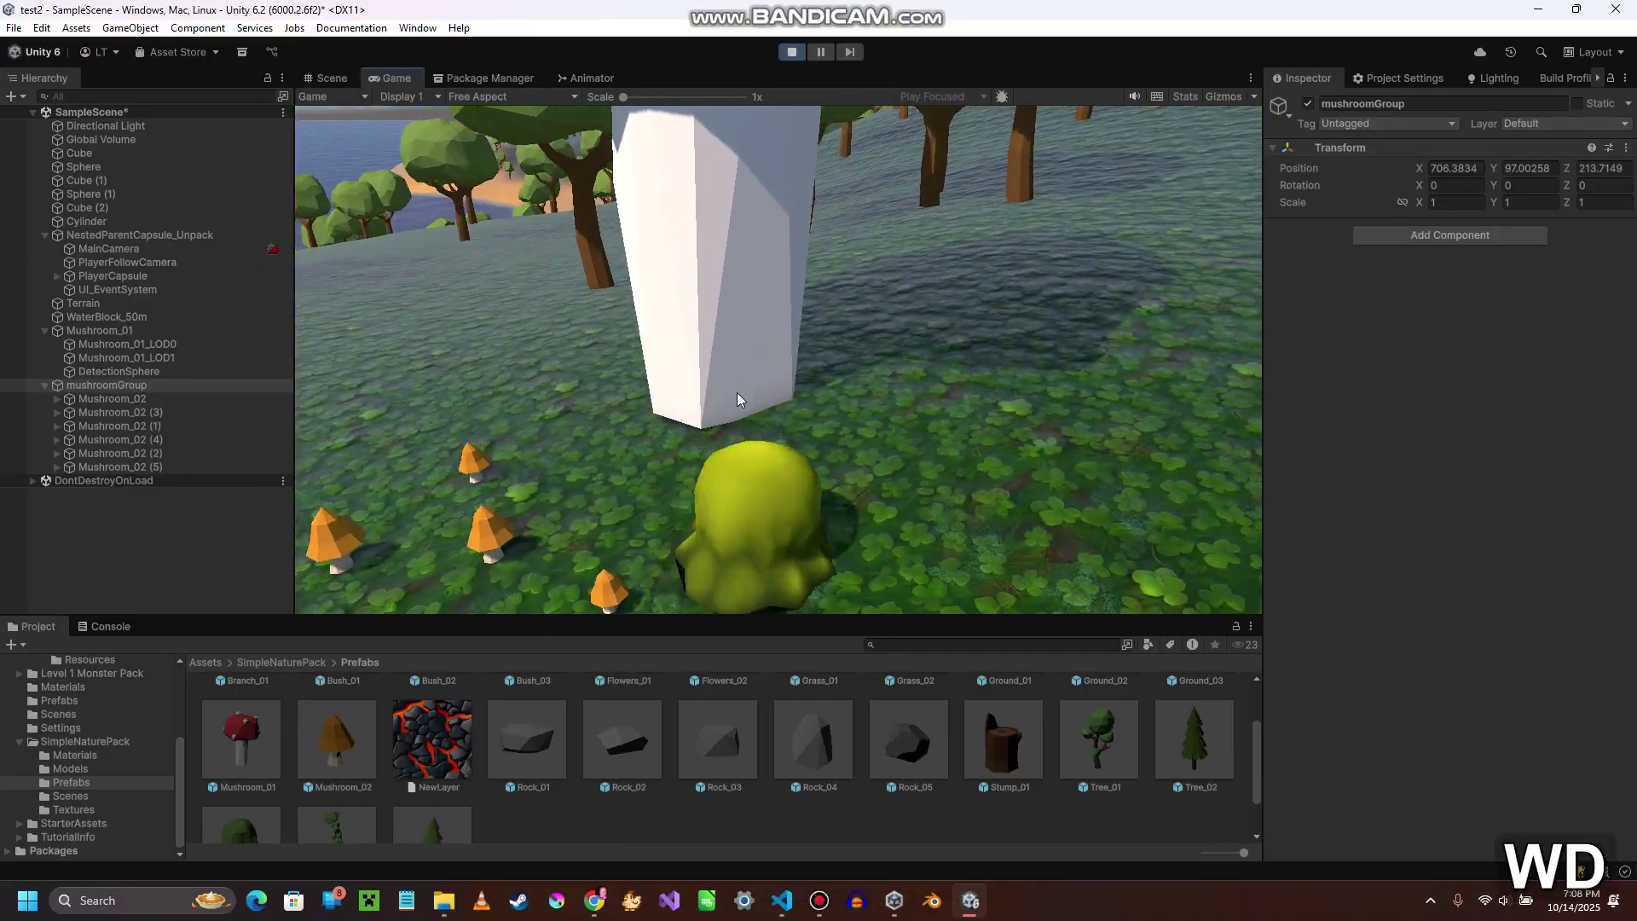
pyautogui.press('w')
pyautogui.press('d')
pyautogui.press('w')
pyautogui.press('d')
pyautogui.press('d')
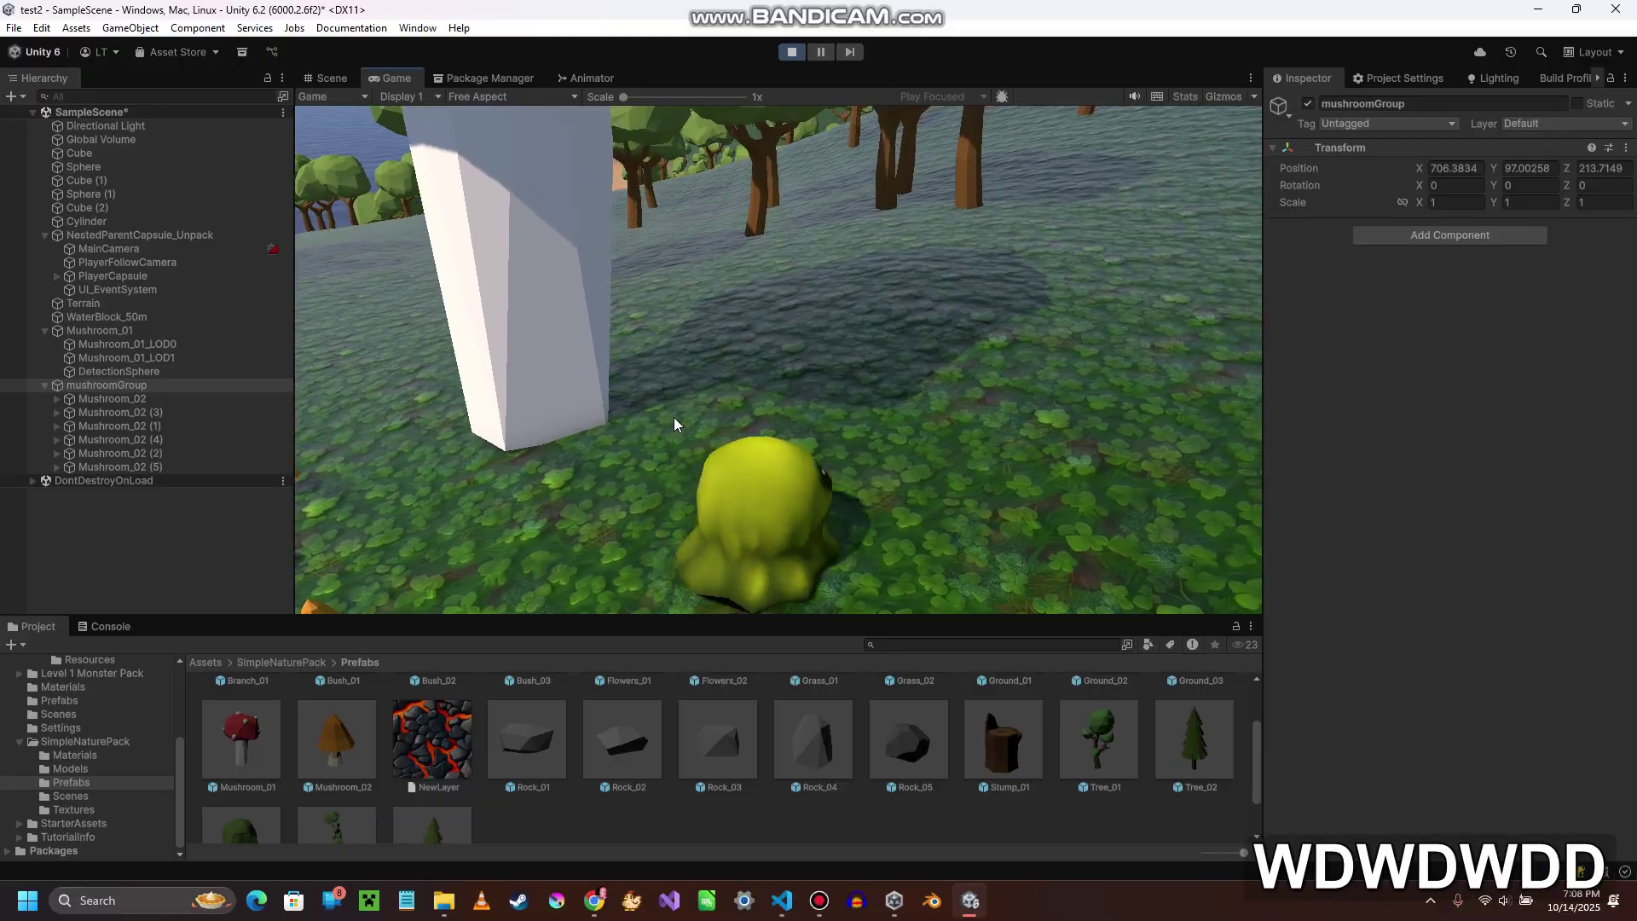
pyautogui.press('w')
pyautogui.press('a')
pyautogui.press('a')
pyautogui.press('s')
pyautogui.press('a')
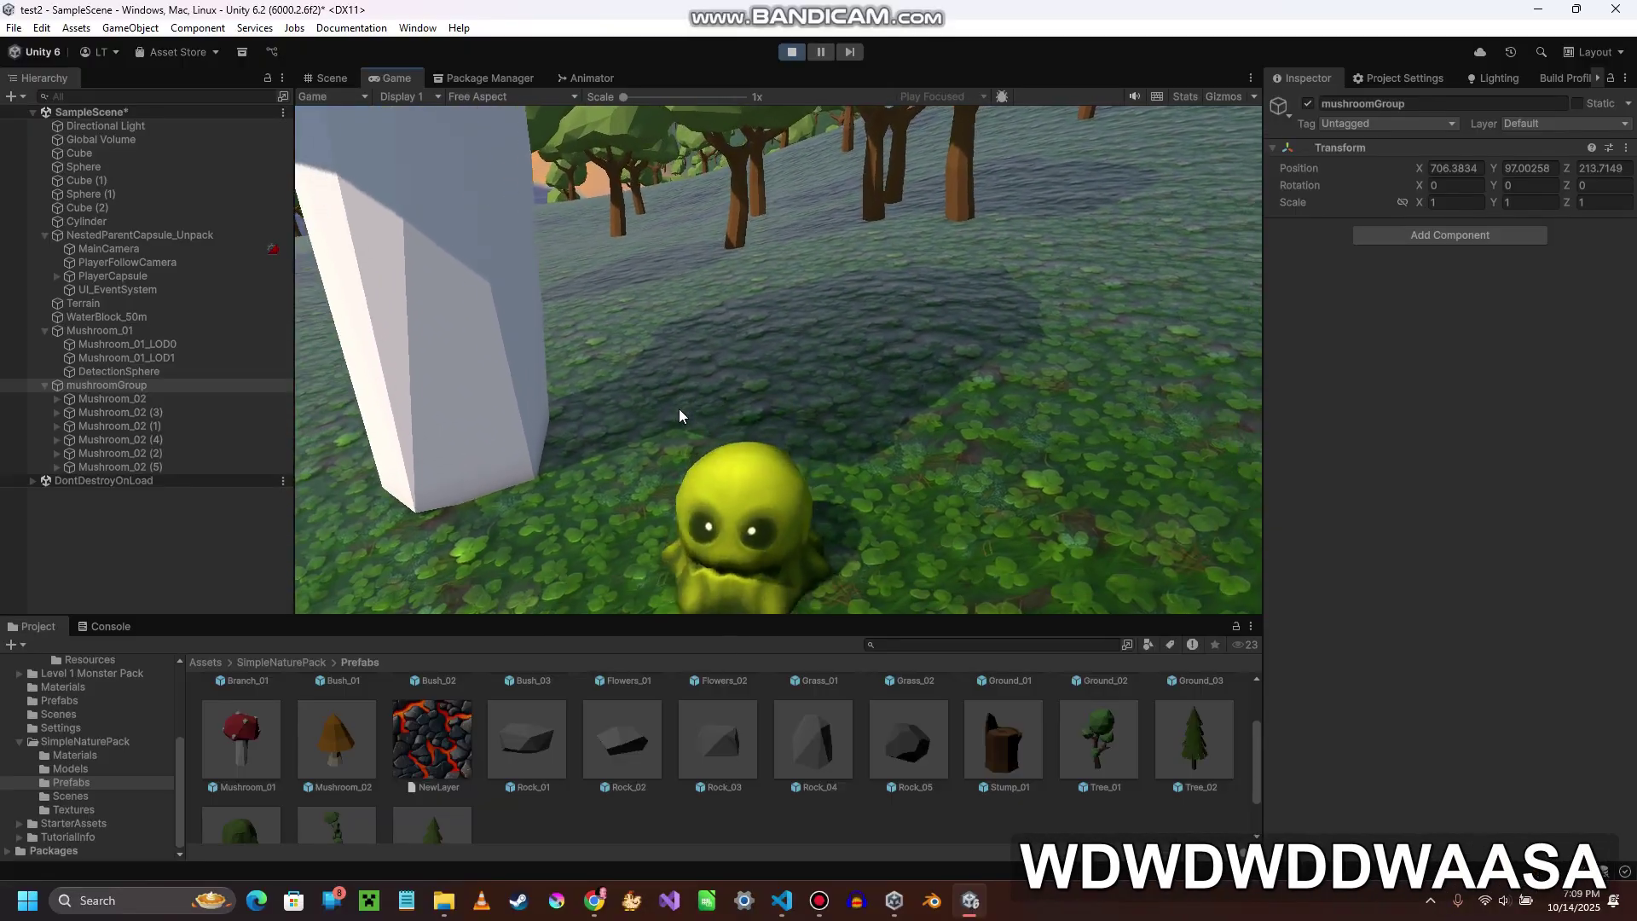
pyautogui.press('s')
pyautogui.press('a')
pyautogui.press('w')
pyautogui.press('a')
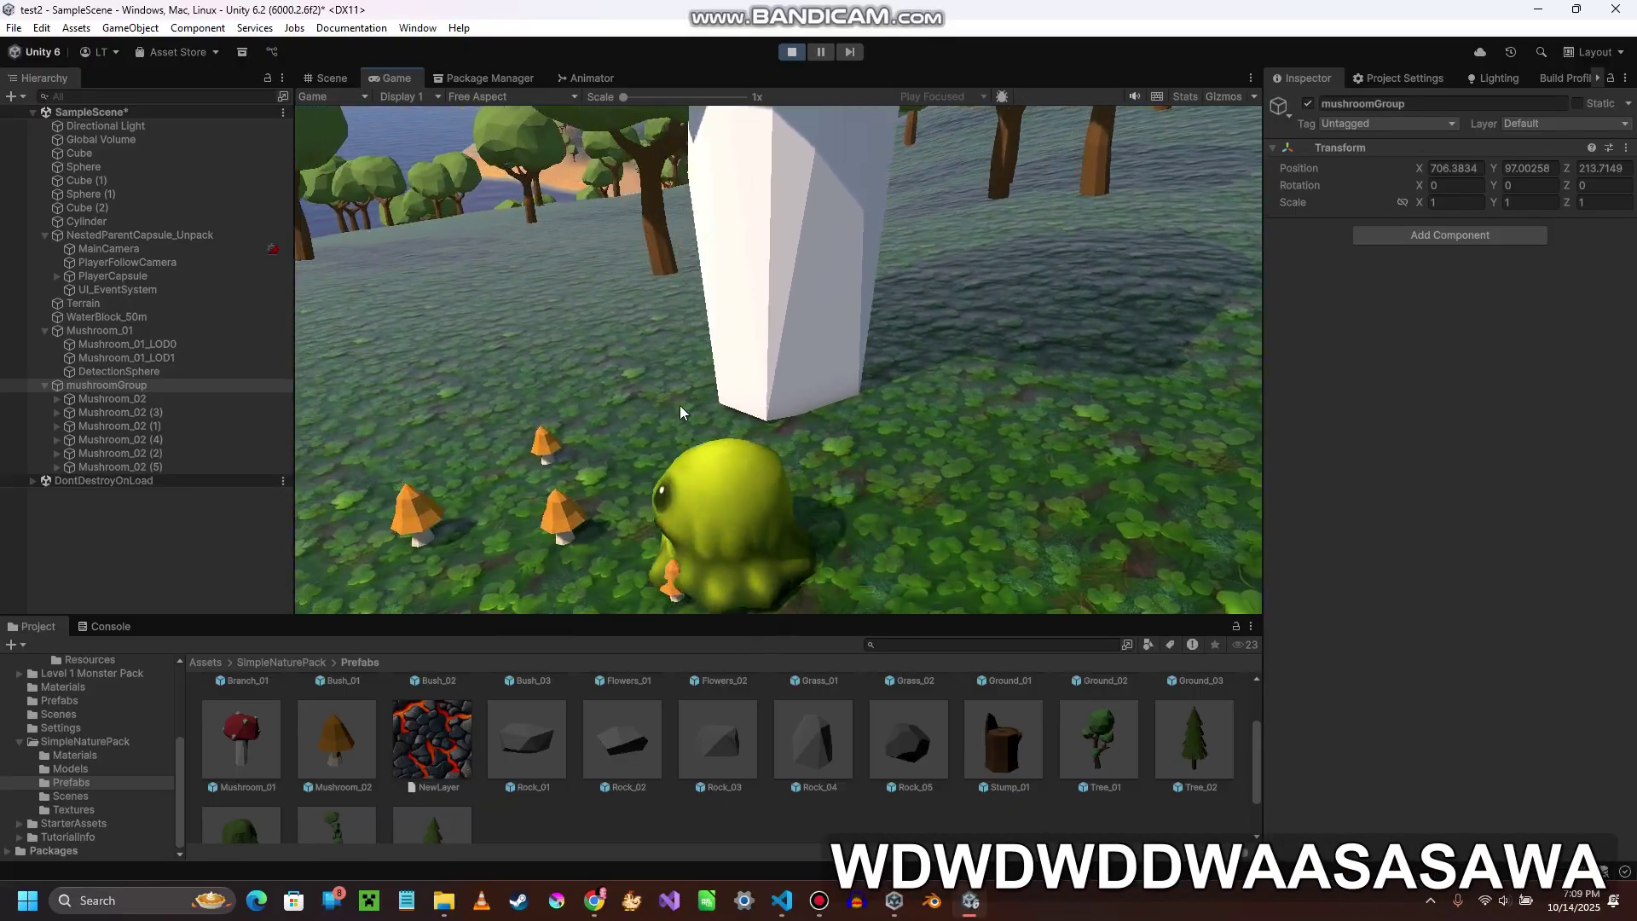
pyautogui.press('w')
pyautogui.press('d')
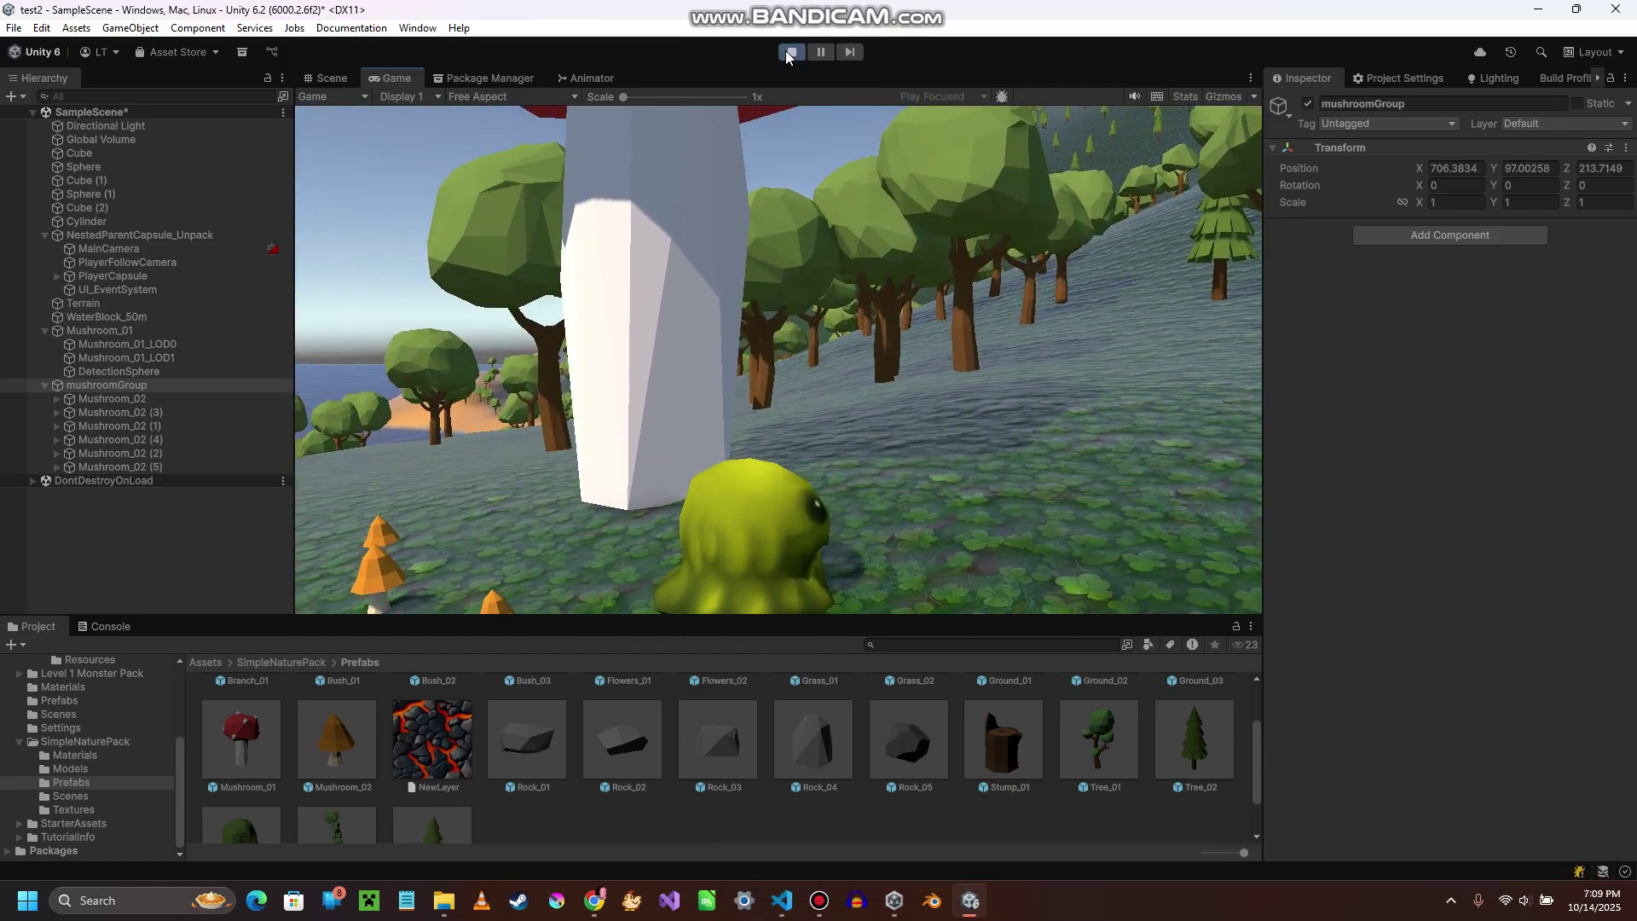
pyautogui.click(791, 52)
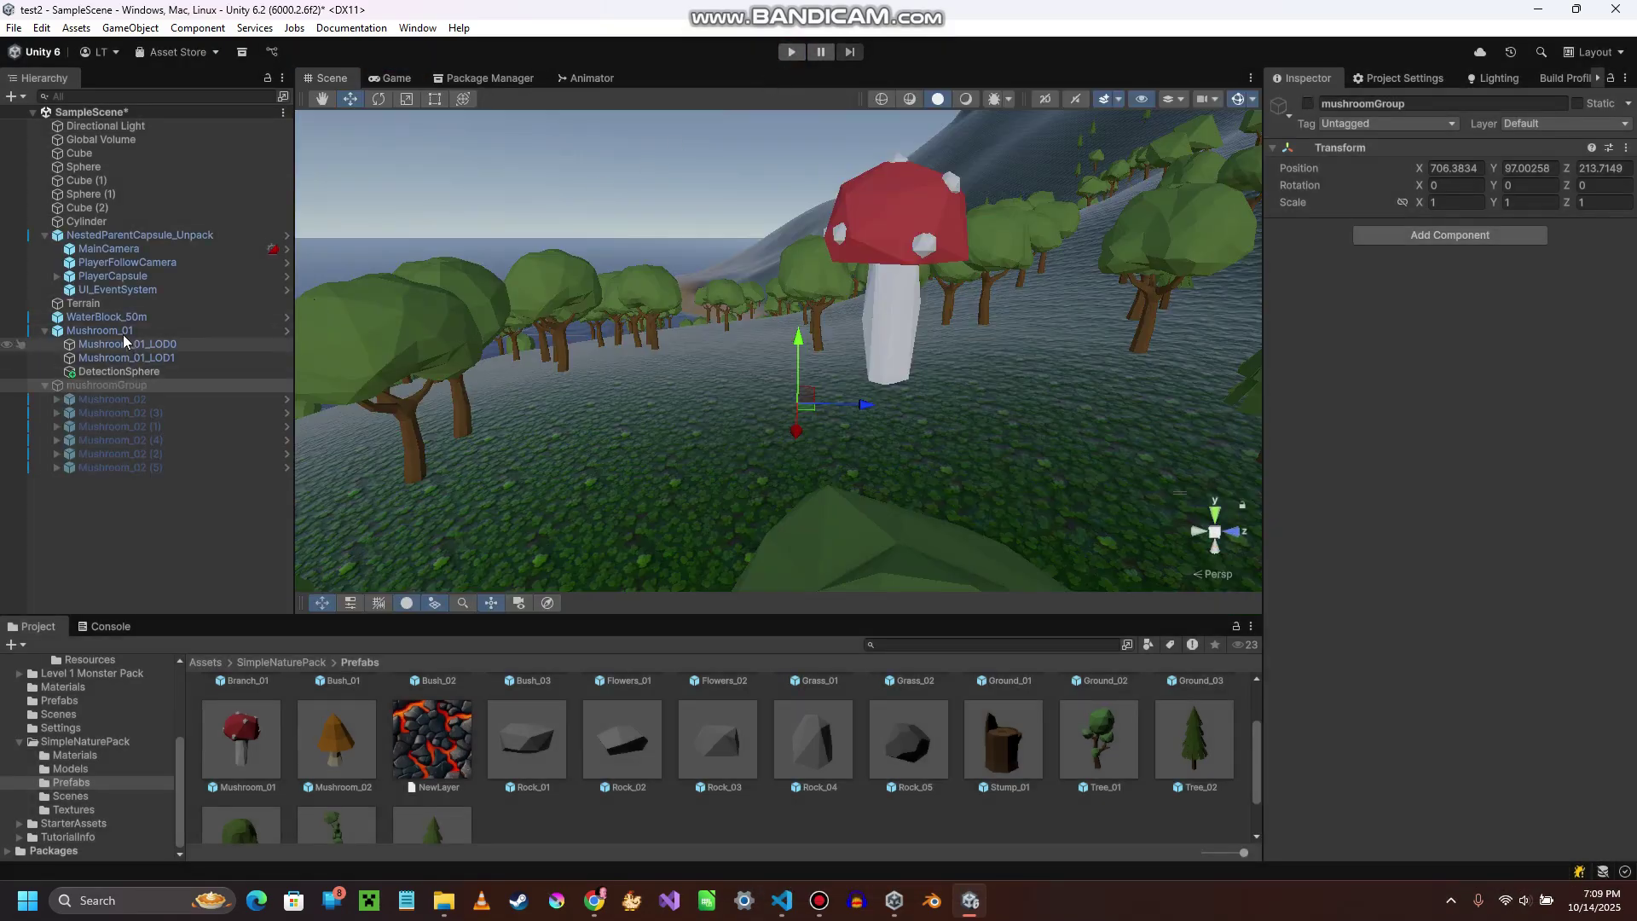
# - Remove the Box Collider component from the giant mushroom's Mushroom_01_LOD0 child
pyautogui.click(107, 332)
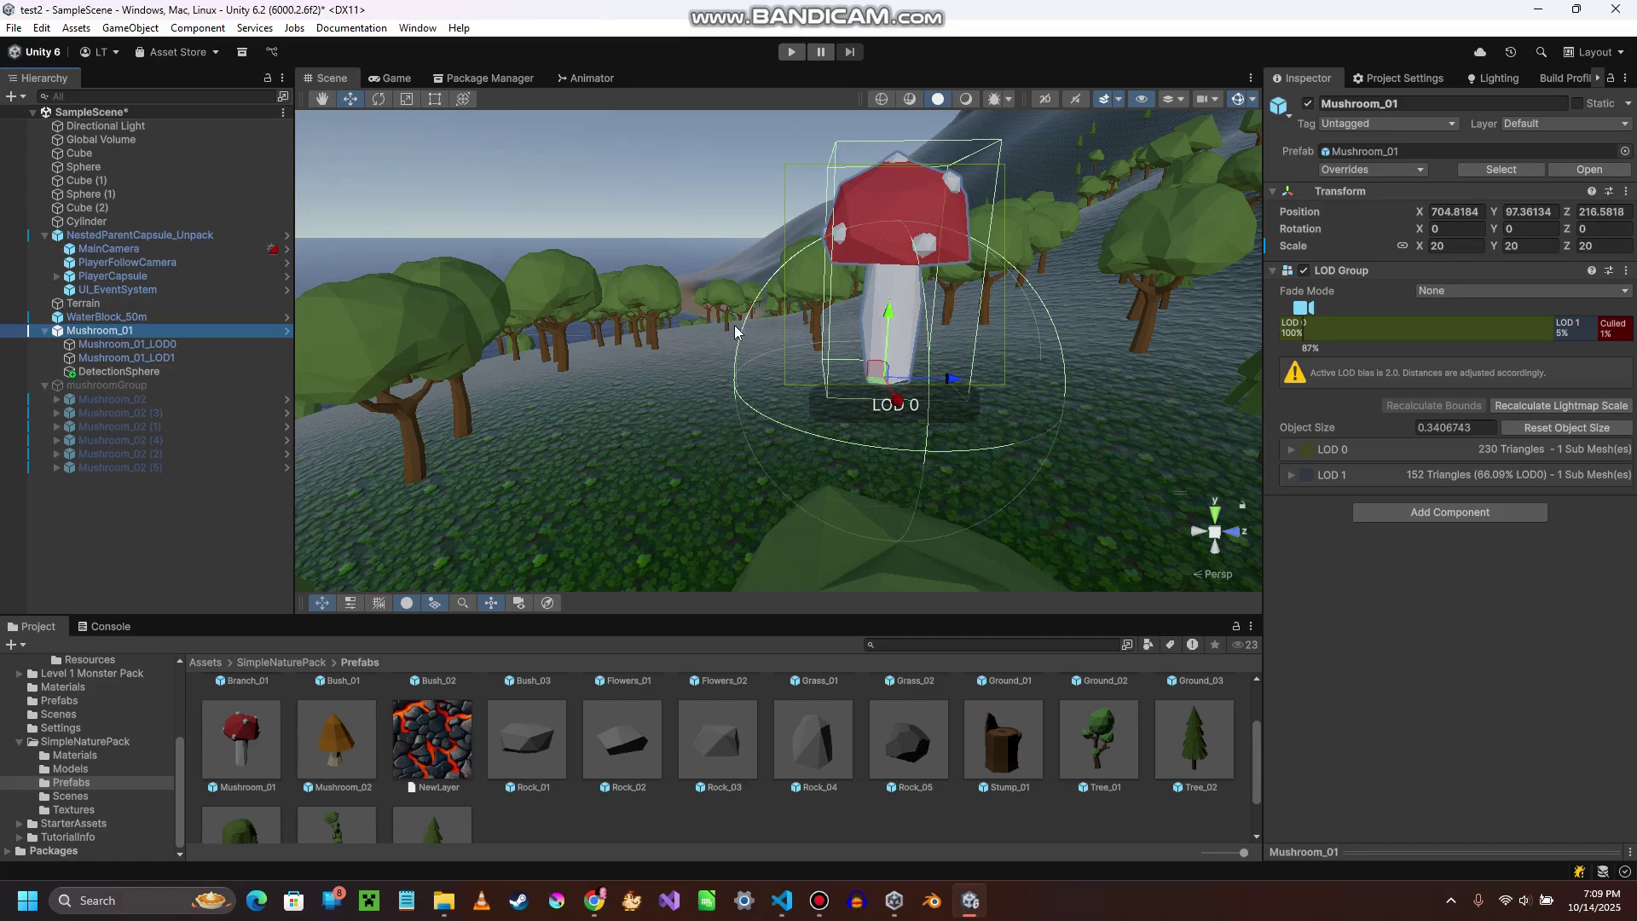
pyautogui.click(113, 345)
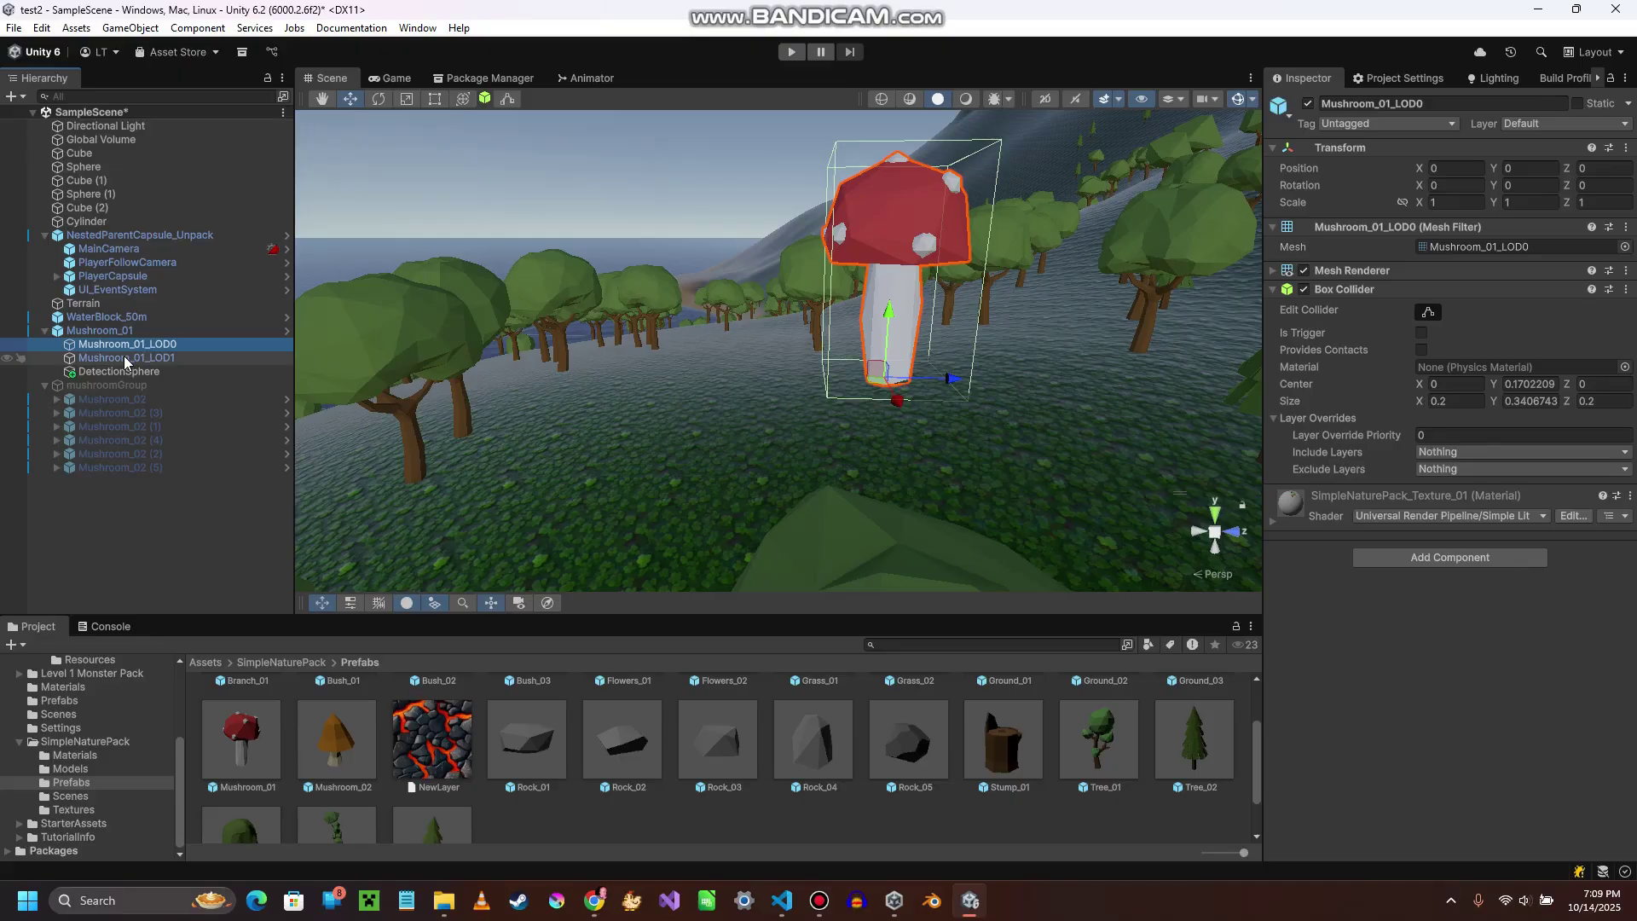
pyautogui.click(111, 361)
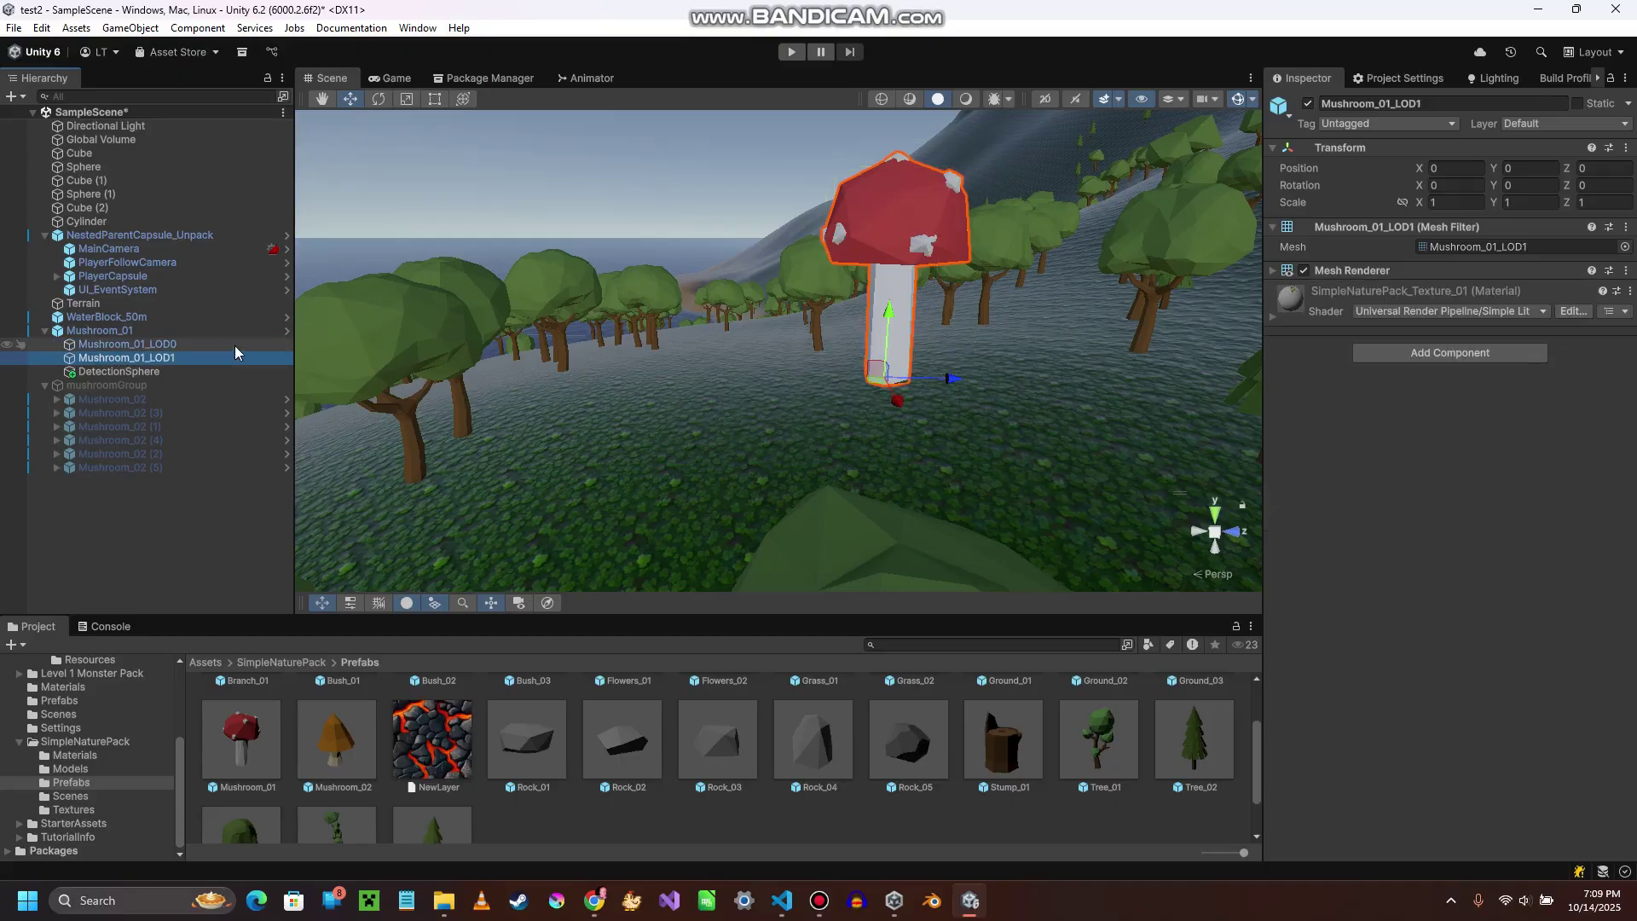
pyautogui.click(110, 347)
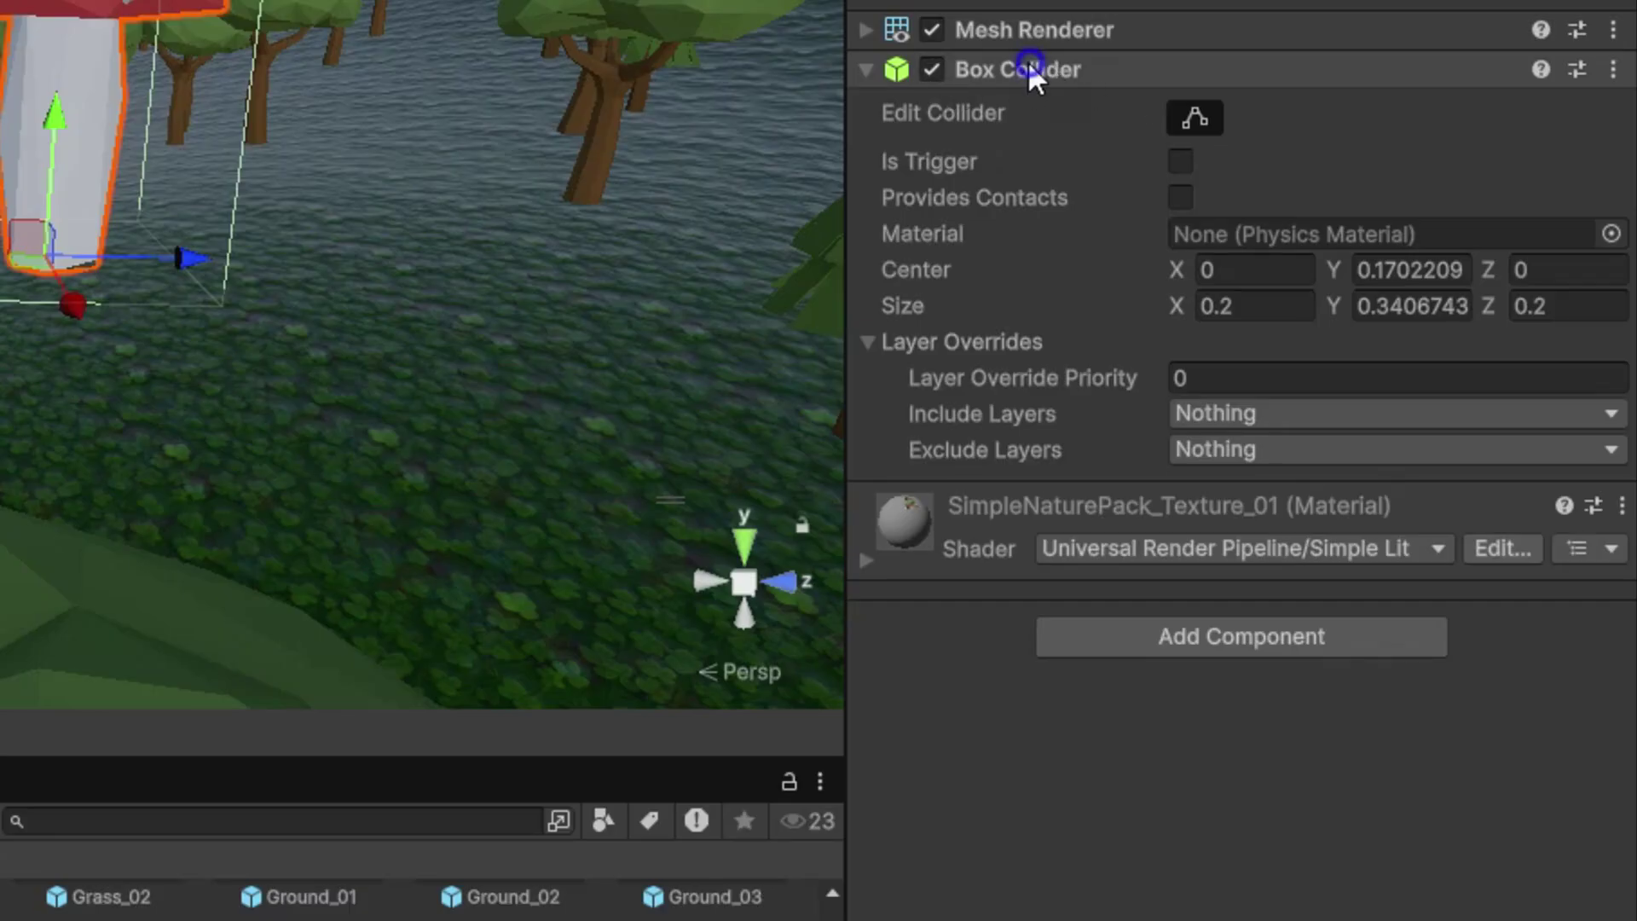
pyautogui.rightClick(1028, 65)
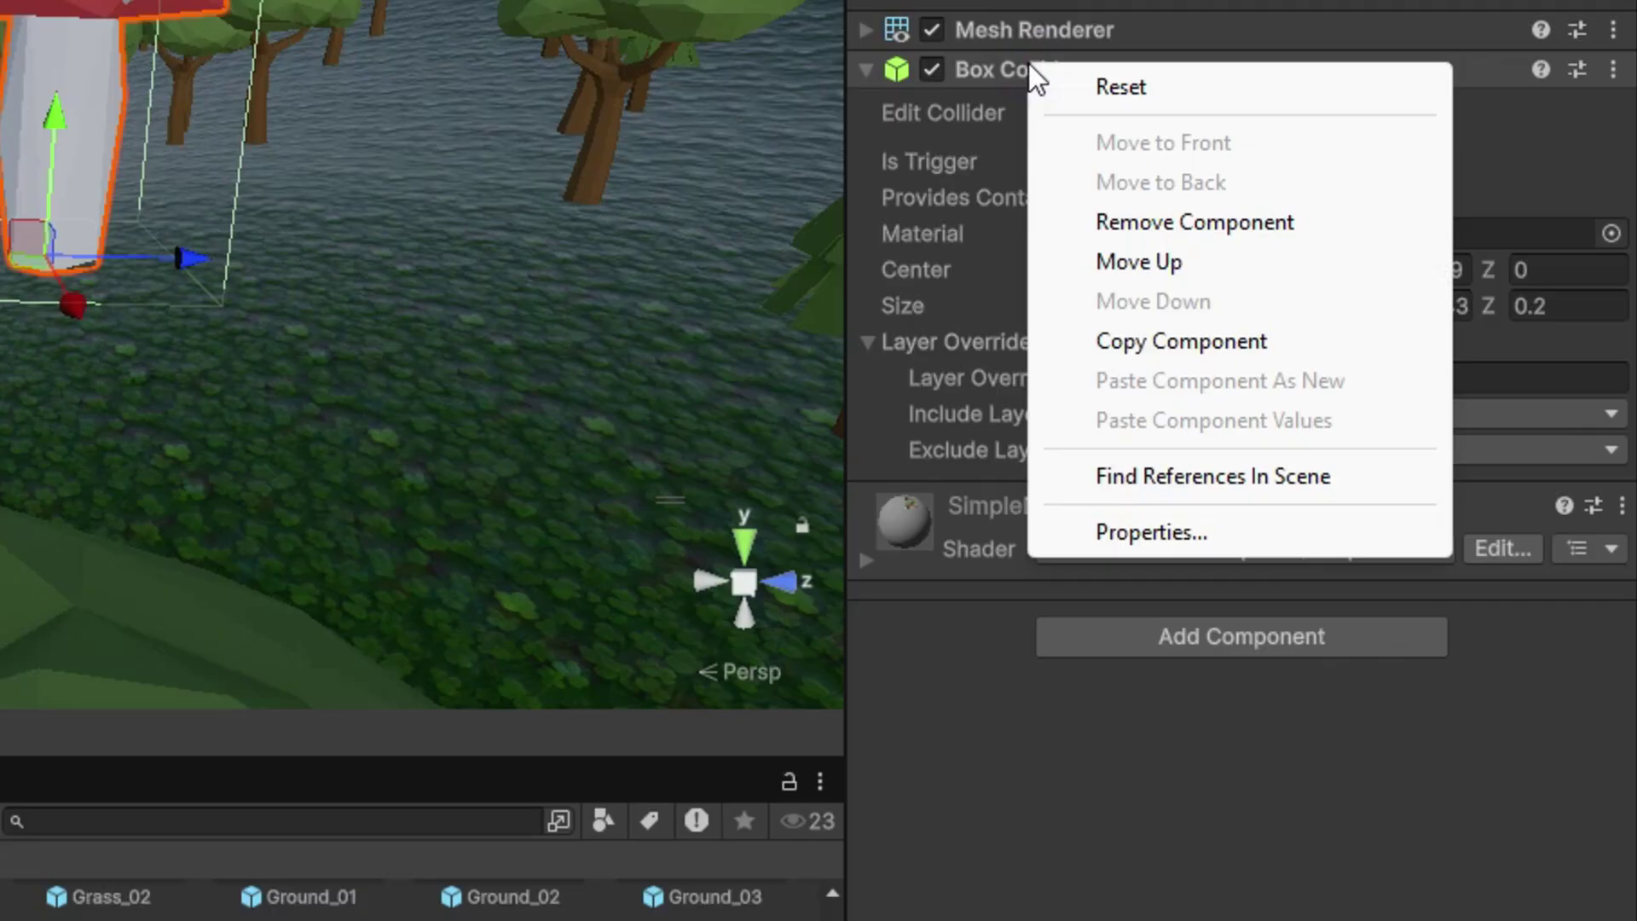
pyautogui.click(1200, 224)
# - Add a Mesh Collider component to Mushroom_01_LOD0
pyautogui.click(1228, 247)
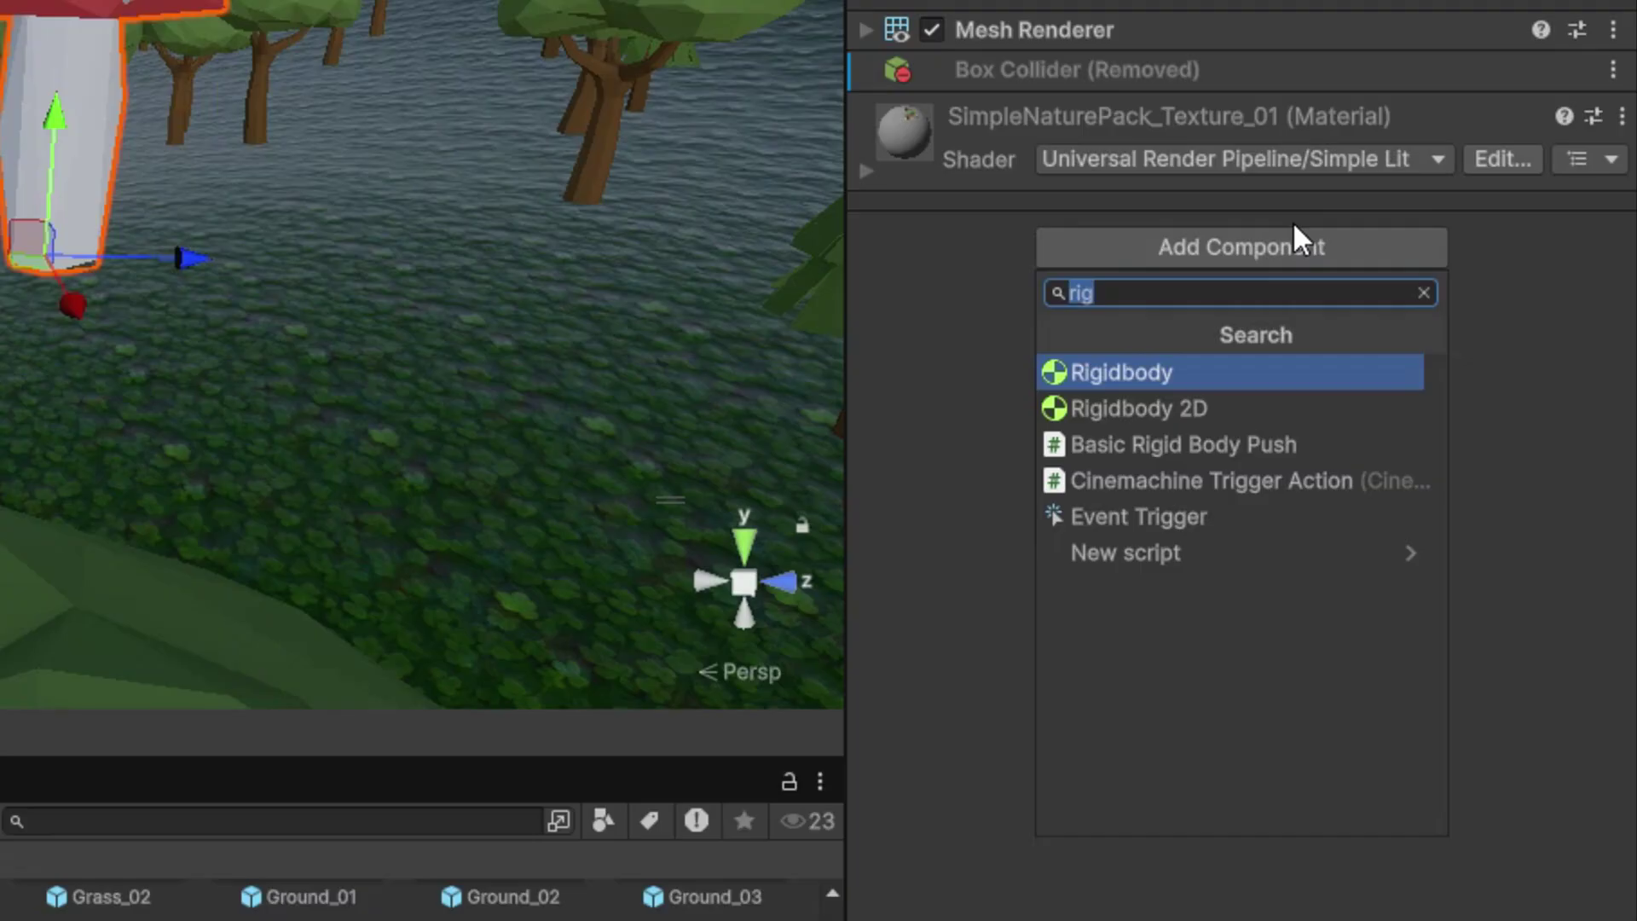
pyautogui.write('colli')
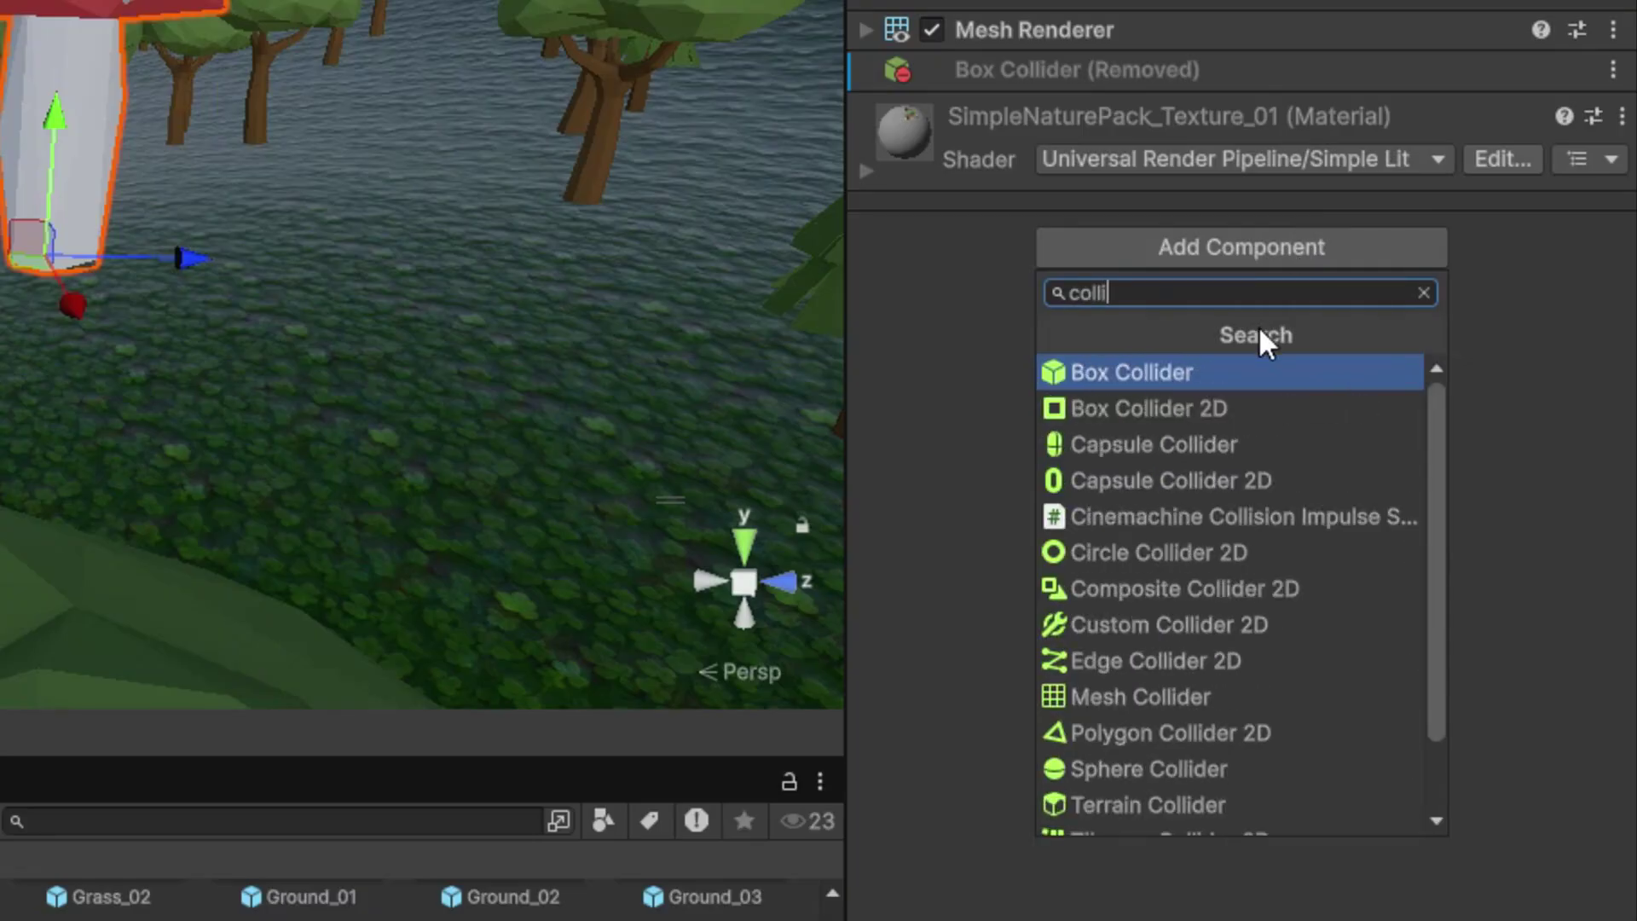
pyautogui.write('d')
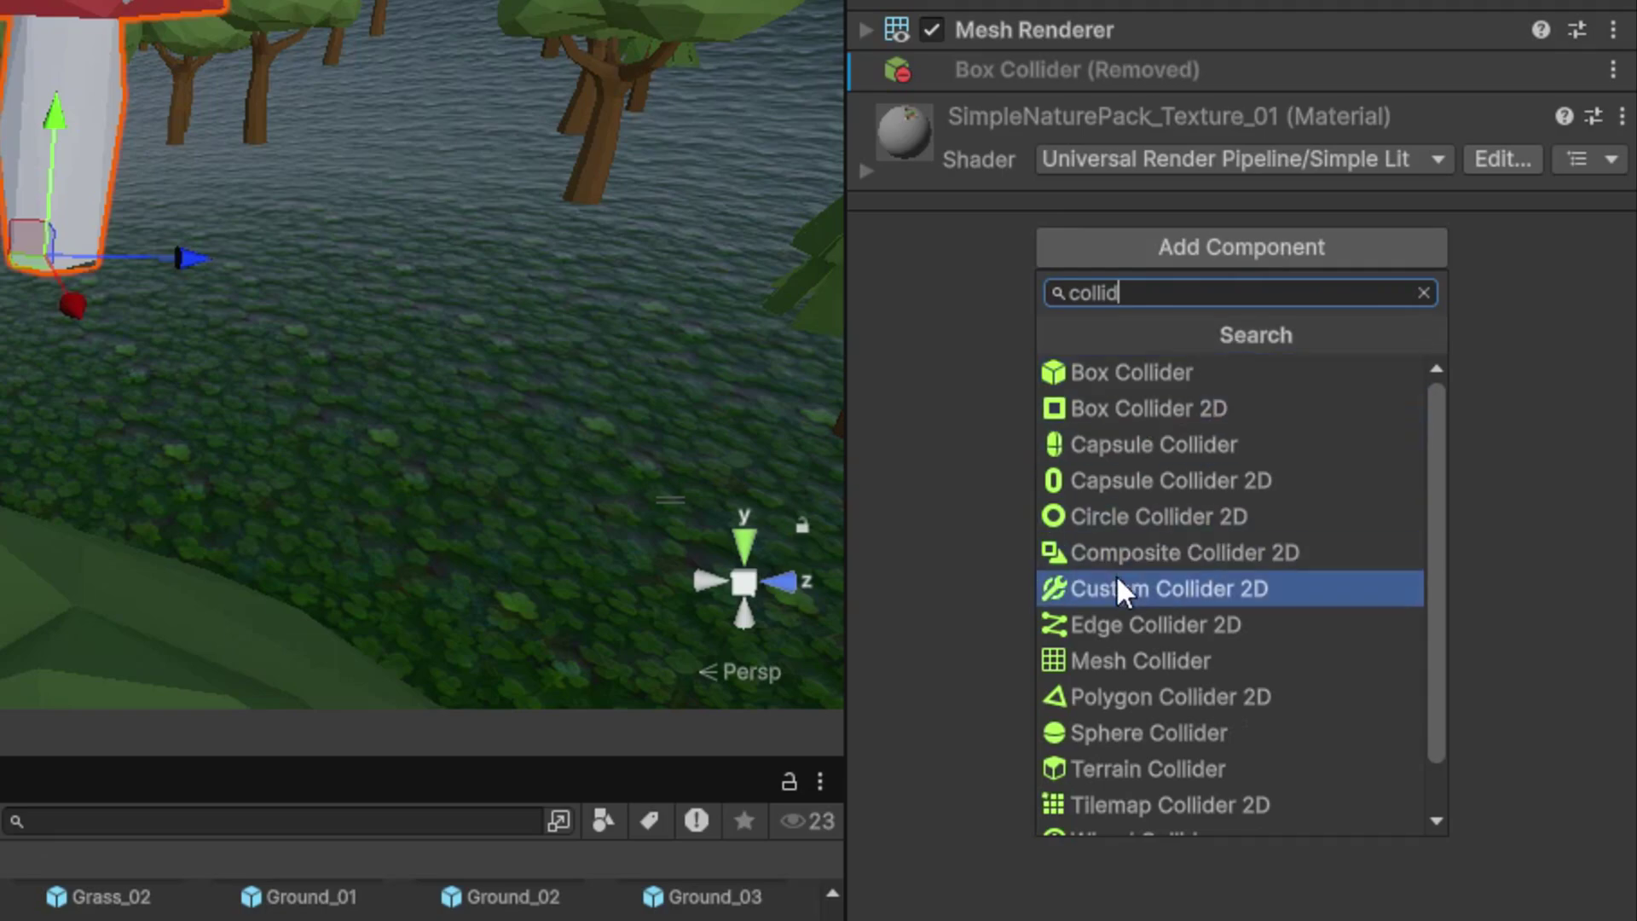
pyautogui.click(1113, 660)
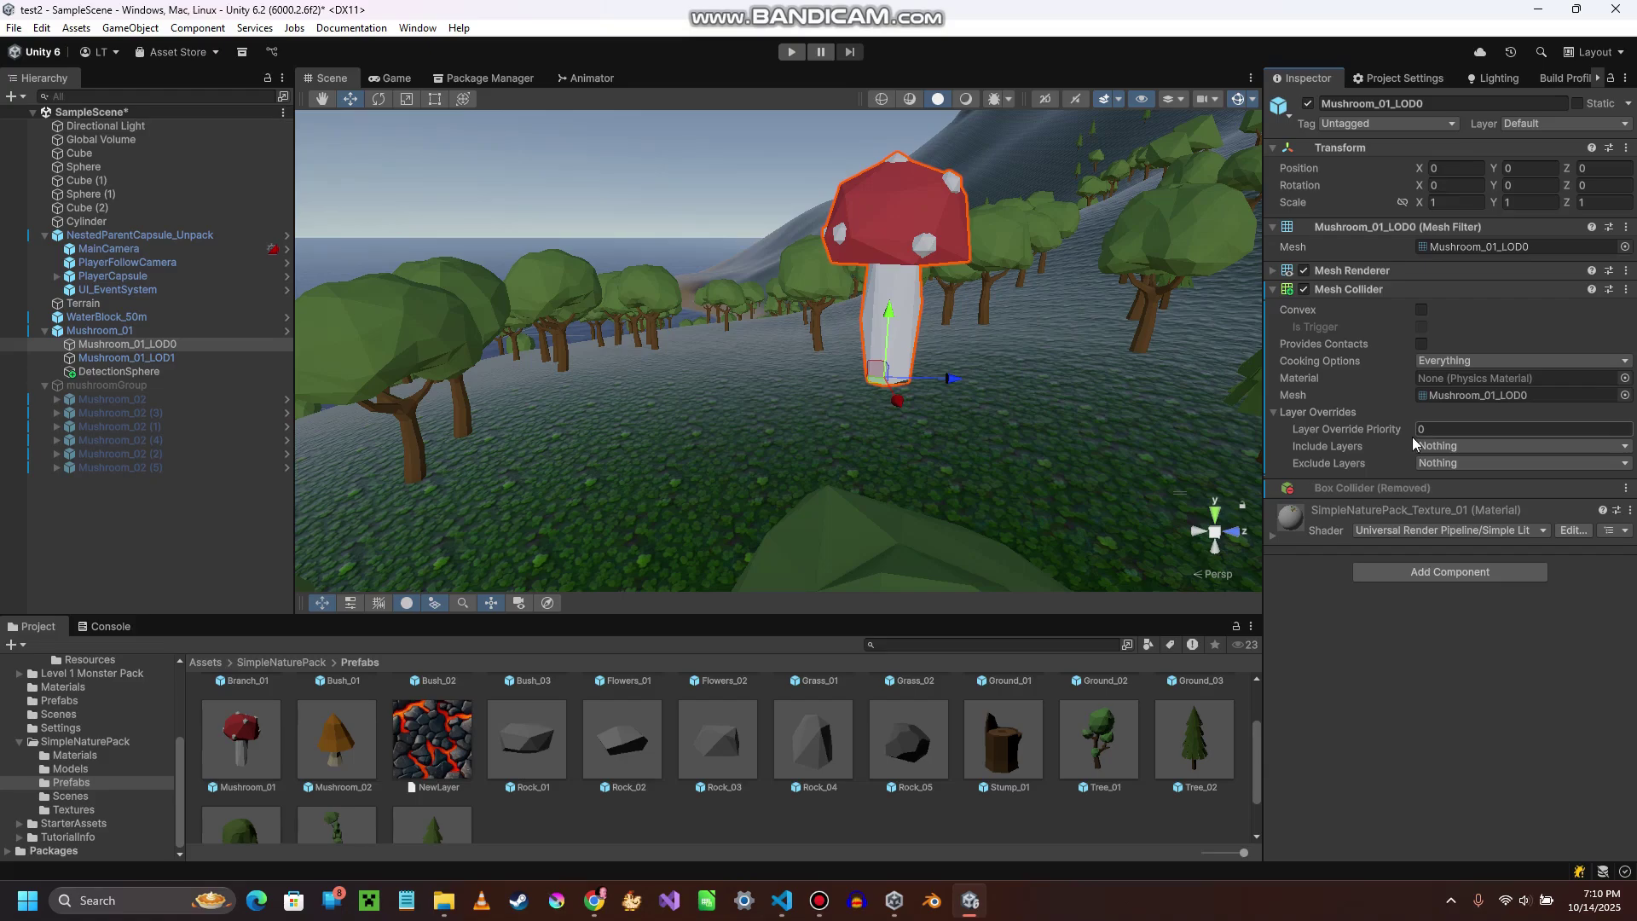
# - Play-test the scene and walk the character through the trigger sphere up to the giant mushroom's stem
pyautogui.click(790, 52)
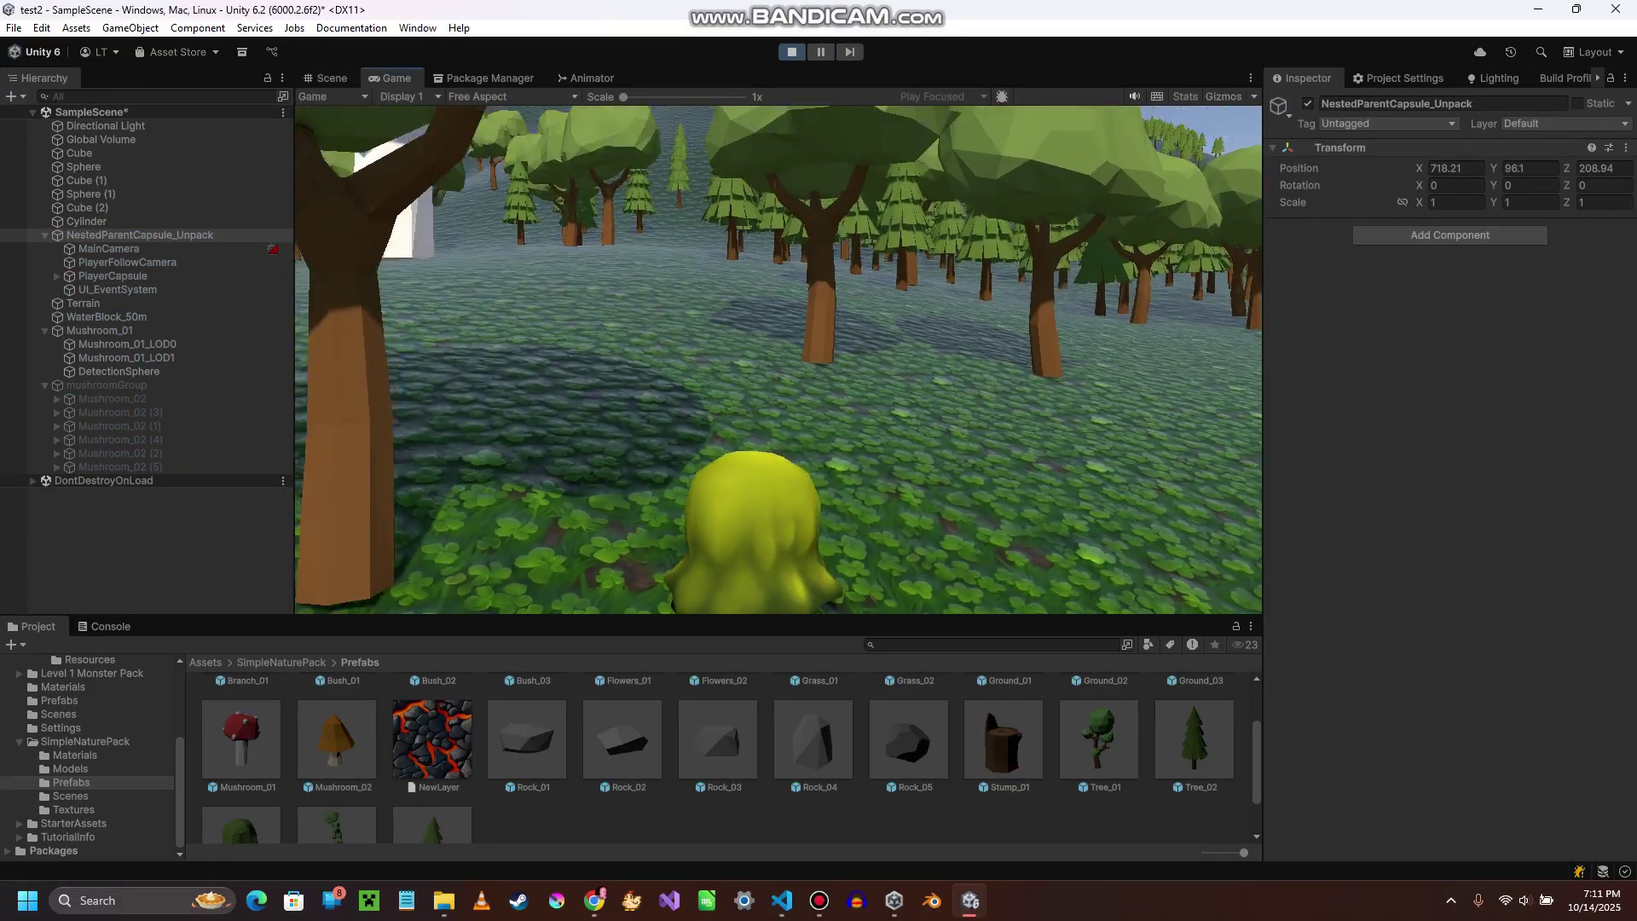
pyautogui.press('w')
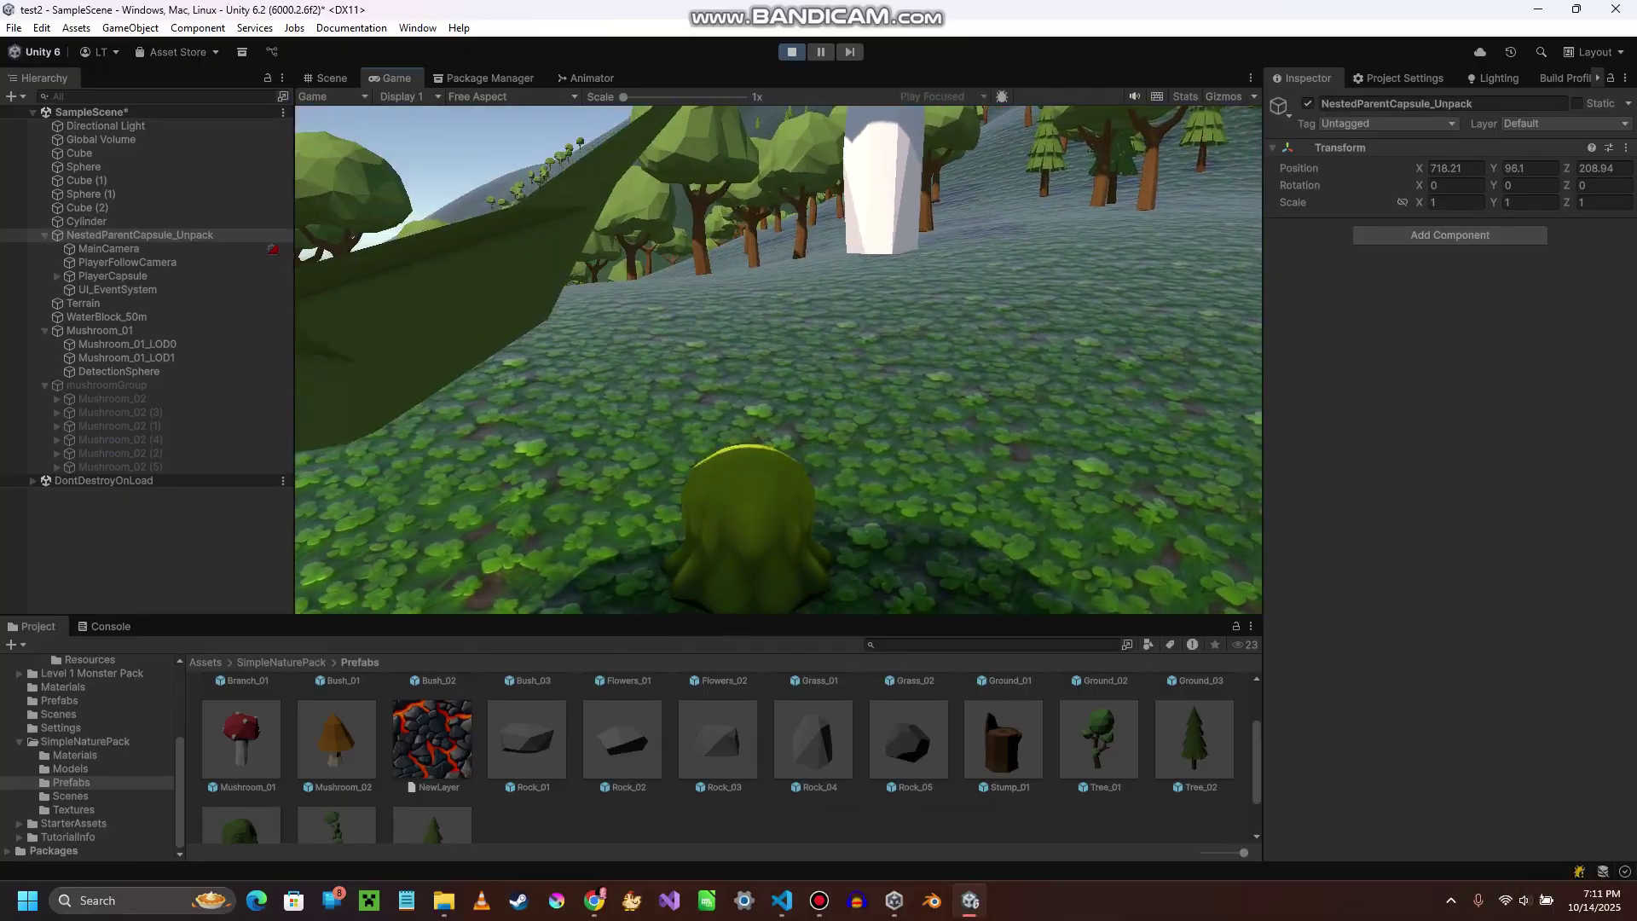
pyautogui.press('w')
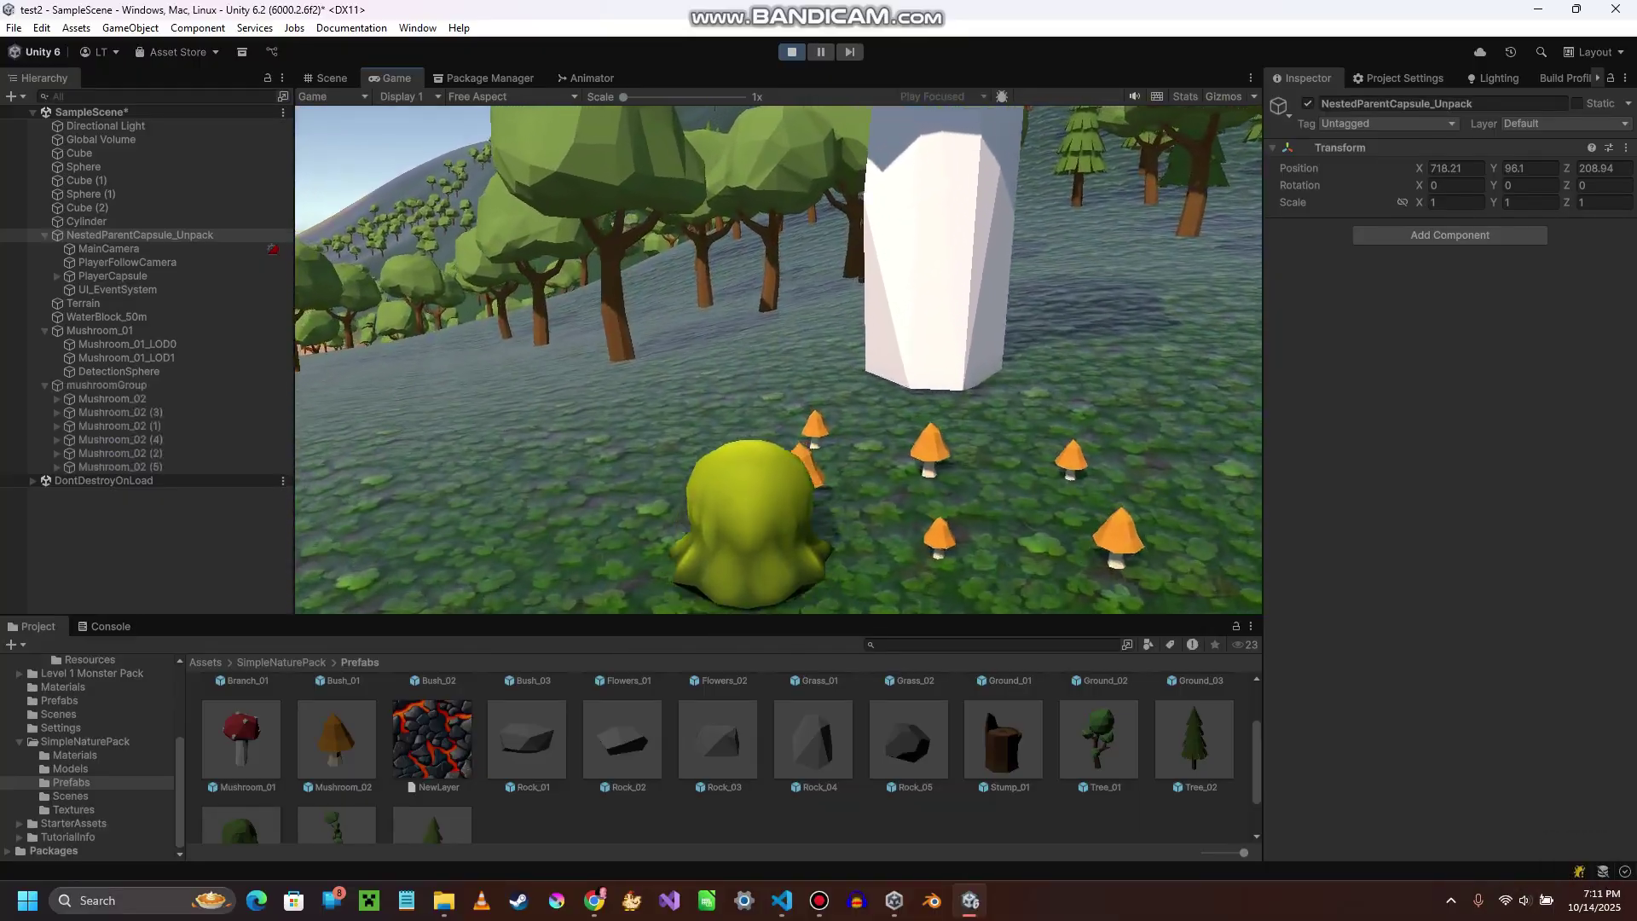
pyautogui.press('a')
pyautogui.press('w')
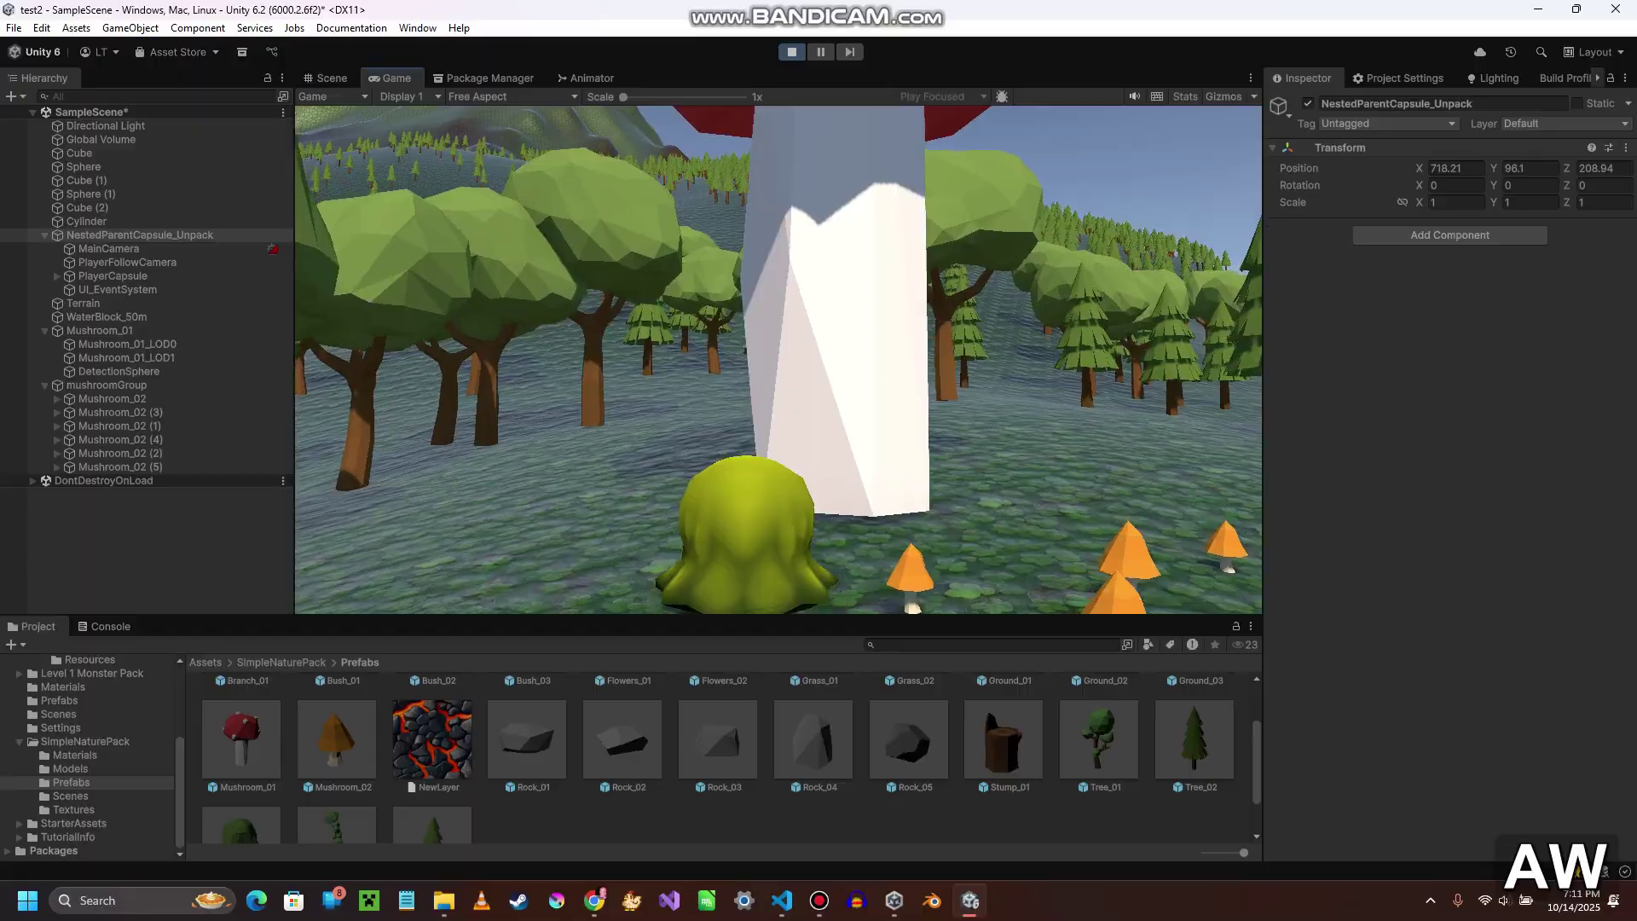
# - Walk the character against and around the giant mushroom's stem to check its mesh collider, and stop the play test
pyautogui.press('d')
pyautogui.press('w')
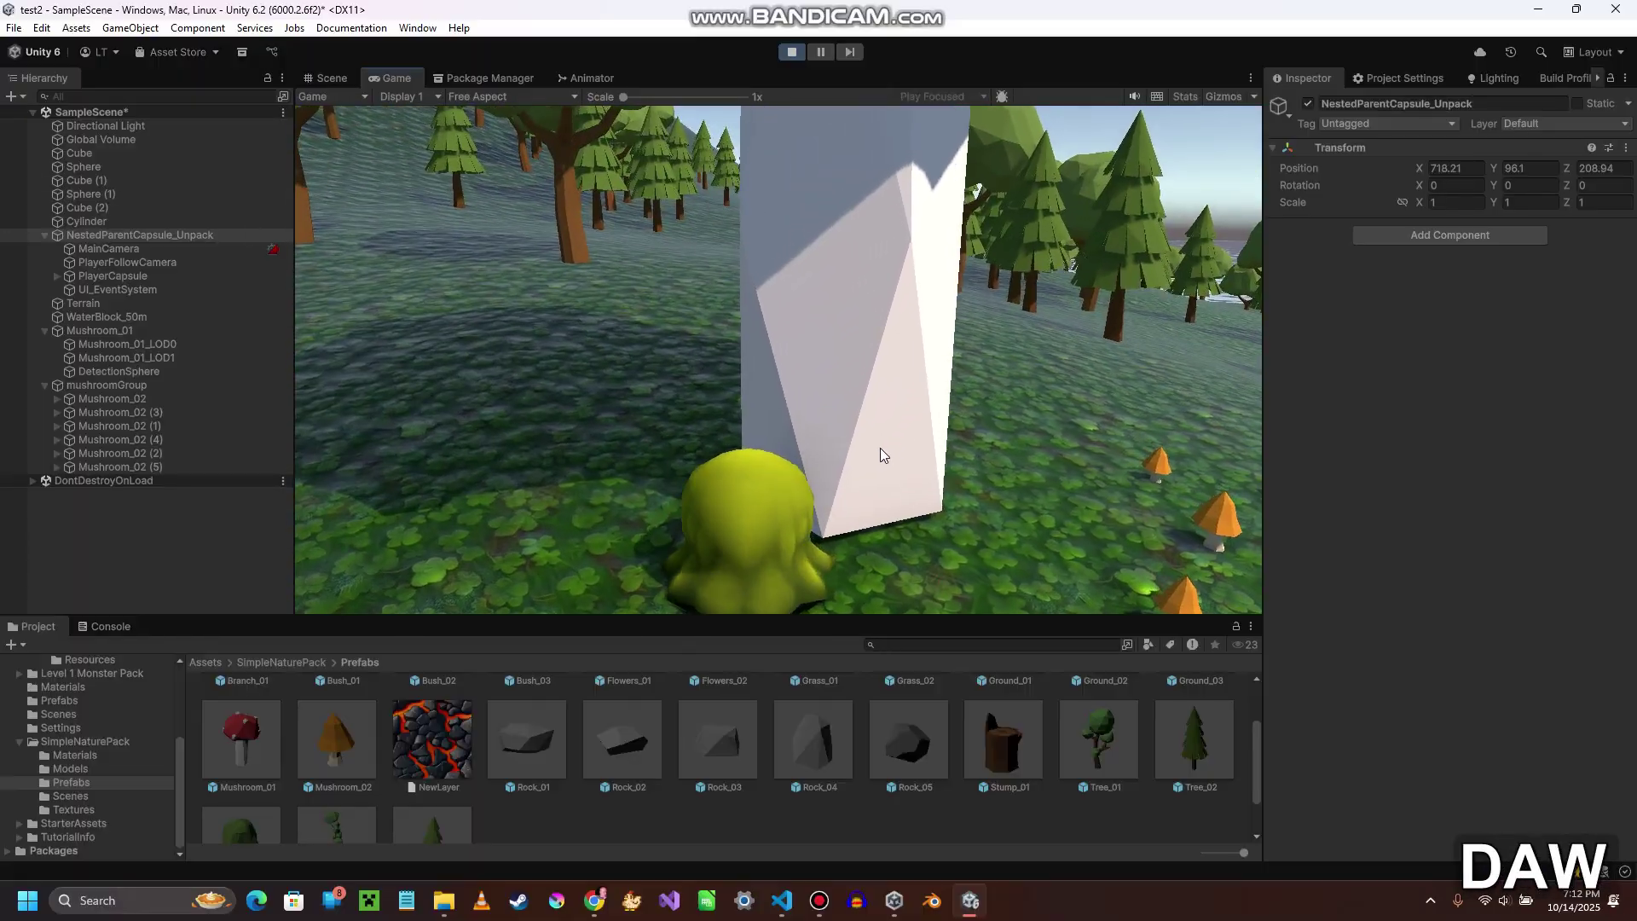
pyautogui.press('a')
pyautogui.press('a')
pyautogui.press('d')
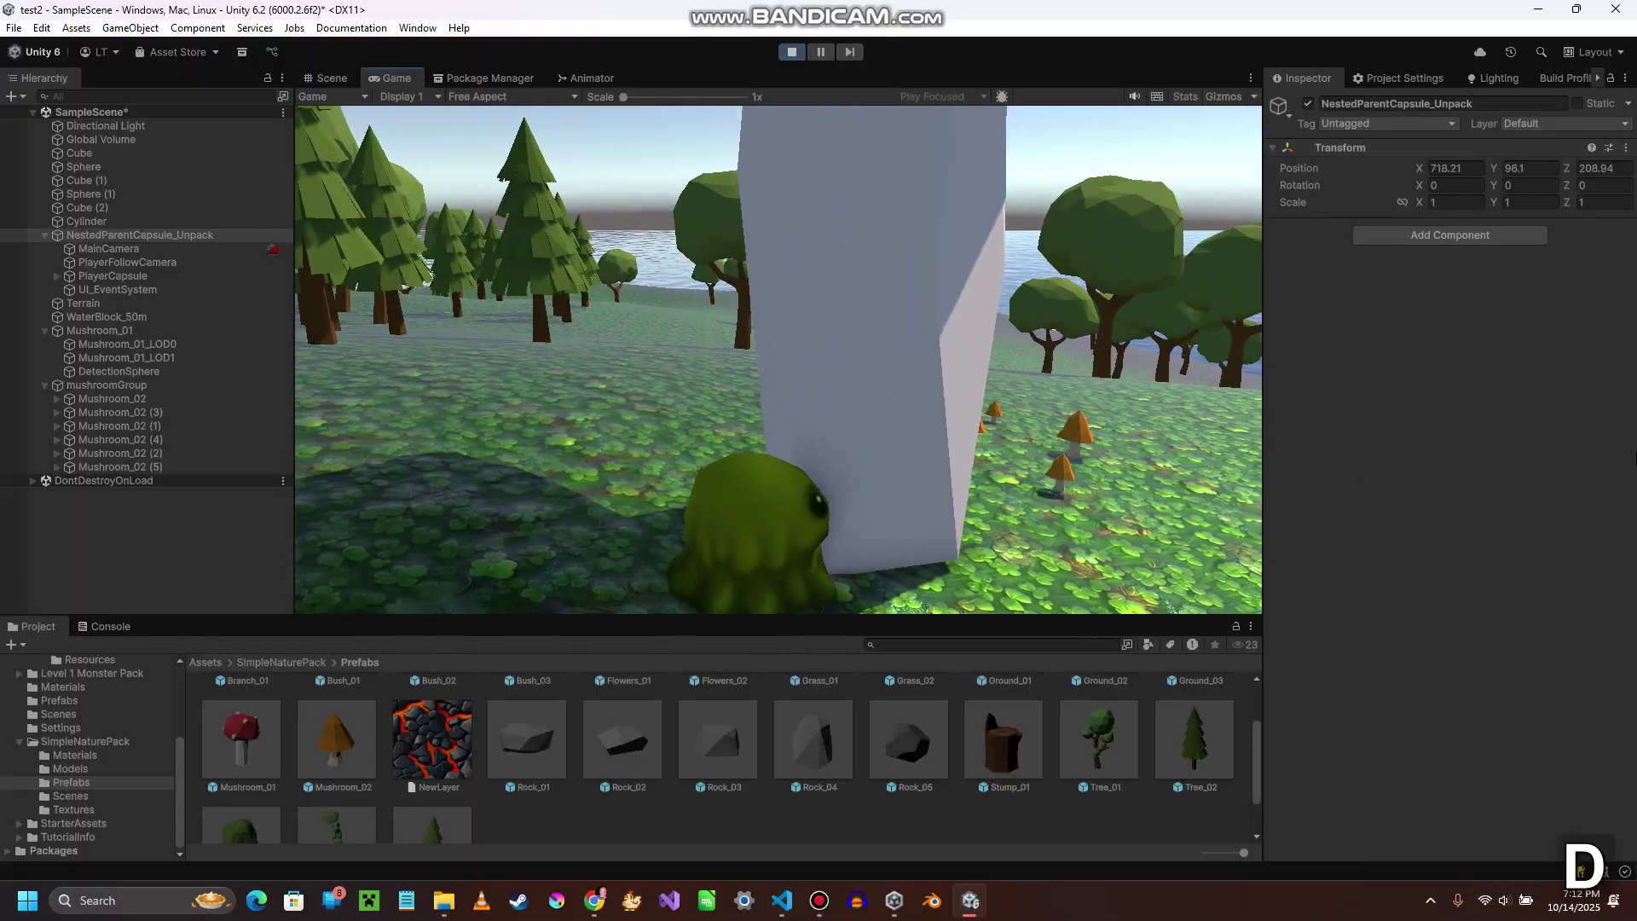
pyautogui.press('w')
pyautogui.press('d')
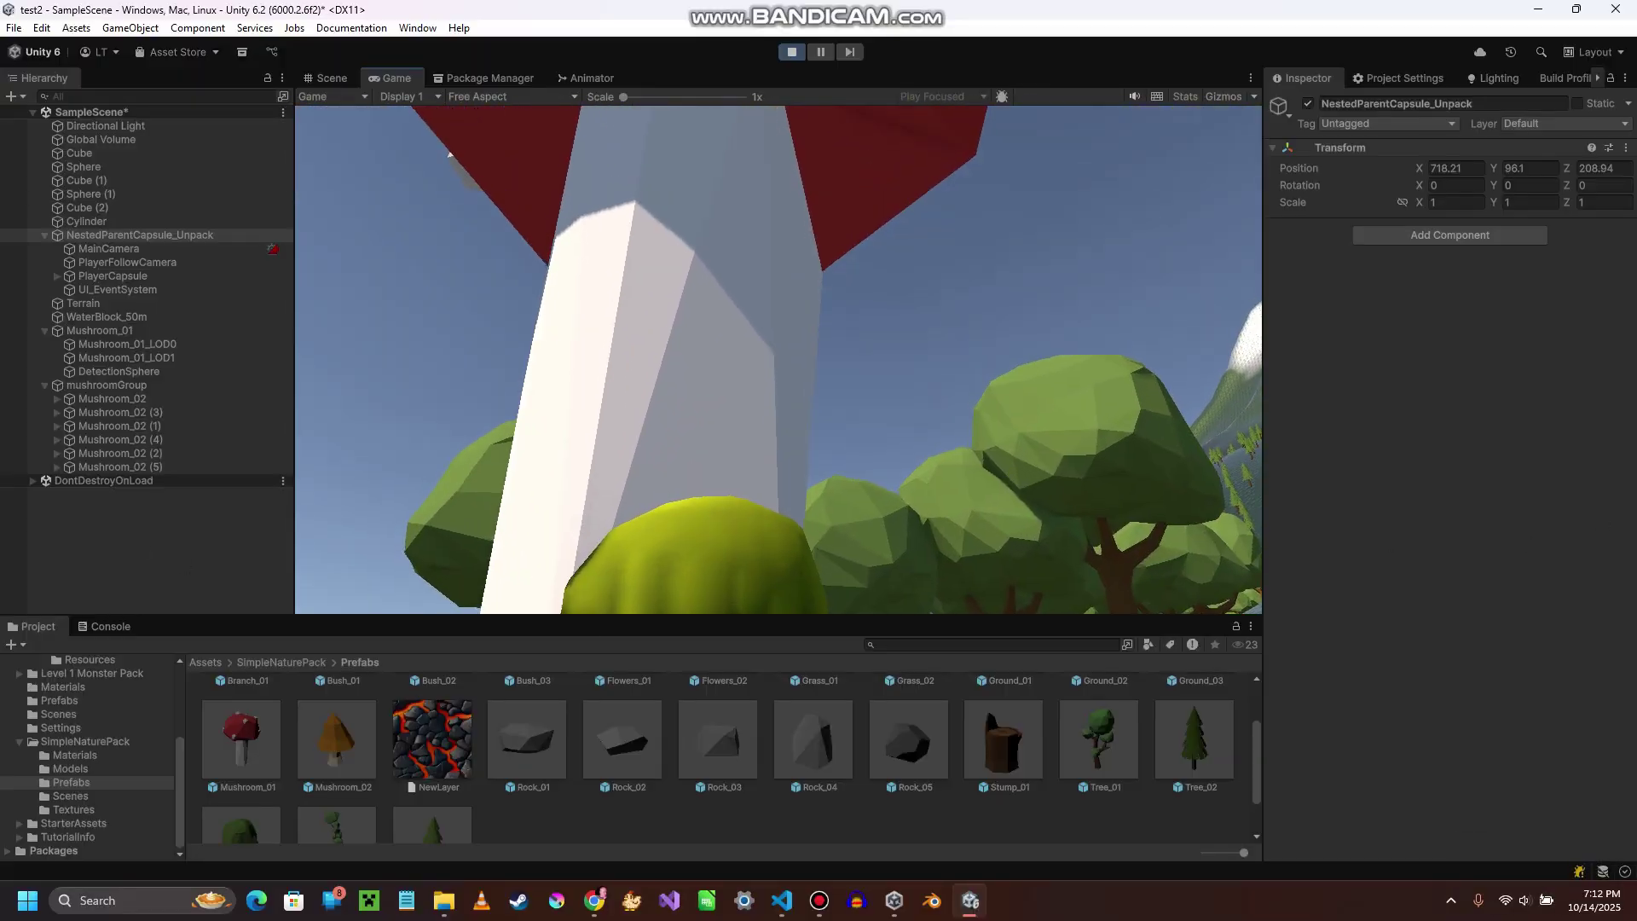
pyautogui.press('s')
pyautogui.press('a')
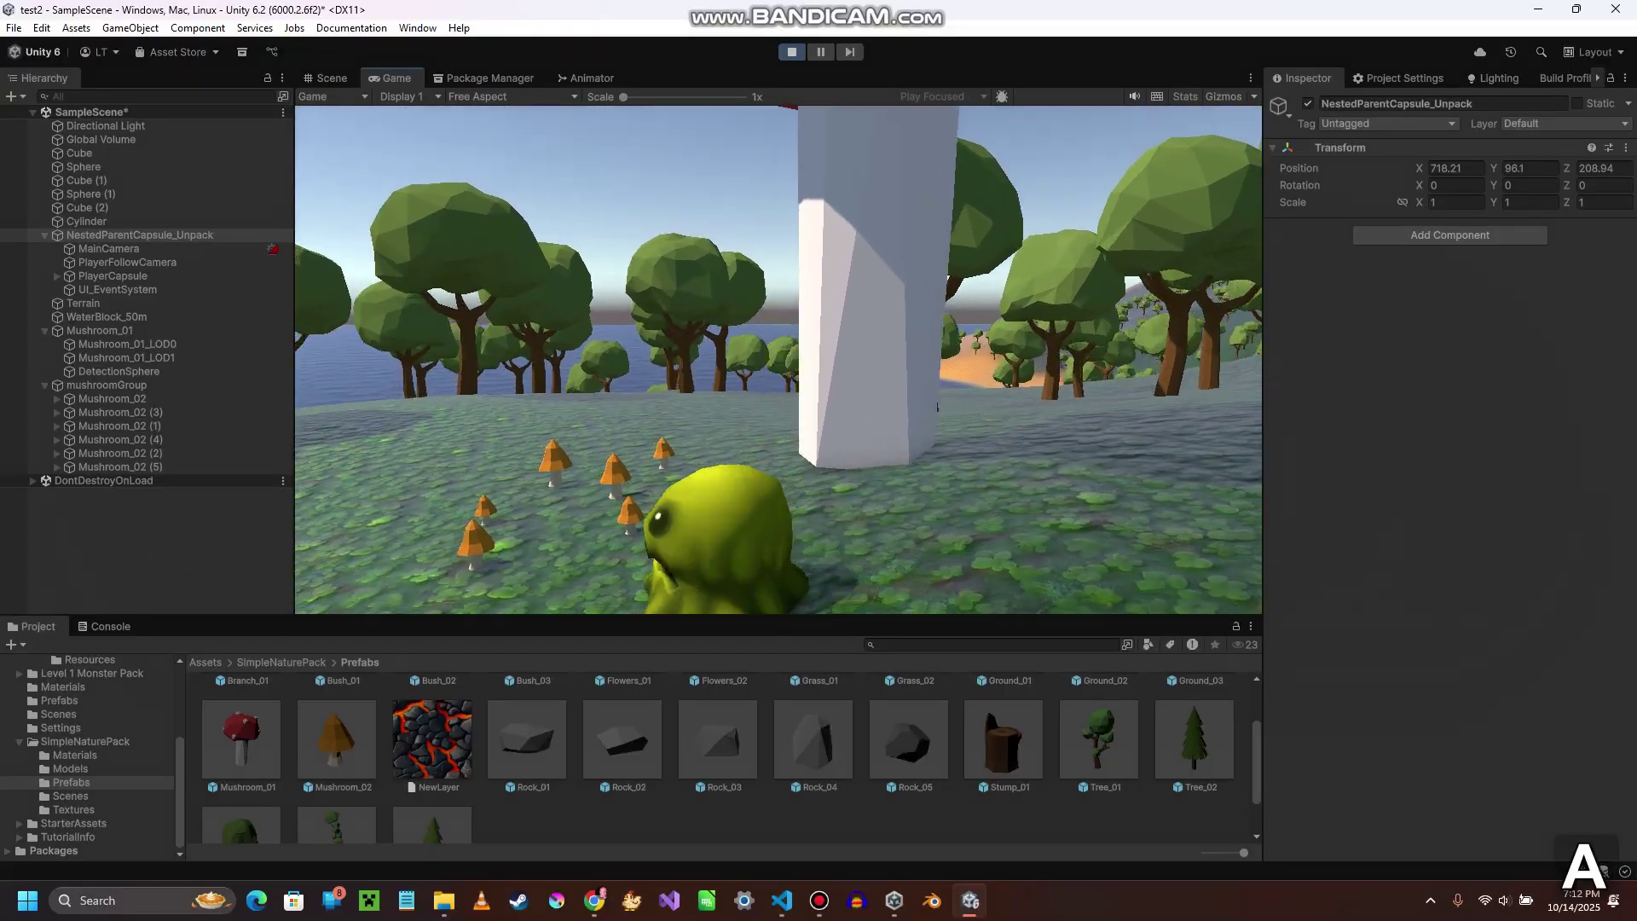
pyautogui.press('w')
pyautogui.press('d')
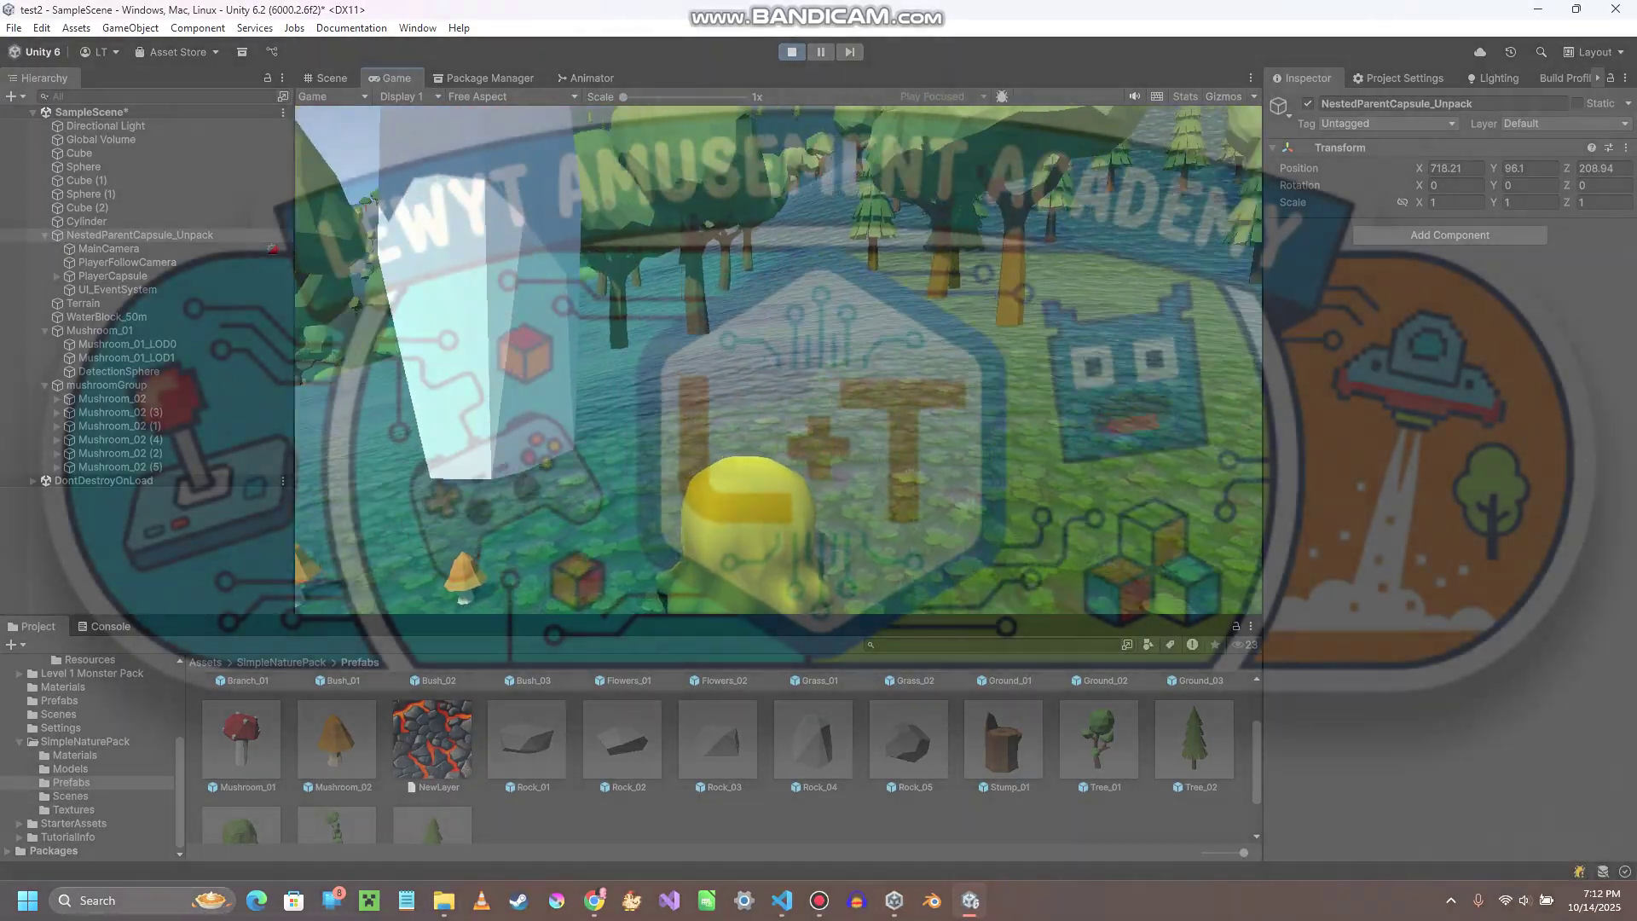
pyautogui.press('Escape')
pyautogui.click(791, 52)
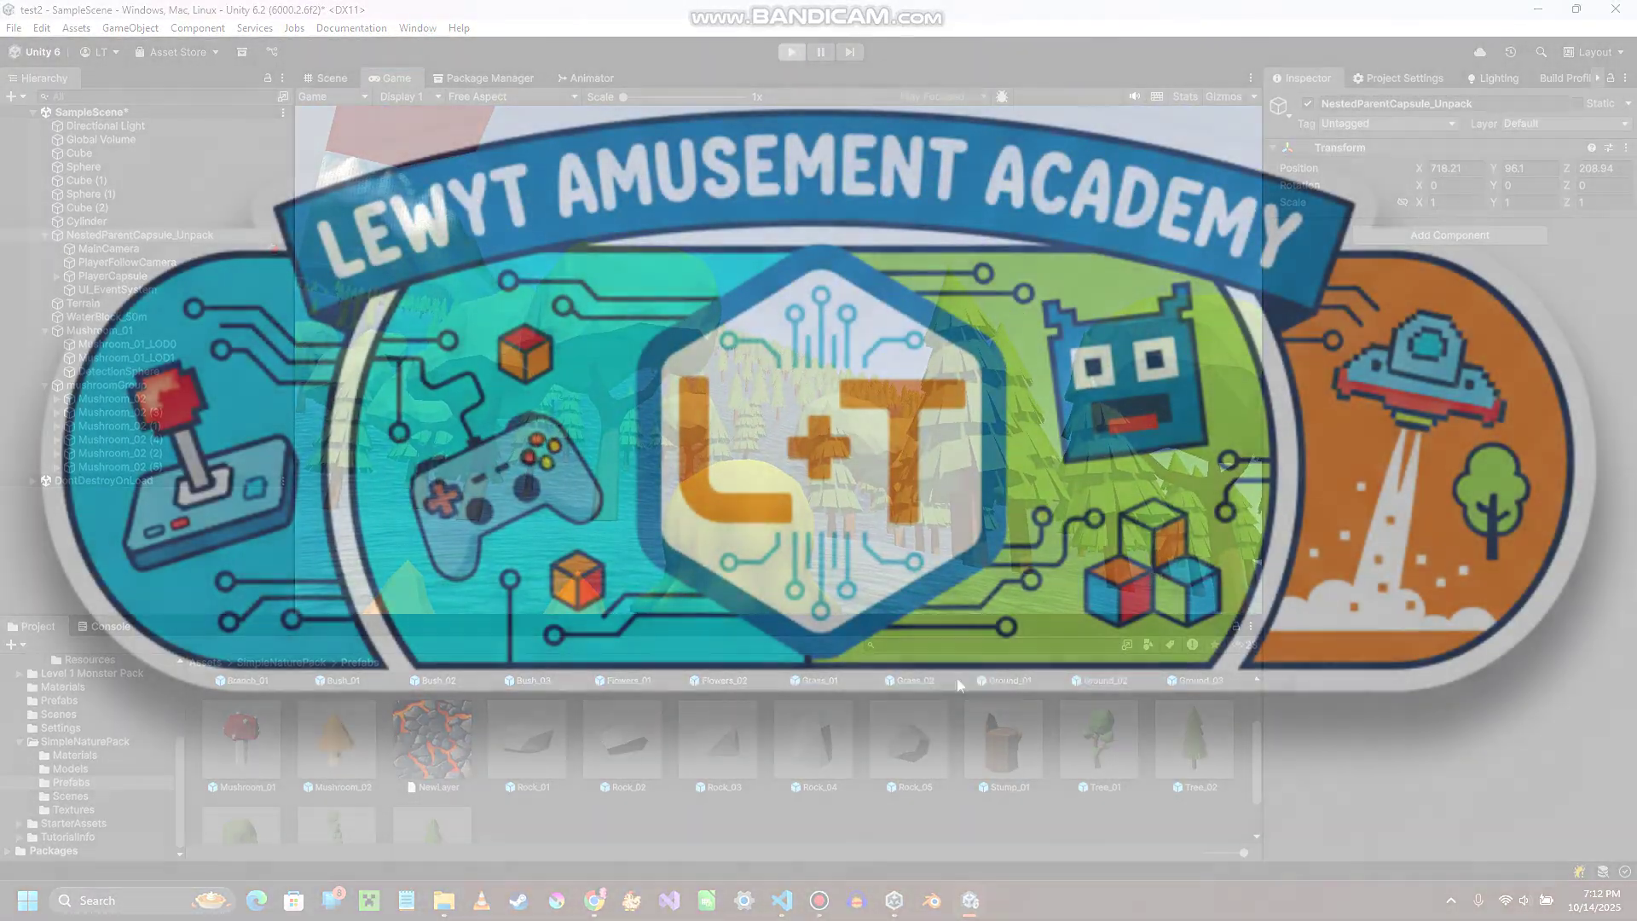